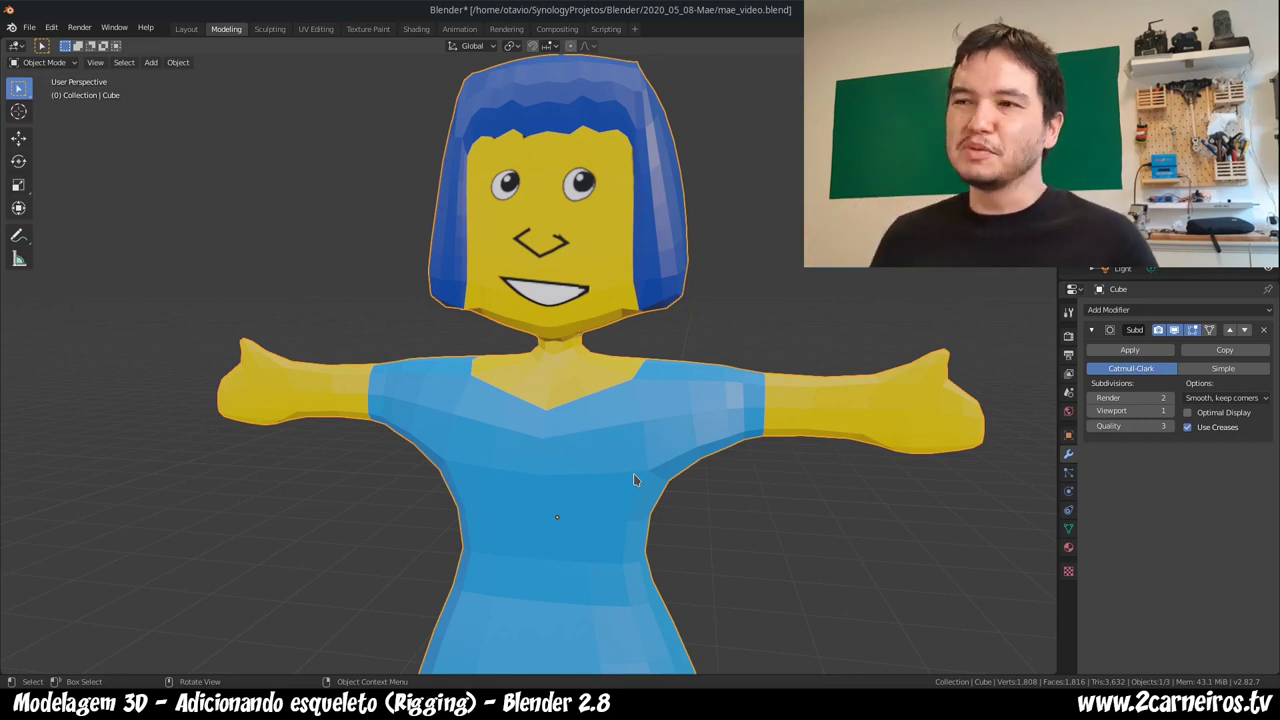
# - Zoom out and orbit around the T-posed cartoon woman, then switch to Front Orthographic view
pyautogui.scroll(-3, 698, 425)
pyautogui.scroll(-2, 698, 425)
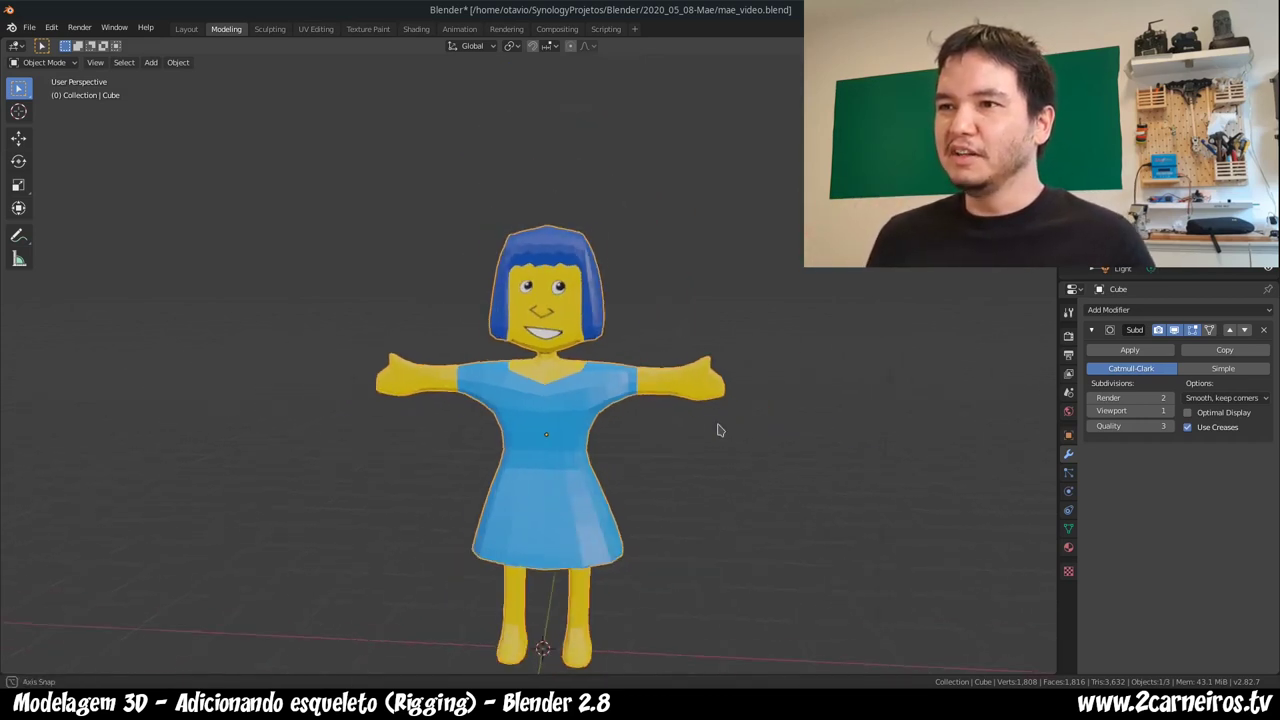
pyautogui.scroll(-1, 720, 428)
pyautogui.scroll(-1, 643, 423)
pyautogui.scroll(-1, 668, 425)
pyautogui.moveTo(658, 425)
pyautogui.mouseDown(button='middle')
pyautogui.moveTo(694, 434)
pyautogui.moveTo(594, 451)
pyautogui.moveTo(646, 437)
pyautogui.mouseUp(button='middle')
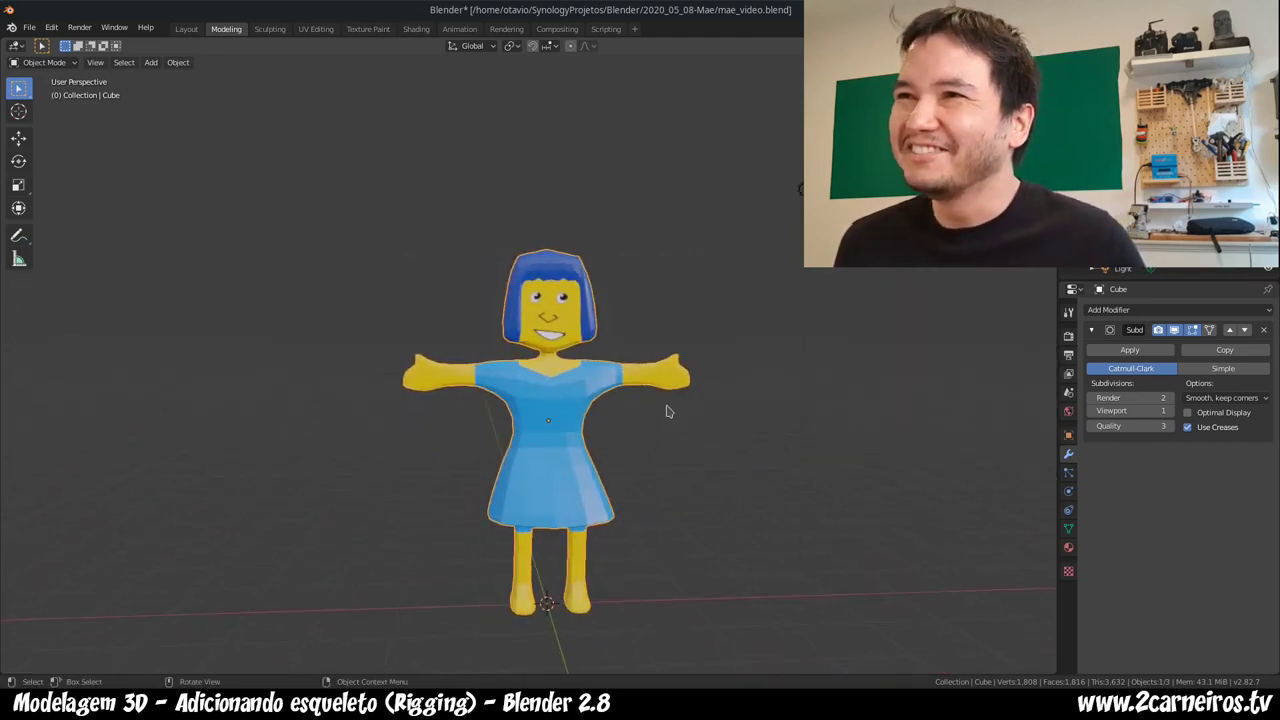
pyautogui.scroll(-2, 655, 395)
pyautogui.scroll(1, 641, 373)
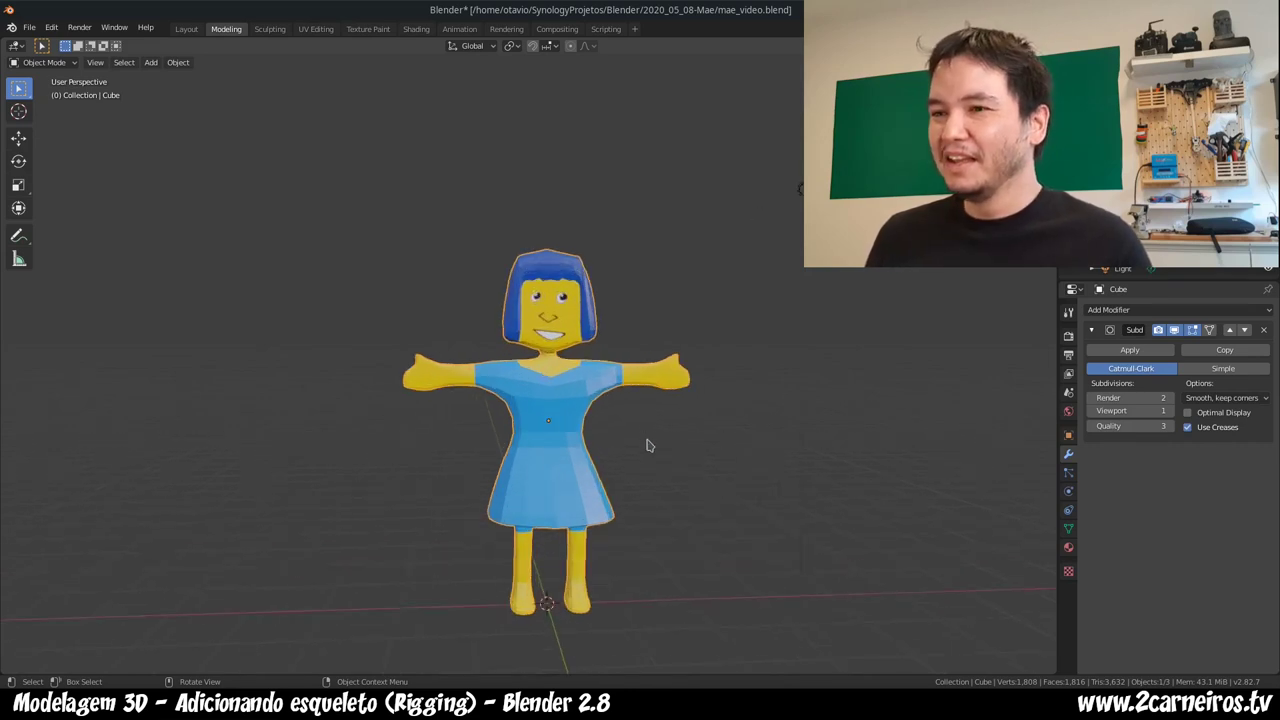
pyautogui.scroll(2, 640, 430)
pyautogui.scroll(2, 625, 400)
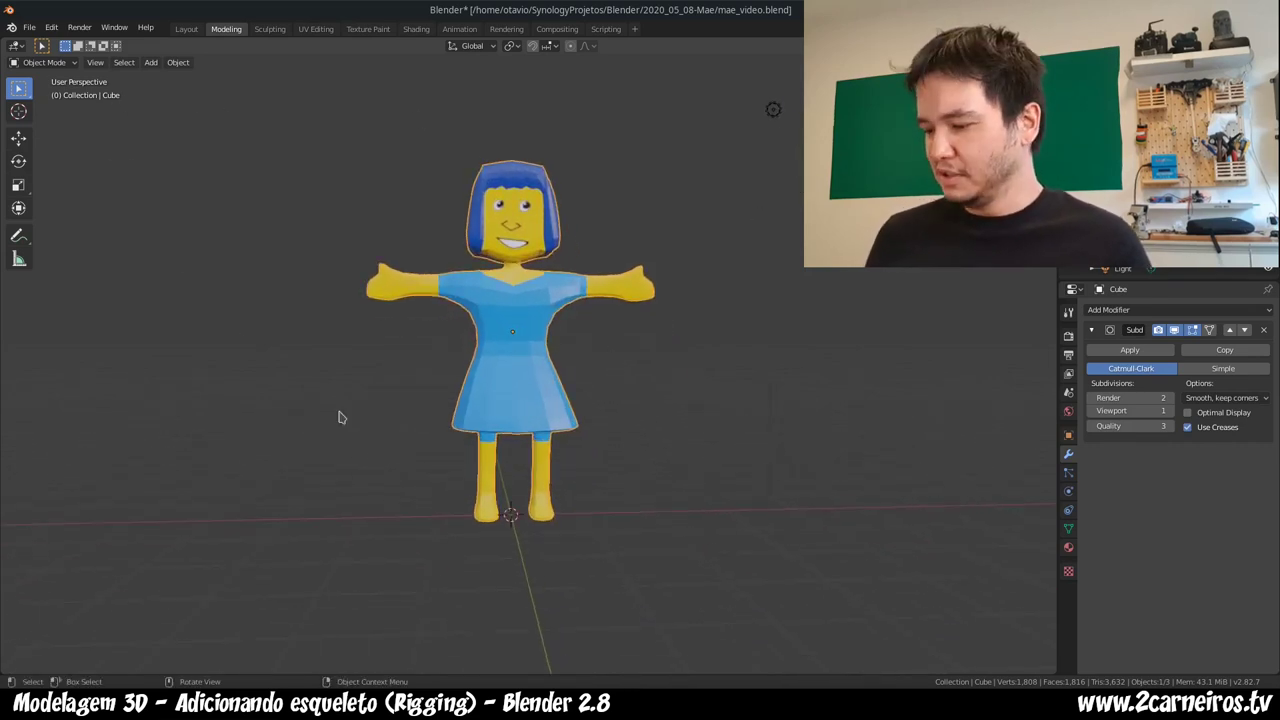
pyautogui.press('KP_1')
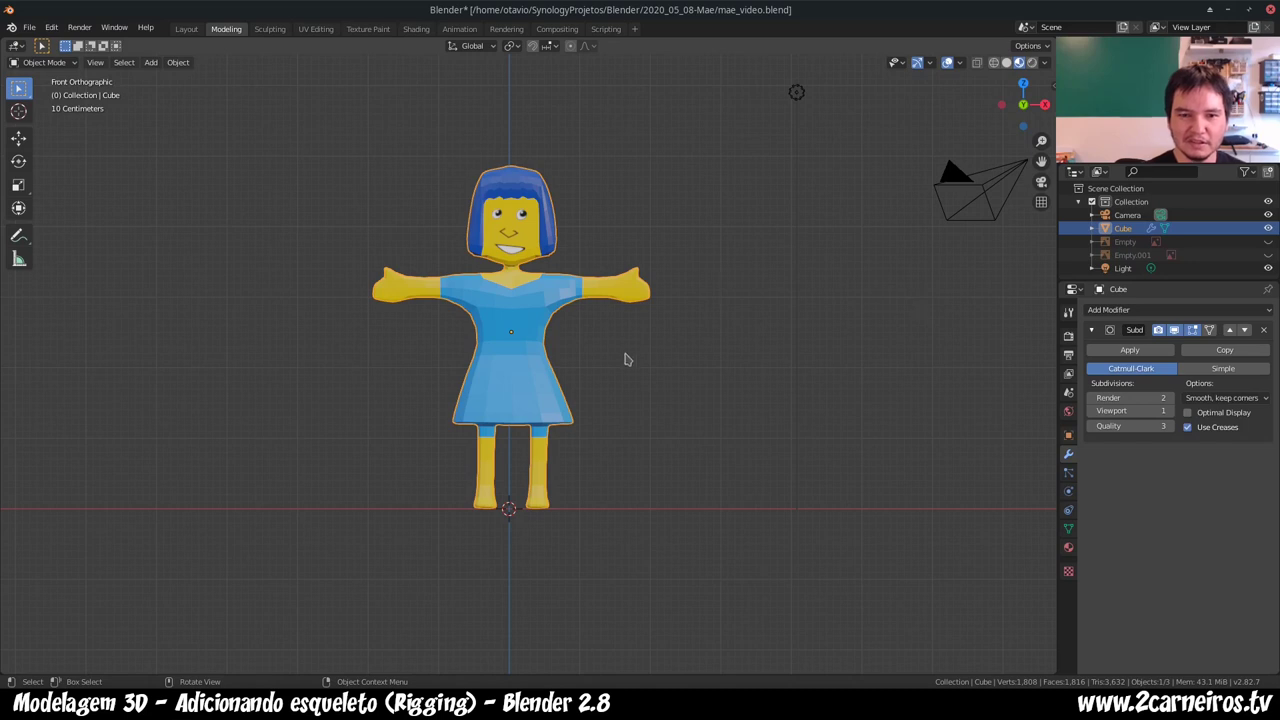
# - Open the Edit menu to reach the Preferences entry
pyautogui.scroll(1, 760, 220)
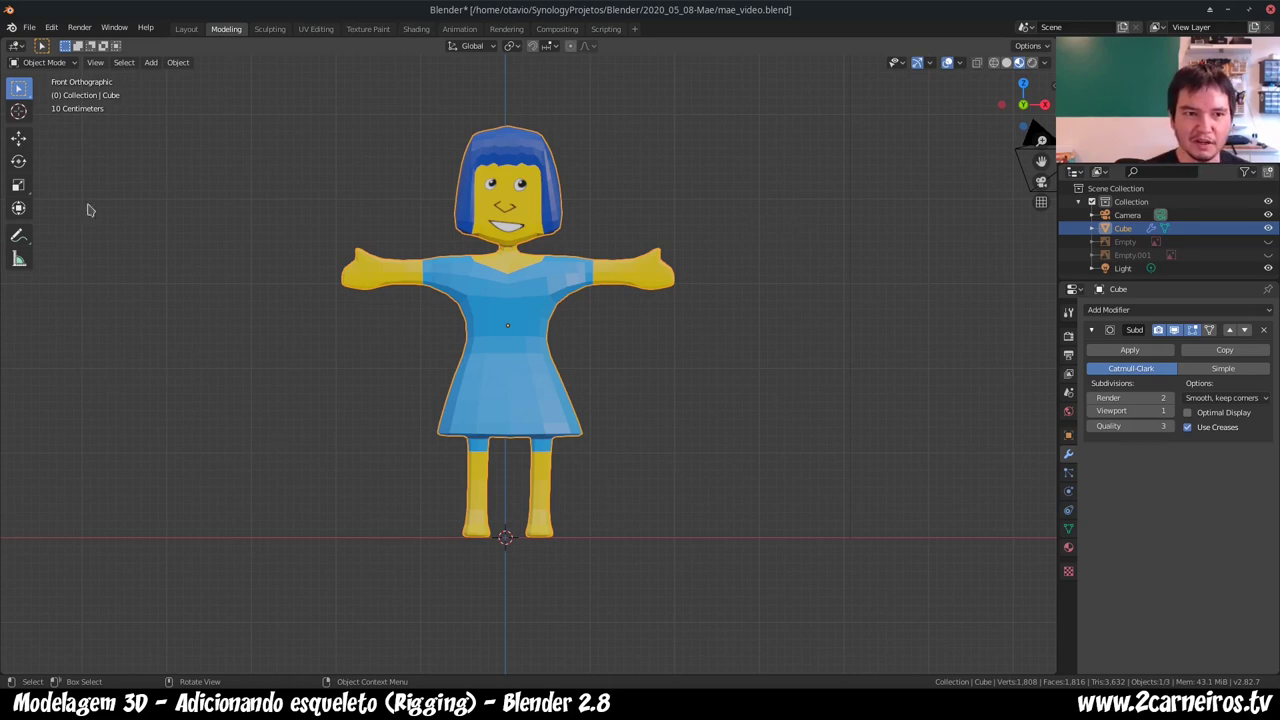
pyautogui.click(30, 30)
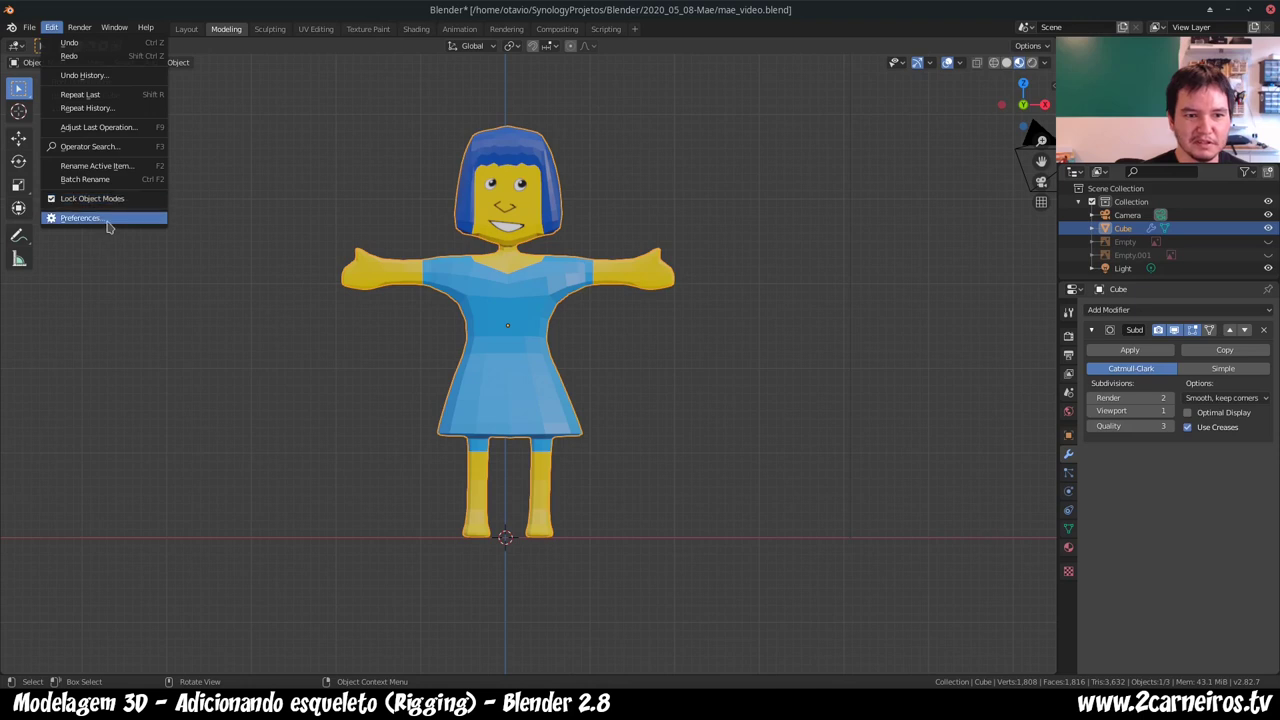
# - Open Preferences on the Add-ons page and search for 'rigify'
pyautogui.click(108, 226)
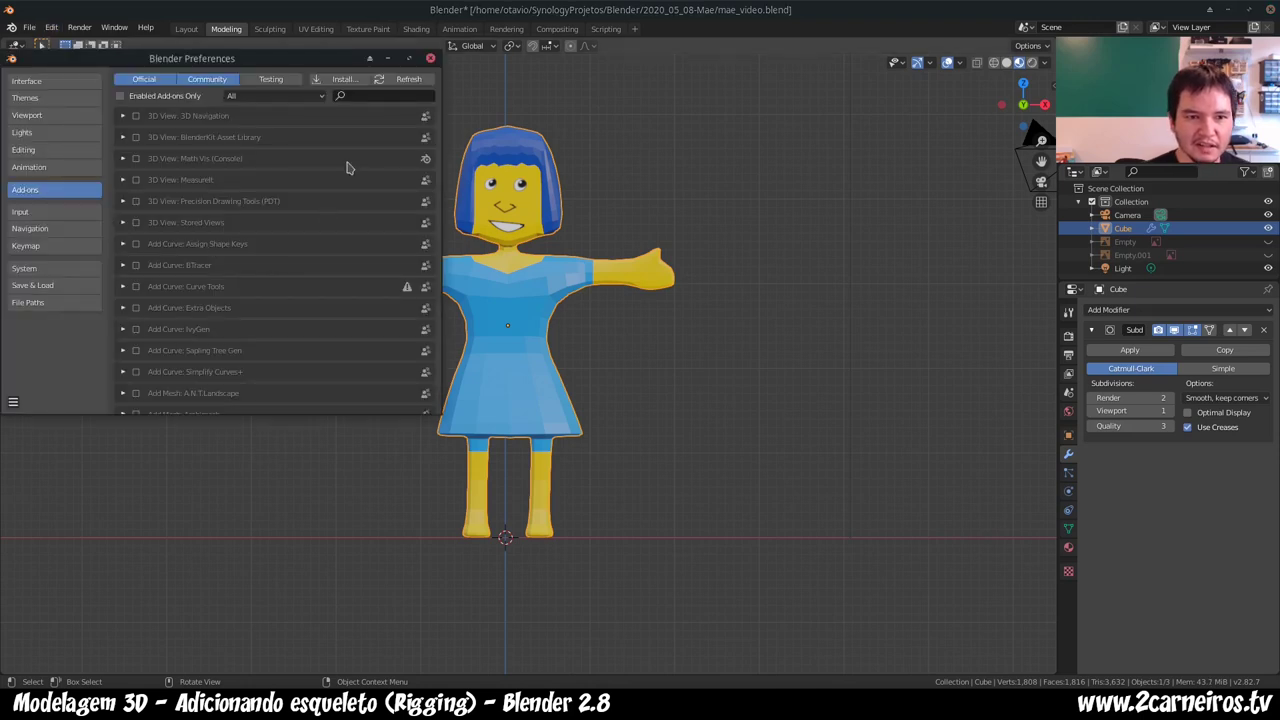
pyautogui.click(365, 96)
pyautogui.write('rigify')
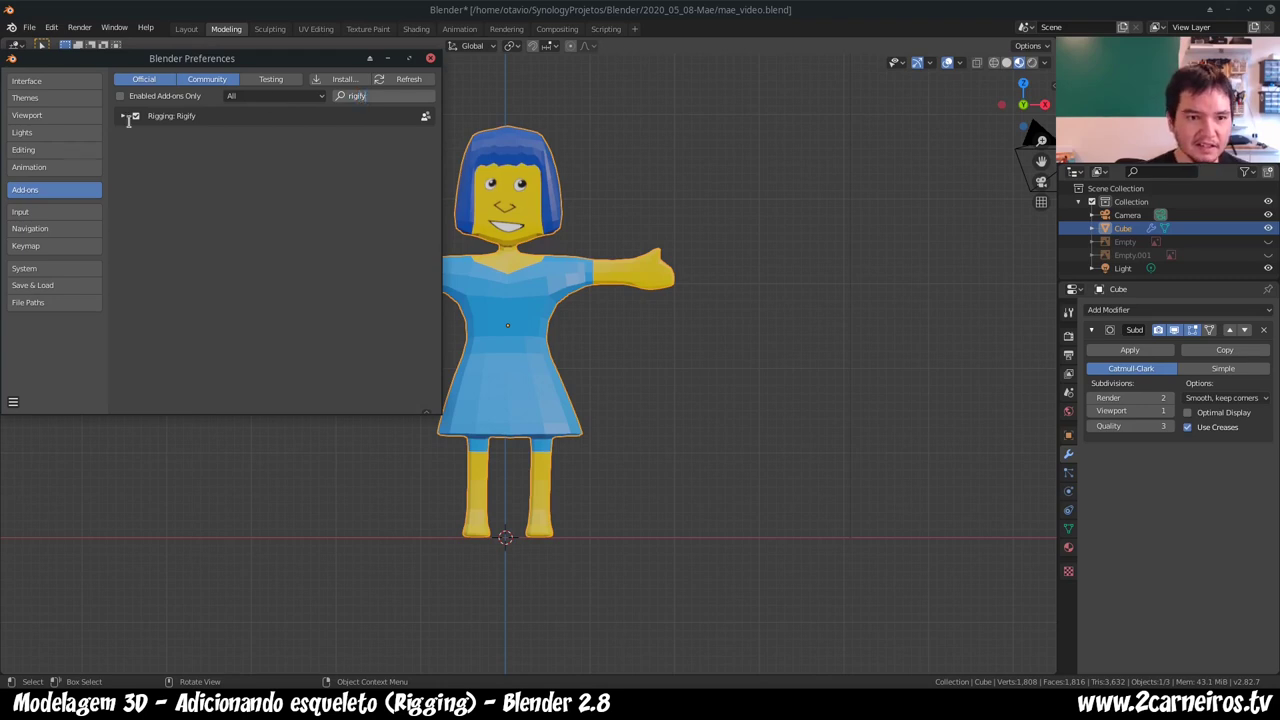
# - Expand Rigging: Rigify, toggle it off and back on, and close Preferences
pyautogui.click(125, 117)
pyautogui.click(124, 117)
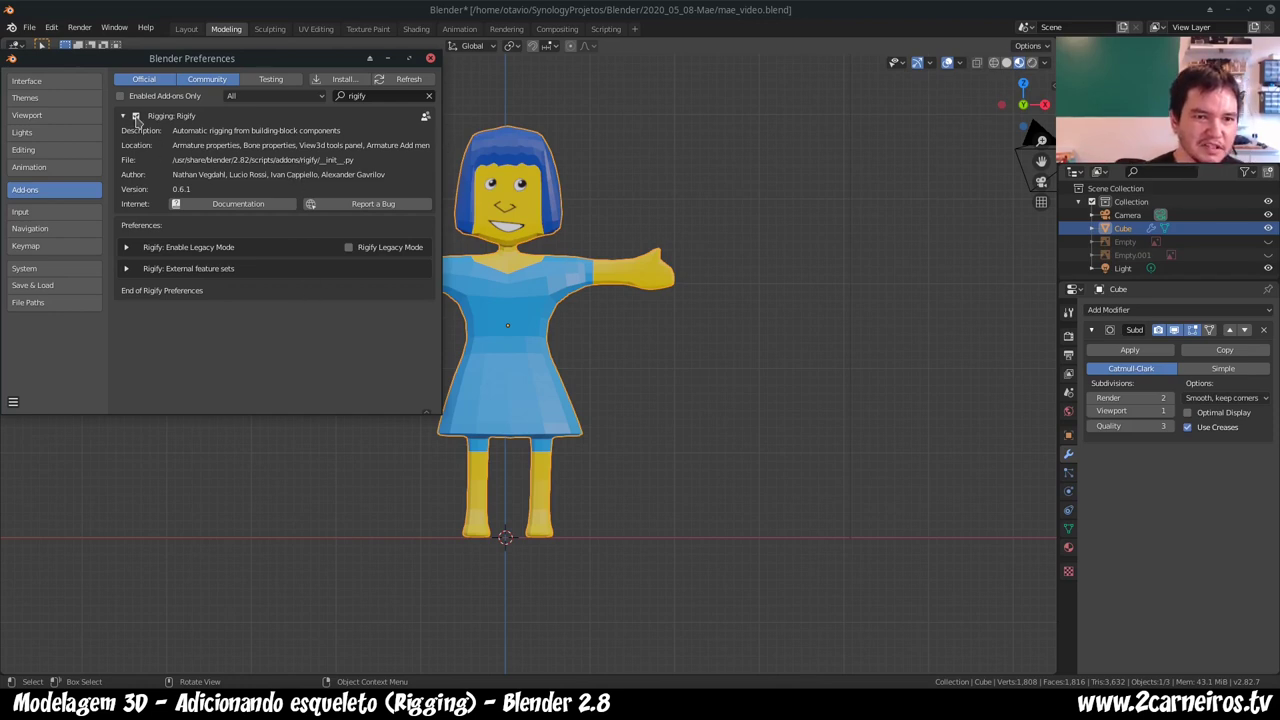
pyautogui.click(136, 117)
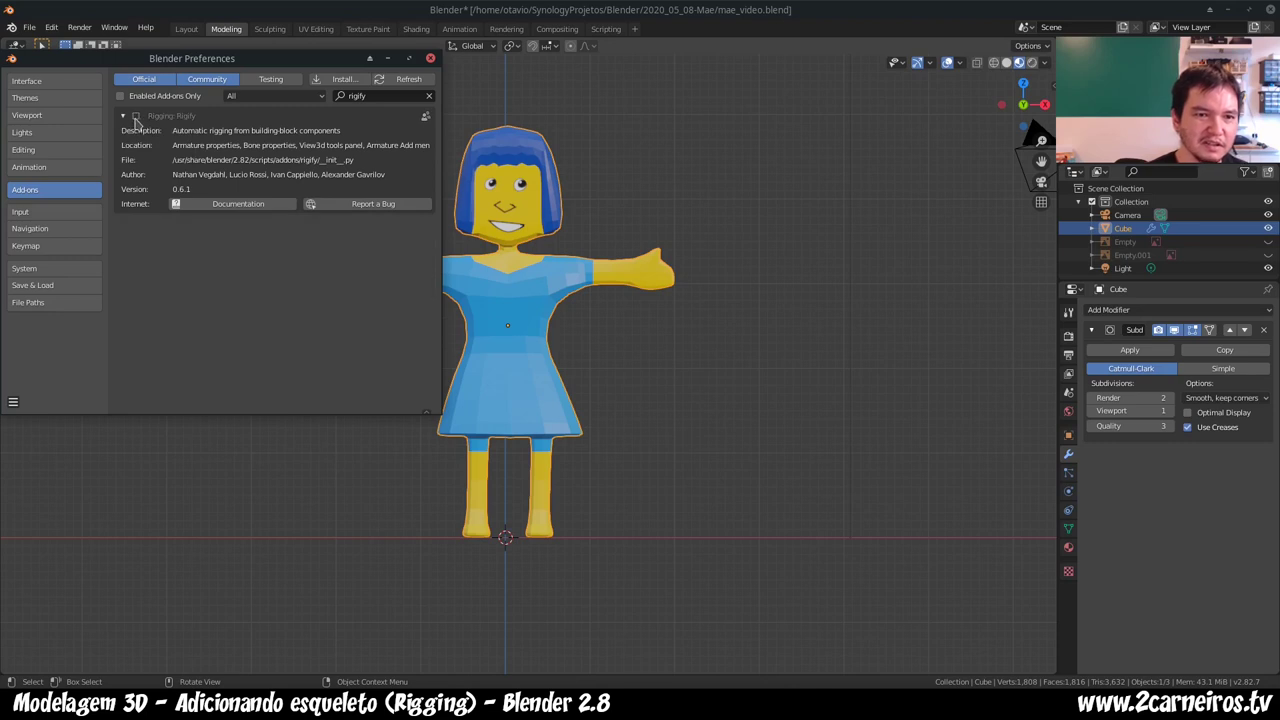
pyautogui.click(136, 117)
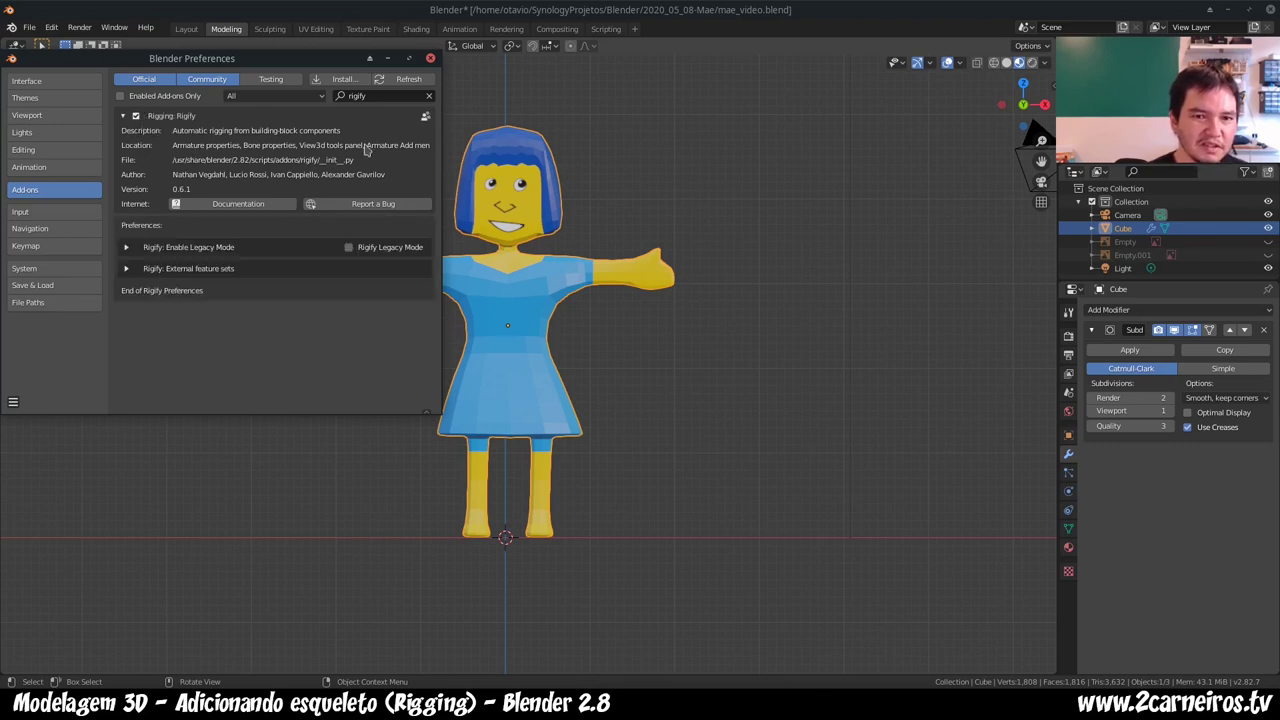
pyautogui.click(430, 62)
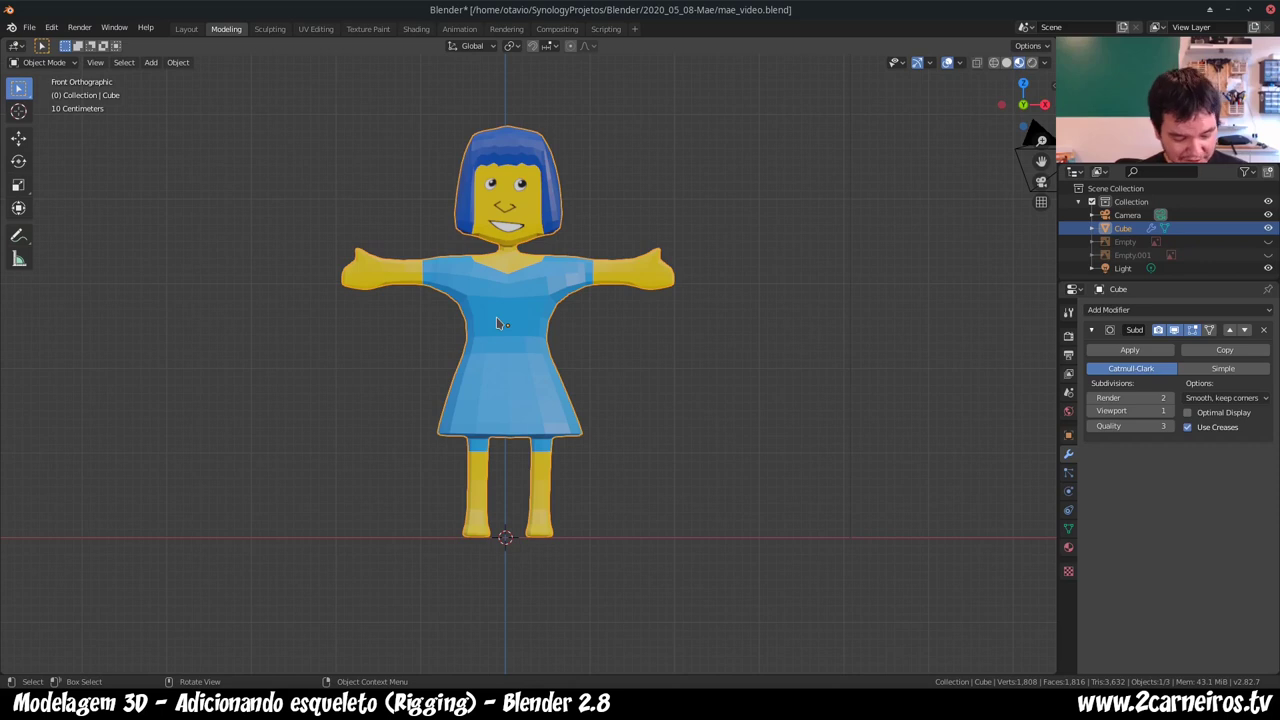
# - Check the Shift+A Add menu, then view Rigify's add-on preferences and close them
pyautogui.hotkey('shift', 'a')
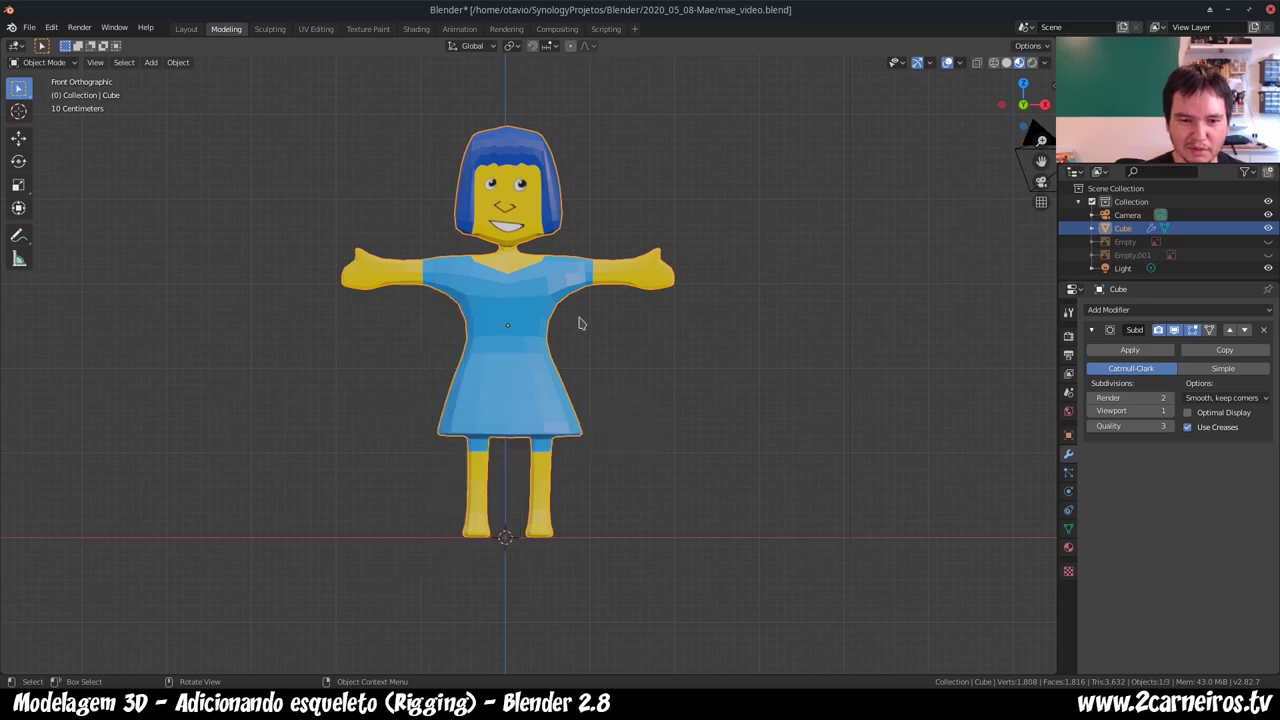
pyautogui.click(30, 28)
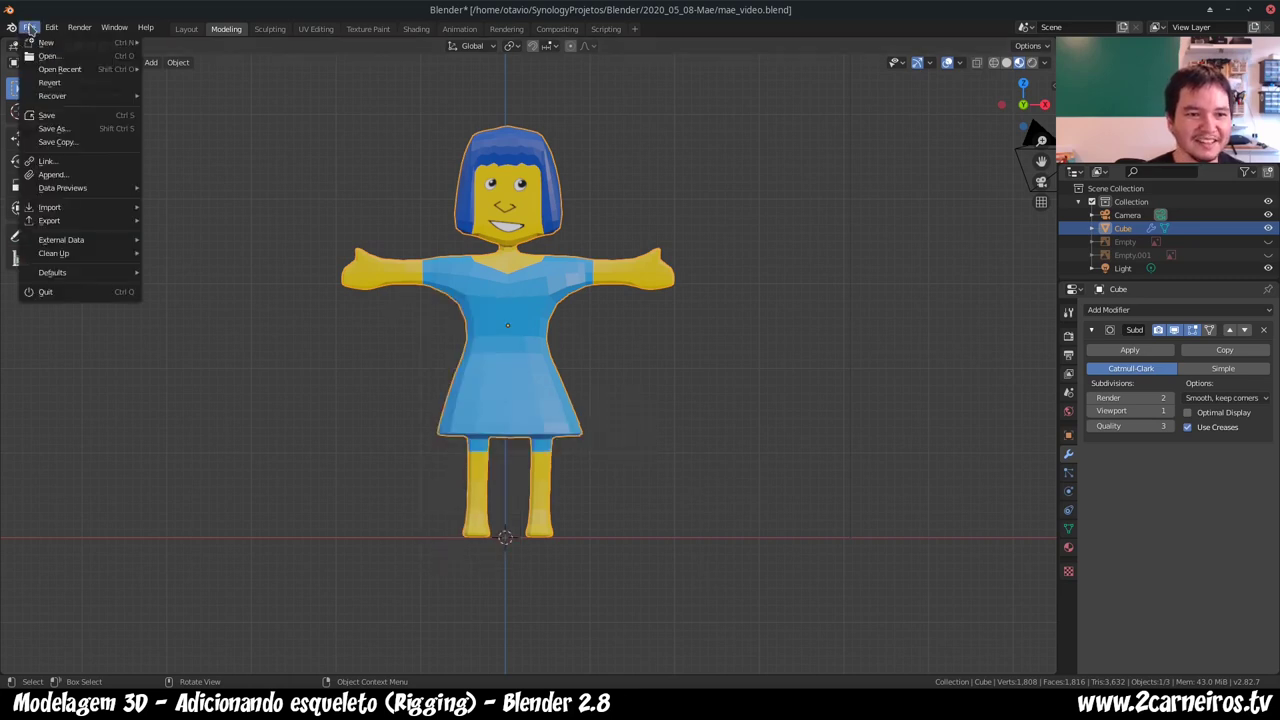
pyautogui.click(52, 27)
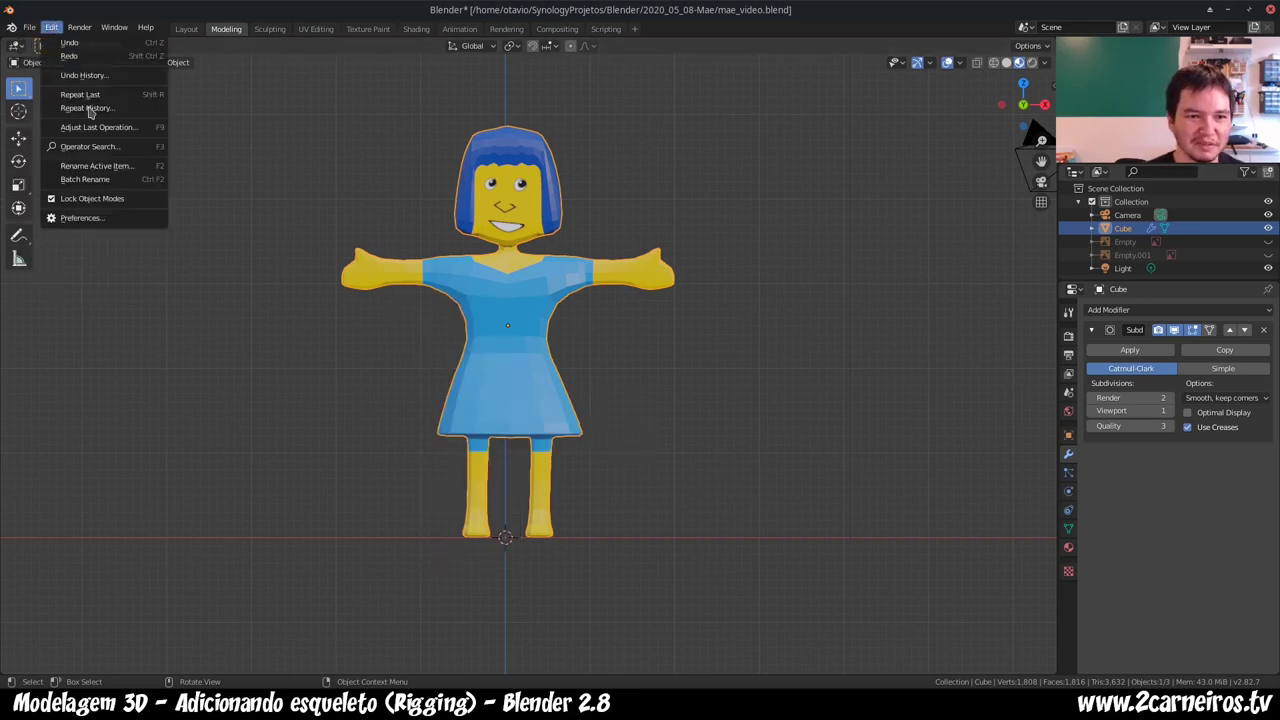
pyautogui.click(126, 217)
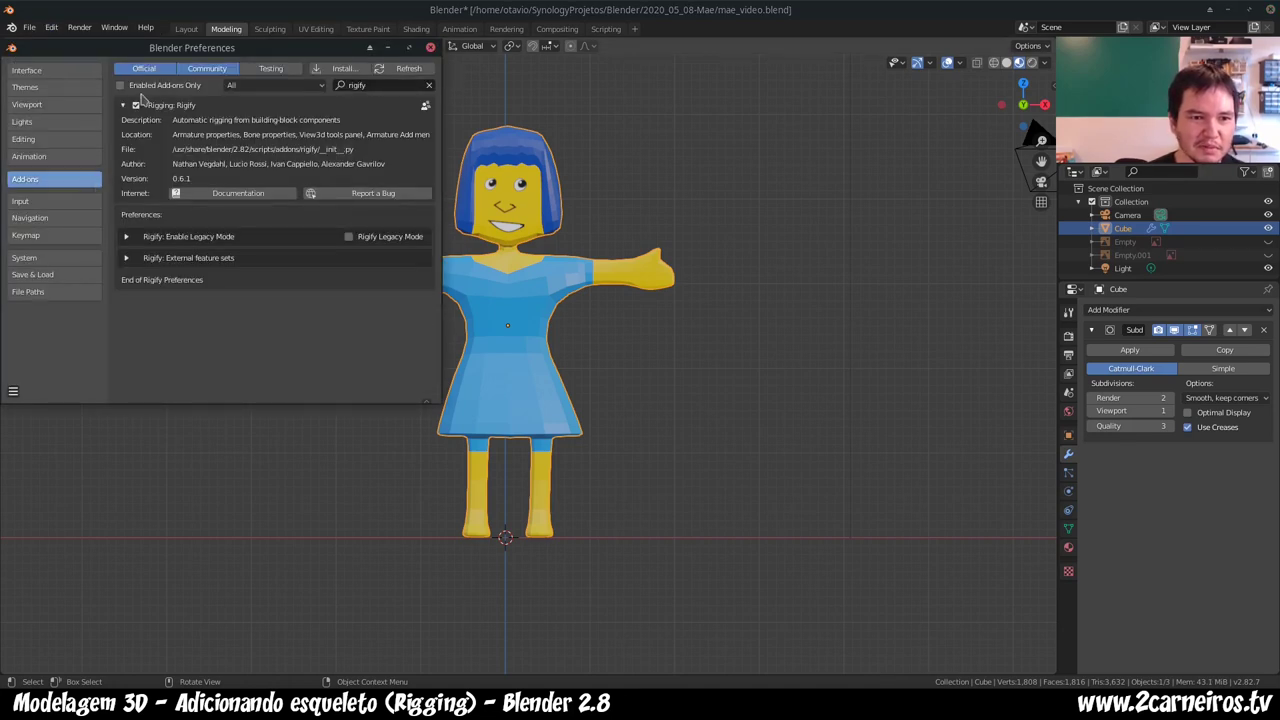
pyautogui.click(430, 47)
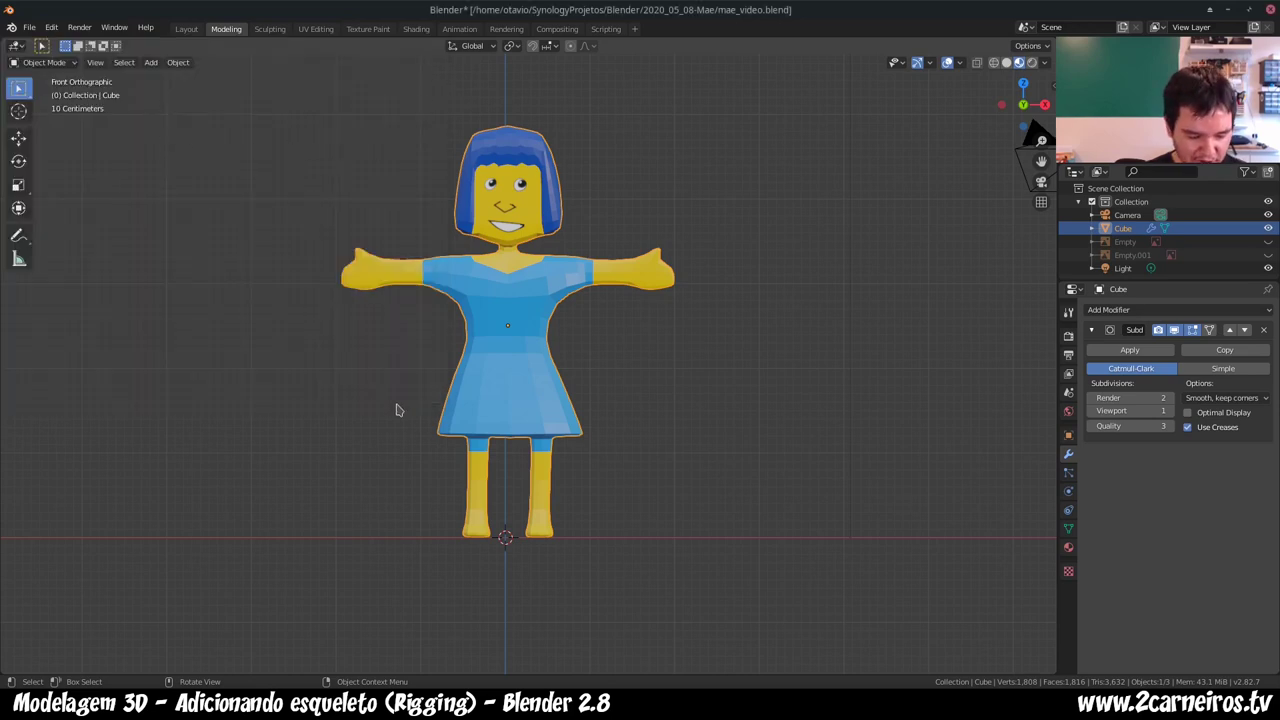
# - Check the Add menu again, then tick Rigging: Rigify in Preferences and close the window
pyautogui.hotkey('shift', 'a')
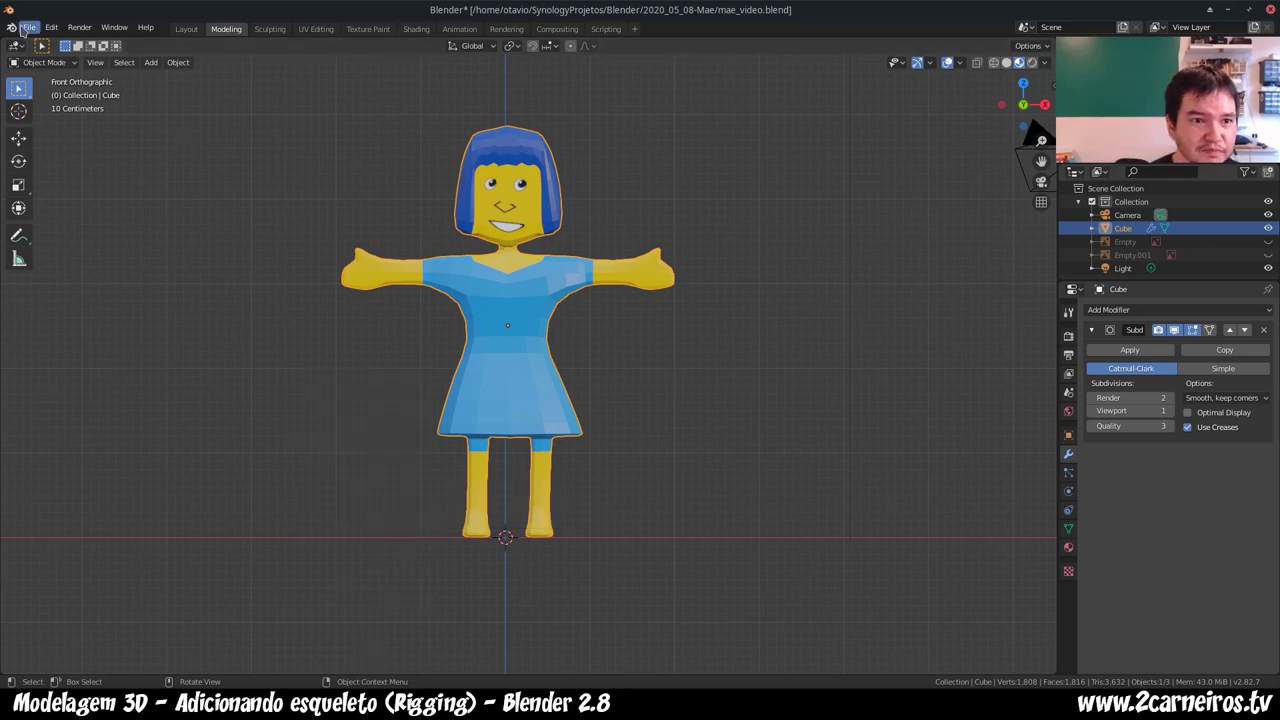
pyautogui.click(50, 28)
pyautogui.click(82, 218)
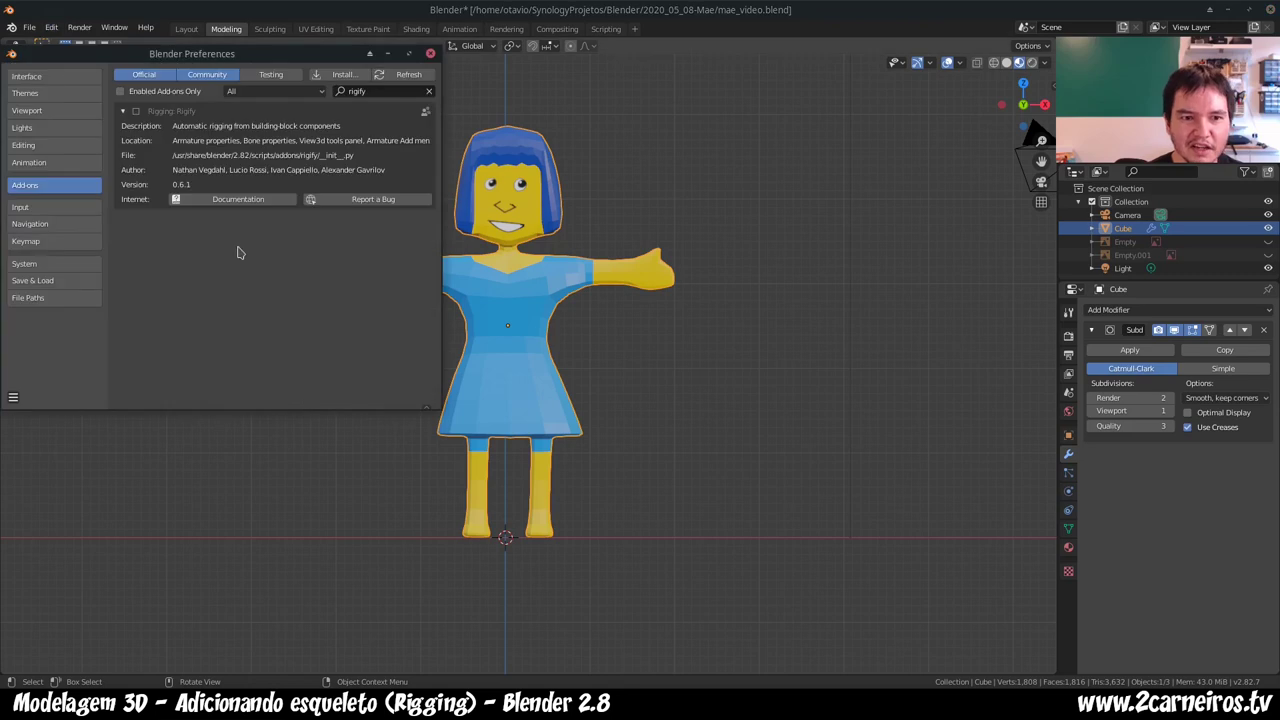
pyautogui.click(136, 112)
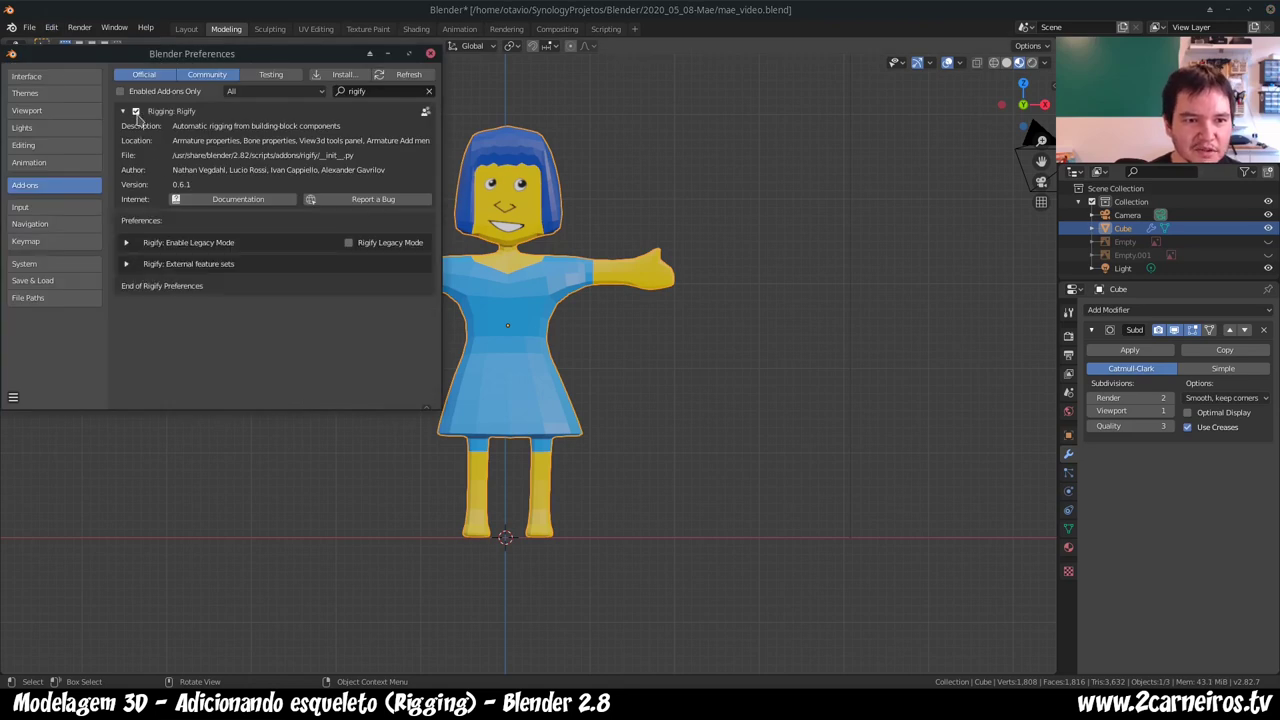
pyautogui.click(430, 54)
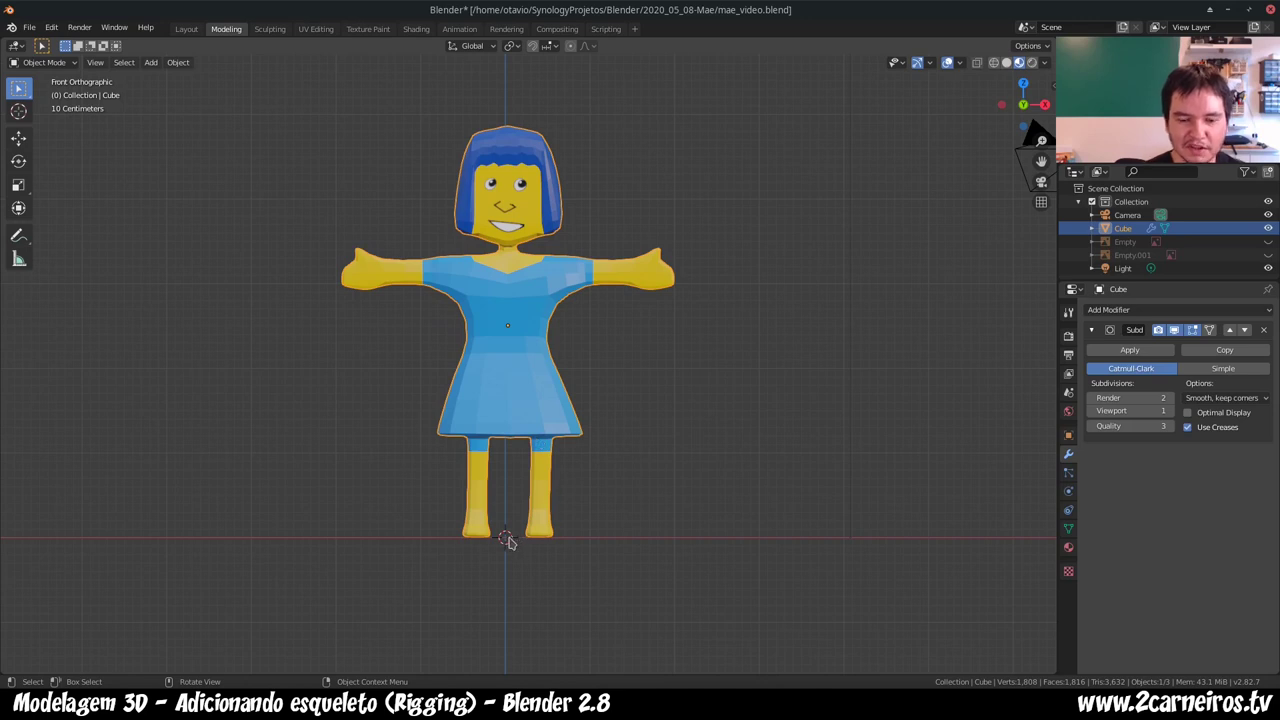
# - Deselect the mesh, orbit into perspective, place the 3D cursor on the floor, then snap it to World Origin
pyautogui.click(300, 440)
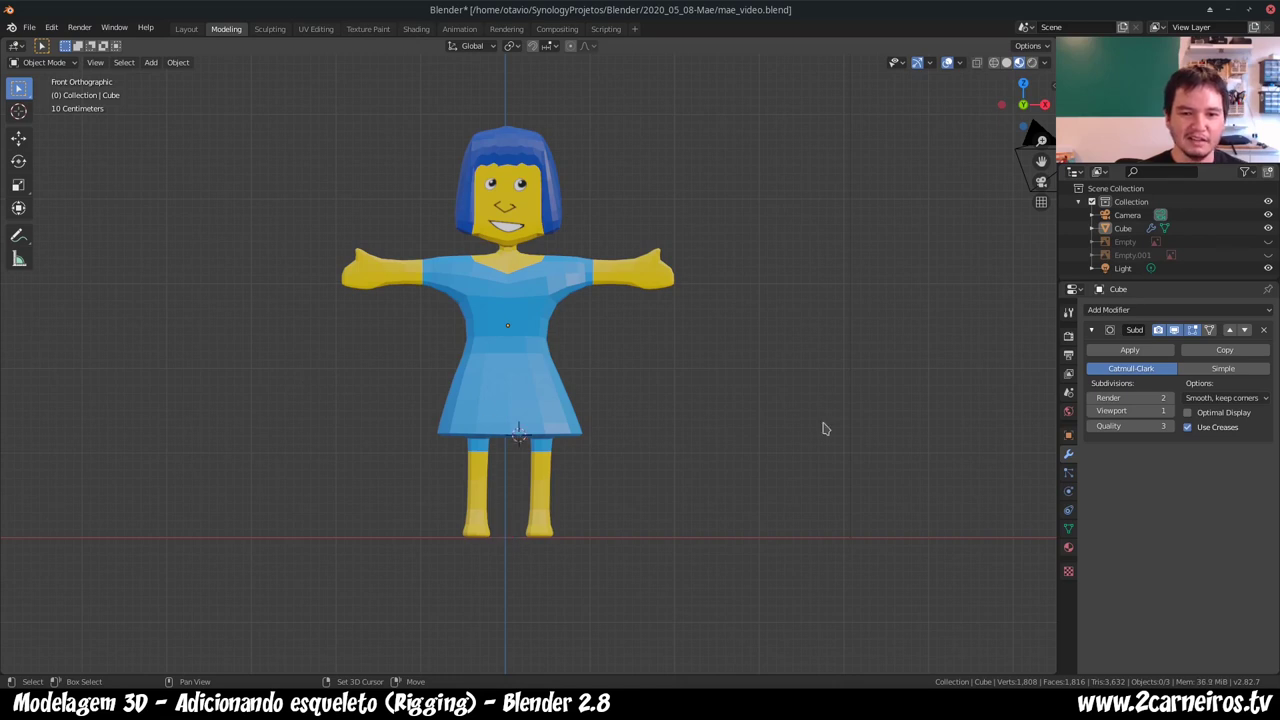
pyautogui.moveTo(752, 440)
pyautogui.keyDown('shift'); pyautogui.mouseDown(button='right')
pyautogui.moveTo(437, 446)
pyautogui.moveTo(229, 398)
pyautogui.mouseUp(button='right'); pyautogui.keyUp('shift')
pyautogui.moveTo(229, 398)
pyautogui.mouseDown(button='middle')
pyautogui.moveTo(731, 371)
pyautogui.moveTo(689, 391)
pyautogui.mouseUp(button='middle')
pyautogui.keyDown('shift'); pyautogui.moveTo(814, 266); pyautogui.dragTo(816, 249, button='right'); pyautogui.keyUp('shift')
pyautogui.keyDown('shift'); pyautogui.moveTo(885, 515); pyautogui.dragTo(249, 238, button='right'); pyautogui.keyUp('shift')
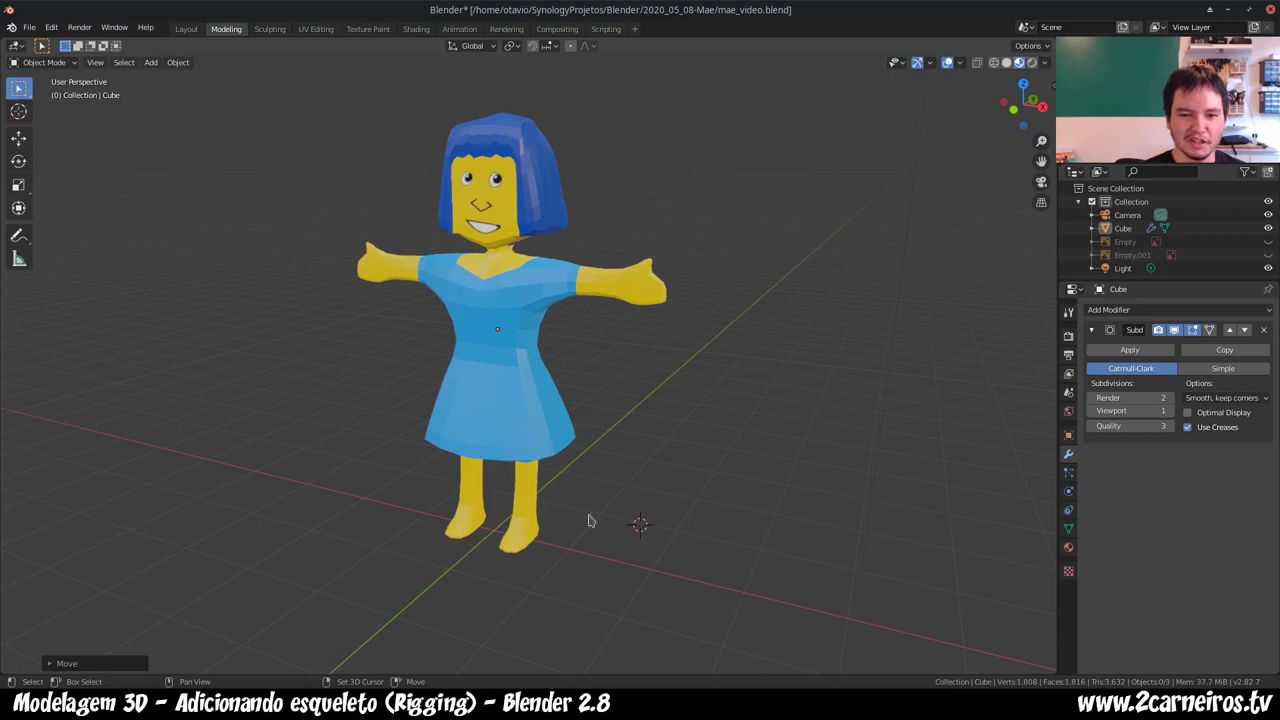
pyautogui.keyDown('shift'); pyautogui.rightClick(192, 420); pyautogui.keyUp('shift')
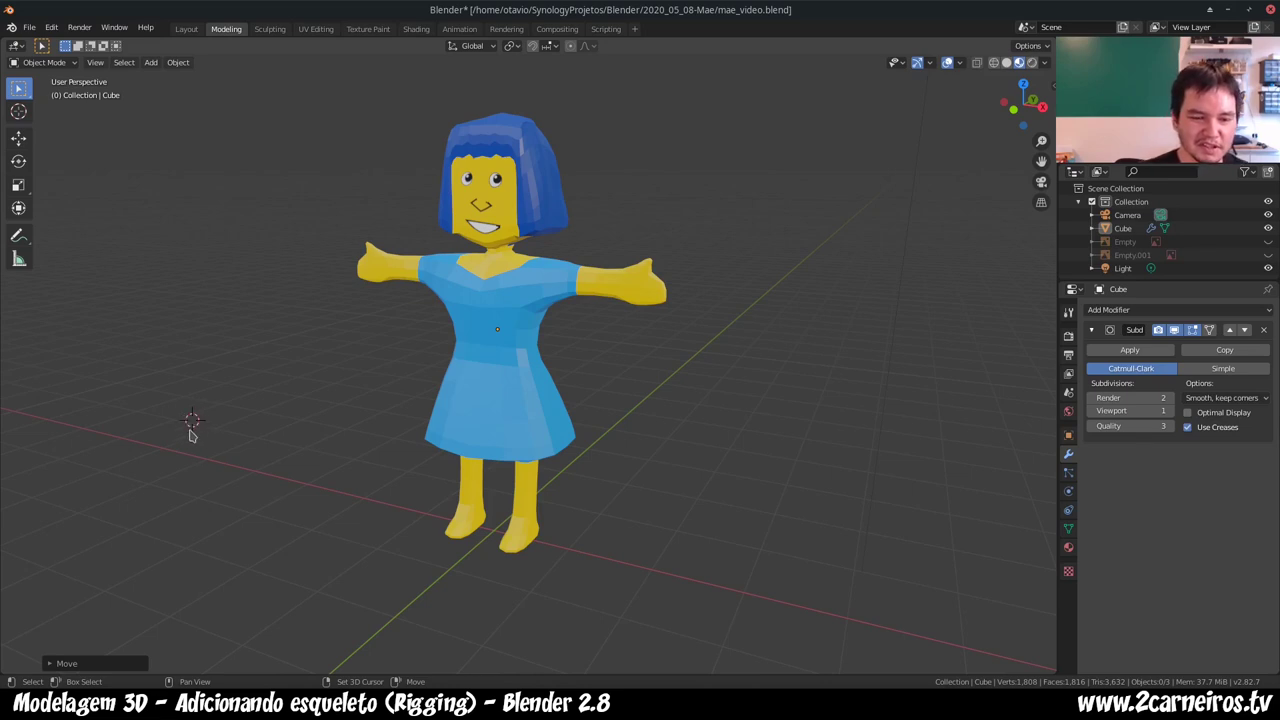
pyautogui.keyDown('shift'); pyautogui.rightClick(781, 604); pyautogui.keyUp('shift')
pyautogui.keyDown('shift'); pyautogui.rightClick(770, 446); pyautogui.keyUp('shift')
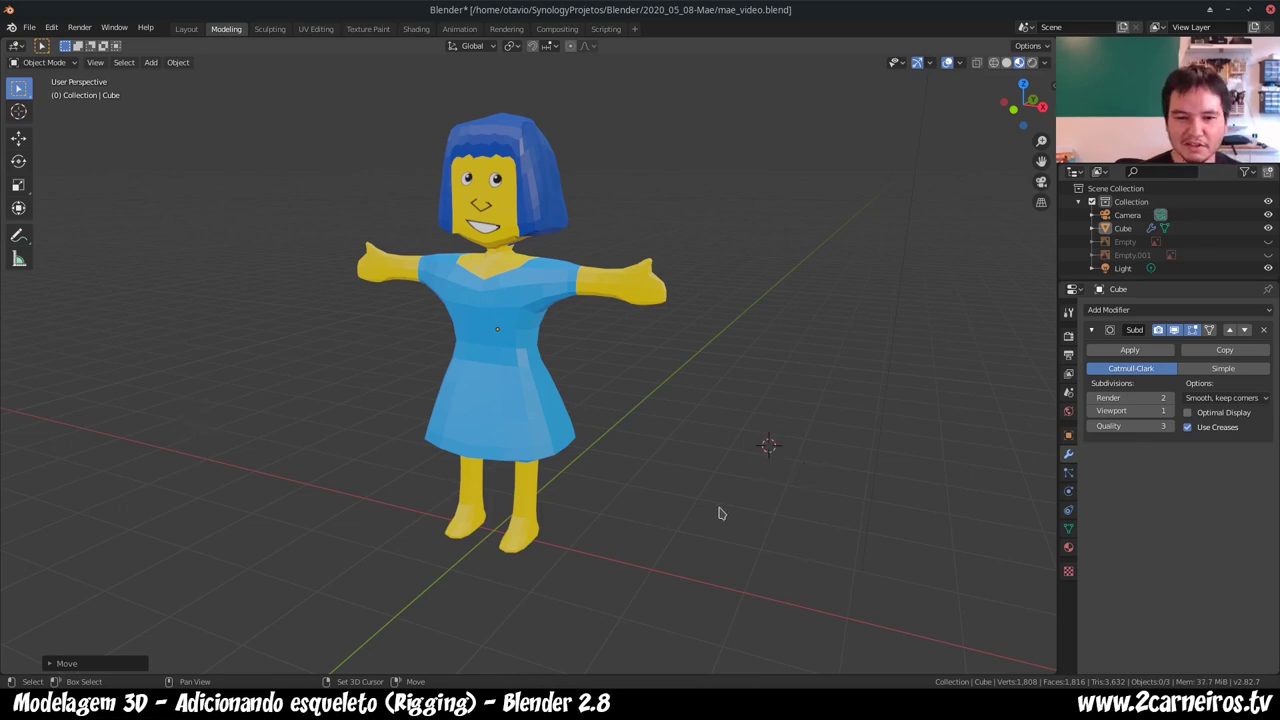
pyautogui.keyDown('shift'); pyautogui.rightClick(720, 515); pyautogui.keyUp('shift')
pyautogui.keyDown('shift'); pyautogui.rightClick(837, 354); pyautogui.keyUp('shift')
pyautogui.keyDown('shift'); pyautogui.rightClick(256, 390); pyautogui.keyUp('shift')
pyautogui.keyDown('shift'); pyautogui.rightClick(195, 305); pyautogui.keyUp('shift')
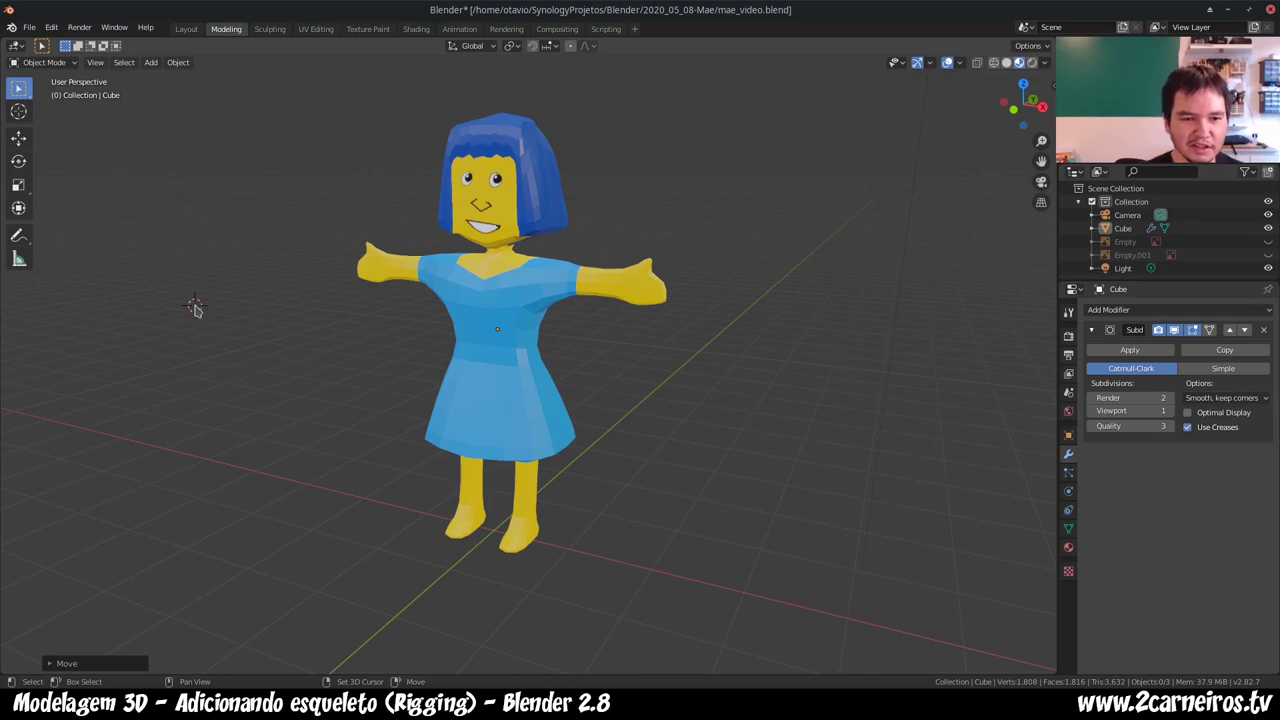
pyautogui.hotkey('shift', 's')
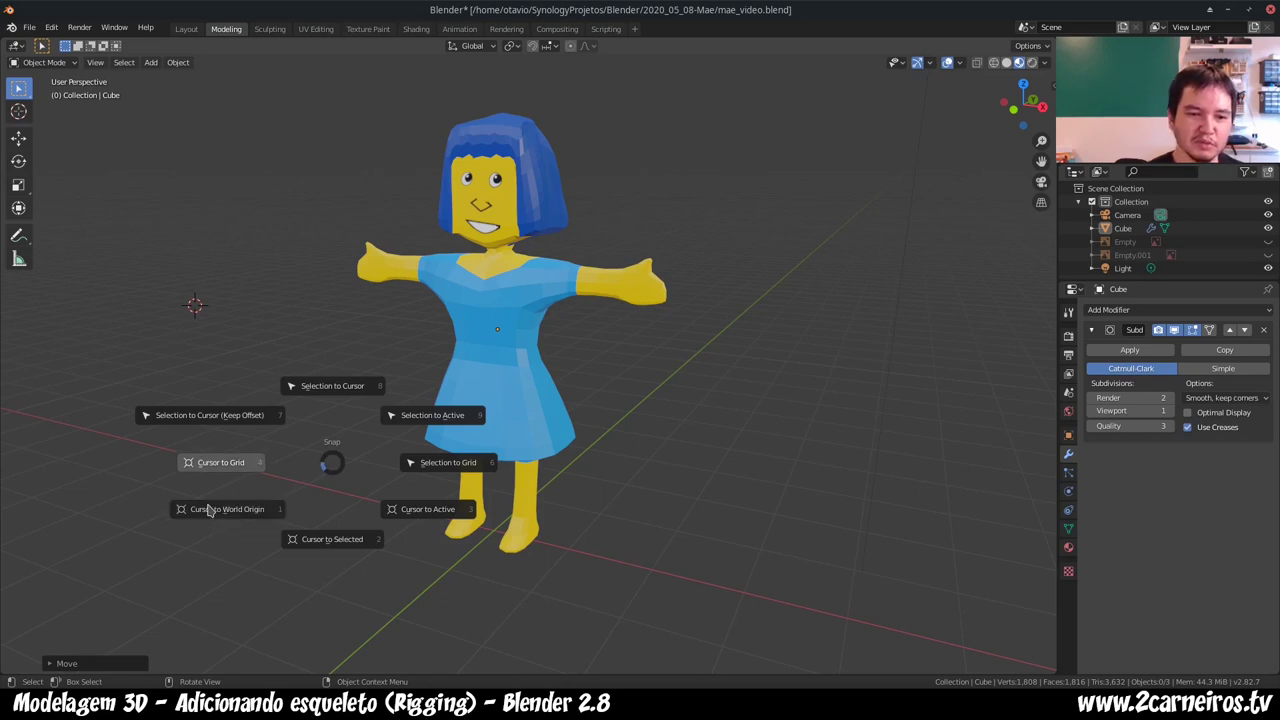
pyautogui.click(230, 516)
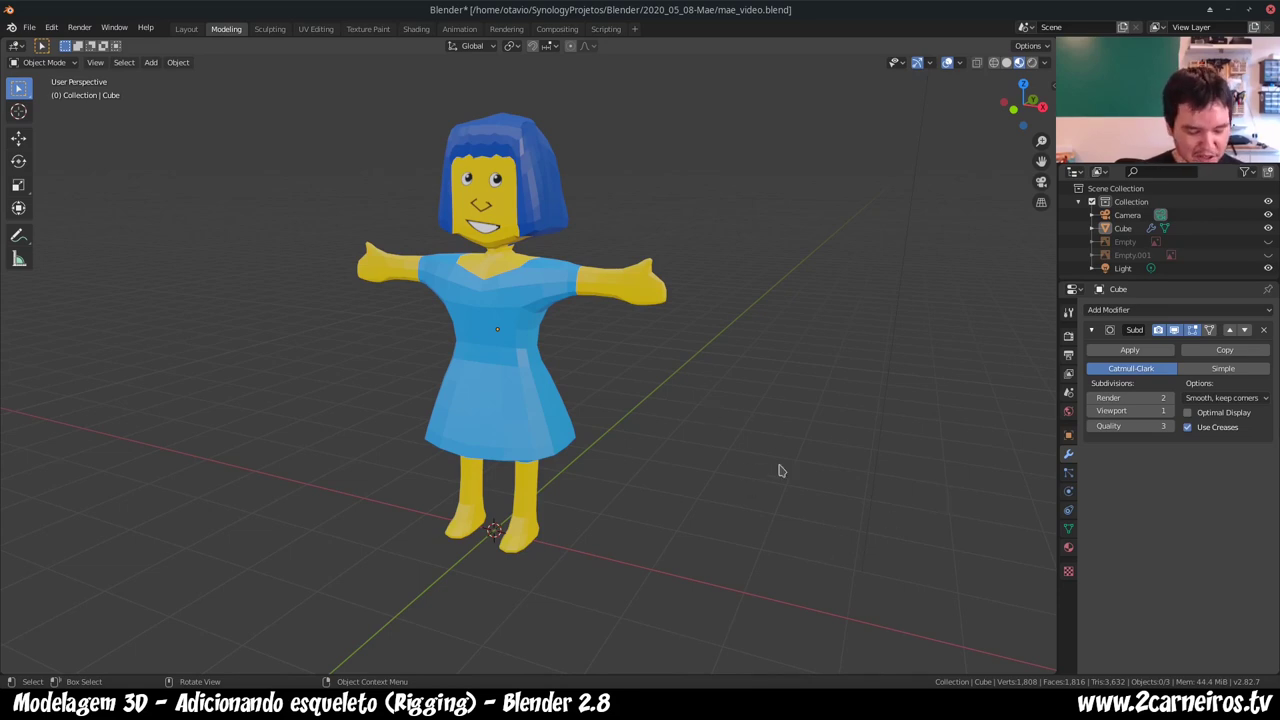
# - Move the 3D cursor away, snap it back to World Origin, and select the character mesh
pyautogui.keyDown('shift'); pyautogui.moveTo(718, 550); pyautogui.dragTo(607, 405, button='right'); pyautogui.keyUp('shift')
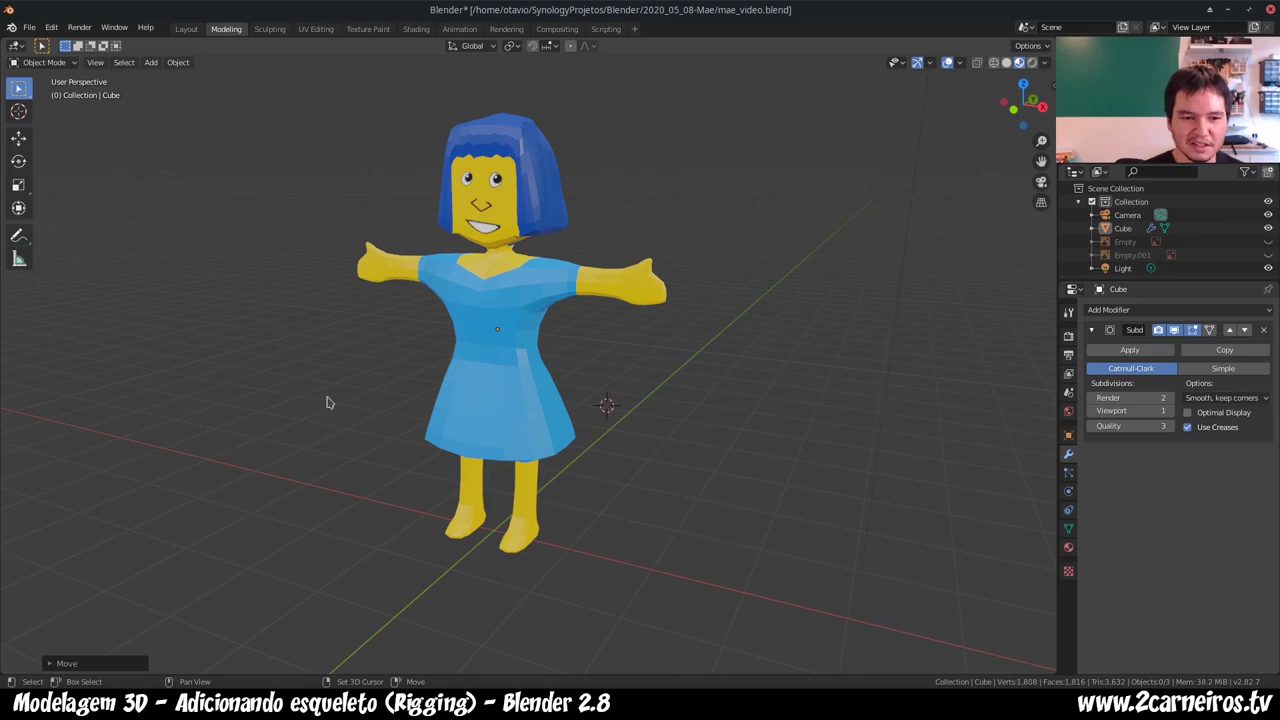
pyautogui.keyDown('shift'); pyautogui.moveTo(326, 402); pyautogui.dragTo(824, 398, button='right'); pyautogui.keyUp('shift')
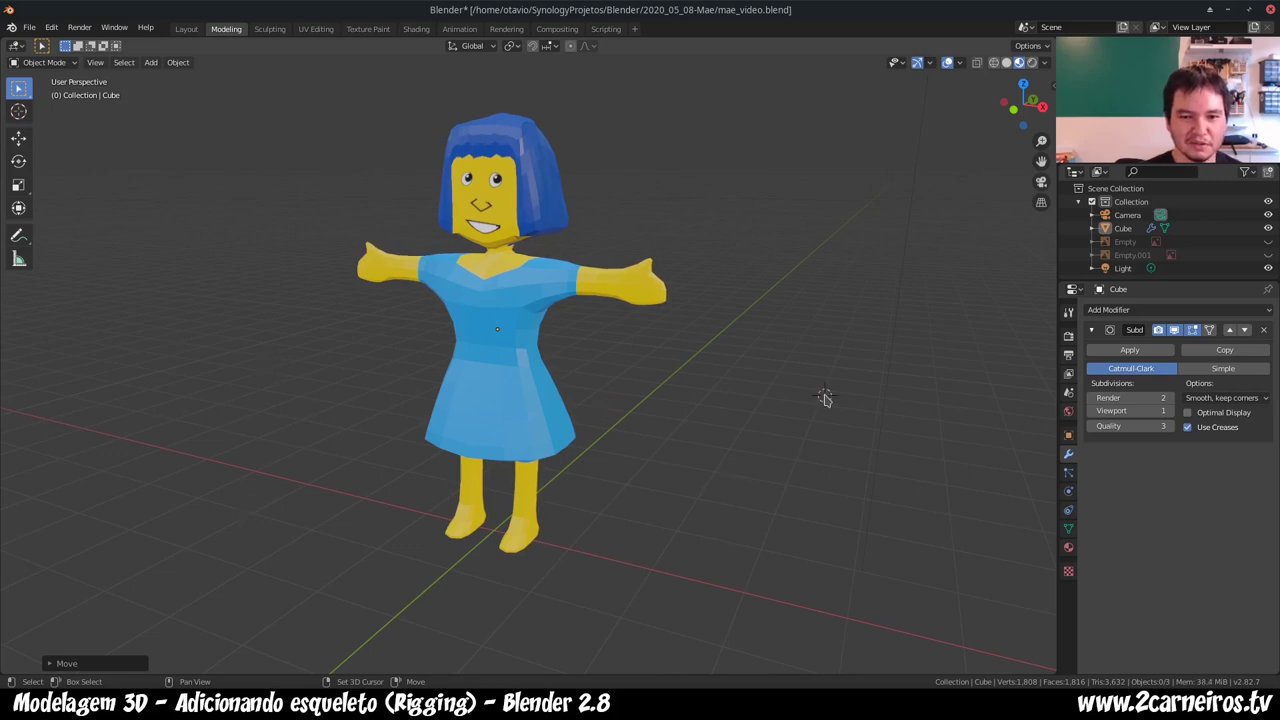
pyautogui.hotkey('shift', 's')
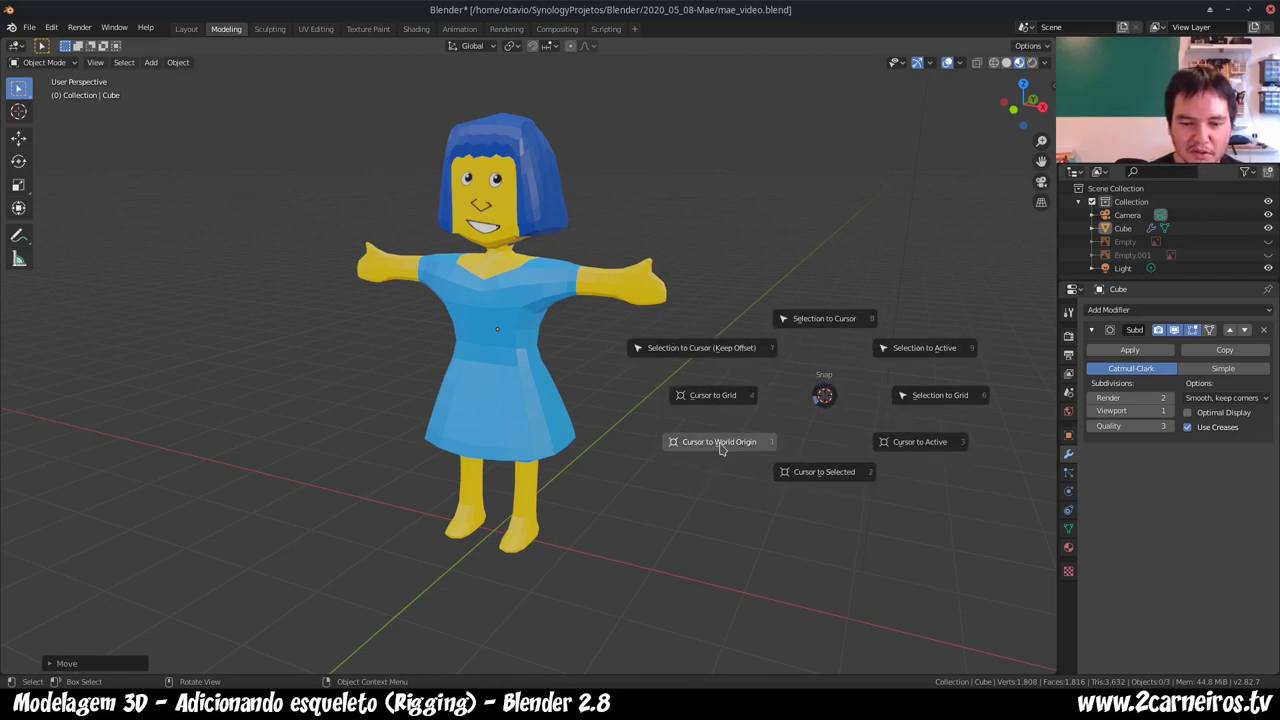
pyautogui.click(720, 446)
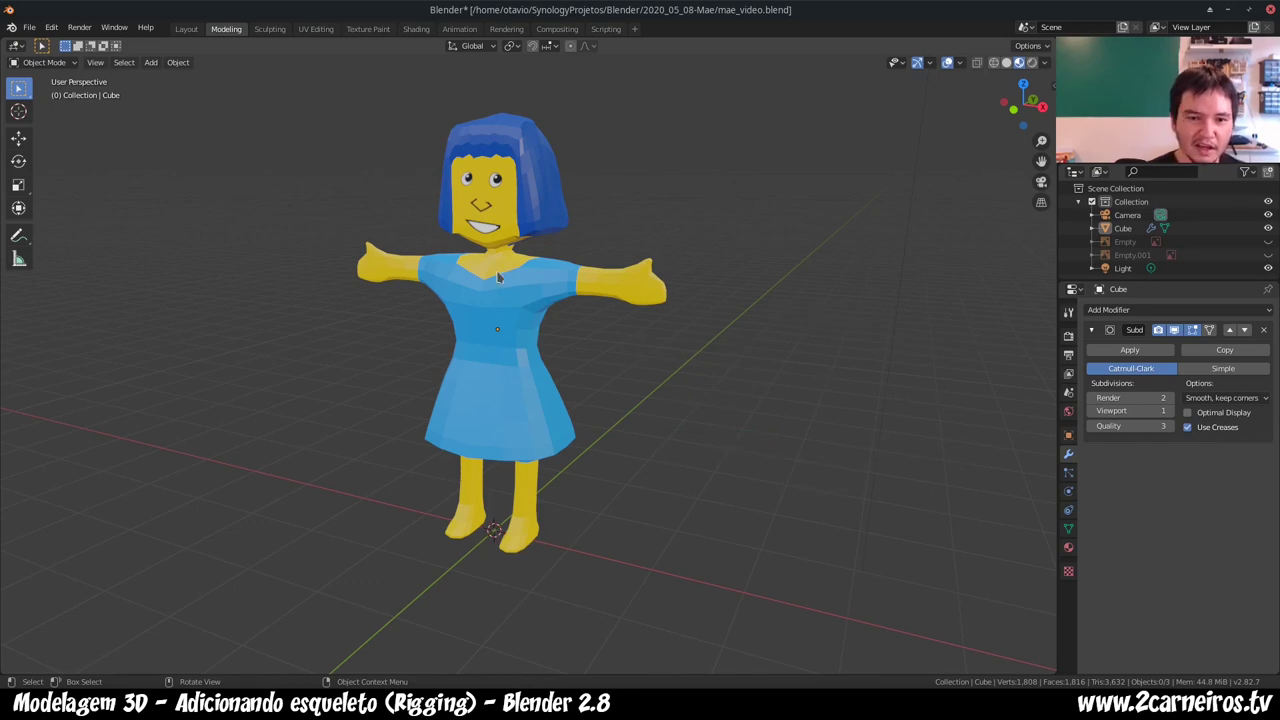
pyautogui.click(548, 305)
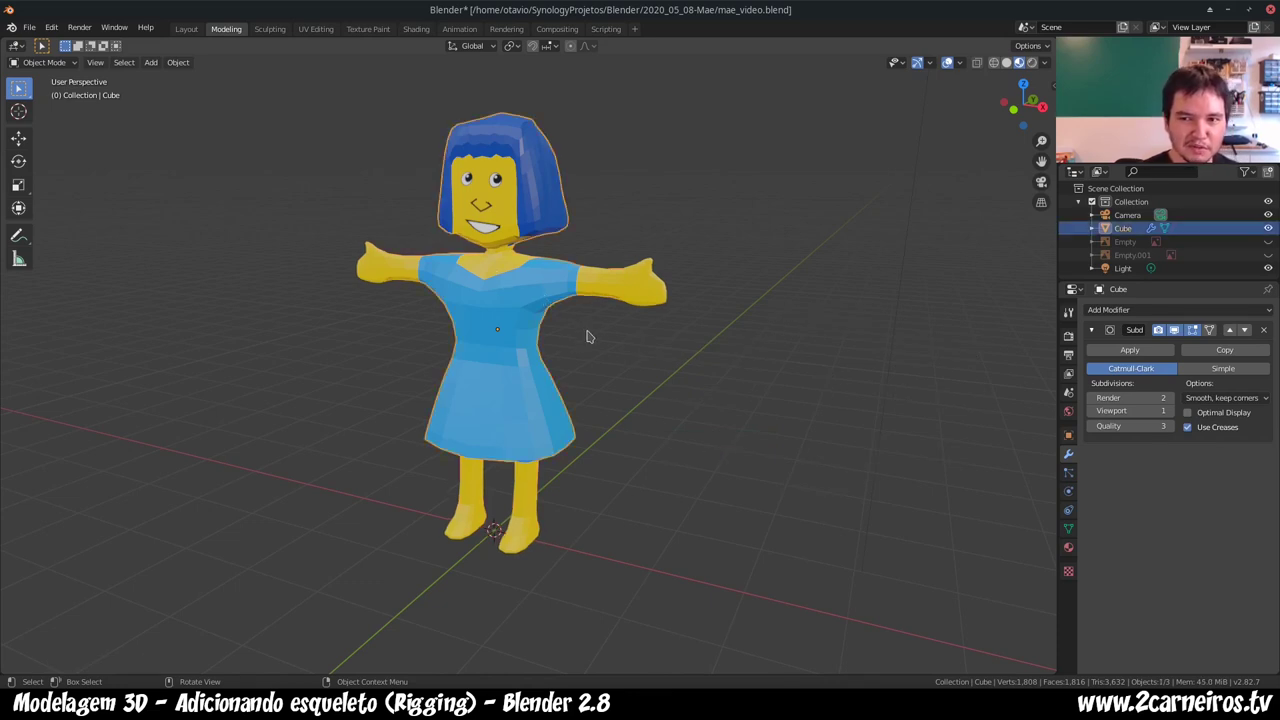
pyautogui.press('g')
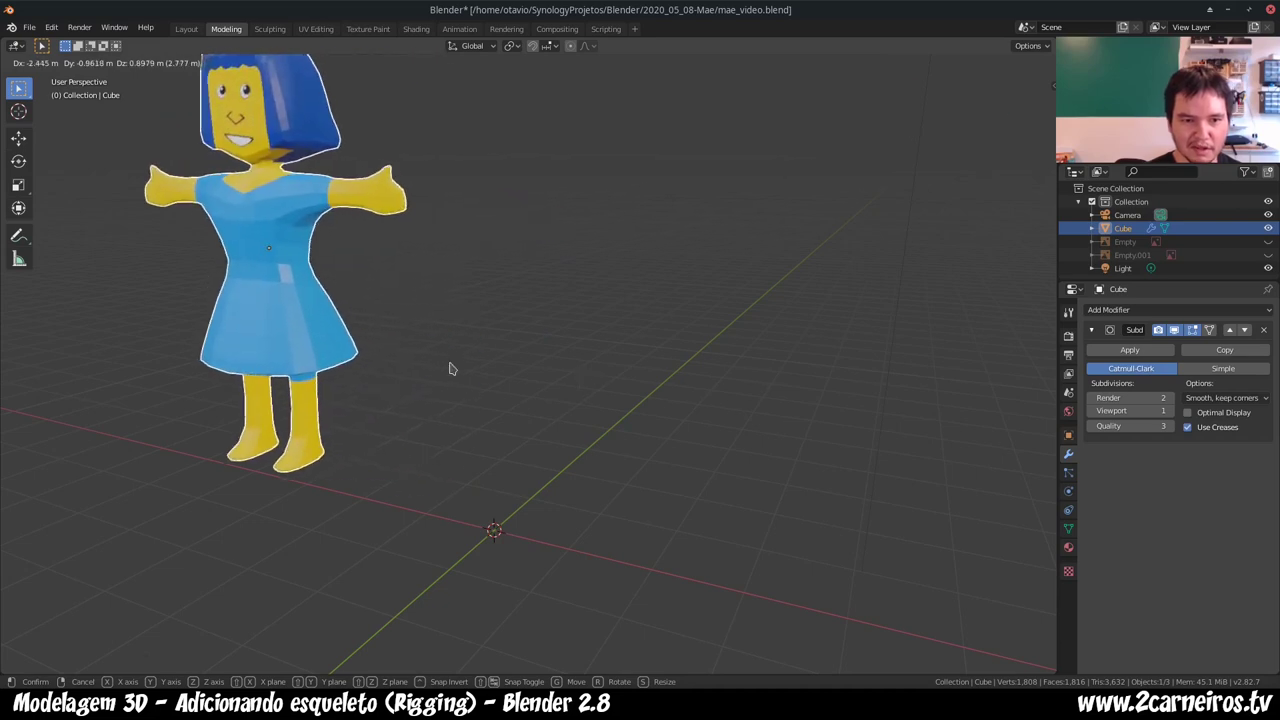
pyautogui.click(450, 369)
pyautogui.hotkey('shift', 's')
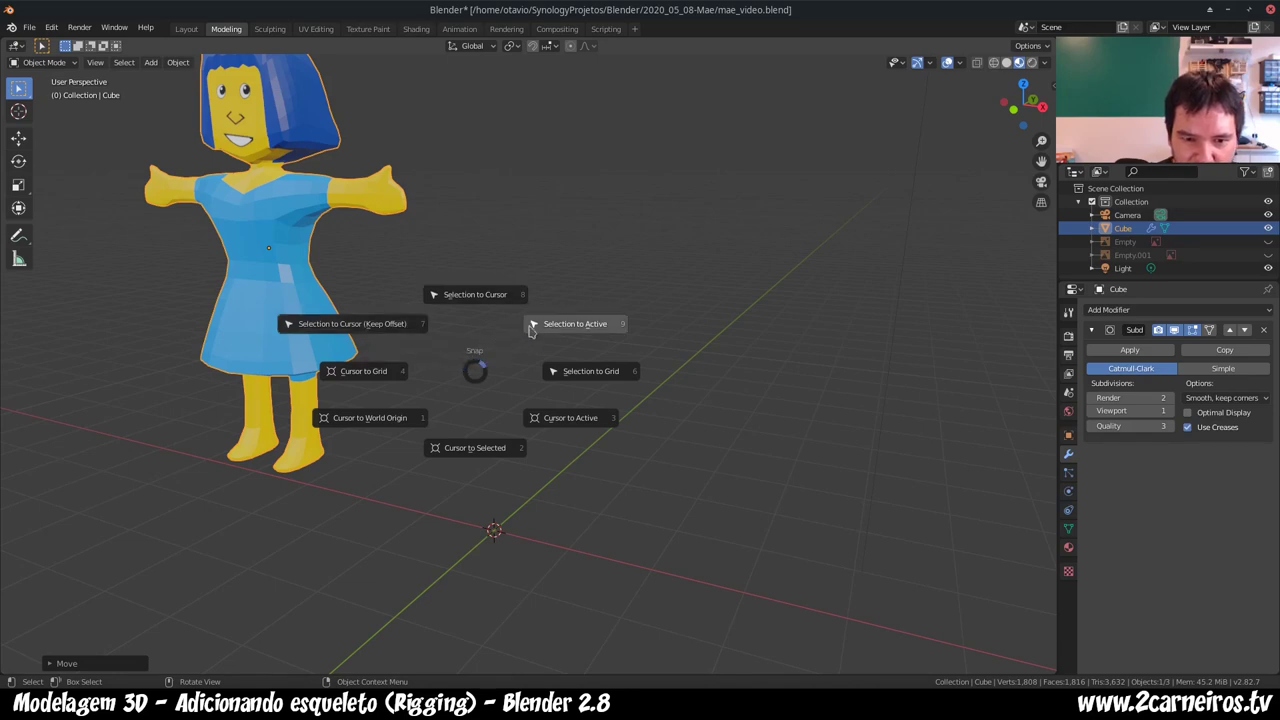
pyautogui.click(365, 333)
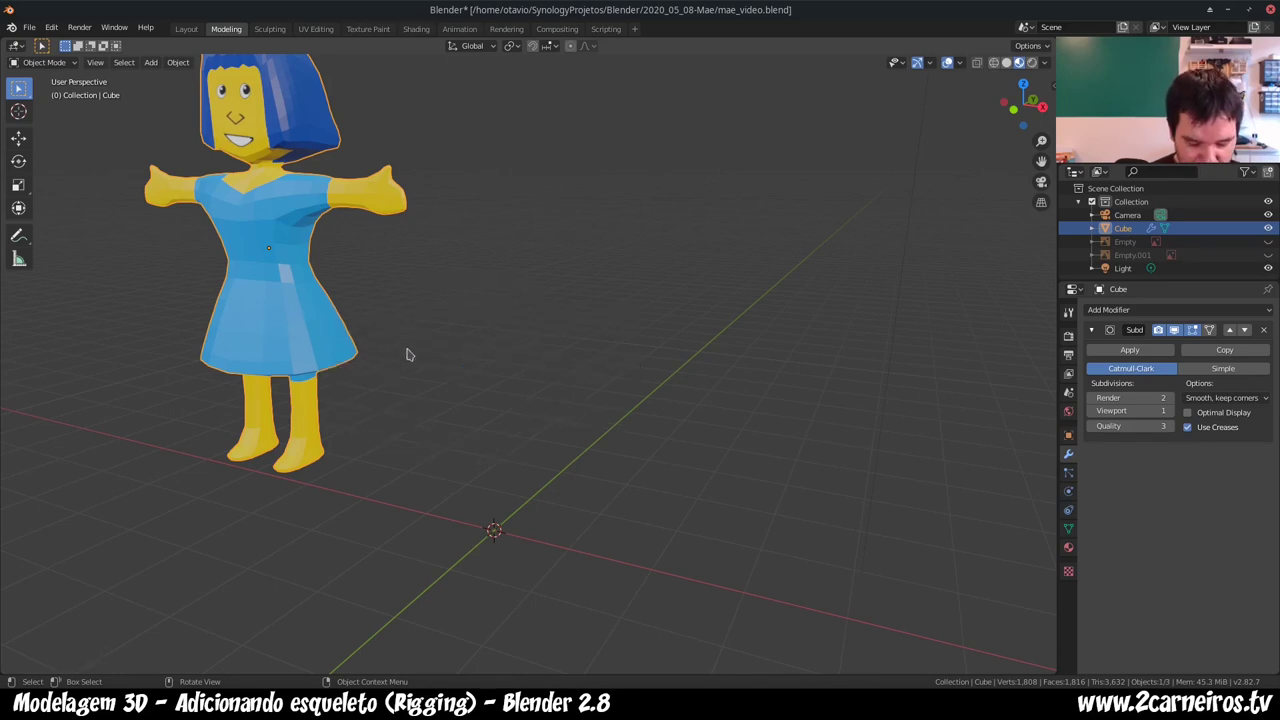
pyautogui.press('g')
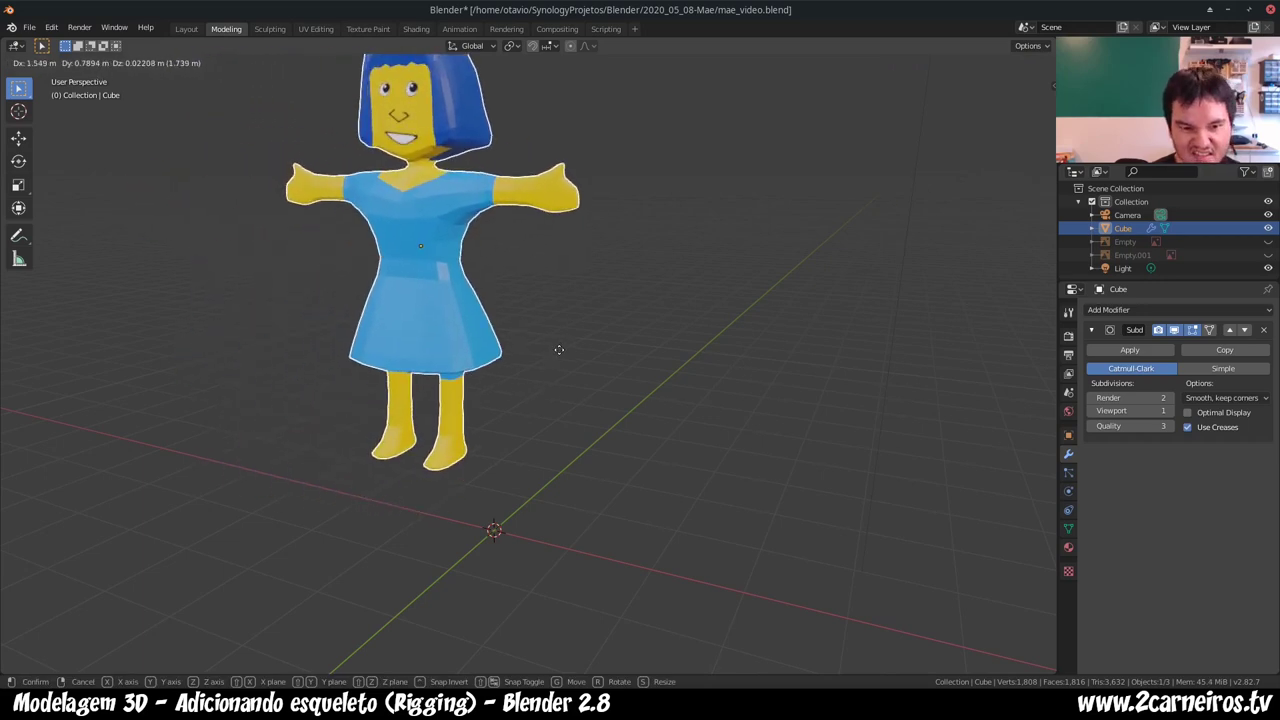
pyautogui.press('y')
pyautogui.press('Escape')
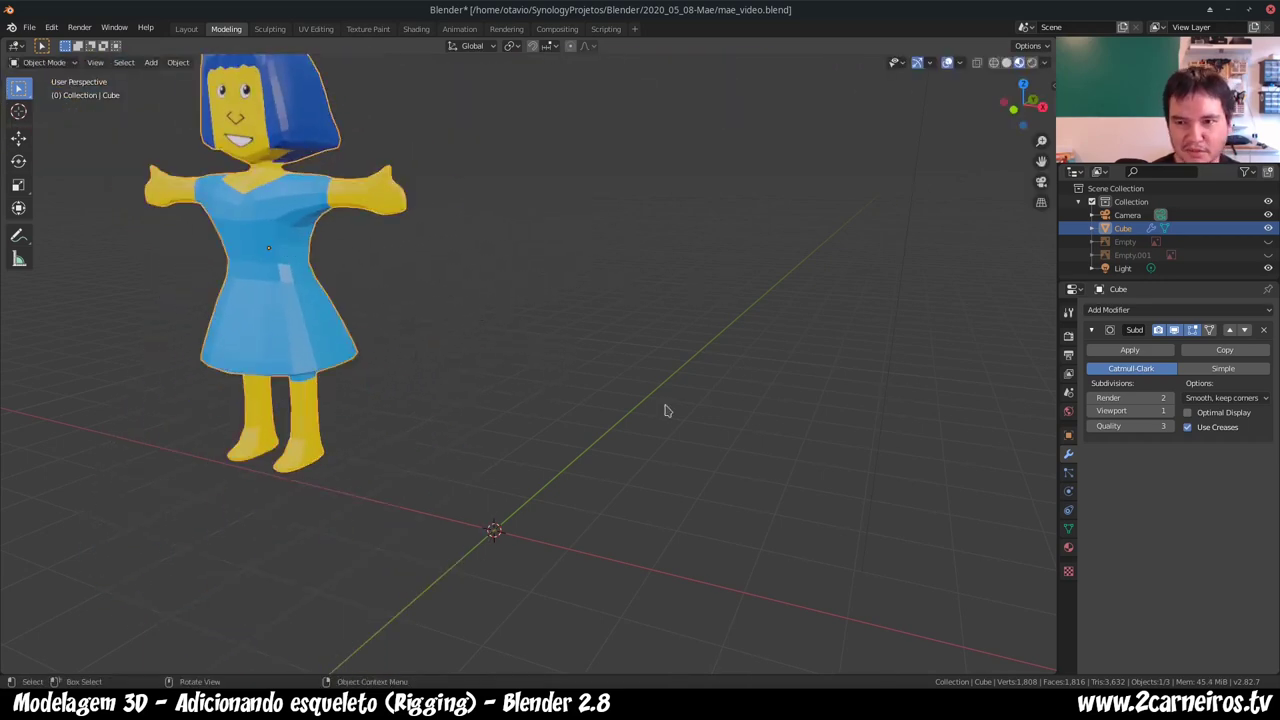
pyautogui.hotkey('ctrl', 'z')
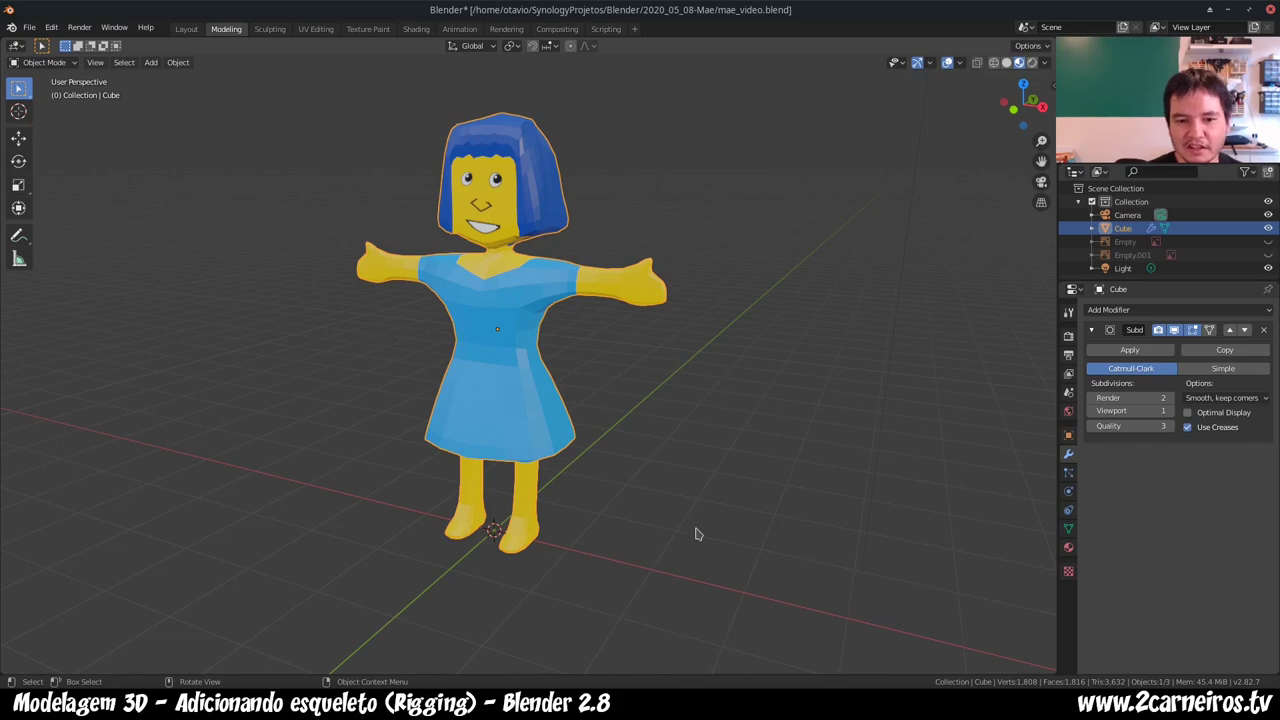
# - Add a Human (Meta-Rig) at the origin and tick In Front in its Armature Viewport Display
pyautogui.hotkey('shift', 'a')
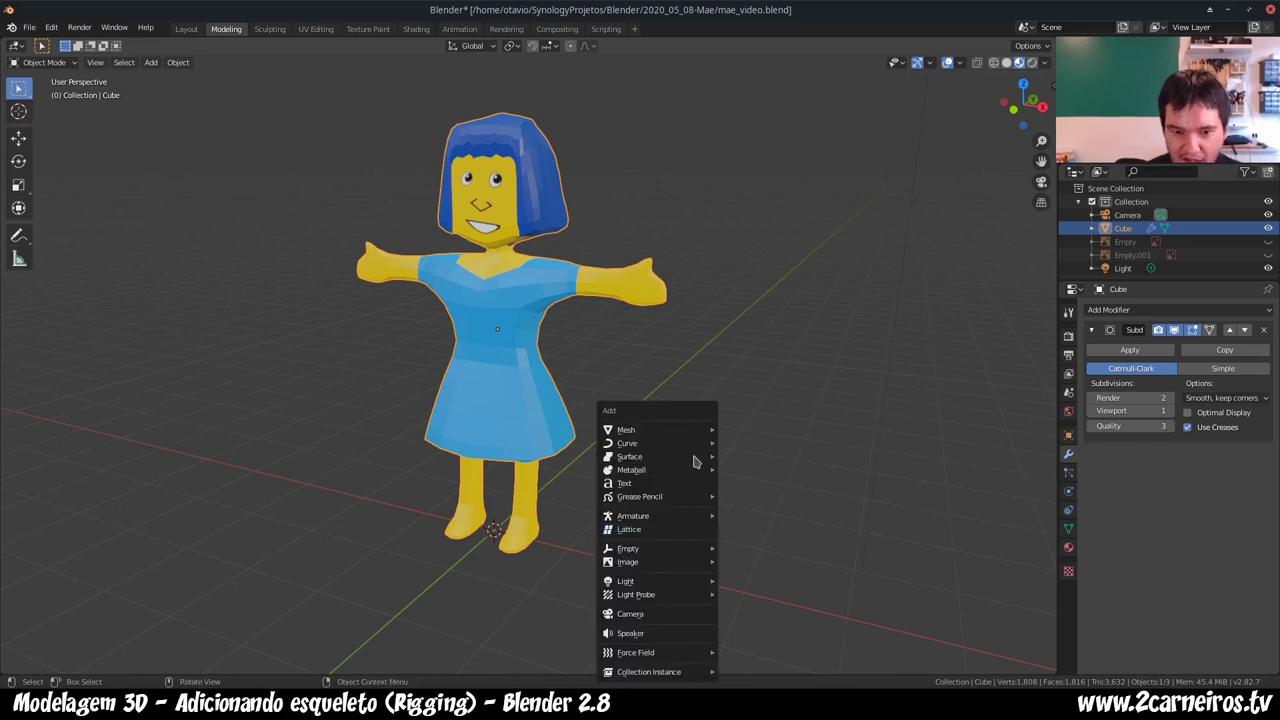
pyautogui.moveTo(655, 515)
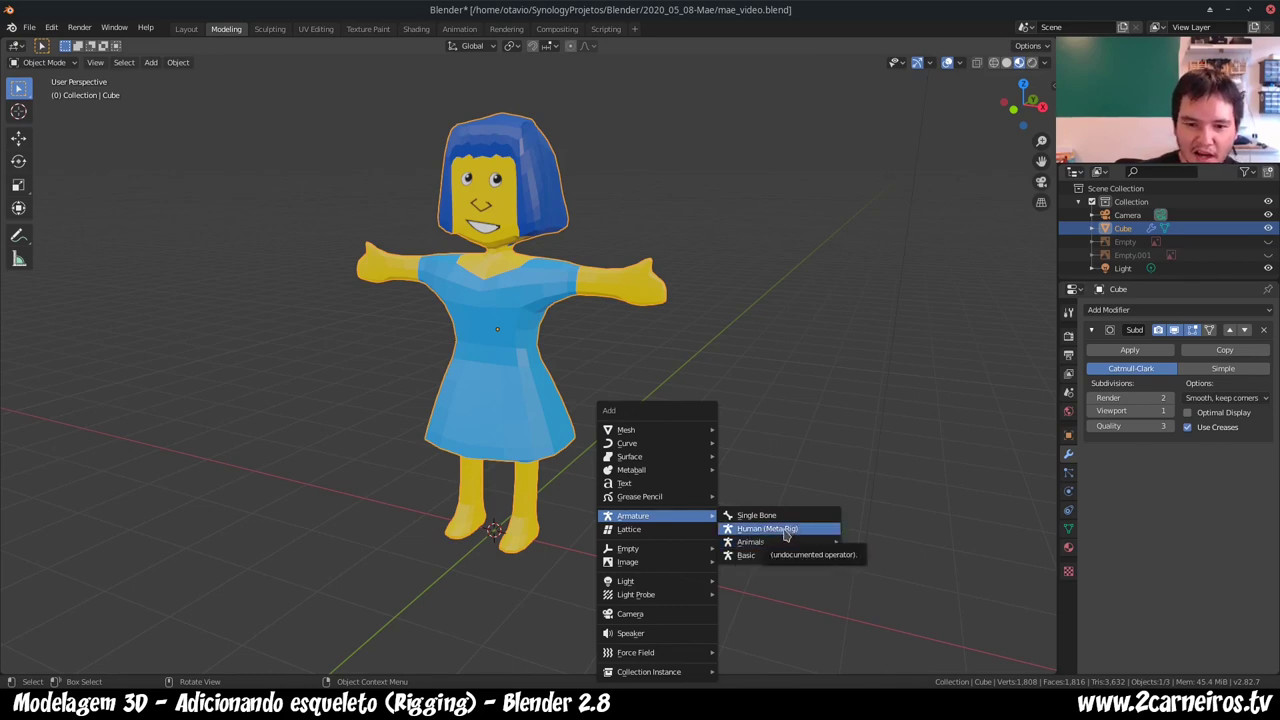
pyautogui.click(785, 535)
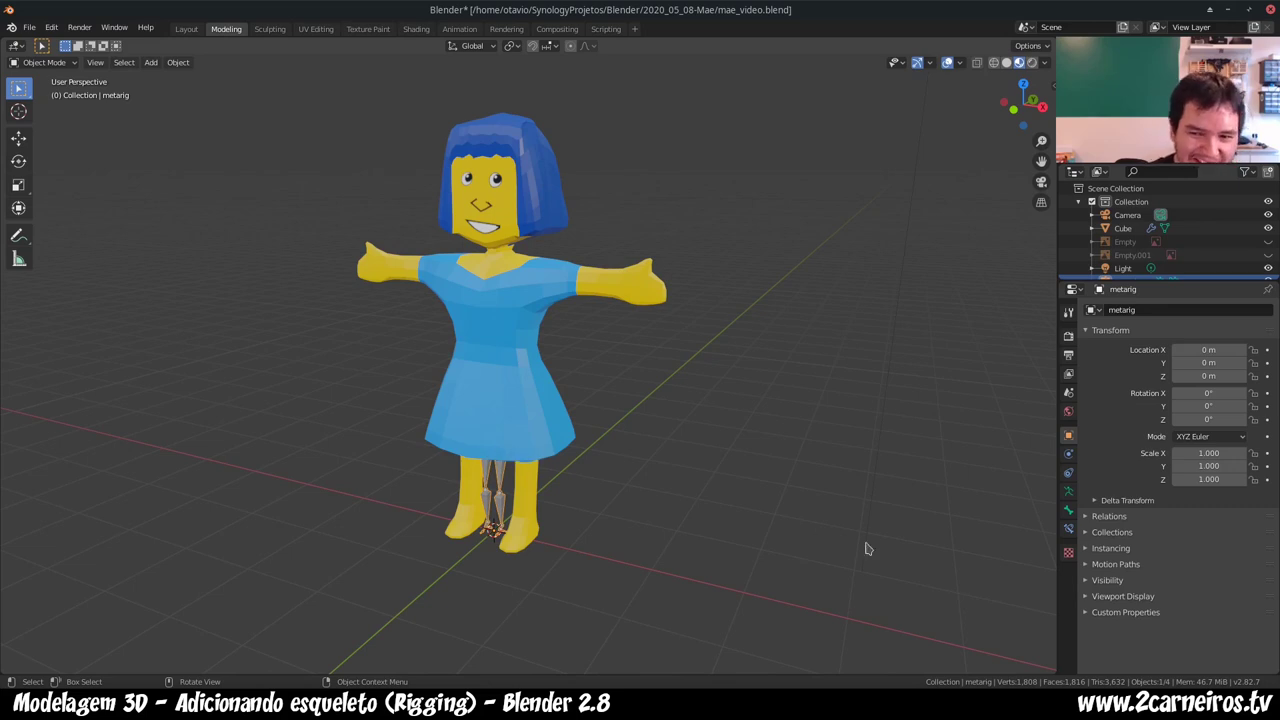
pyautogui.click(1068, 512)
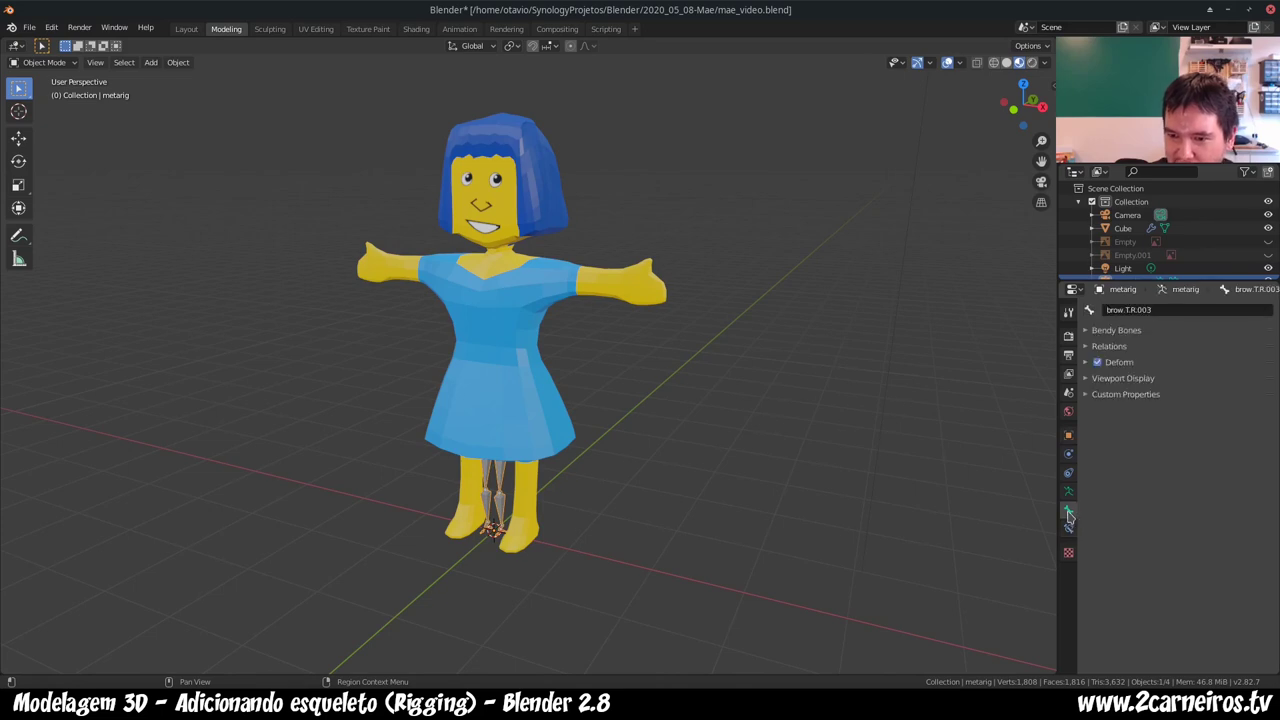
pyautogui.click(1085, 379)
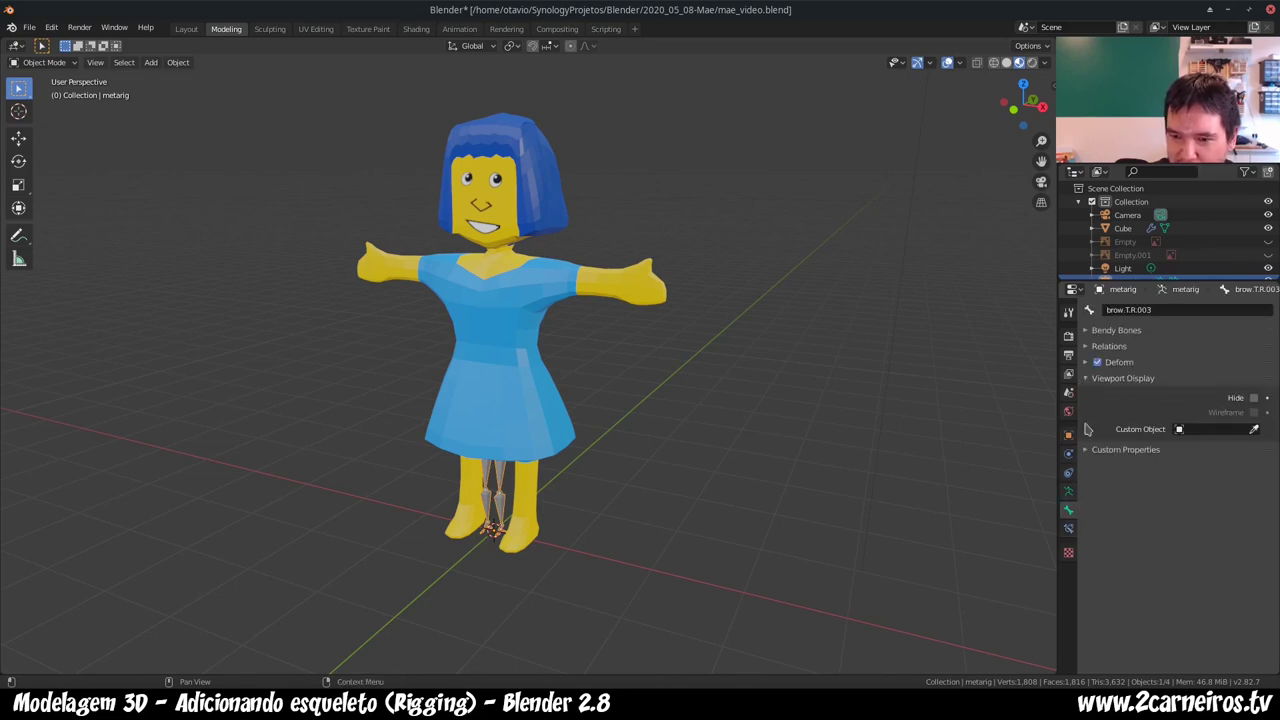
pyautogui.click(1068, 494)
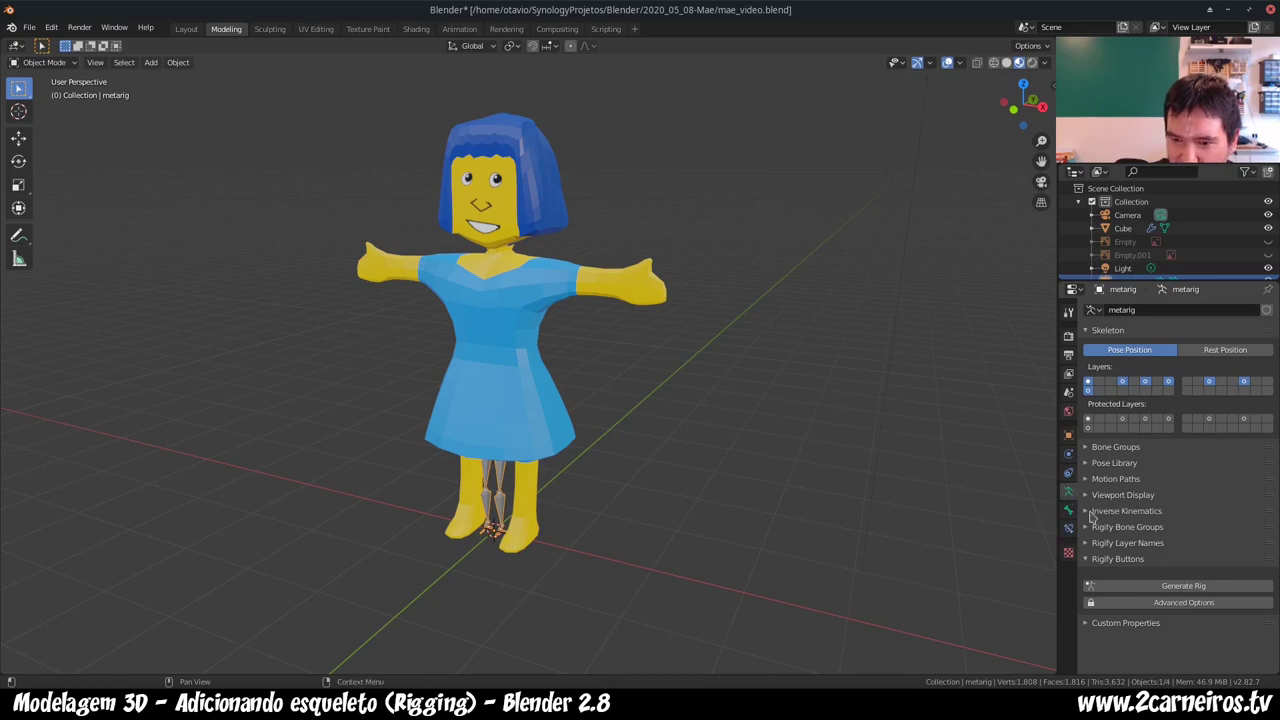
pyautogui.click(1086, 498)
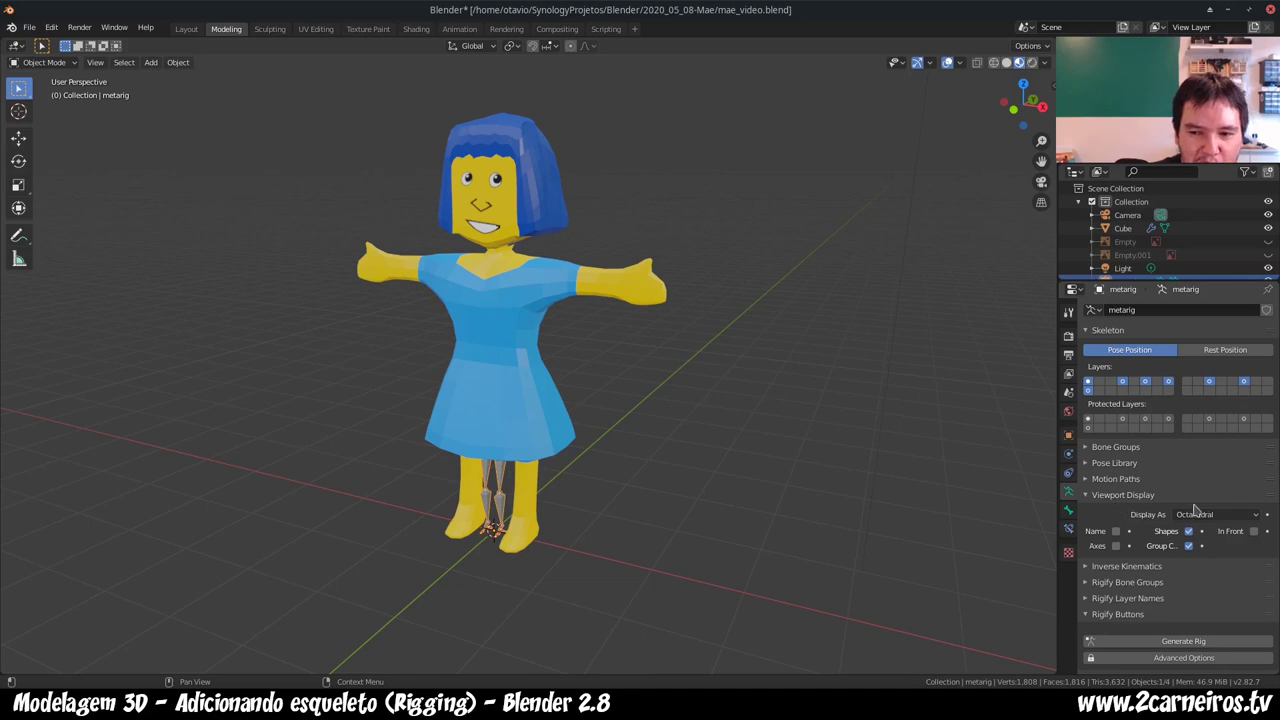
pyautogui.click(1254, 531)
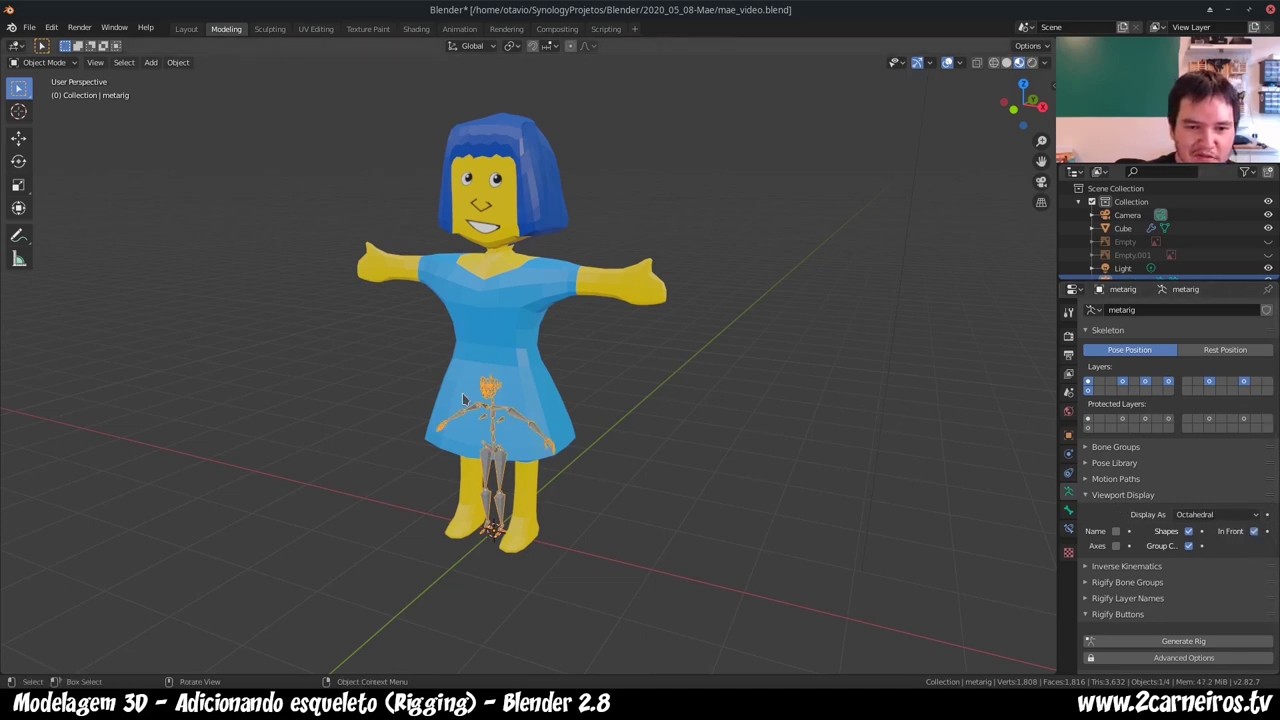
pyautogui.scroll(3, 462, 437)
pyautogui.scroll(3, 456, 462)
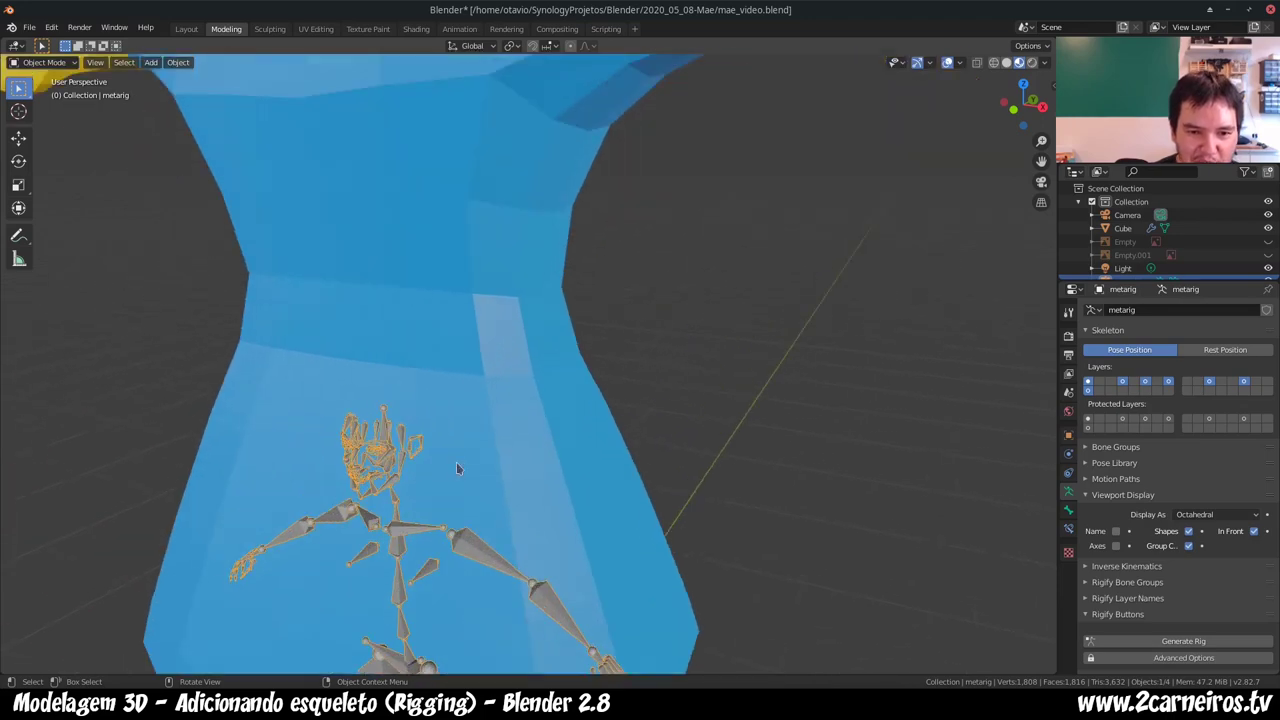
pyautogui.moveTo(456, 462)
pyautogui.mouseDown(button='middle')
pyautogui.moveTo(530, 427)
pyautogui.moveTo(534, 396)
pyautogui.moveTo(634, 386)
pyautogui.mouseUp(button='middle')
pyautogui.scroll(3, 530, 420)
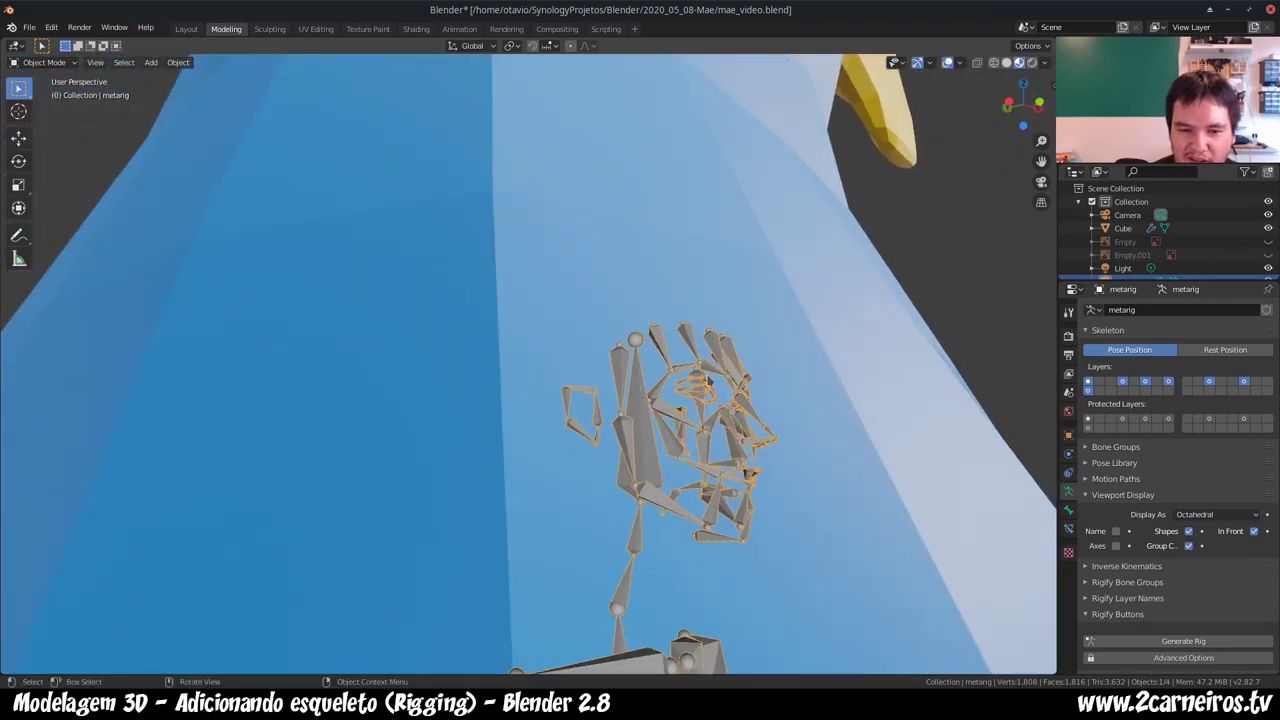
pyautogui.moveTo(693, 425)
pyautogui.mouseDown(button='middle')
pyautogui.moveTo(745, 383)
pyautogui.moveTo(648, 363)
pyautogui.moveTo(737, 386)
pyautogui.mouseUp(button='middle')
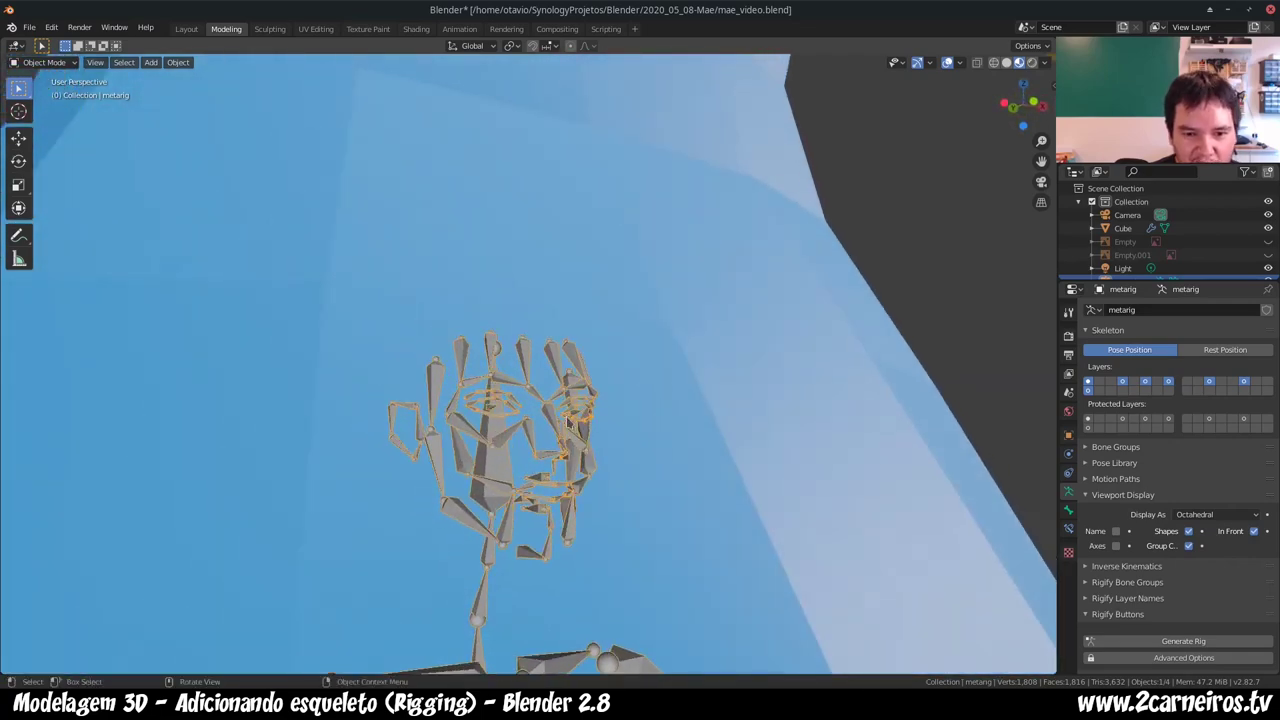
pyautogui.moveTo(477, 509)
pyautogui.mouseDown(button='middle')
pyautogui.moveTo(514, 500)
pyautogui.moveTo(485, 503)
pyautogui.mouseUp(button='middle')
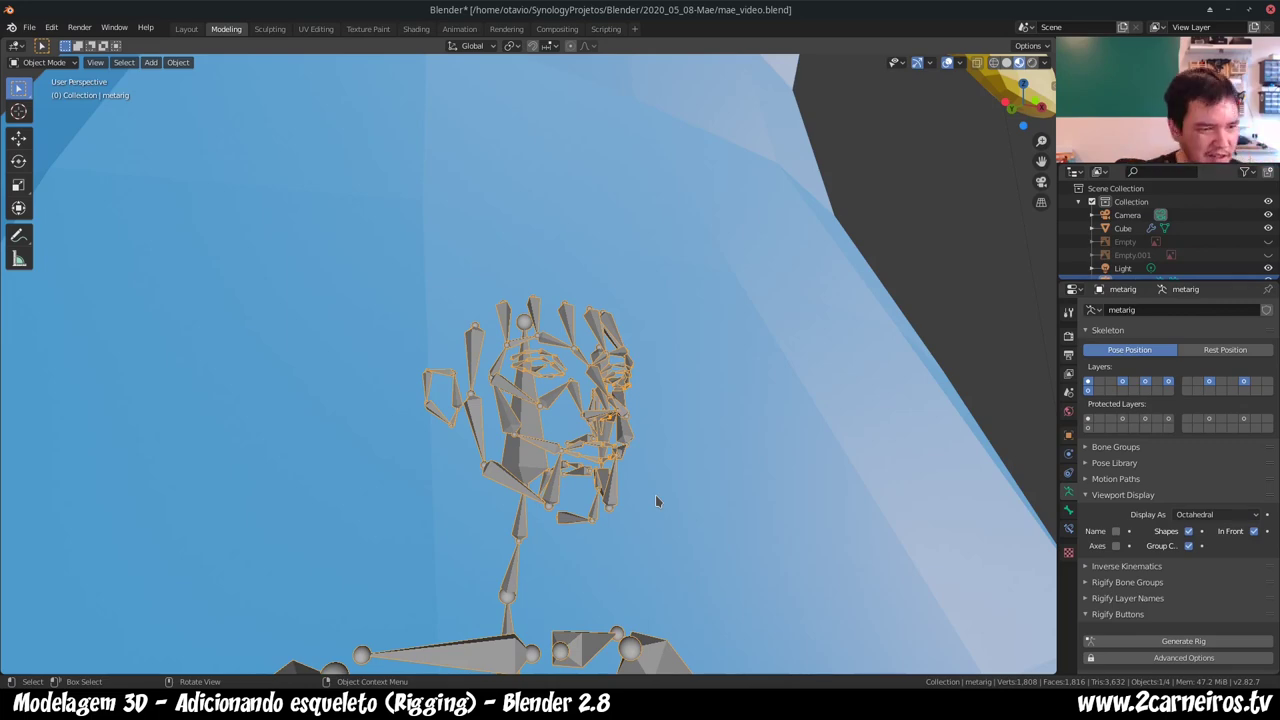
pyautogui.scroll(-2, 660, 450)
pyautogui.scroll(-4, 663, 445)
pyautogui.moveTo(663, 451); pyautogui.dragTo(620, 462, button='middle')
pyautogui.scroll(-3, 616, 459)
pyautogui.scroll(1, 617, 460)
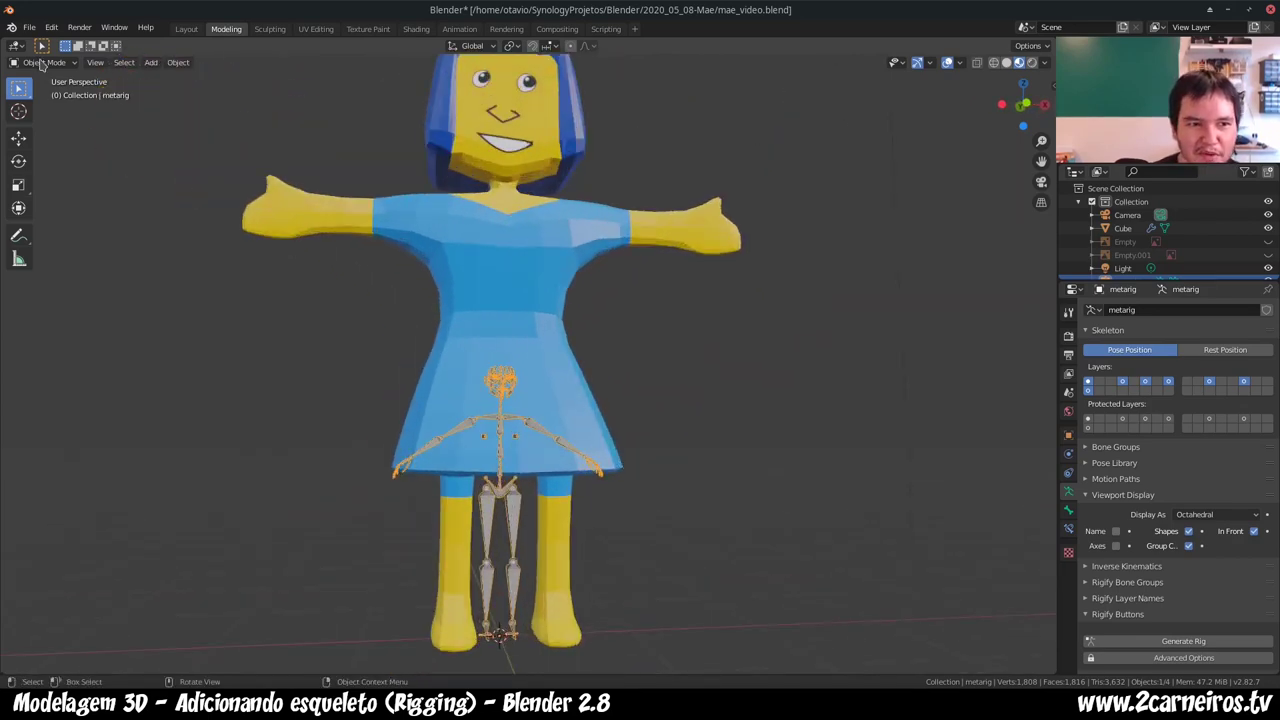
# - Delete the human meta-rig and add a Basic Human meta-rig in its place
pyautogui.press('Delete')
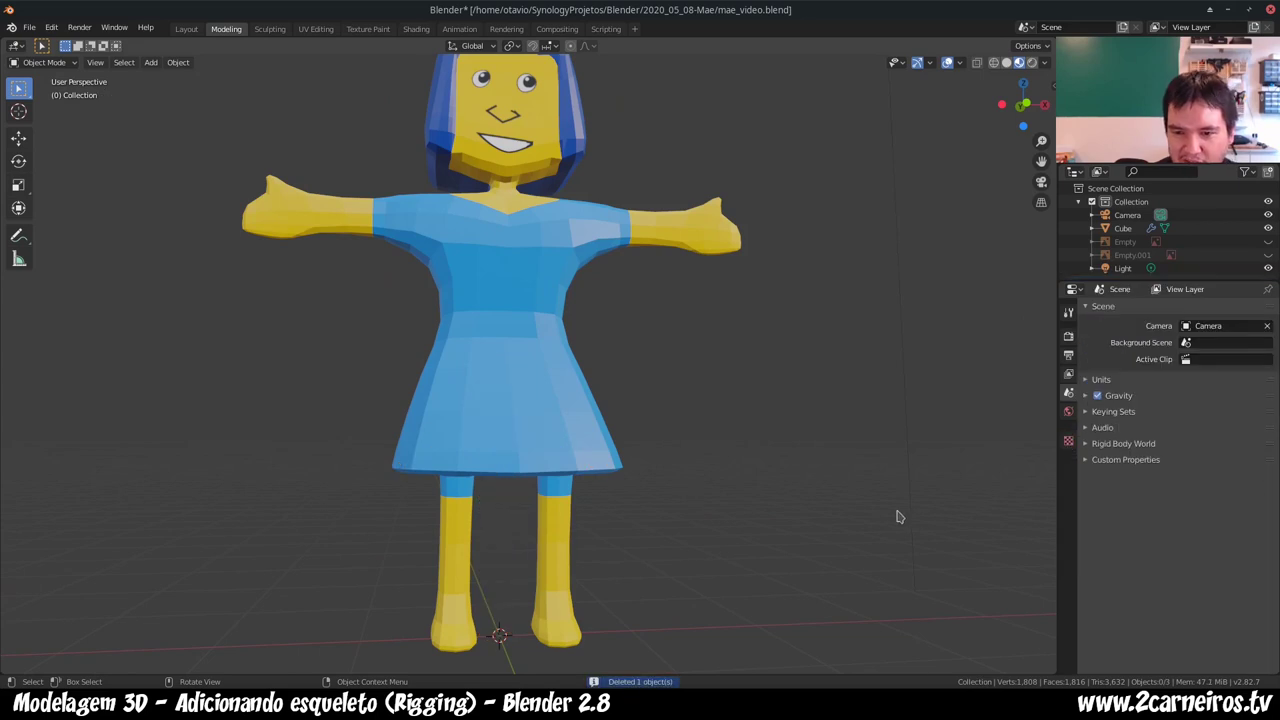
pyautogui.hotkey('shift', 'a')
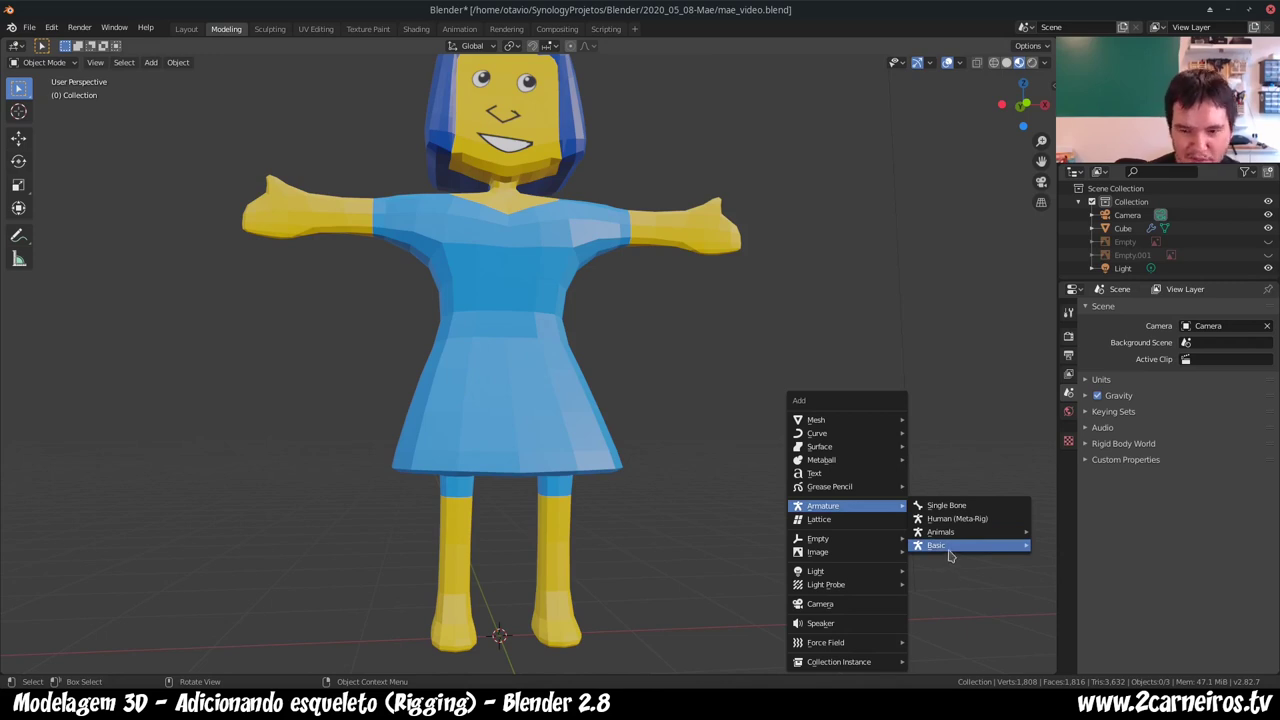
pyautogui.moveTo(936, 545)
pyautogui.click(1093, 565)
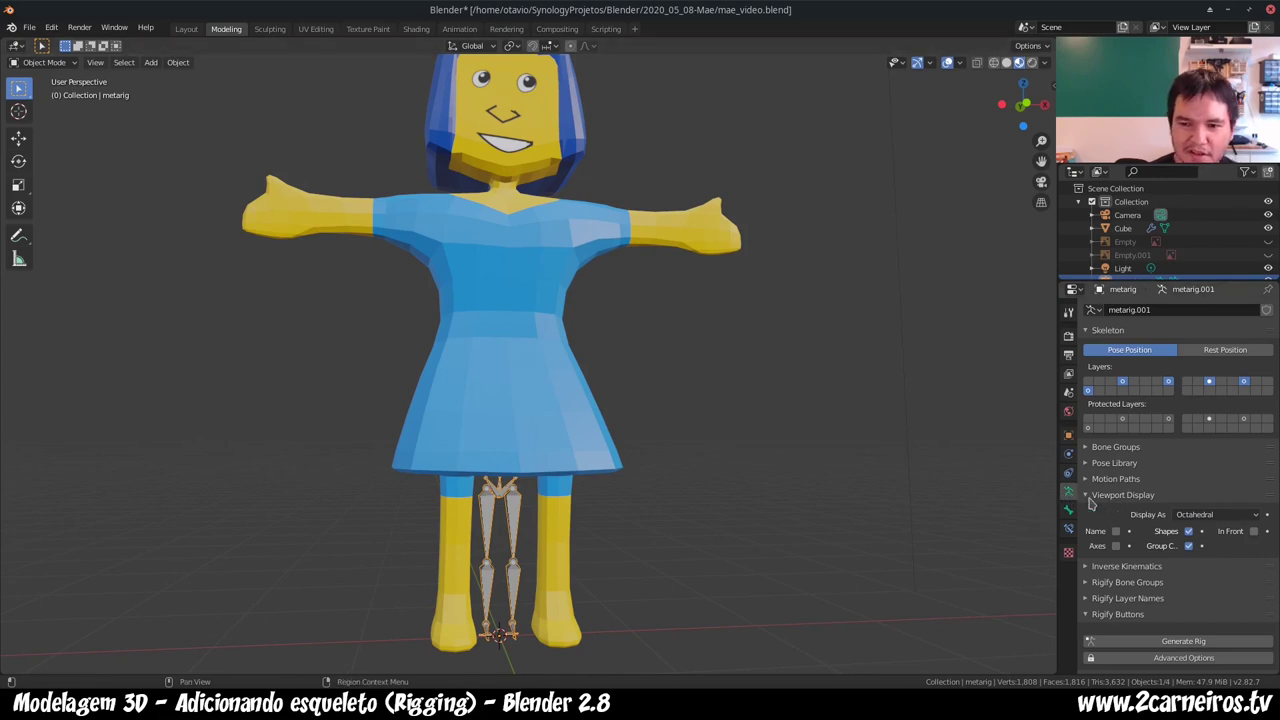
# - Tick In Front for metarig.001, then zoom and switch to Front Orthographic view
pyautogui.click(1253, 531)
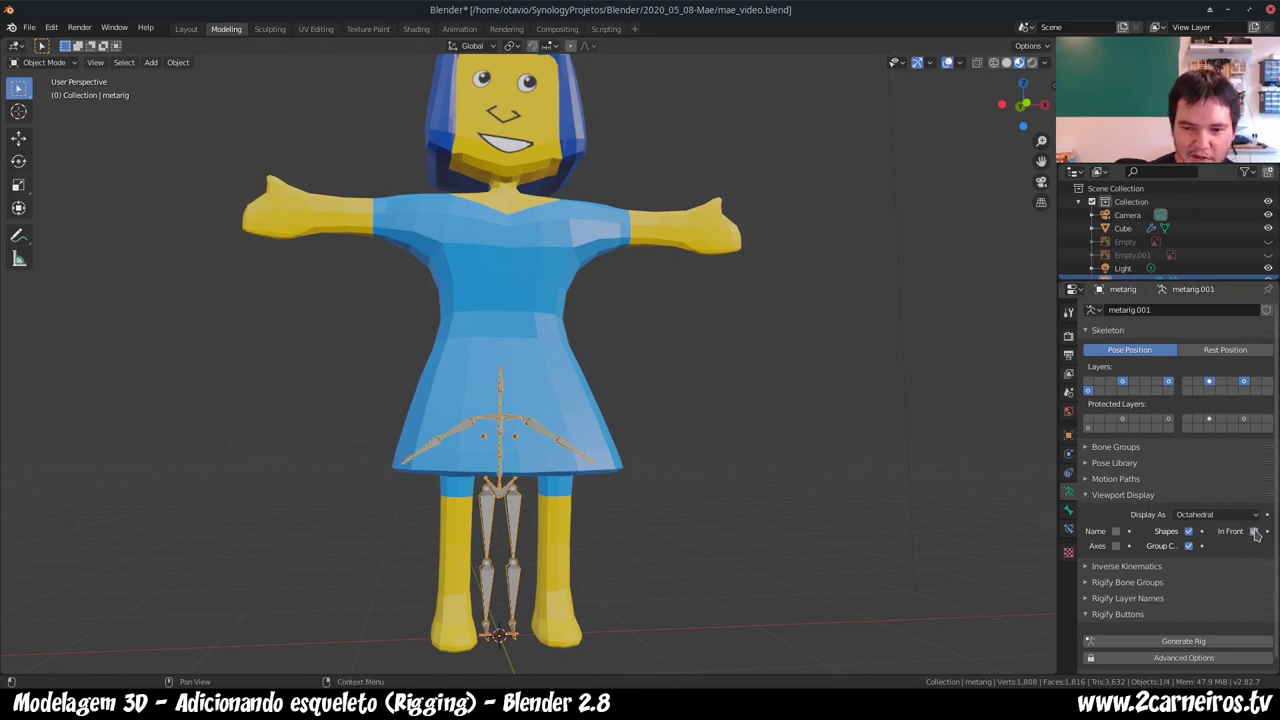
pyautogui.scroll(4, 470, 430)
pyautogui.scroll(2, 472, 410)
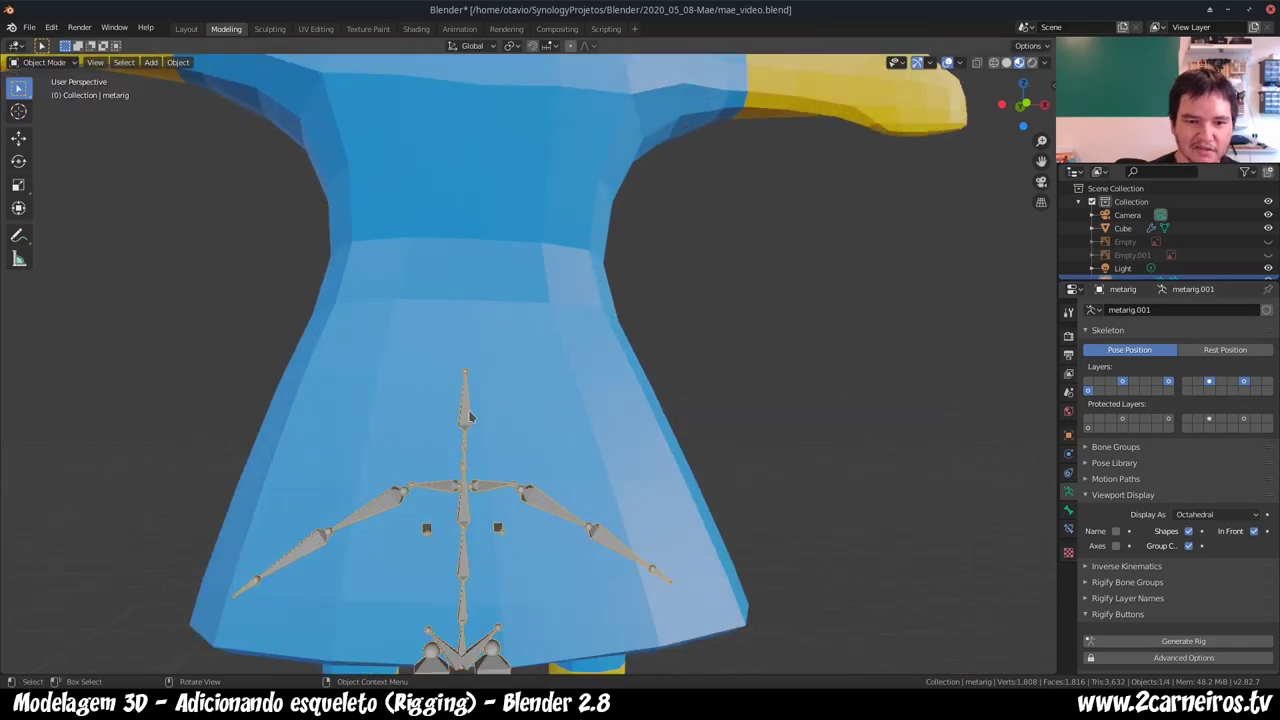
pyautogui.scroll(2, 447, 456)
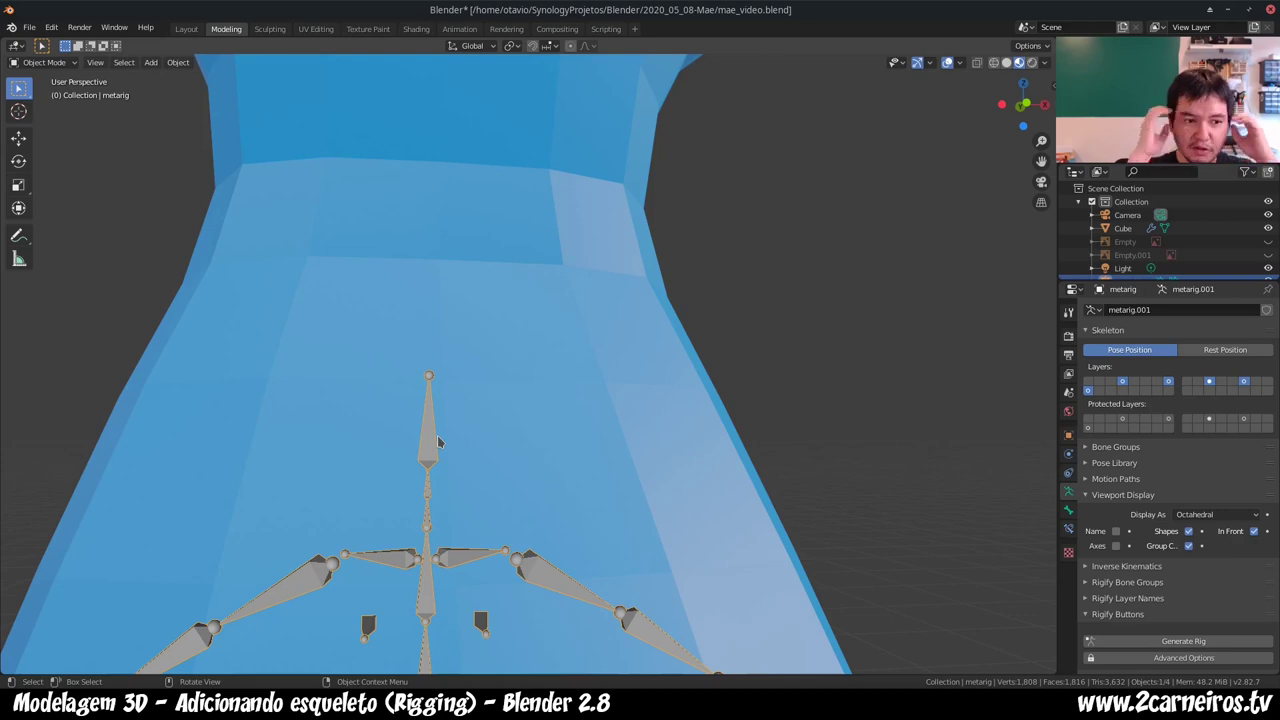
pyautogui.scroll(-10, 437, 441)
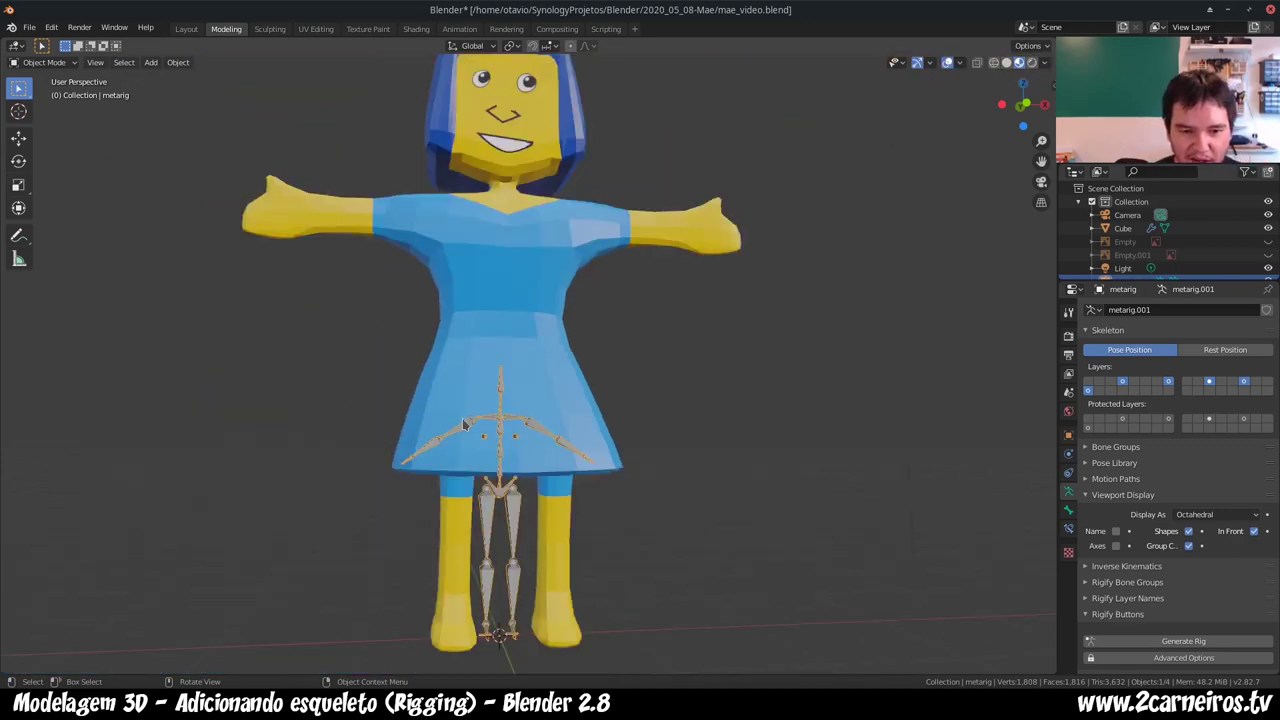
pyautogui.scroll(1, 539, 414)
pyautogui.scroll(-1, 539, 414)
pyautogui.press('KP_1')
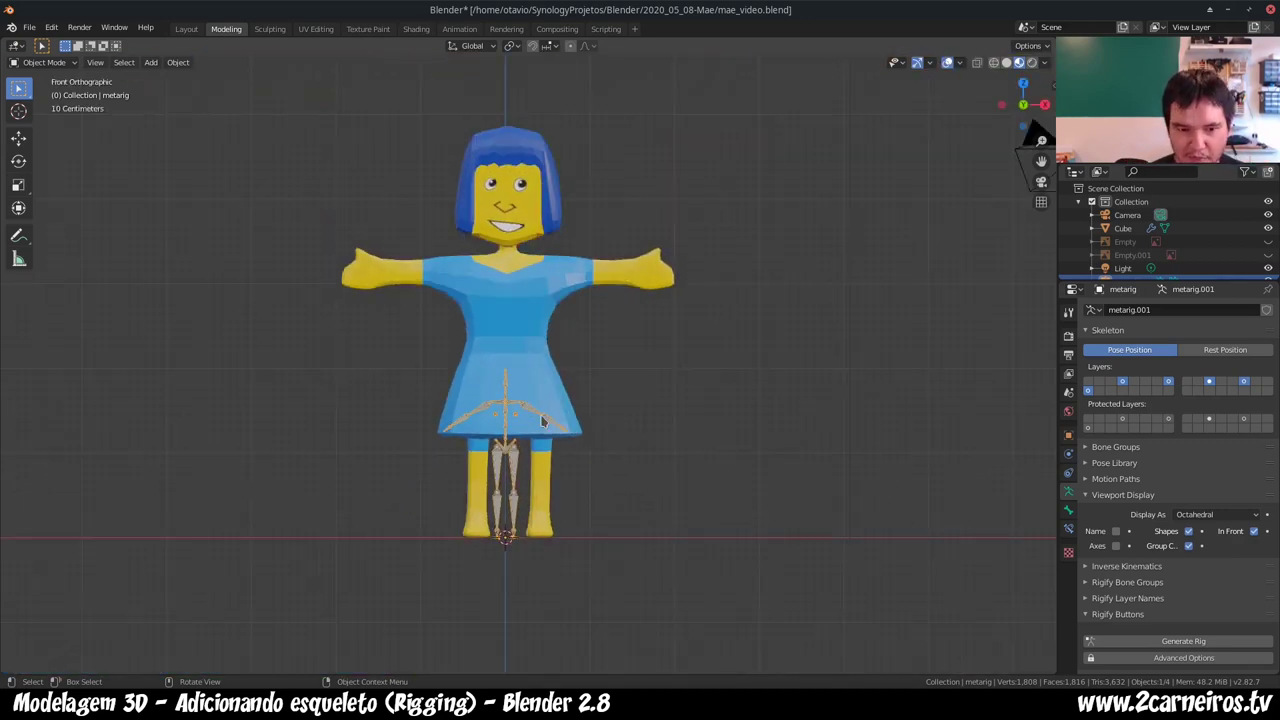
pyautogui.scroll(3, 541, 409)
pyautogui.scroll(-1, 509, 487)
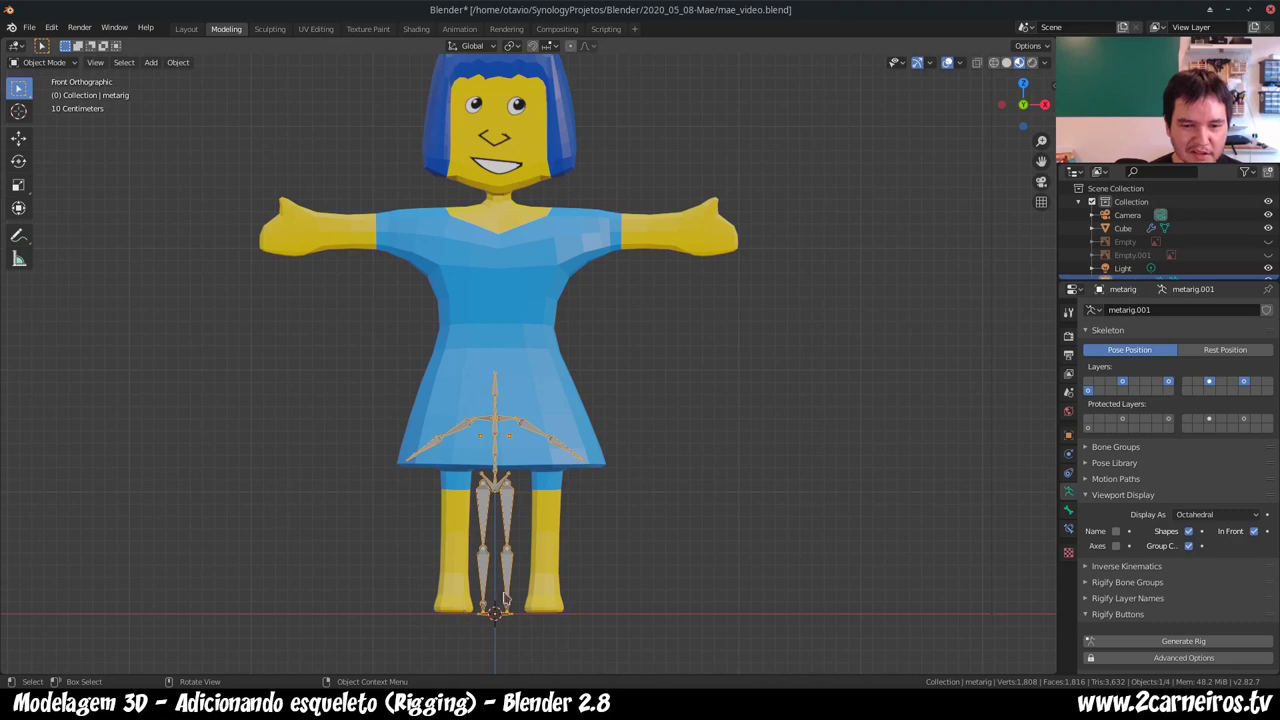
# - Cancel a trial scale, set Transform Pivot Point to 3D Cursor, and enter Edit Mode on metarig.001
pyautogui.press('s')
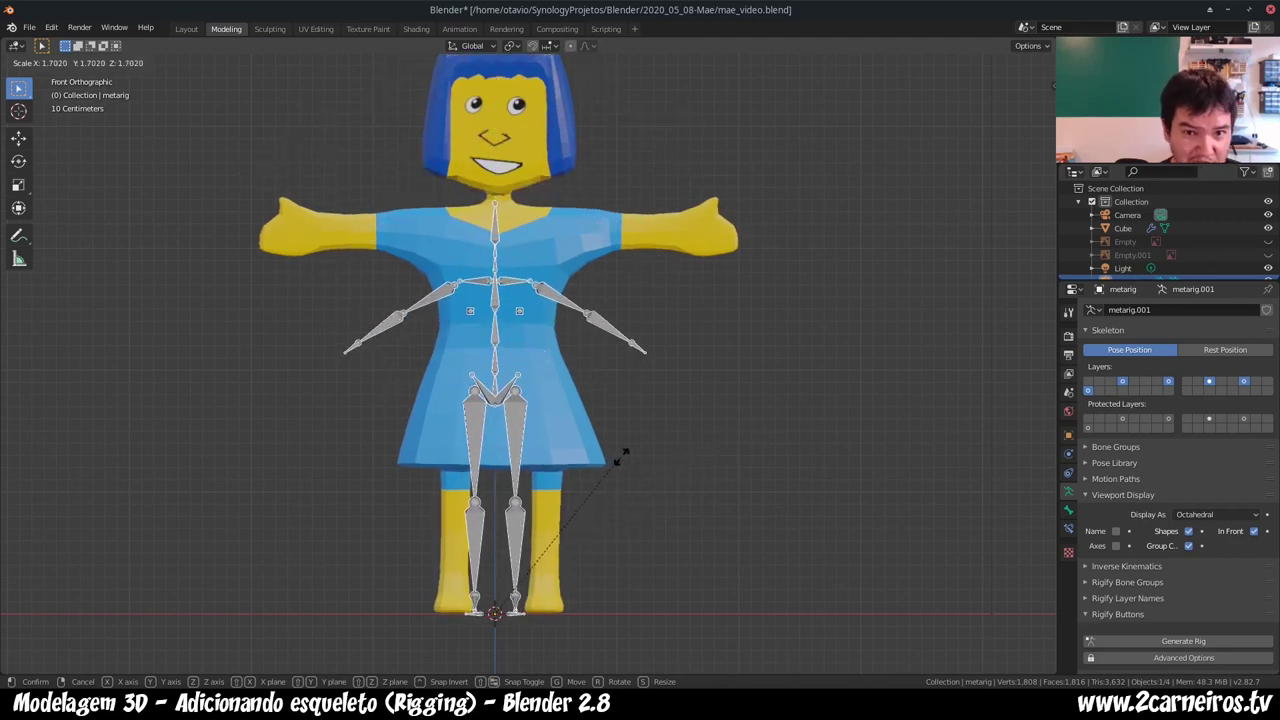
pyautogui.rightClick(606, 351)
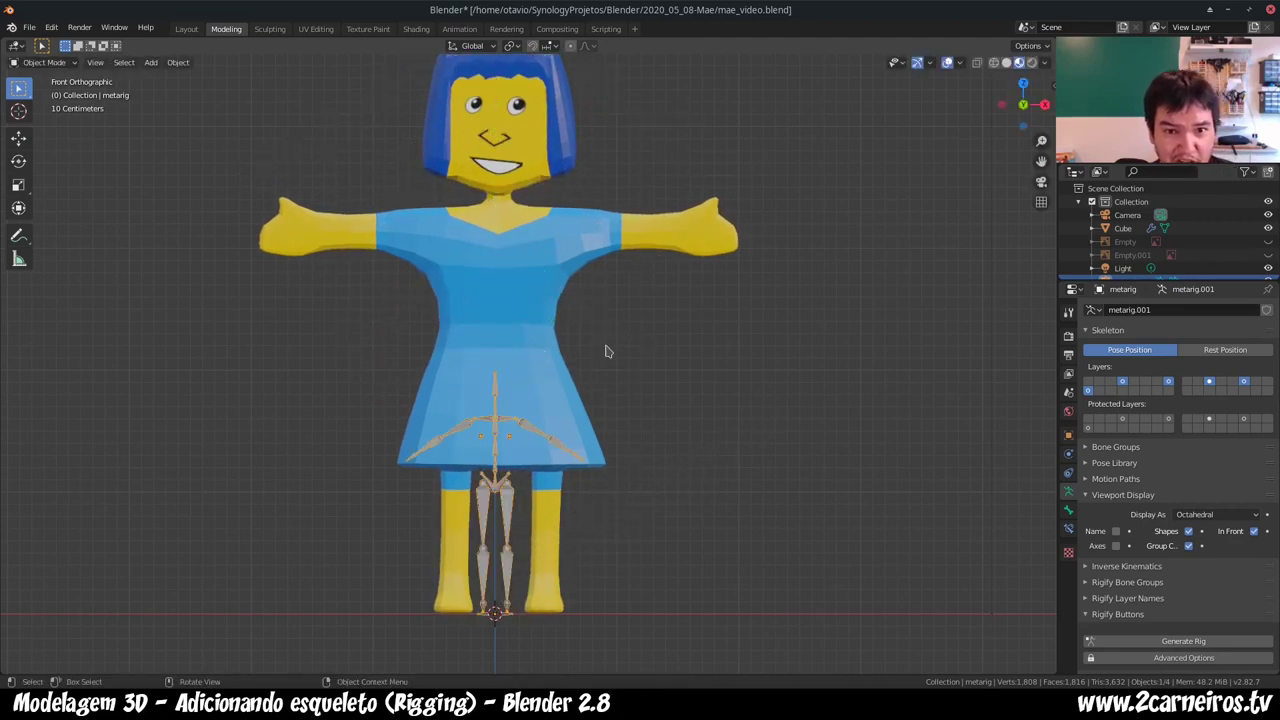
pyautogui.click(555, 50)
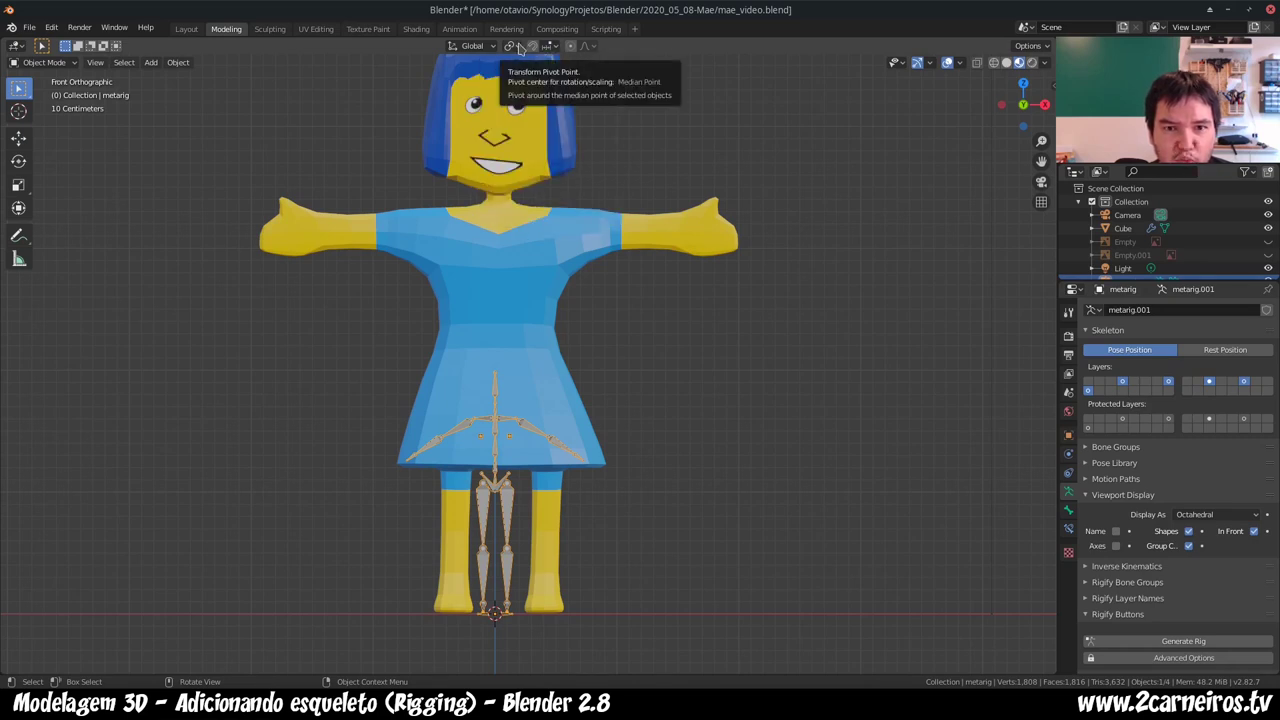
pyautogui.click(512, 48)
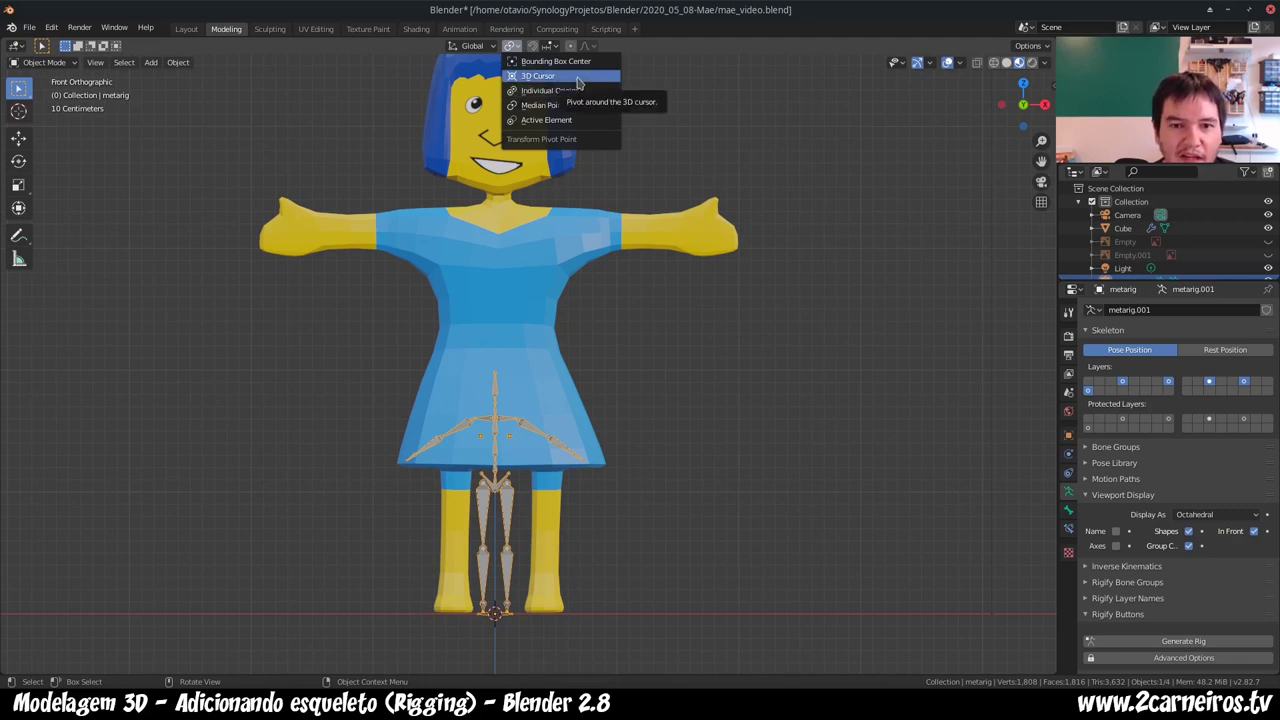
pyautogui.click(577, 79)
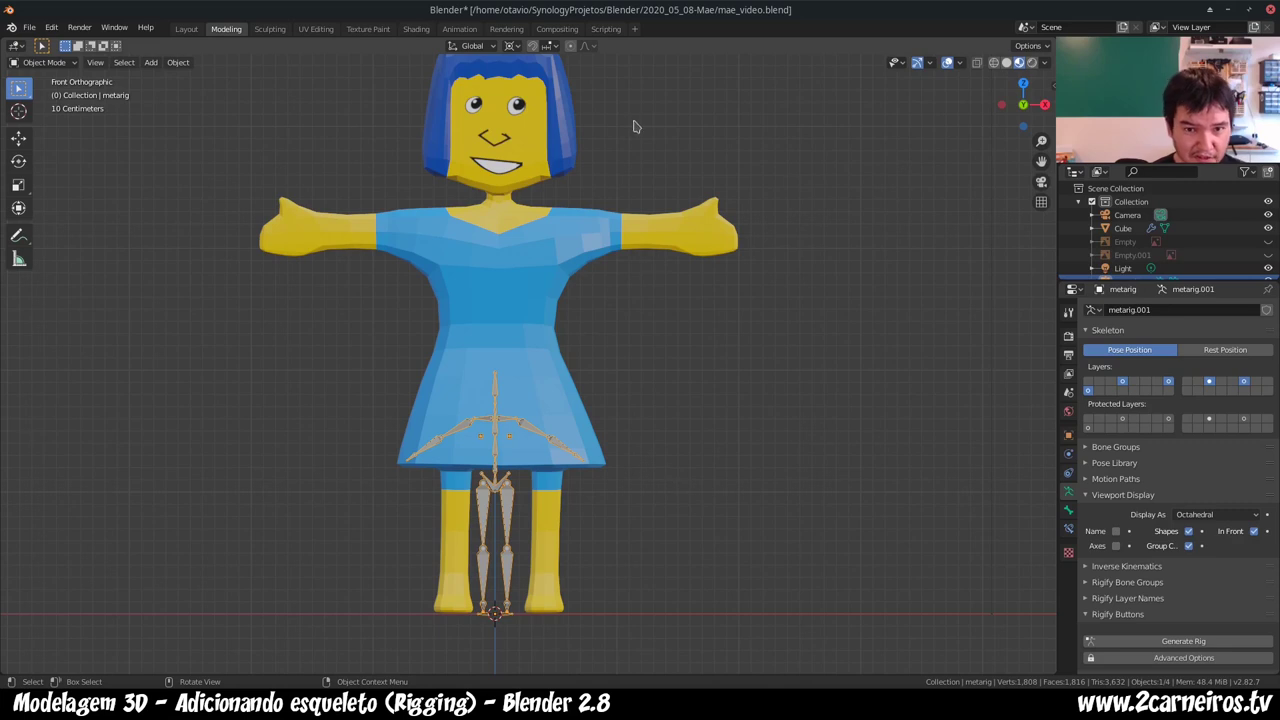
pyautogui.press('Tab')
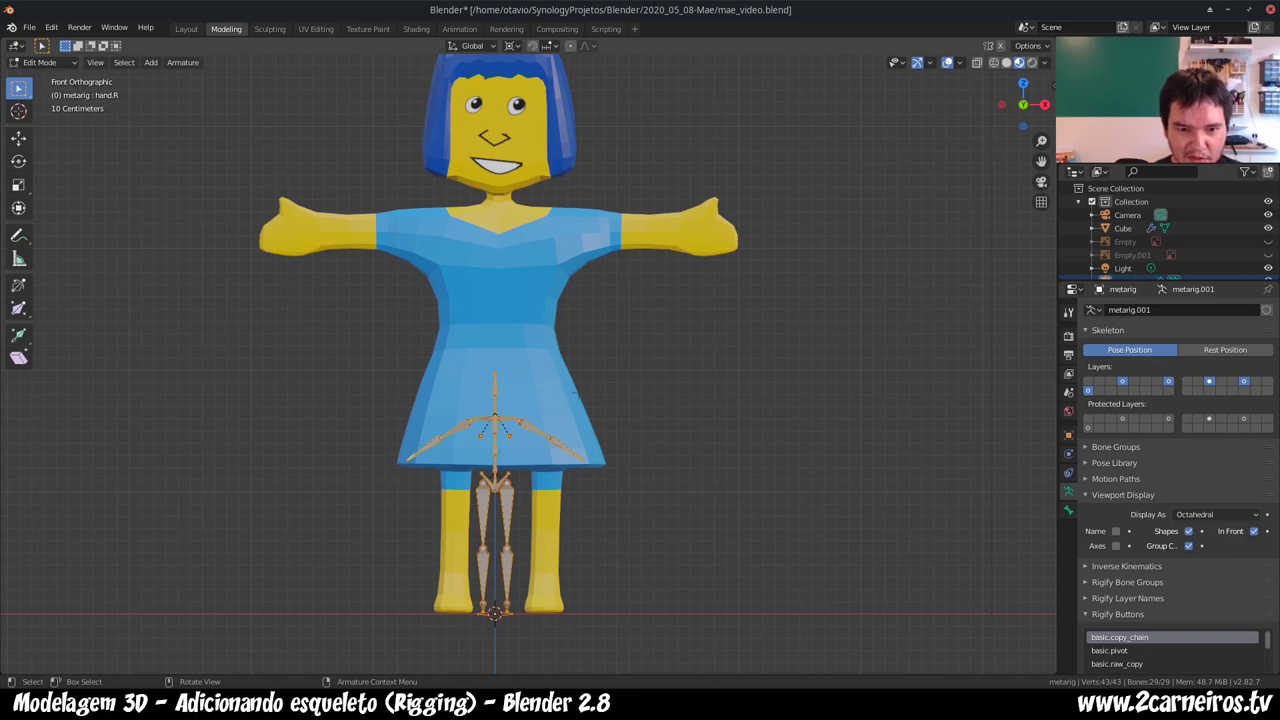
# - Try scaling the metarig bones twice and cancel, leaving them at their original size
pyautogui.press('s')
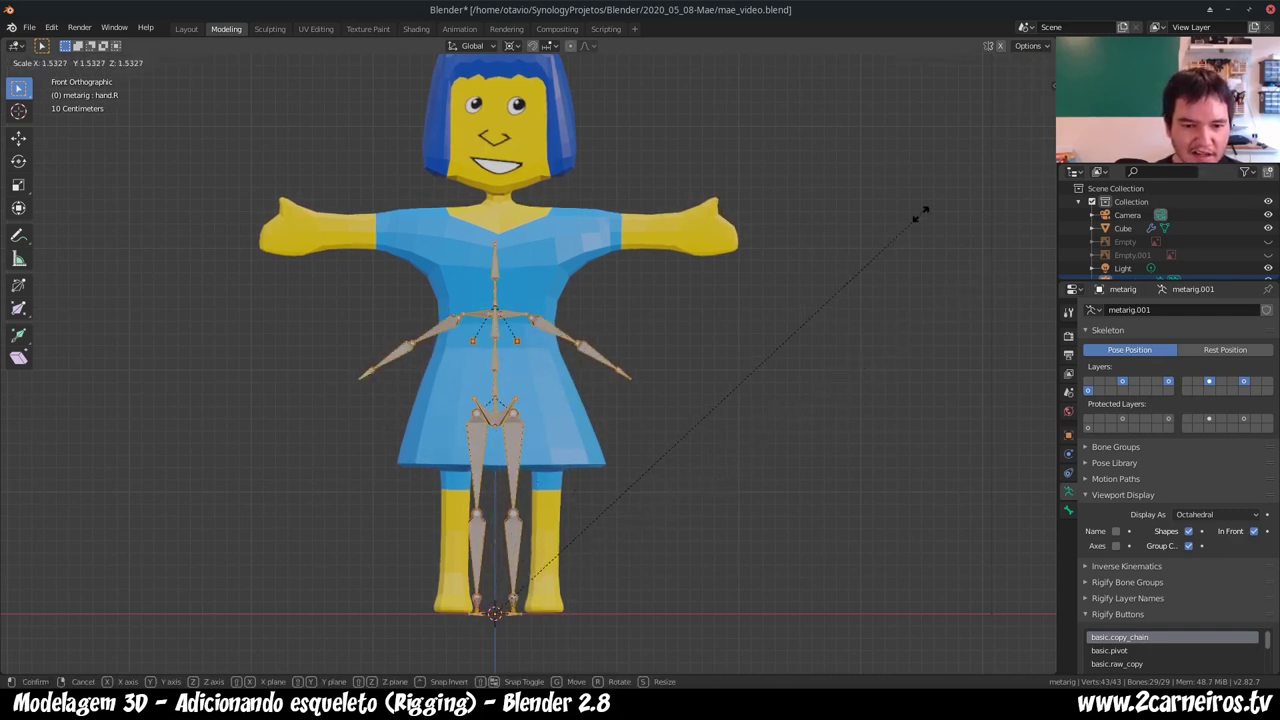
pyautogui.click(871, 191)
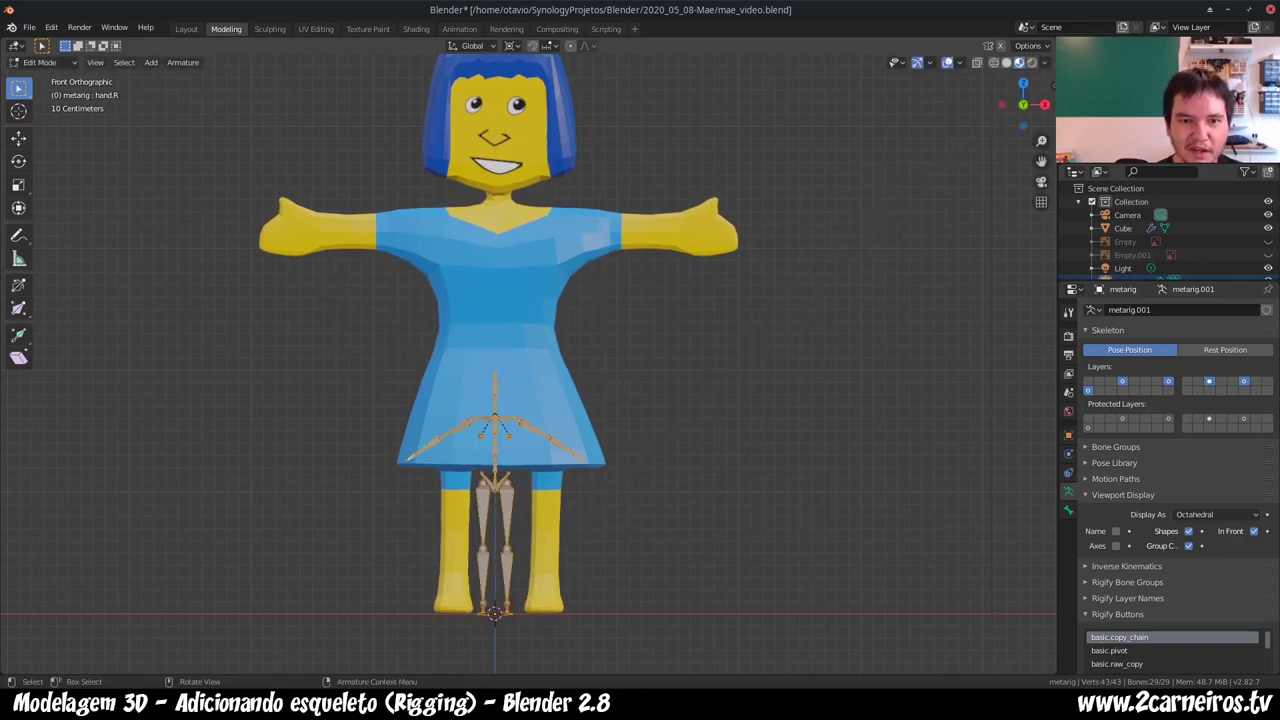
pyautogui.click(513, 46)
pyautogui.click(545, 105)
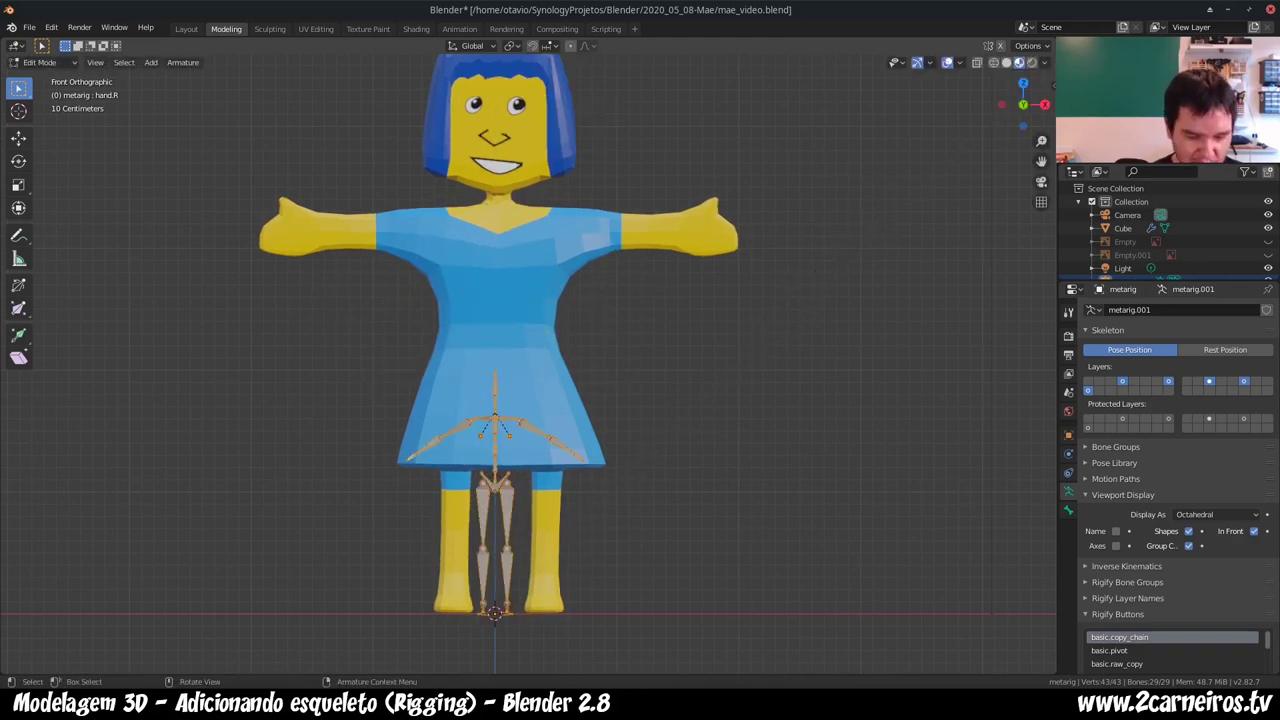
pyautogui.press('s')
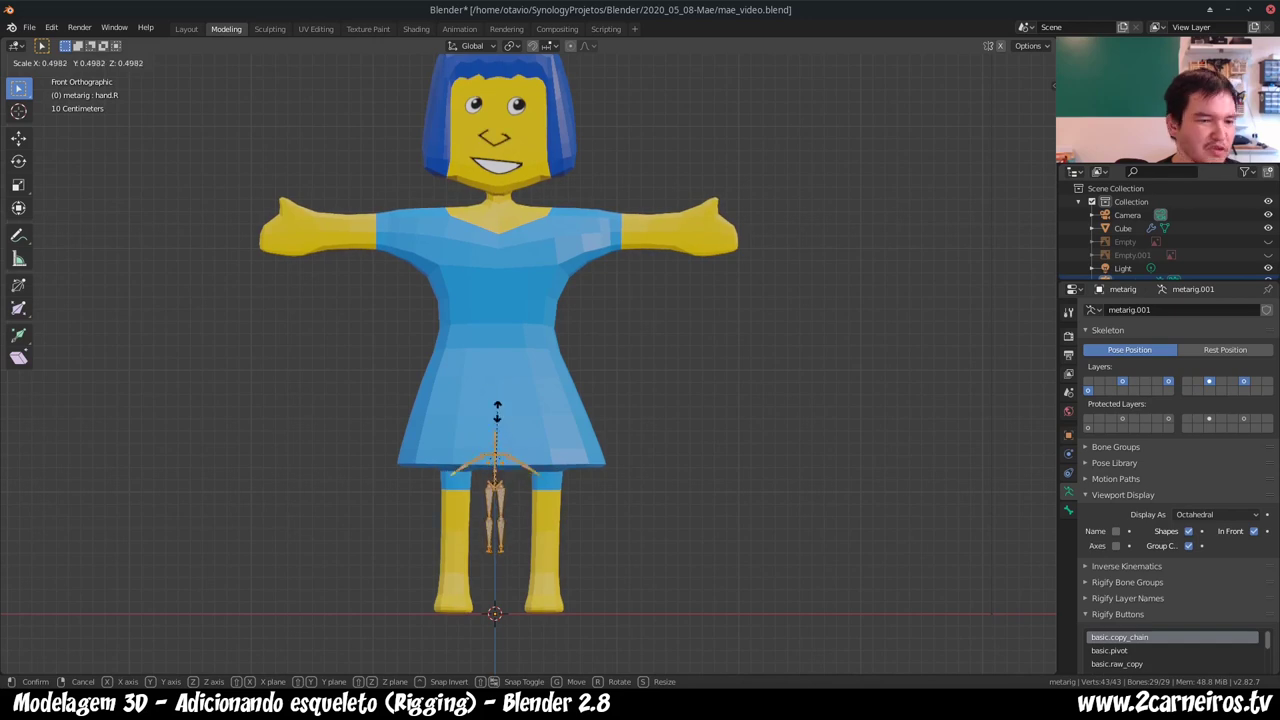
pyautogui.press('Escape')
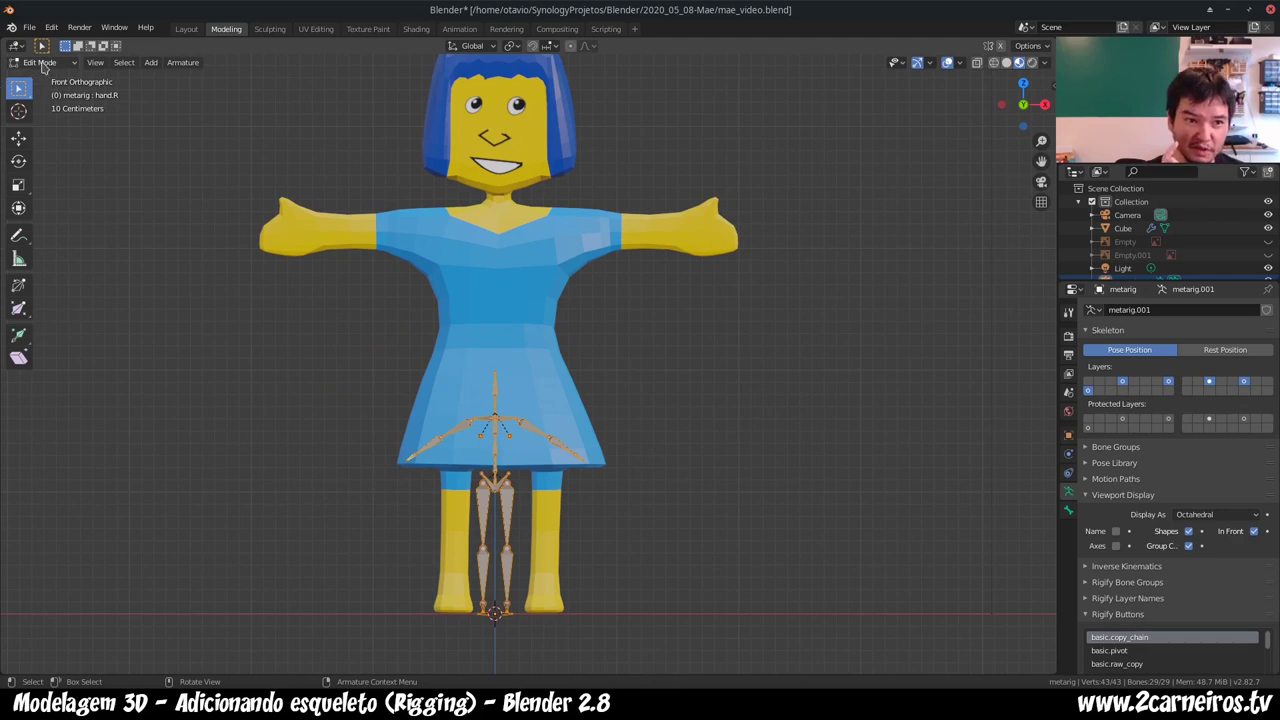
# - Switch the metarig from Edit Mode to Object Mode and select the character's Cube body mesh
pyautogui.click(44, 63)
pyautogui.click(55, 80)
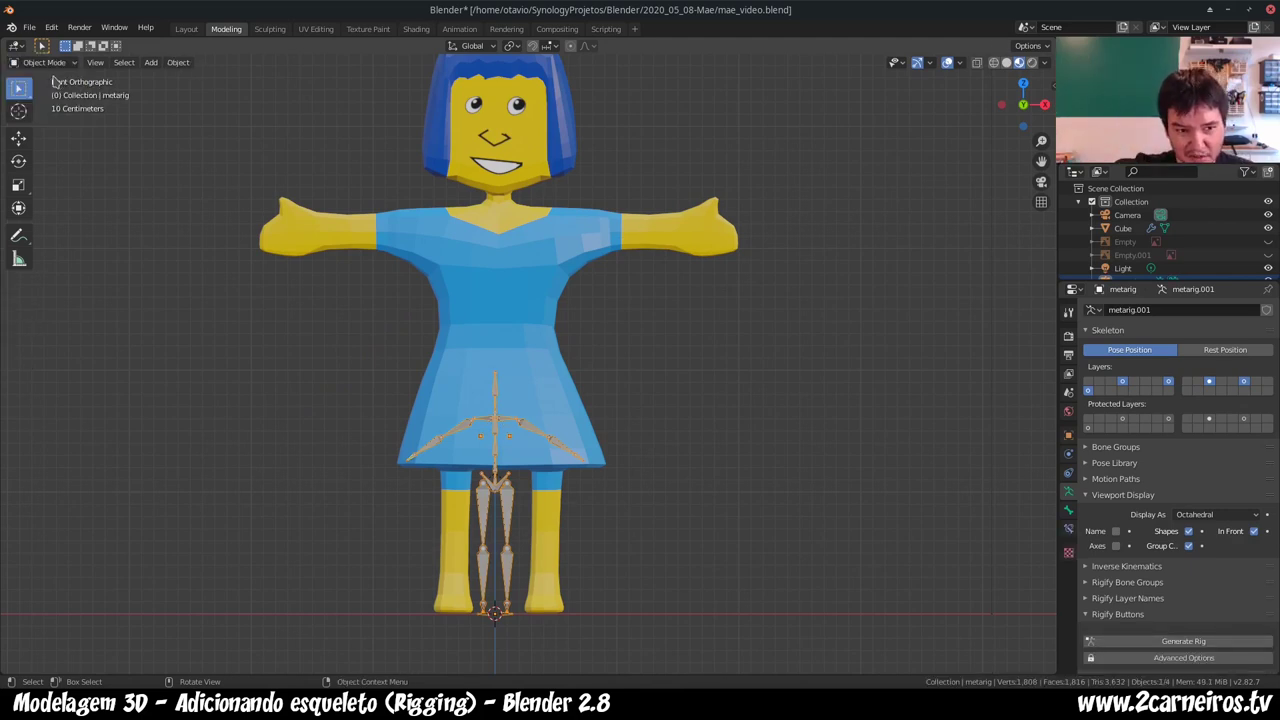
pyautogui.click(55, 64)
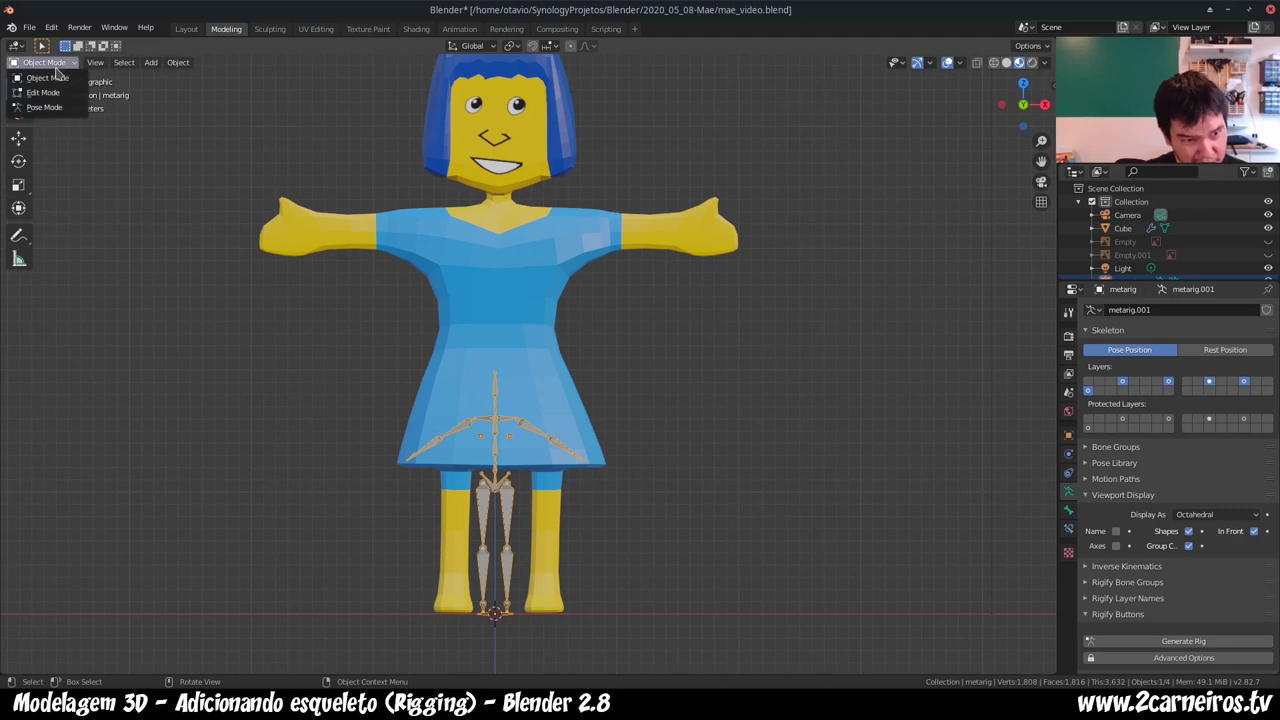
pyautogui.click(50, 93)
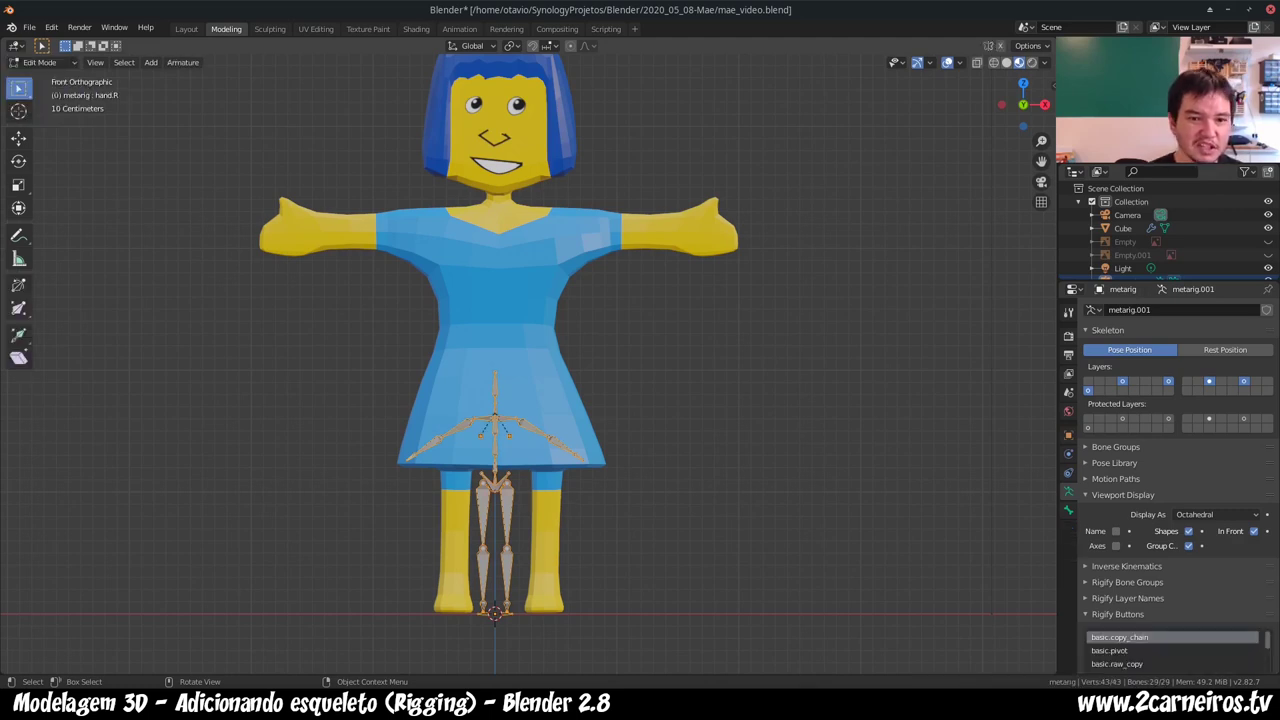
pyautogui.click(60, 63)
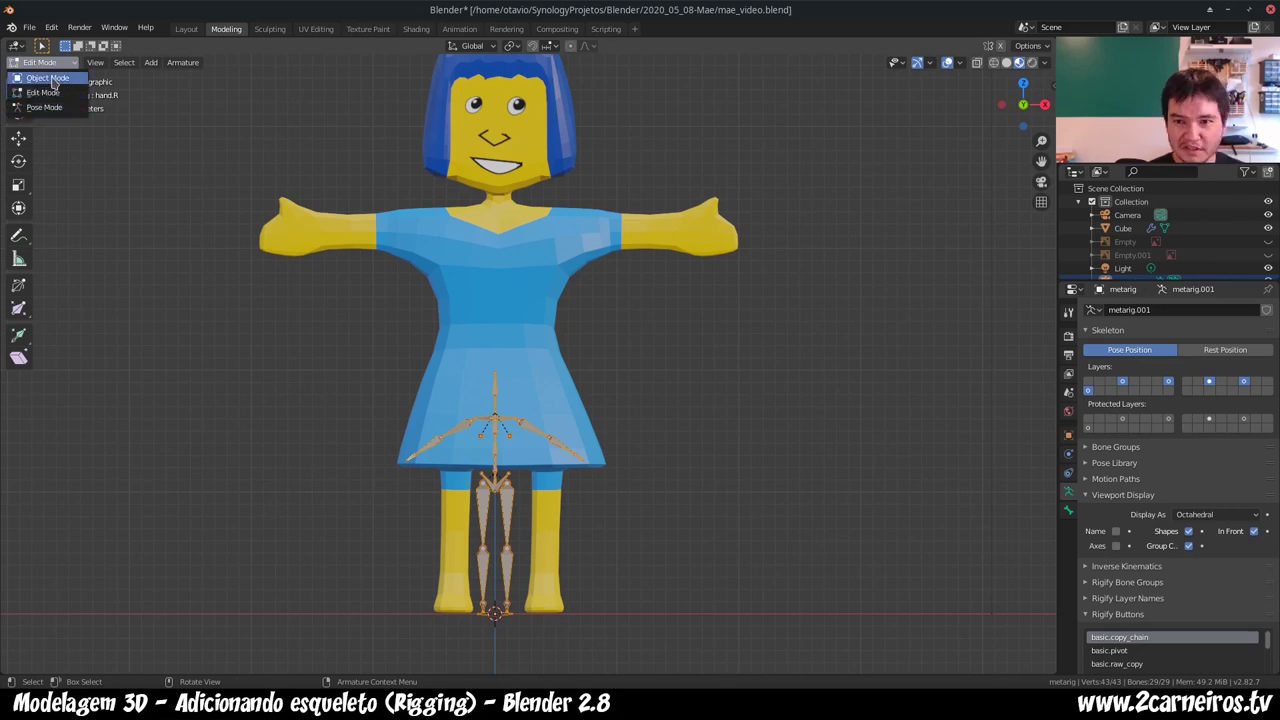
pyautogui.click(52, 78)
pyautogui.click(608, 241)
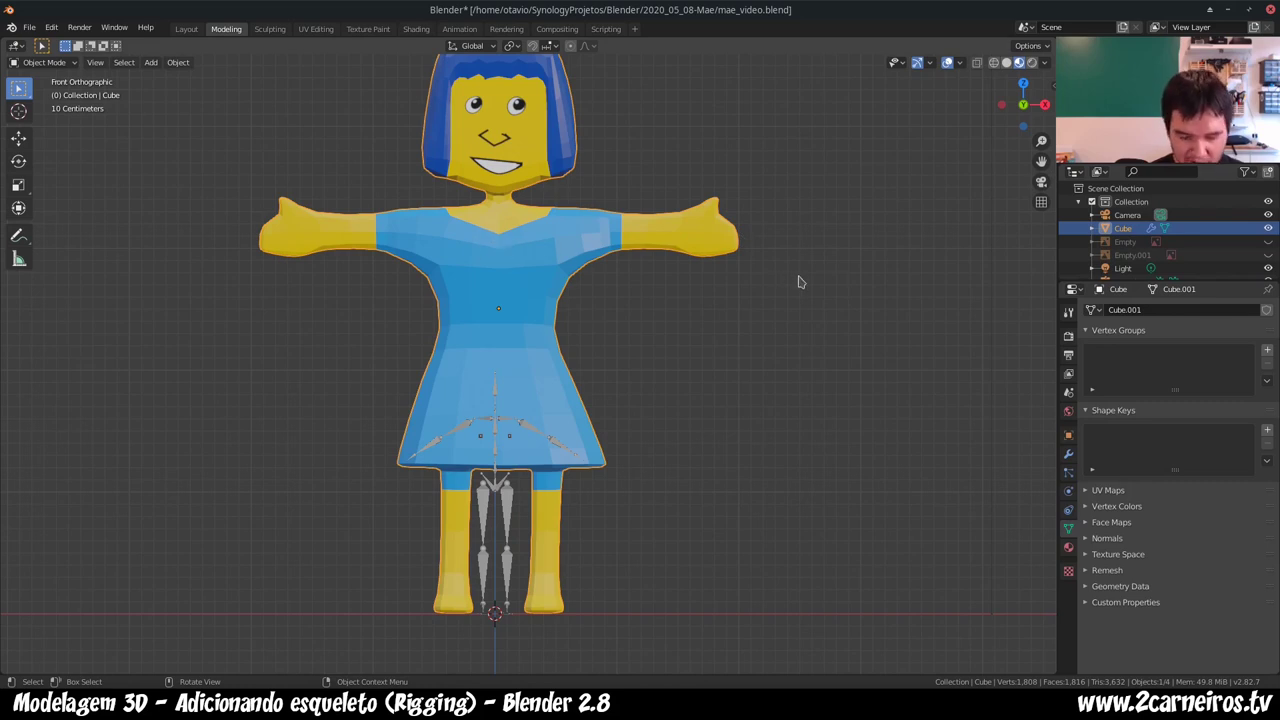
# - Show the body mesh's Item transform values: location 2.5062 m up, scale 0.526, 0.262, 0.526
pyautogui.click(1049, 80)
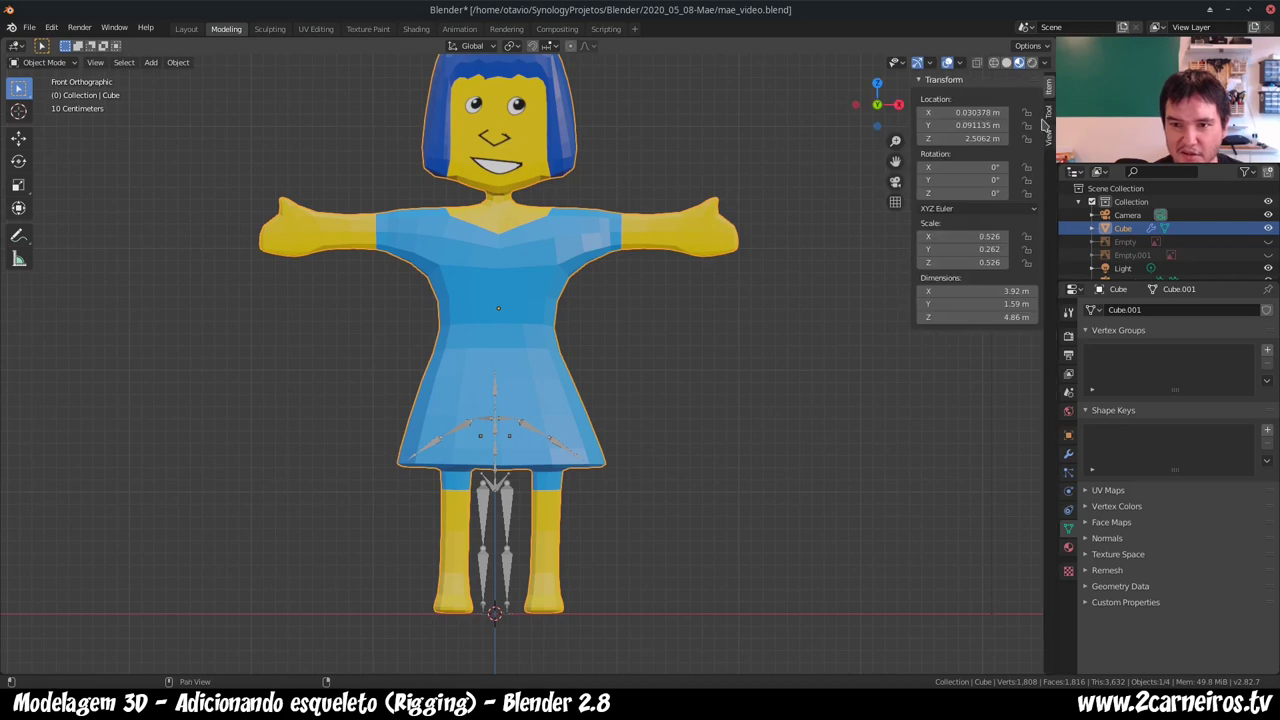
pyautogui.press('n')
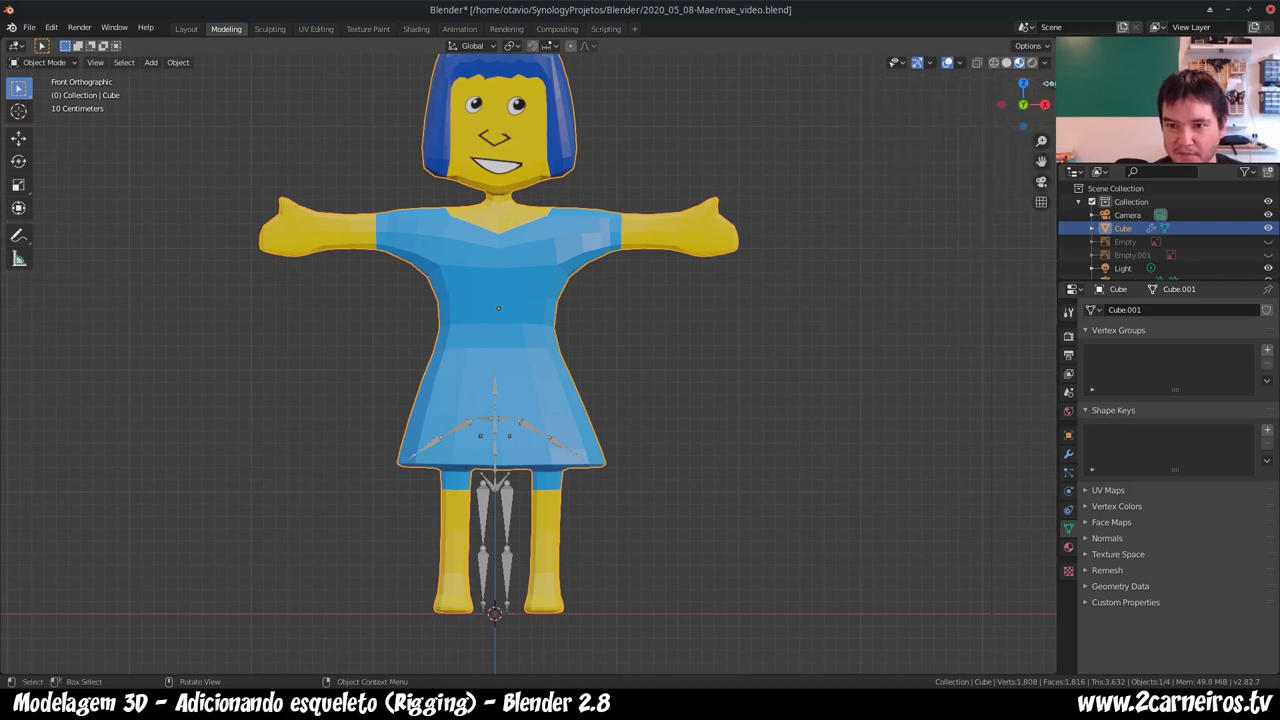
pyautogui.click(1048, 83)
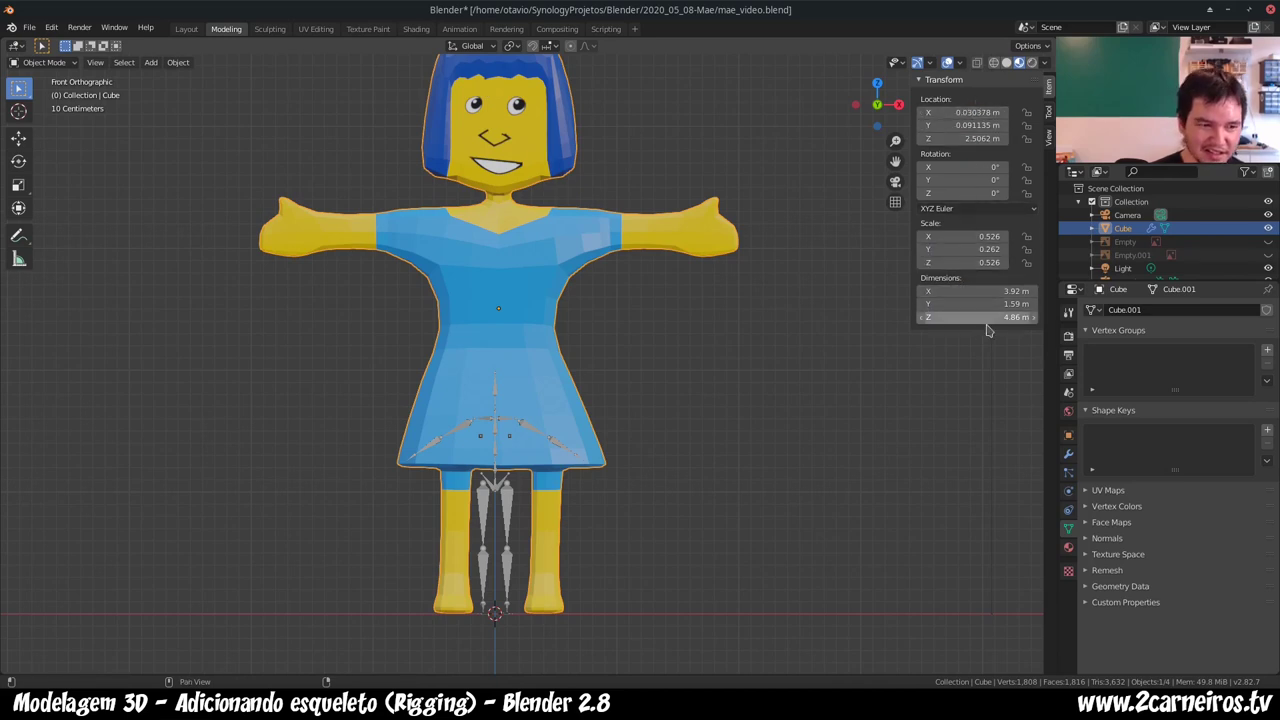
pyautogui.hotkey('ctrl', 'a')
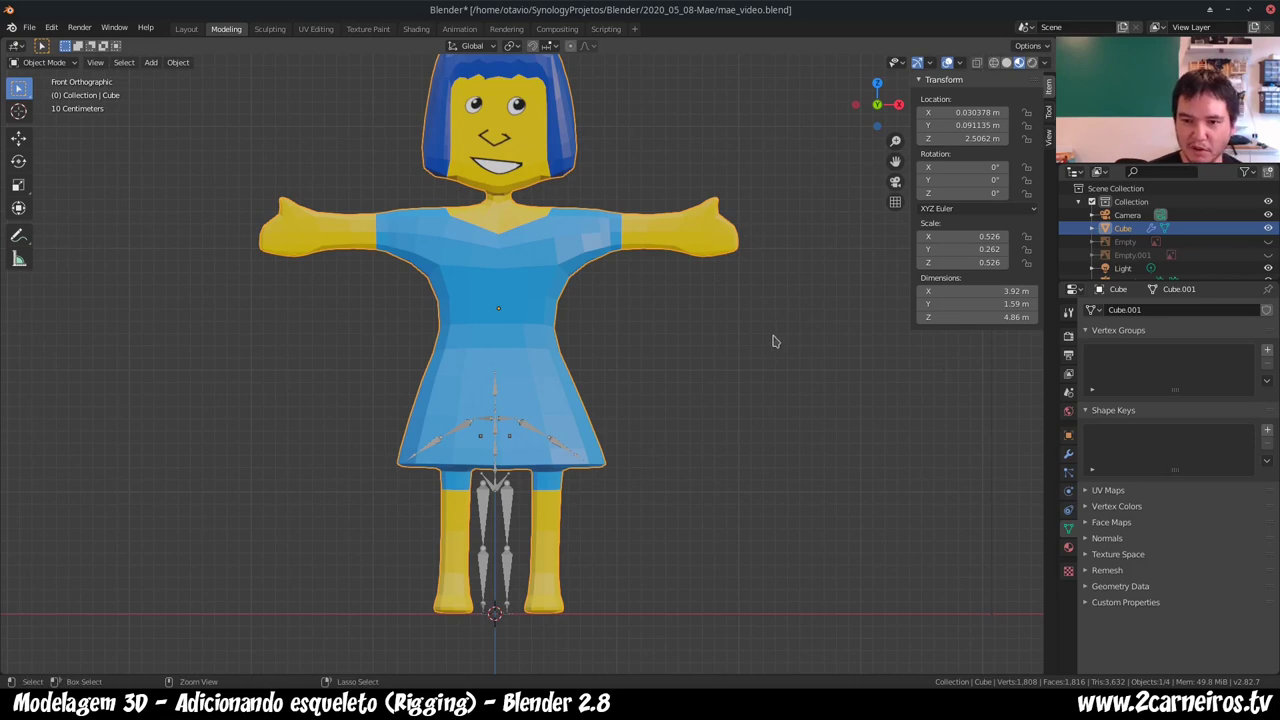
# - Apply all transforms to the body mesh, test-move it, reset its location, then select the metarig
pyautogui.hotkey('ctrl', 'a')
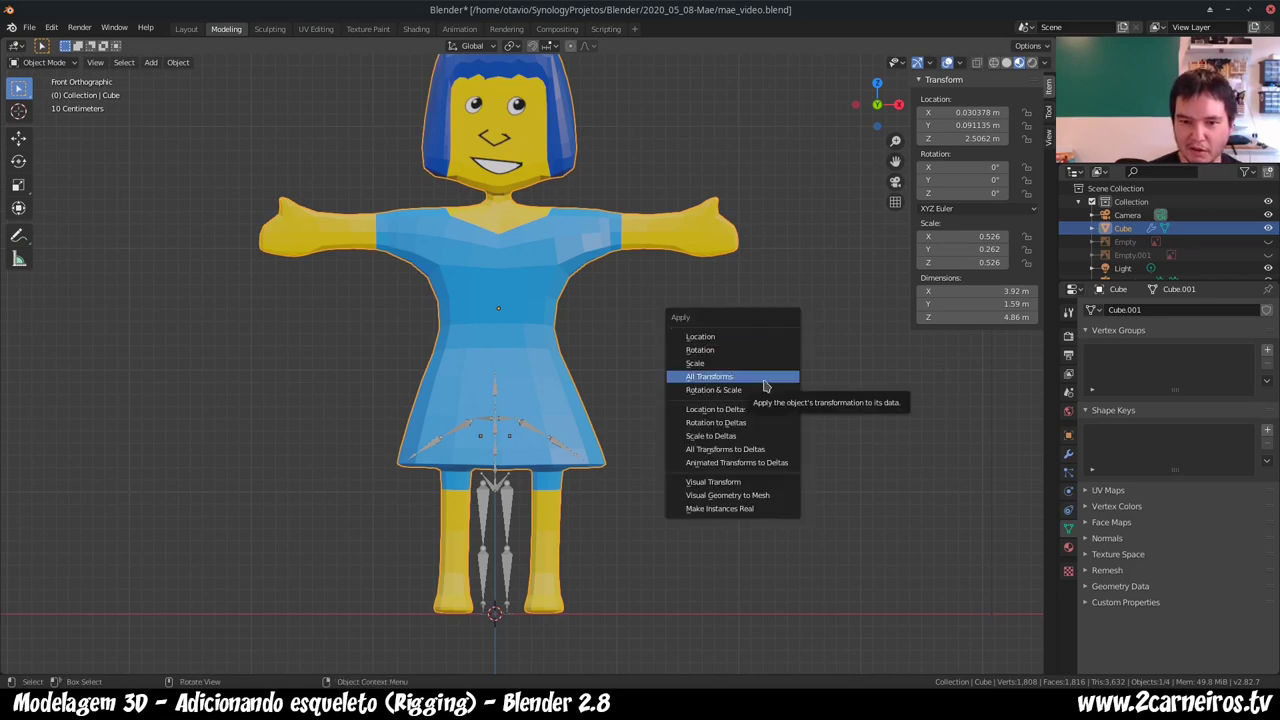
pyautogui.click(765, 386)
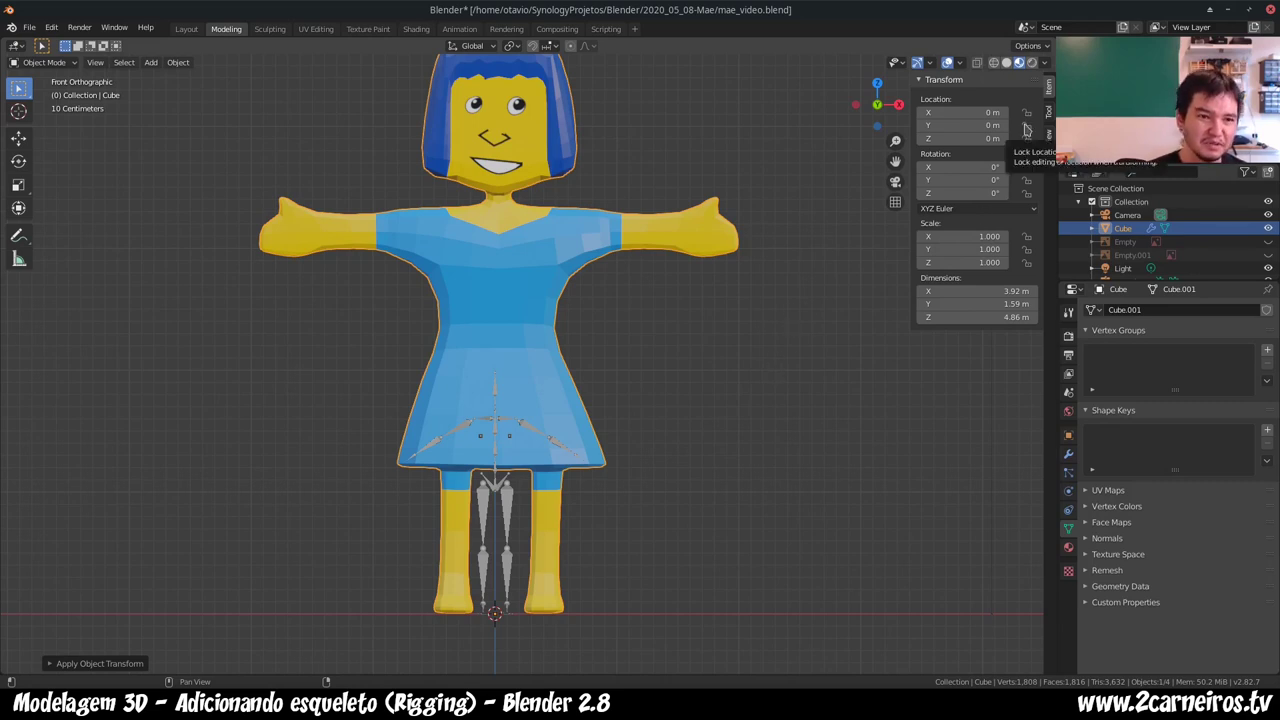
pyautogui.press('g')
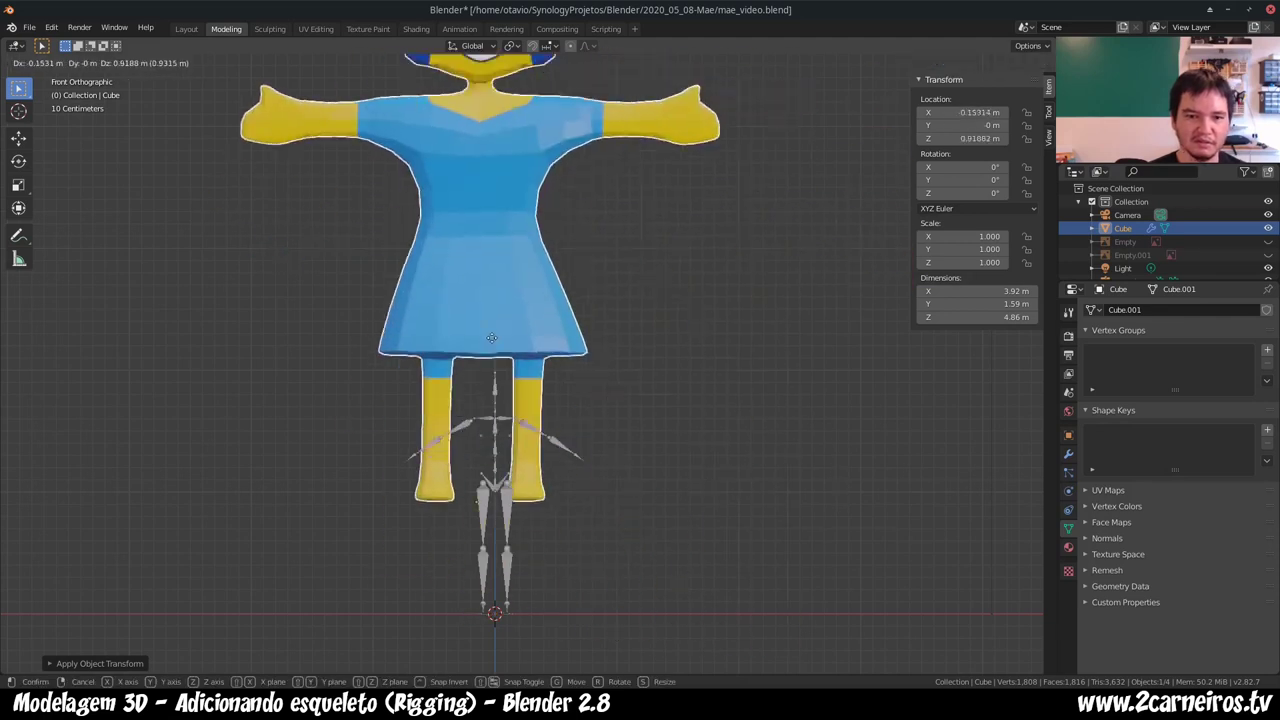
pyautogui.click(620, 483)
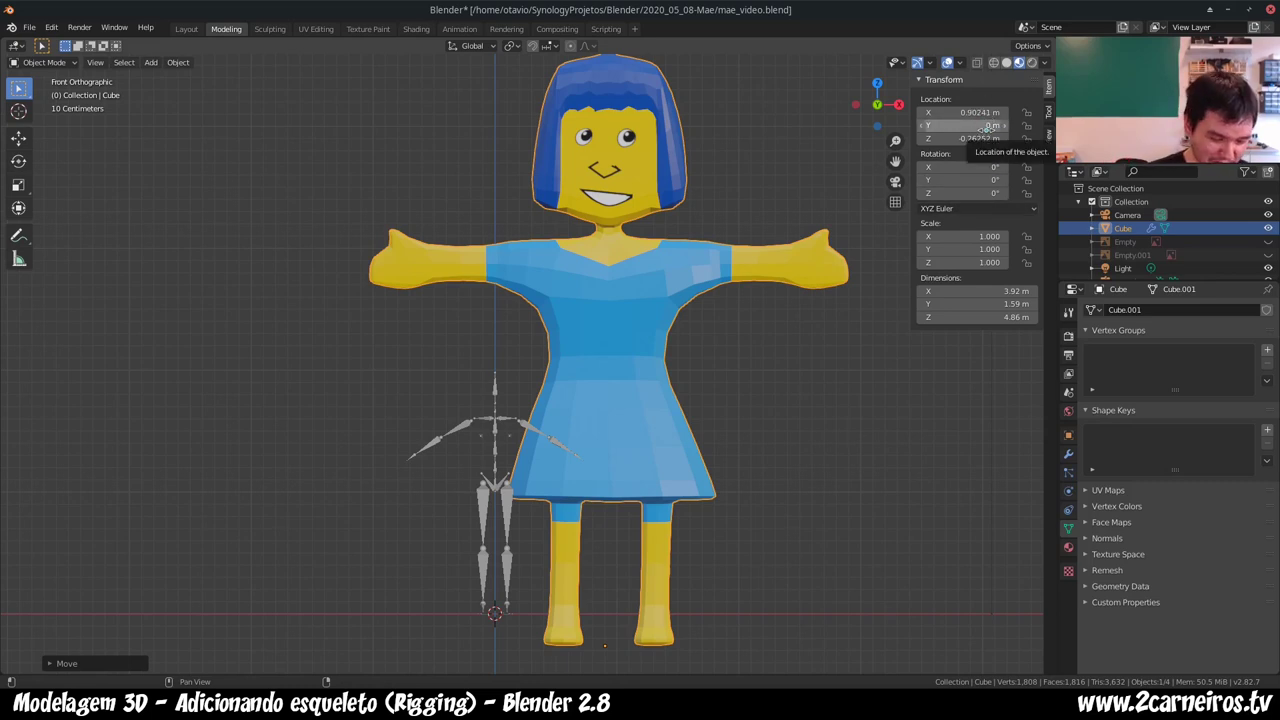
pyautogui.press('BackSpace')
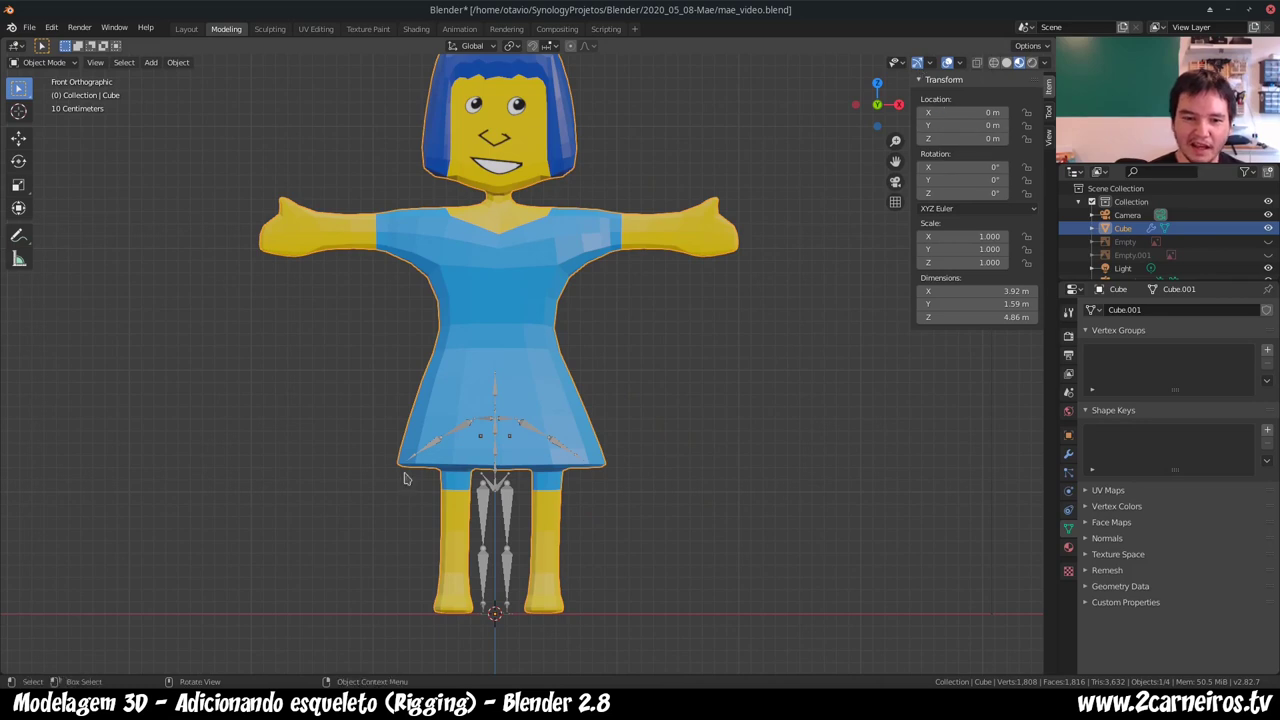
pyautogui.click(506, 534)
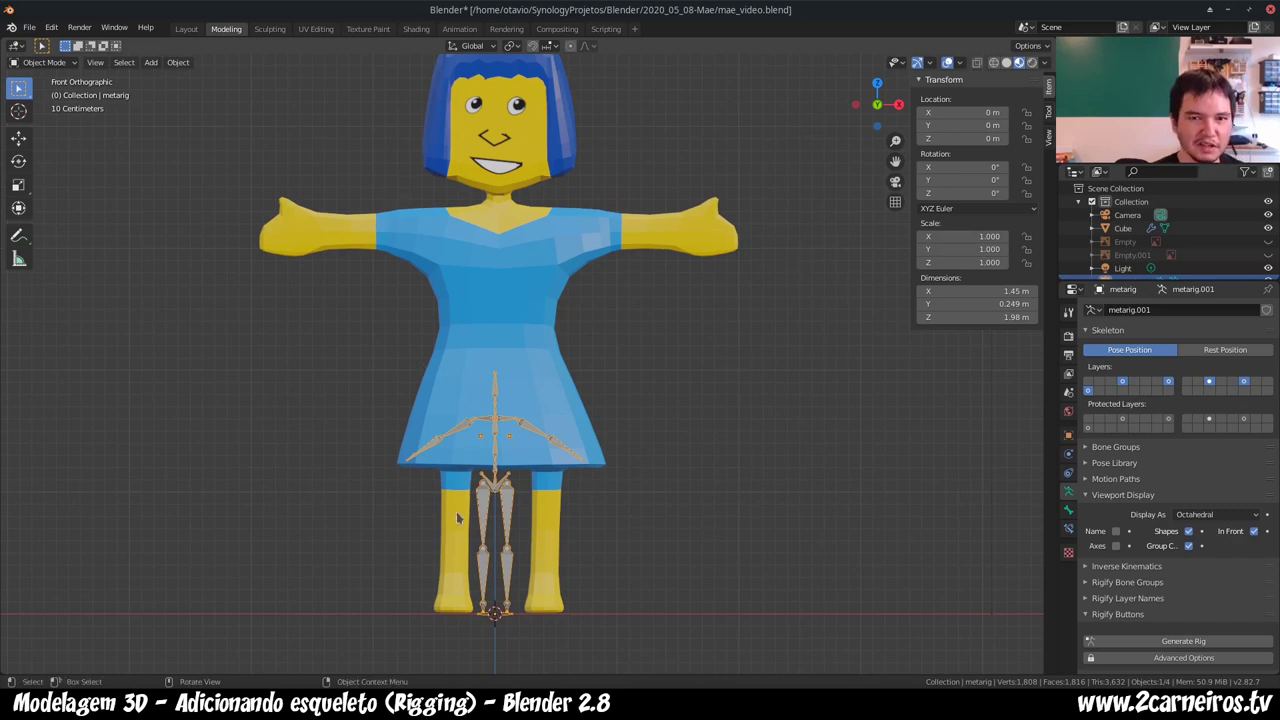
# - In the metarig's Edit Mode, pivot on the 3D cursor and snap the cursor to world origin
pyautogui.press('Tab')
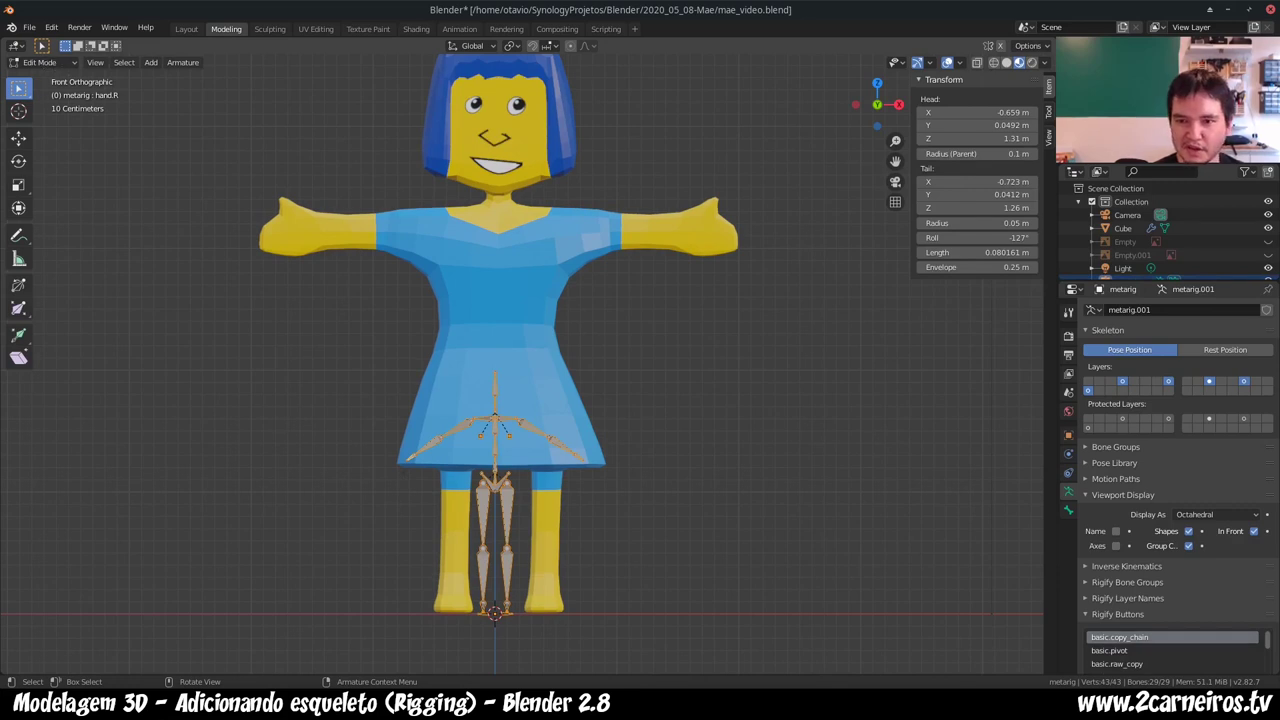
pyautogui.press('s')
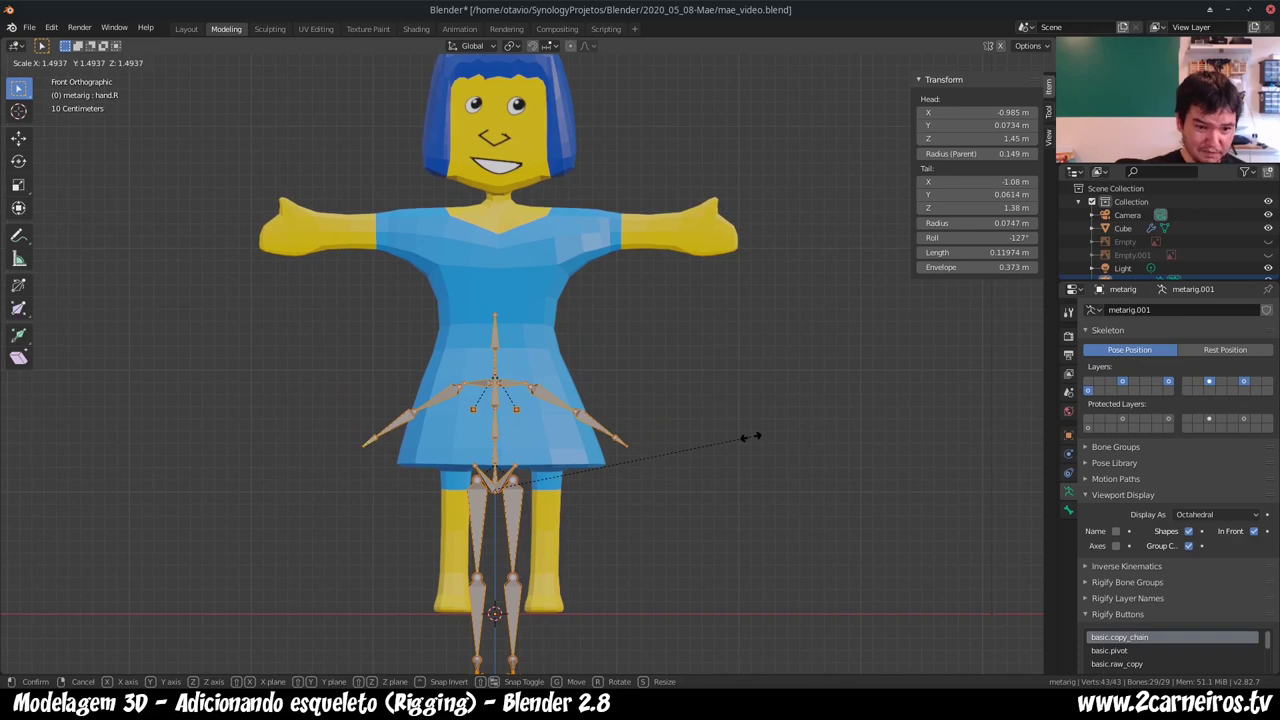
pyautogui.press('Escape')
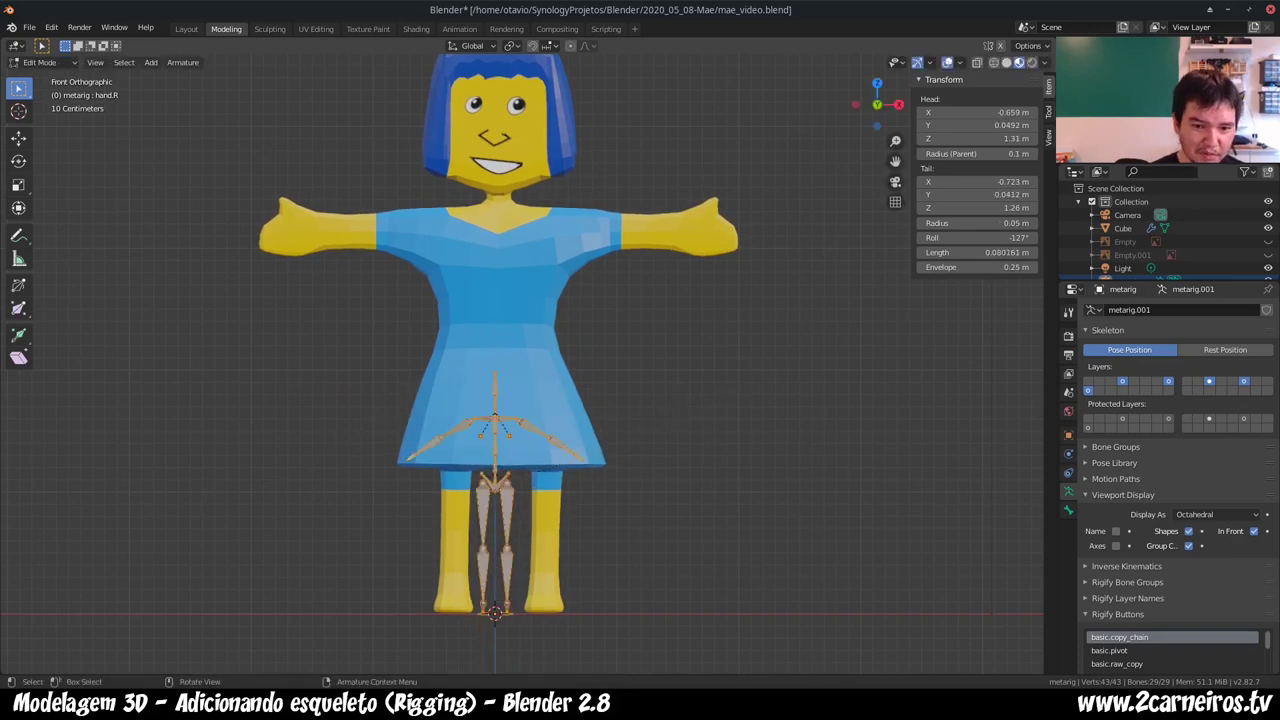
pyautogui.click(514, 50)
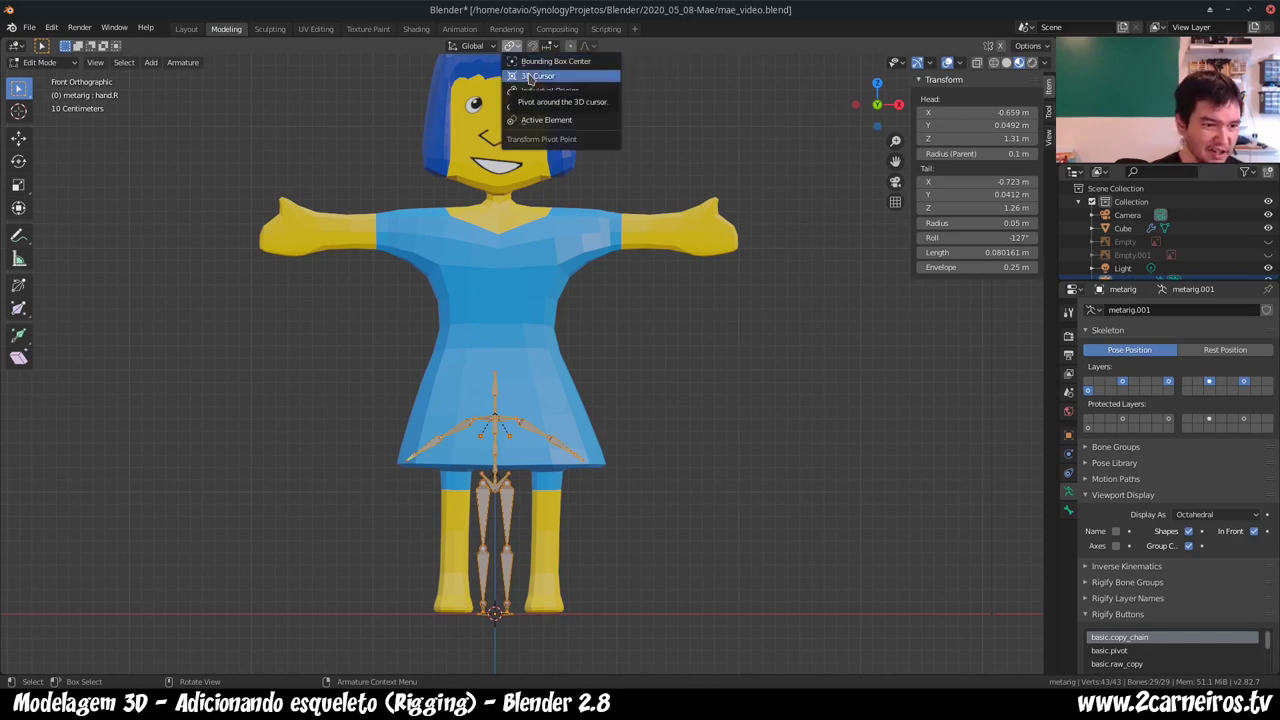
pyautogui.click(530, 77)
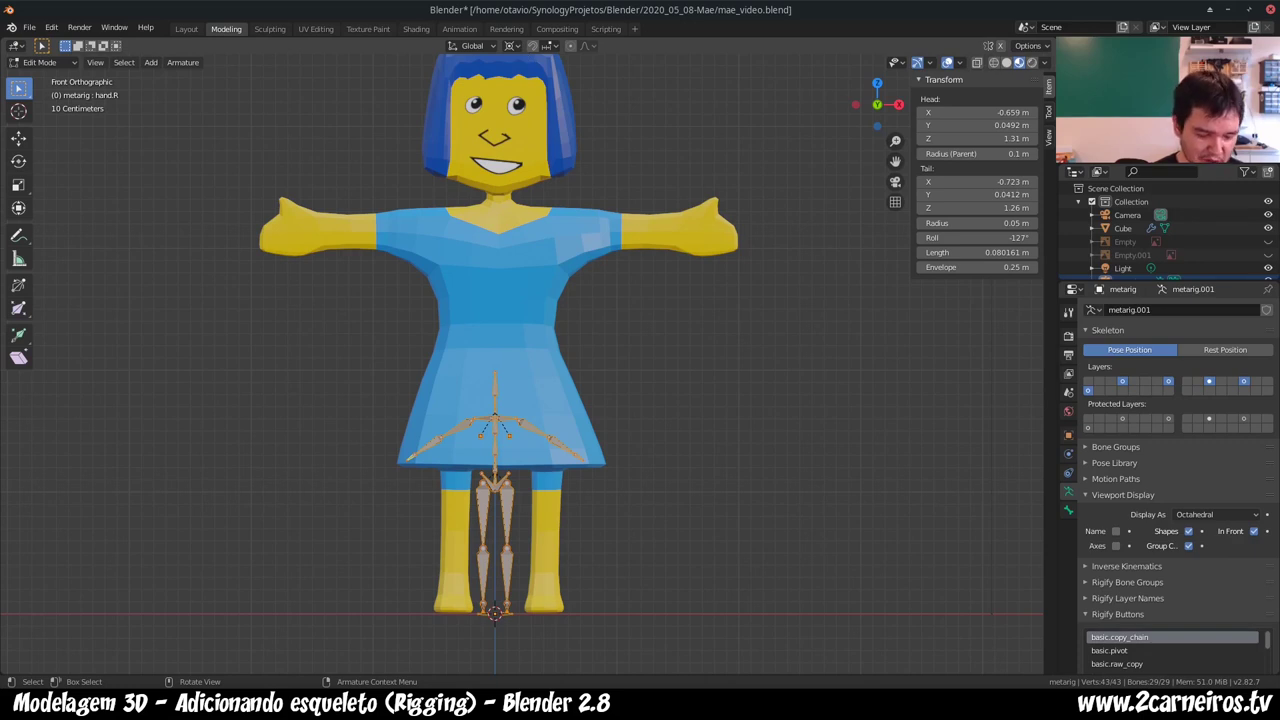
pyautogui.hotkey('shift', 's')
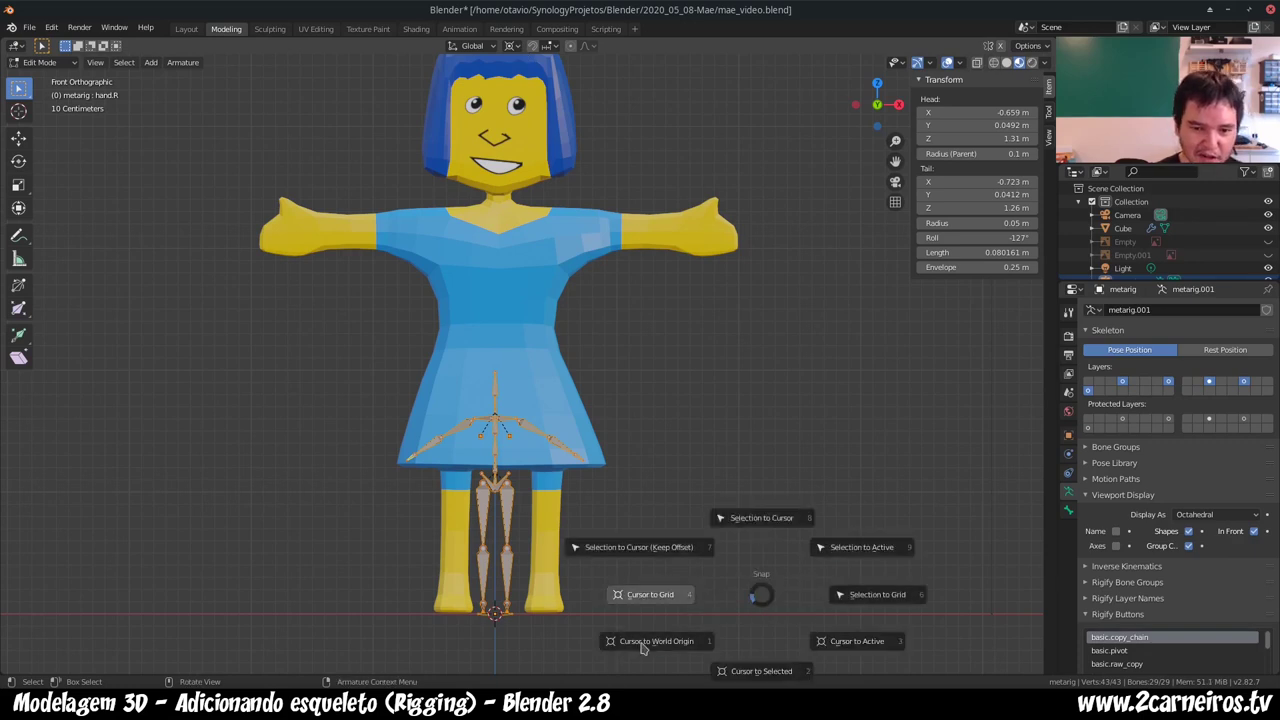
pyautogui.click(630, 644)
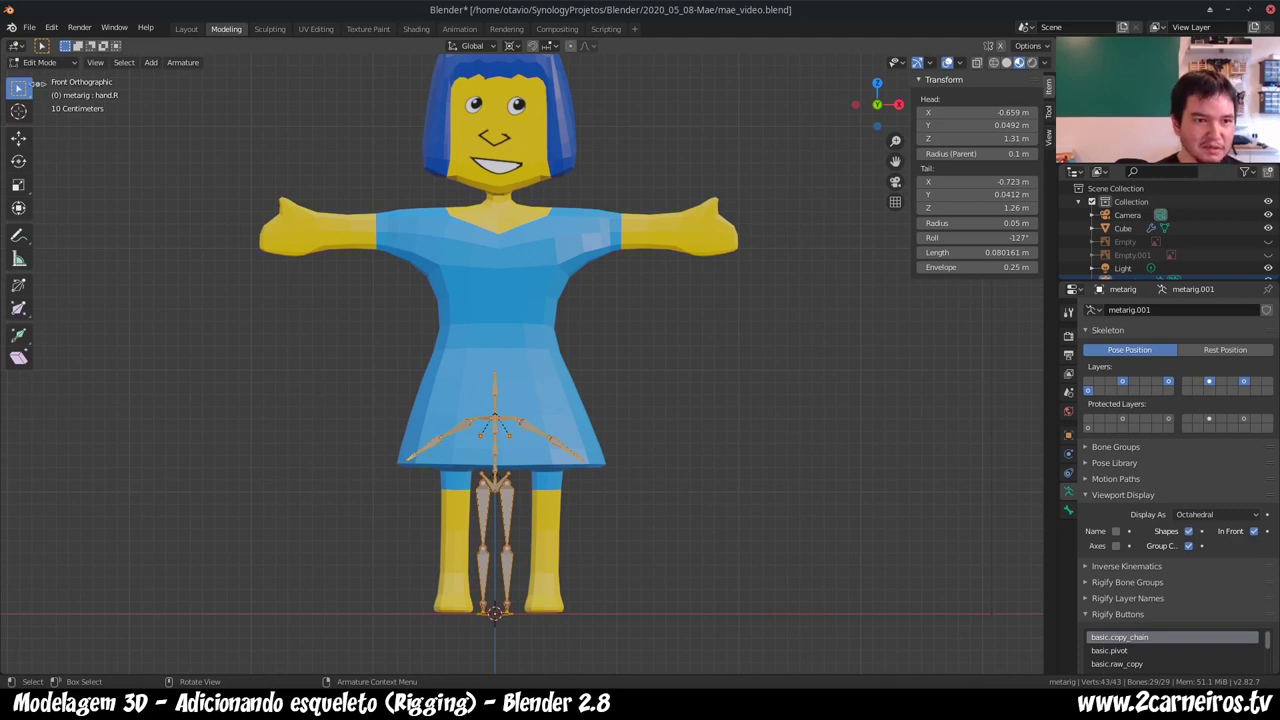
# - Scale the metarig bones up to span the woman, then select the screen-left elbow joint
pyautogui.press('s')
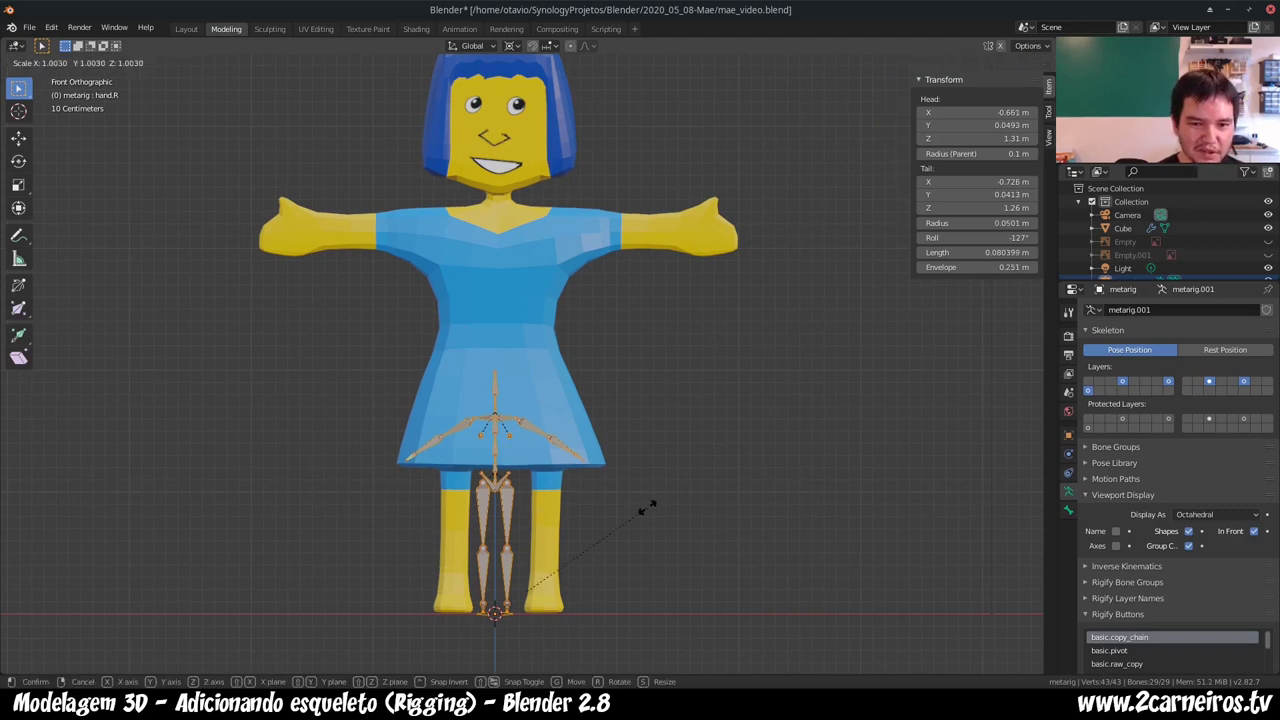
pyautogui.click(800, 404)
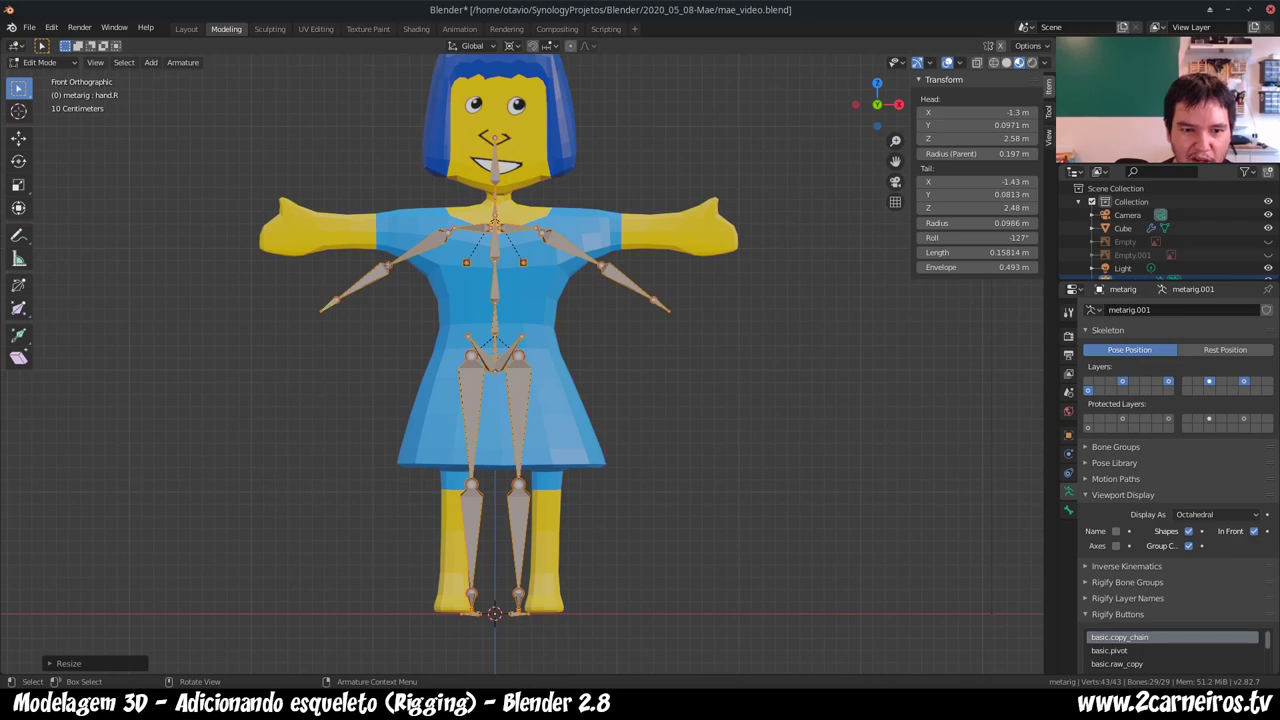
pyautogui.click(387, 266)
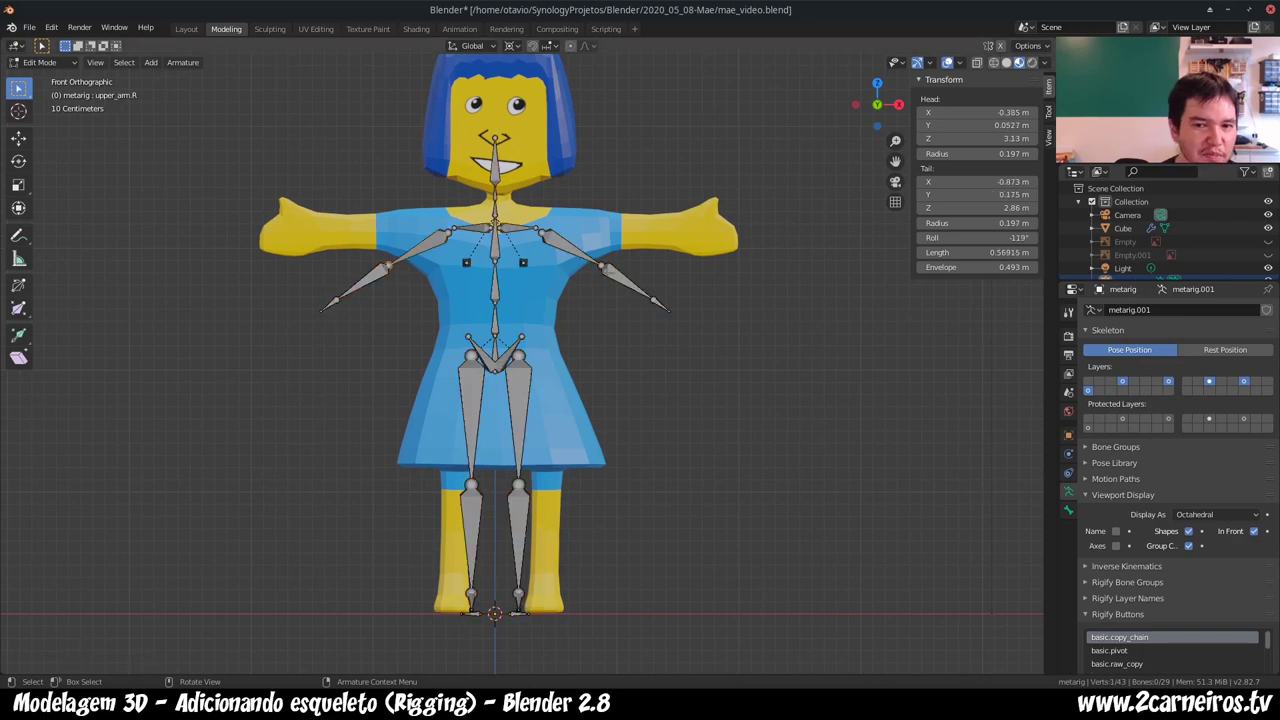
pyautogui.hotkey('shift', 'ctrl', 'm')
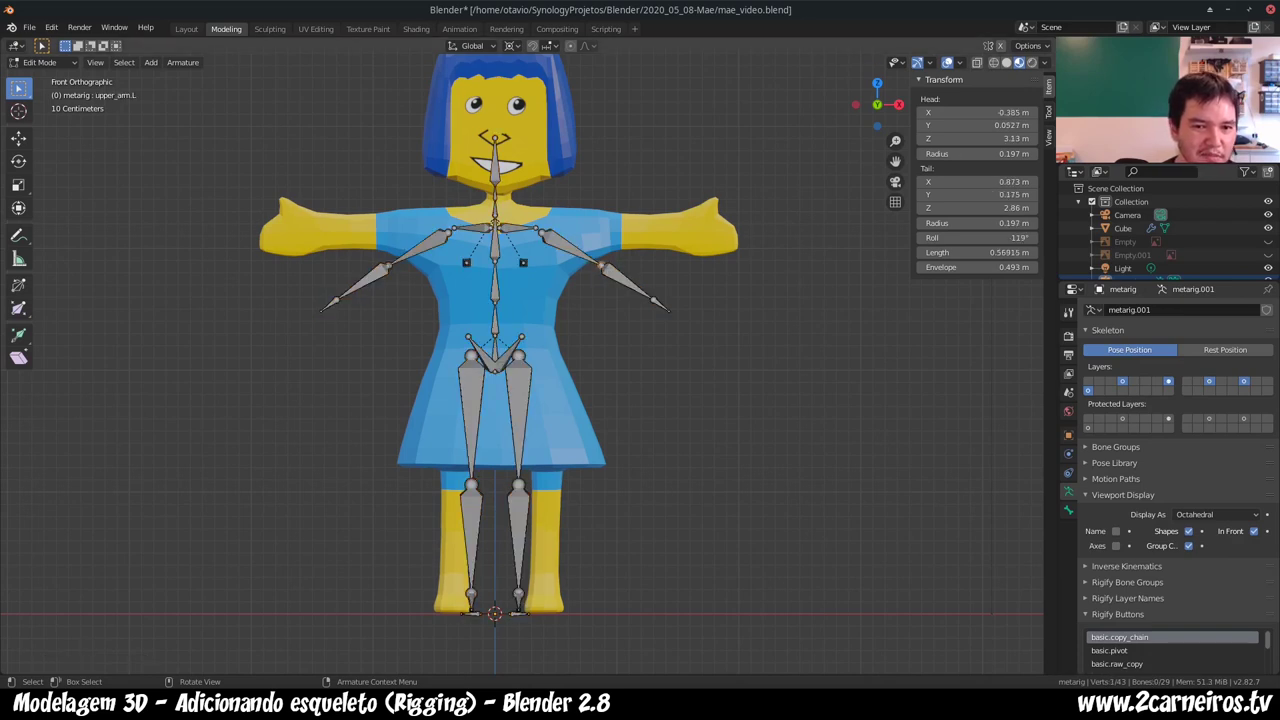
pyautogui.hotkey('shift', 'ctrl', 'm')
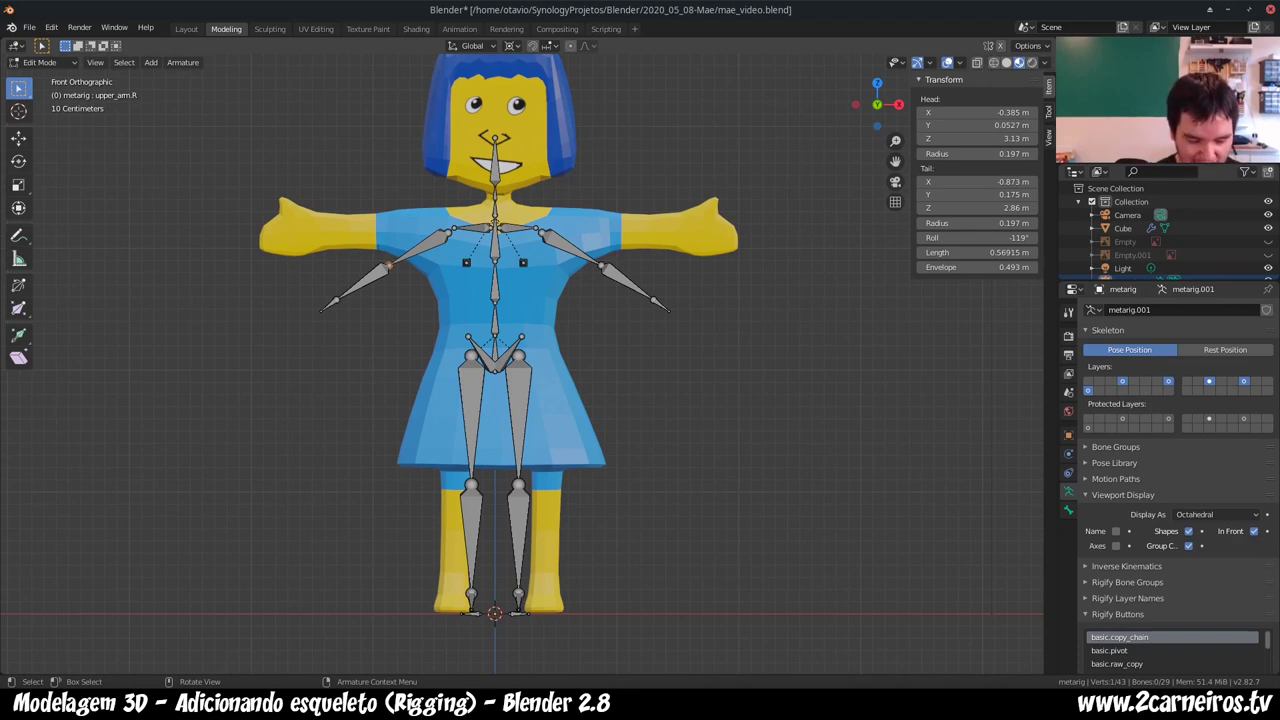
# - Move the elbow, wrist and hand tip joints onto the screen-left horizontal arm
pyautogui.press('g')
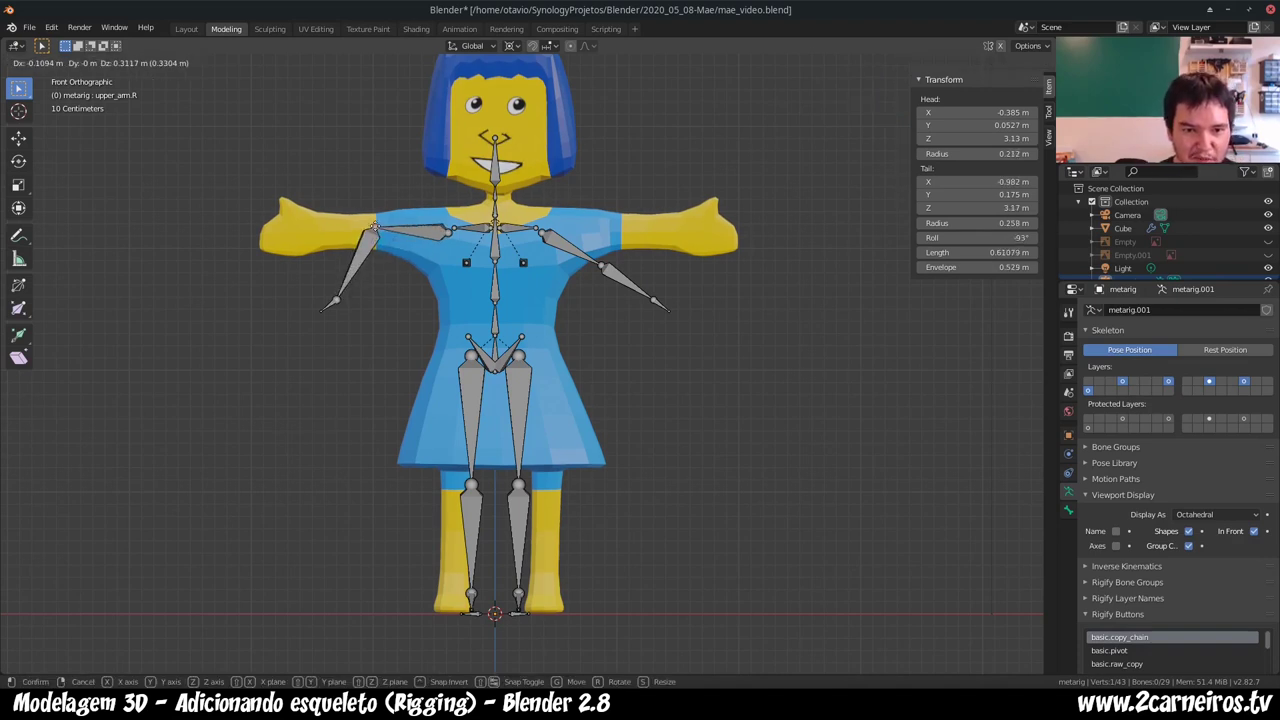
pyautogui.click(376, 228)
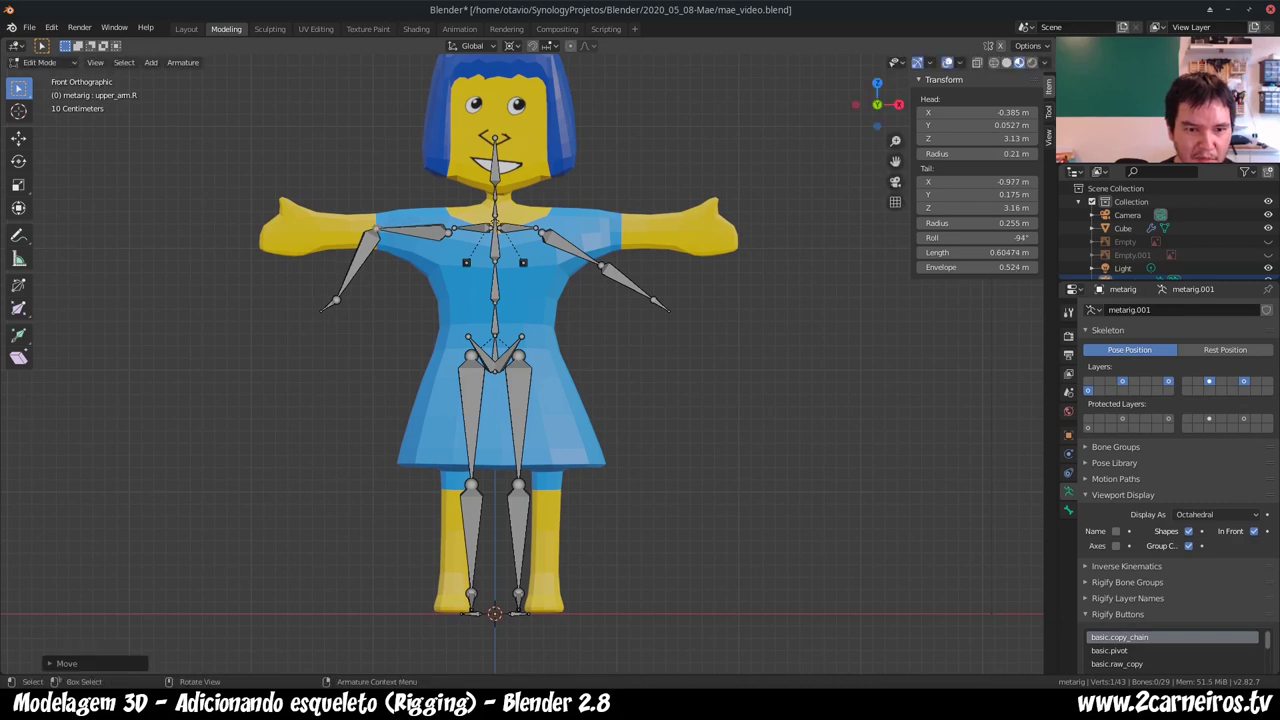
pyautogui.click(336, 300)
pyautogui.press('g')
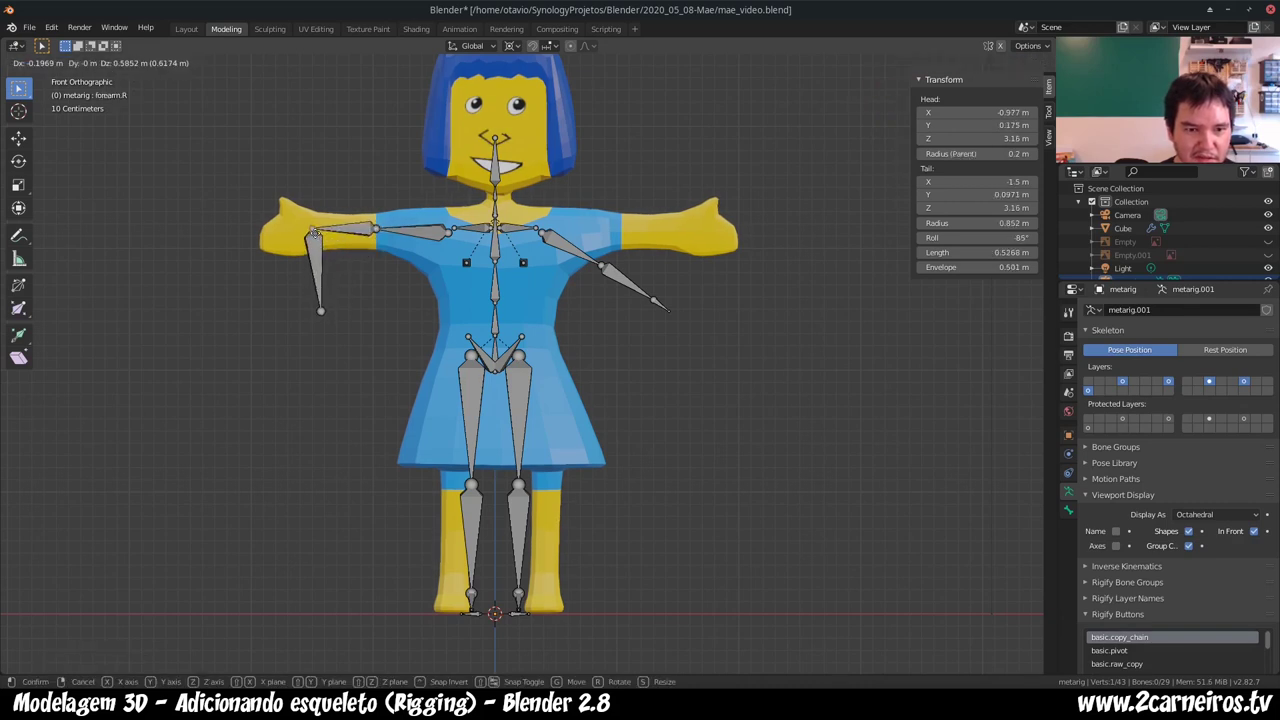
pyautogui.click(314, 232)
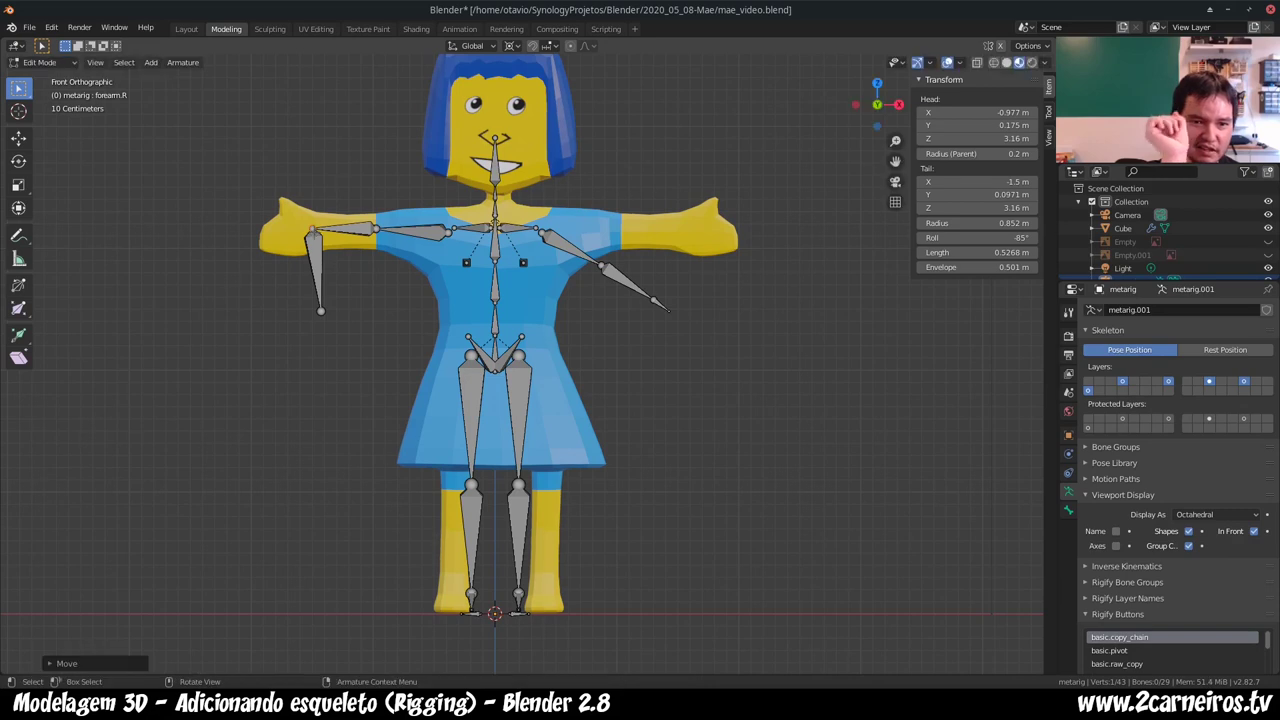
pyautogui.click(321, 310)
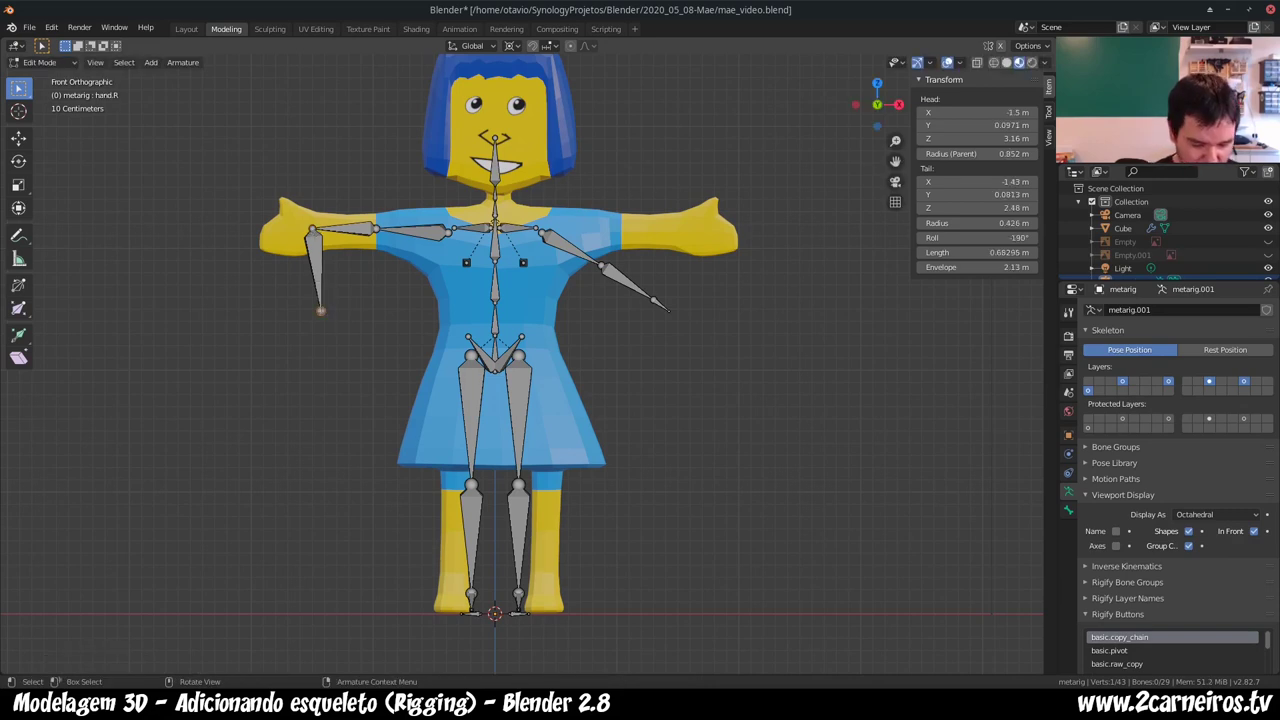
pyautogui.press('g')
pyautogui.click(258, 237)
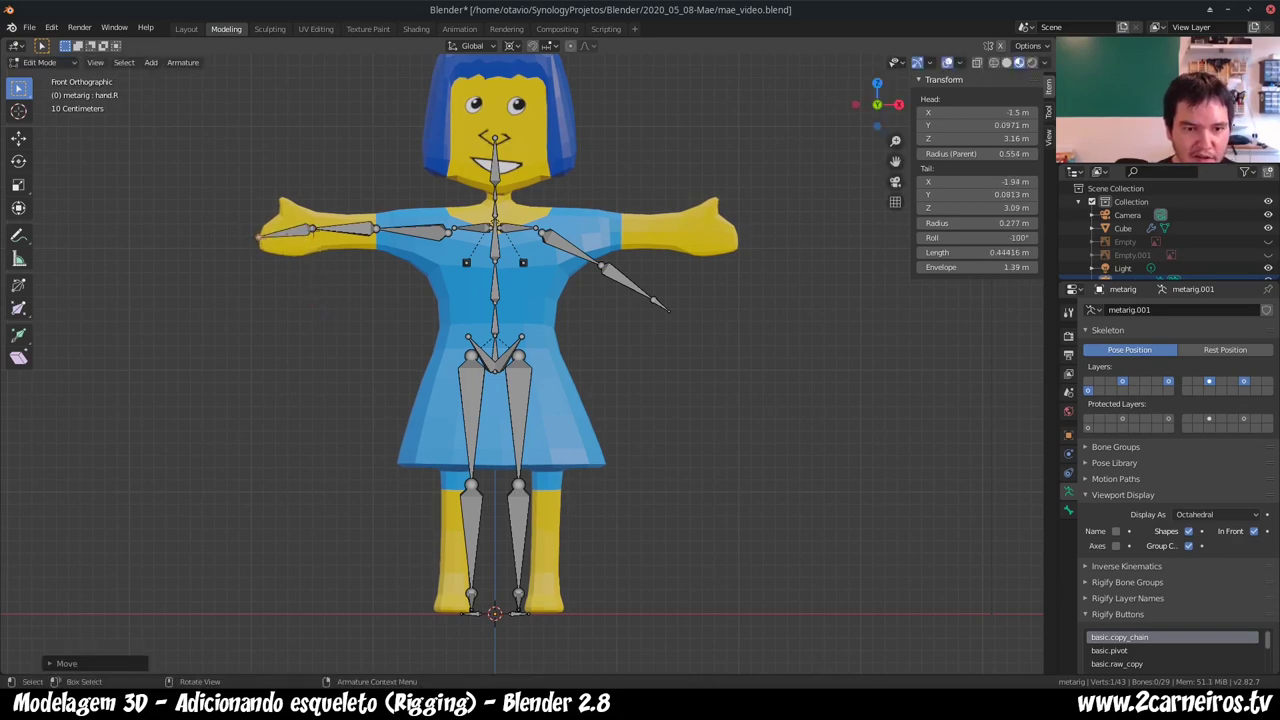
# - Fine-tune the forearm and elbow joint positions so the arm bones lie straight
pyautogui.click(310, 233)
pyautogui.press('g')
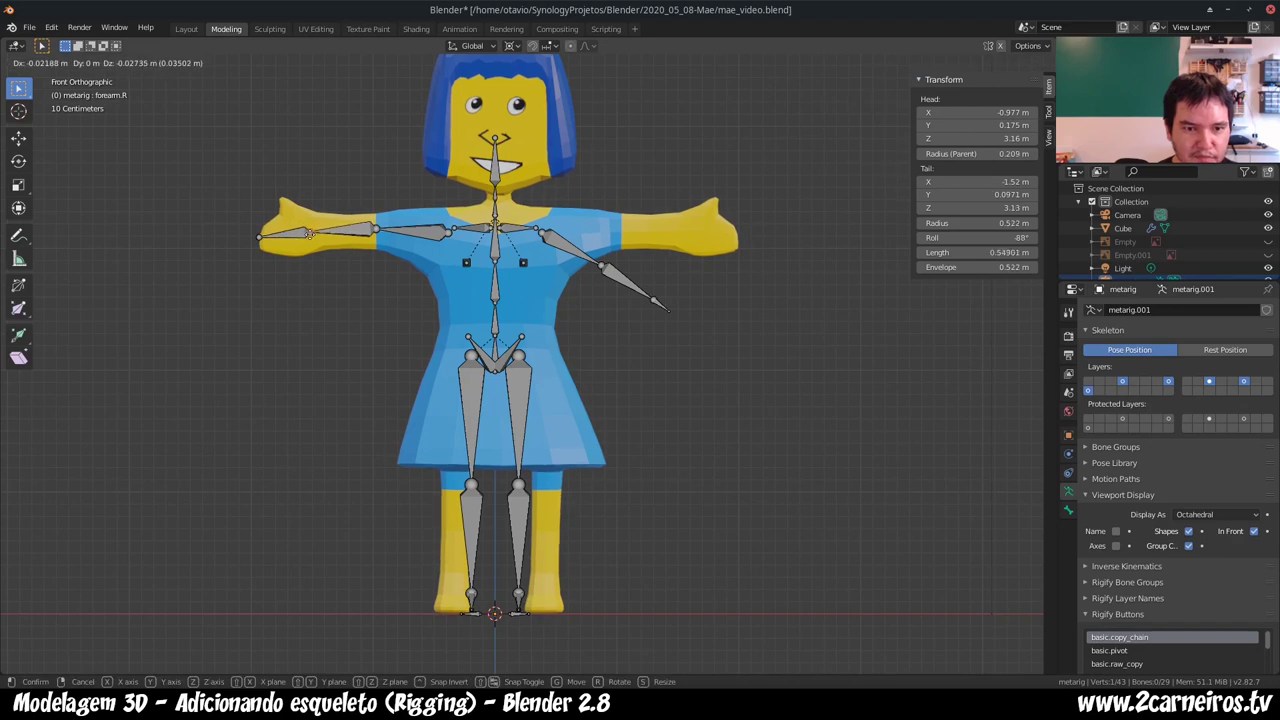
pyautogui.click(310, 236)
pyautogui.click(370, 234)
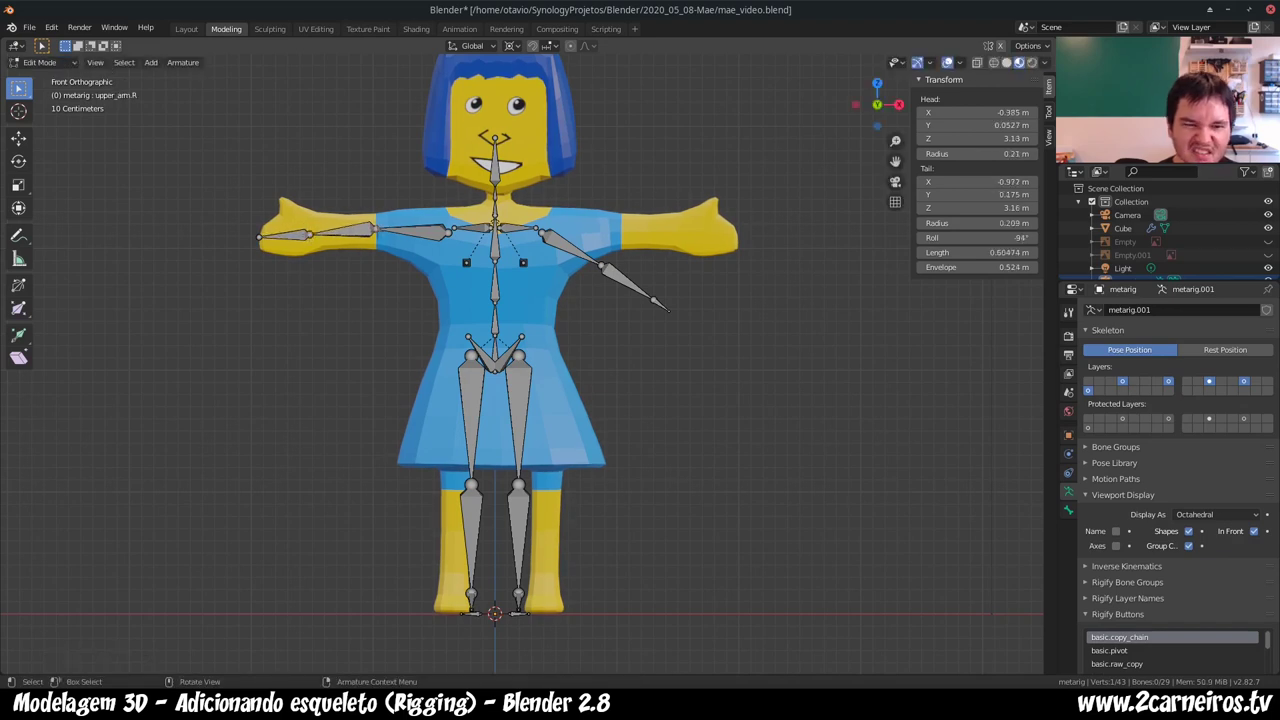
pyautogui.press('g')
pyautogui.click(376, 236)
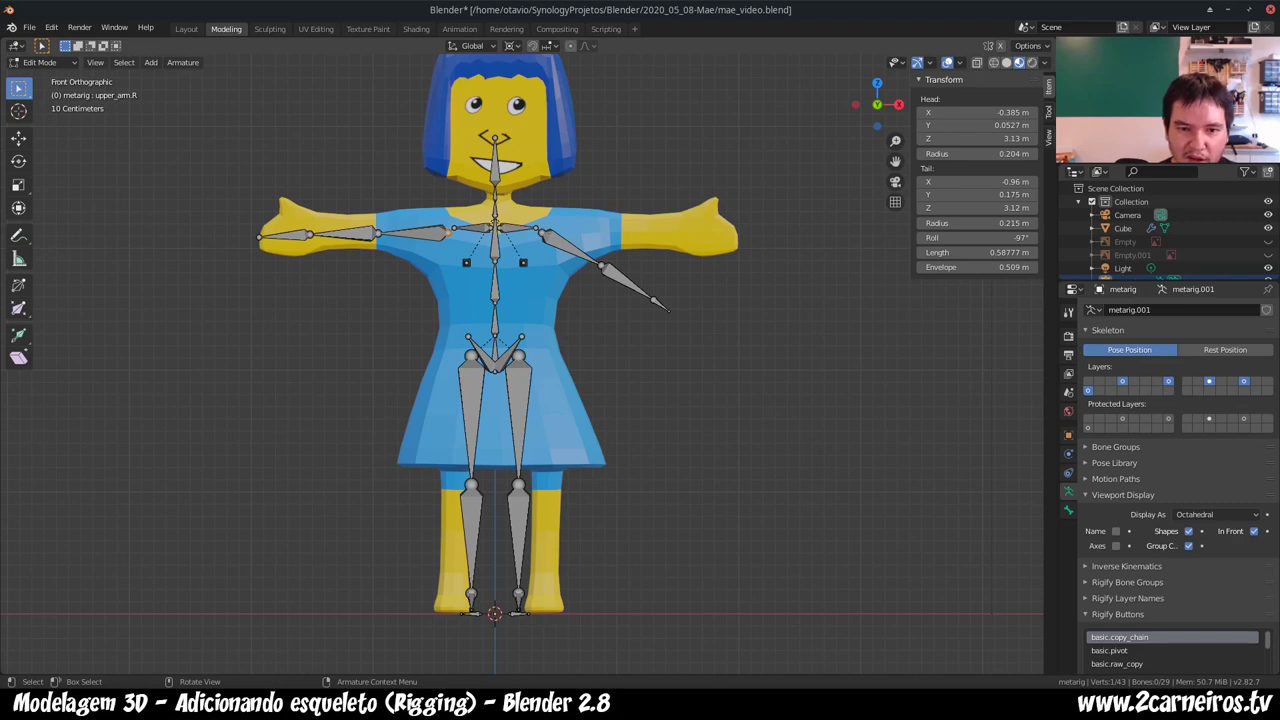
# - Move the elbow, wrist and hand tip joints onto the screen-right horizontal arm
pyautogui.click(605, 265)
pyautogui.press('g')
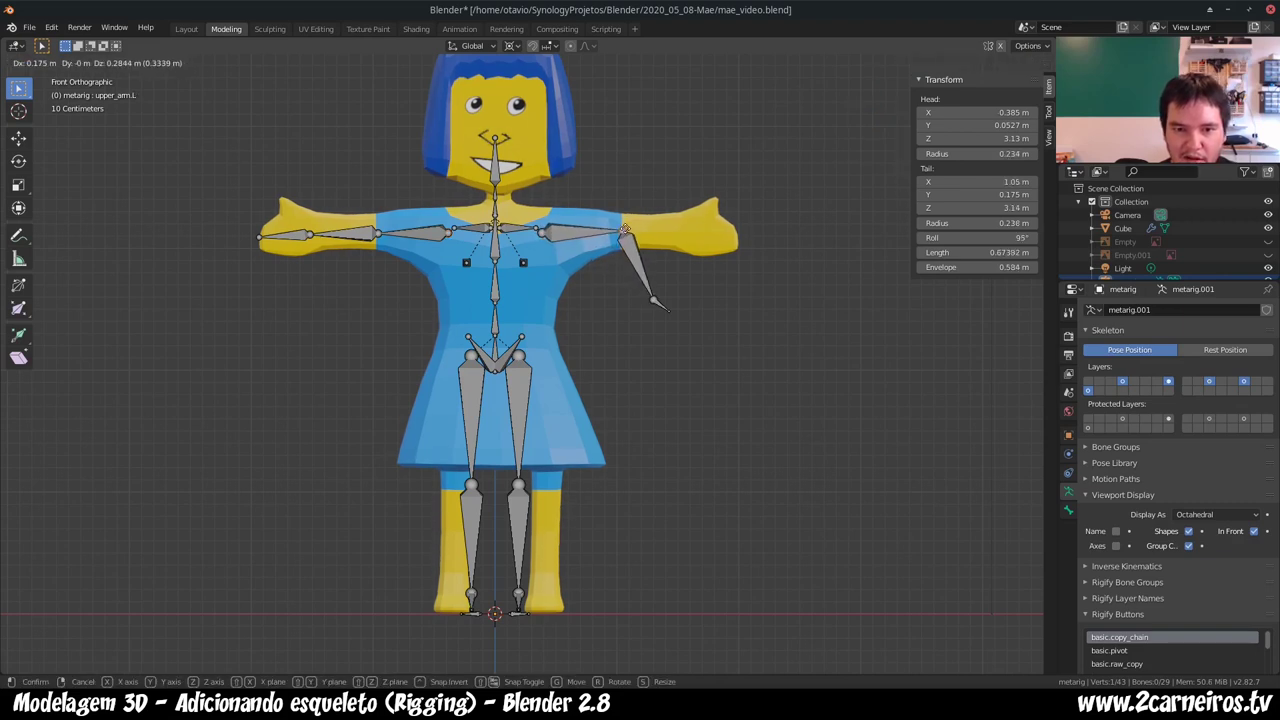
pyautogui.click(622, 233)
pyautogui.click(658, 302)
pyautogui.press('g')
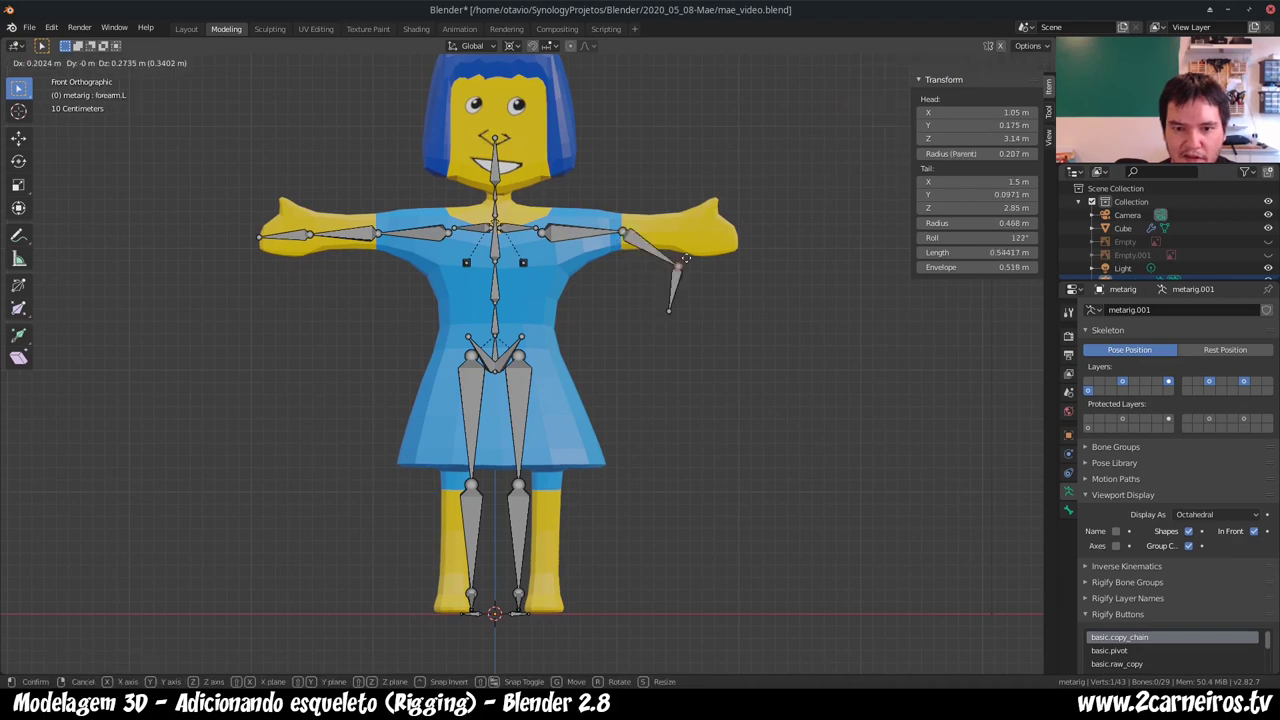
pyautogui.click(692, 224)
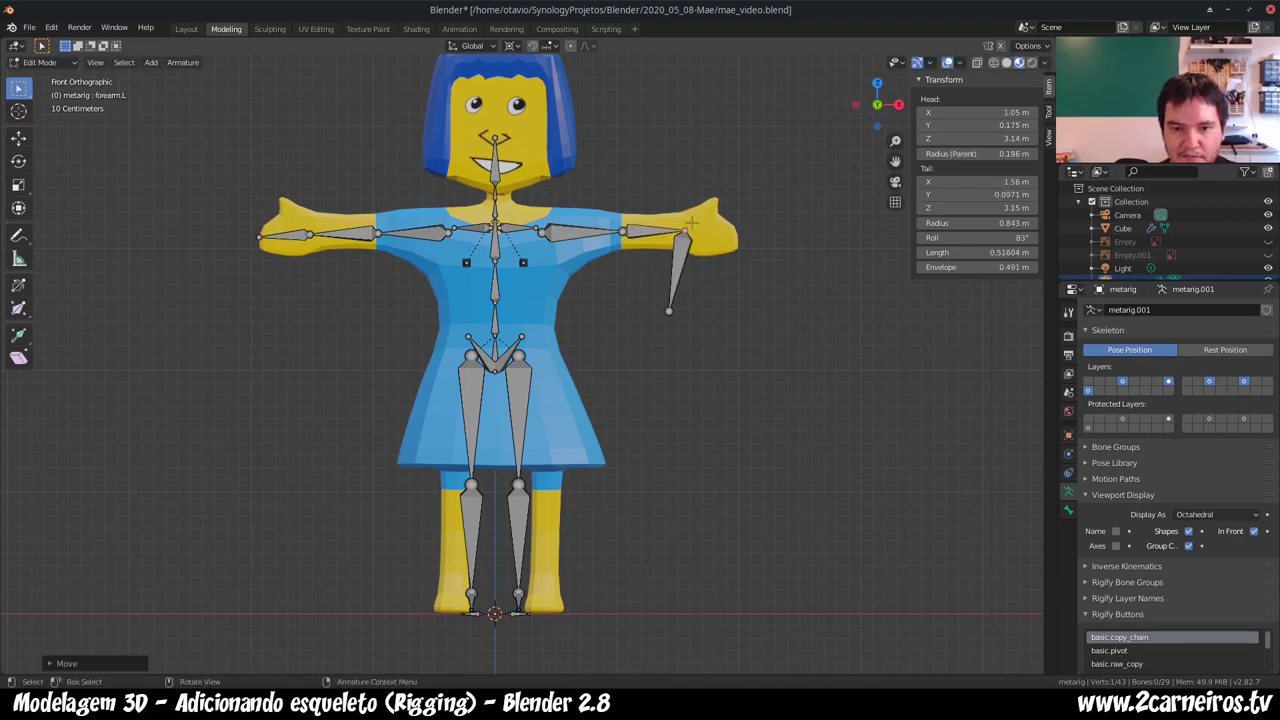
pyautogui.click(669, 310)
pyautogui.press('g')
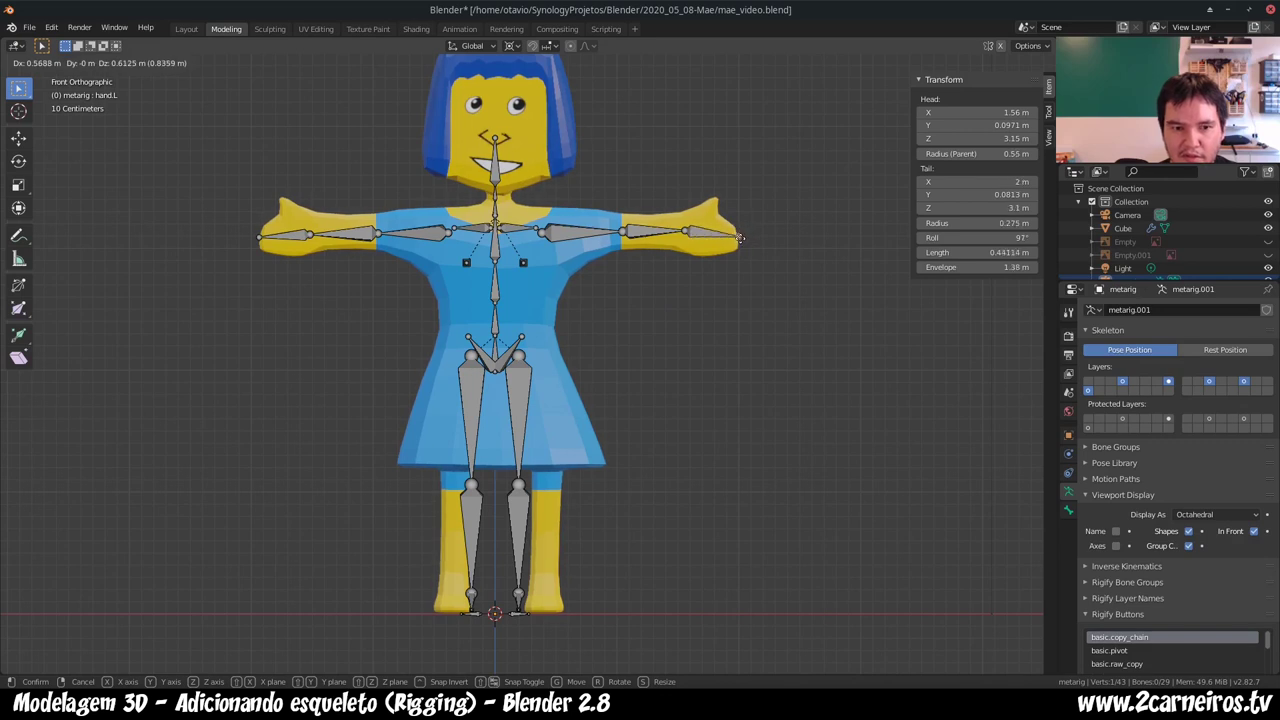
pyautogui.click(737, 232)
# - Fine-tune the wrist and elbow joints so upper_arm.L, forearm.L and hand.L run straight
pyautogui.click(685, 231)
pyautogui.press('g')
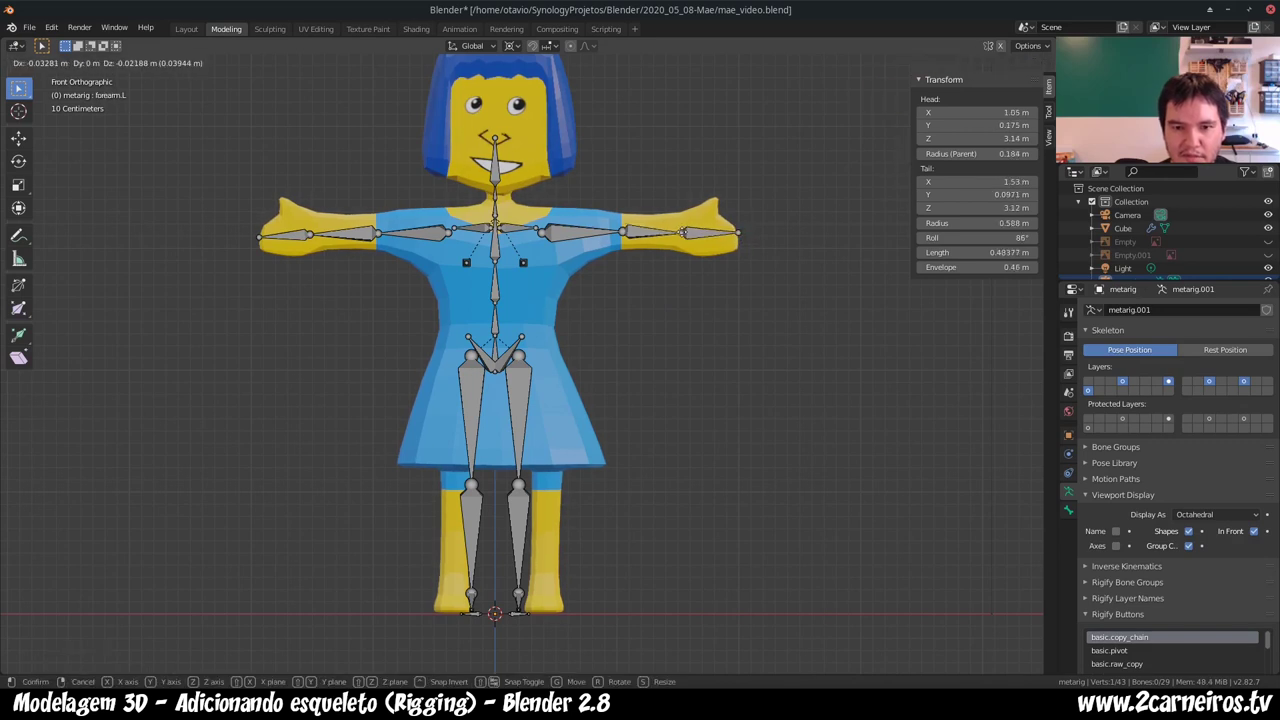
pyautogui.click(685, 231)
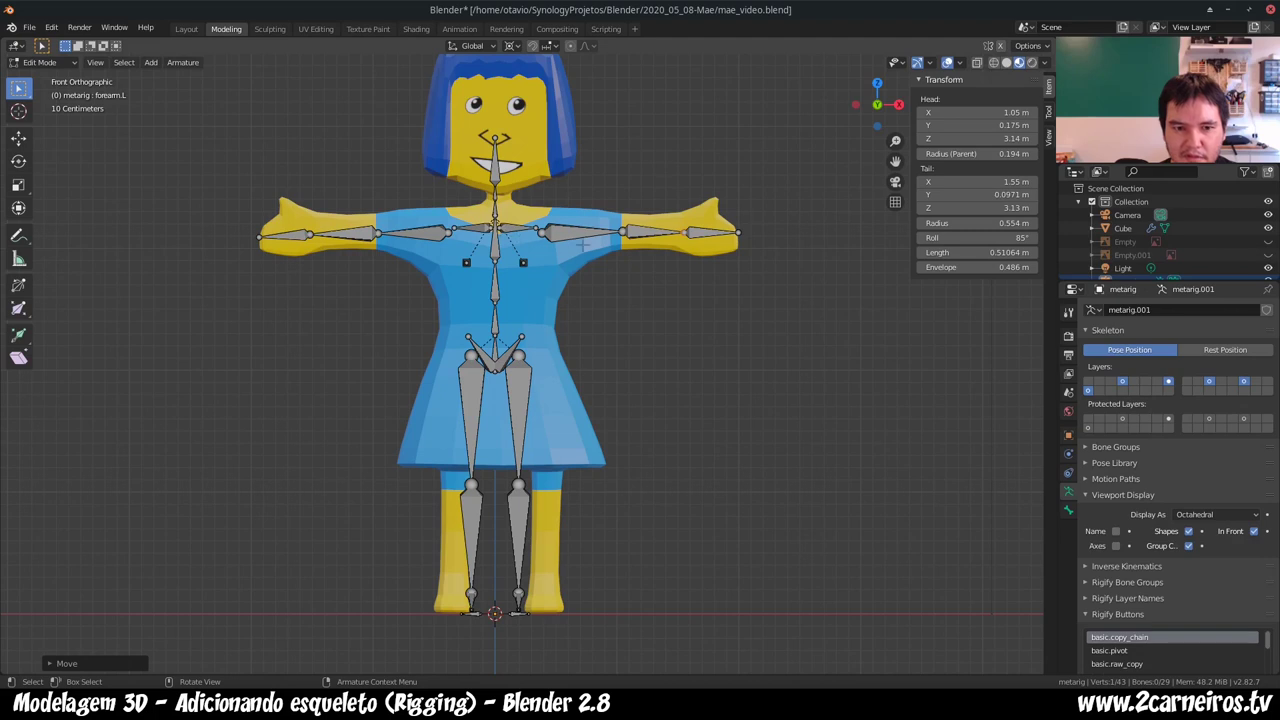
pyautogui.click(621, 232)
pyautogui.press('g')
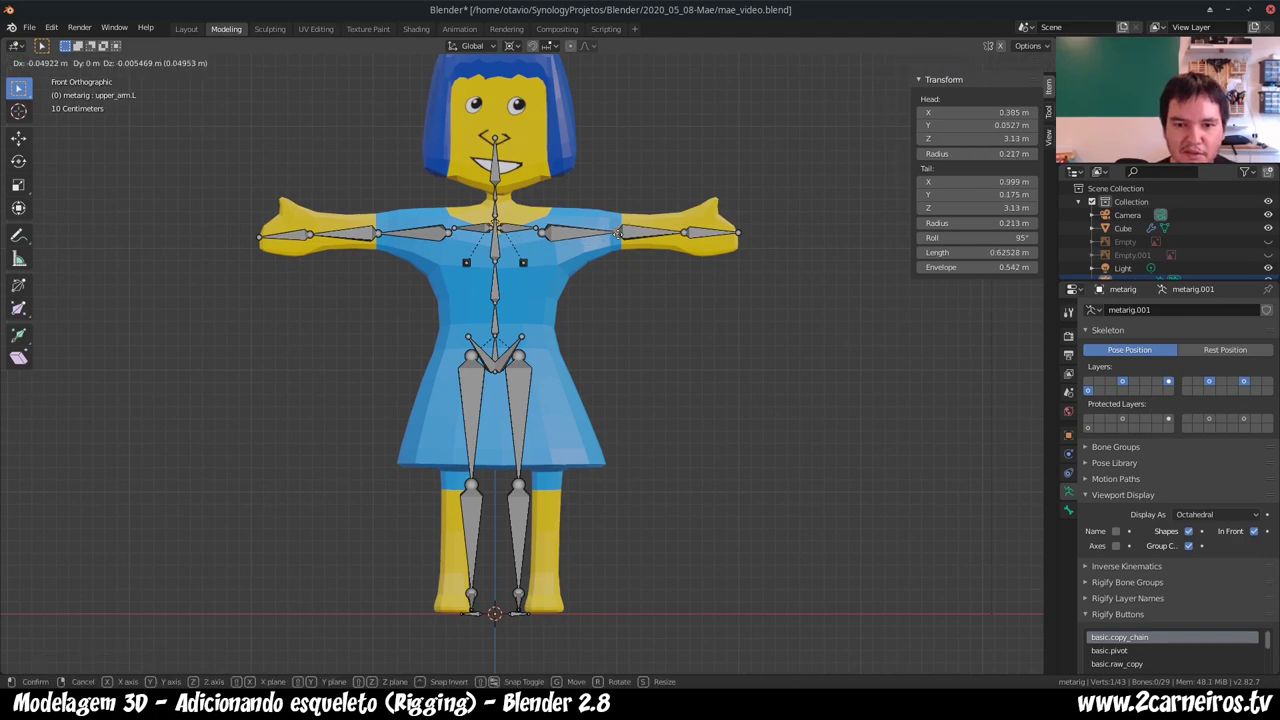
pyautogui.click(617, 232)
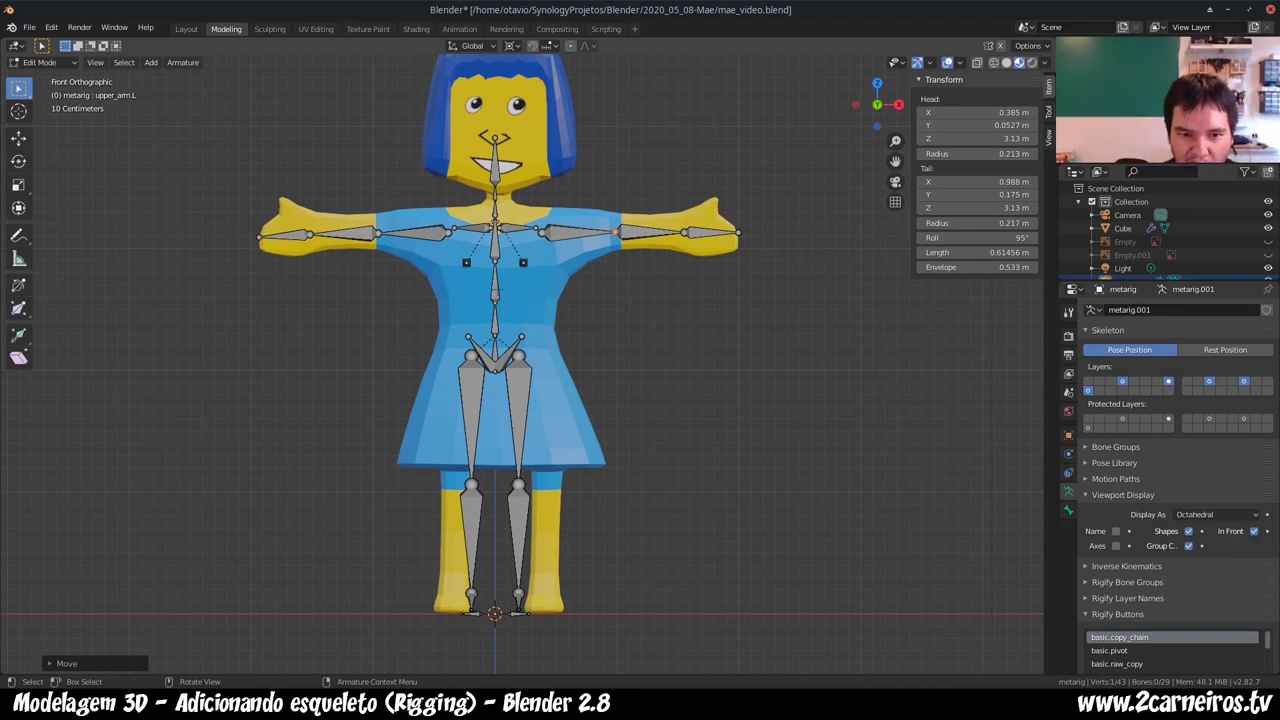
# - Lower the hip and thigh bone heads vertically into the woman's pelvis
pyautogui.click(479, 283)
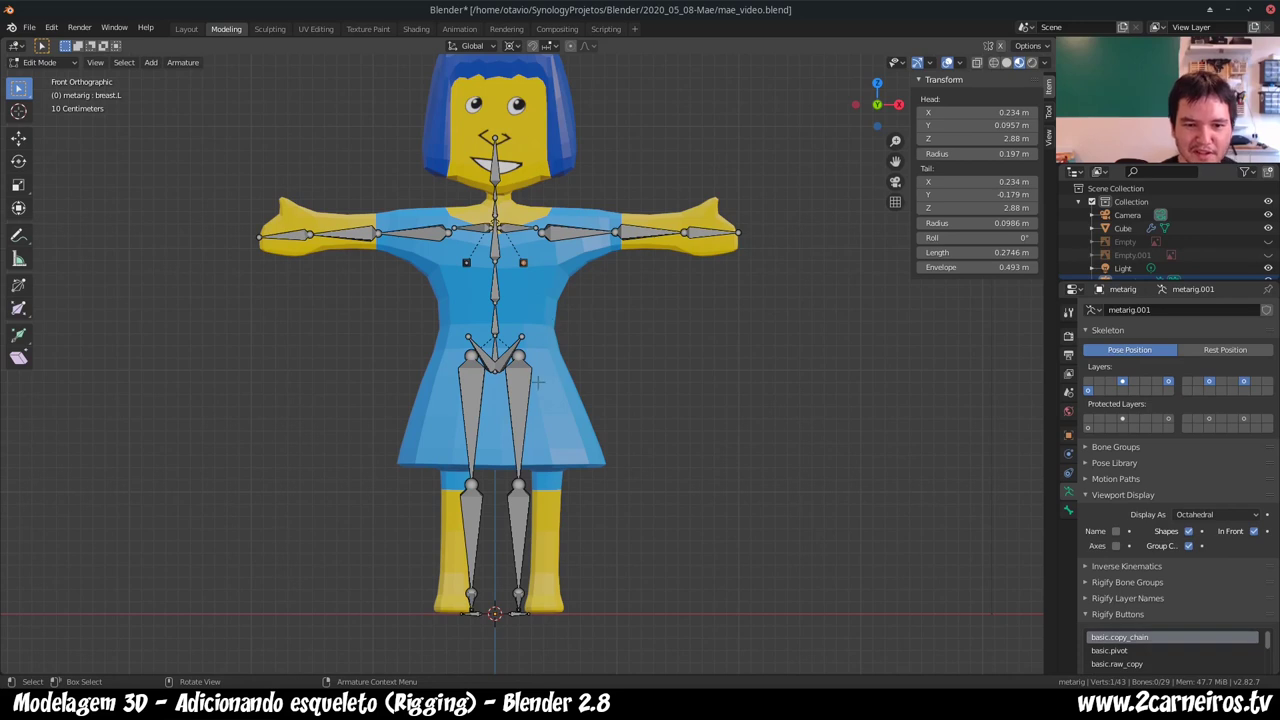
pyautogui.click(519, 356)
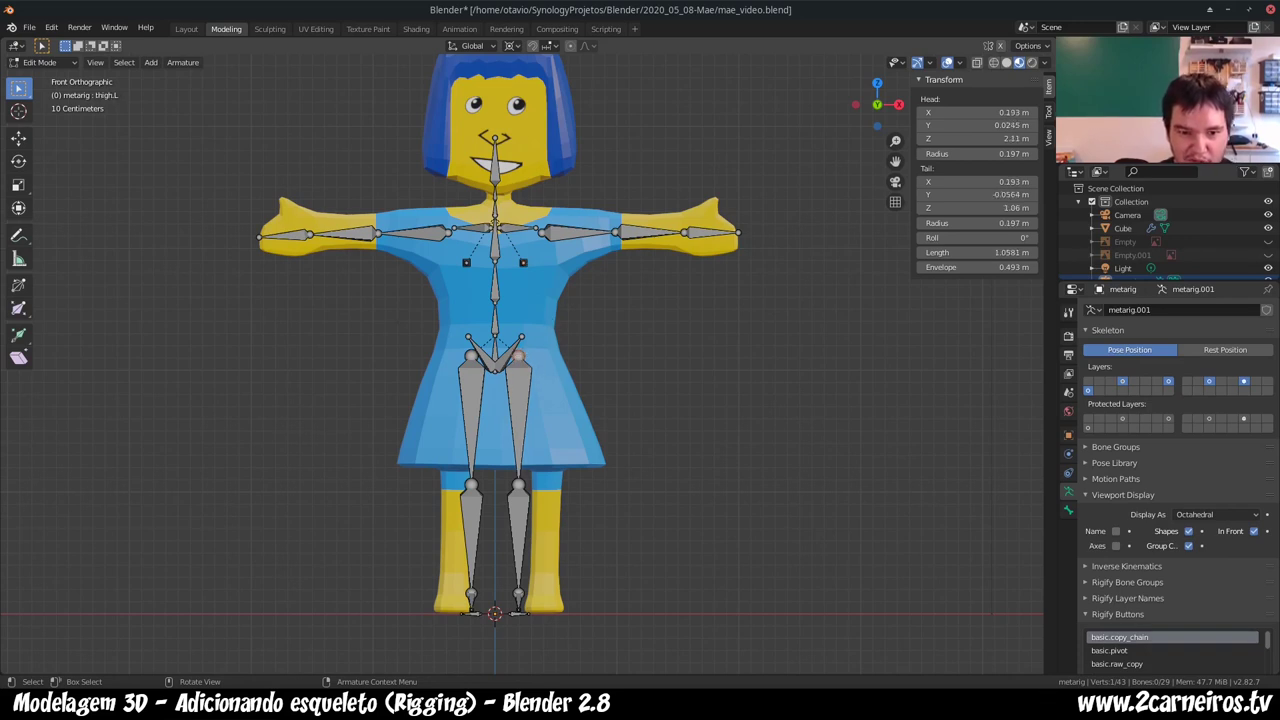
pyautogui.moveTo(396, 320); pyautogui.dragTo(588, 404)
pyautogui.press('g')
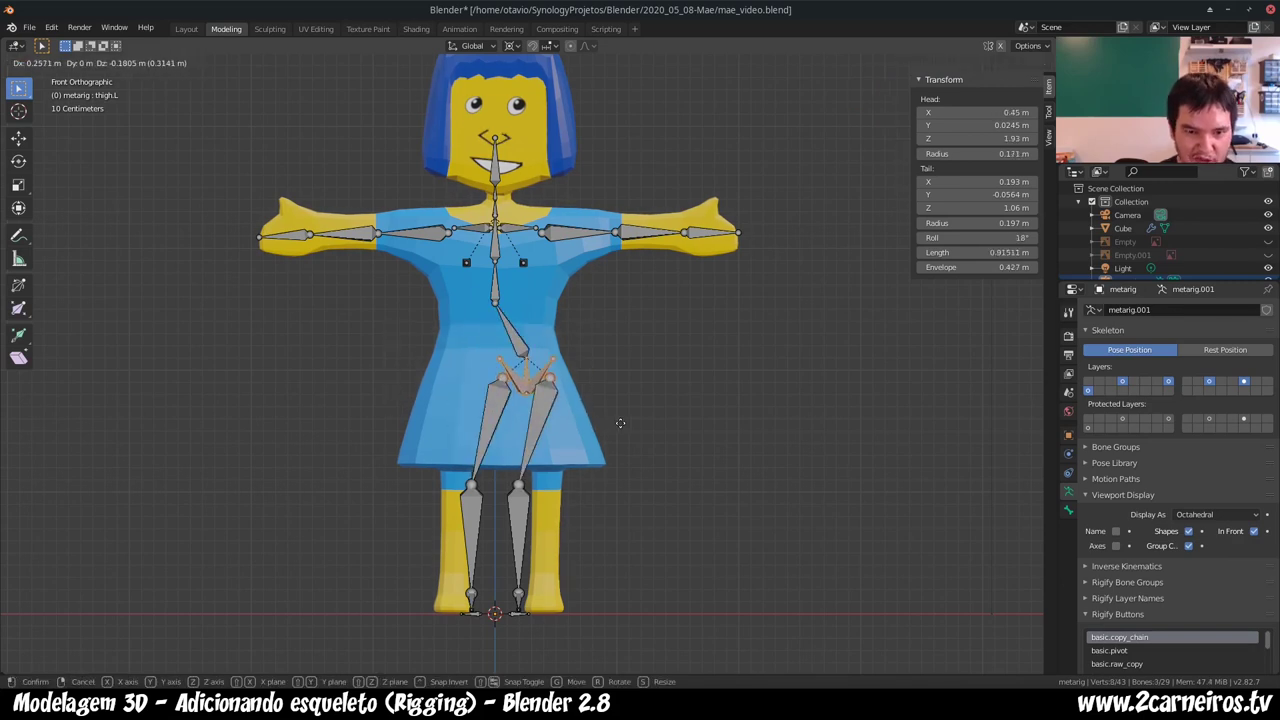
pyautogui.press('z')
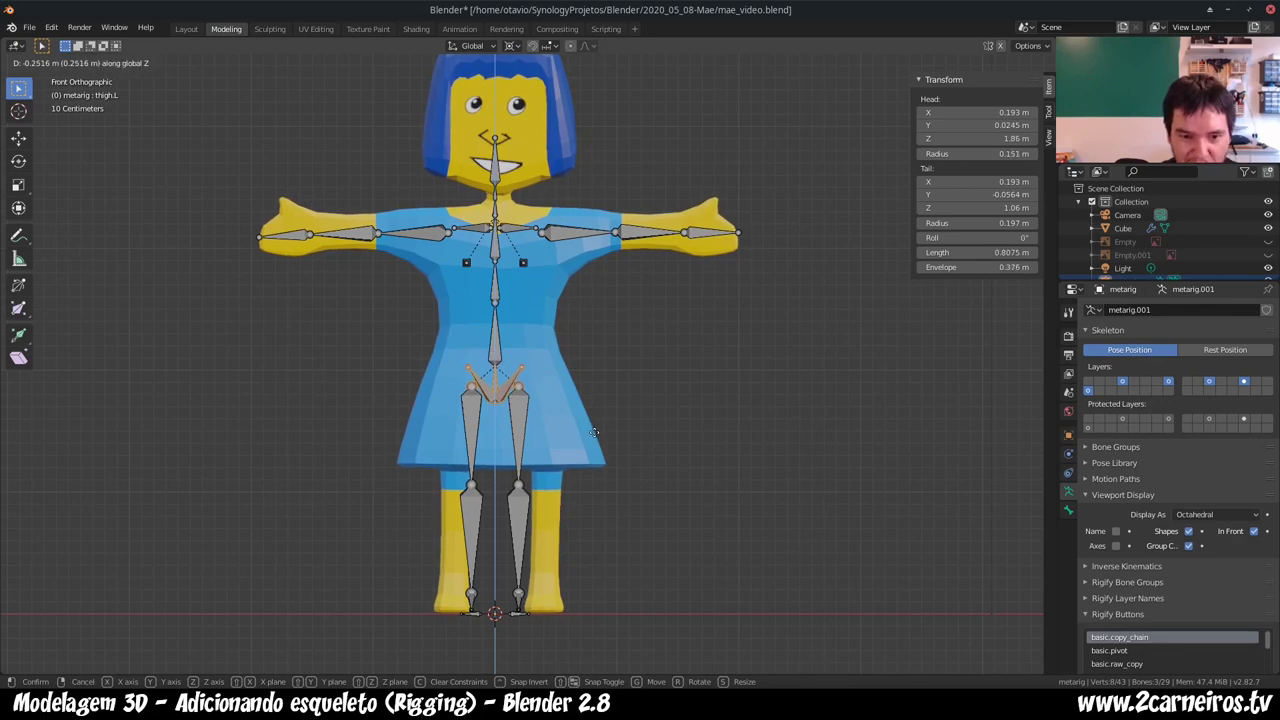
pyautogui.click(595, 433)
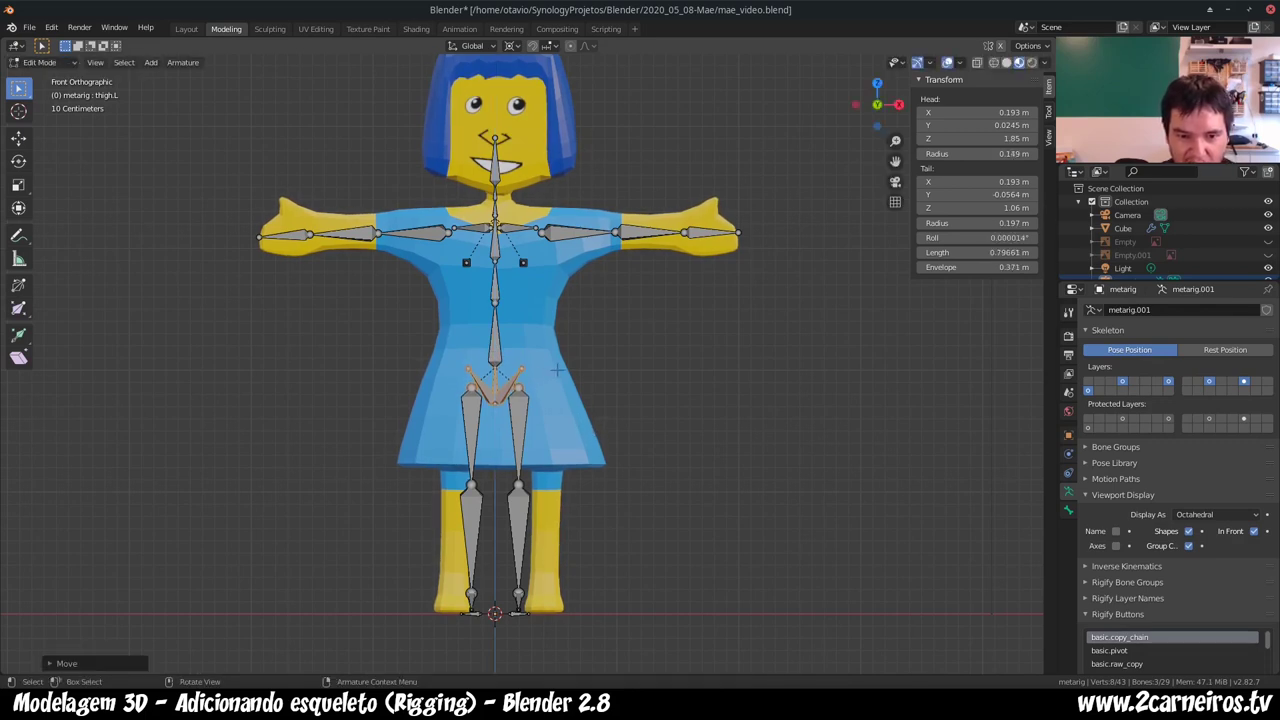
# - Shift each side's leg bones horizontally so they run down inside both legs
pyautogui.press('b')
pyautogui.moveTo(562, 362); pyautogui.dragTo(502, 630)
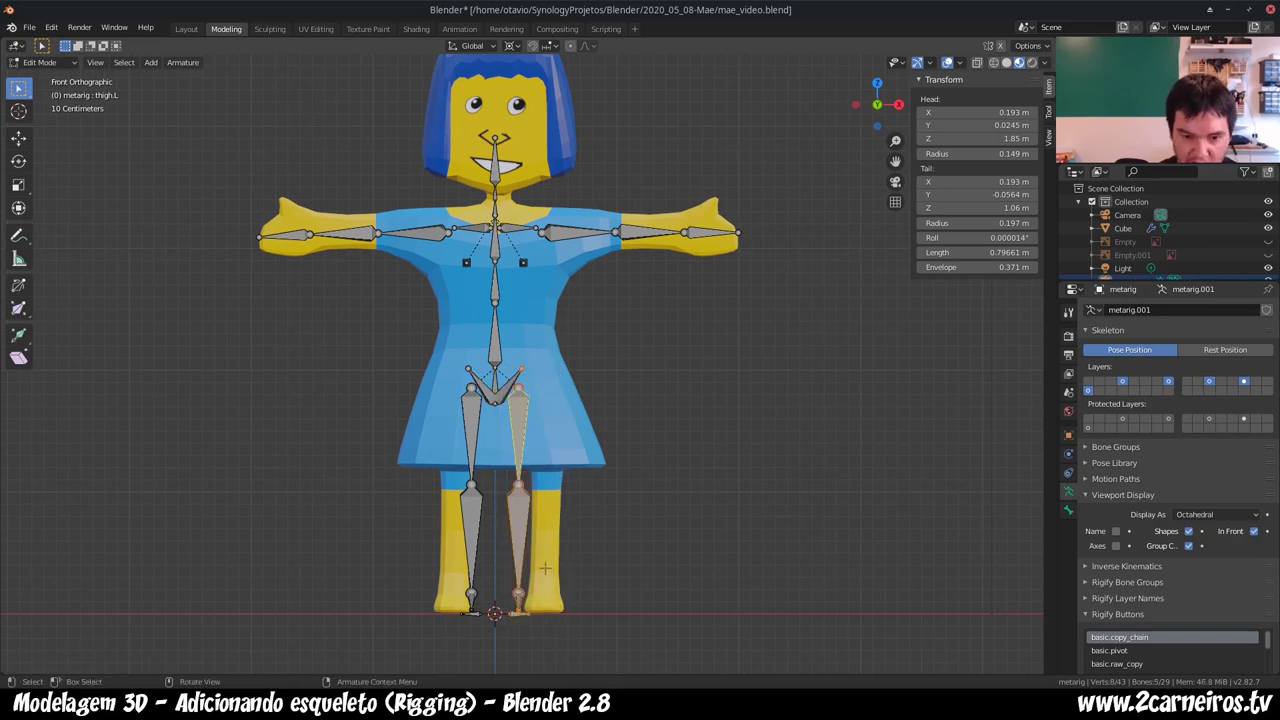
pyautogui.press('g')
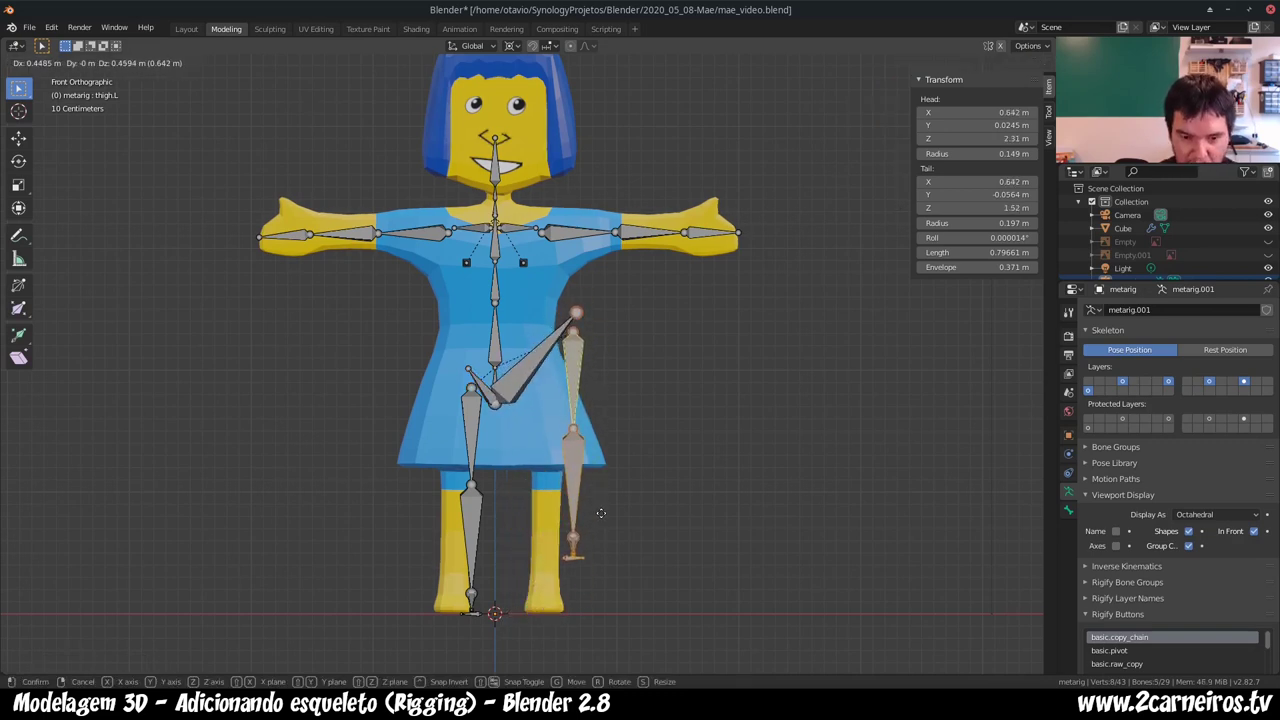
pyautogui.press('x')
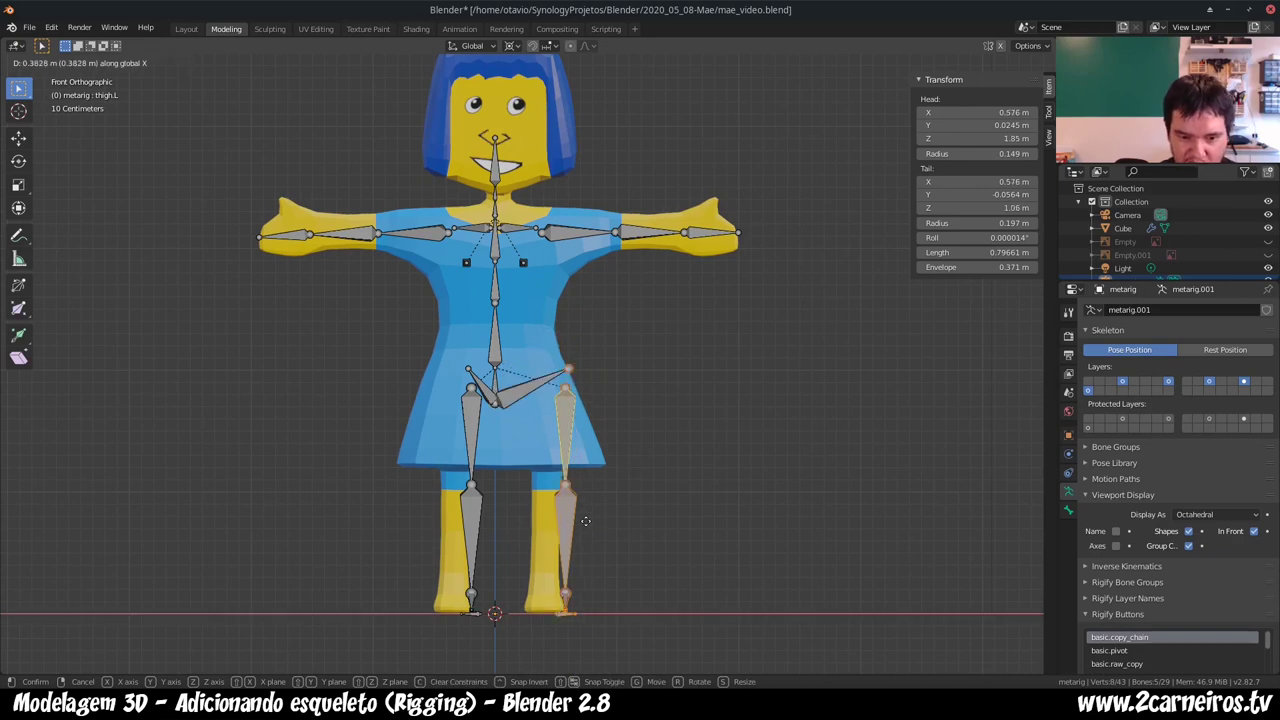
pyautogui.click(572, 523)
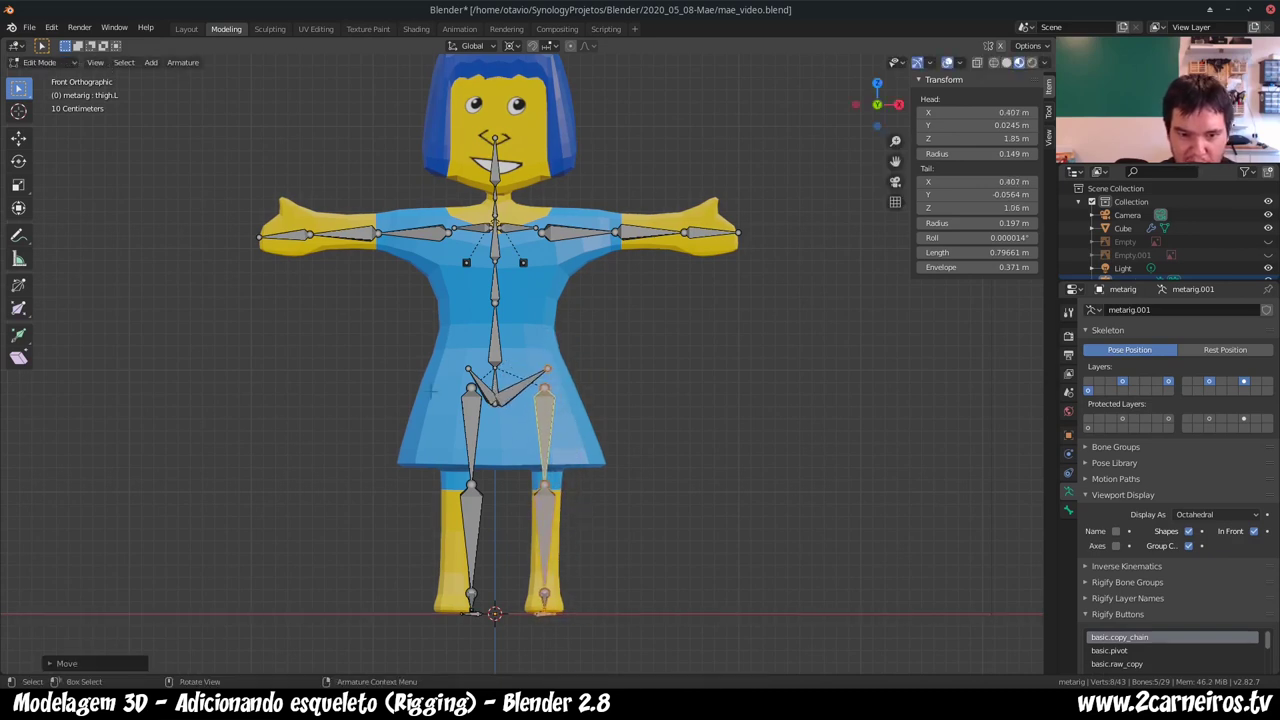
pyautogui.moveTo(487, 630)
pyautogui.mouseDown()
pyautogui.moveTo(430, 350)
pyautogui.moveTo(430, 468)
pyautogui.mouseUp()
pyautogui.press('g')
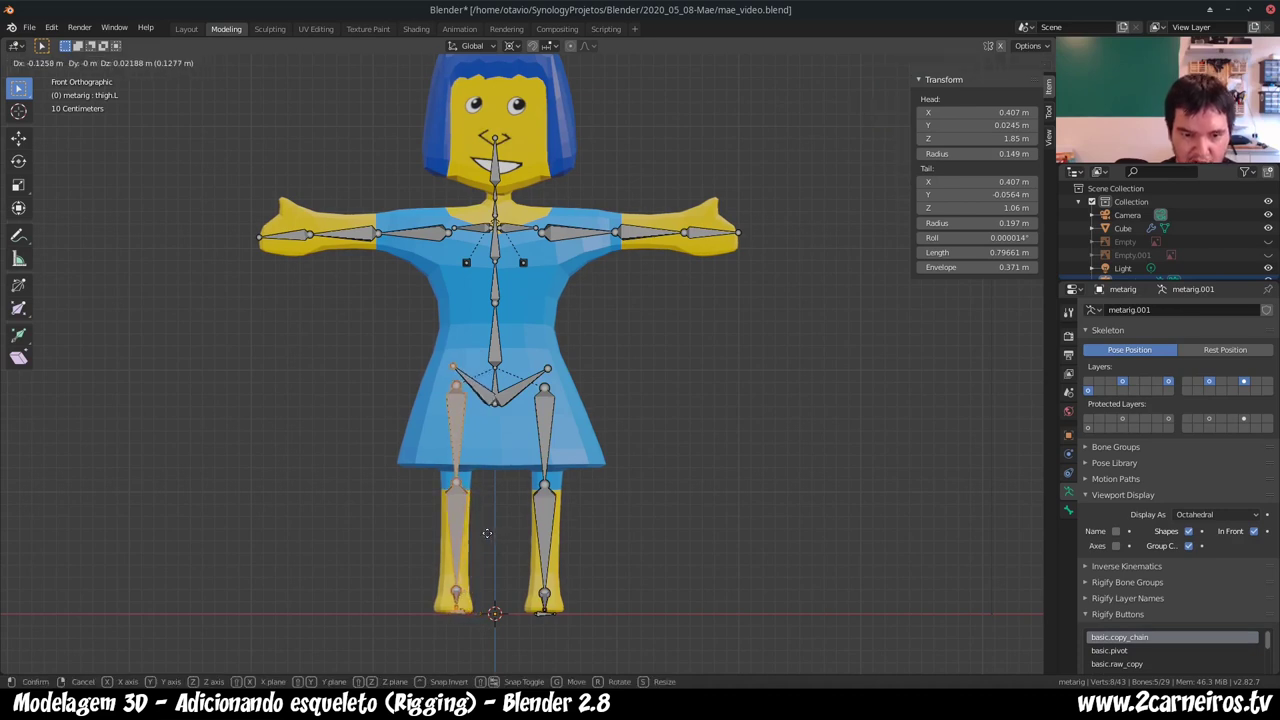
pyautogui.press('x')
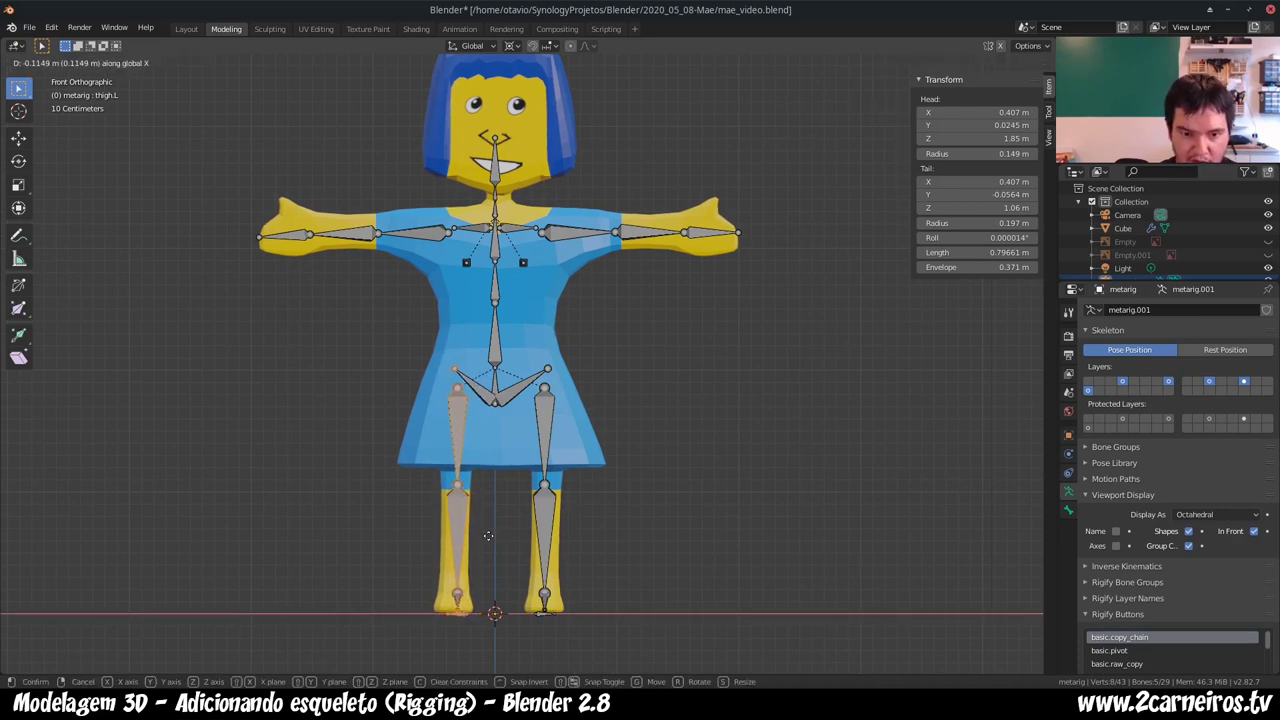
pyautogui.click(488, 536)
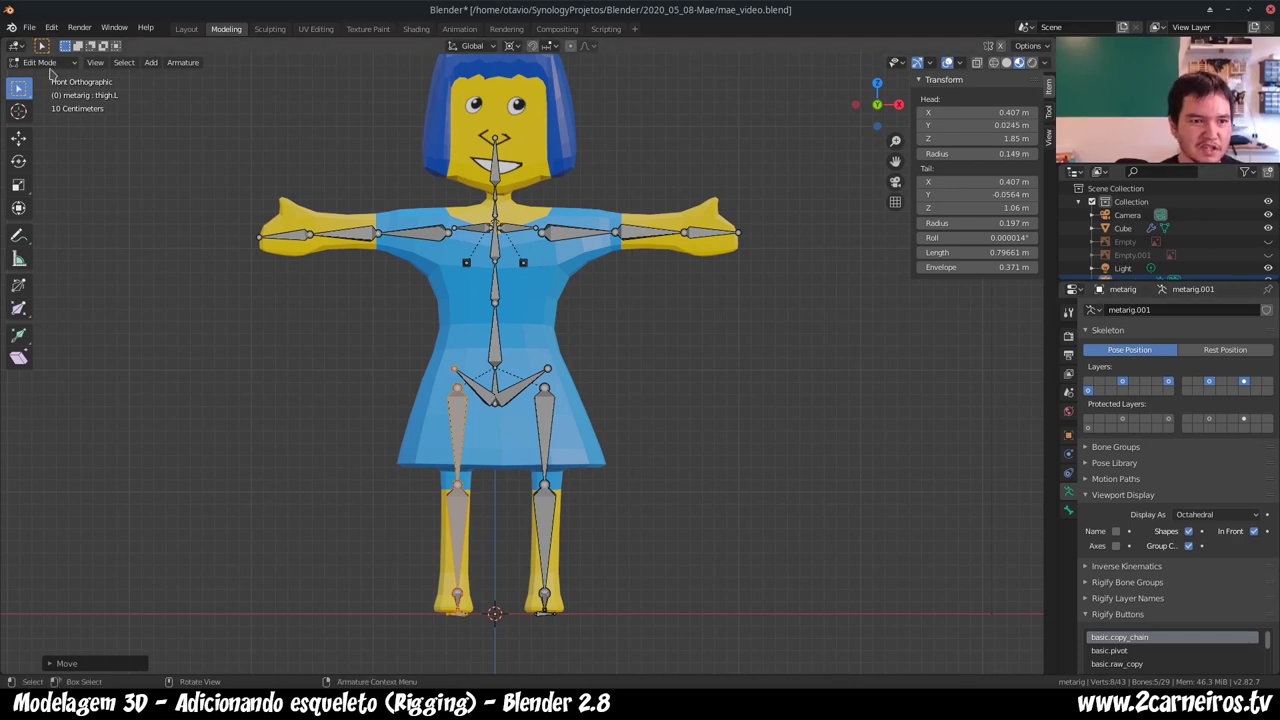
pyautogui.press('Tab')
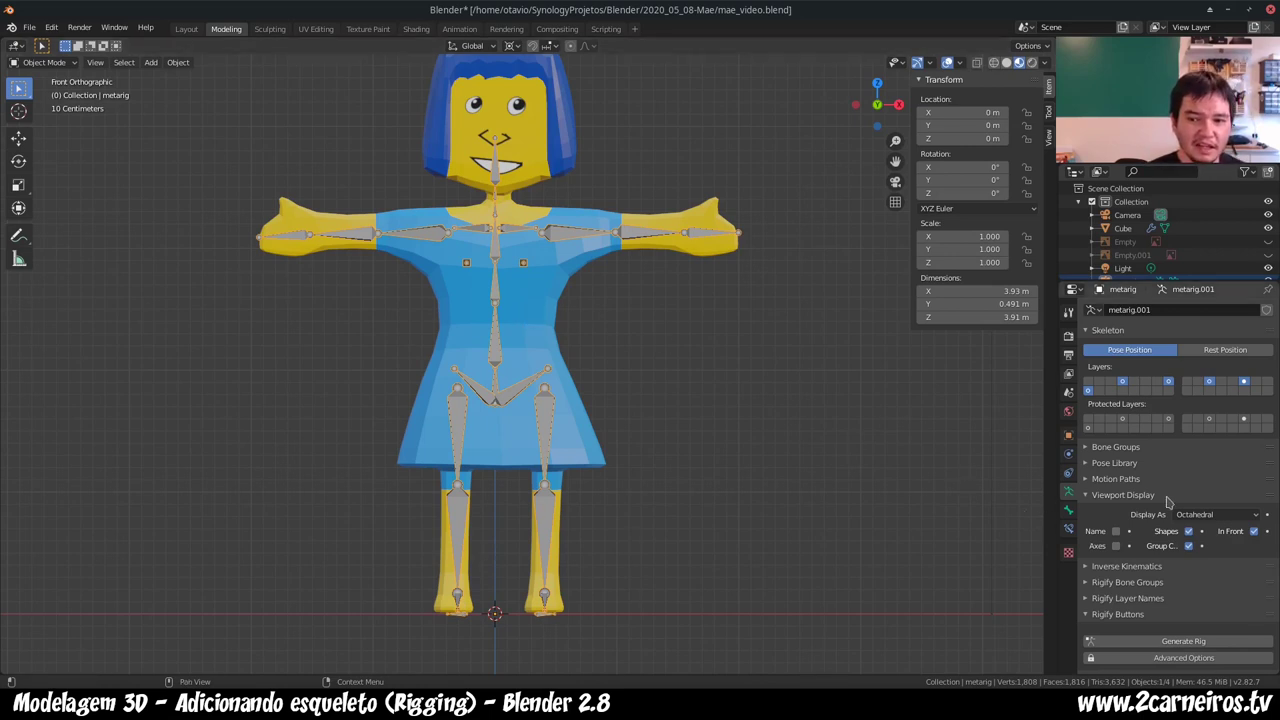
pyautogui.scroll(-1, 1170, 520)
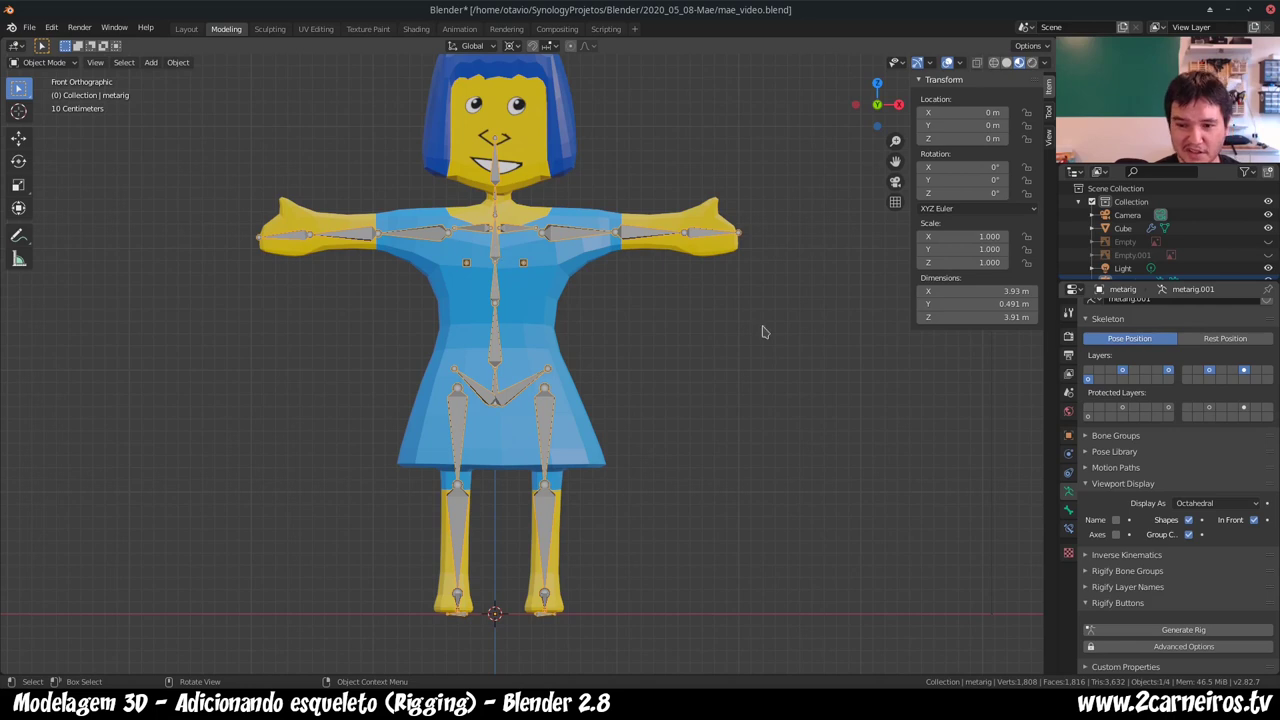
pyautogui.click(1157, 630)
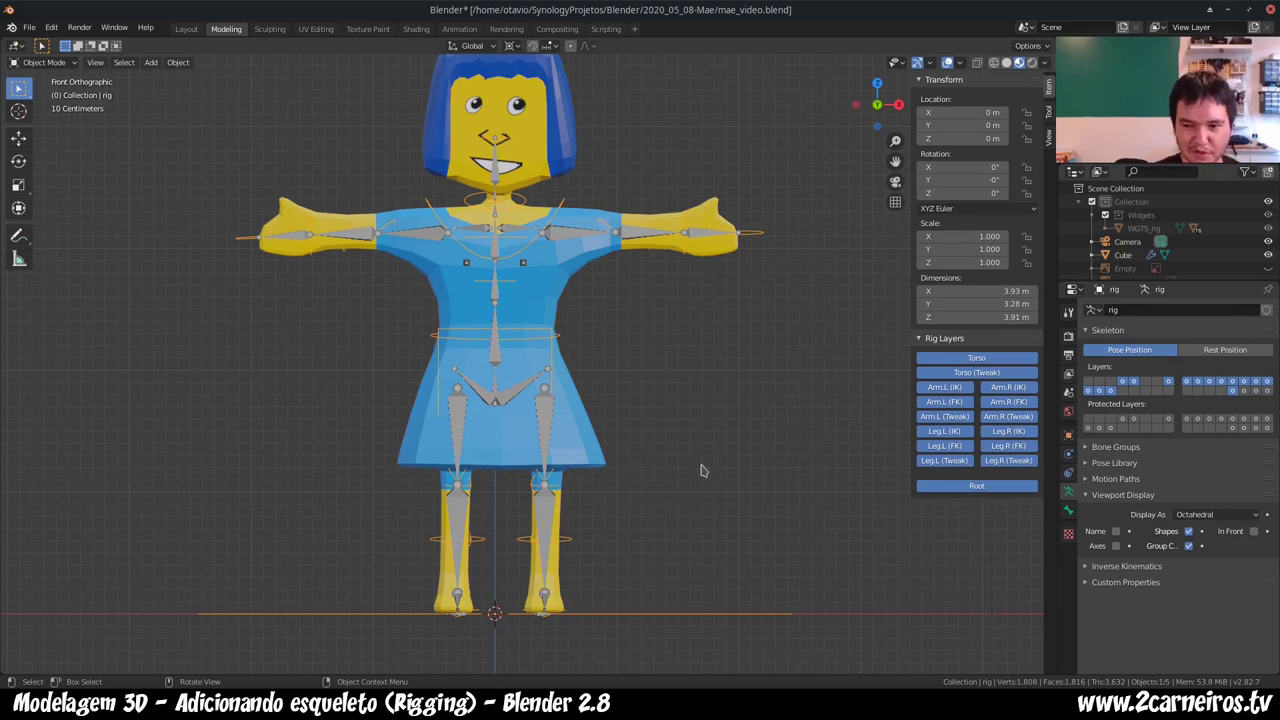
pyautogui.hotkey('ctrl', 'z')
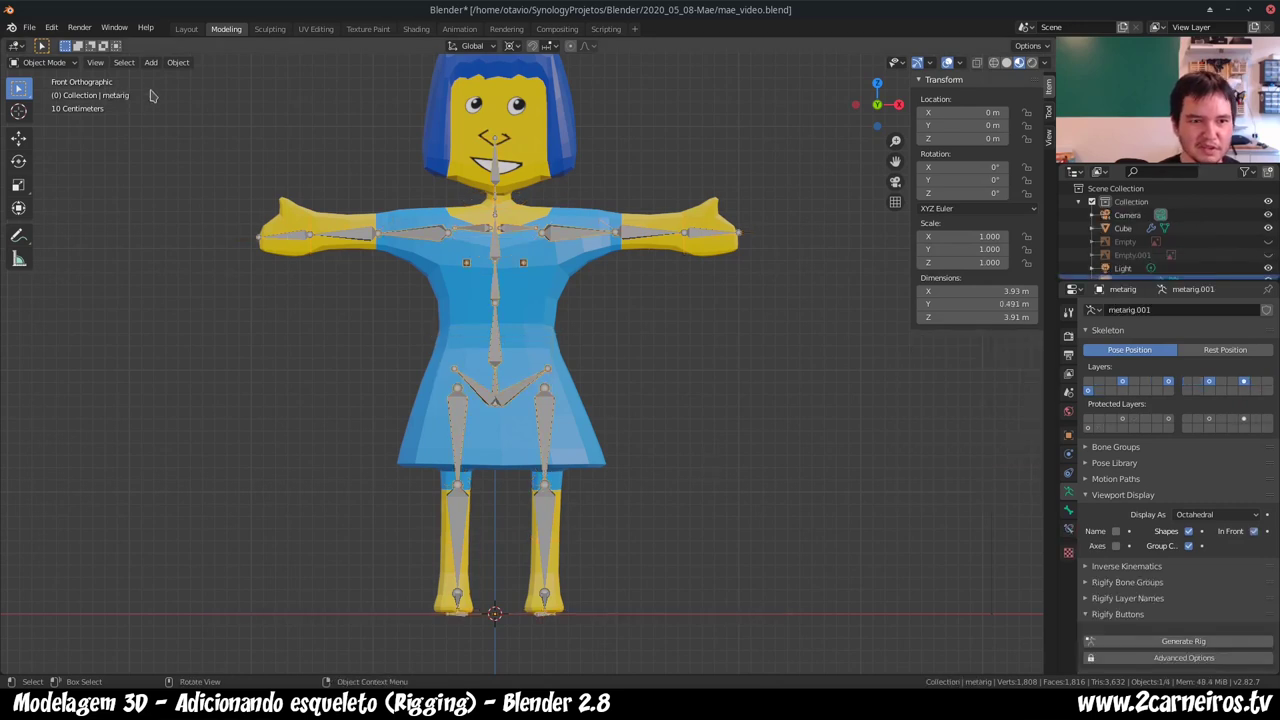
pyautogui.click(58, 30)
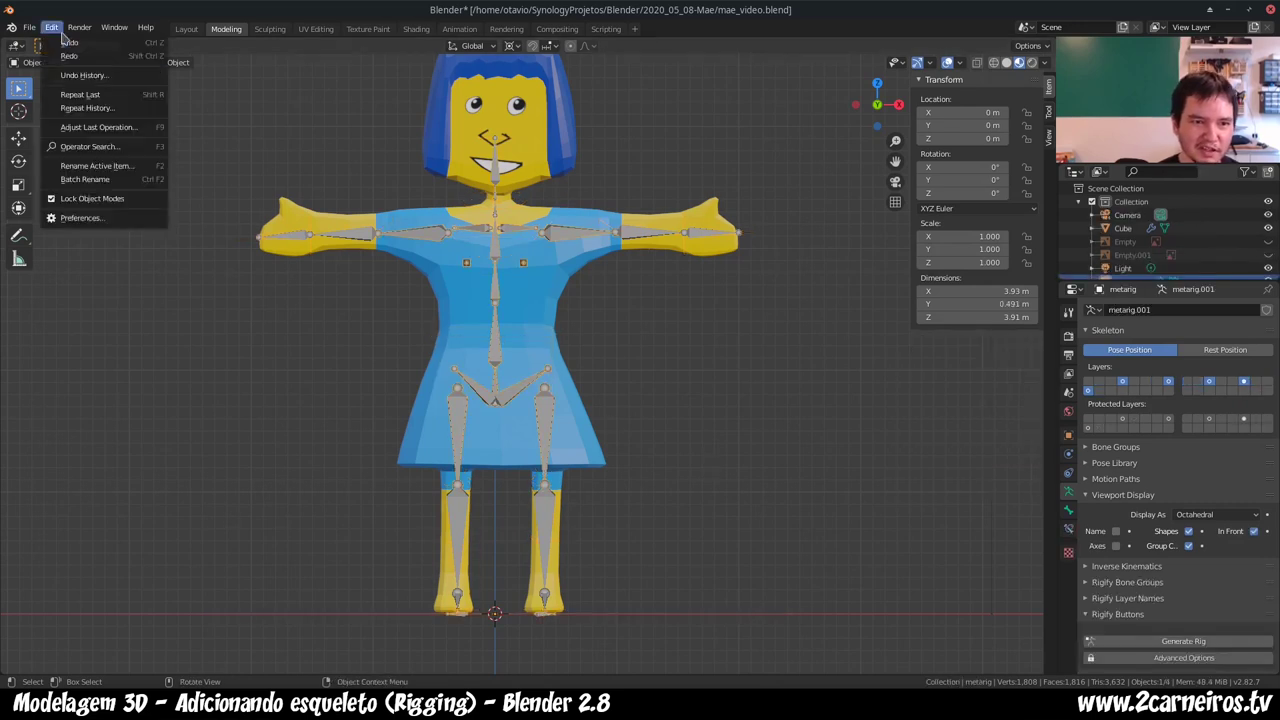
pyautogui.click(112, 45)
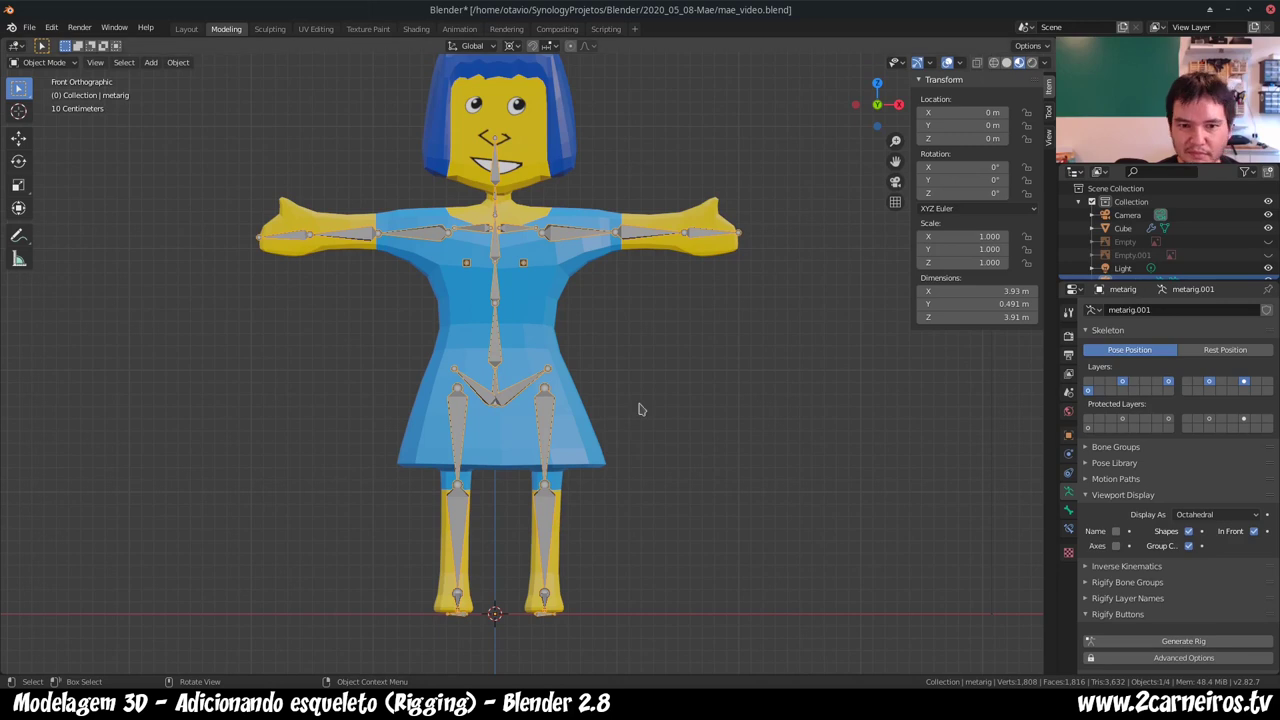
pyautogui.click(56, 63)
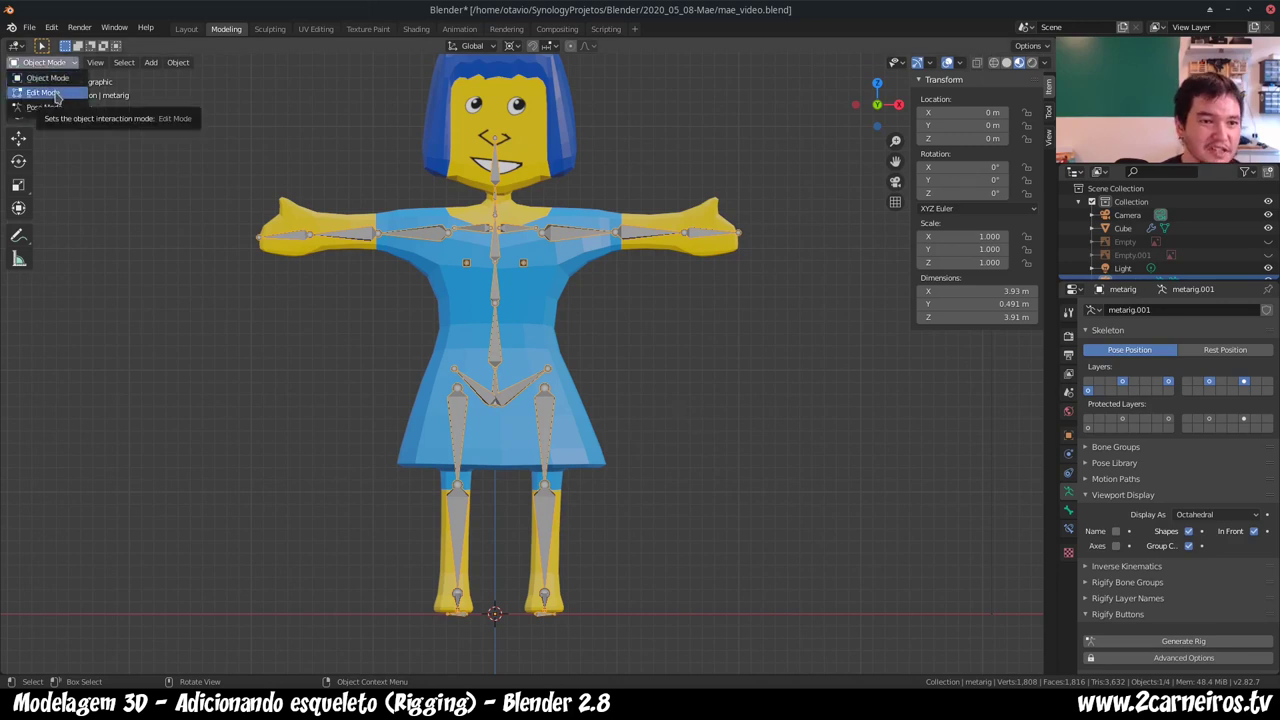
pyautogui.click(56, 93)
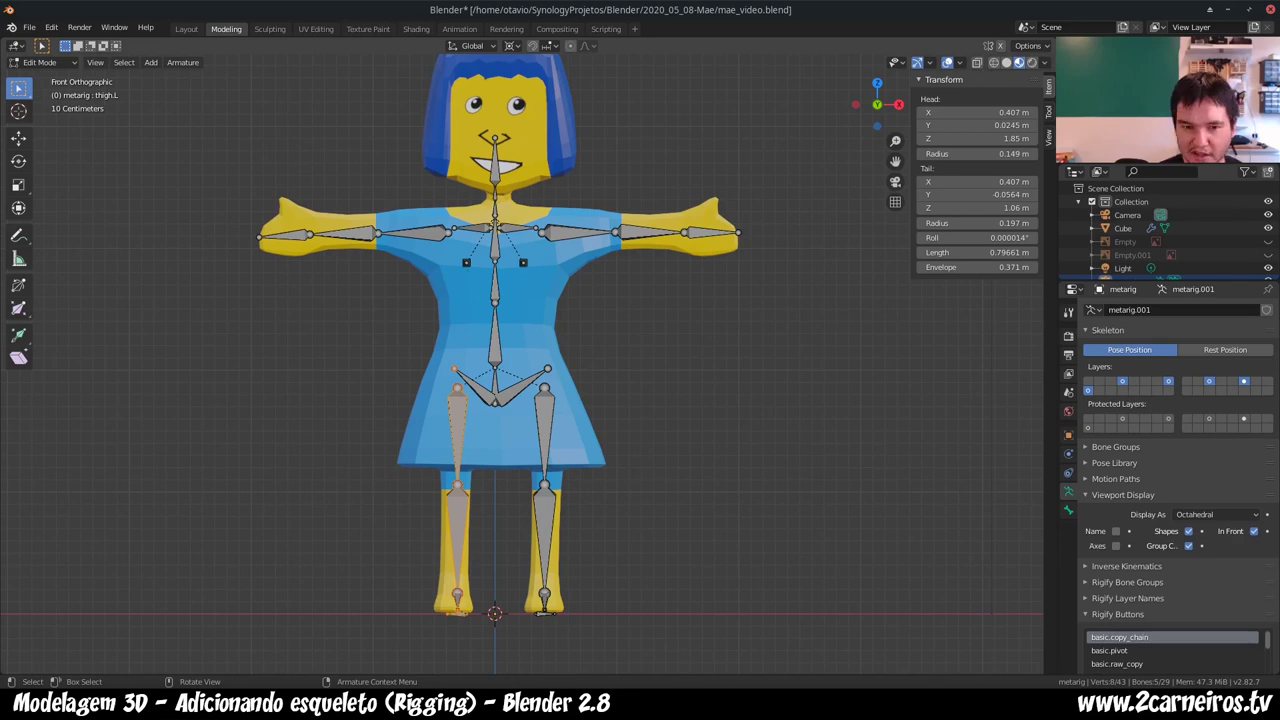
# - In side view, move the breast.L and breast.R bones slightly lower on the chest
pyautogui.press('KP_3')
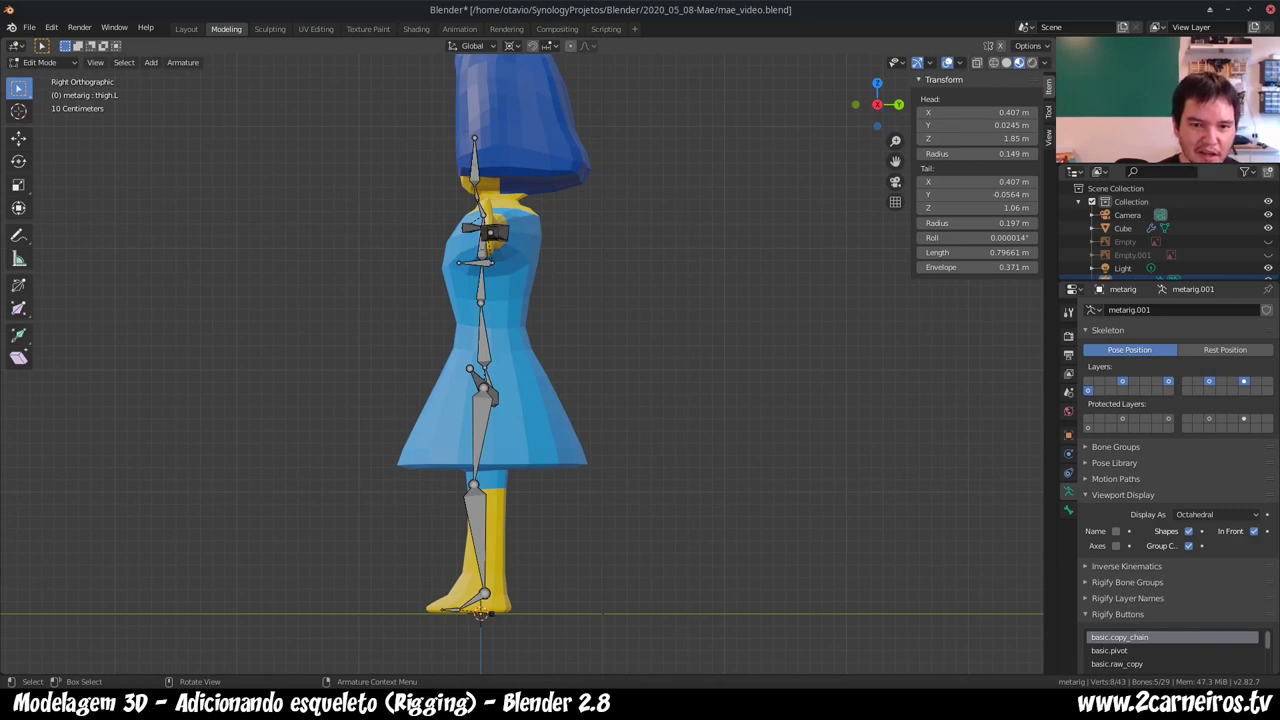
pyautogui.click(476, 262)
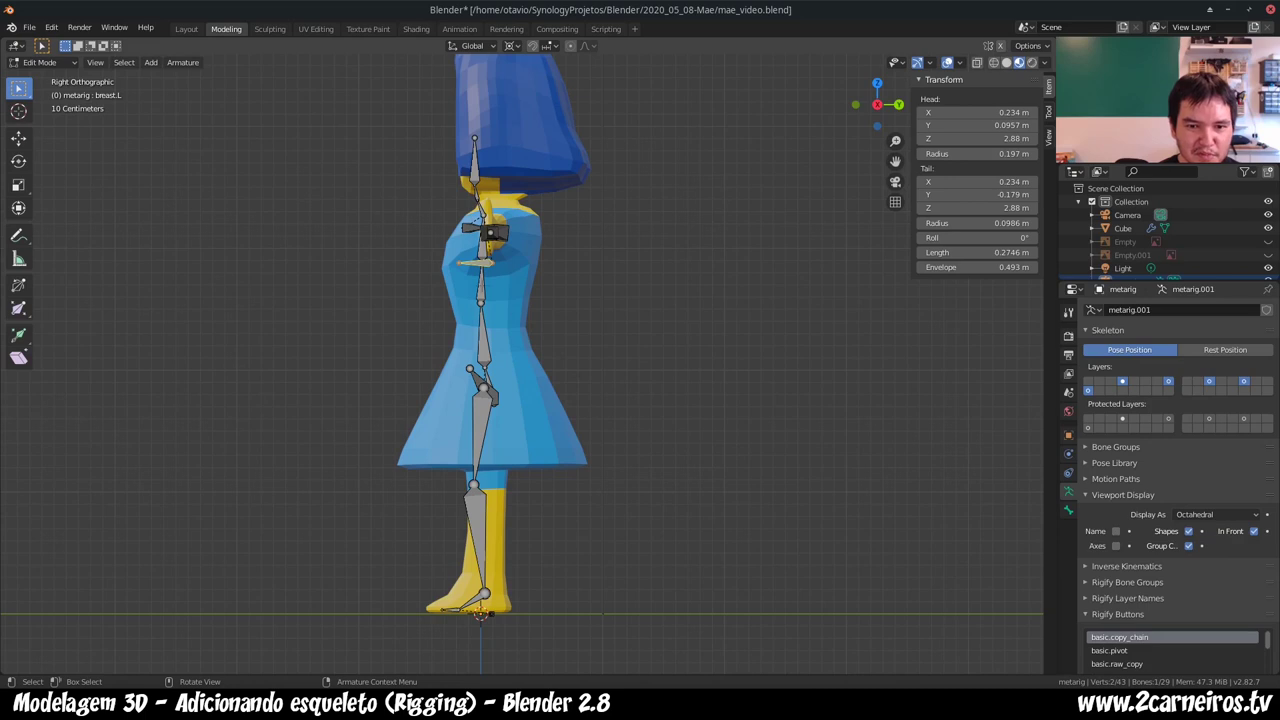
pyautogui.scroll(2, 473, 277)
pyautogui.scroll(1, 473, 277)
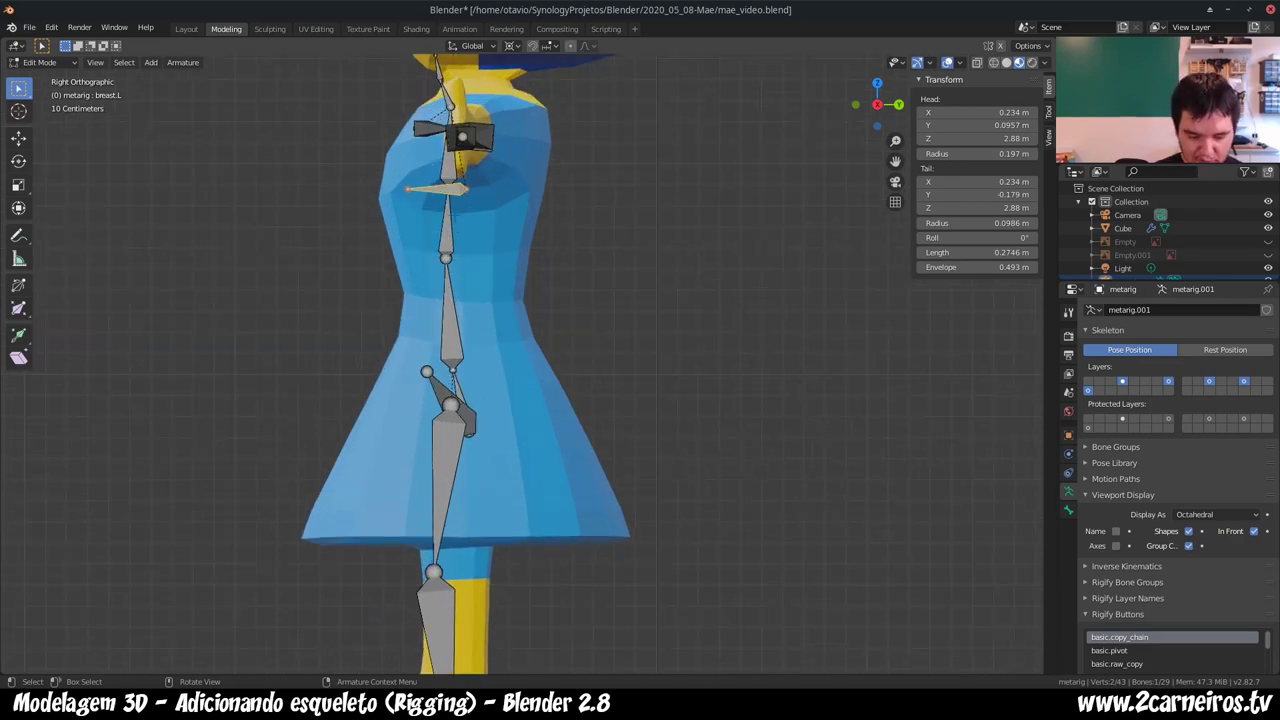
pyautogui.click(407, 188)
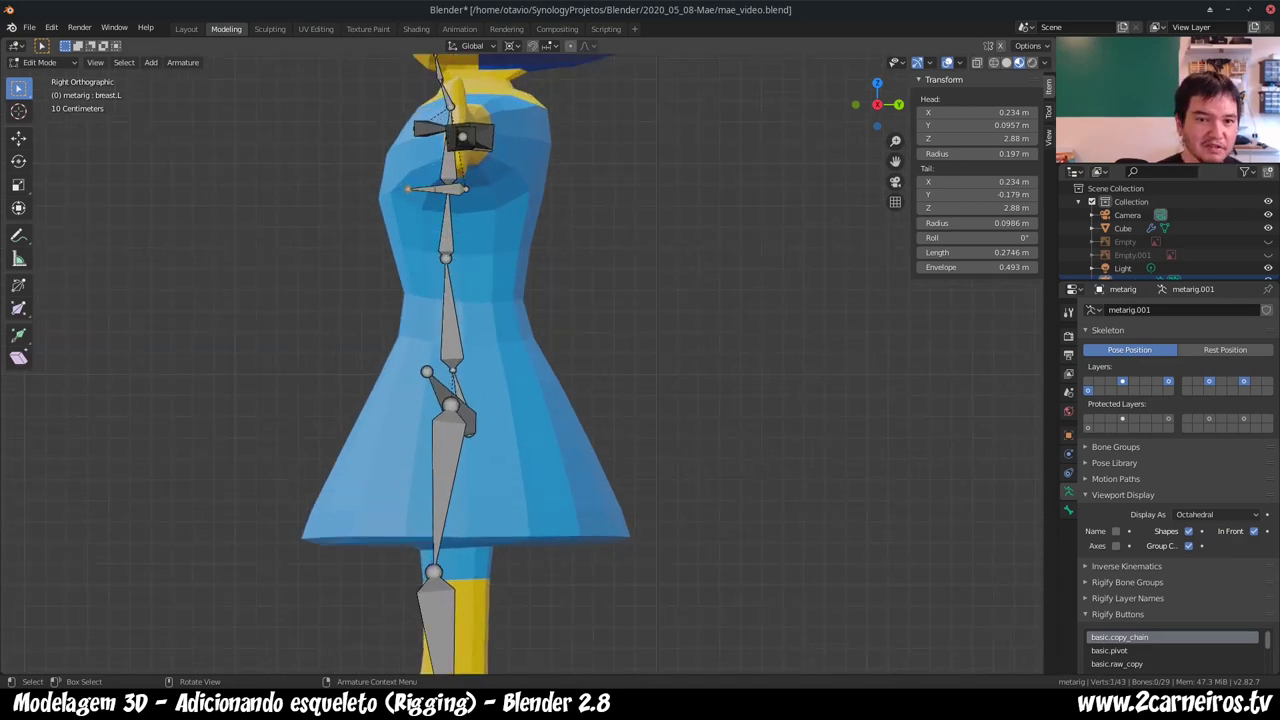
pyautogui.click(435, 188)
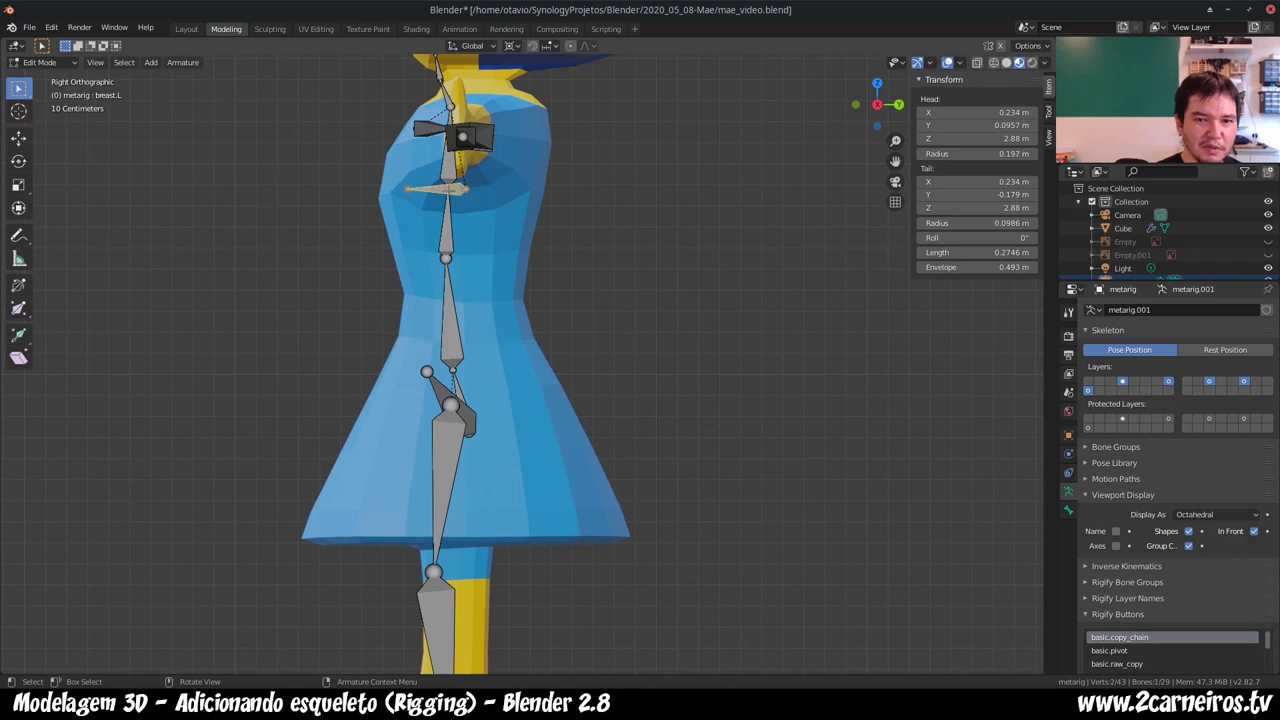
pyautogui.press('g')
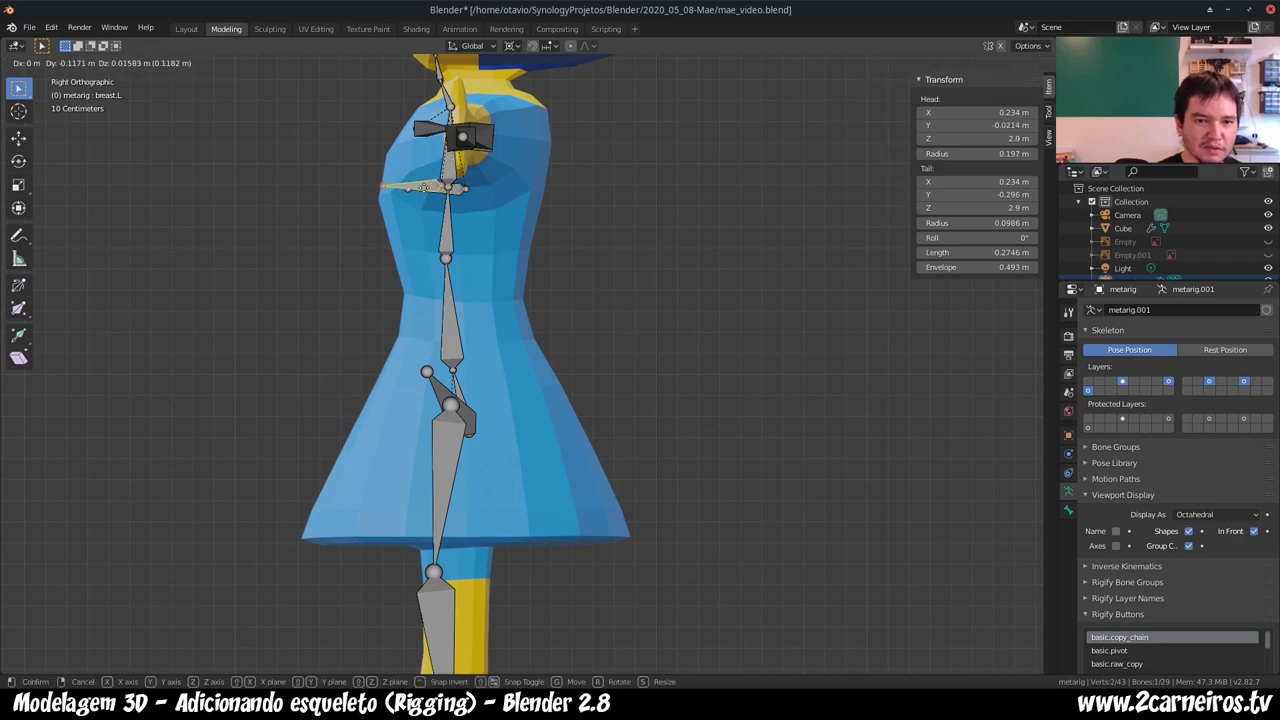
pyautogui.click(425, 190)
pyautogui.click(430, 189)
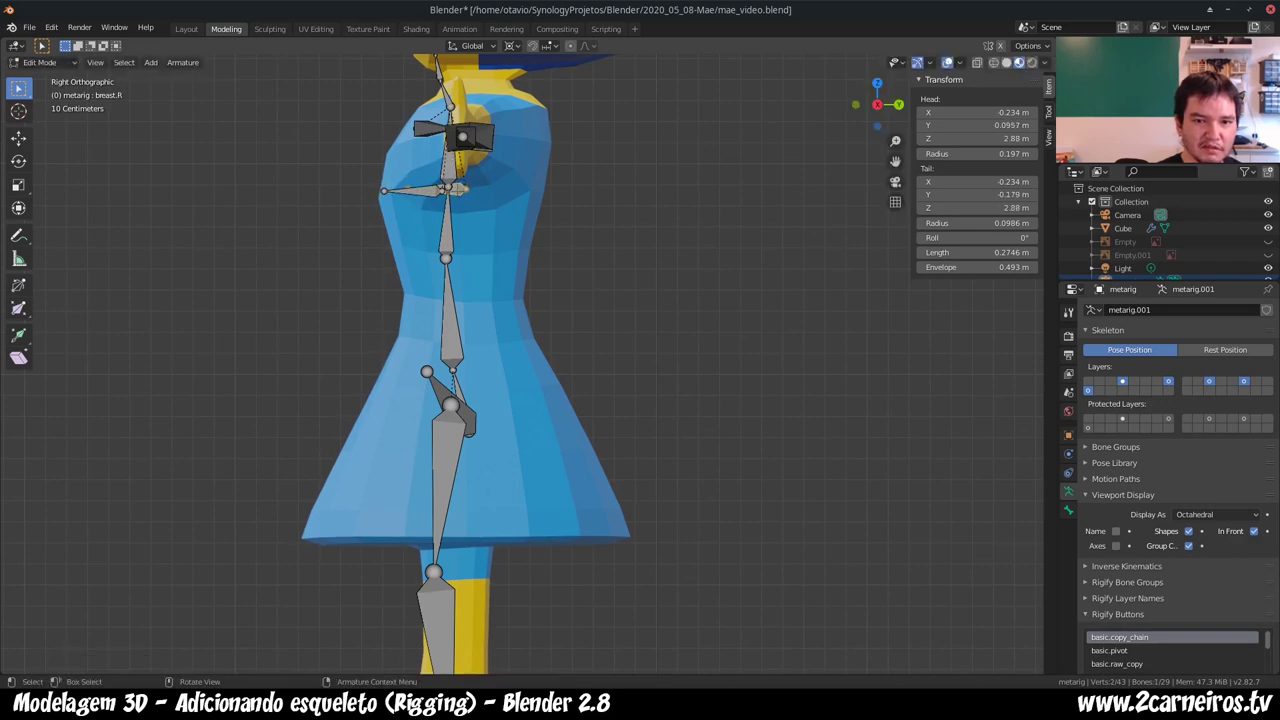
pyautogui.press('g')
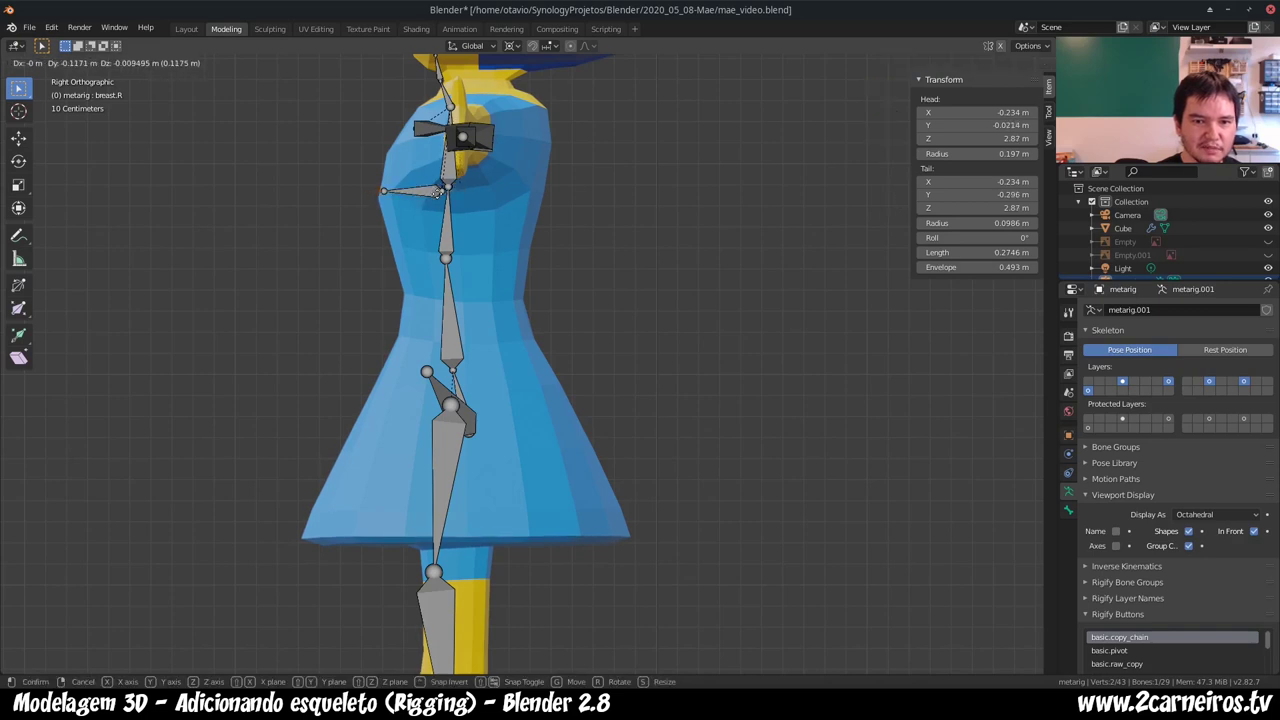
pyautogui.click(437, 193)
# - In front view, move breast.R and breast.L outward (breast.L head at X 0.392 m, Z 2.81 m)
pyautogui.press('KP_1')
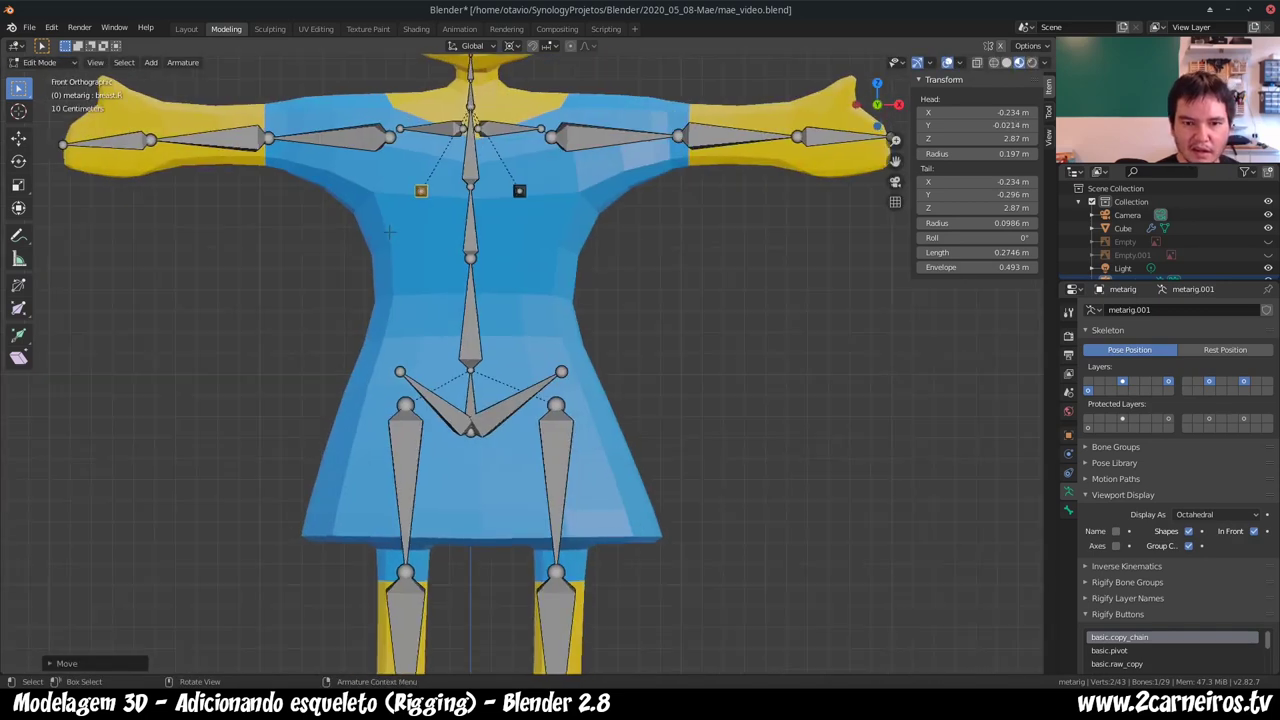
pyautogui.press('g')
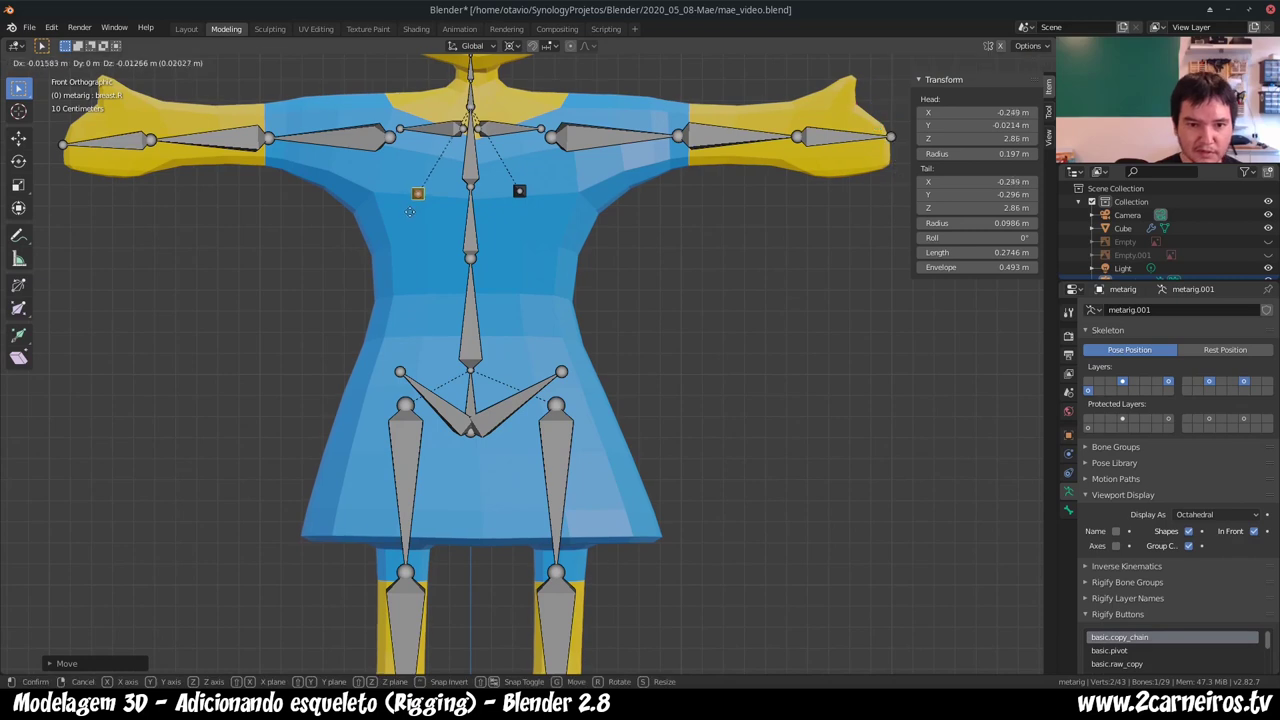
pyautogui.click(398, 217)
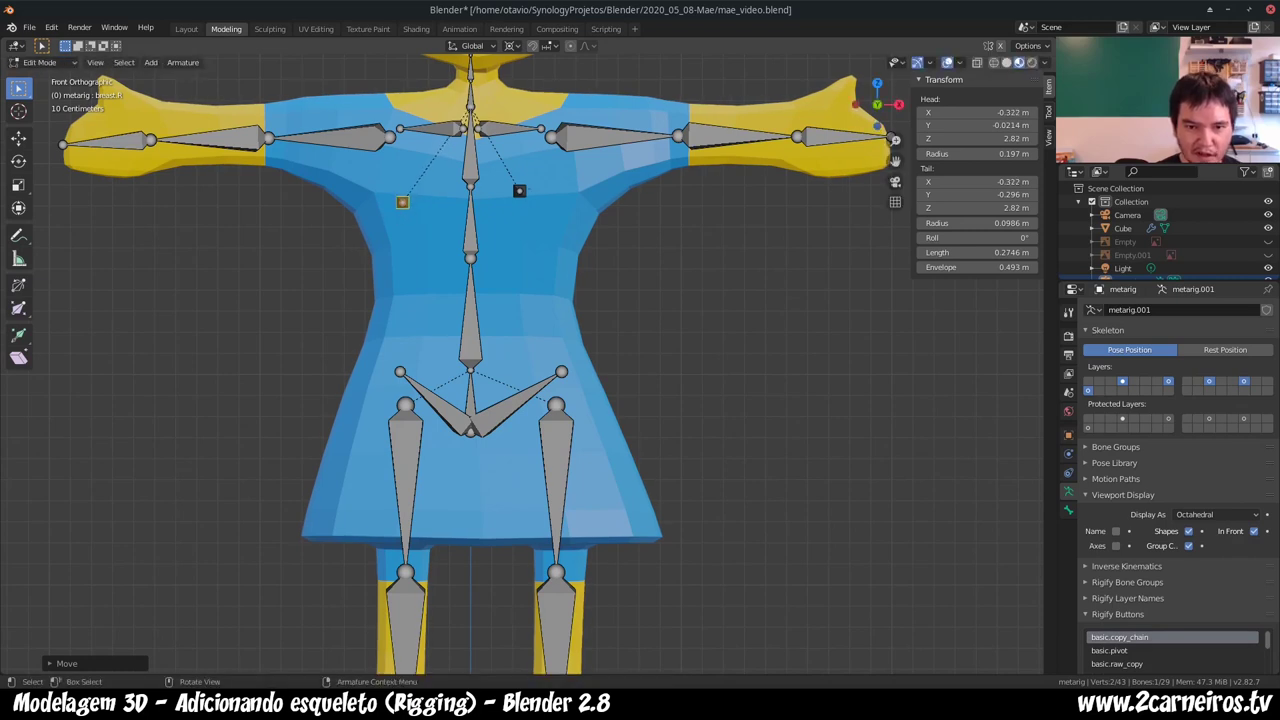
pyautogui.click(519, 190)
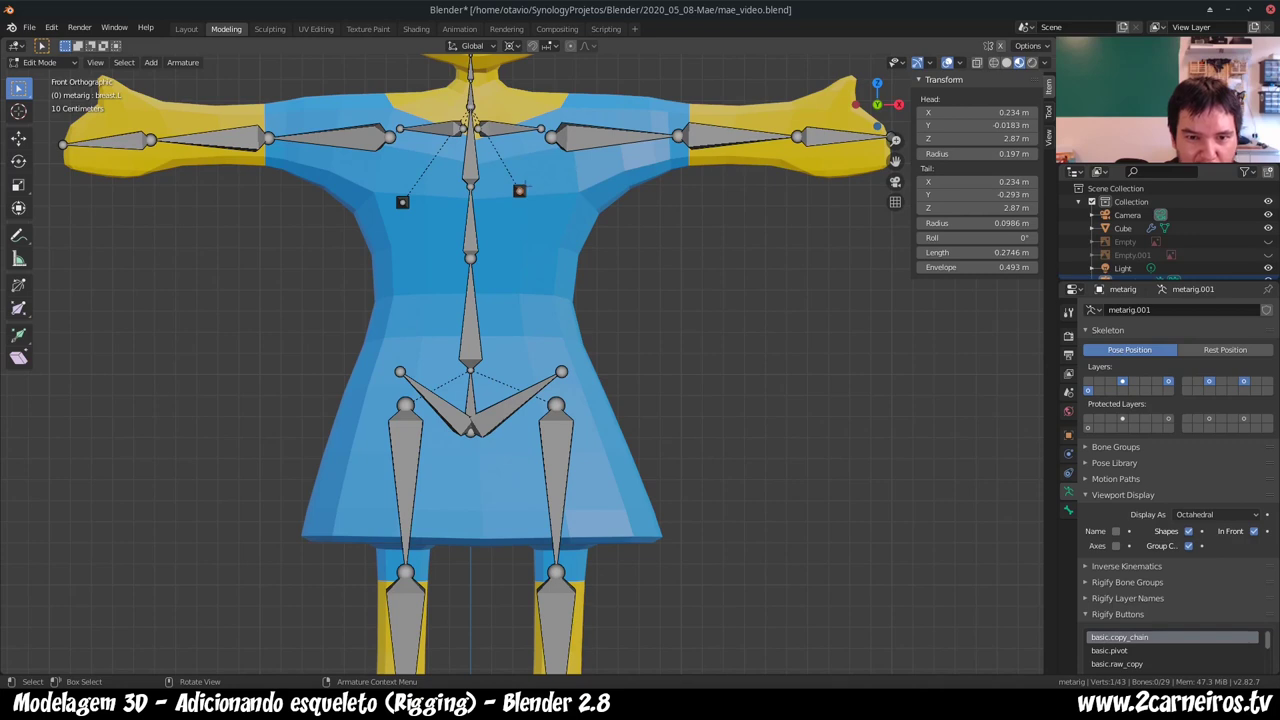
pyautogui.click(519, 190)
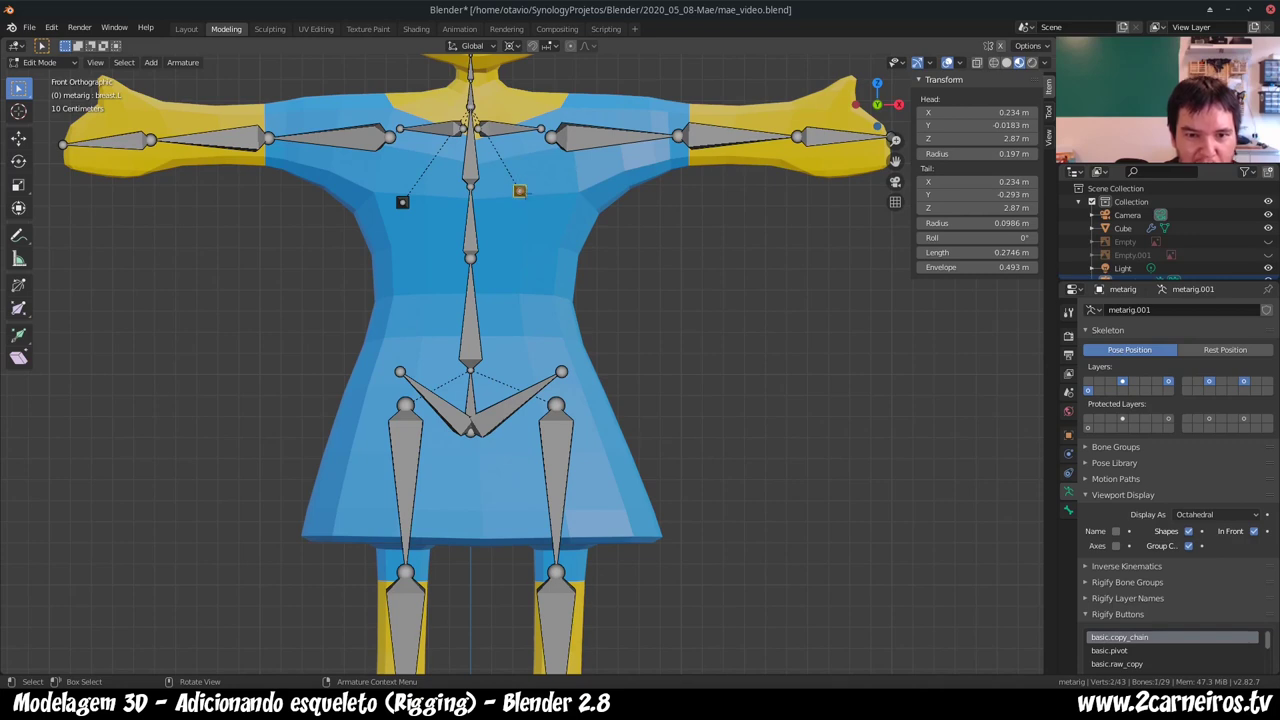
pyautogui.press('g')
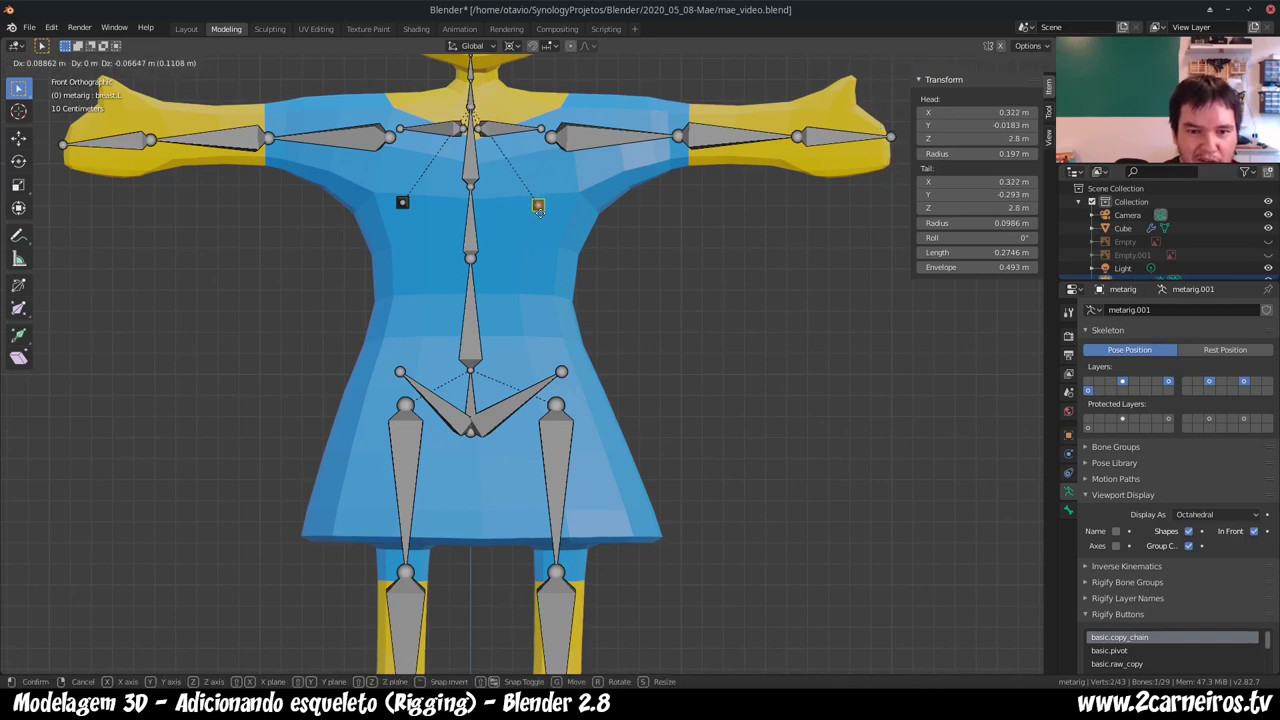
pyautogui.click(539, 206)
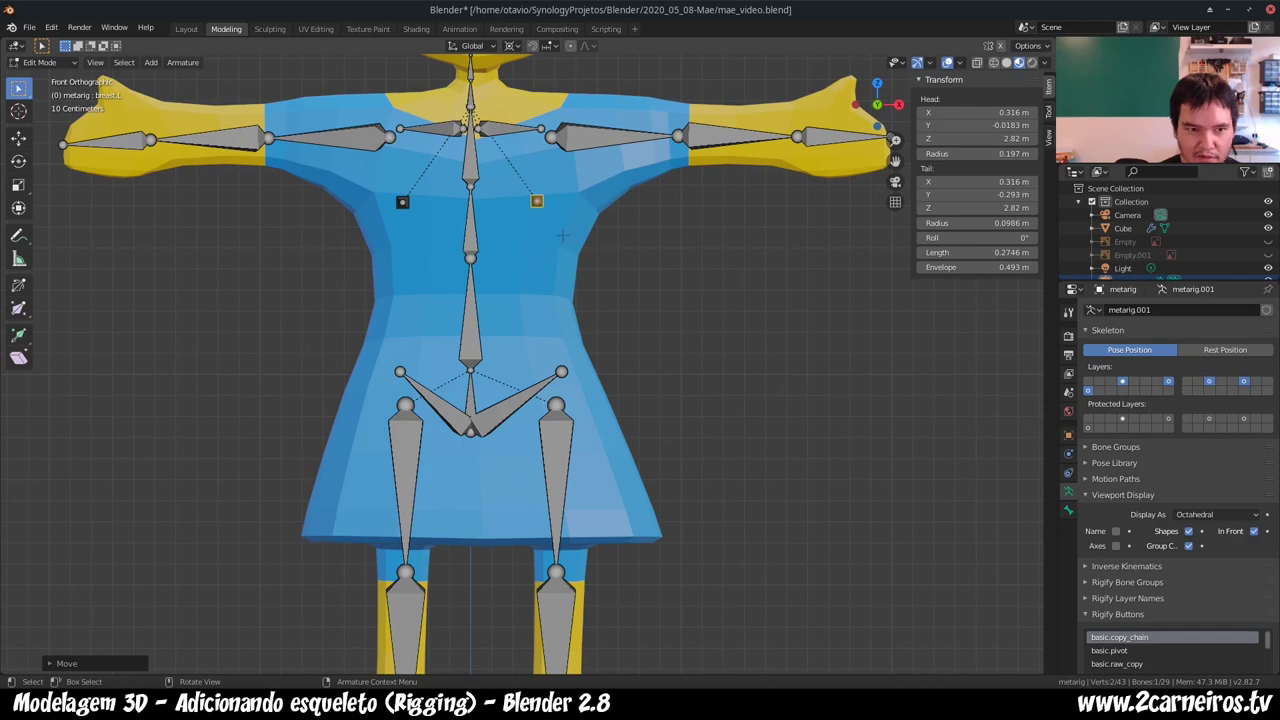
pyautogui.press('g')
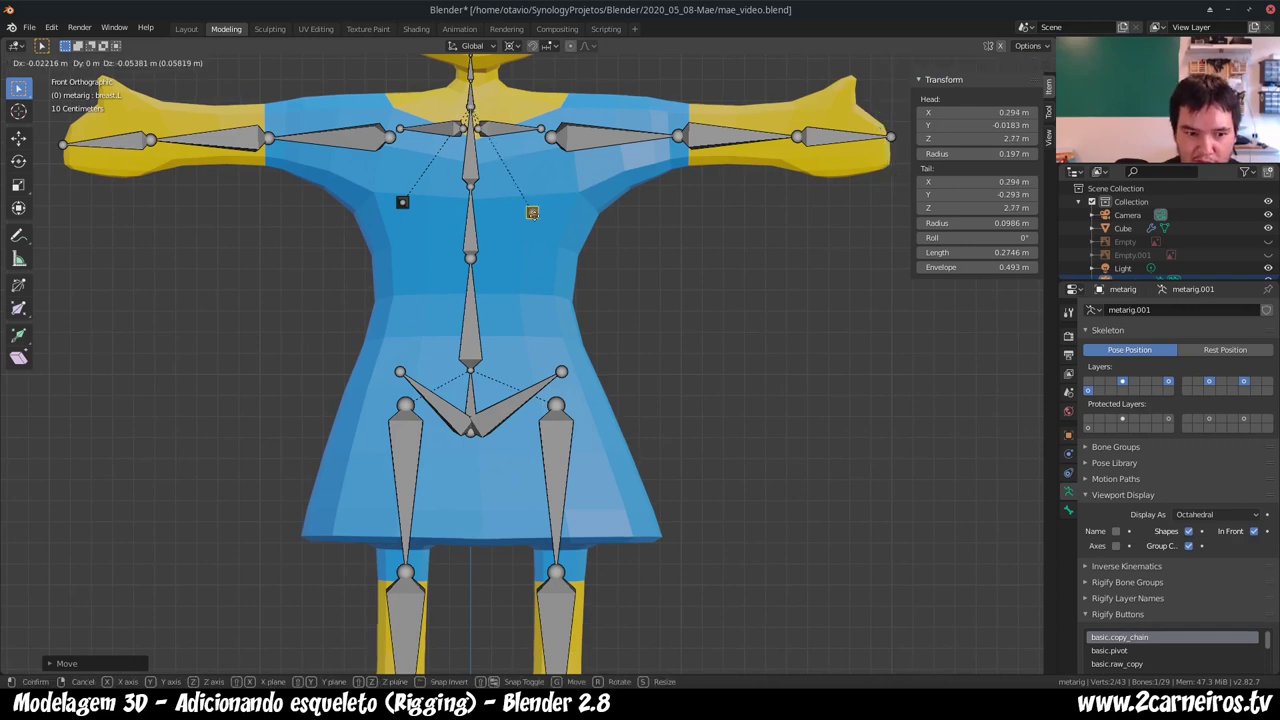
pyautogui.click(553, 204)
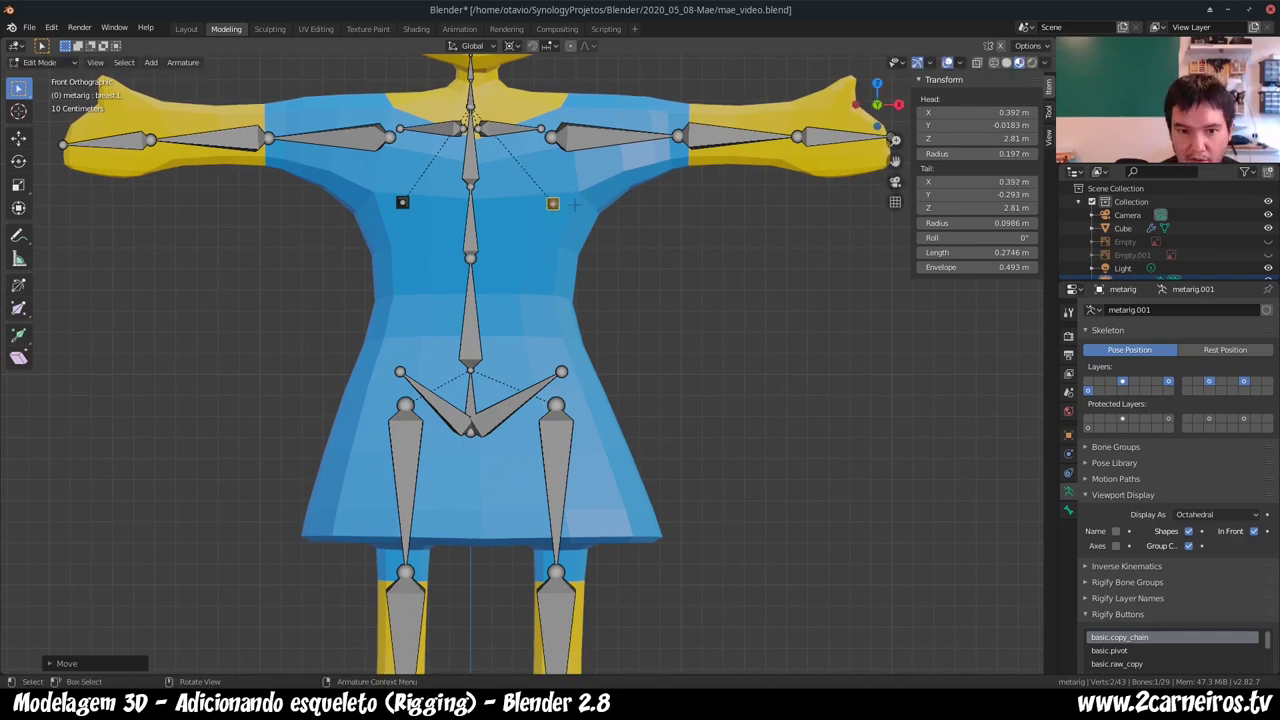
pyautogui.press('KP_3')
pyautogui.press('KP_1')
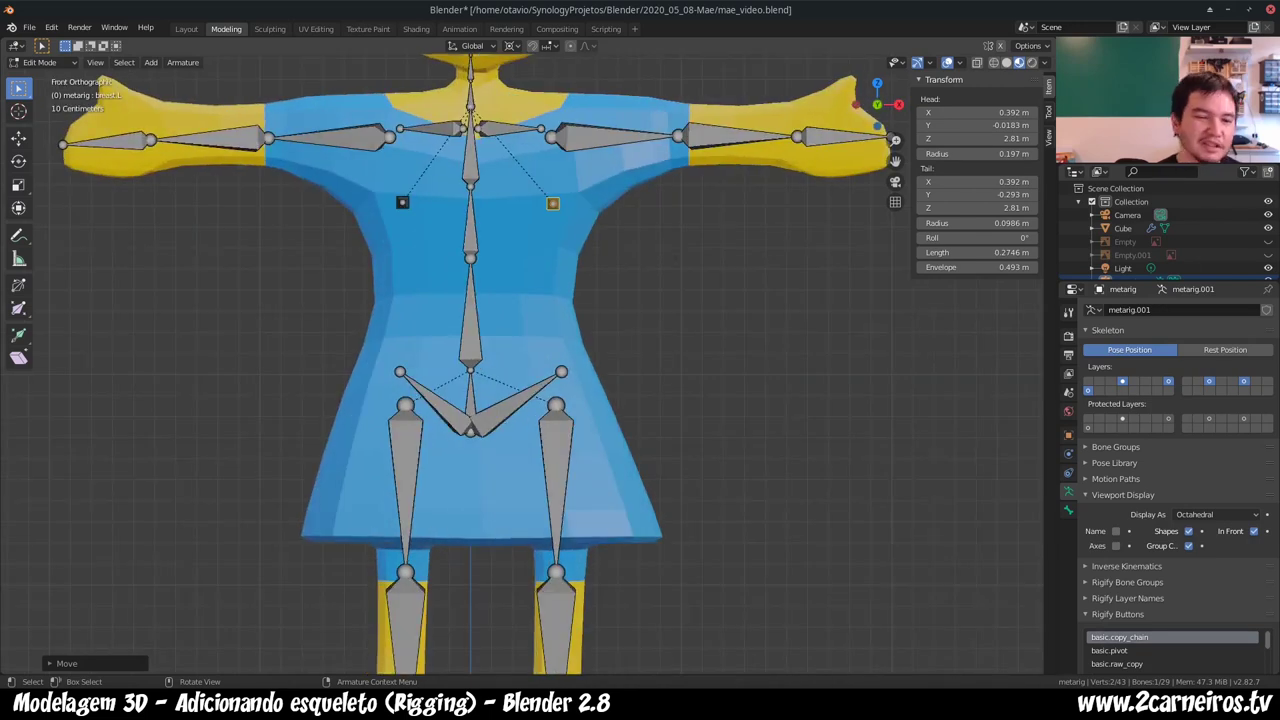
pyautogui.press('KP_3')
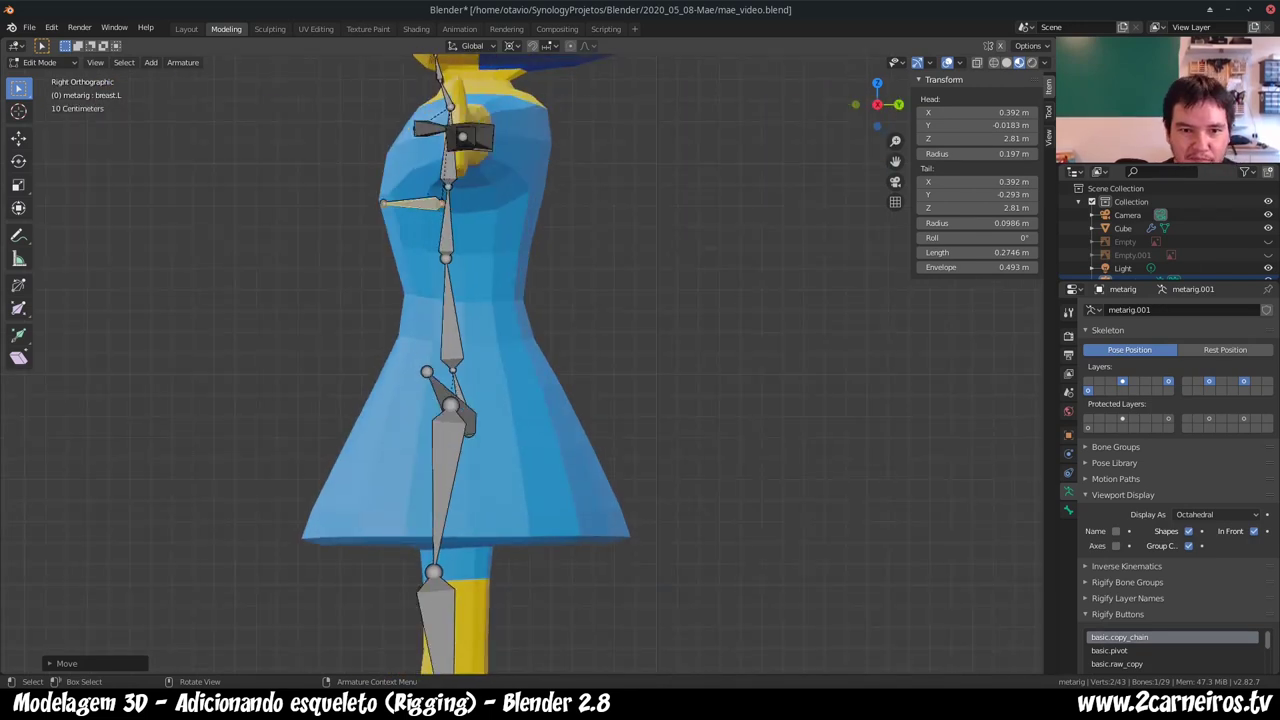
# - Compare the shoulder.L and shoulder.R bones in front and side views, ending with shoulder.R selected
pyautogui.keyDown('shift'); pyautogui.moveTo(541, 125); pyautogui.dragTo(629, 318, button='middle'); pyautogui.keyUp('shift')
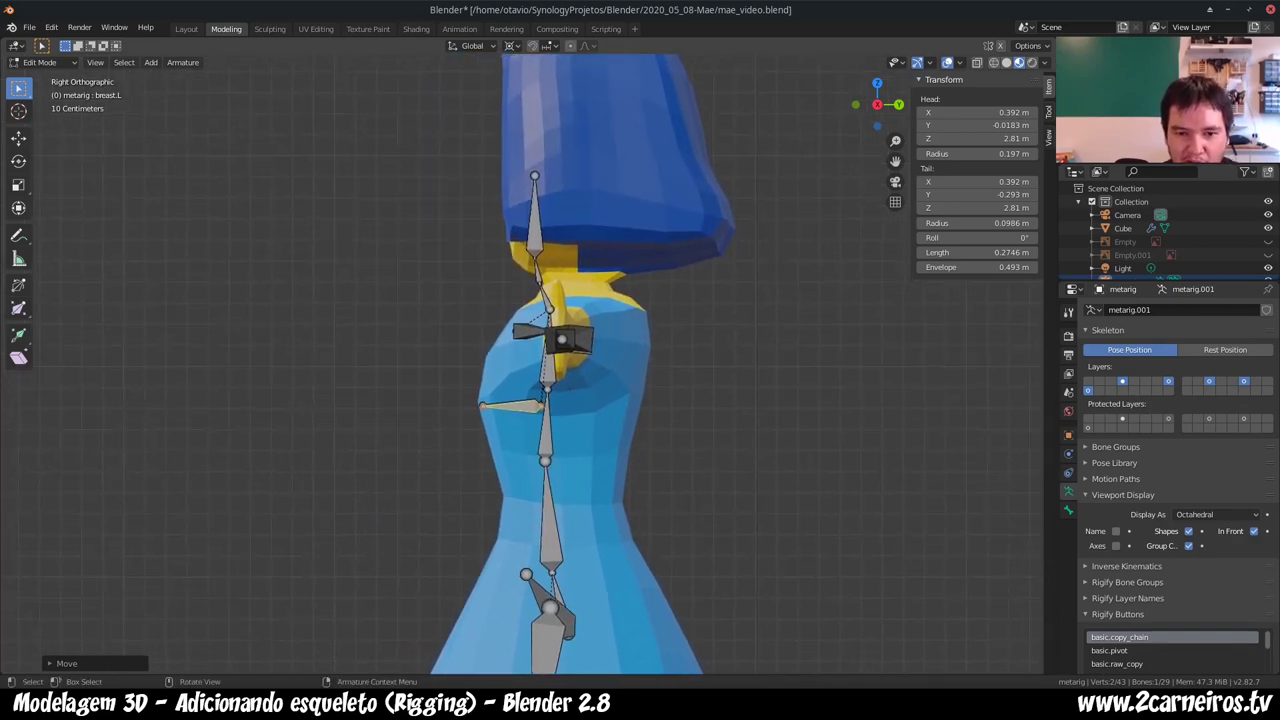
pyautogui.click(527, 331)
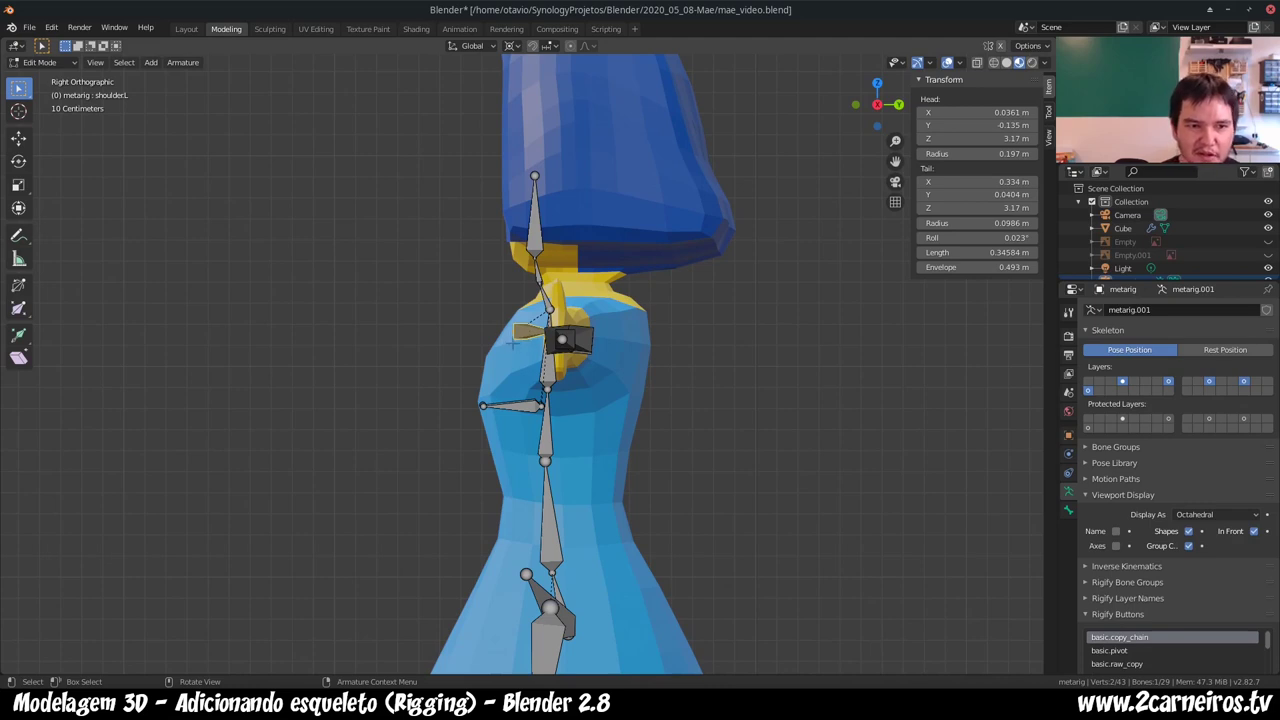
pyautogui.press('KP_1')
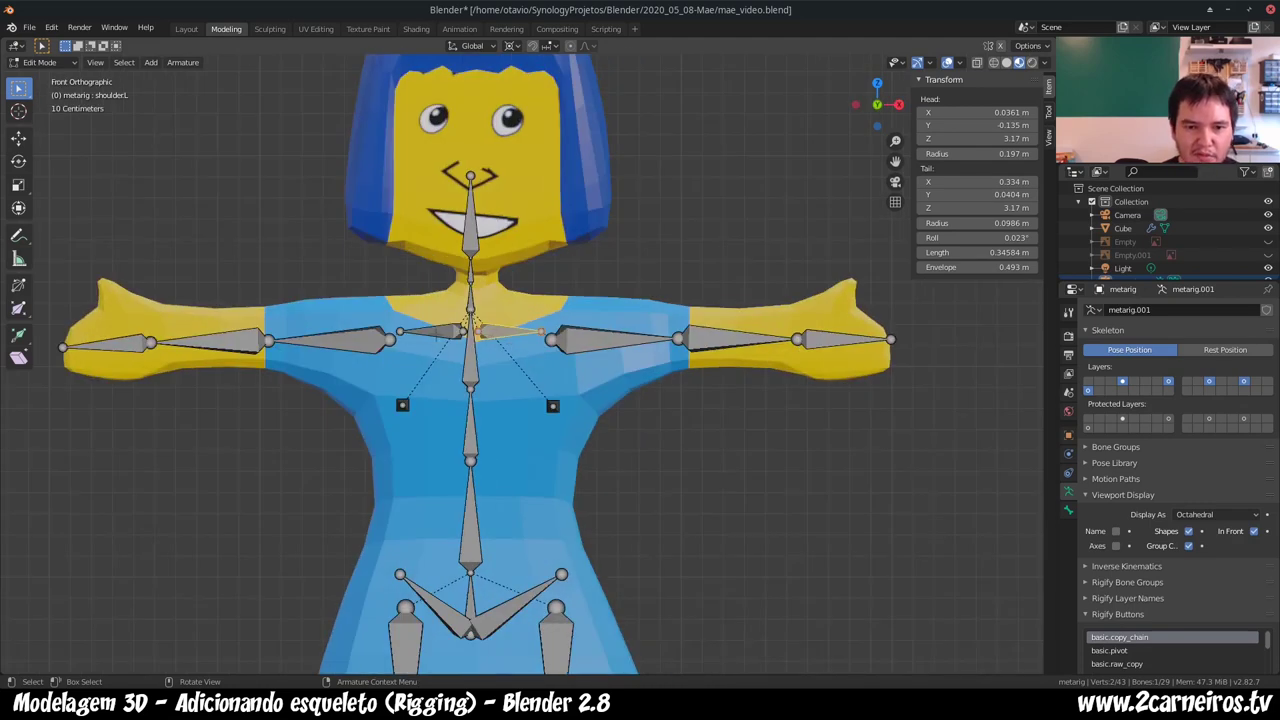
pyautogui.click(430, 333)
pyautogui.press('KP_3')
pyautogui.click(528, 330)
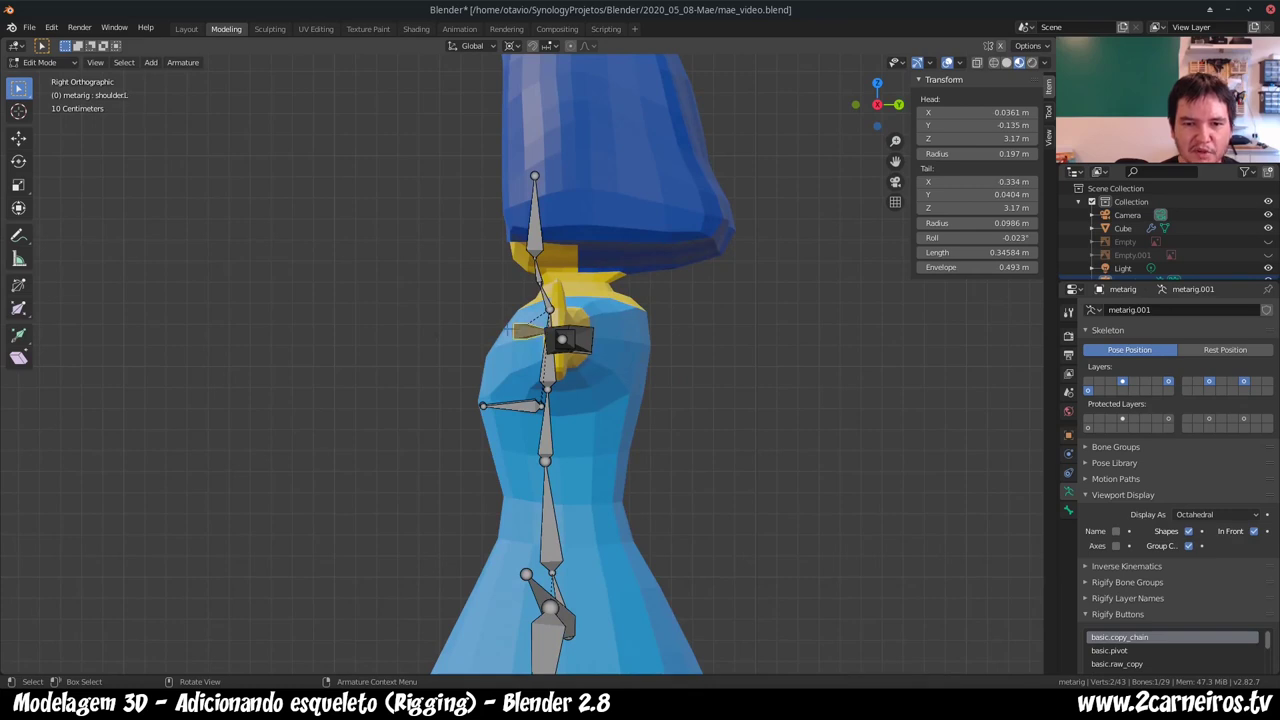
pyautogui.press('KP_1')
pyautogui.click(430, 333)
pyautogui.press('KP_3')
pyautogui.press('KP_1')
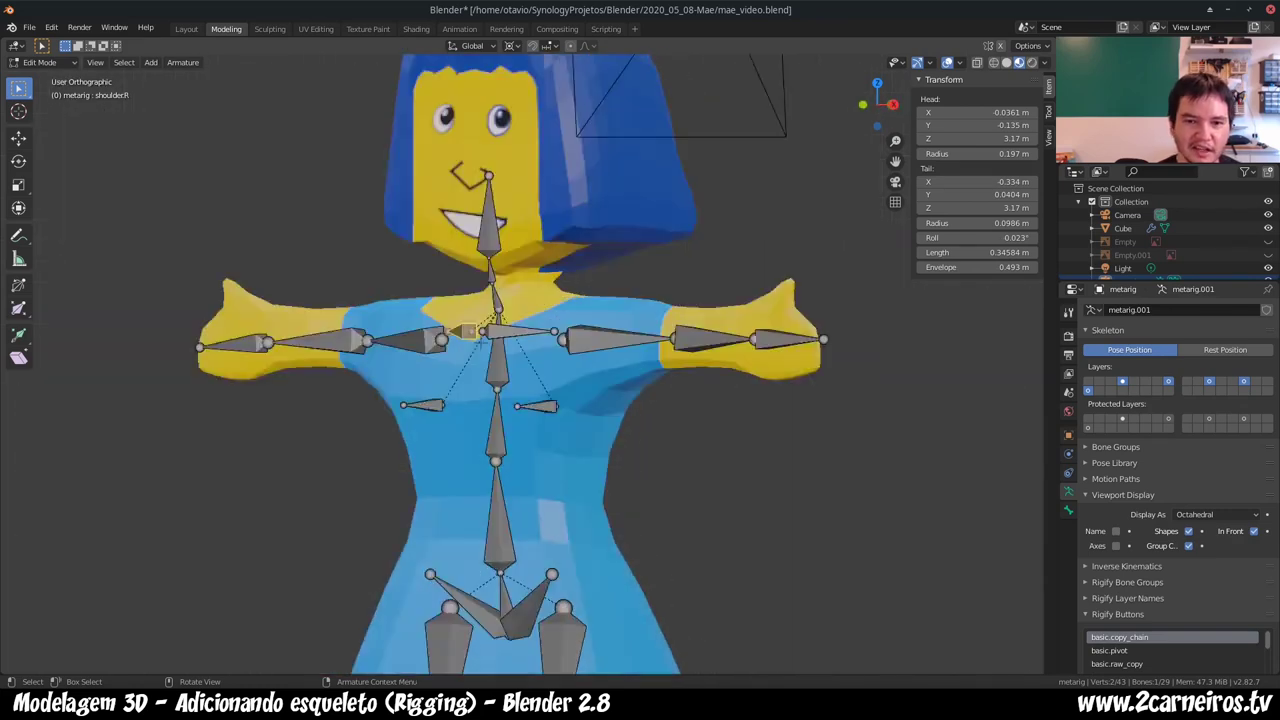
pyautogui.click(520, 332)
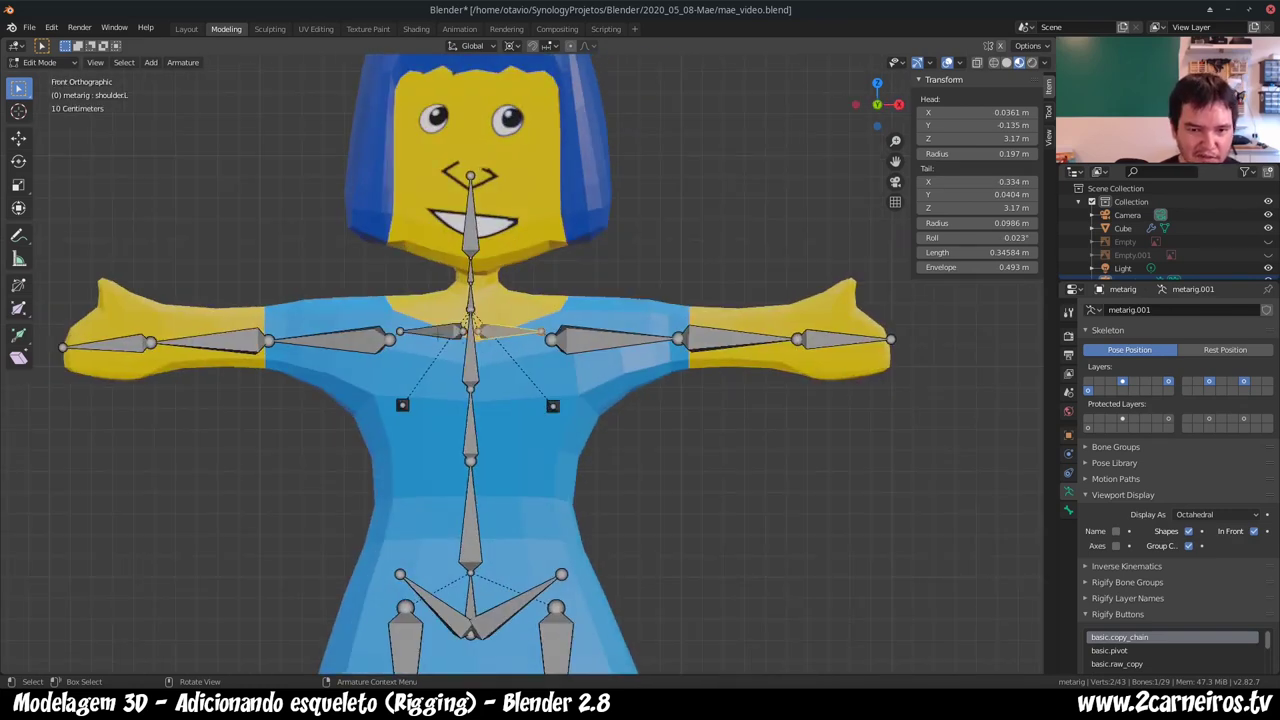
pyautogui.click(432, 333)
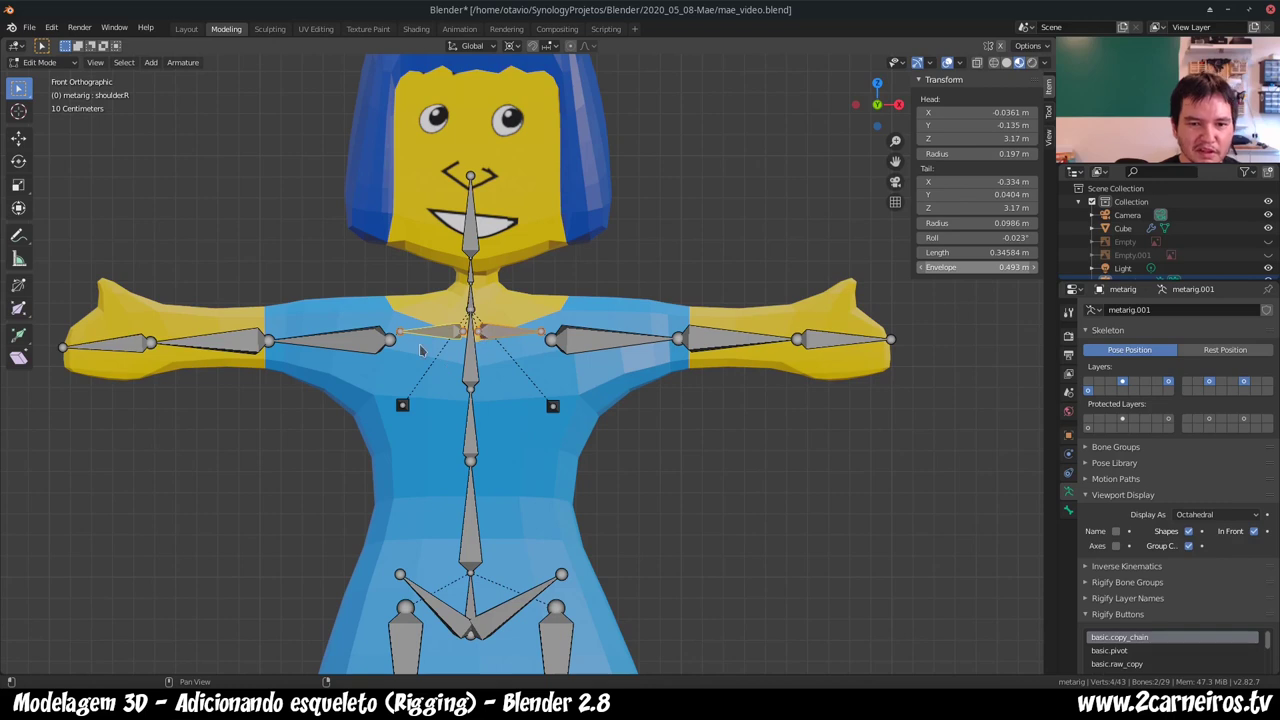
# - Move shoulder.R into the shoulder (head Y 0.125 m, Z 3.29 m) and return to Object Mode
pyautogui.press('KP_3')
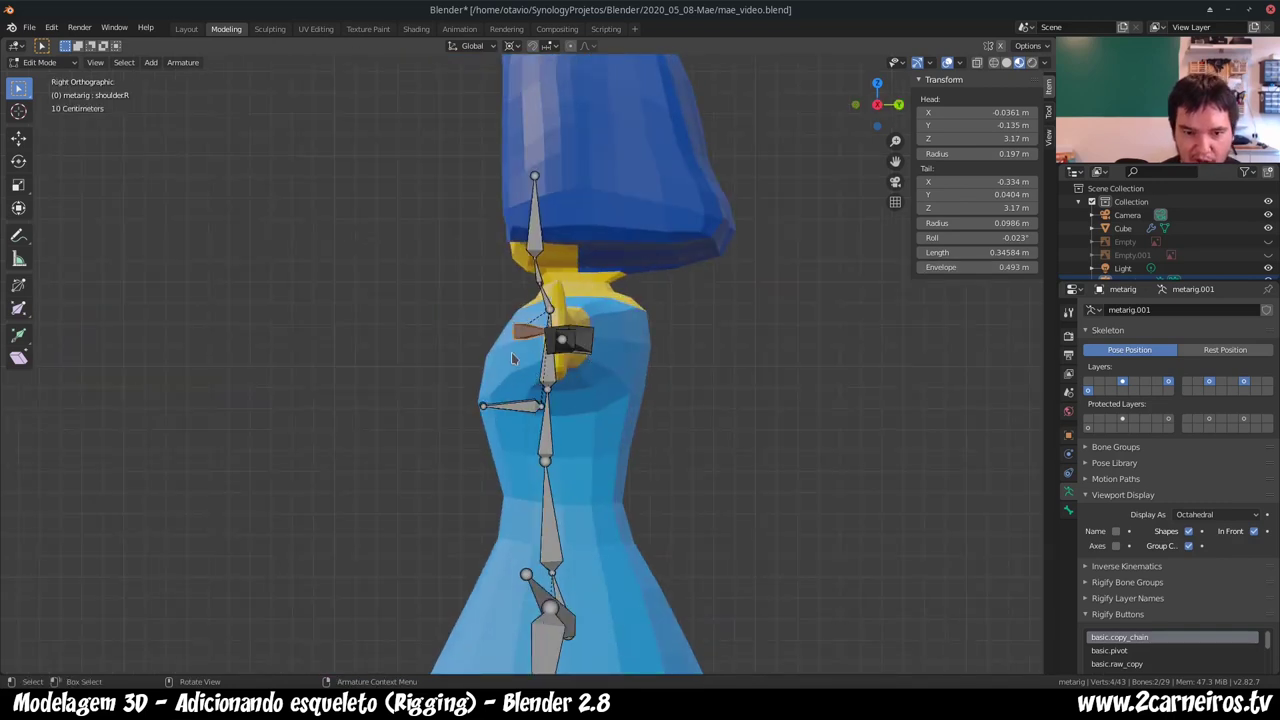
pyautogui.press('g')
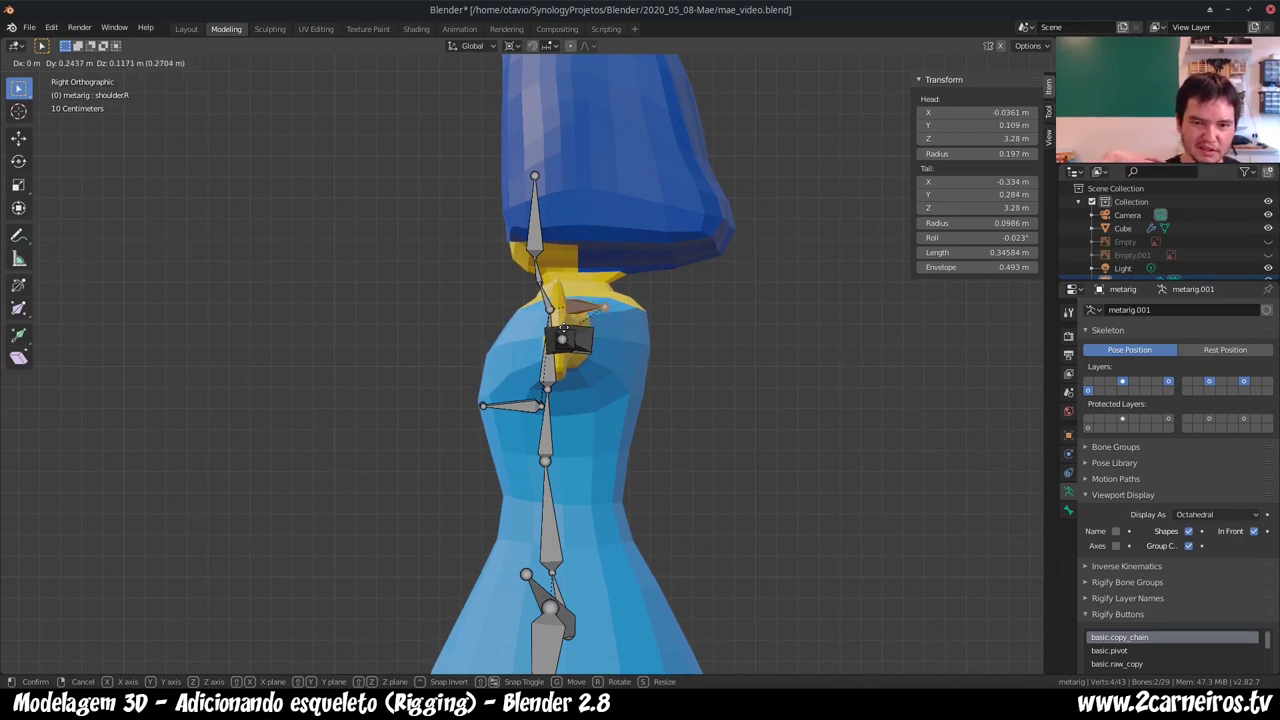
pyautogui.click(566, 332)
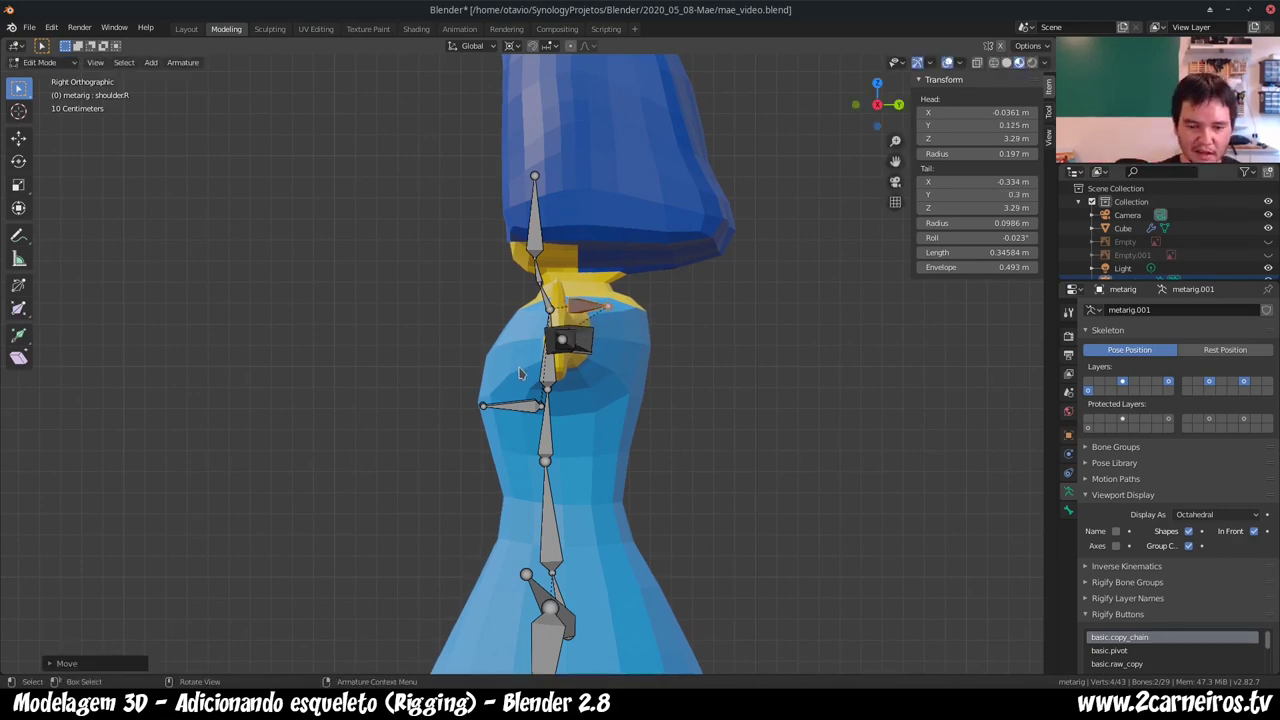
pyautogui.press('Tab')
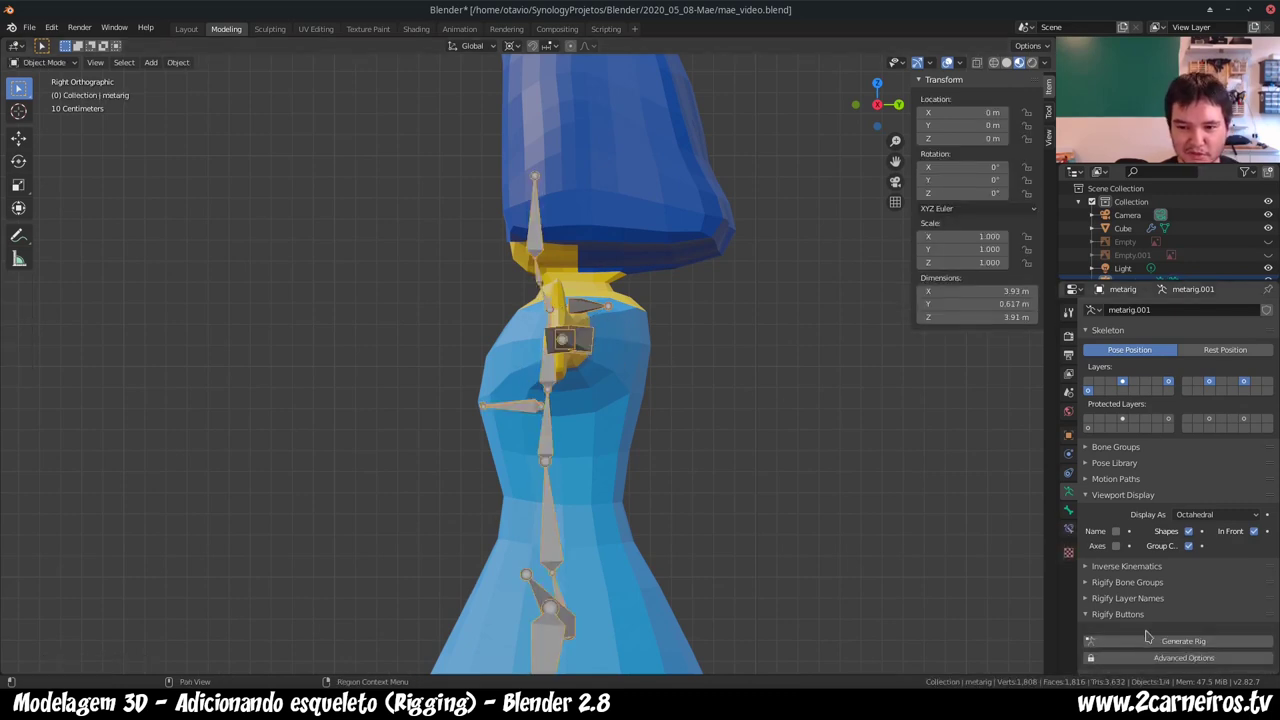
# - Test-generate the Rigify rig, undo it, and go back into the metarig's Edit Mode
pyautogui.click(1154, 641)
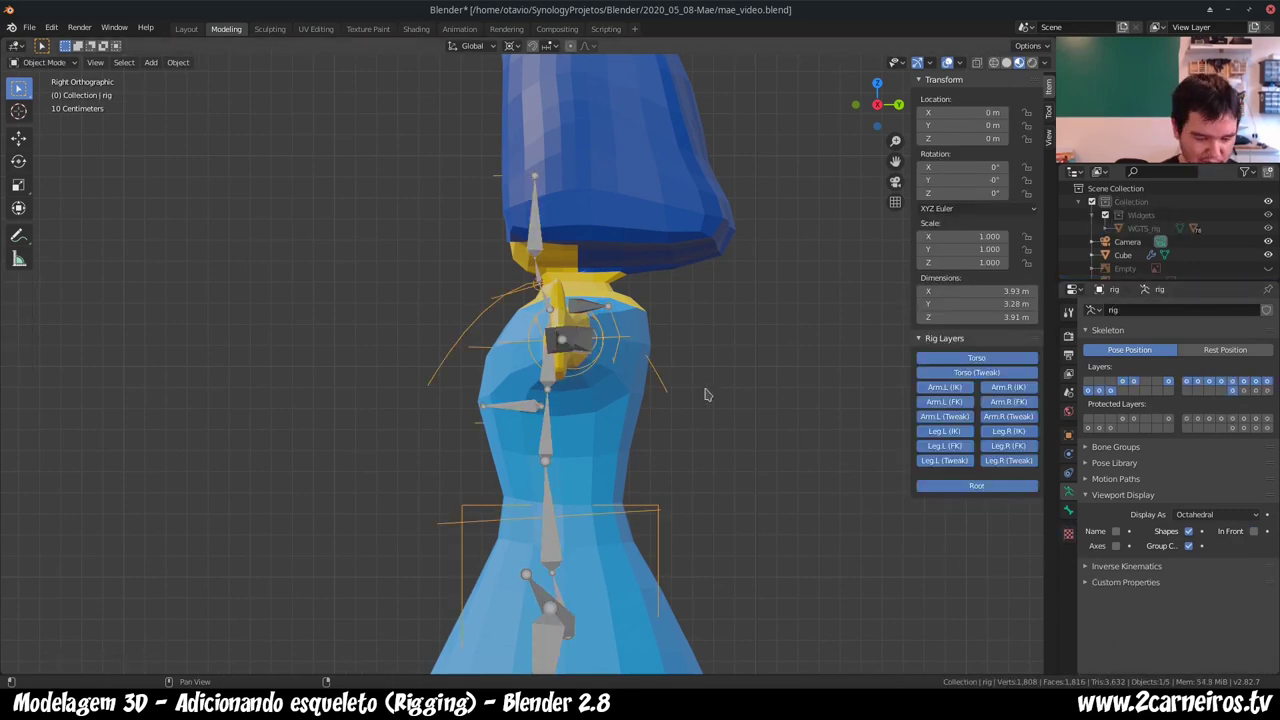
pyautogui.hotkey('ctrl', 'z')
pyautogui.press('Tab')
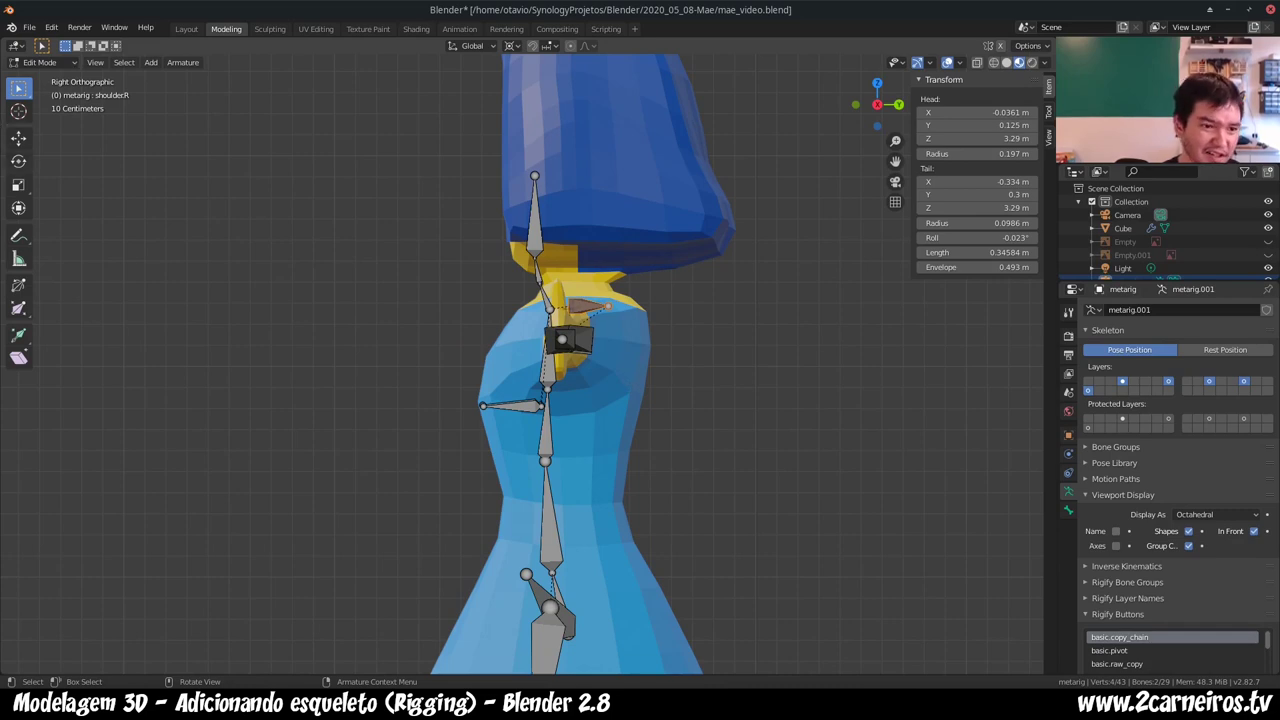
# - In Right view, move the spine.004 neck bone up and back (head Y 0.208 m, Z 3.32 m)
pyautogui.click(544, 295)
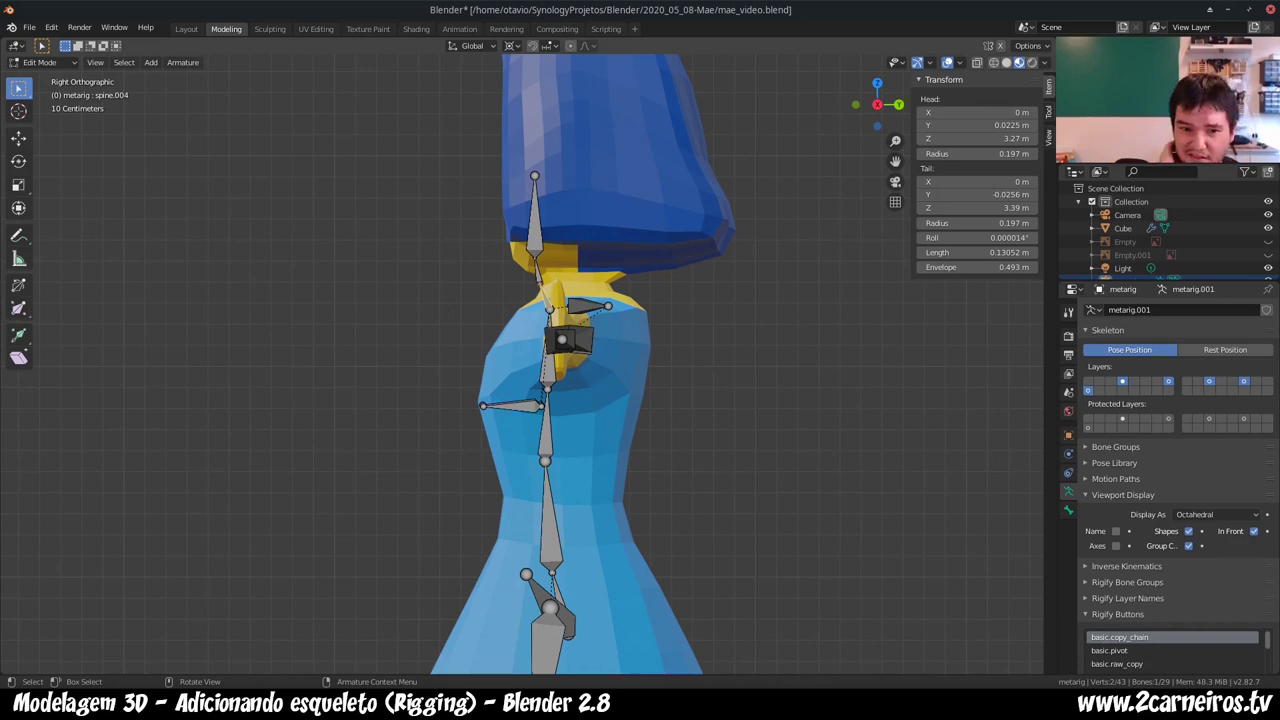
pyautogui.moveTo(560, 300); pyautogui.dragTo(493, 294, button='middle')
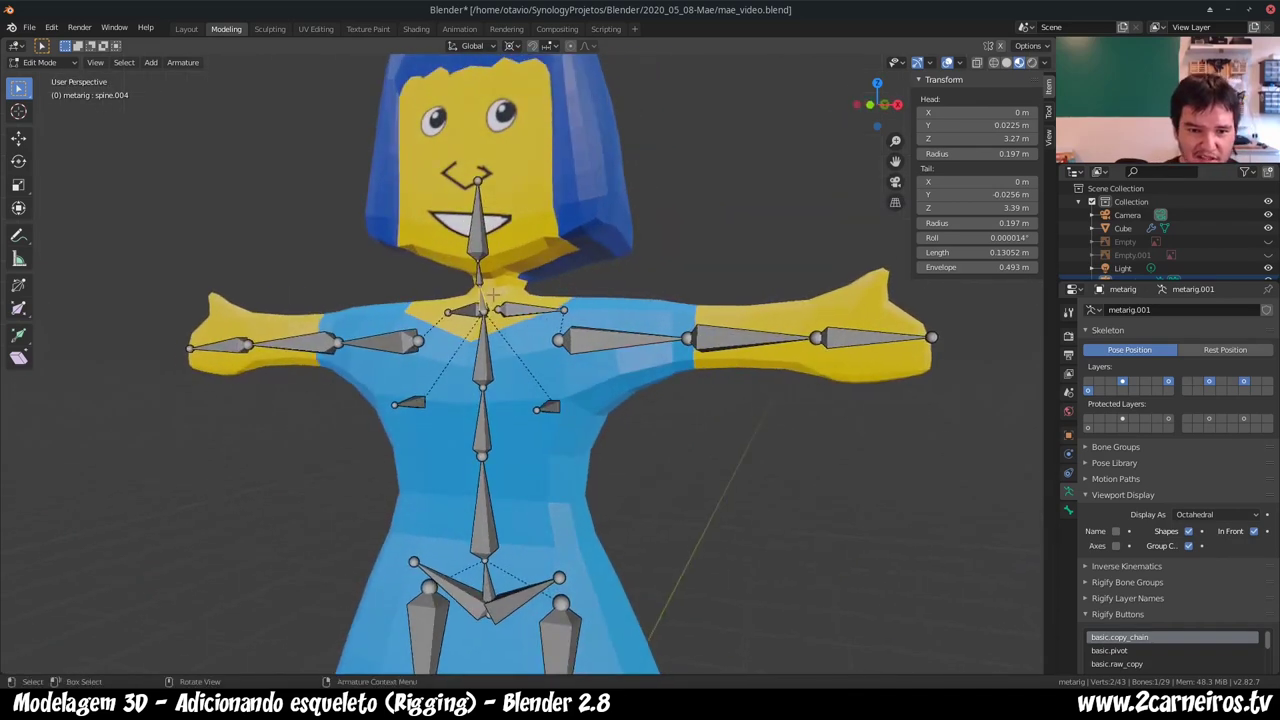
pyautogui.scroll(3, 494, 294)
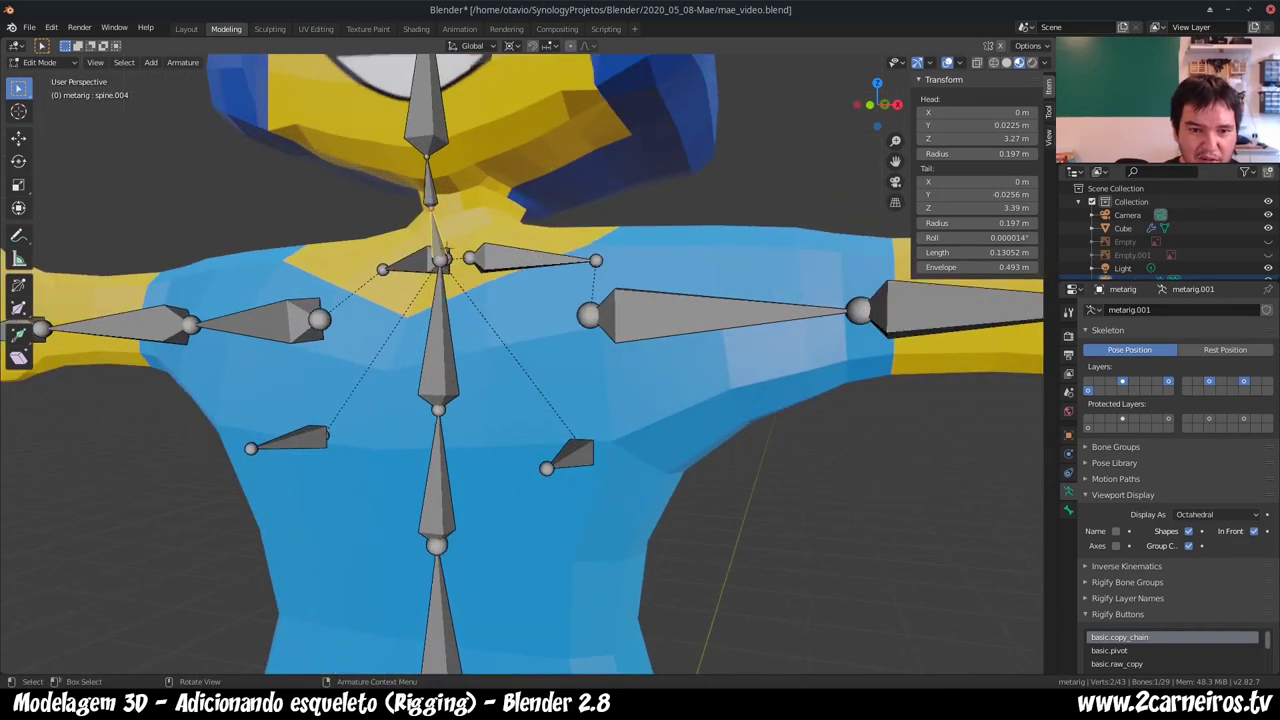
pyautogui.press('KP_3')
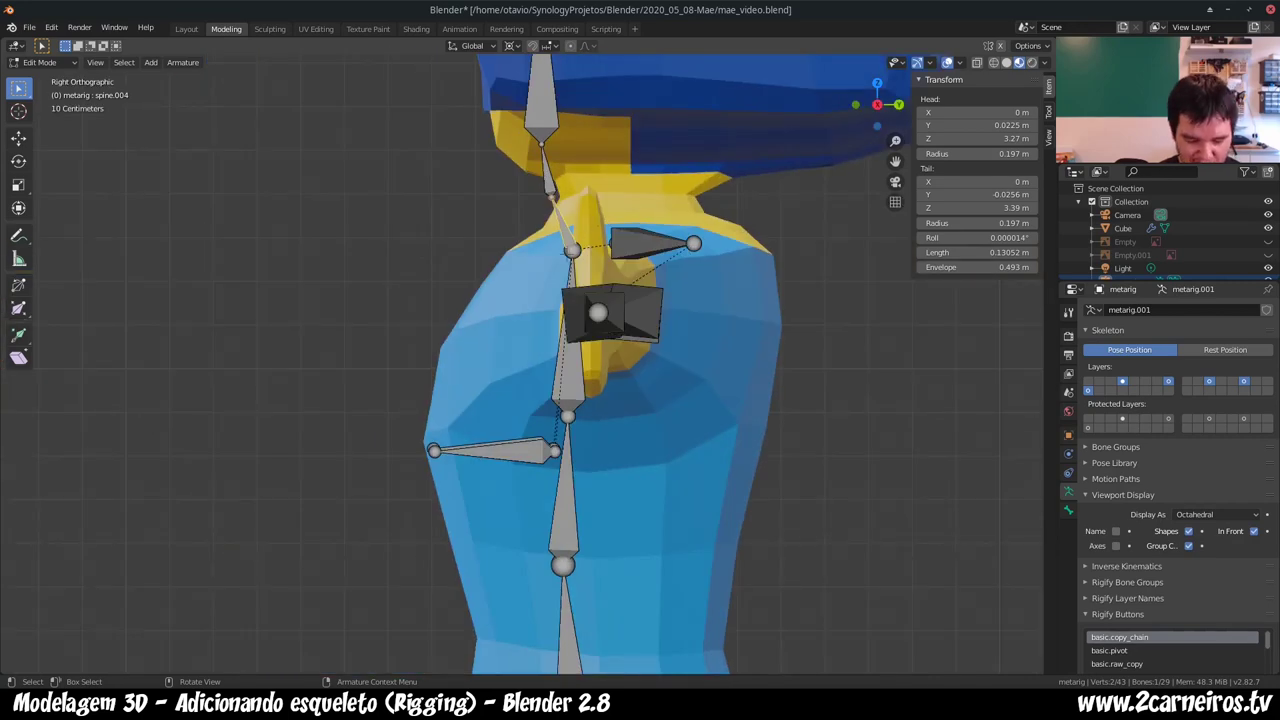
pyautogui.press('g')
pyautogui.click(628, 180)
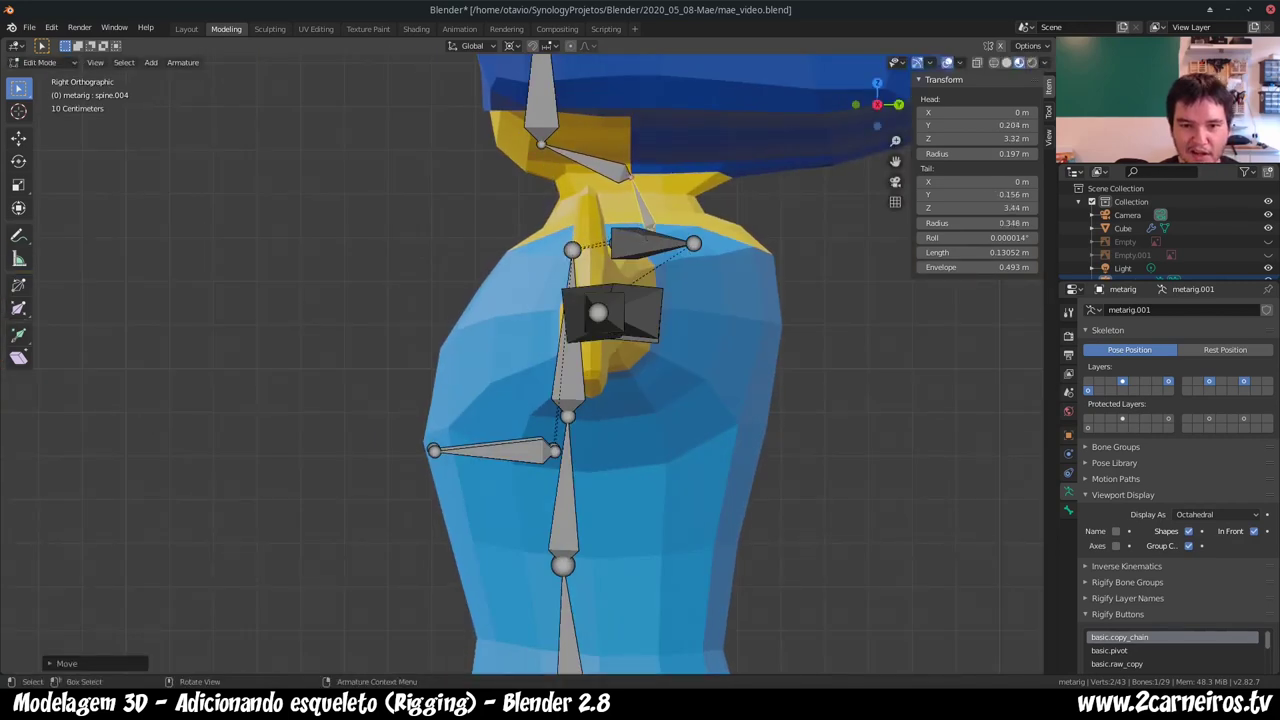
# - After the rig generation fails, undo and return spine.004 to head Y 0.0225 m, Z 3.27 m
pyautogui.press('Tab')
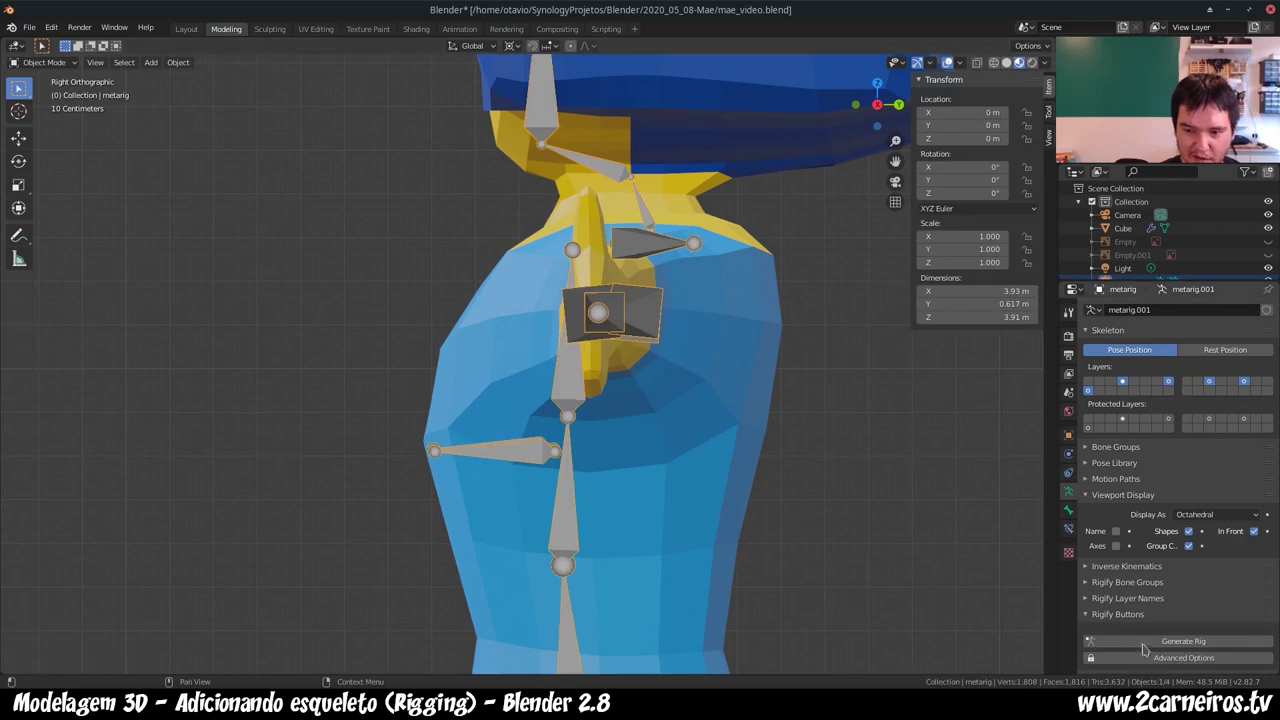
pyautogui.click(1165, 641)
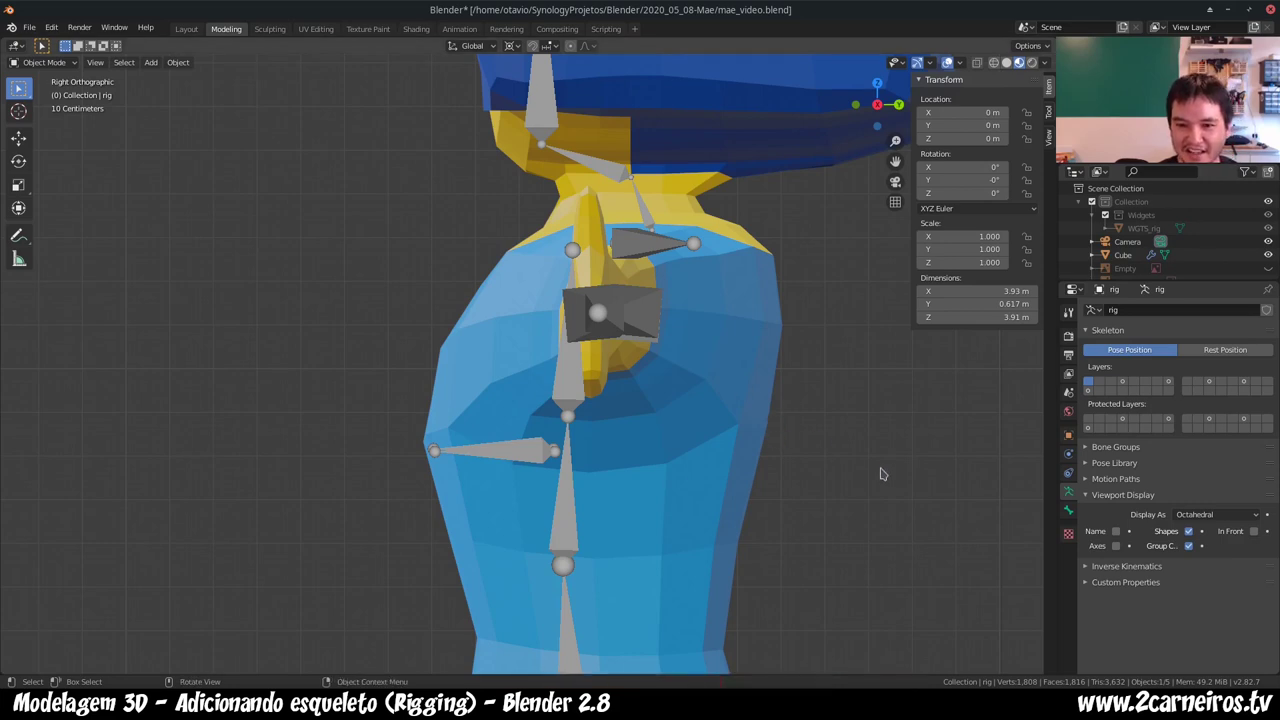
pyautogui.hotkey('ctrl', 'z')
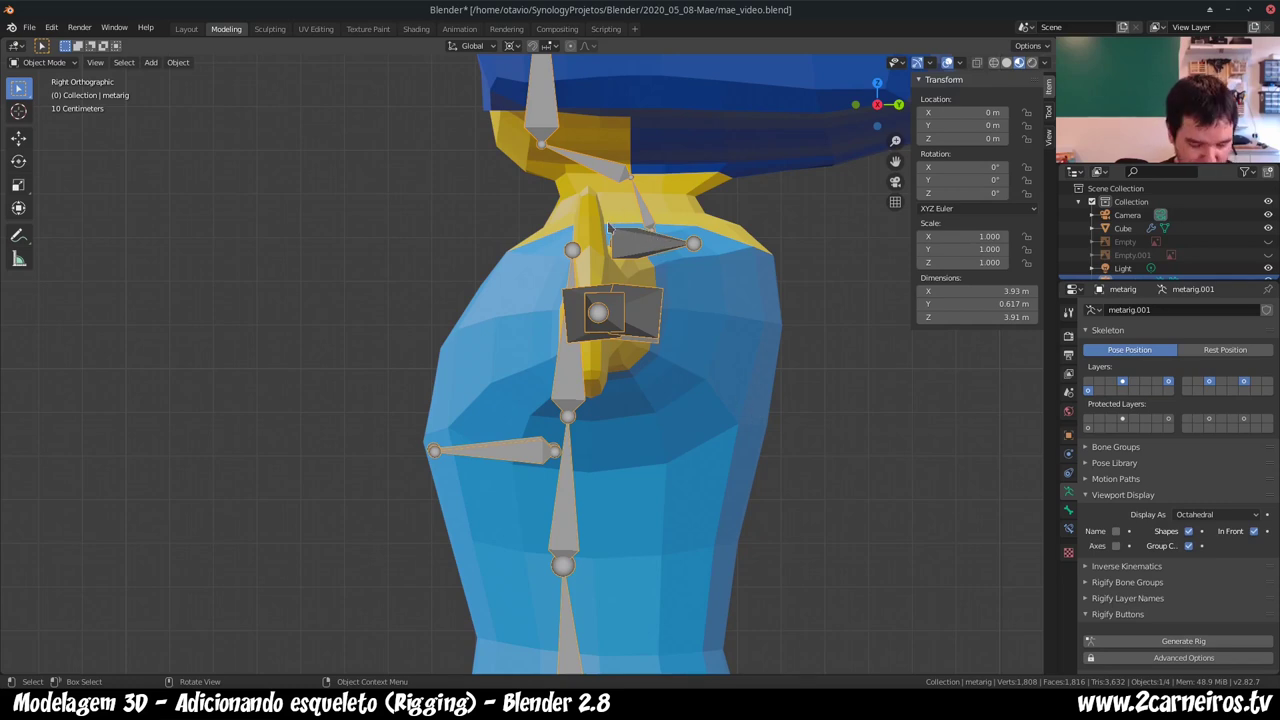
pyautogui.press('Tab')
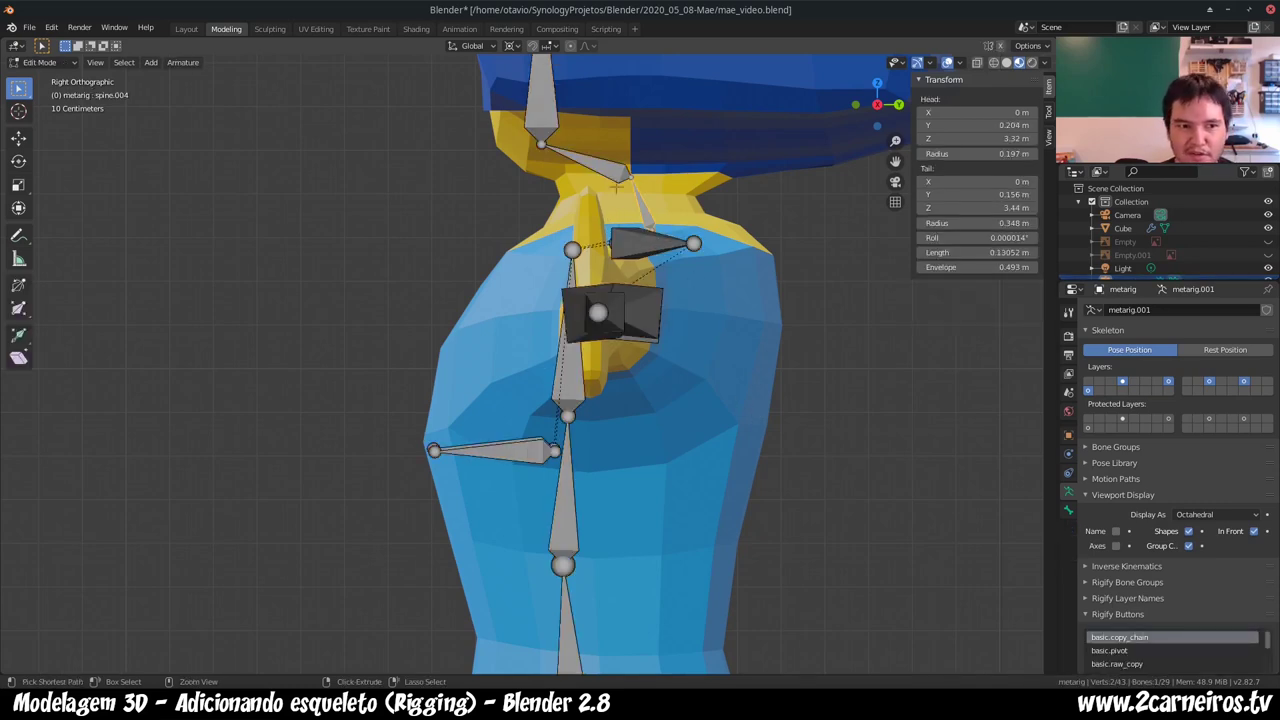
pyautogui.press('g')
pyautogui.click(566, 218)
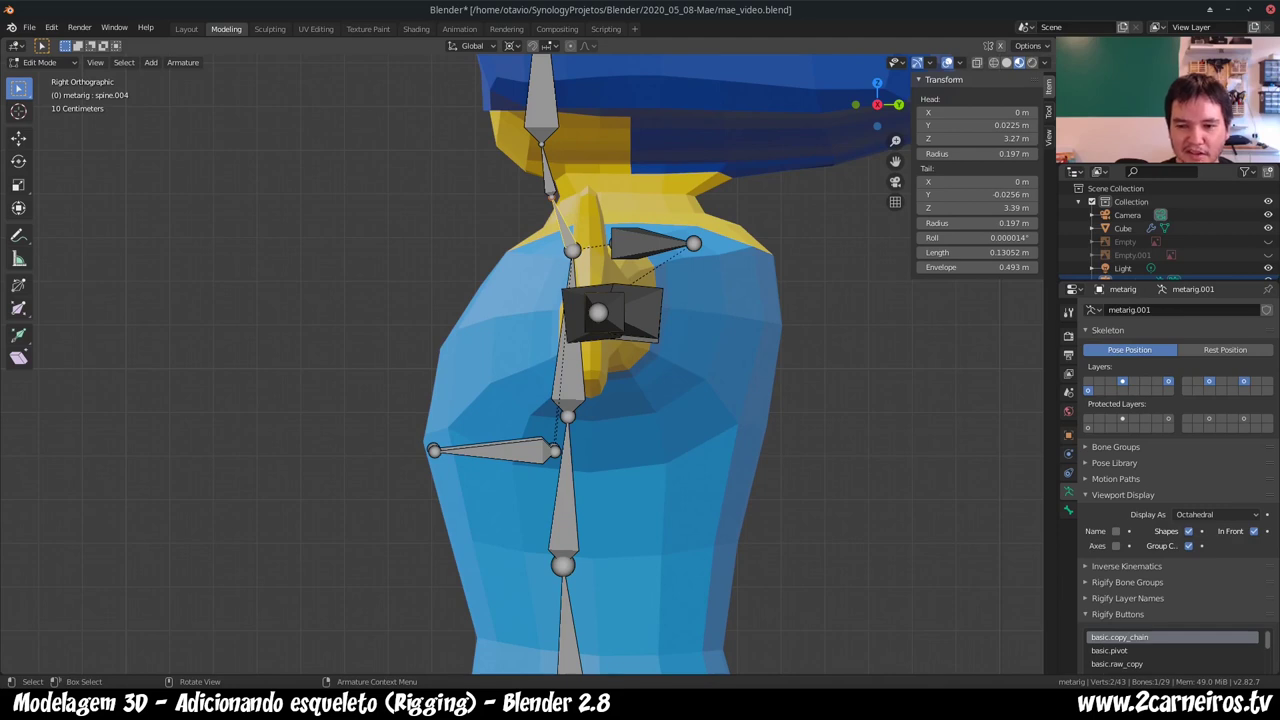
# - Generate the Rigify control rig successfully, then undo it to discard the test rig
pyautogui.press('Tab')
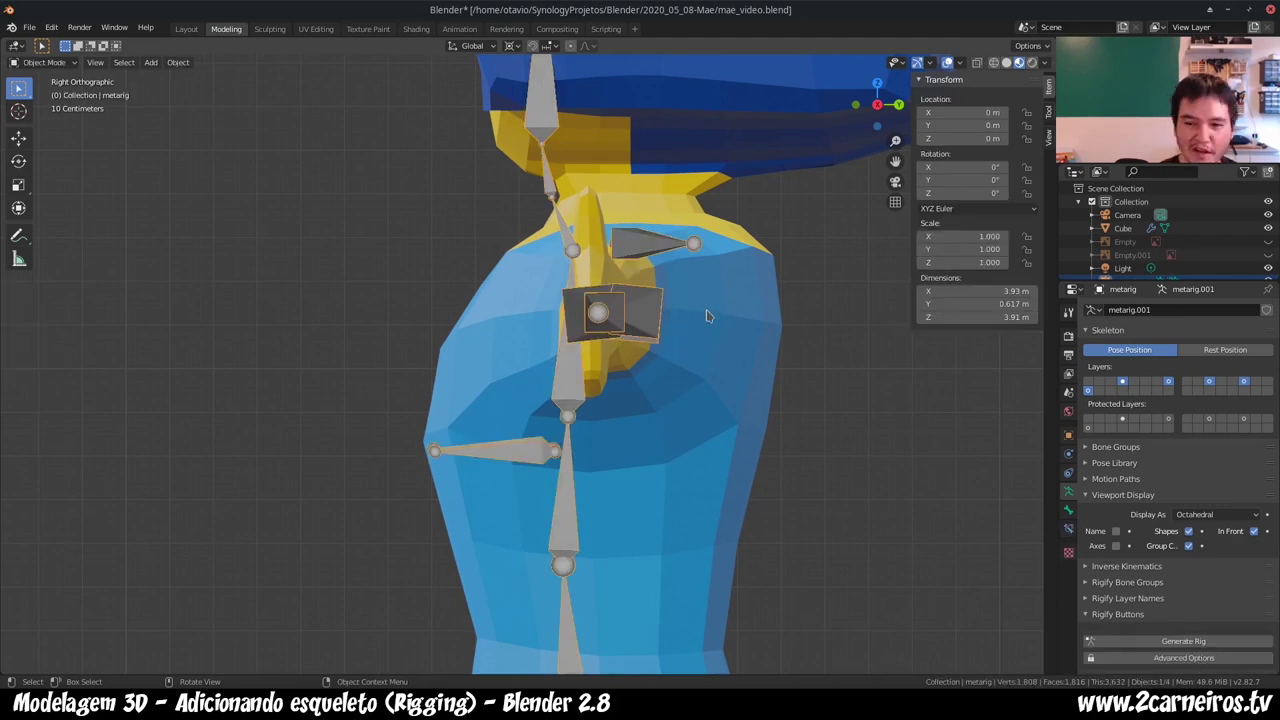
pyautogui.click(1240, 651)
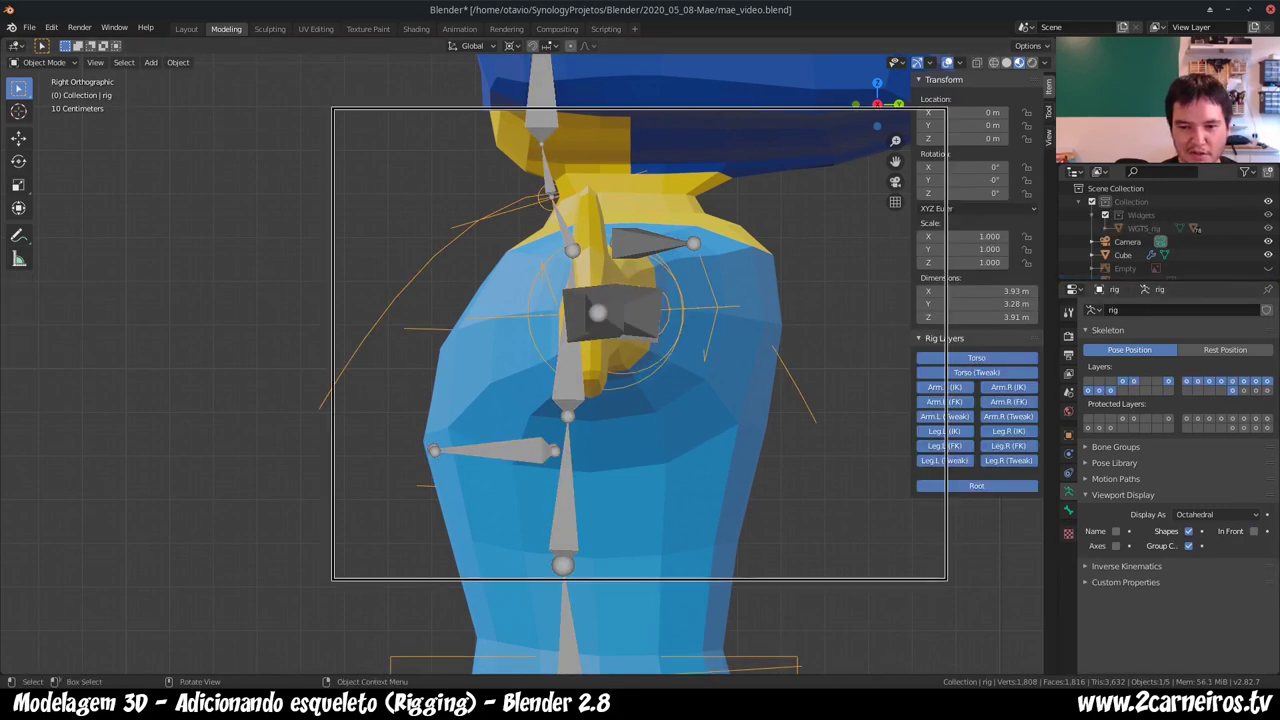
pyautogui.hotkey('ctrl', 'z')
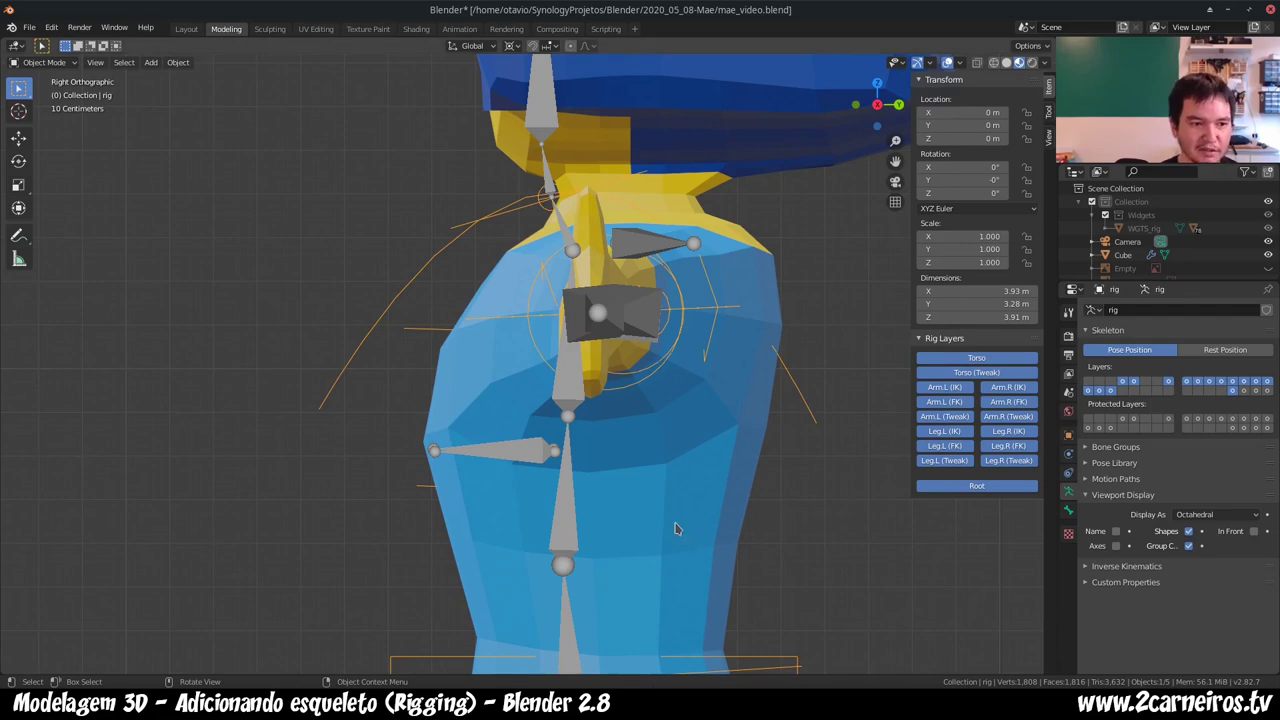
pyautogui.moveTo(452, 258)
pyautogui.mouseDown(button='middle')
pyautogui.moveTo(508, 285)
pyautogui.moveTo(455, 248)
pyautogui.mouseUp(button='middle')
# - Frame the character in front view and open the metarig's bones in Edit Mode
pyautogui.press('KP_1')
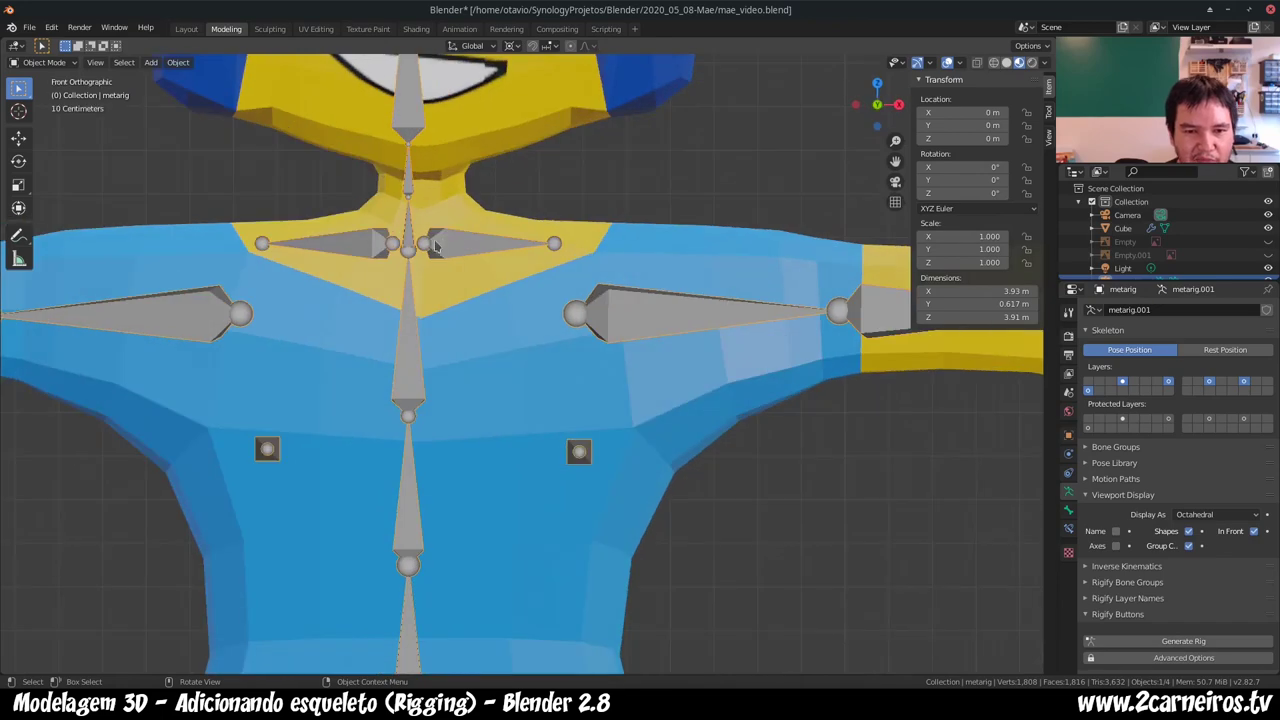
pyautogui.press('KP_3')
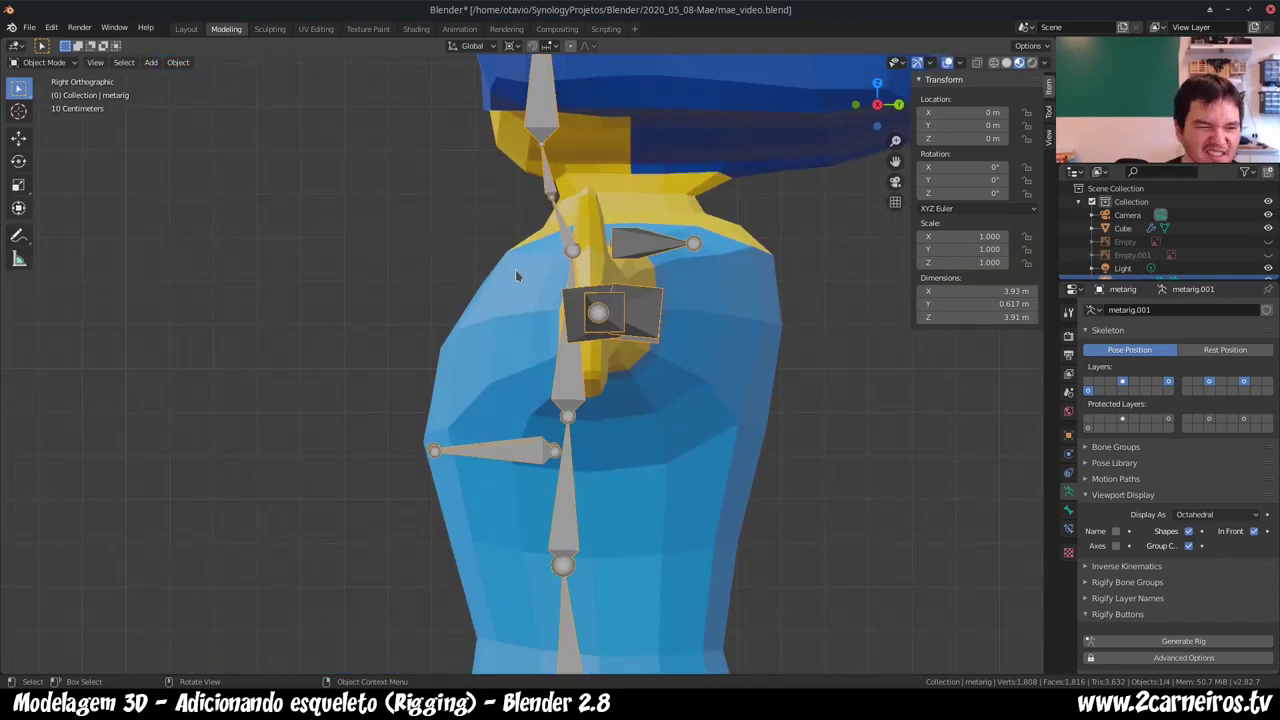
pyautogui.scroll(2, 515, 275)
pyautogui.scroll(1, 515, 279)
pyautogui.scroll(-1, 516, 255)
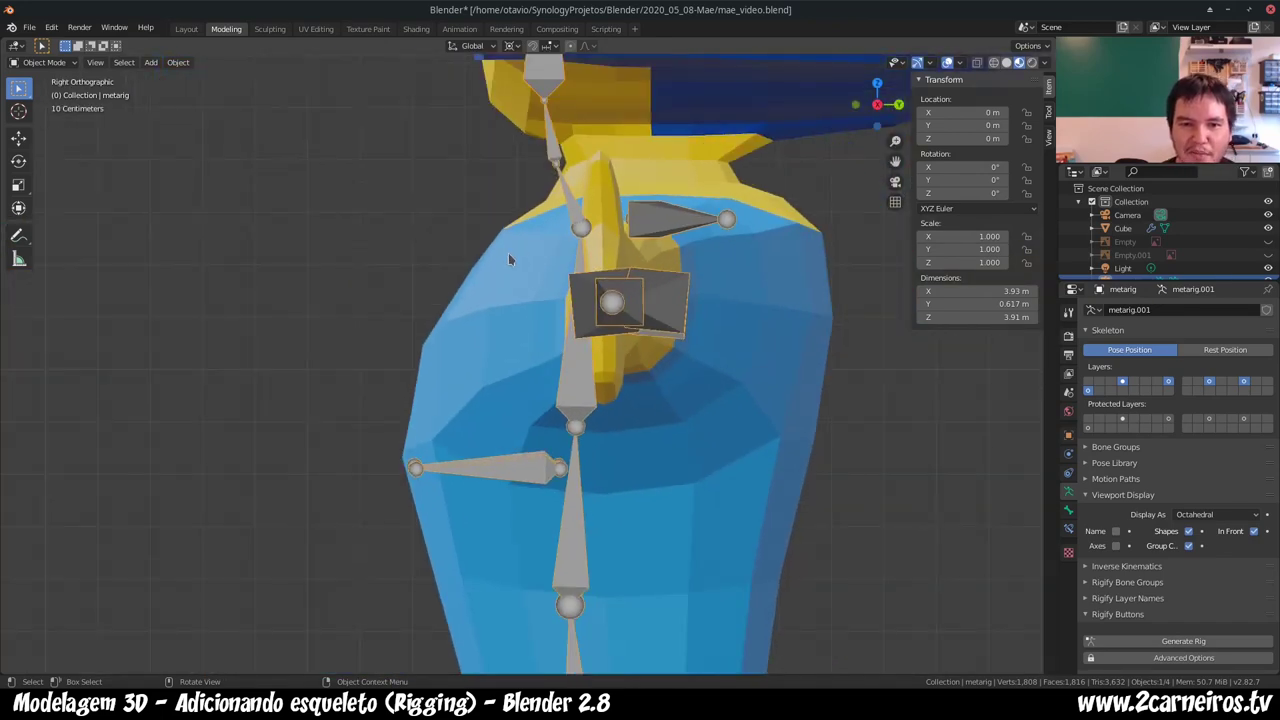
pyautogui.press('KP_1')
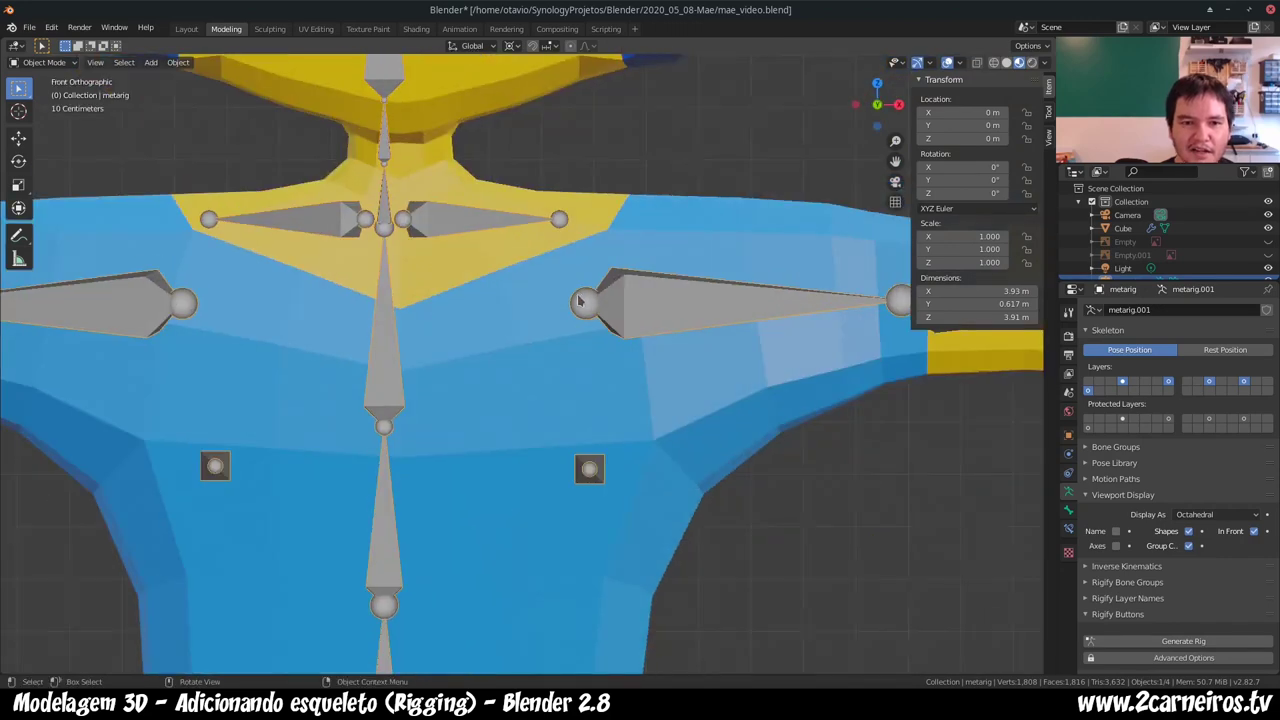
pyautogui.press('KP_7')
pyautogui.press('KP_1')
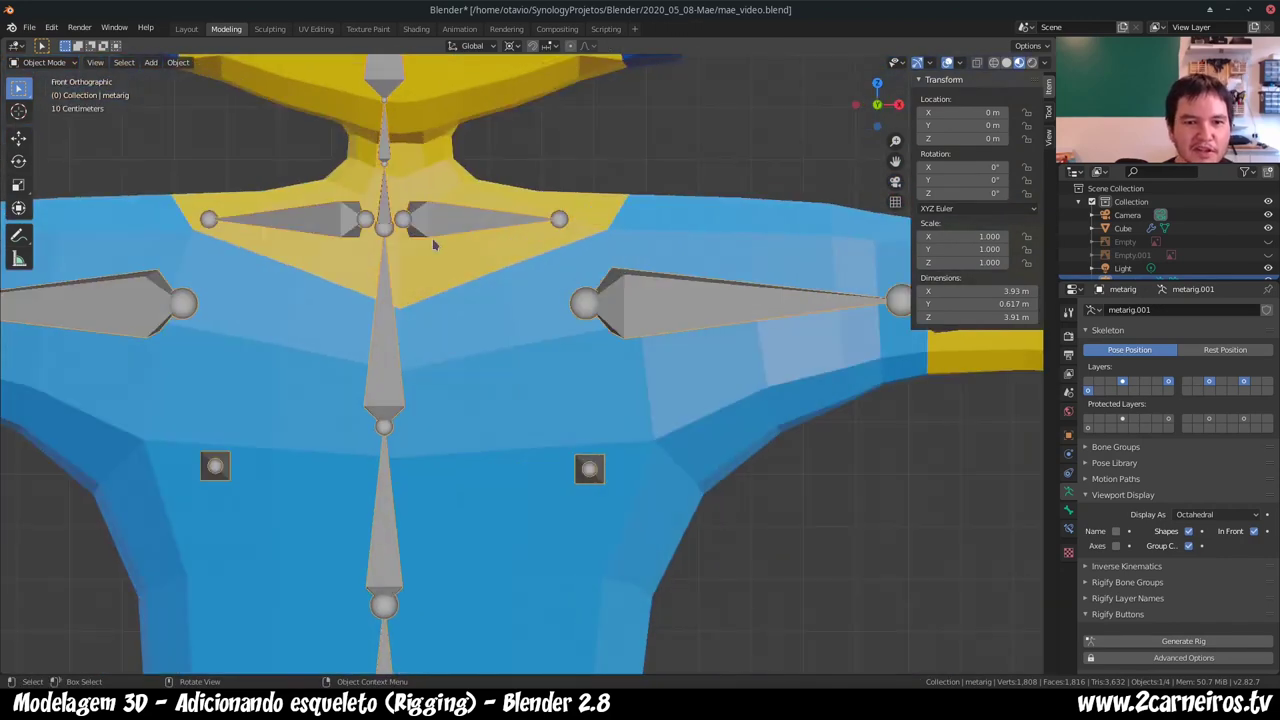
pyautogui.hotkey('alt', 'a')
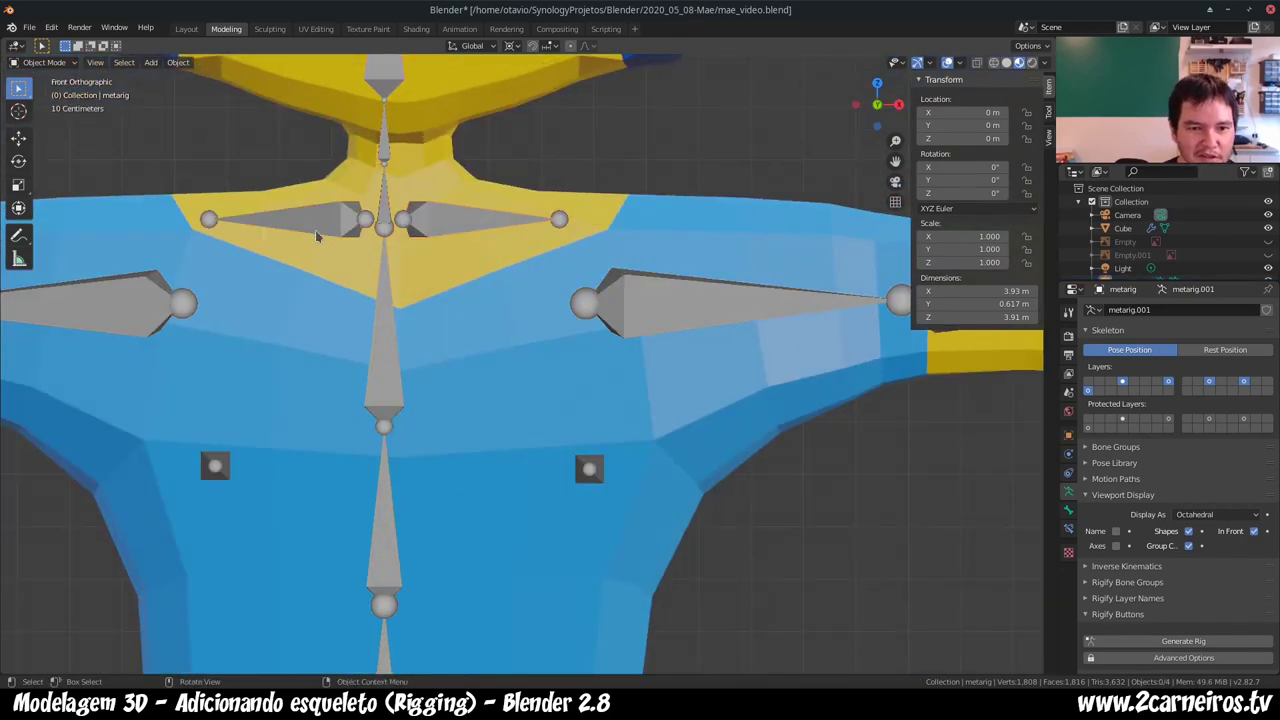
pyautogui.keyDown('shift'); pyautogui.click(505, 243); pyautogui.keyUp('shift')
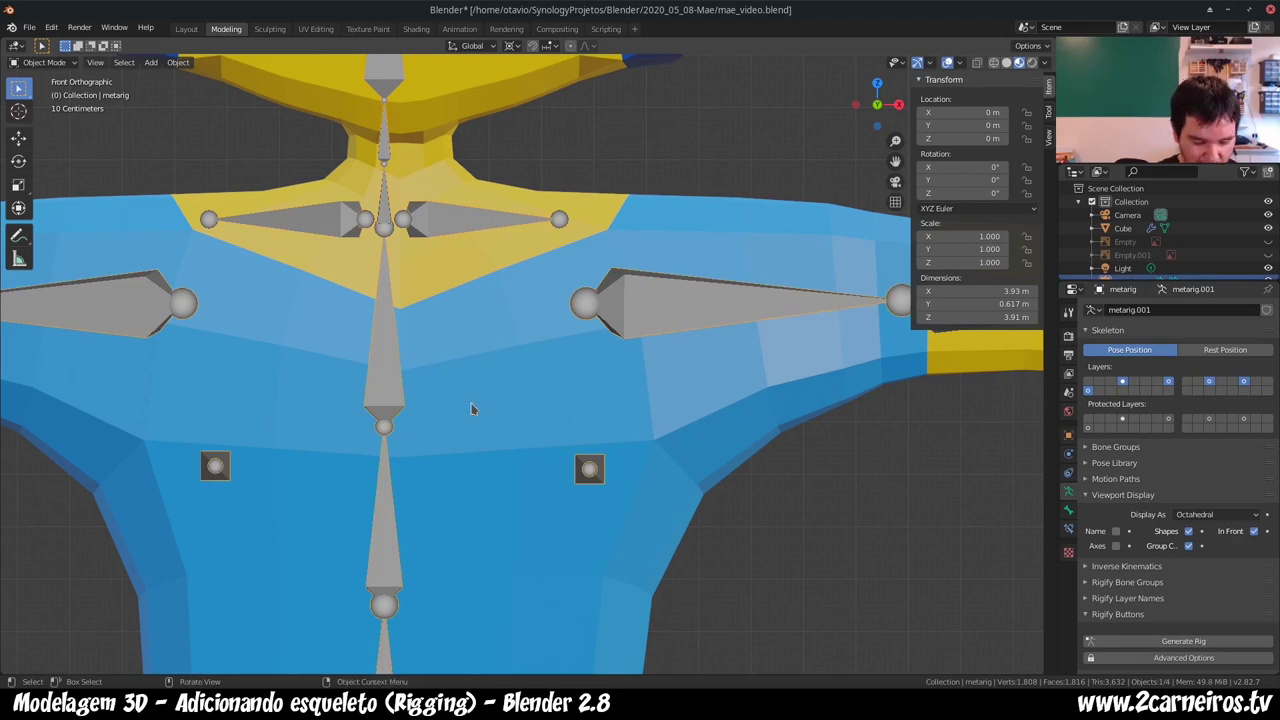
pyautogui.press('Tab')
# - Select shoulder.R and shoulder.L and lower them together toward the collarbones
pyautogui.click(318, 221)
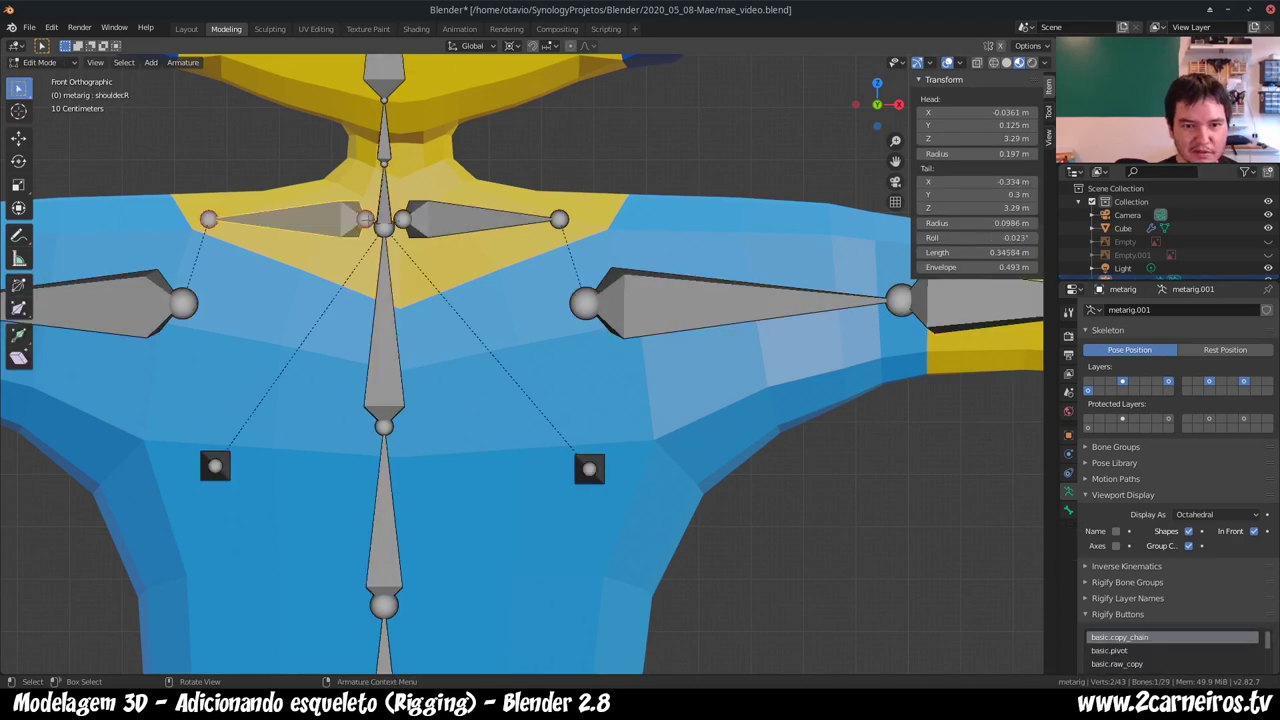
pyautogui.keyDown('shift'); pyautogui.click(491, 218); pyautogui.keyUp('shift')
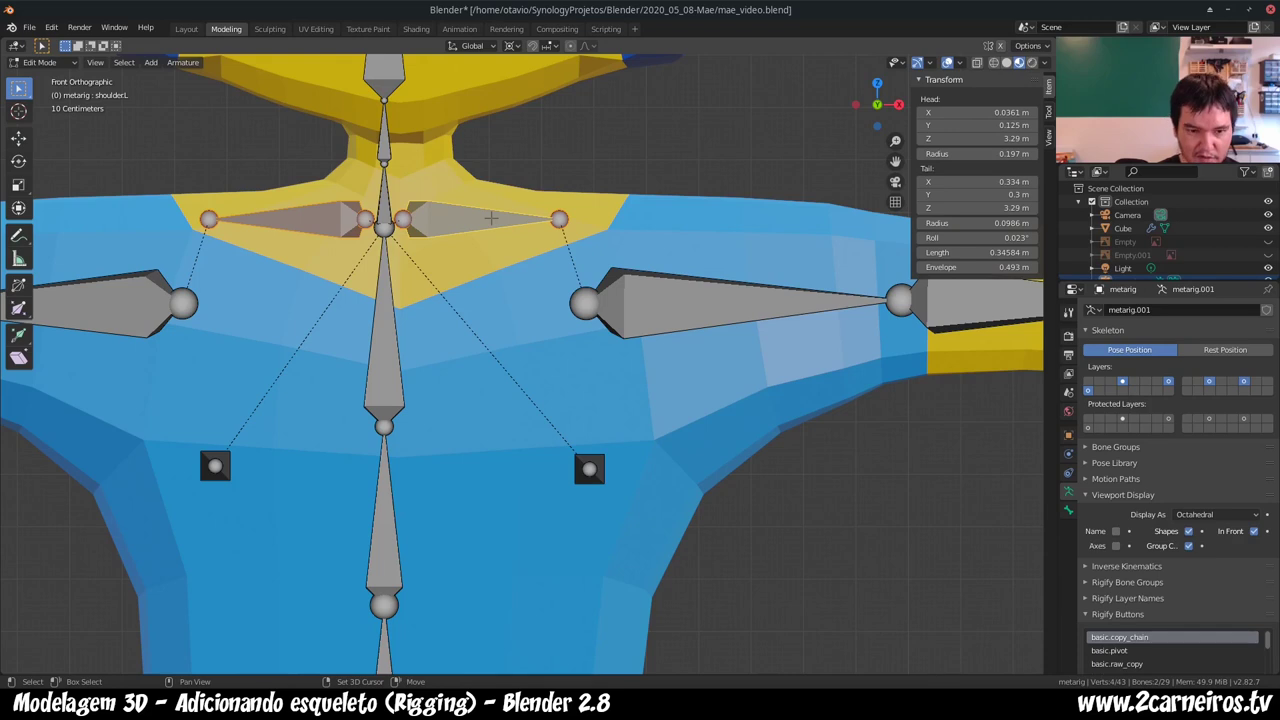
pyautogui.press('g')
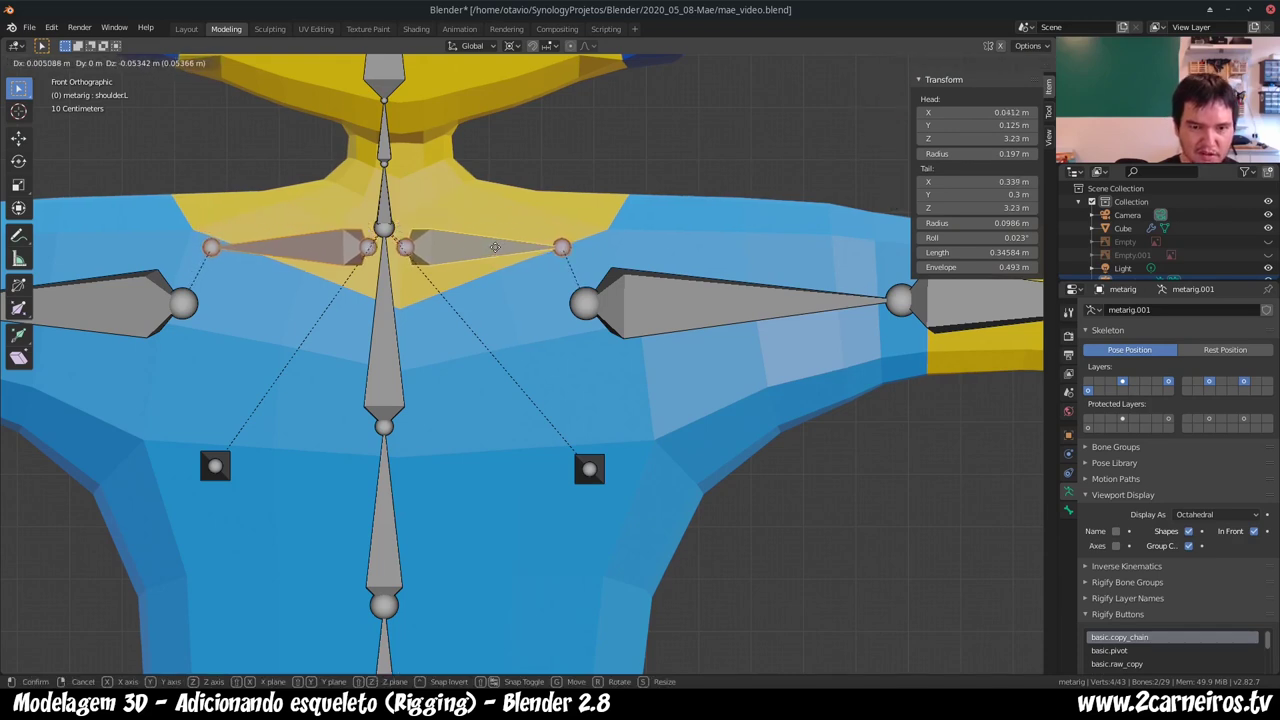
pyautogui.click(497, 244)
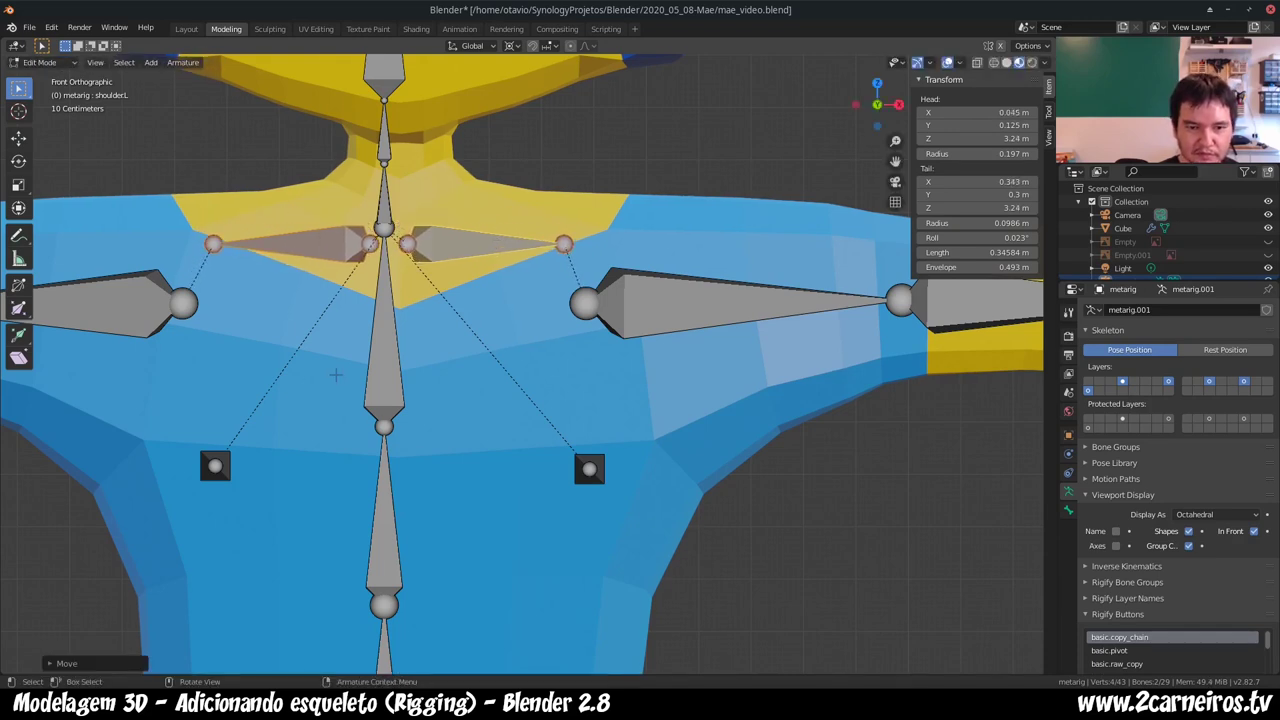
# - In Right view, pull the spine.002 joint into the back, tail at Z 2.79 m
pyautogui.press('KP_3')
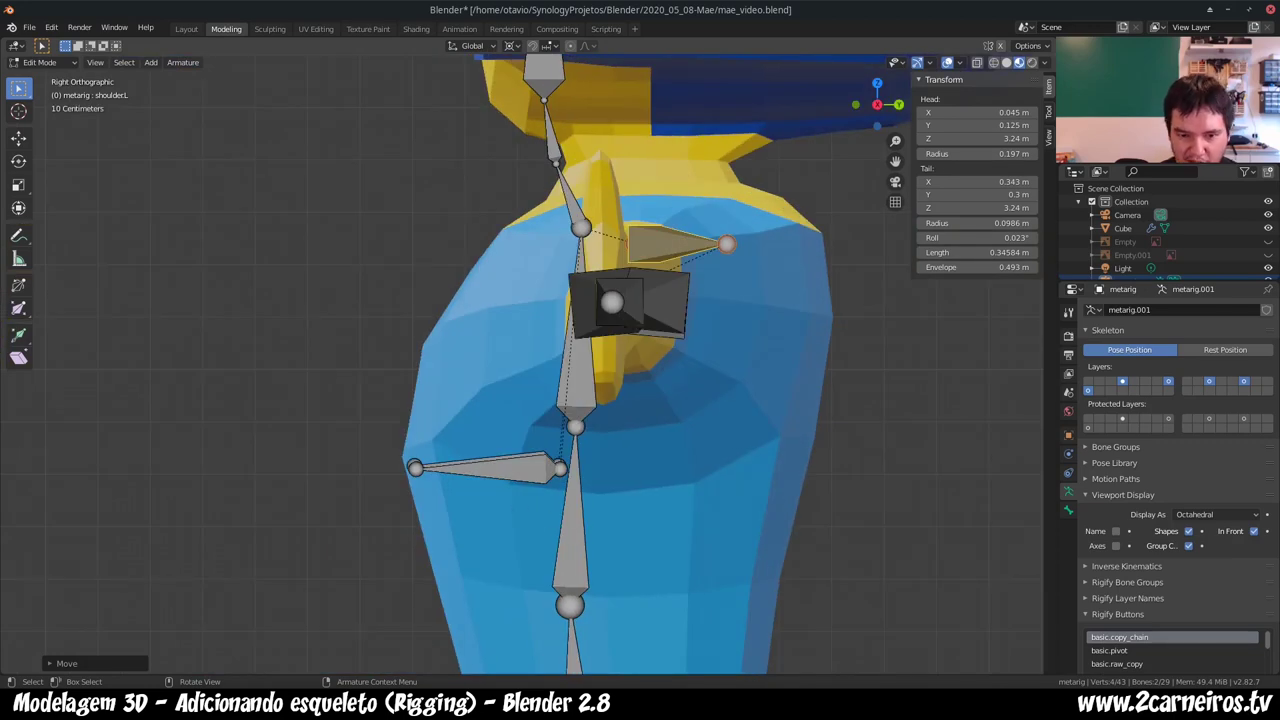
pyautogui.scroll(-1, 684, 494)
pyautogui.keyDown('shift'); pyautogui.moveTo(685, 485); pyautogui.dragTo(622, 305, button='middle'); pyautogui.keyUp('shift')
pyautogui.moveTo(597, 371)
pyautogui.keyDown('shift'); pyautogui.mouseDown(button='middle')
pyautogui.moveTo(595, 299)
pyautogui.moveTo(602, 345)
pyautogui.moveTo(534, 423)
pyautogui.mouseUp(button='middle'); pyautogui.keyUp('shift')
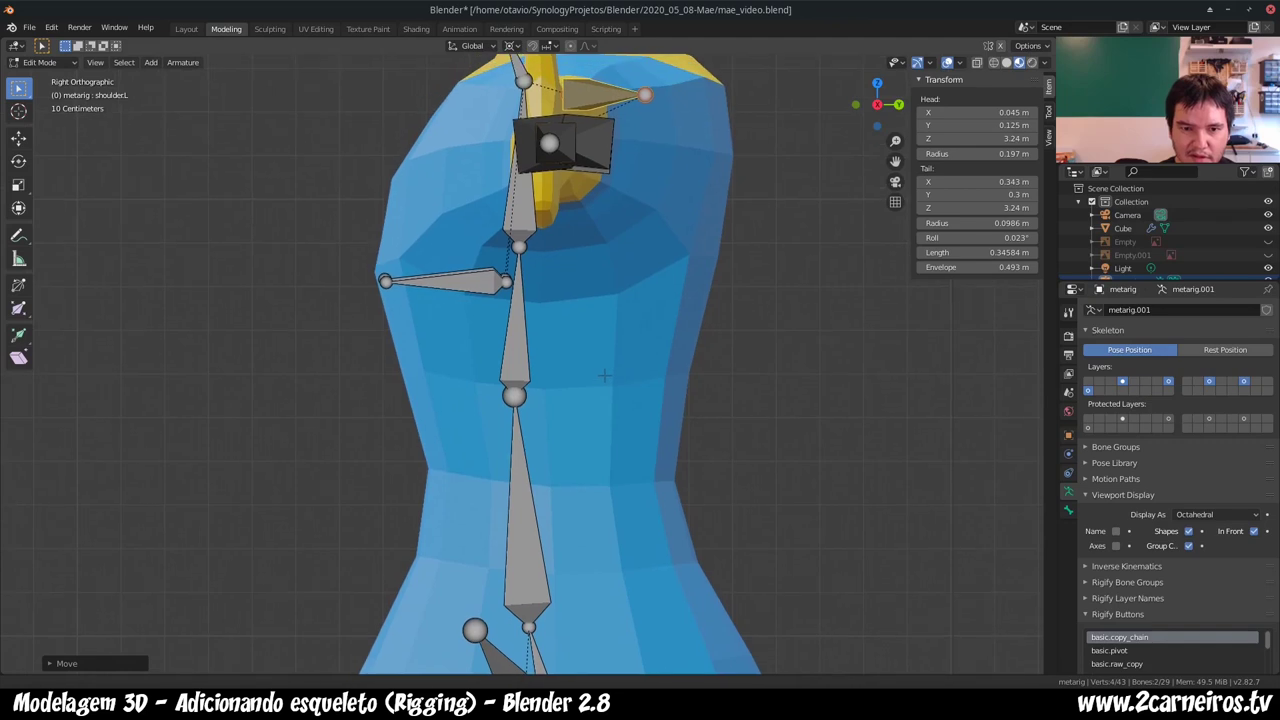
pyautogui.click(515, 335)
pyautogui.click(518, 211)
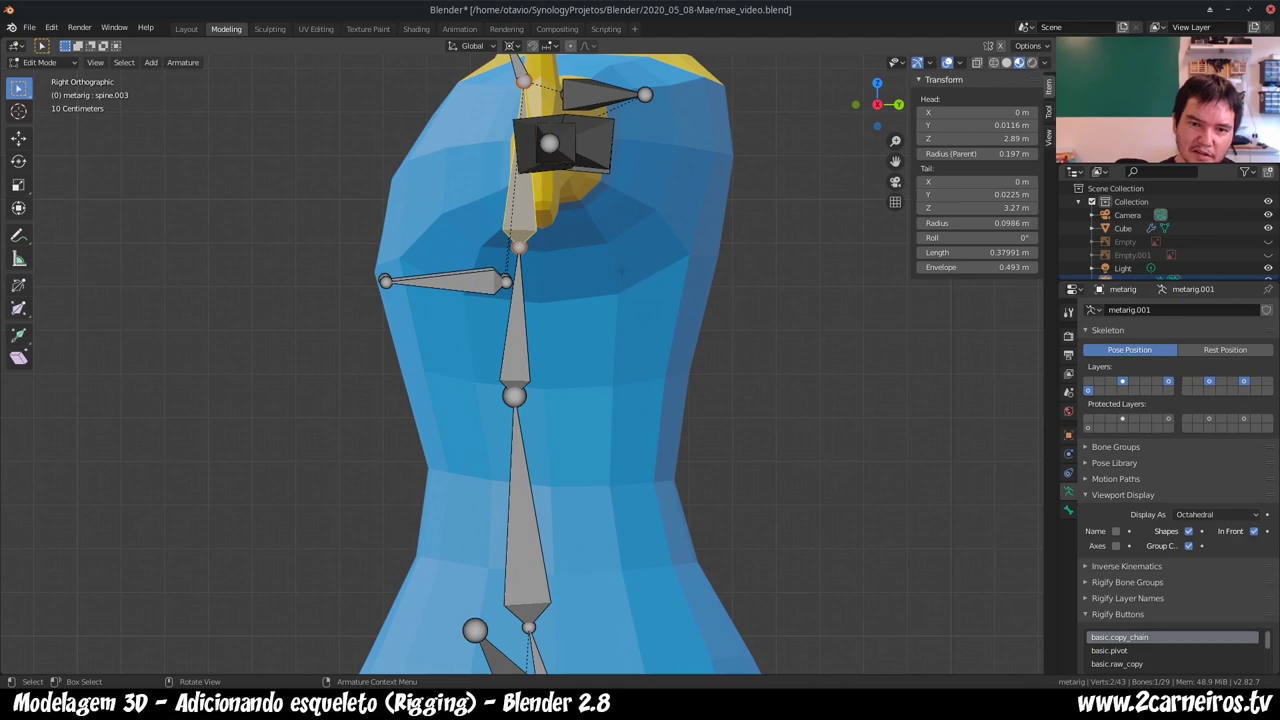
pyautogui.click(520, 255)
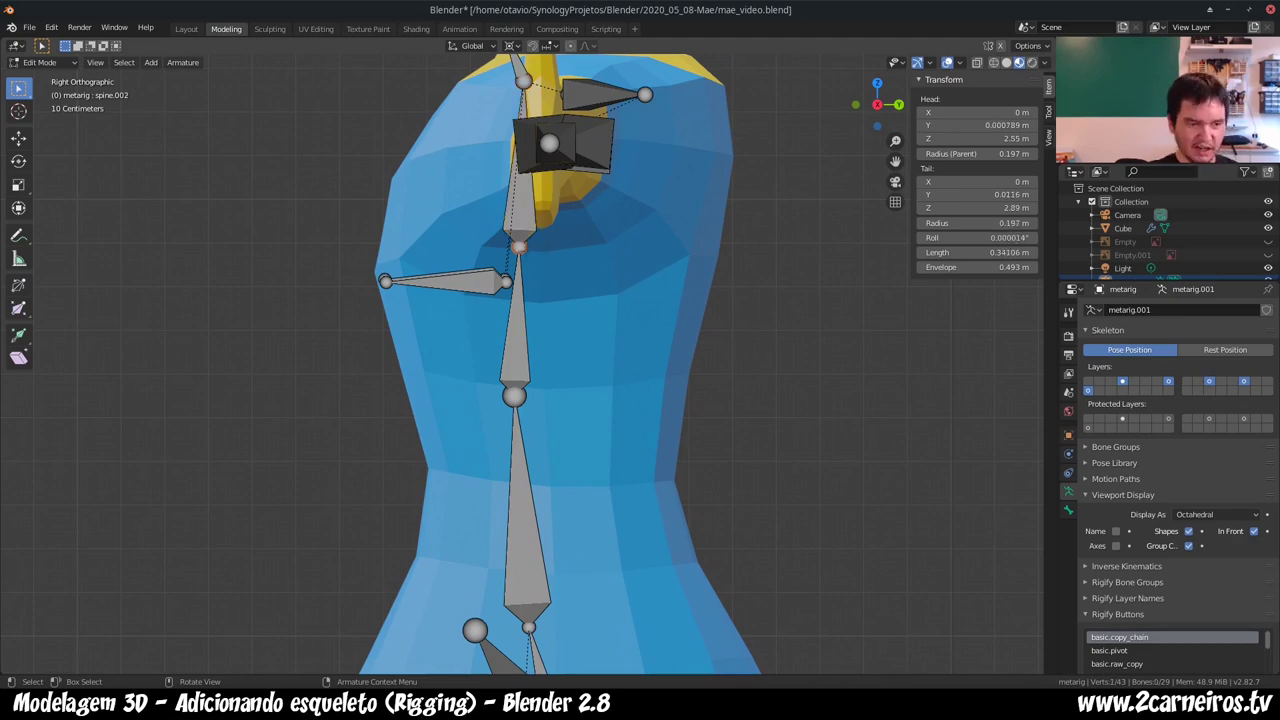
pyautogui.press('g')
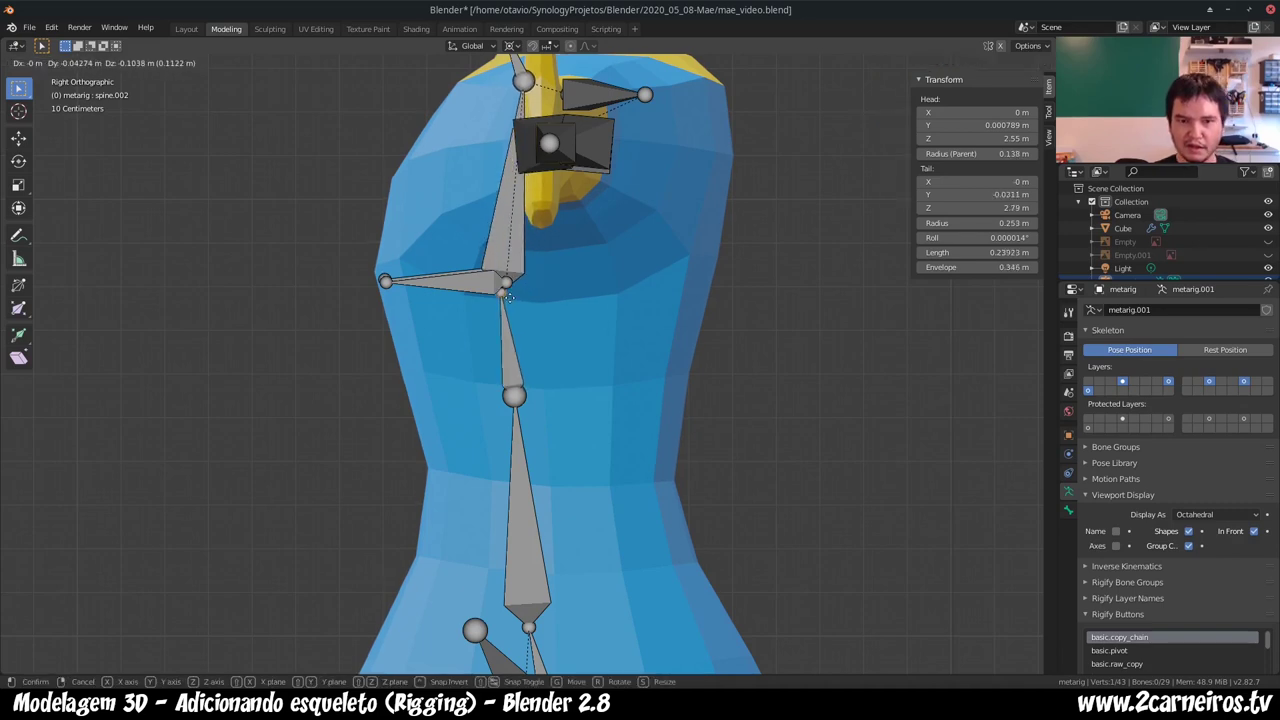
pyautogui.click(510, 287)
# - Move the neck-base joint up and forward to follow the neck
pyautogui.moveTo(510, 287); pyautogui.dragTo(534, 333, button='middle')
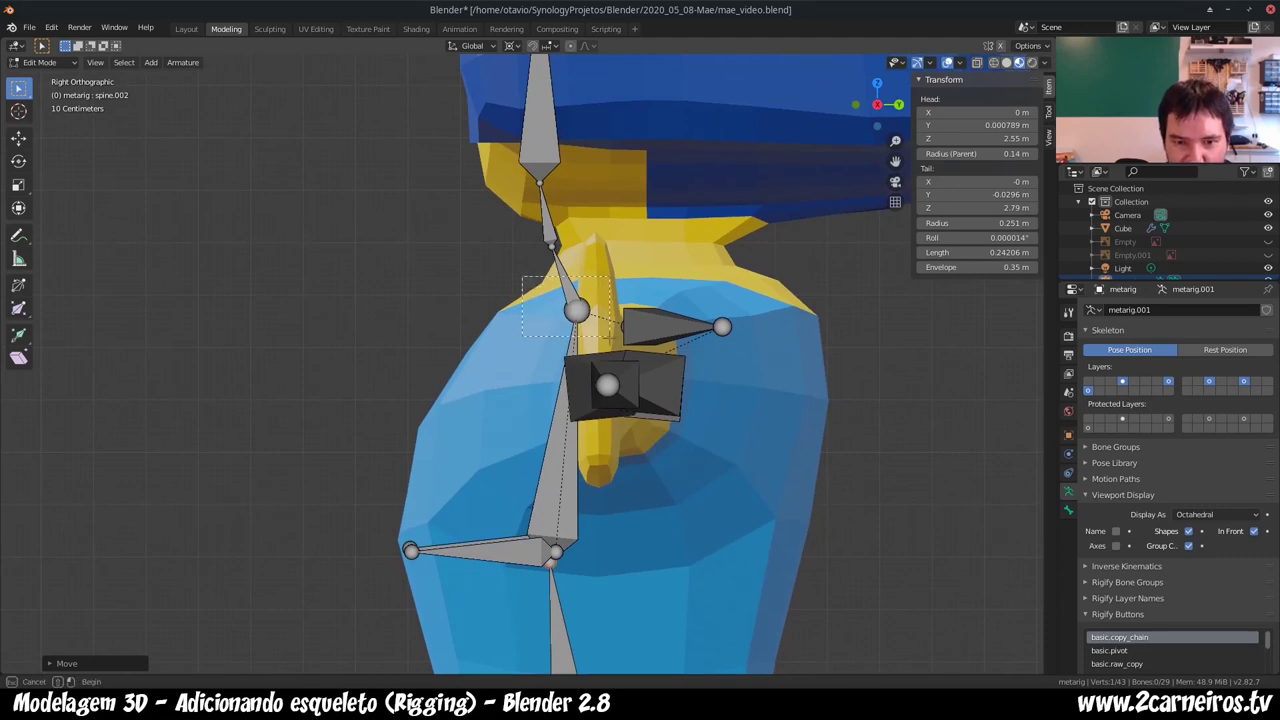
pyautogui.click(607, 338)
pyautogui.press('g')
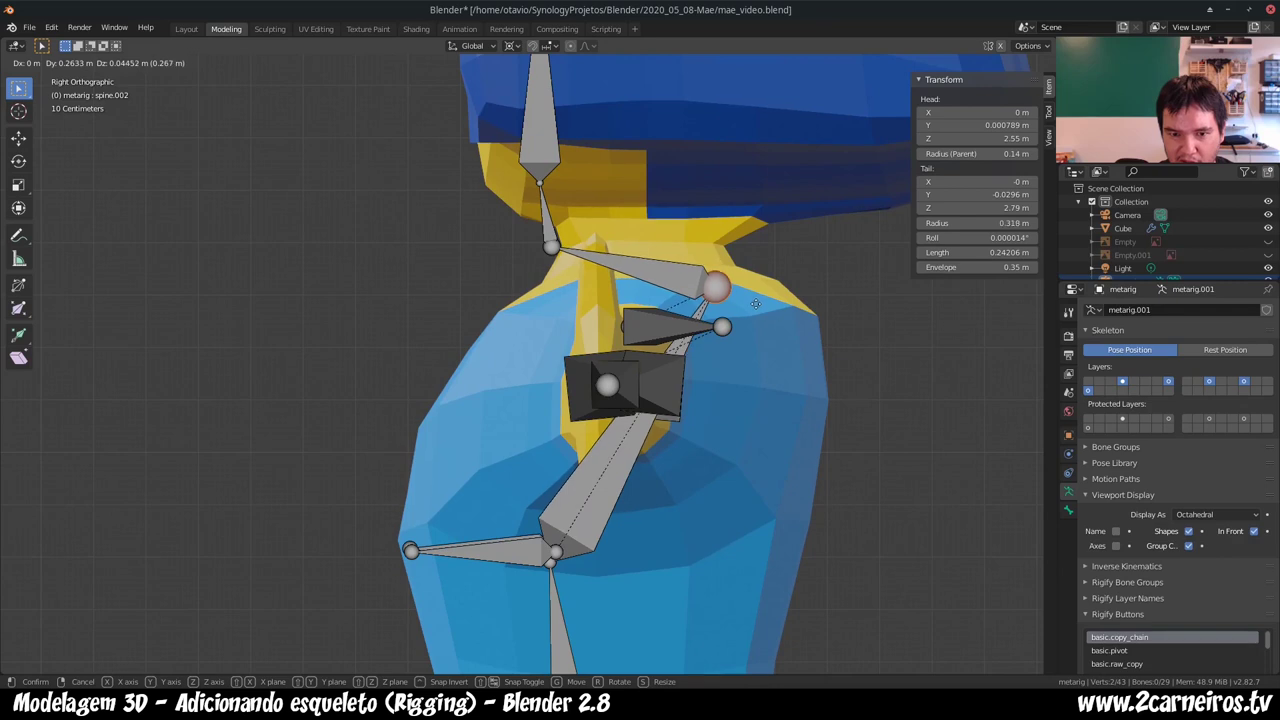
pyautogui.click(757, 302)
# - Generate a trial Rigify rig from metarig.001, undo it, and return to Edit Mode
pyautogui.press('Tab')
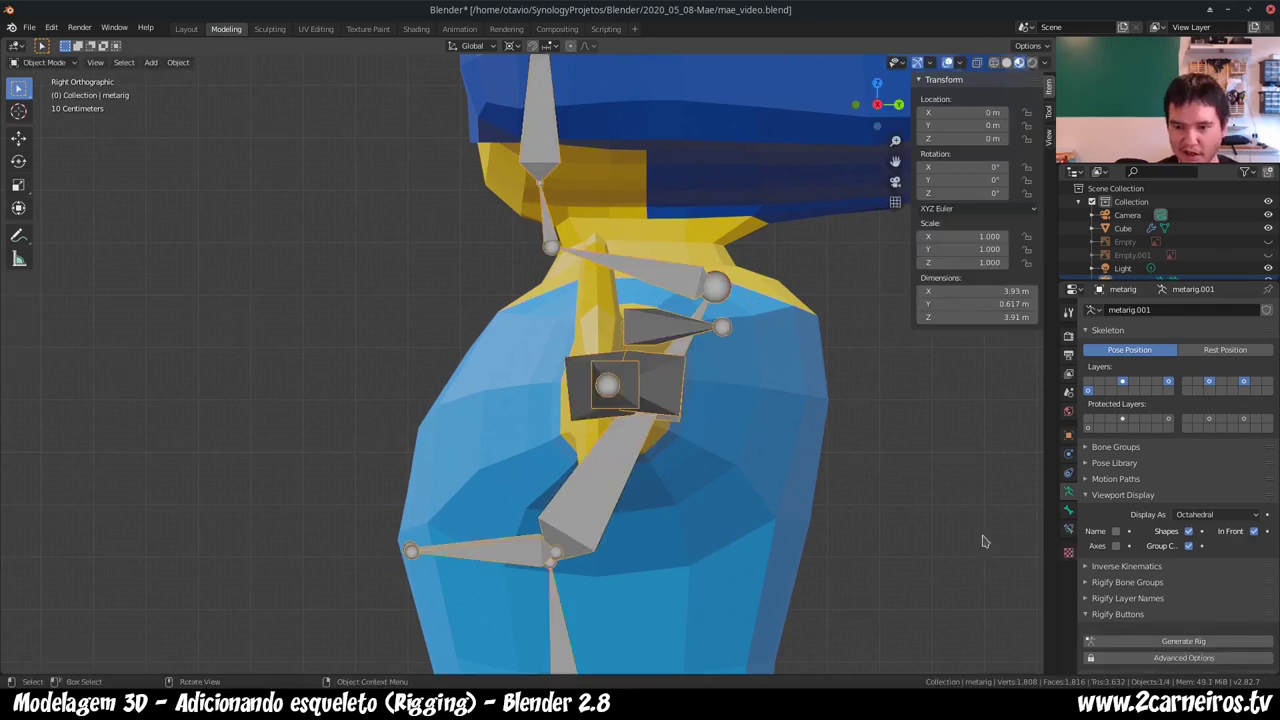
pyautogui.click(1175, 645)
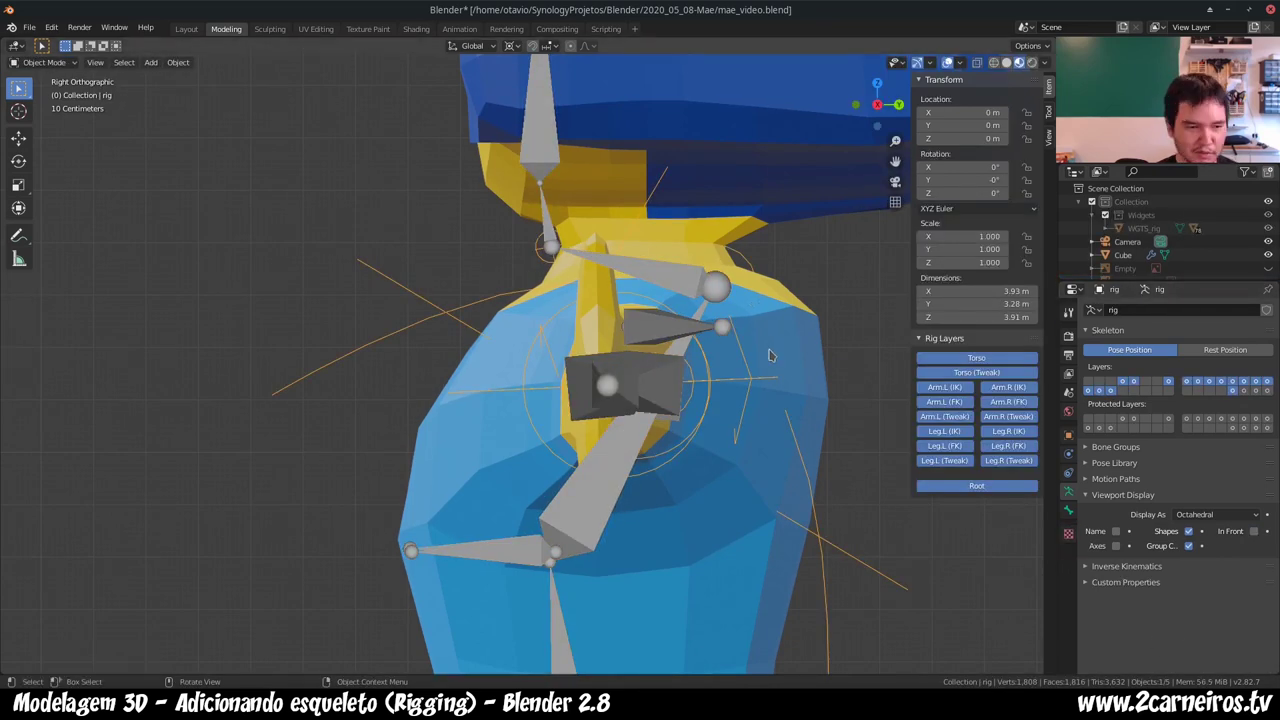
pyautogui.hotkey('ctrl', 'z')
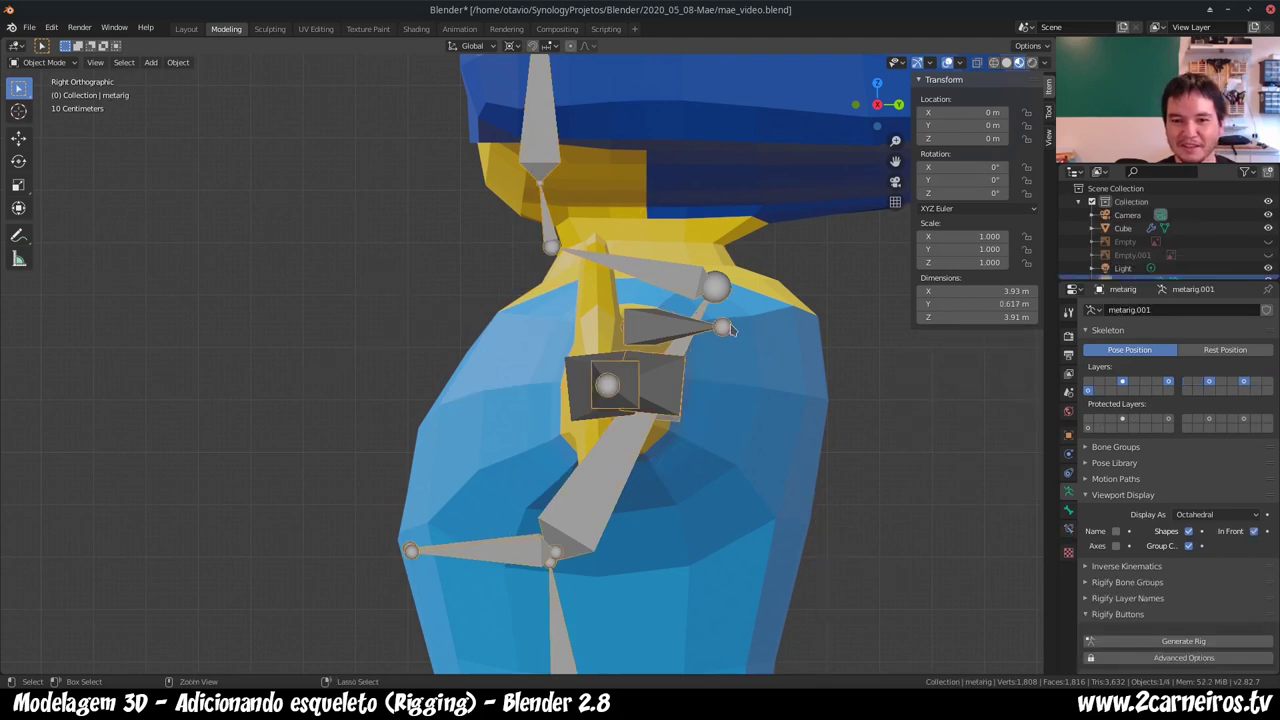
pyautogui.click(55, 63)
pyautogui.click(44, 92)
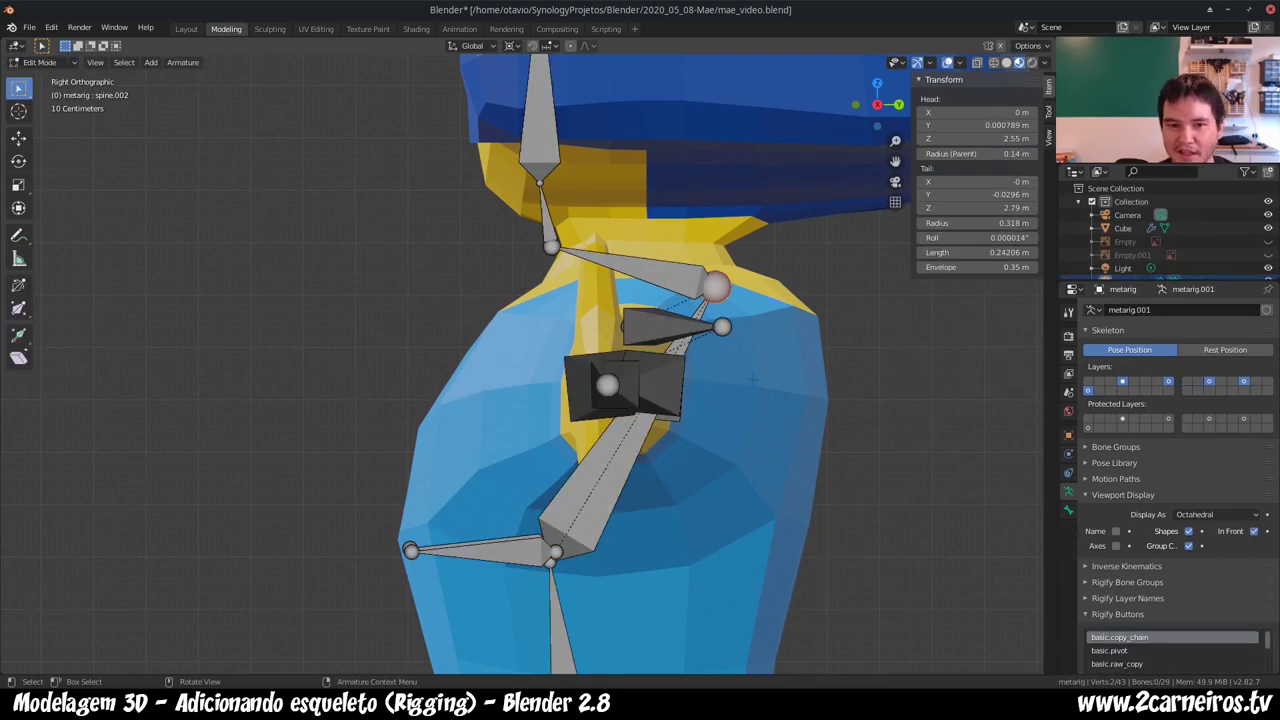
# - Raise the spine.004 and spine.005 neck joints upward
pyautogui.click(550, 247)
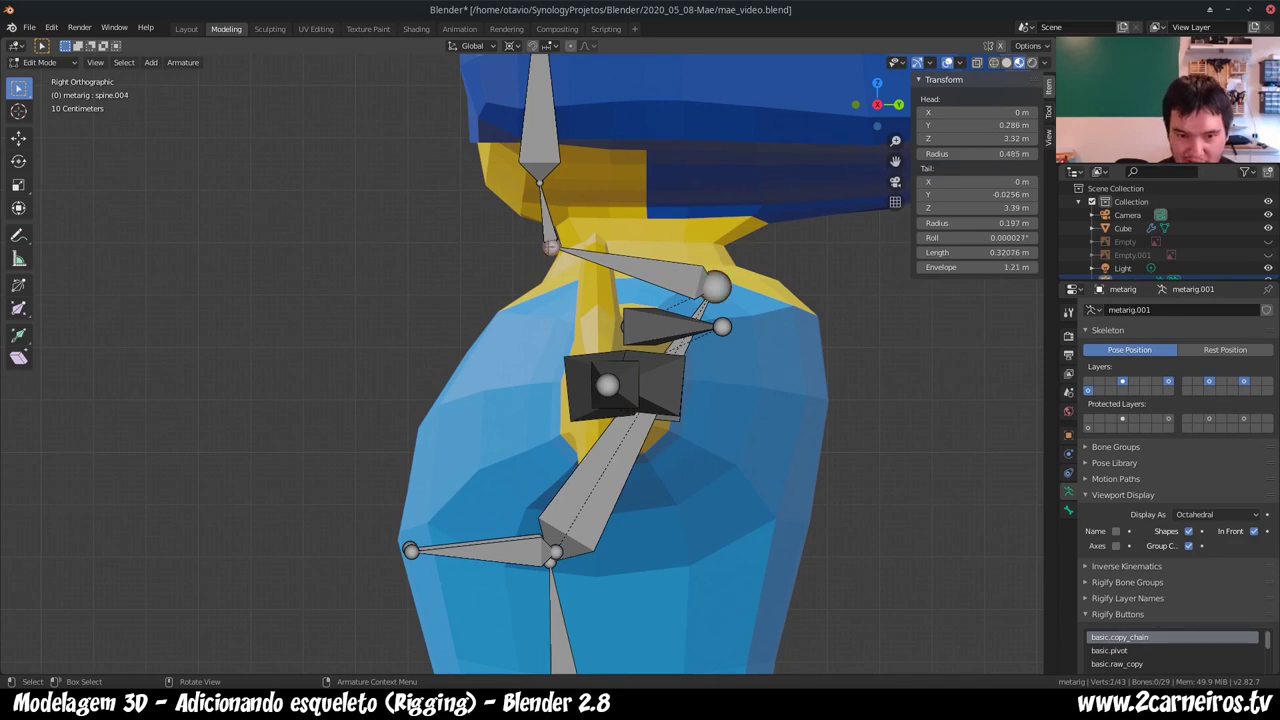
pyautogui.press('g')
pyautogui.click(540, 183)
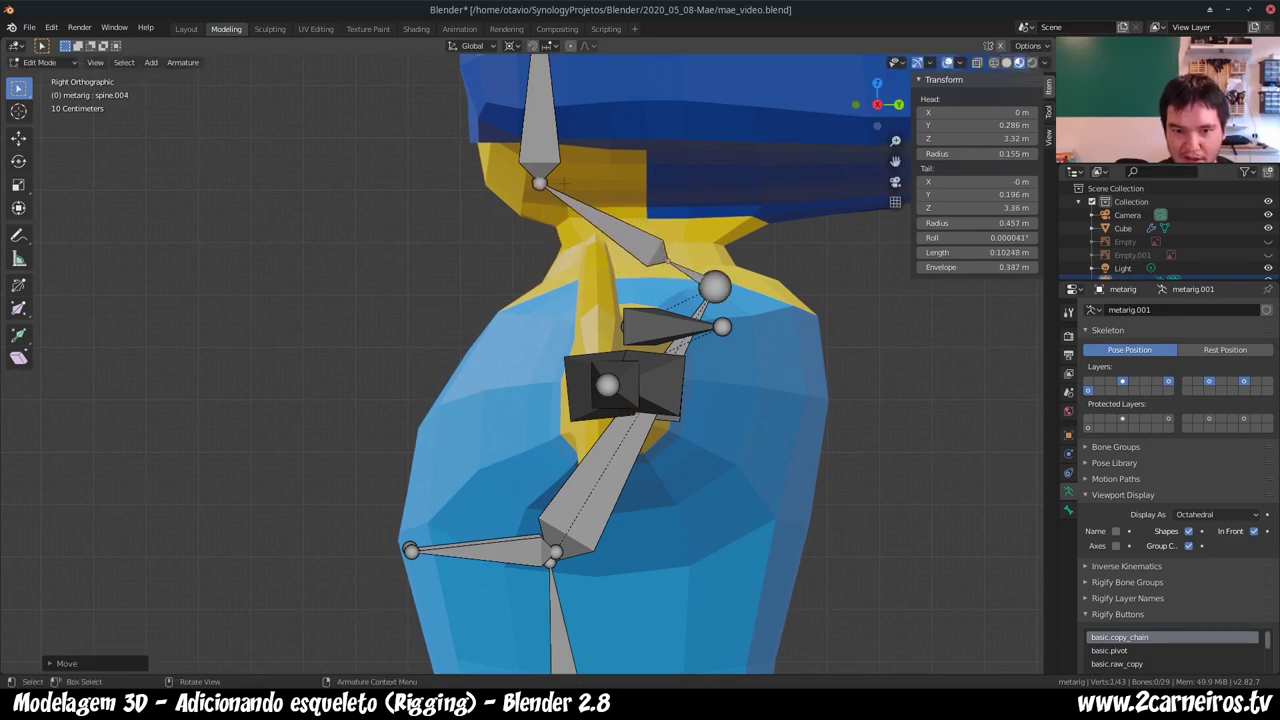
pyautogui.click(540, 184)
pyautogui.press('g')
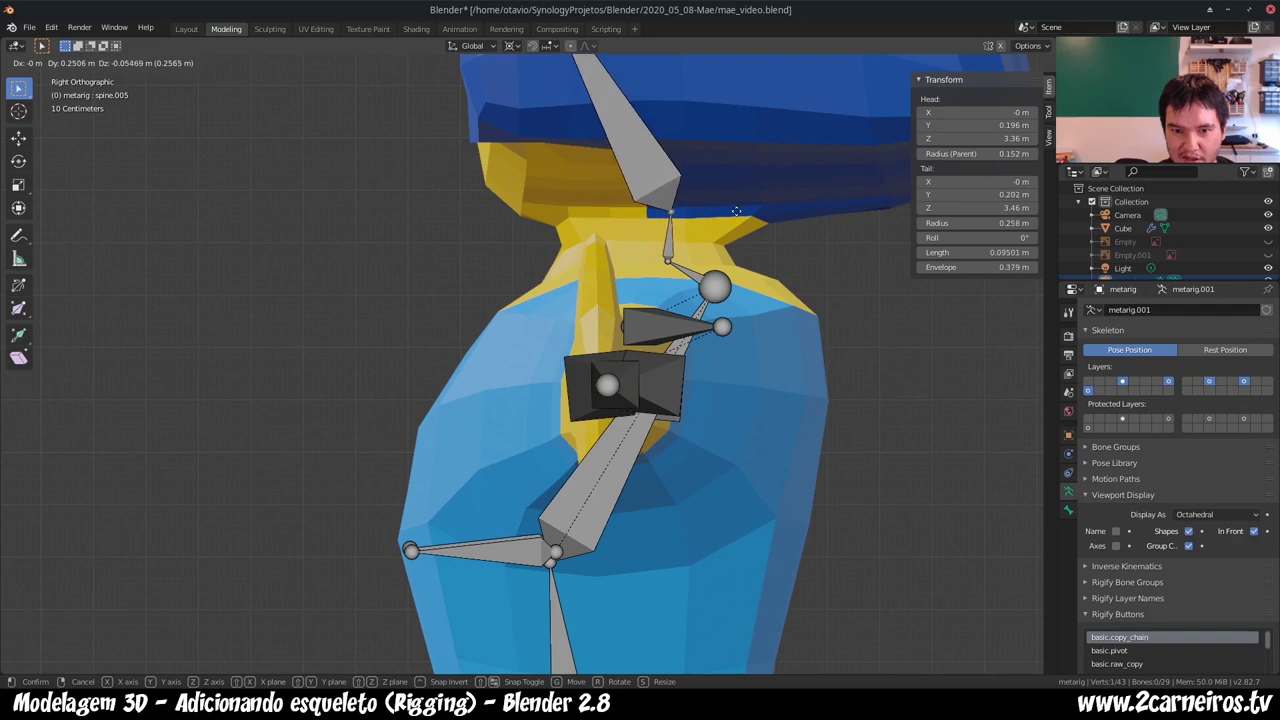
pyautogui.click(737, 216)
# - Stretch the spine.006 head bone up through the hair, tail at Z 4.84 m
pyautogui.scroll(-2, 737, 216)
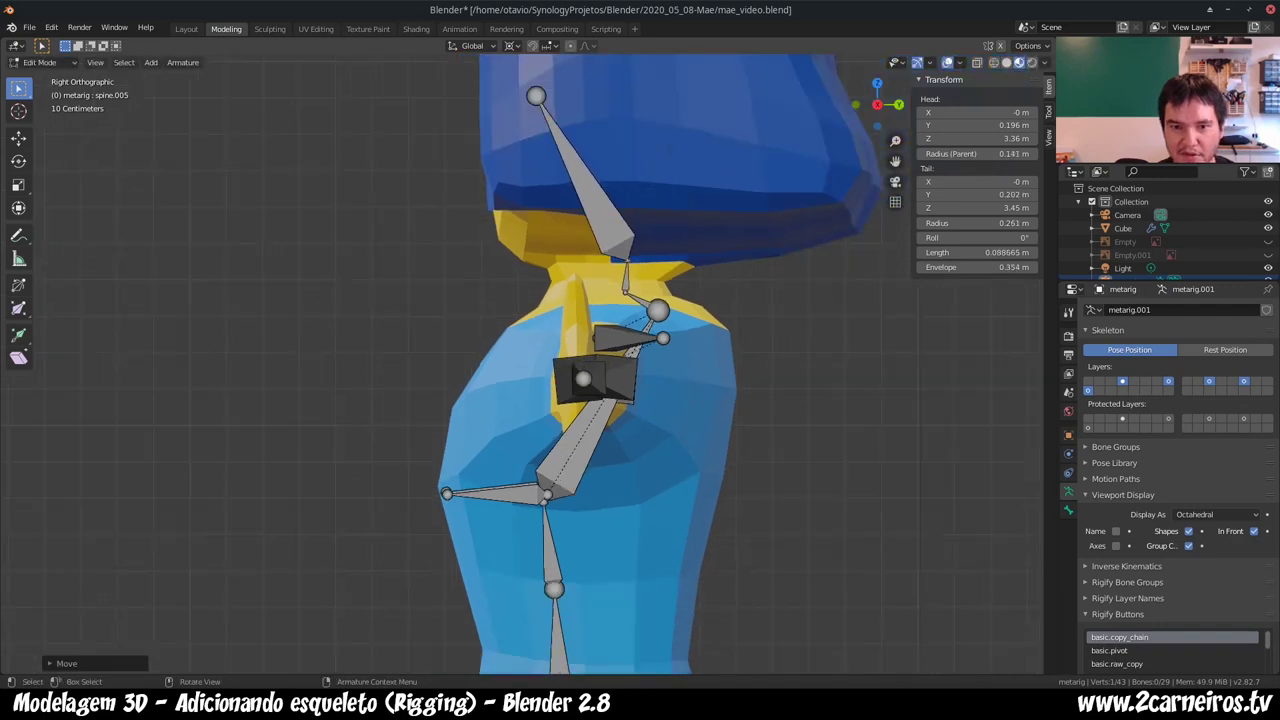
pyautogui.scroll(-1, 529, 363)
pyautogui.scroll(-2, 529, 363)
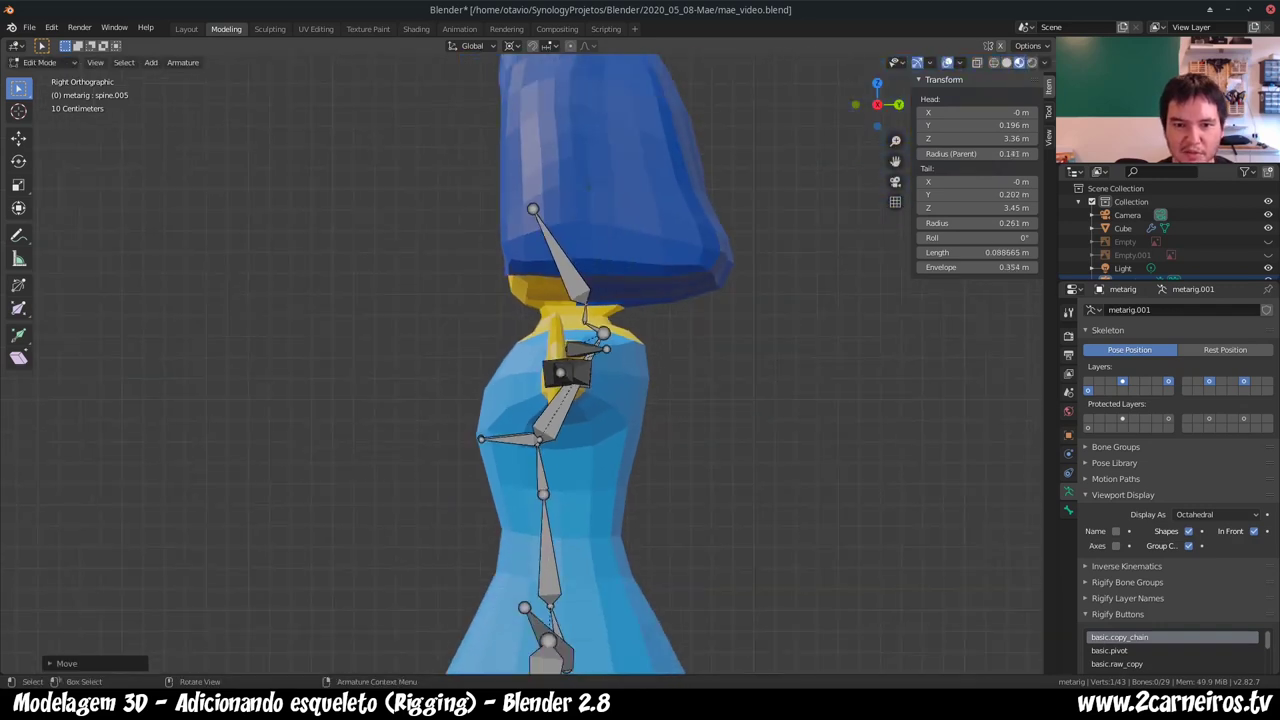
pyautogui.scroll(-1, 630, 590)
pyautogui.press('e')
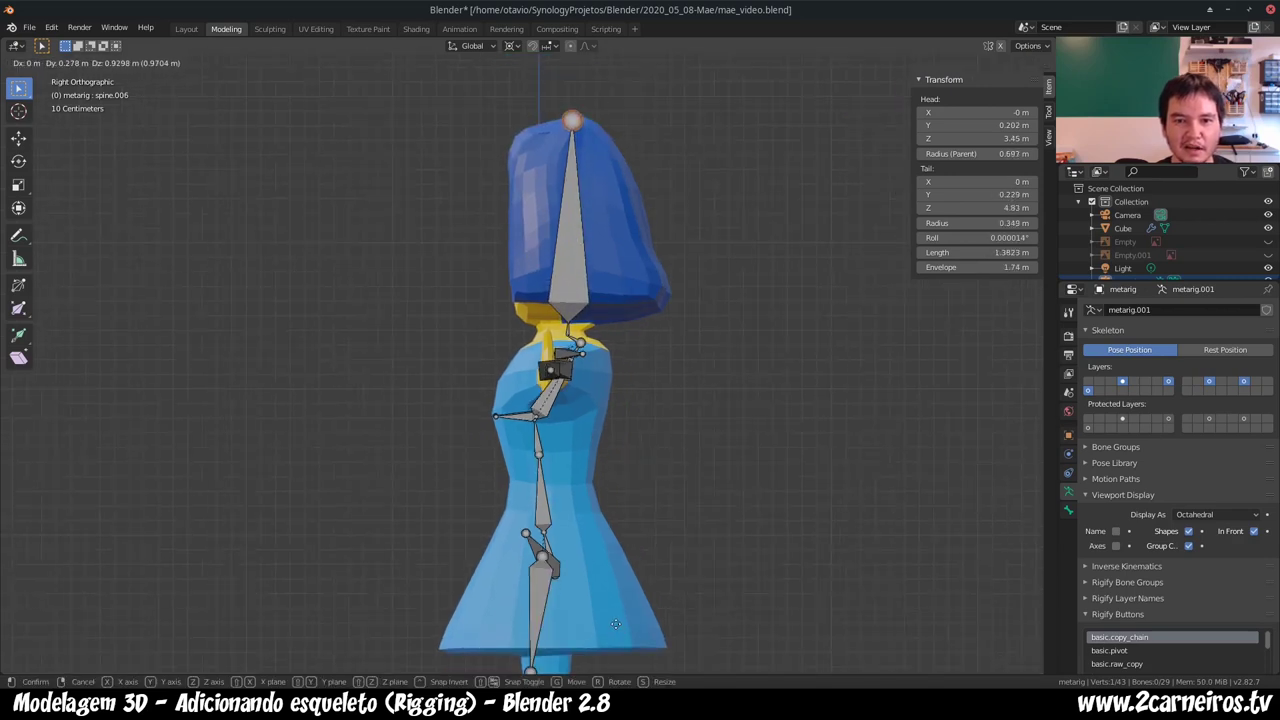
pyautogui.click(614, 628)
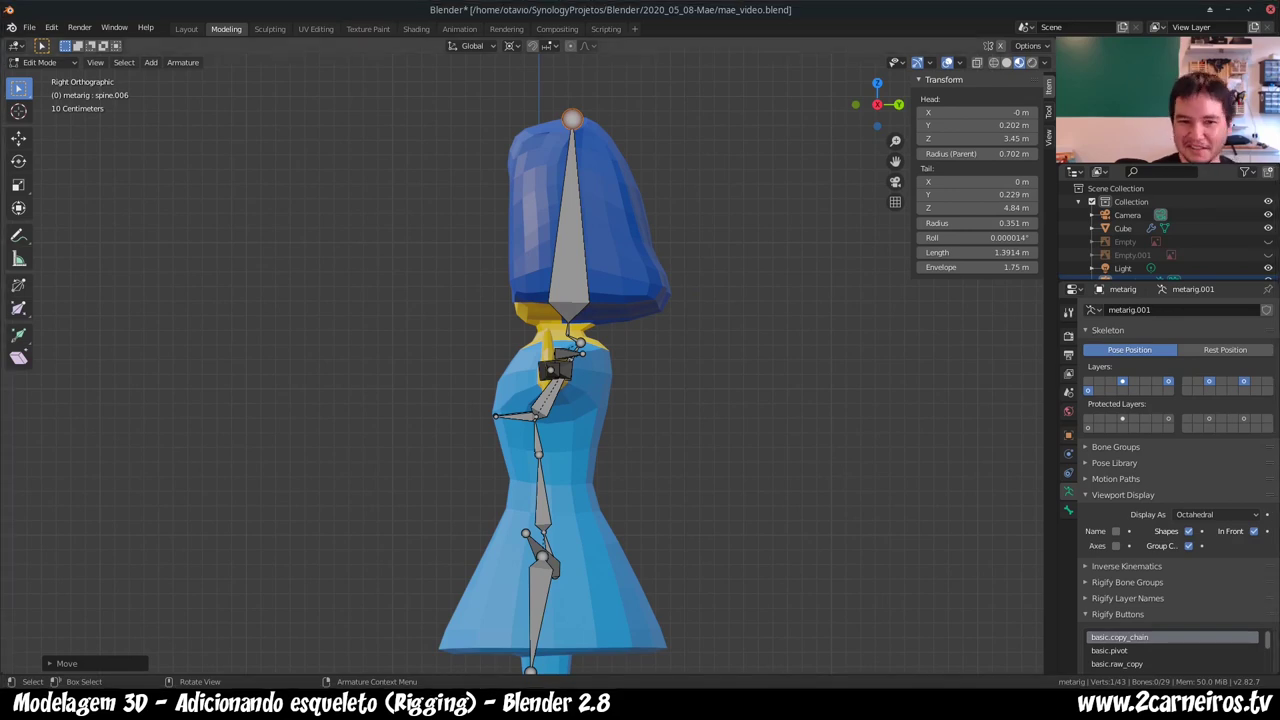
pyautogui.scroll(-3, 540, 380)
pyautogui.scroll(-1, 540, 380)
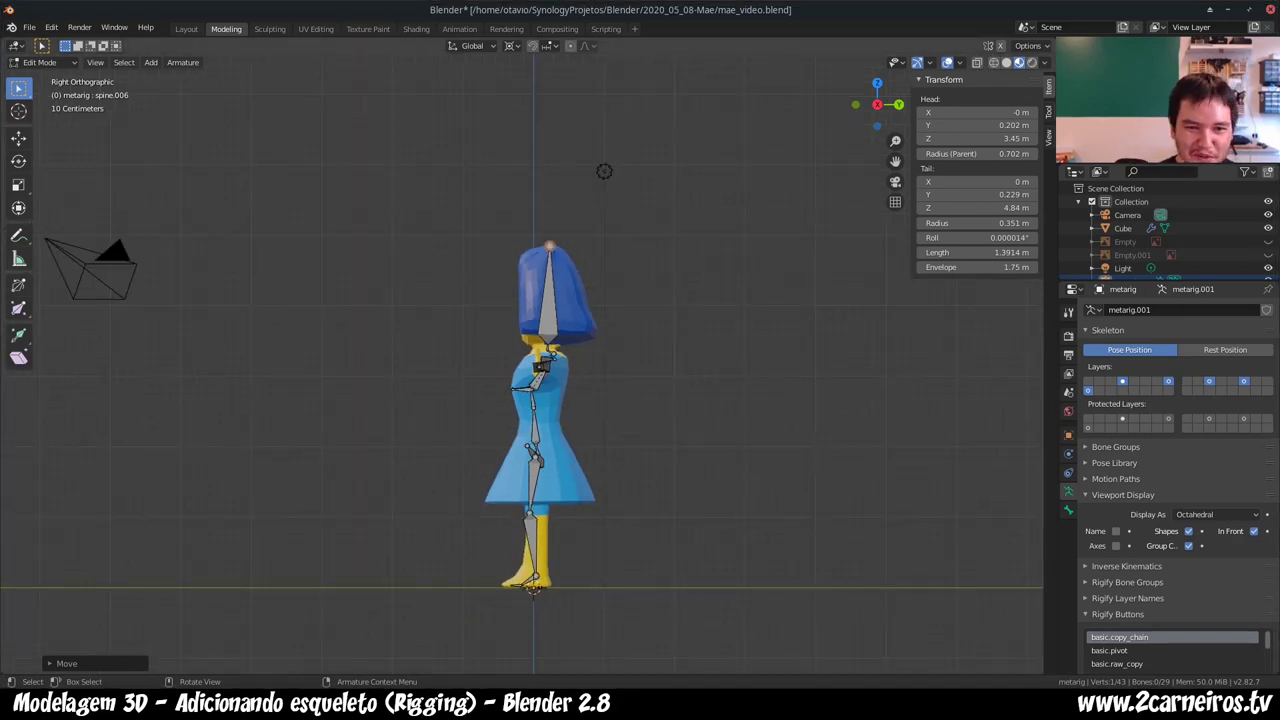
pyautogui.scroll(5, 540, 380)
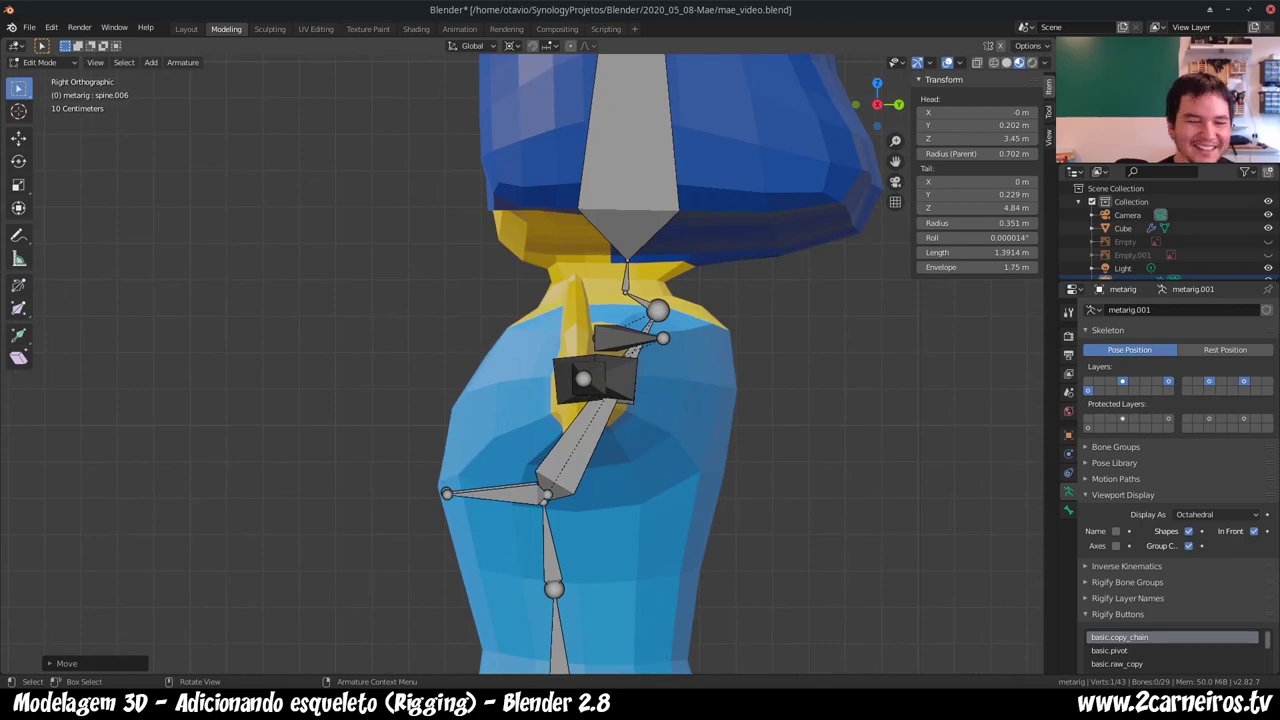
# - Box-select the neck-base joint and move it about 0.14 m back in Right view
pyautogui.moveTo(540, 380)
pyautogui.mouseDown(button='middle')
pyautogui.moveTo(640, 345)
pyautogui.moveTo(570, 370)
pyautogui.mouseUp(button='middle')
pyautogui.moveTo(592, 214); pyautogui.dragTo(583, 216, button='middle')
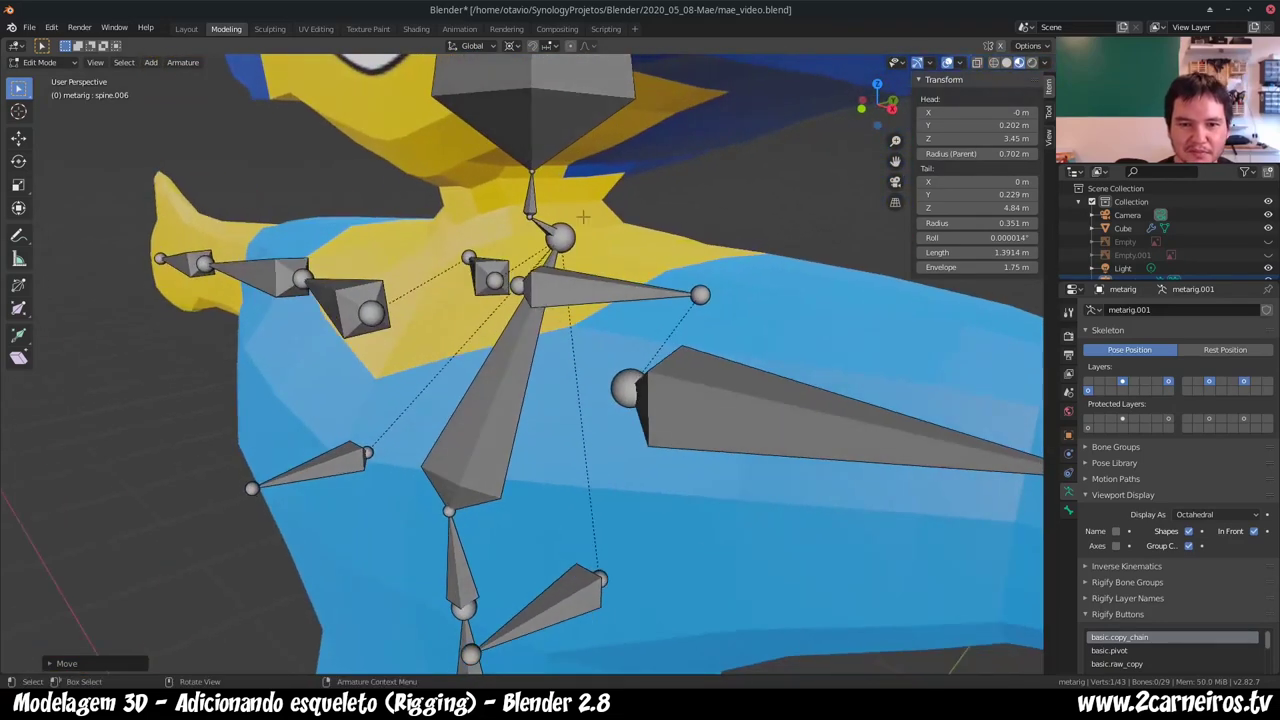
pyautogui.moveTo(617, 220); pyautogui.dragTo(541, 266)
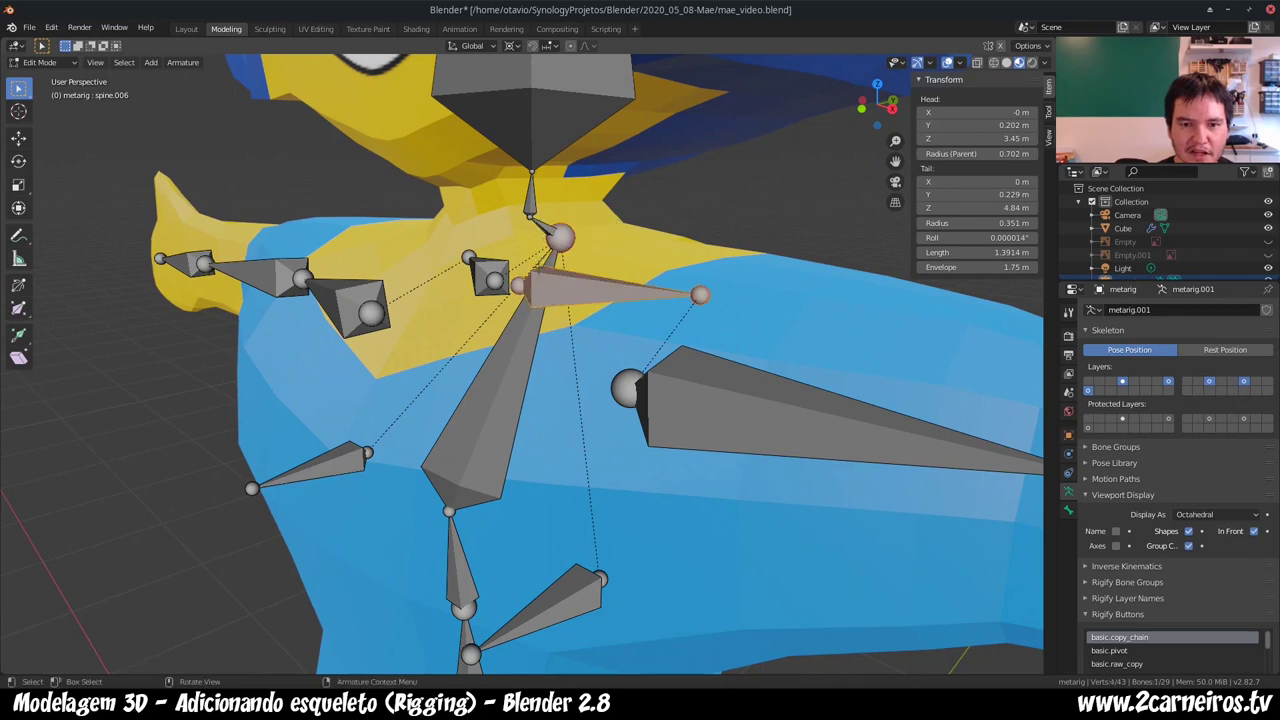
pyautogui.keyDown('shift'); pyautogui.click(562, 282); pyautogui.keyUp('shift')
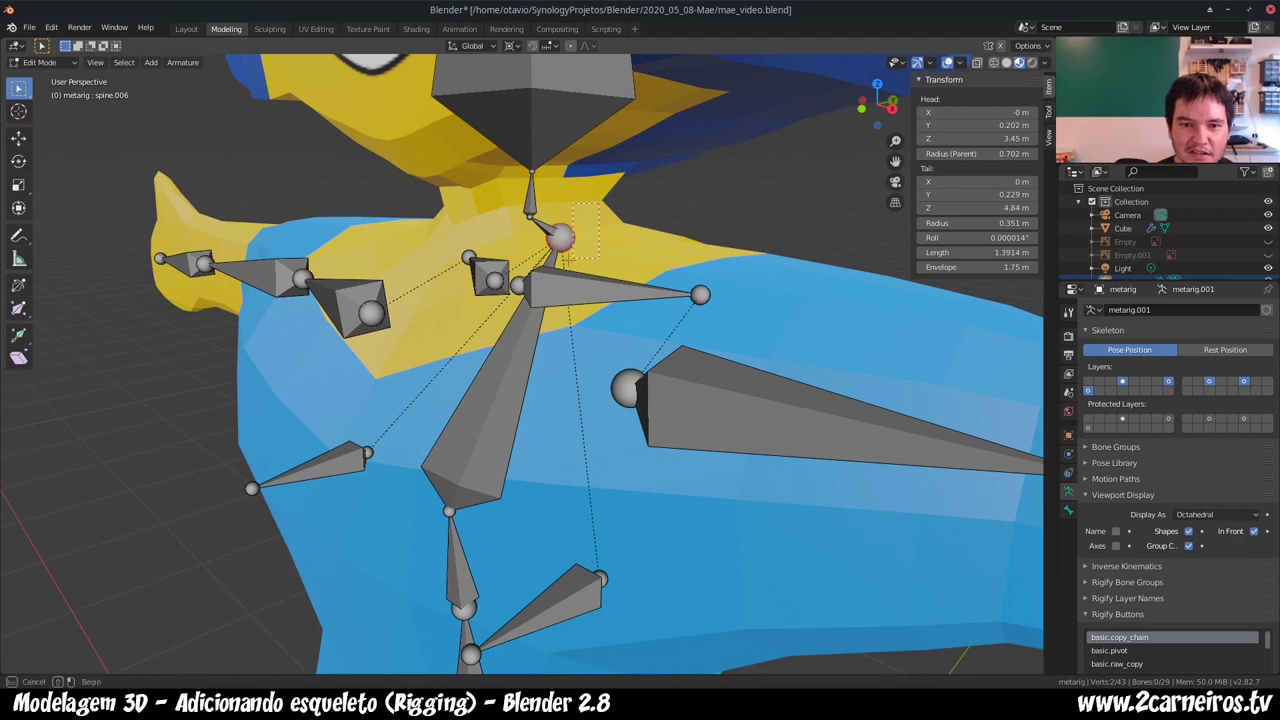
pyautogui.keyDown('shift'); pyautogui.click(565, 286); pyautogui.keyUp('shift')
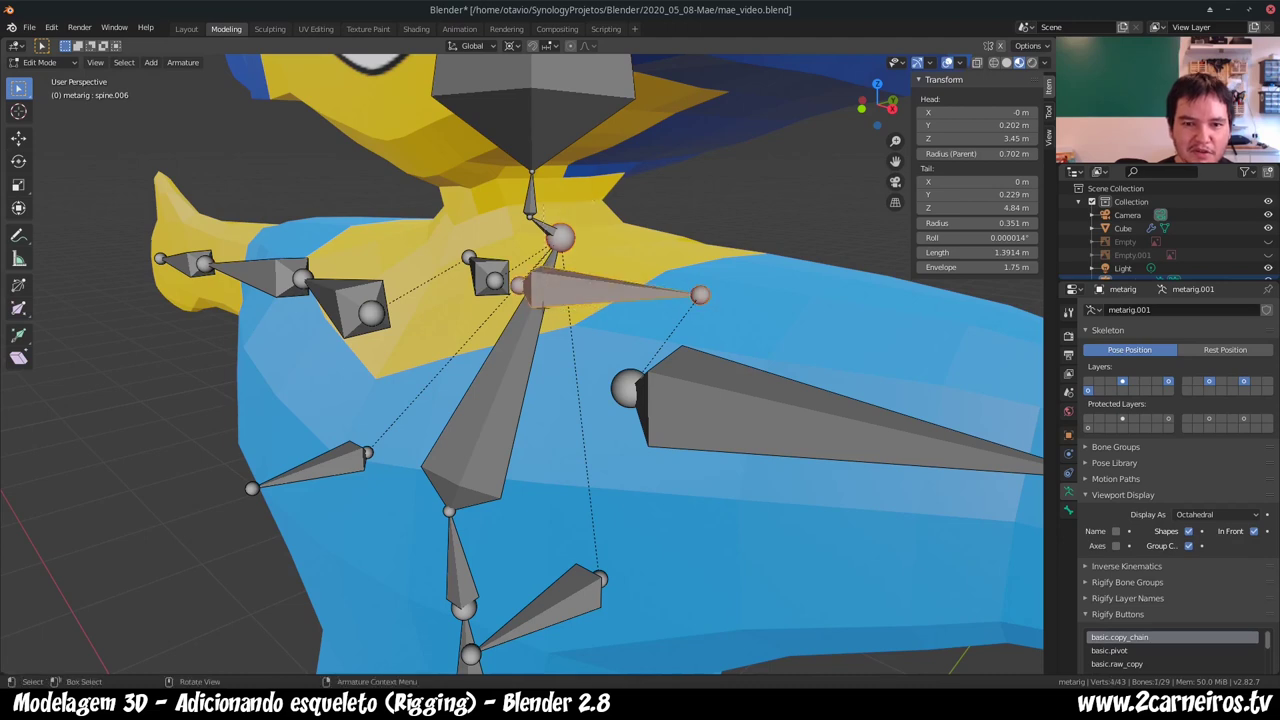
pyautogui.keyDown('shift'); pyautogui.click(586, 295); pyautogui.keyUp('shift')
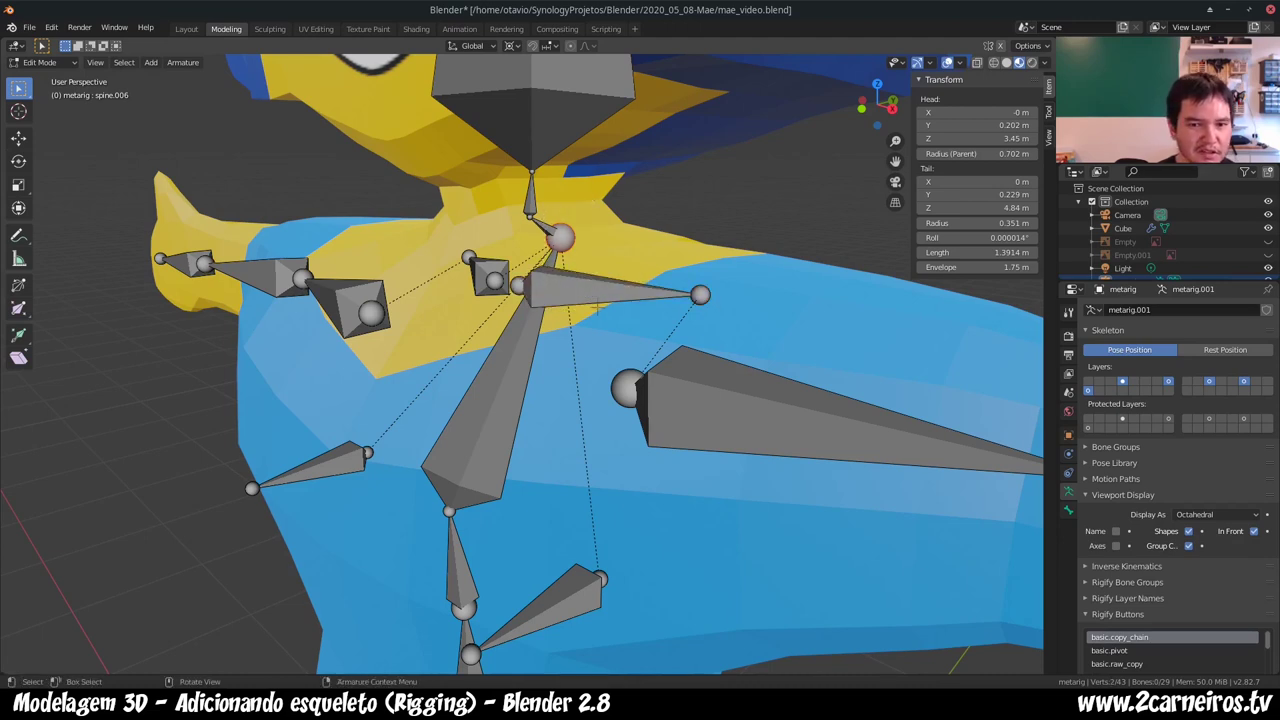
pyautogui.press('KP_1')
pyautogui.press('KP_3')
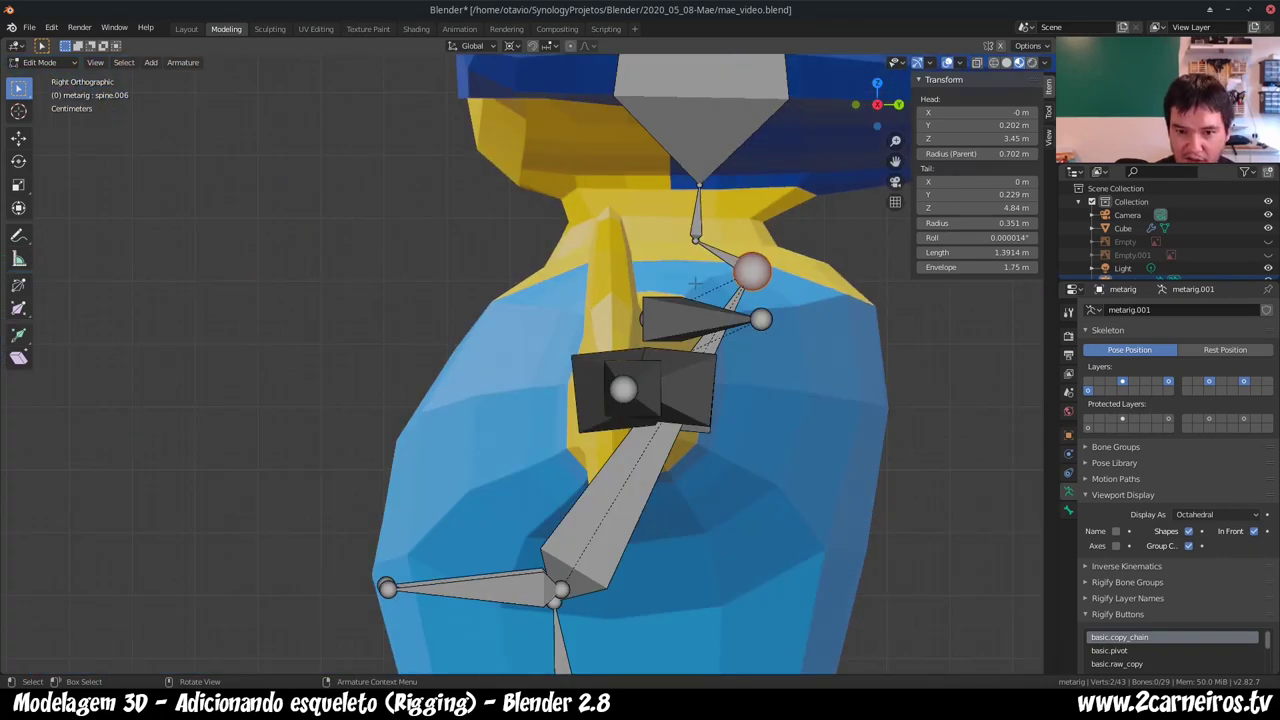
pyautogui.press('g')
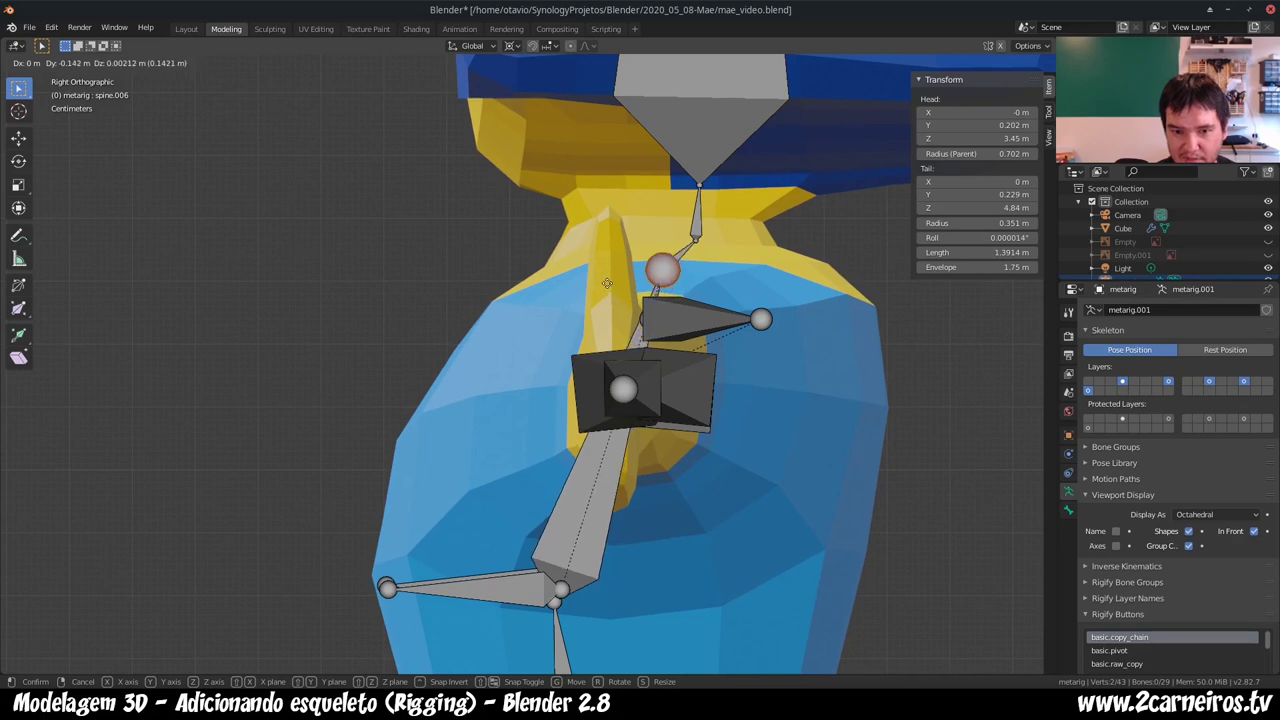
pyautogui.click(607, 283)
# - Generate another trial Rigify rig and undo it
pyautogui.press('Tab')
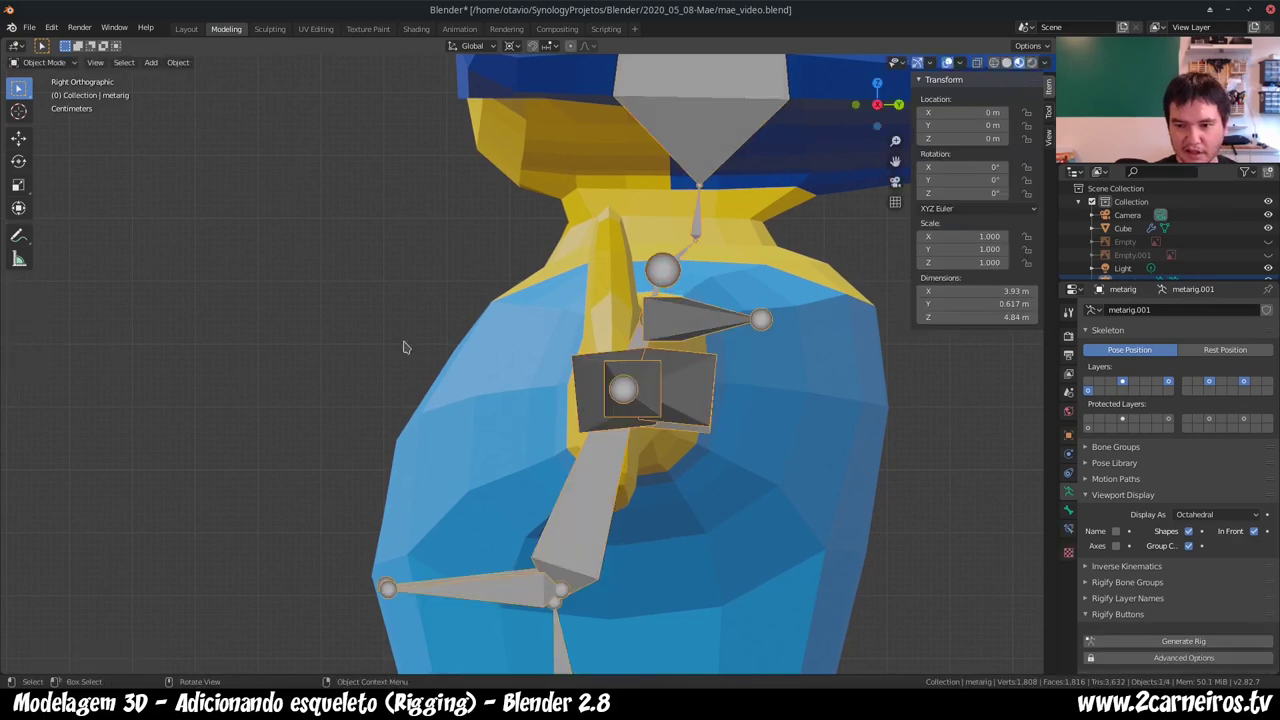
pyautogui.click(1175, 641)
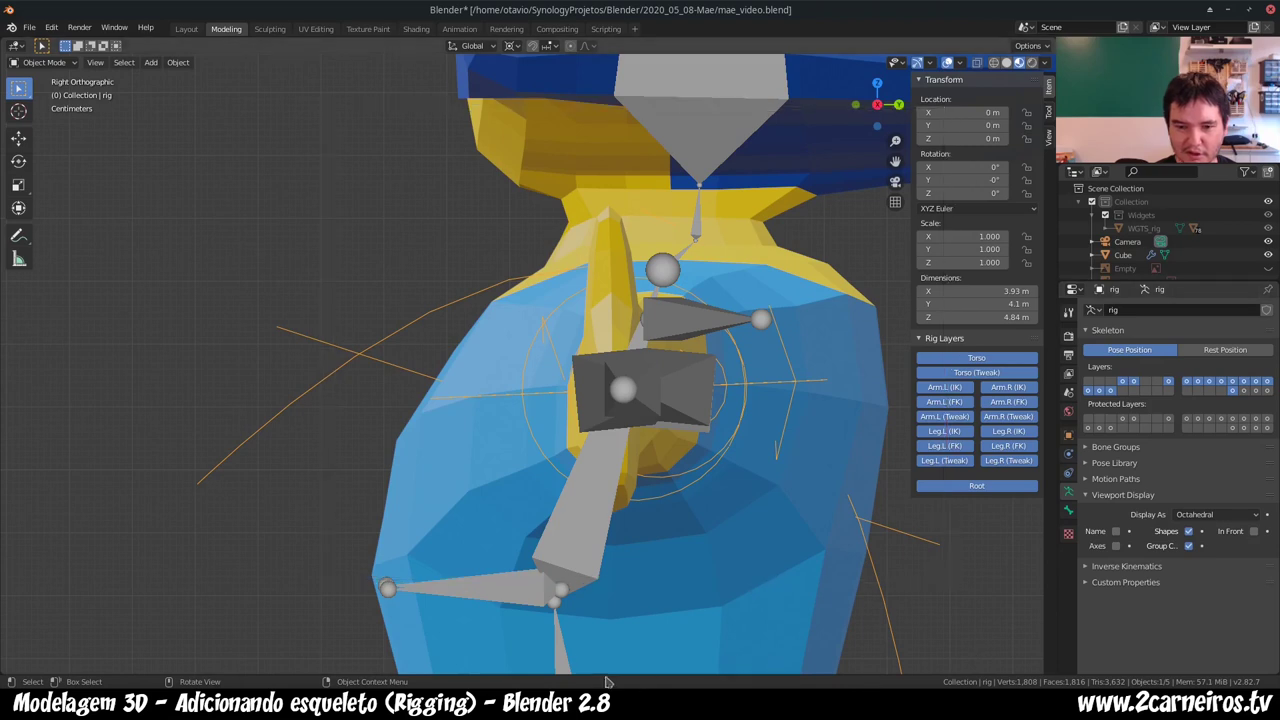
pyautogui.hotkey('ctrl', 'z')
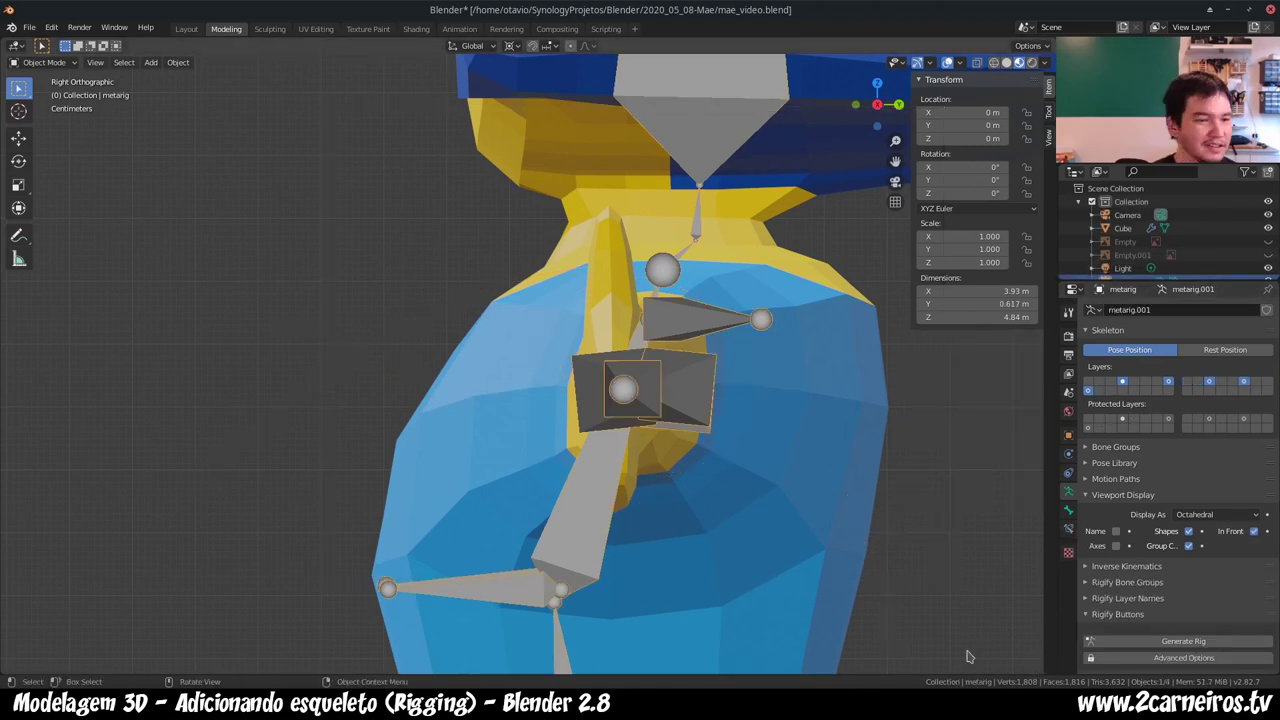
# - Check the body mesh in Edit Mode, then reopen metarig.001's bones in Edit Mode
pyautogui.hotkey('alt', 'a')
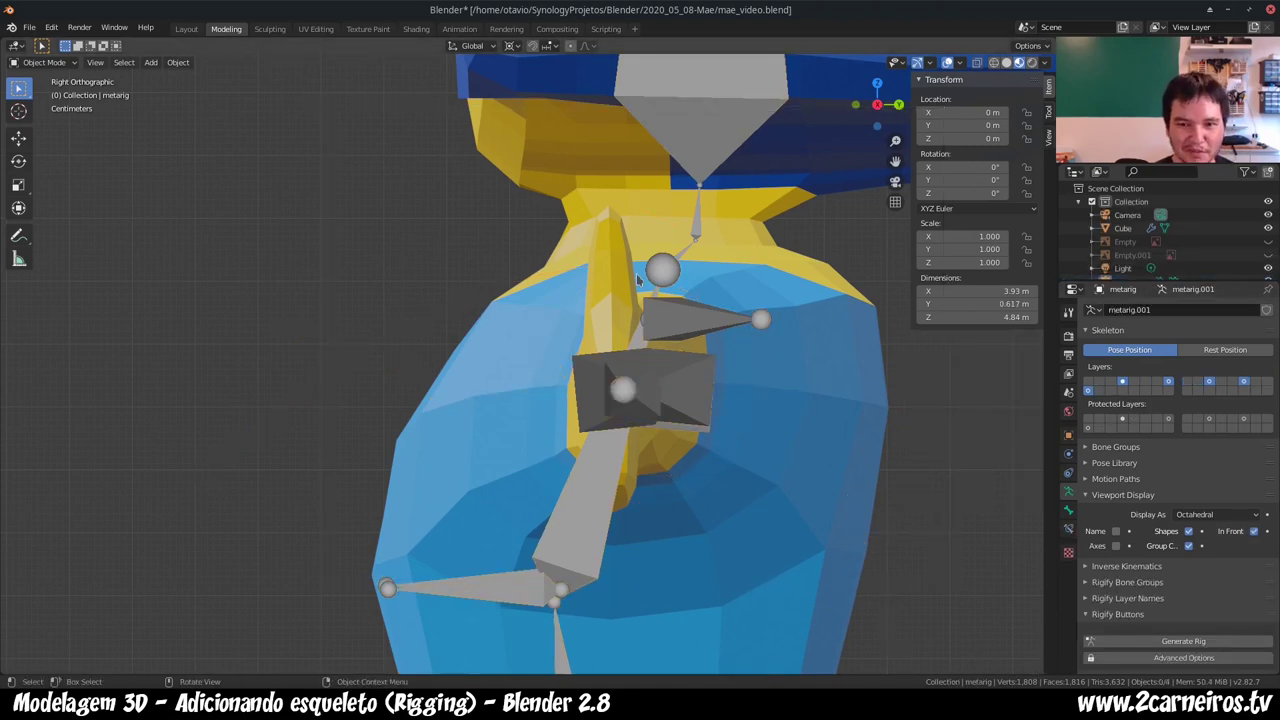
pyautogui.click(656, 284)
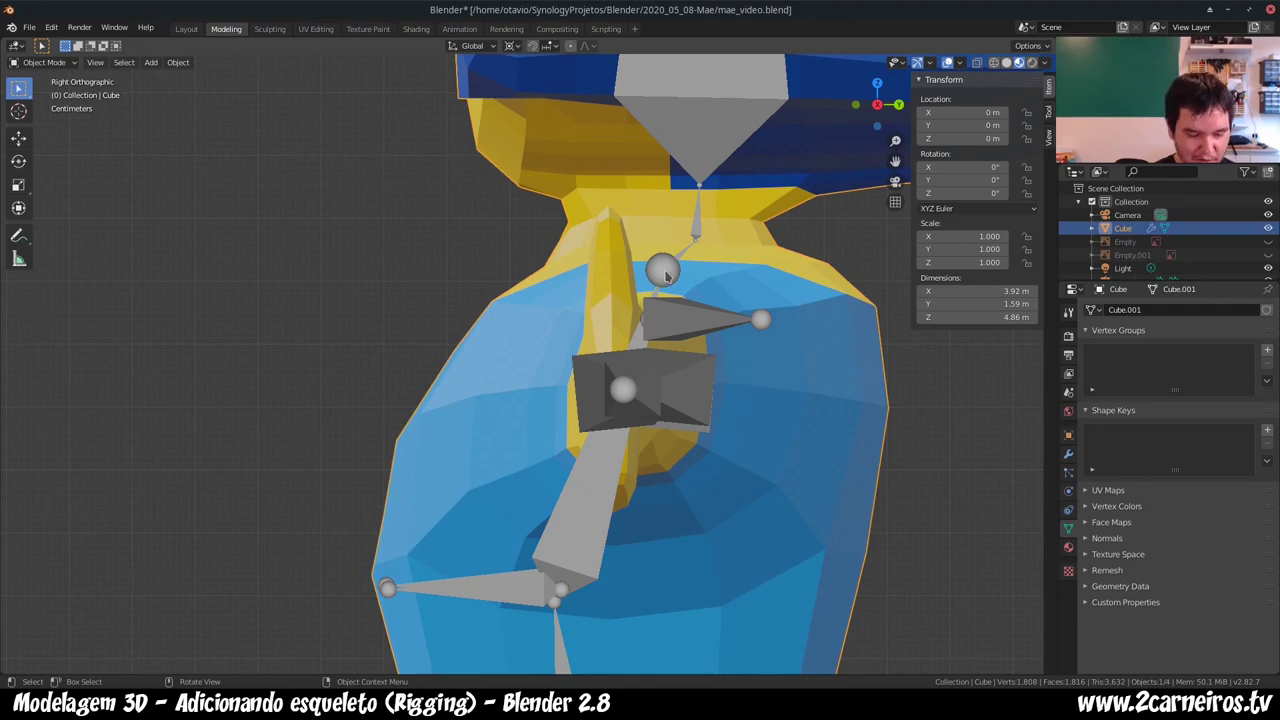
pyautogui.press('Tab')
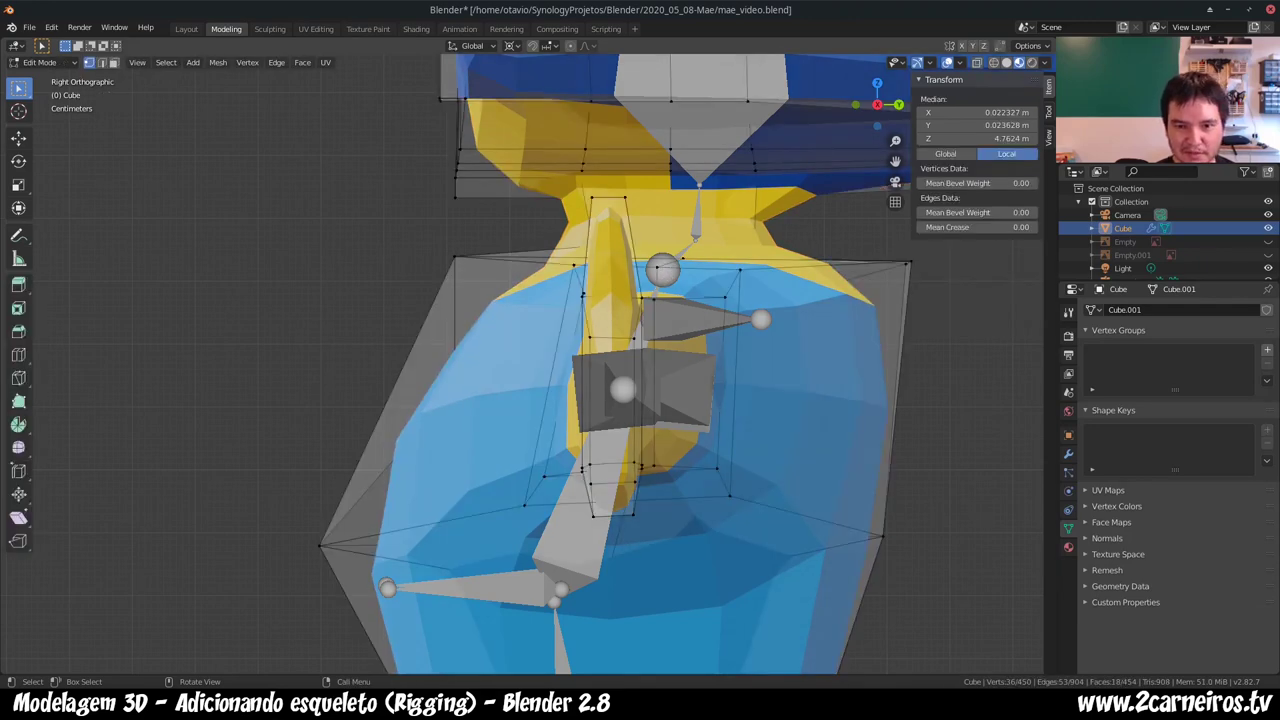
pyautogui.press('Tab')
pyautogui.click(663, 272)
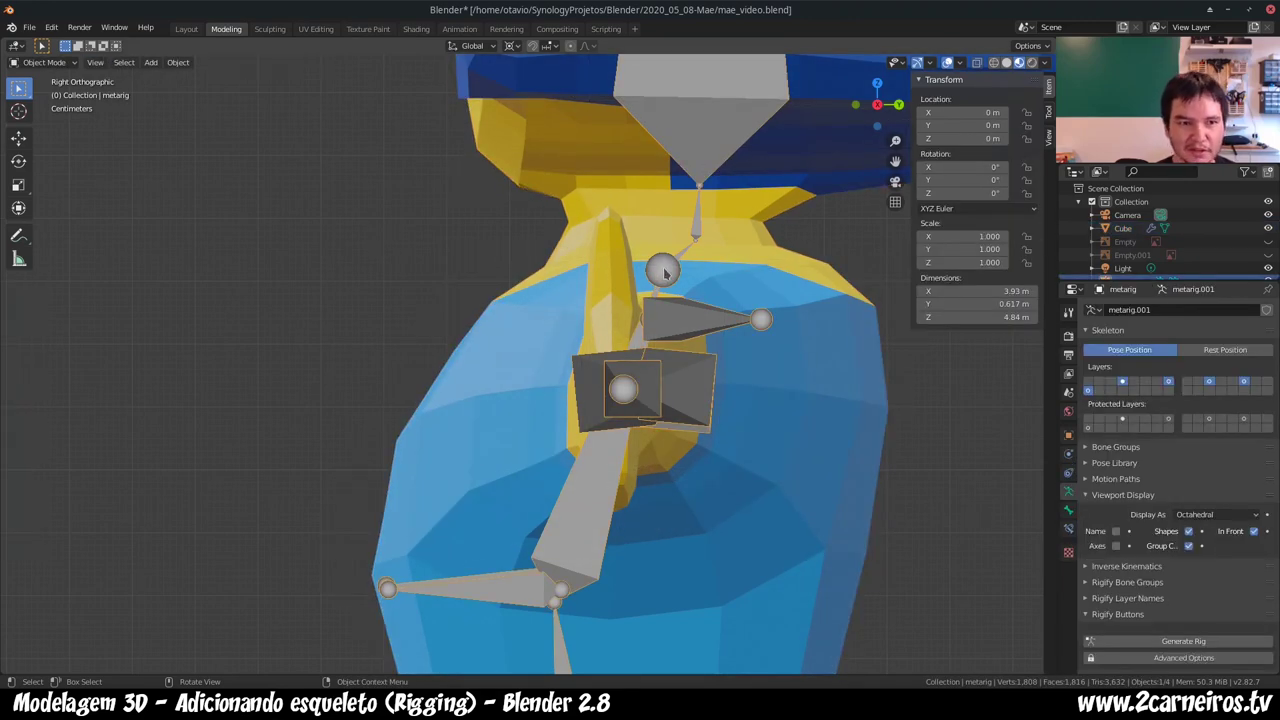
pyautogui.press('Tab')
pyautogui.click(567, 276)
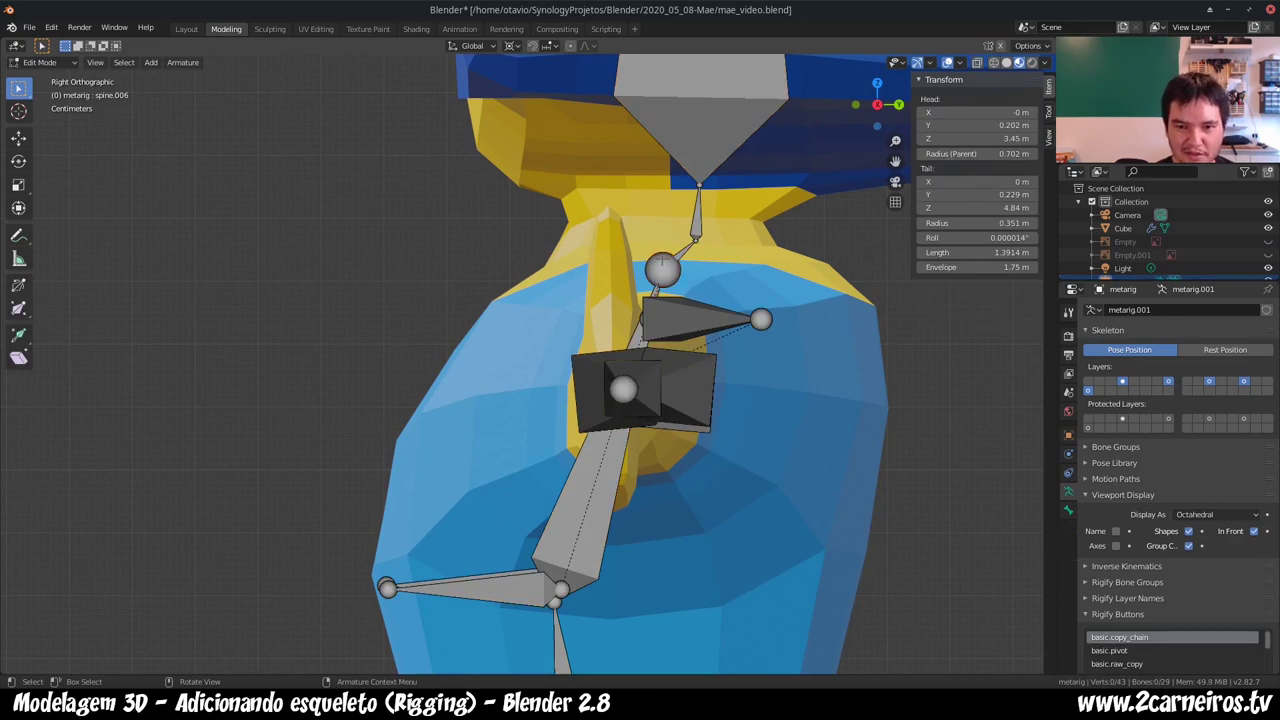
# - Shift the spine.003 chest joint right and retry Generate Rig, hitting a disjoint spine.004 chain error
pyautogui.click(661, 266)
pyautogui.moveTo(661, 268); pyautogui.dragTo(762, 262)
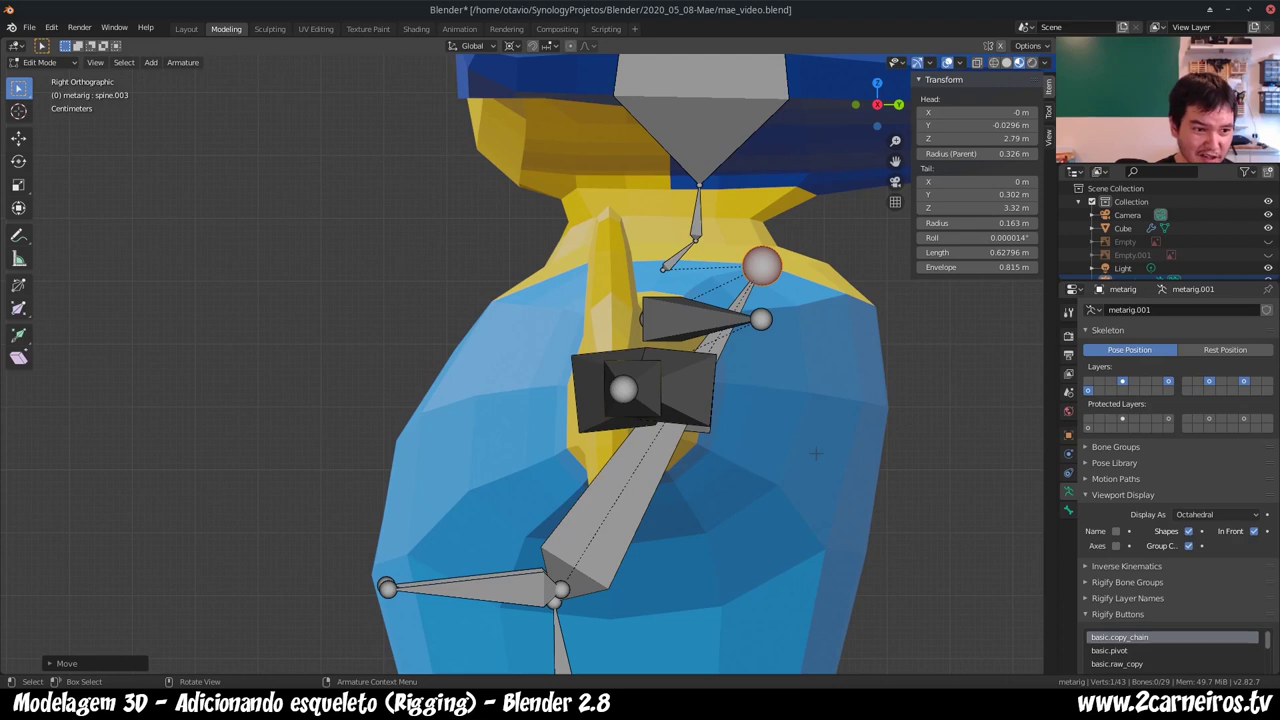
pyautogui.press('Tab')
pyautogui.click(1120, 645)
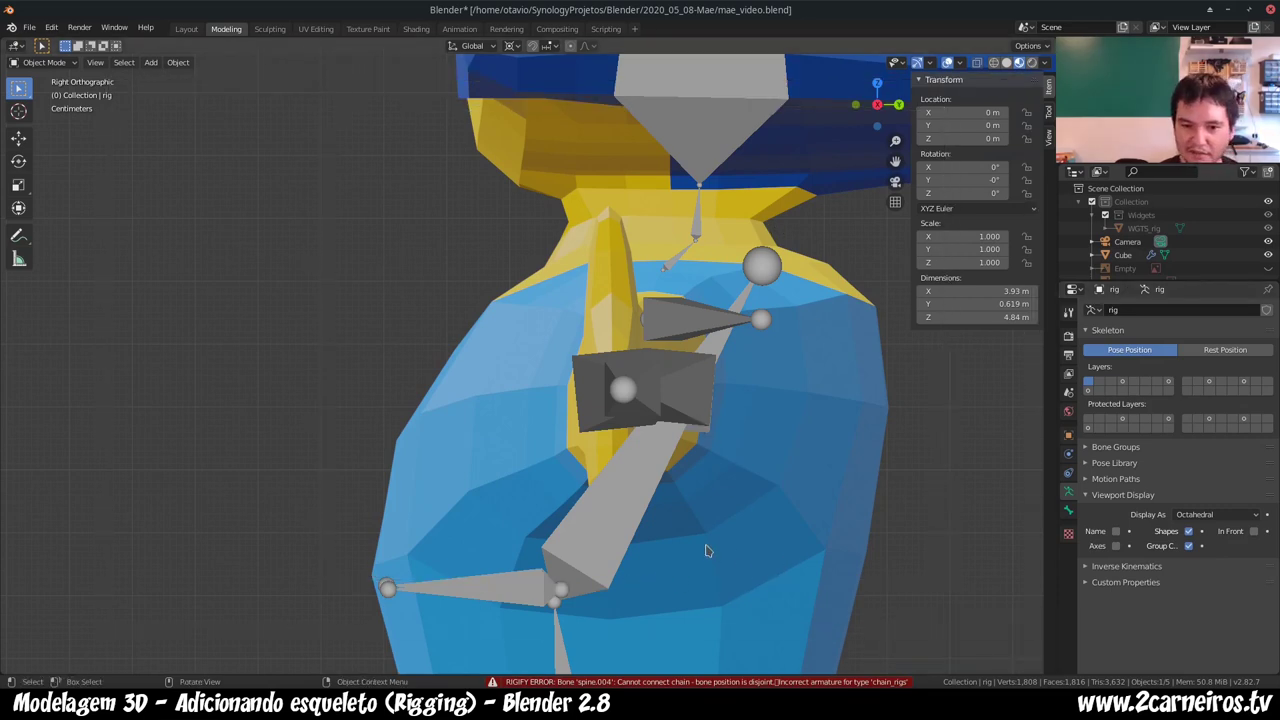
pyautogui.click(701, 536)
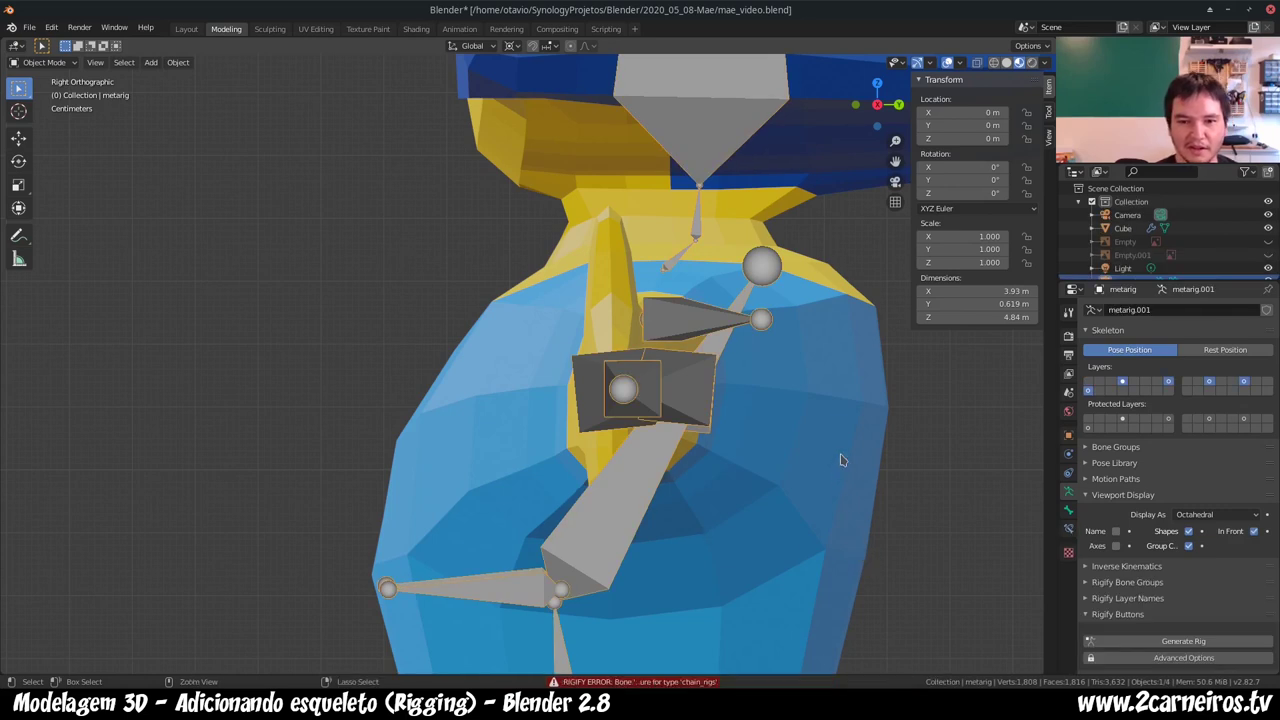
pyautogui.press('Tab')
# - Undo the chest joint move and raise spine.004's tail to Z 3.38 m
pyautogui.hotkey('ctrl', 'z')
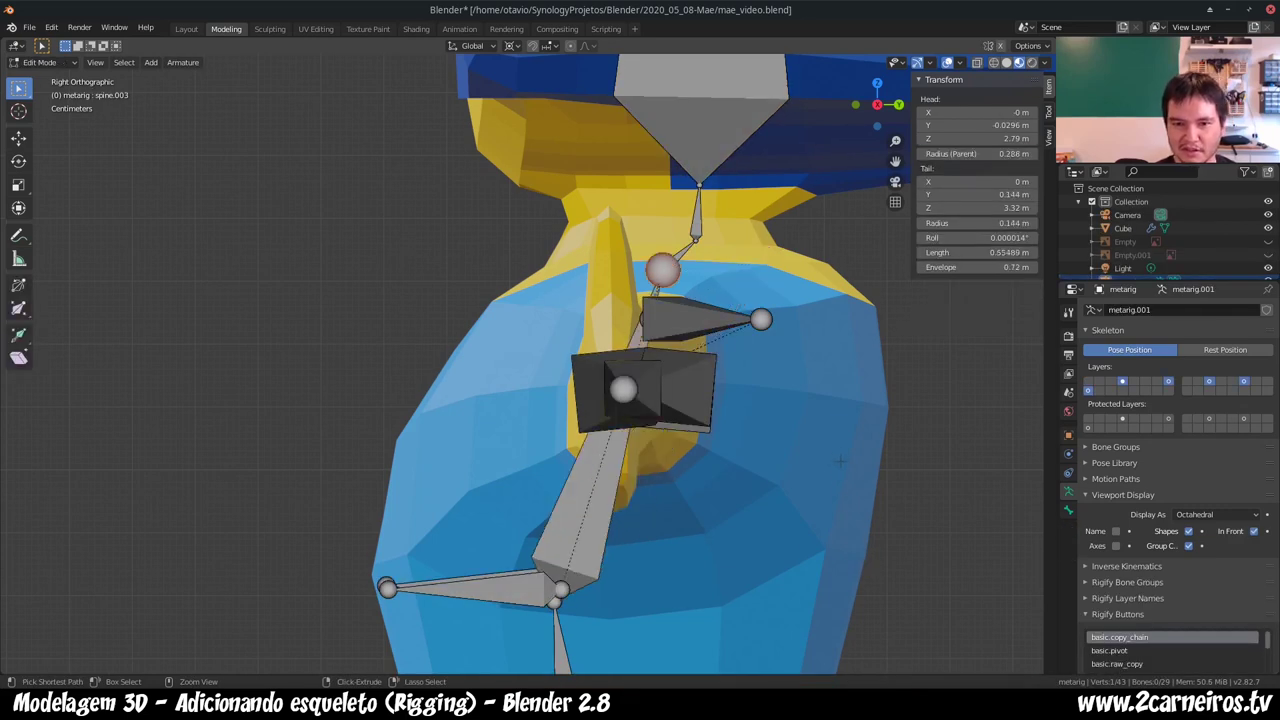
pyautogui.moveTo(681, 435)
pyautogui.mouseDown(button='middle')
pyautogui.moveTo(404, 410)
pyautogui.moveTo(627, 198)
pyautogui.mouseUp(button='middle')
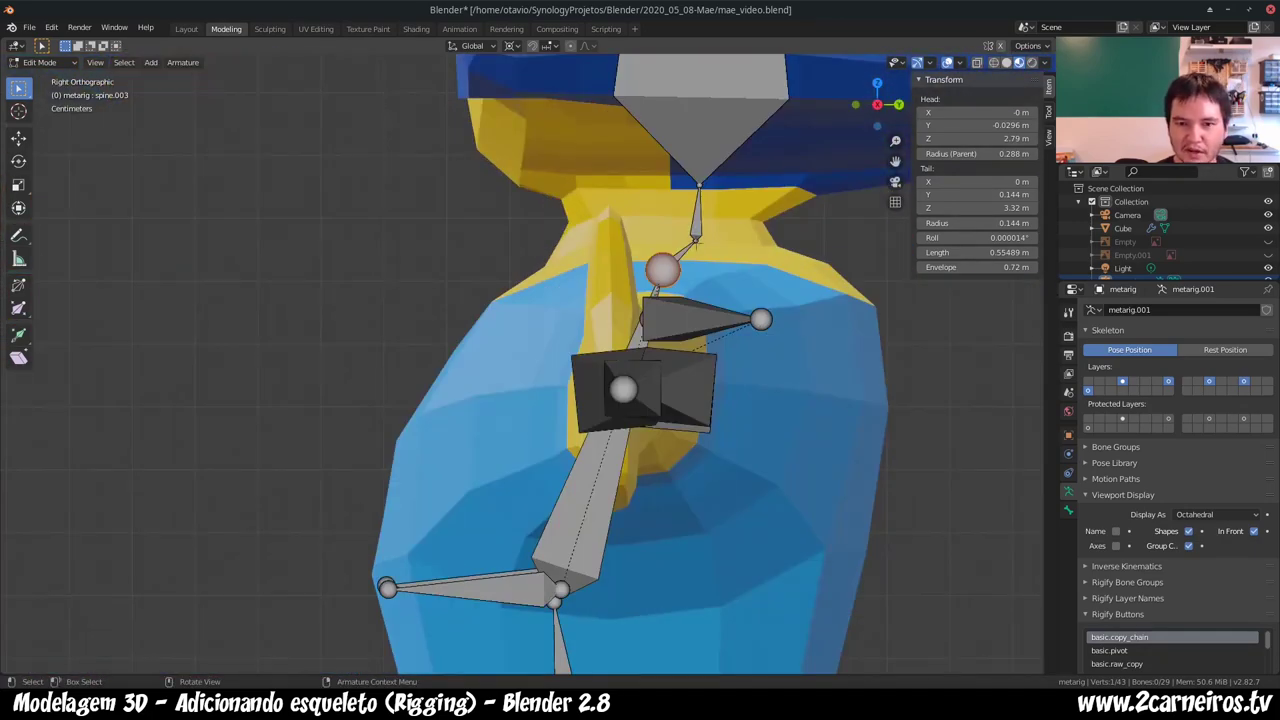
pyautogui.click(695, 238)
pyautogui.moveTo(695, 238); pyautogui.dragTo(686, 214)
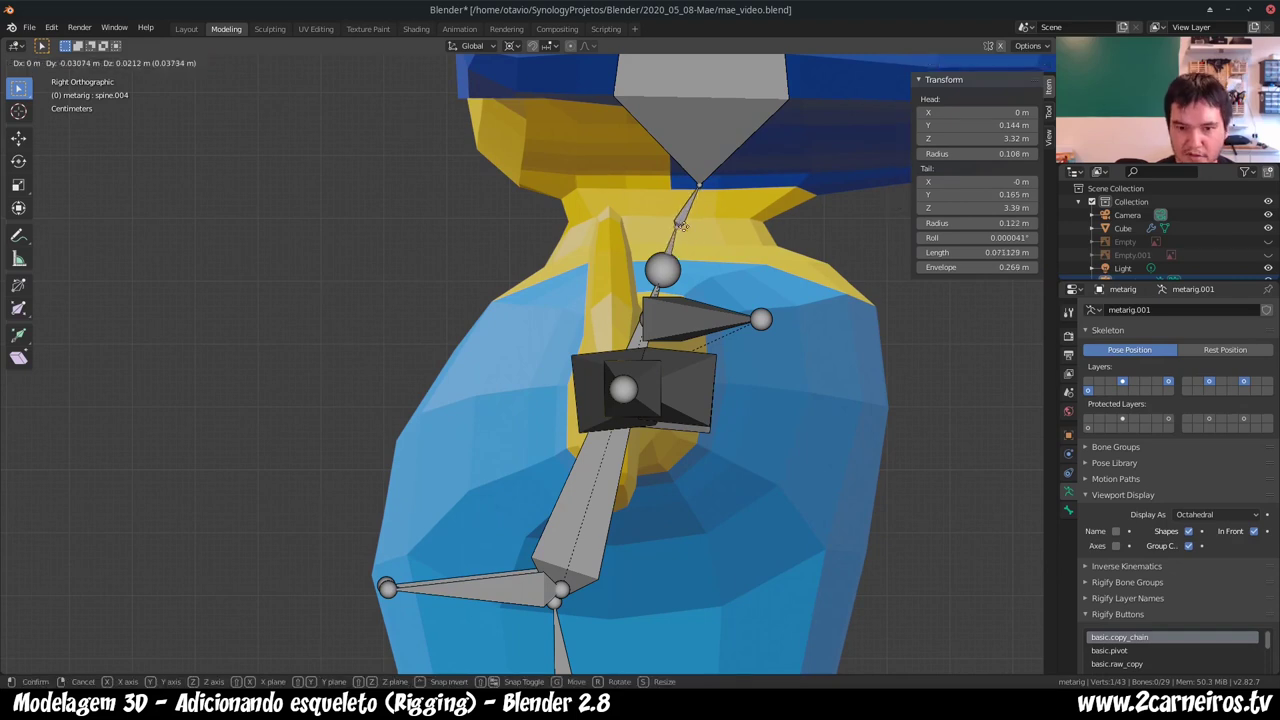
pyautogui.click(691, 203)
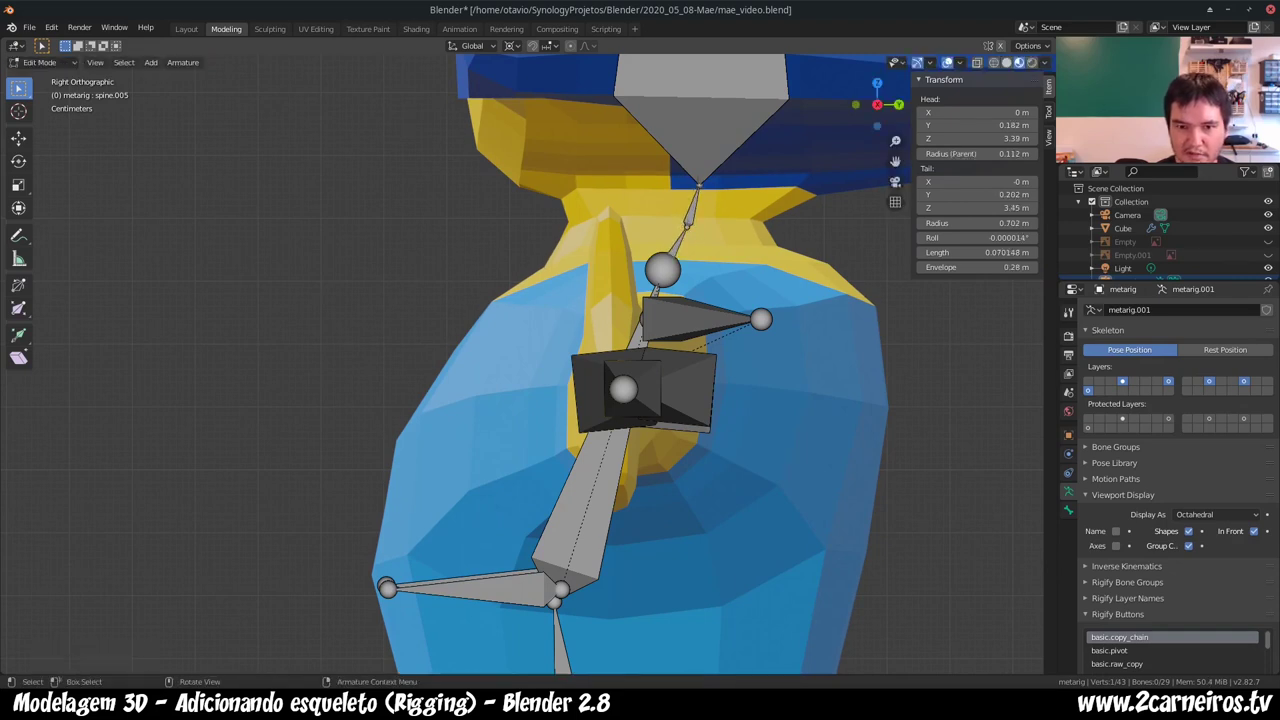
pyautogui.moveTo(687, 225); pyautogui.dragTo(700, 226)
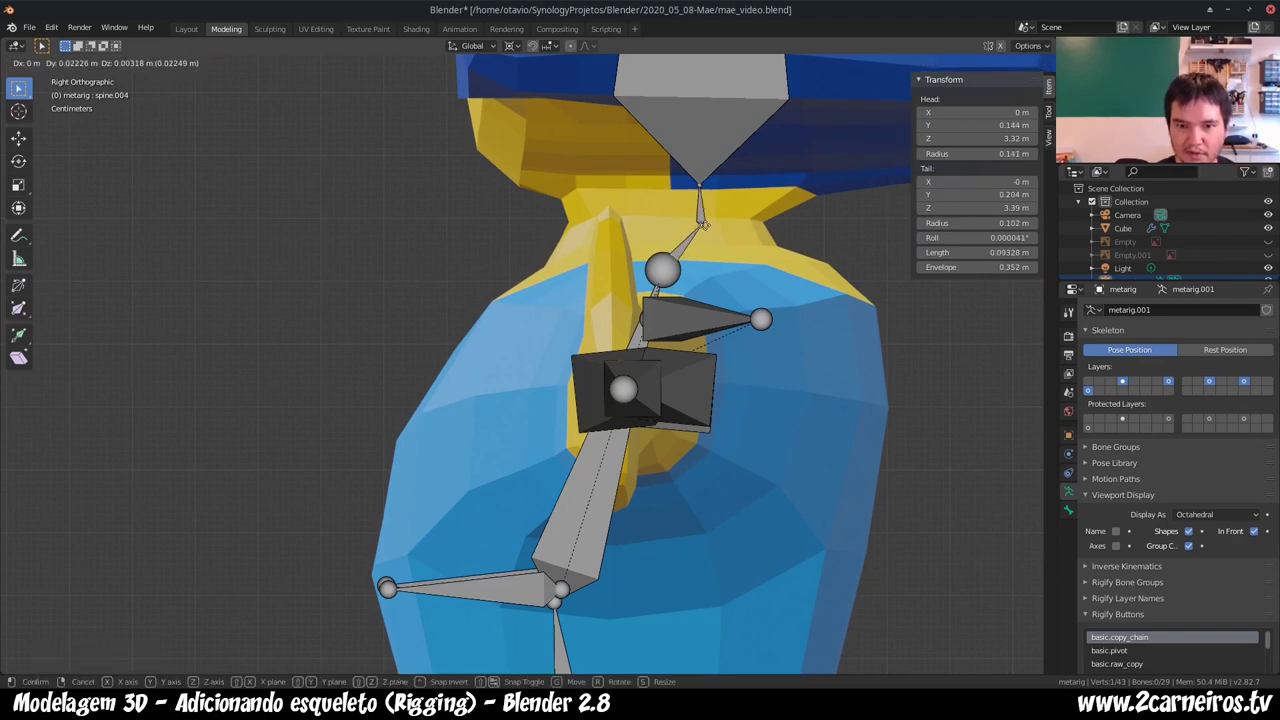
pyautogui.hotkey('ctrl', 'z')
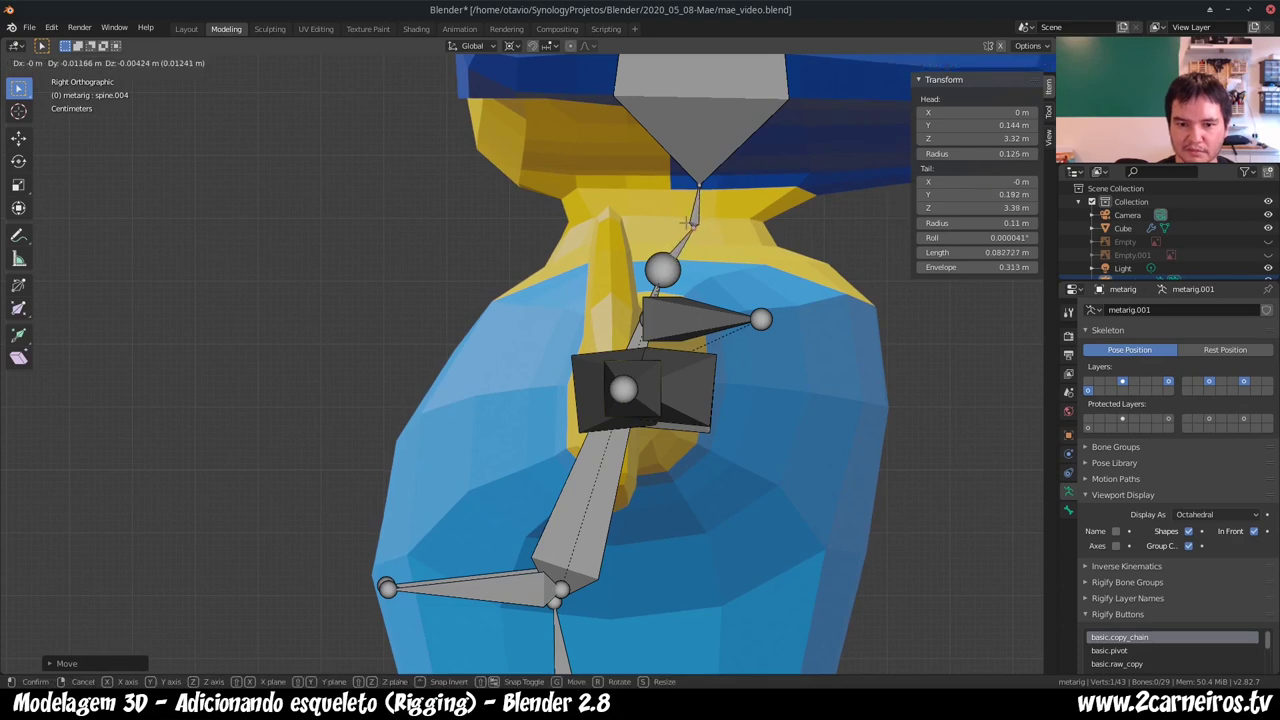
# - Lower the spine.001 joint down and right to Z 2.35 m
pyautogui.scroll(-5, 593, 478)
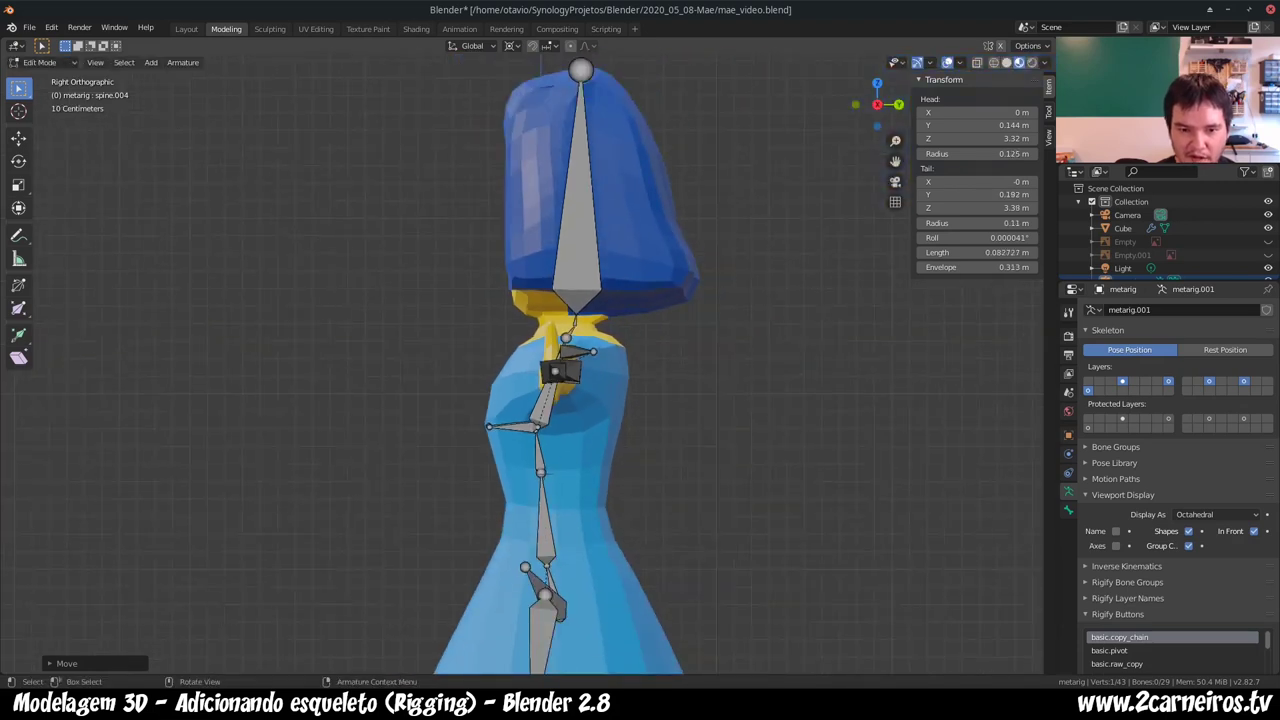
pyautogui.moveTo(541, 471); pyautogui.dragTo(564, 511)
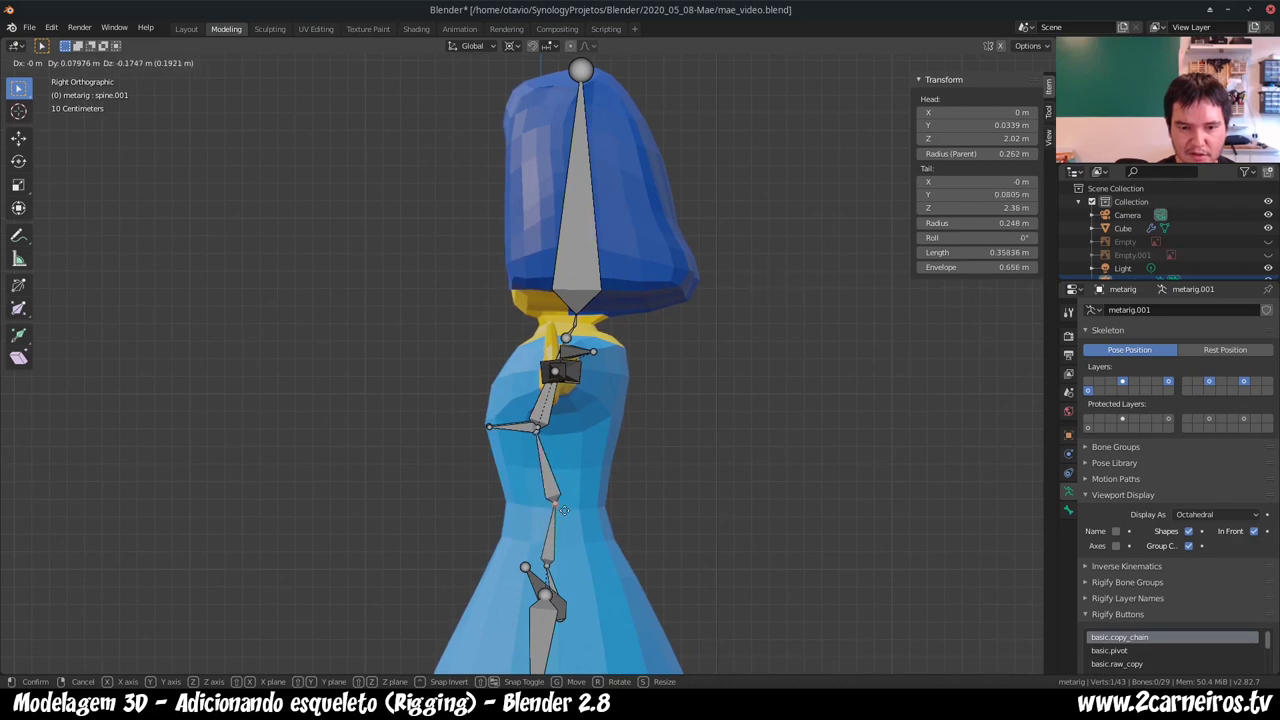
pyautogui.moveTo(564, 511); pyautogui.dragTo(558, 512)
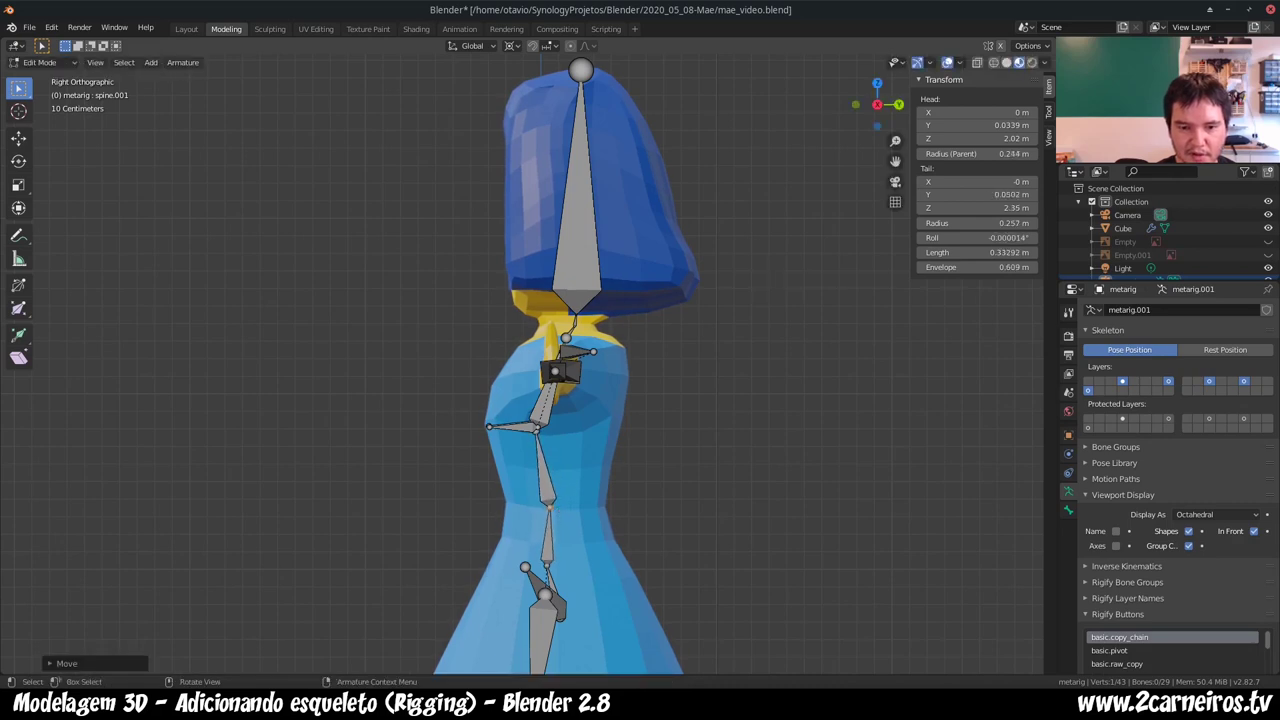
pyautogui.moveTo(700, 400); pyautogui.dragTo(600, 400, button='middle')
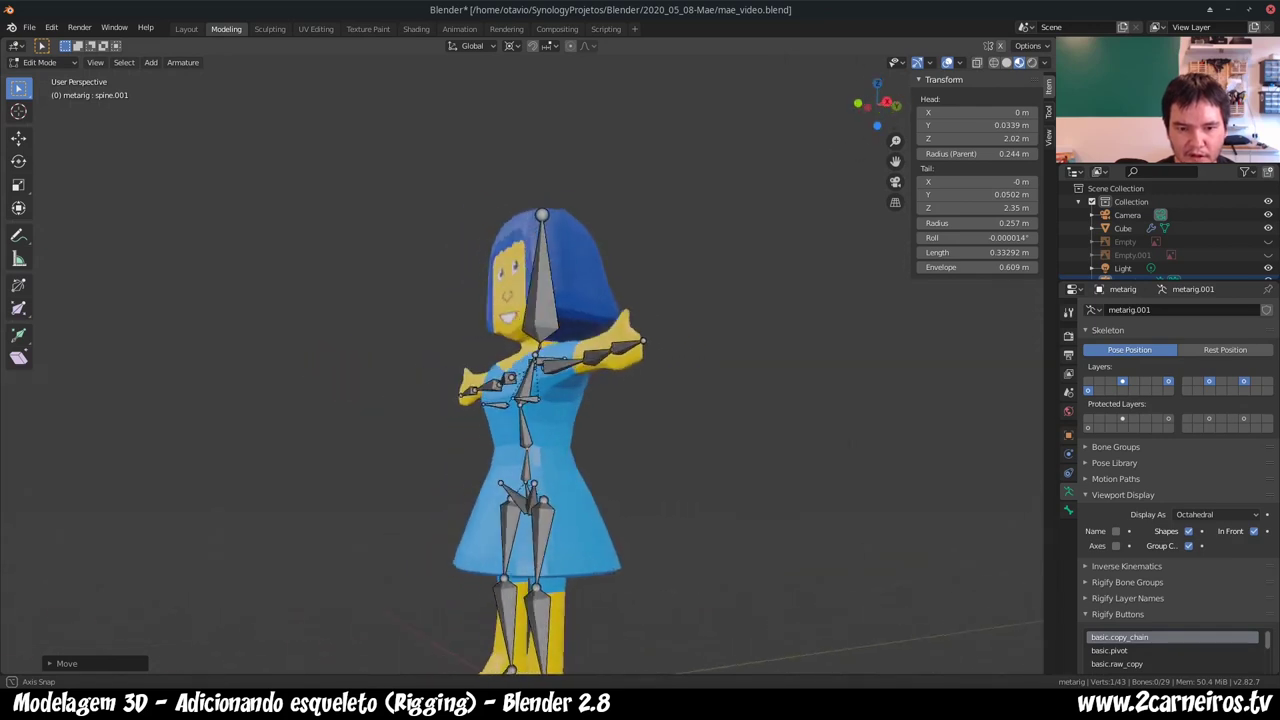
# - Zoom to the feet and fit the toe.L and foot.L tails inside the left boot
pyautogui.moveTo(600, 400)
pyautogui.mouseDown(button='middle')
pyautogui.moveTo(765, 183)
pyautogui.moveTo(603, 171)
pyautogui.mouseUp(button='middle')
pyautogui.scroll(-3, 765, 183)
pyautogui.scroll(3, 459, 265)
pyautogui.scroll(2, 459, 265)
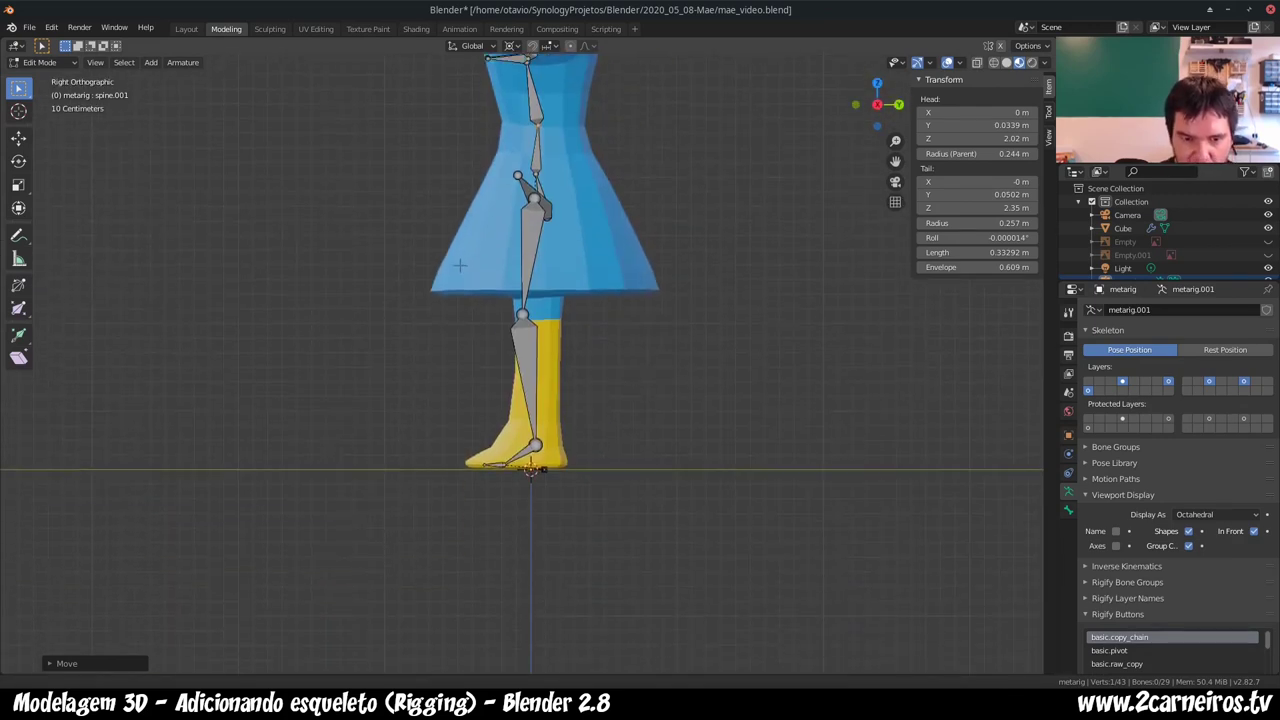
pyautogui.keyDown('shift'); pyautogui.moveTo(459, 265); pyautogui.dragTo(451, 125, button='middle'); pyautogui.keyUp('shift')
pyautogui.scroll(3, 536, 328)
pyautogui.scroll(2, 543, 289)
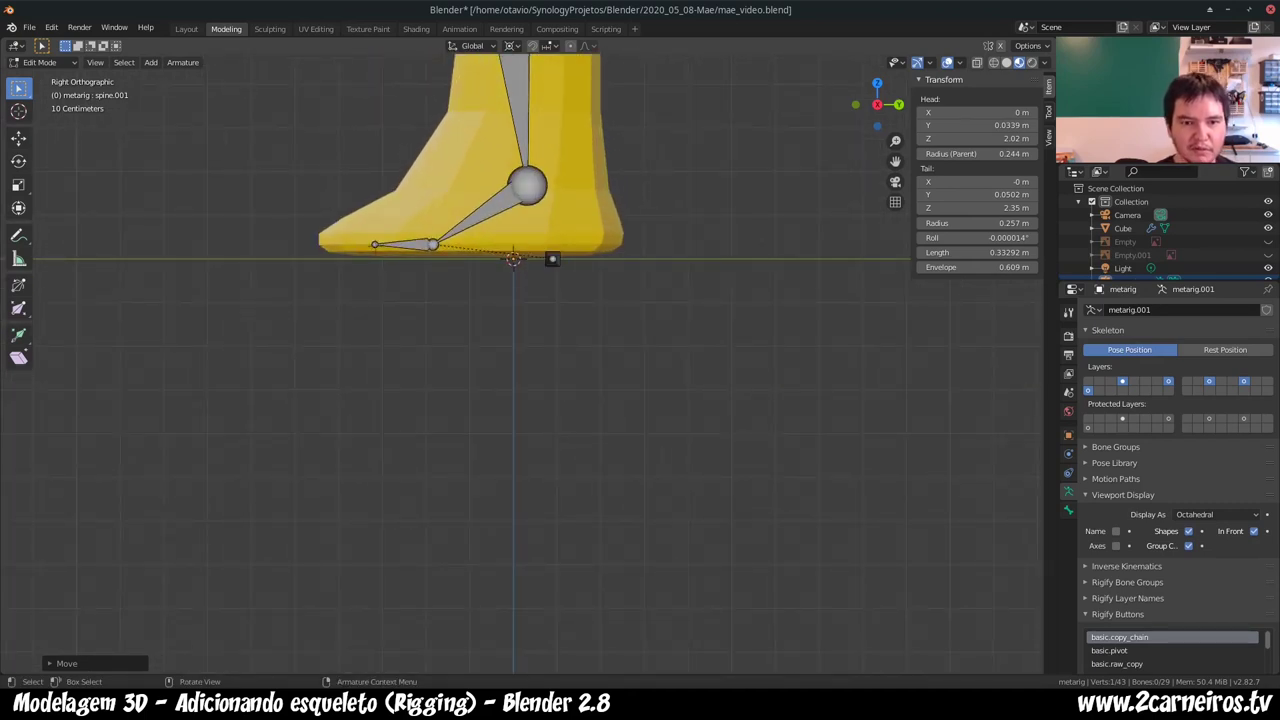
pyautogui.click(405, 245)
pyautogui.press('g')
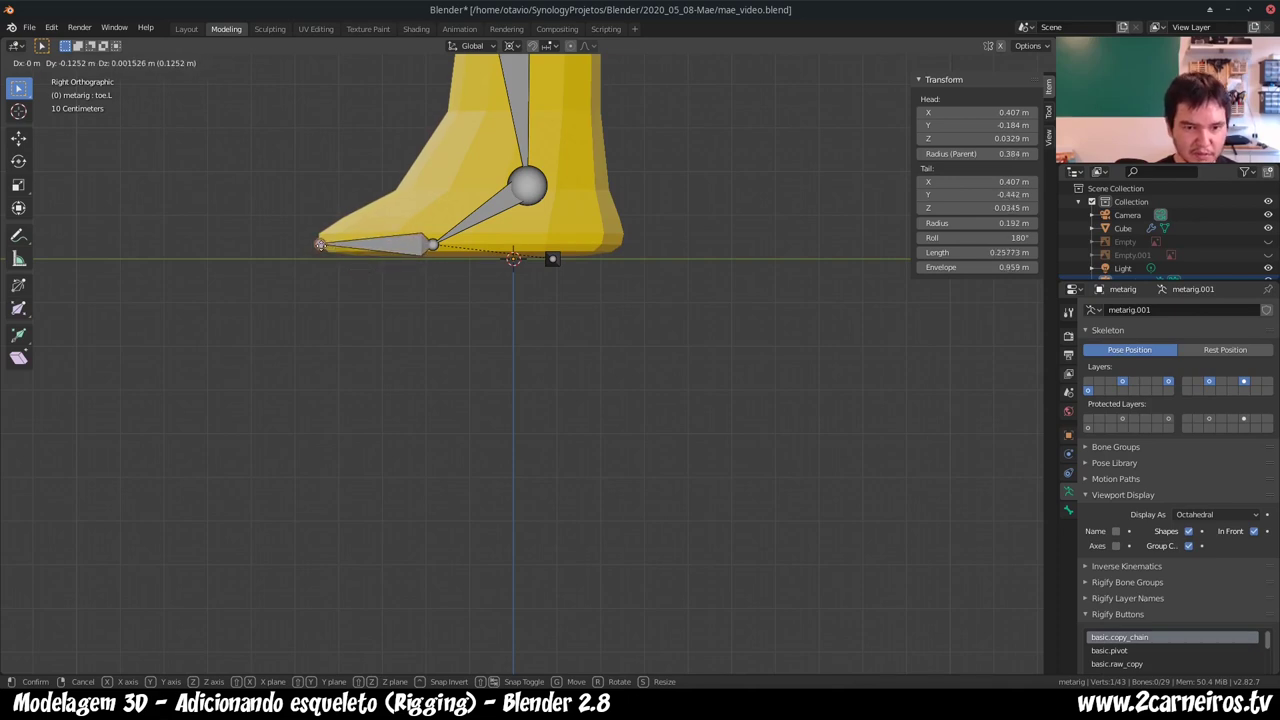
pyautogui.click(320, 245)
pyautogui.click(480, 214)
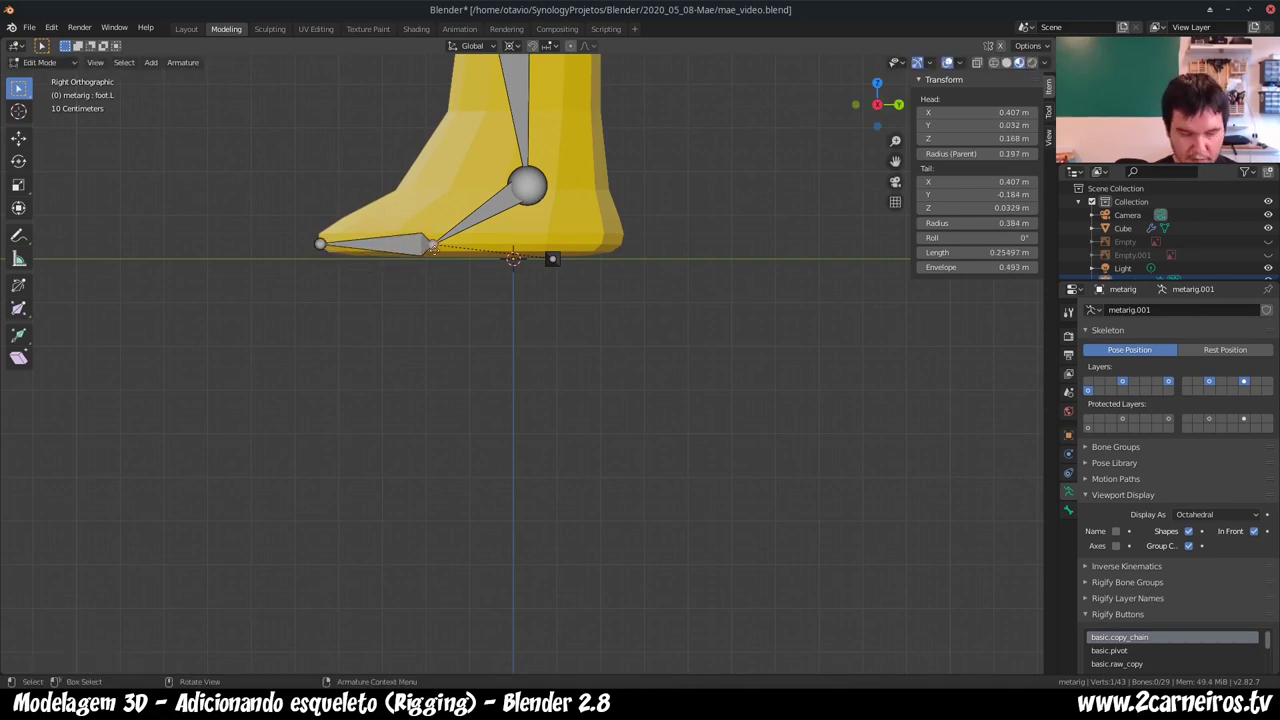
pyautogui.click(432, 247)
pyautogui.press('g')
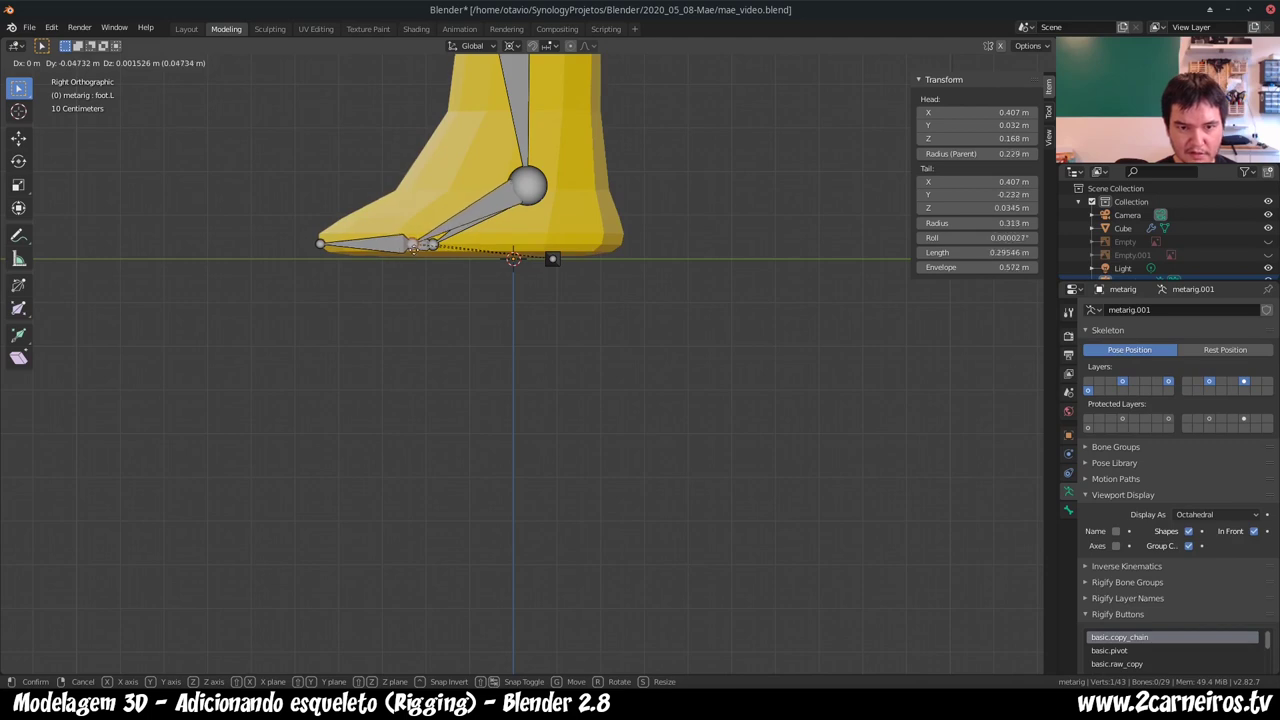
pyautogui.click(413, 247)
# - Place both ankle joints inside the boots at Z 0.153 m and refit foot.R
pyautogui.click(528, 185)
pyautogui.press('g')
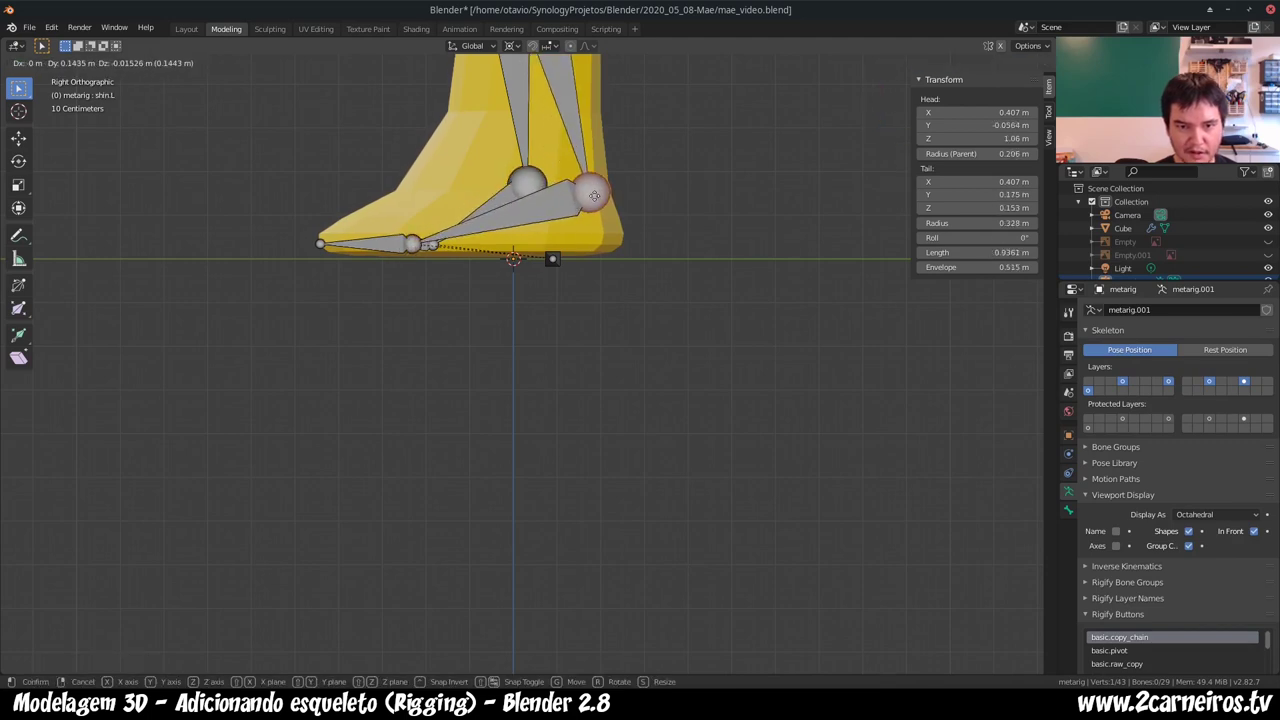
pyautogui.click(594, 195)
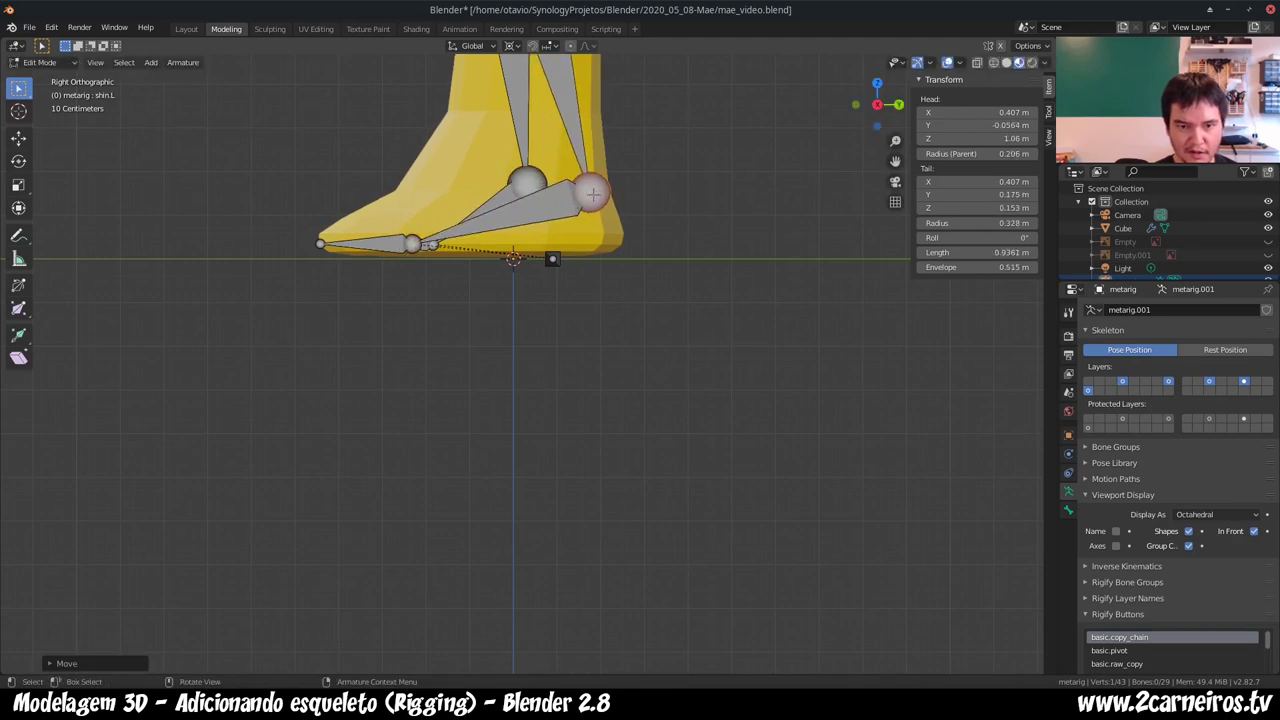
pyautogui.click(519, 188)
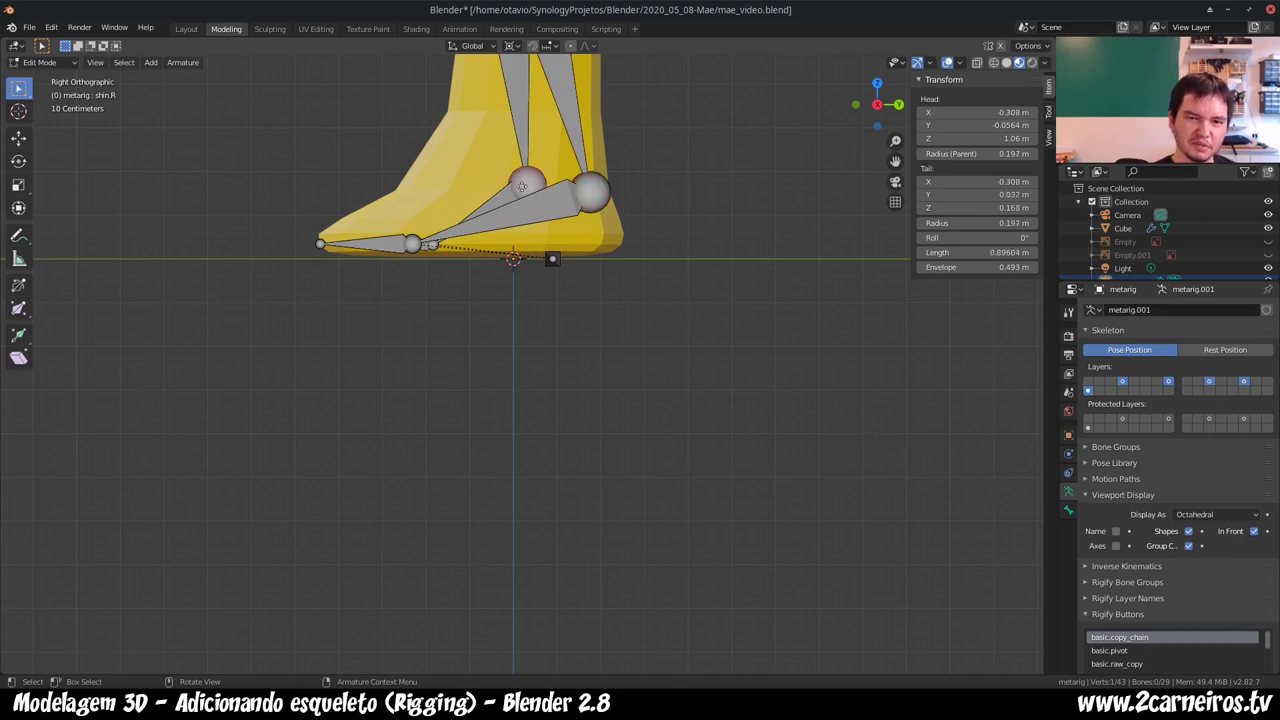
pyautogui.press('g')
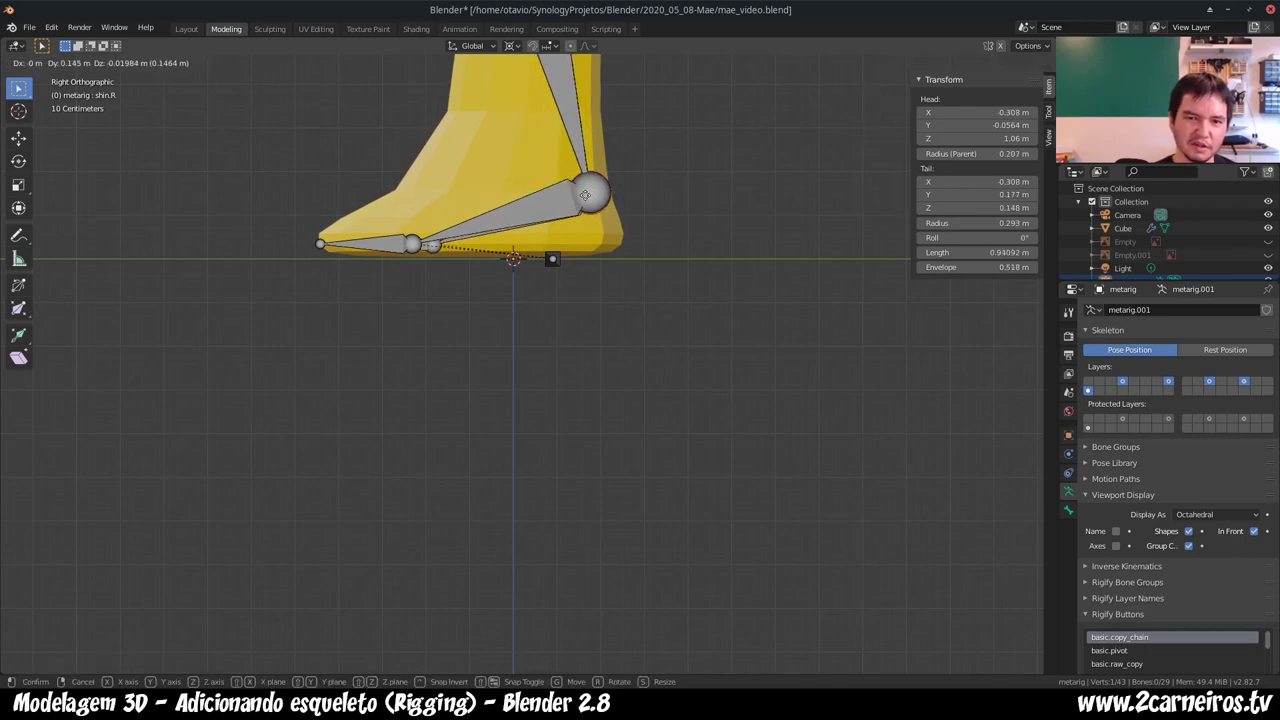
pyautogui.click(590, 192)
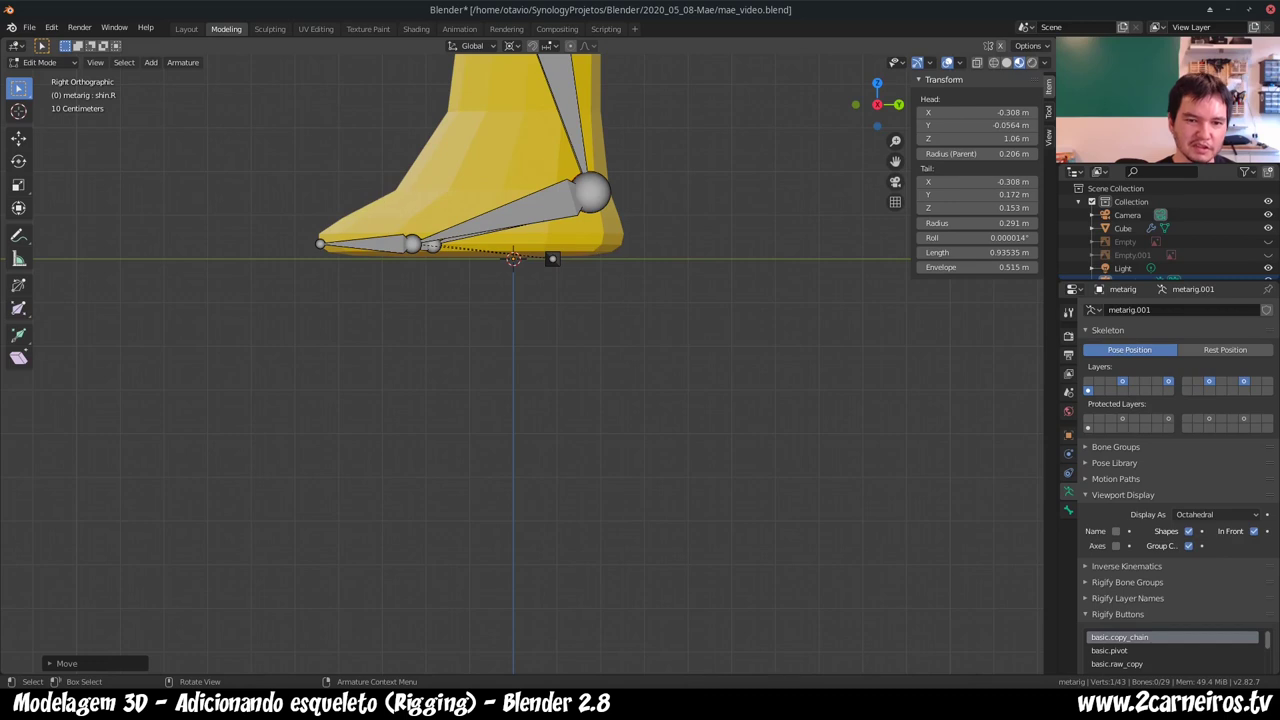
pyautogui.click(432, 245)
pyautogui.press('g')
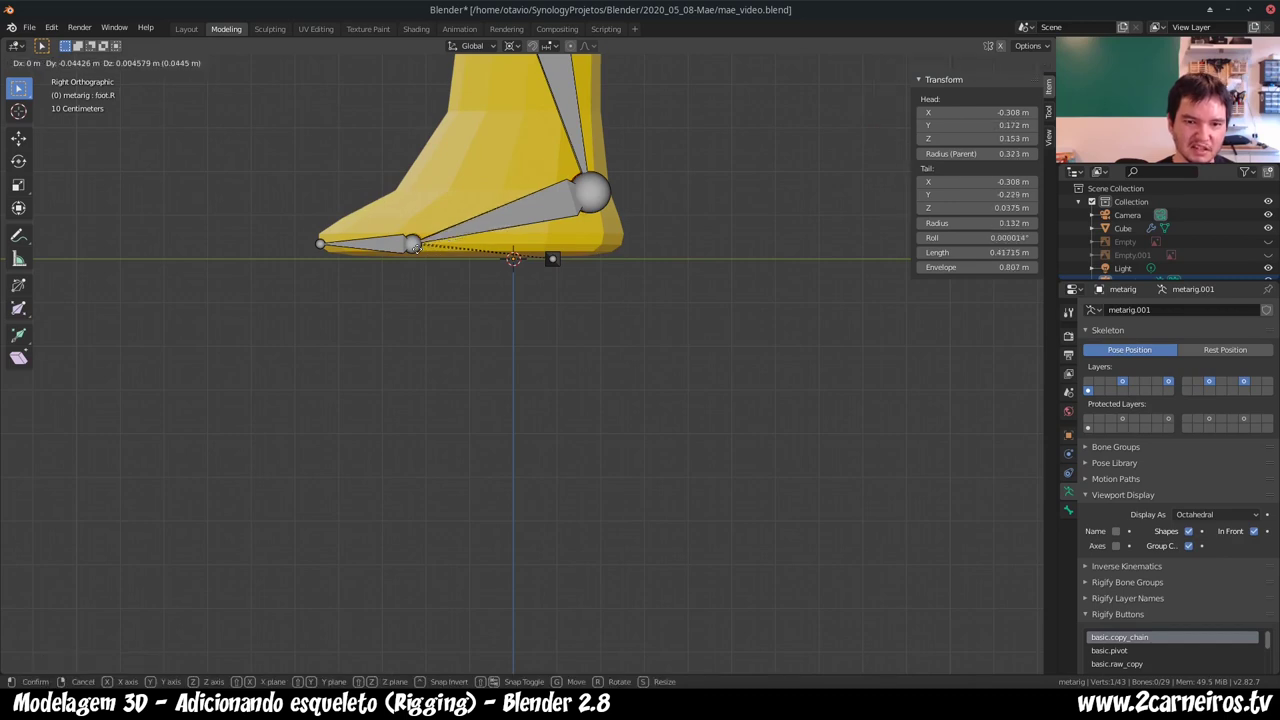
pyautogui.click(412, 244)
pyautogui.moveTo(470, 230); pyautogui.dragTo(380, 218, button='middle')
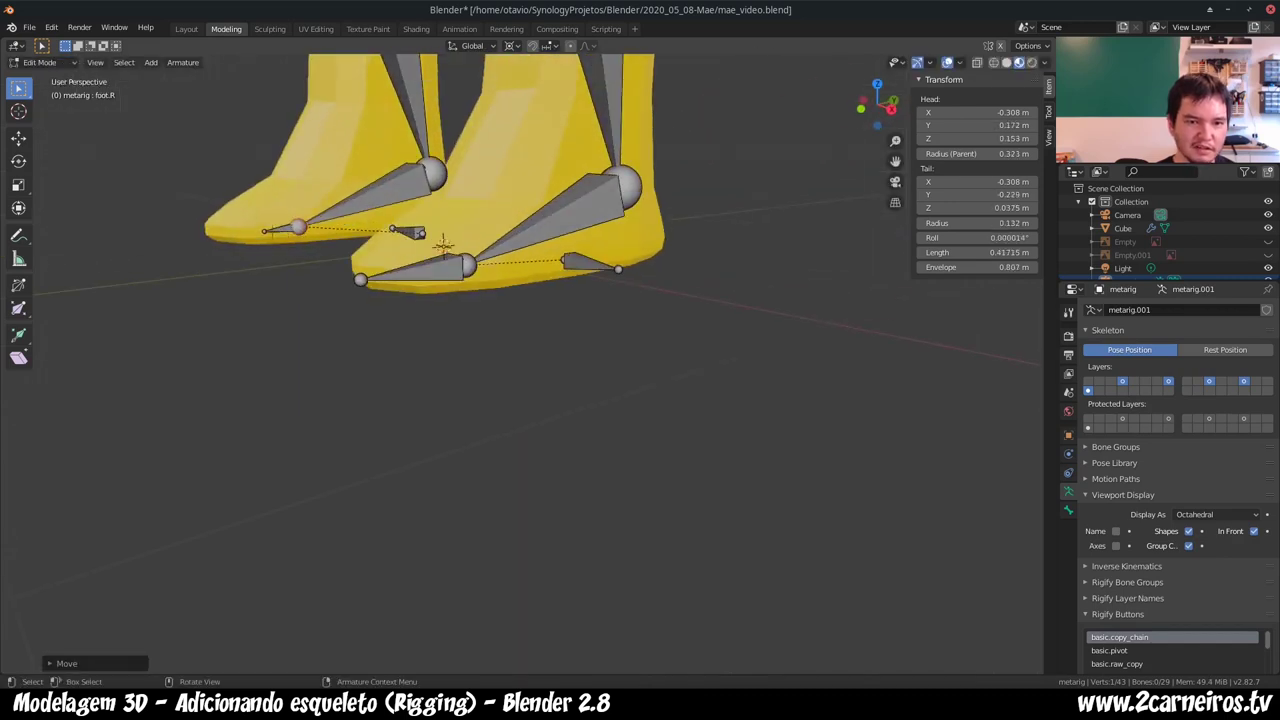
pyautogui.click(278, 229)
pyautogui.press('KP_1')
pyautogui.press('KP_3')
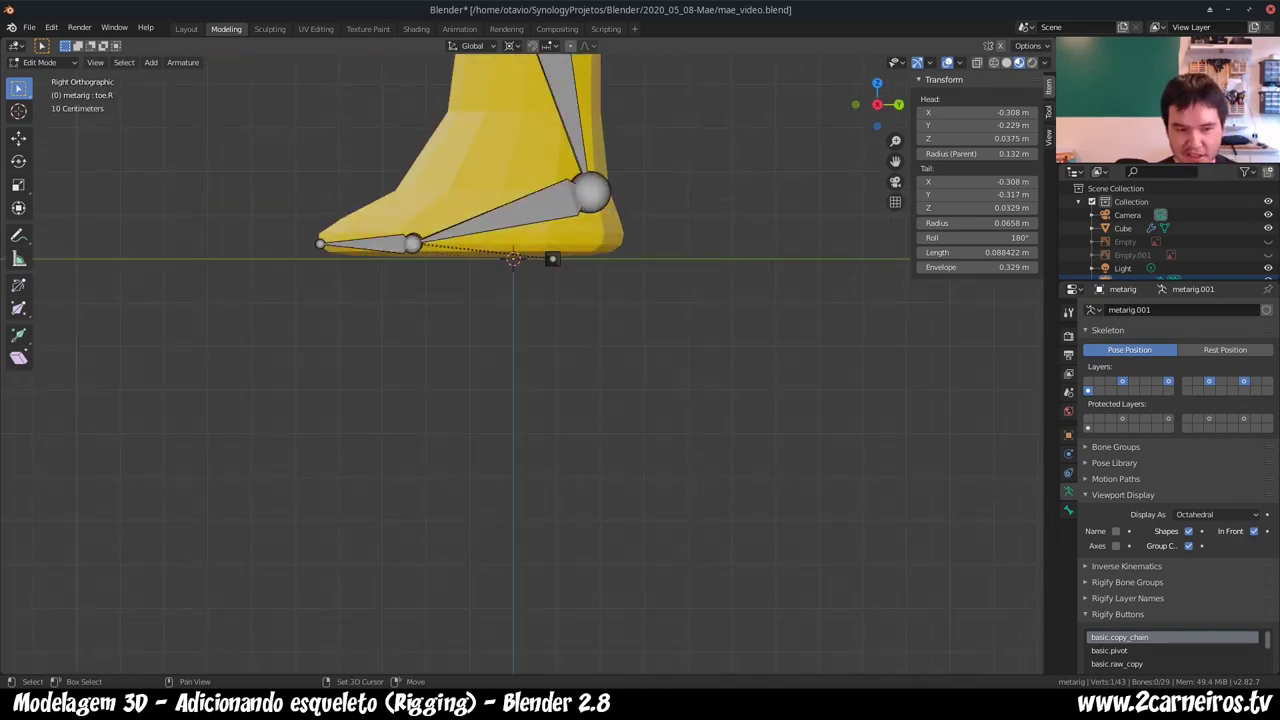
pyautogui.moveTo(520, 300); pyautogui.dragTo(700, 290, button='middle')
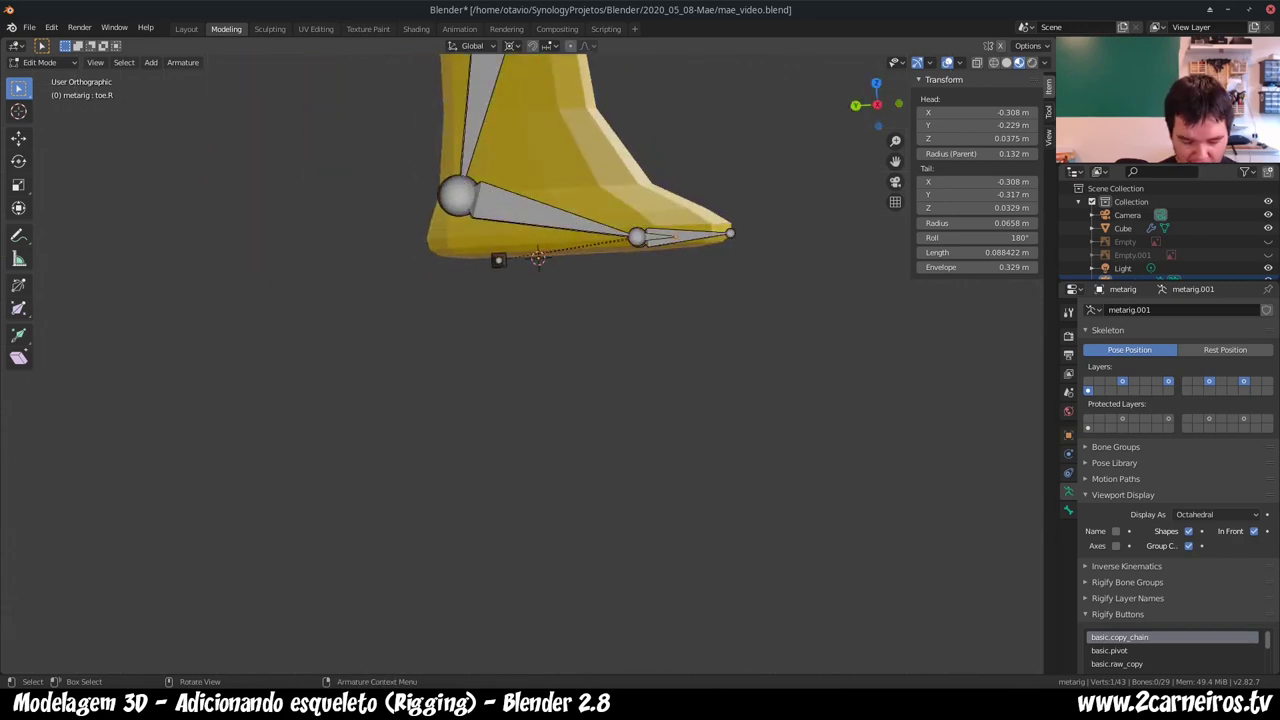
pyautogui.press('g')
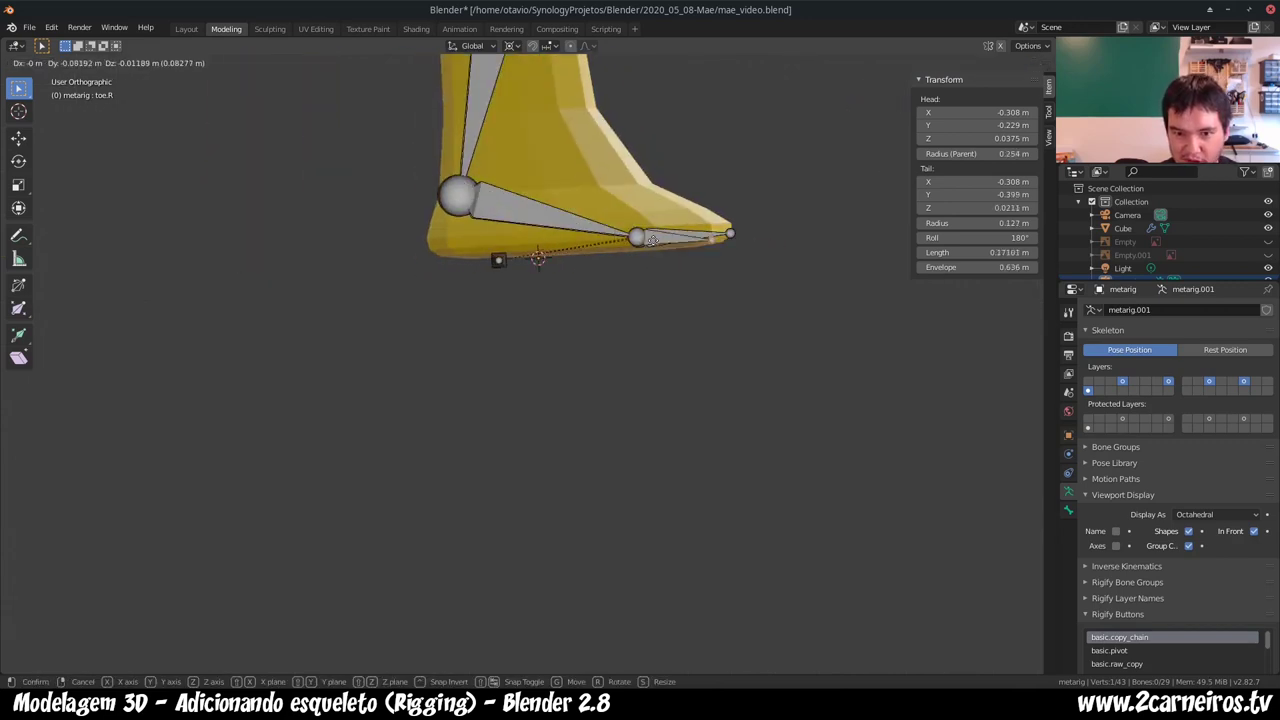
pyautogui.click(675, 232)
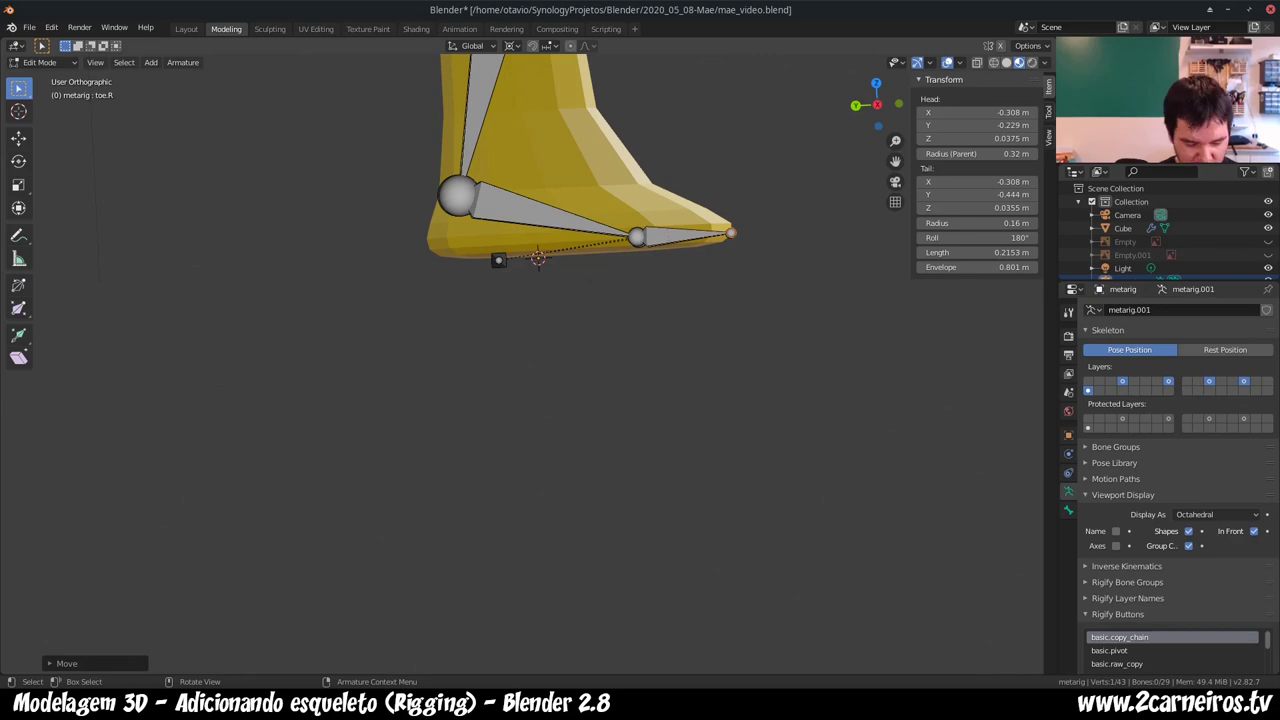
pyautogui.moveTo(675, 232); pyautogui.dragTo(690, 230, button='middle')
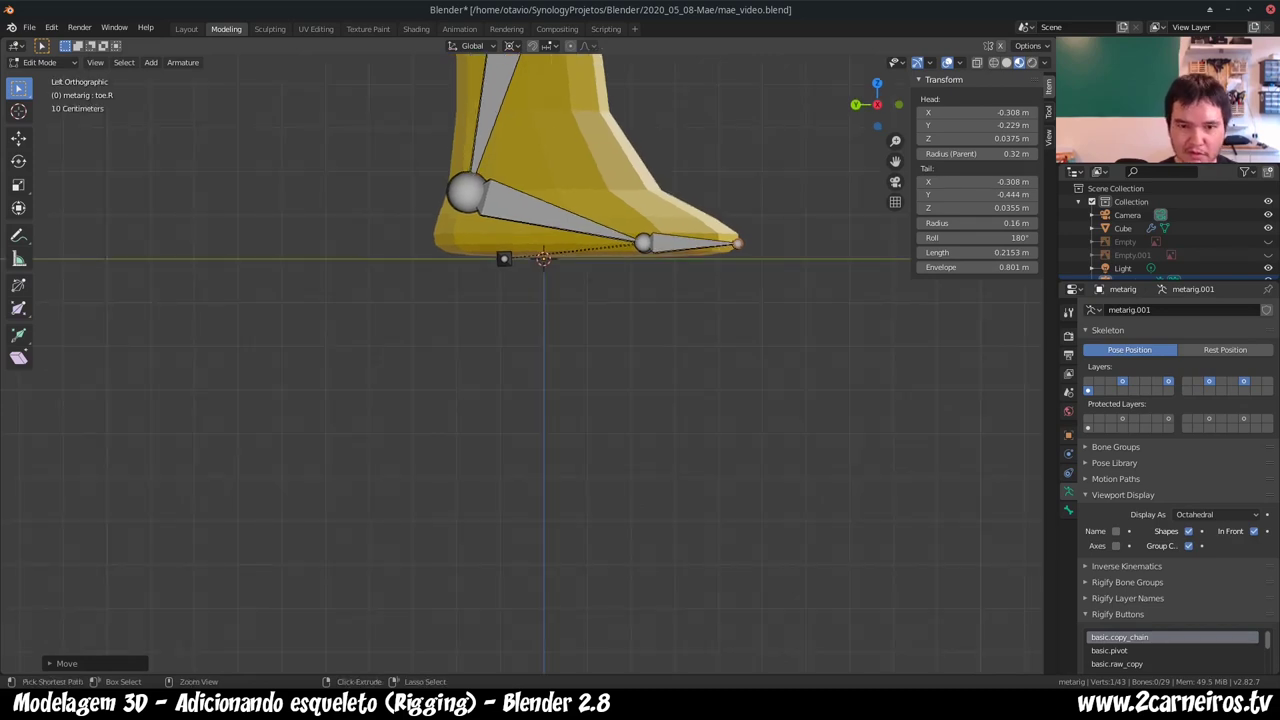
pyautogui.press('ctrl+KP_1')
pyautogui.press('KP_1')
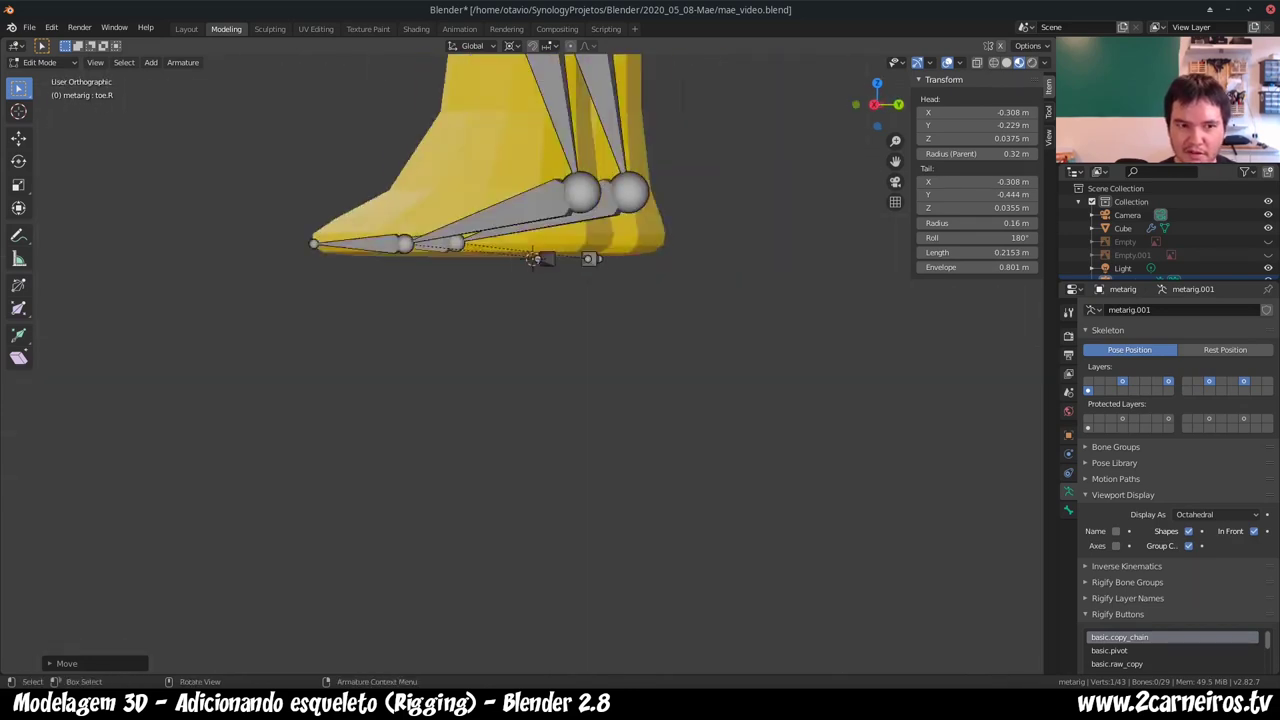
pyautogui.press('ctrl+KP_3')
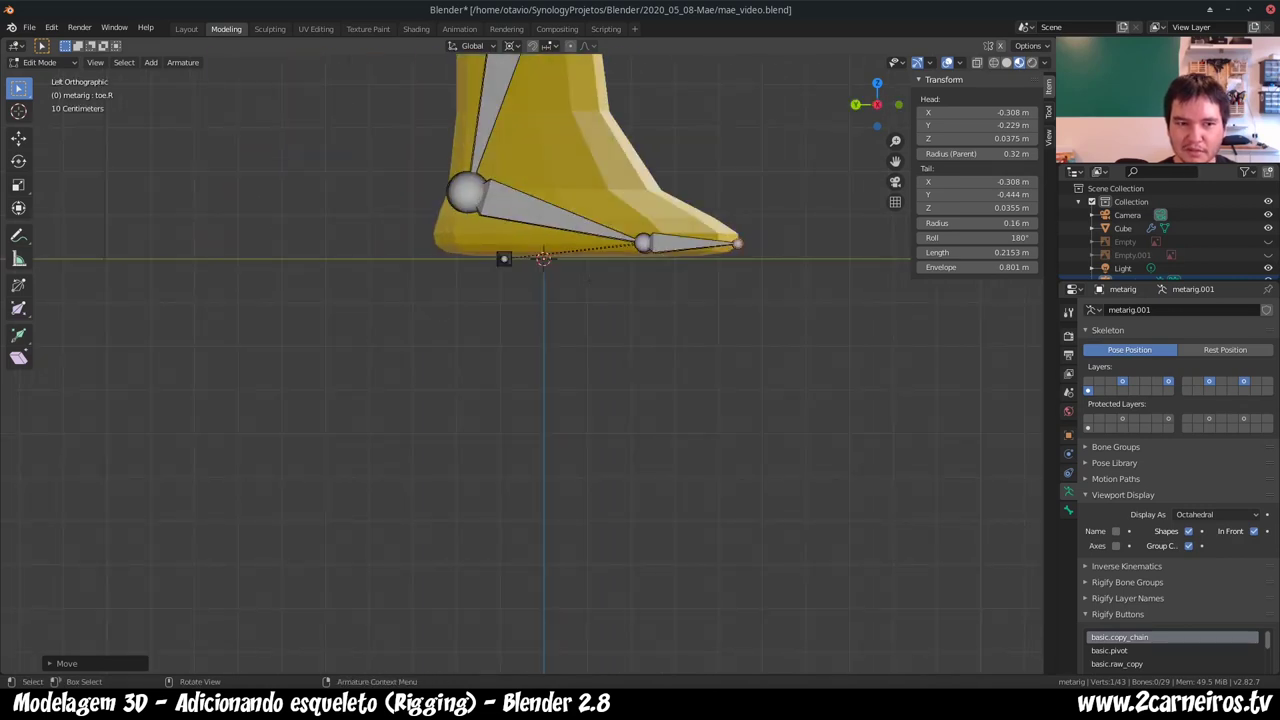
pyautogui.moveTo(540, 400); pyautogui.dragTo(545, 398, button='middle')
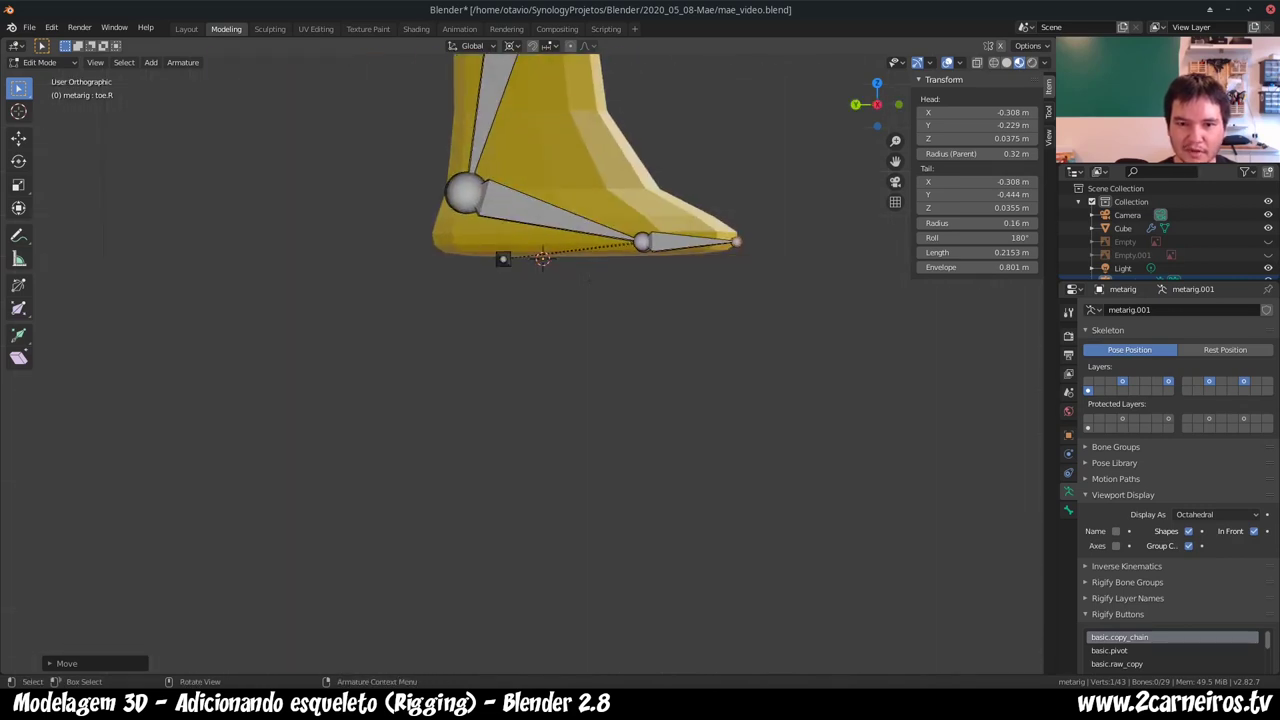
pyautogui.press('ctrl+KP_3')
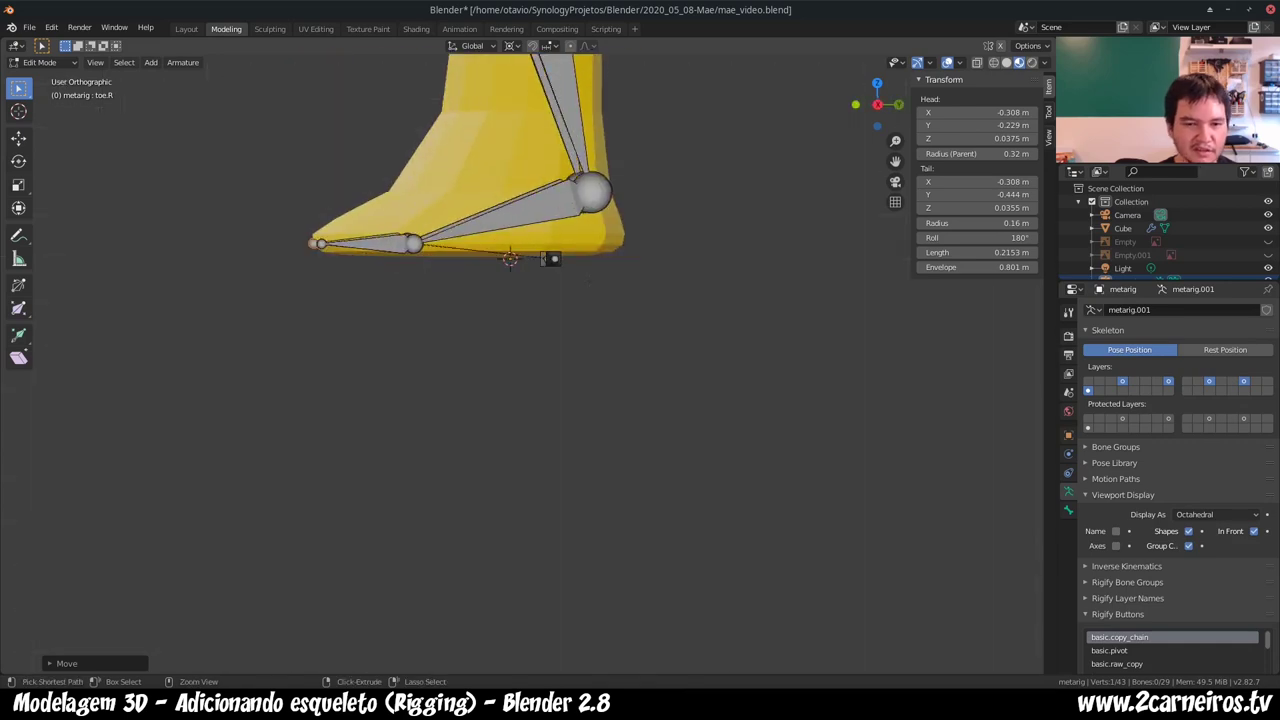
pyautogui.press('KP_3')
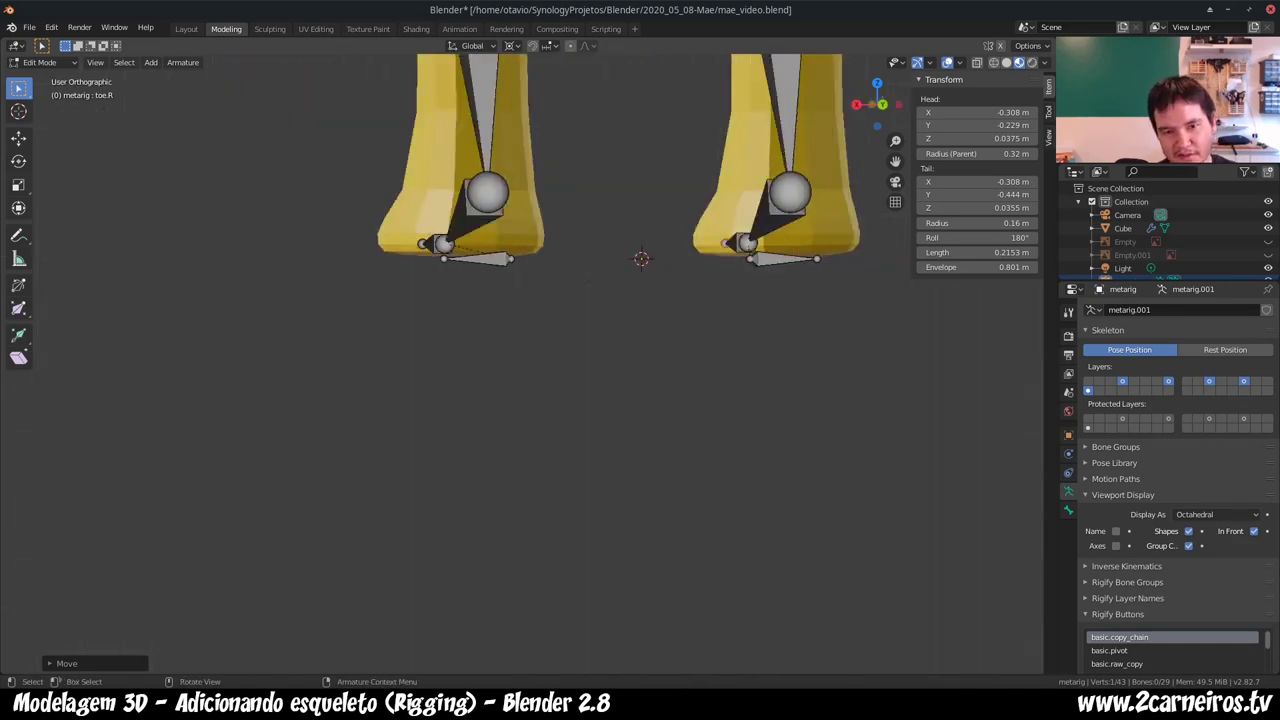
pyautogui.press('ctrl+KP_1')
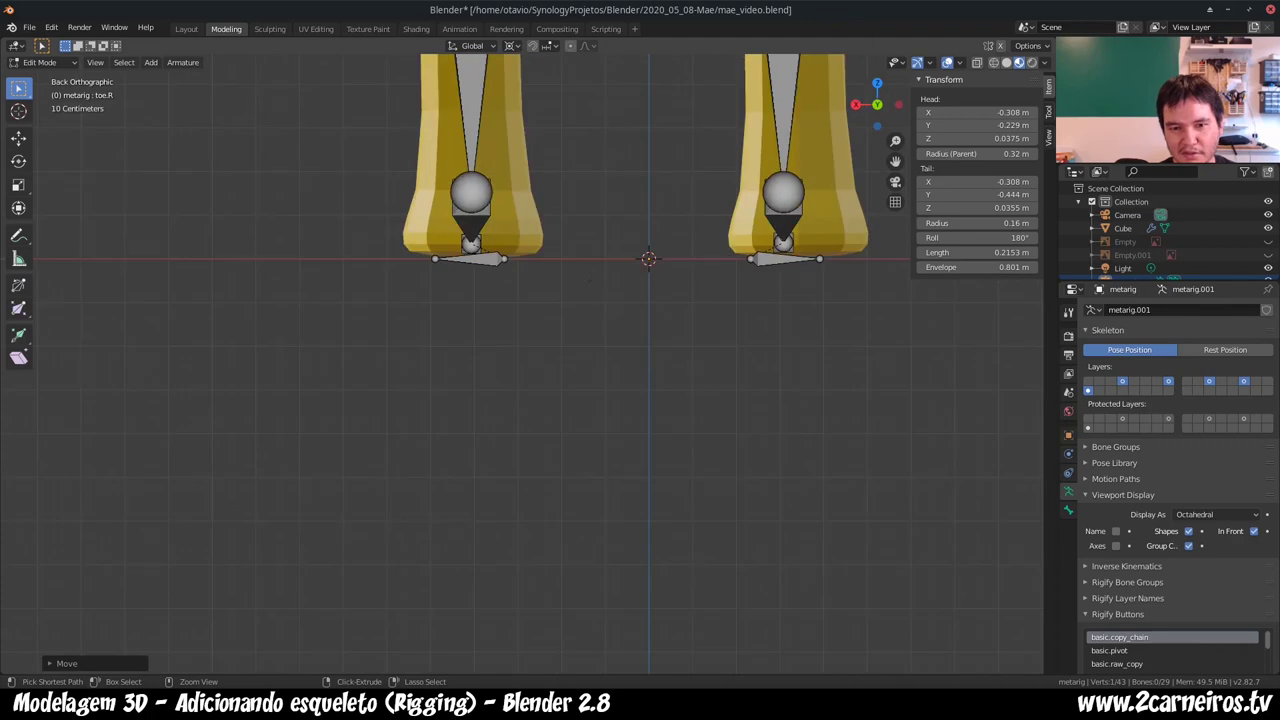
pyautogui.press('KP_3')
pyautogui.press('ctrl+KP_3')
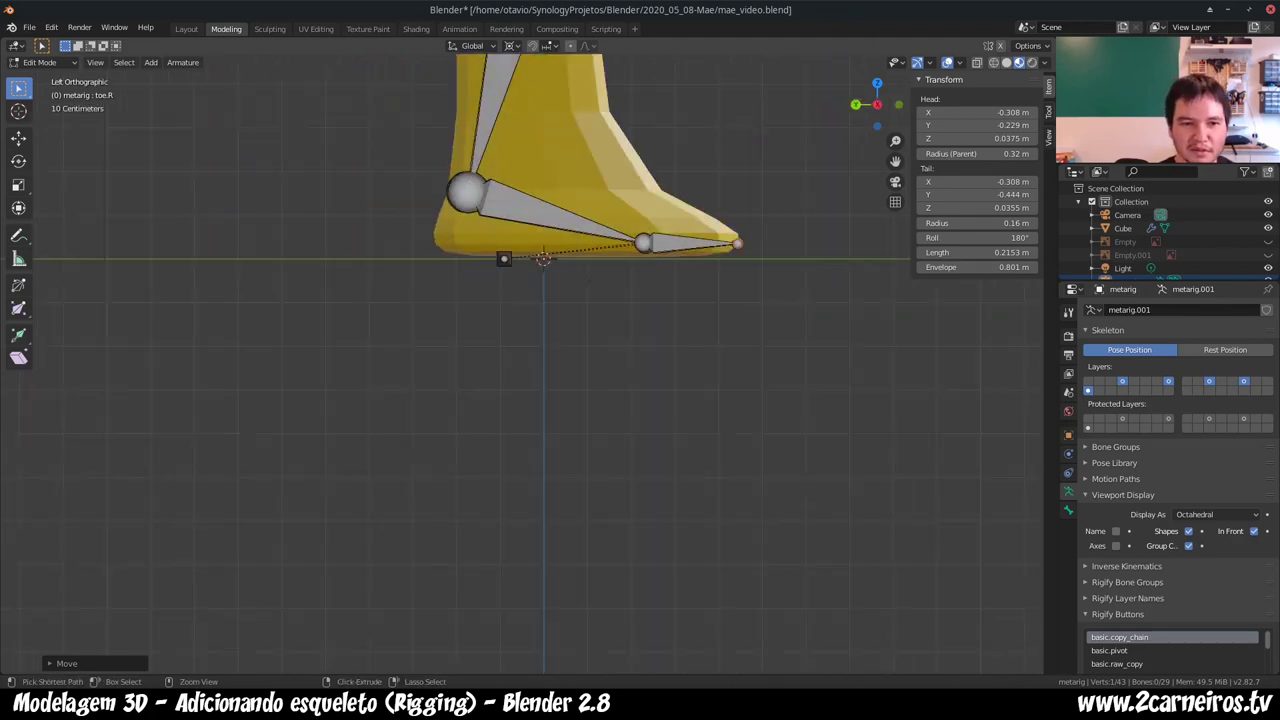
pyautogui.moveTo(697, 213); pyautogui.dragTo(588, 262, button='middle')
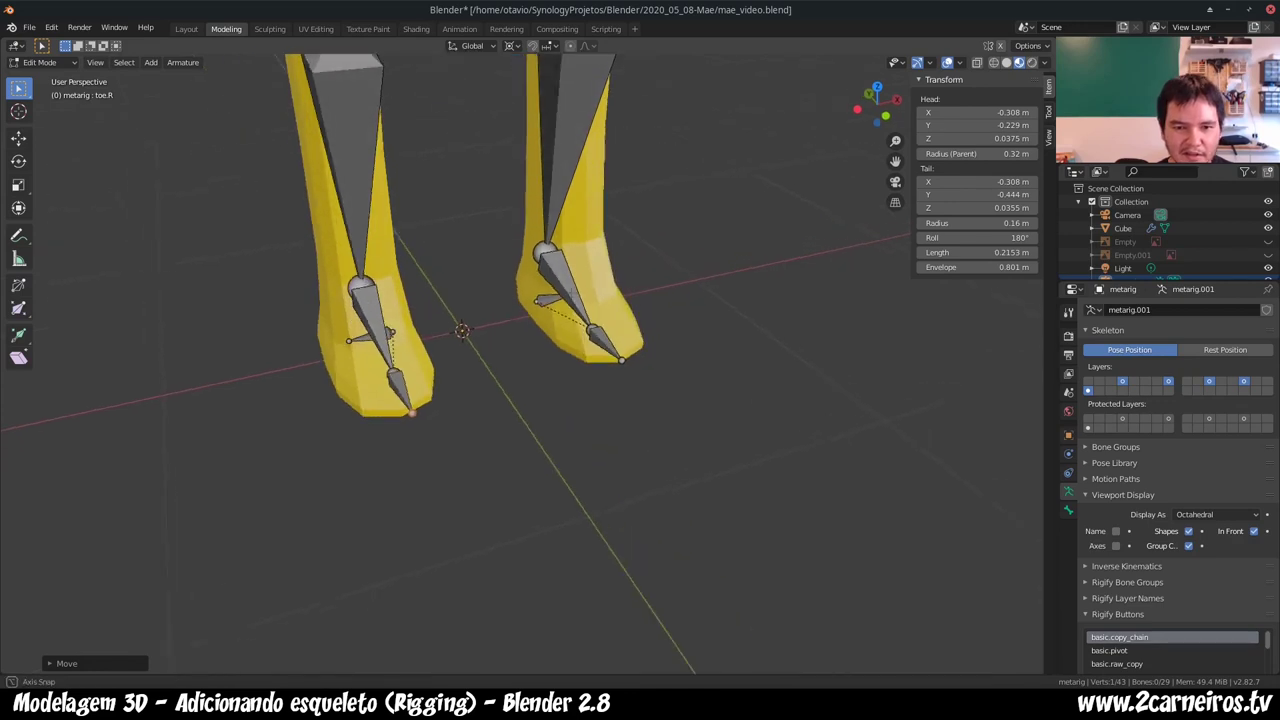
pyautogui.moveTo(588, 262); pyautogui.dragTo(570, 230, button='middle')
pyautogui.press('KP_1')
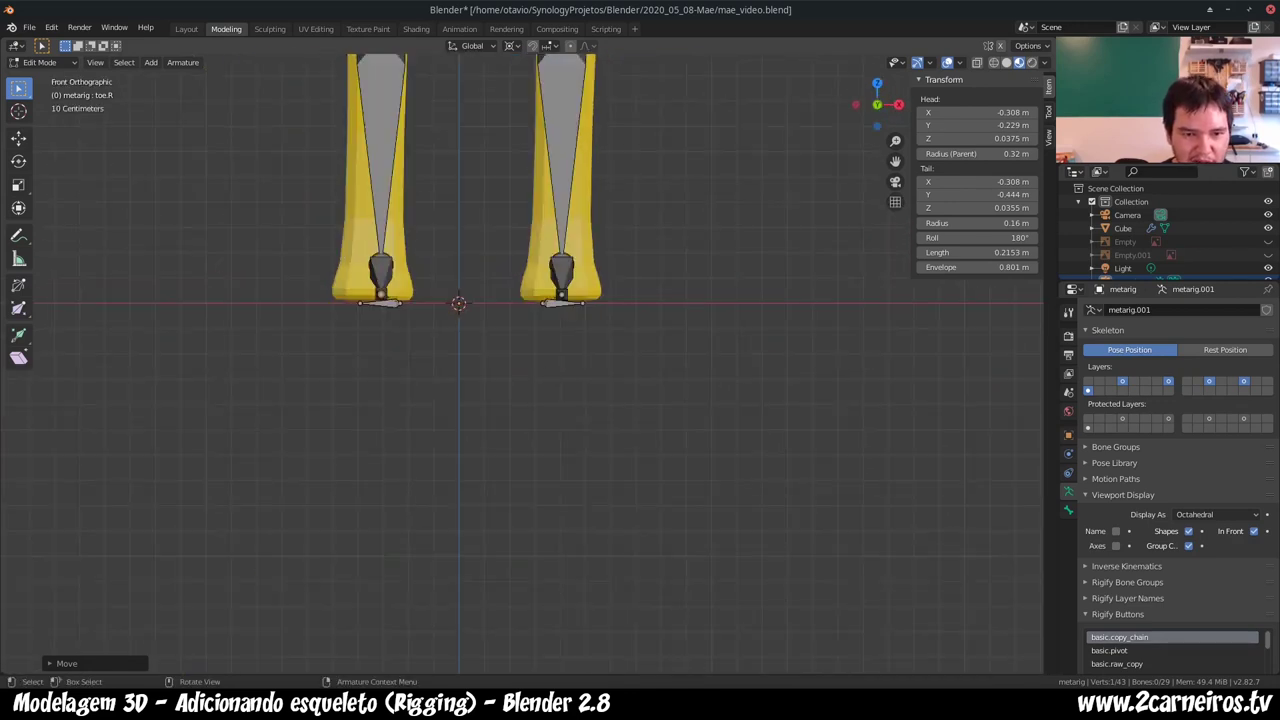
pyautogui.press('KP_3')
pyautogui.press('KP_1')
pyautogui.moveTo(500, 300)
pyautogui.mouseDown(button='middle')
pyautogui.moveTo(500, 420)
pyautogui.moveTo(427, 427)
pyautogui.mouseUp(button='middle')
pyautogui.press('KP_7')
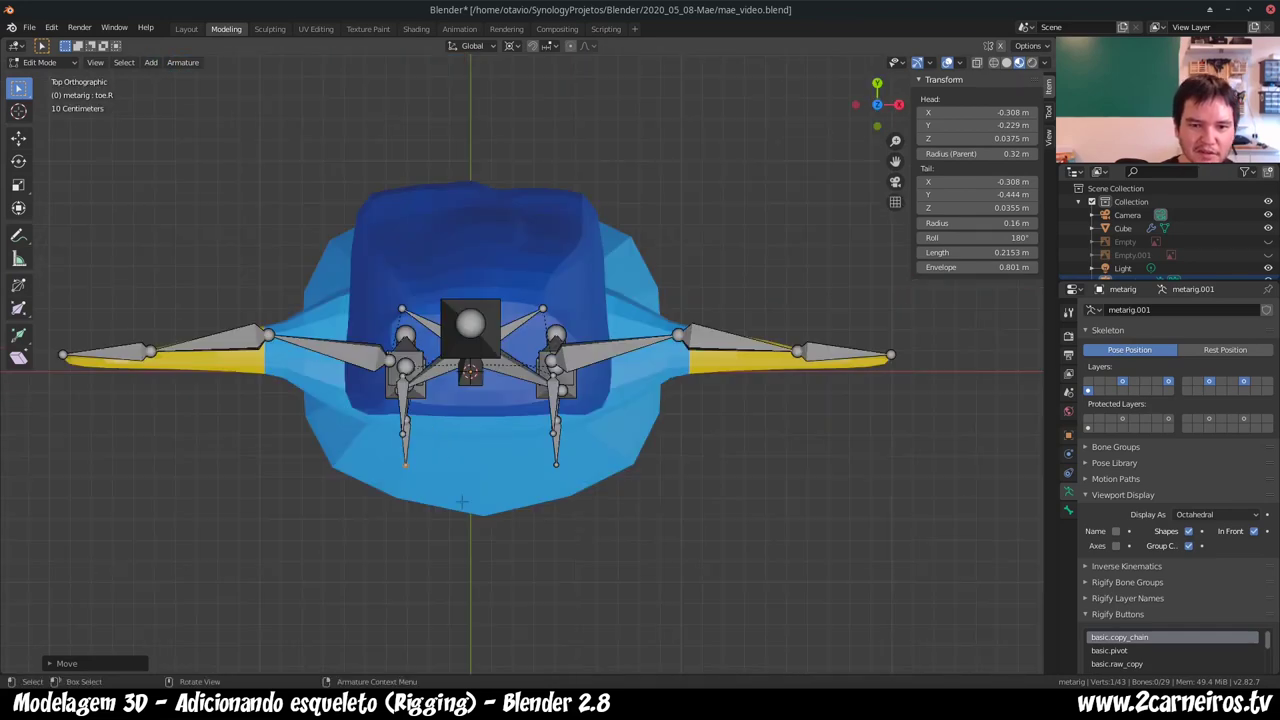
# - Review the fitted metarig from the front and switch metarig.001 to Object Mode
pyautogui.moveTo(462, 502)
pyautogui.mouseDown(button='middle')
pyautogui.moveTo(462, 380)
pyautogui.moveTo(520, 350)
pyautogui.moveTo(620, 250)
pyautogui.moveTo(676, 115)
pyautogui.moveTo(800, 90)
pyautogui.moveTo(685, 103)
pyautogui.moveTo(790, 80)
pyautogui.moveTo(705, 96)
pyautogui.mouseUp(button='middle')
pyautogui.scroll(-3, 462, 380)
pyautogui.scroll(-3, 462, 380)
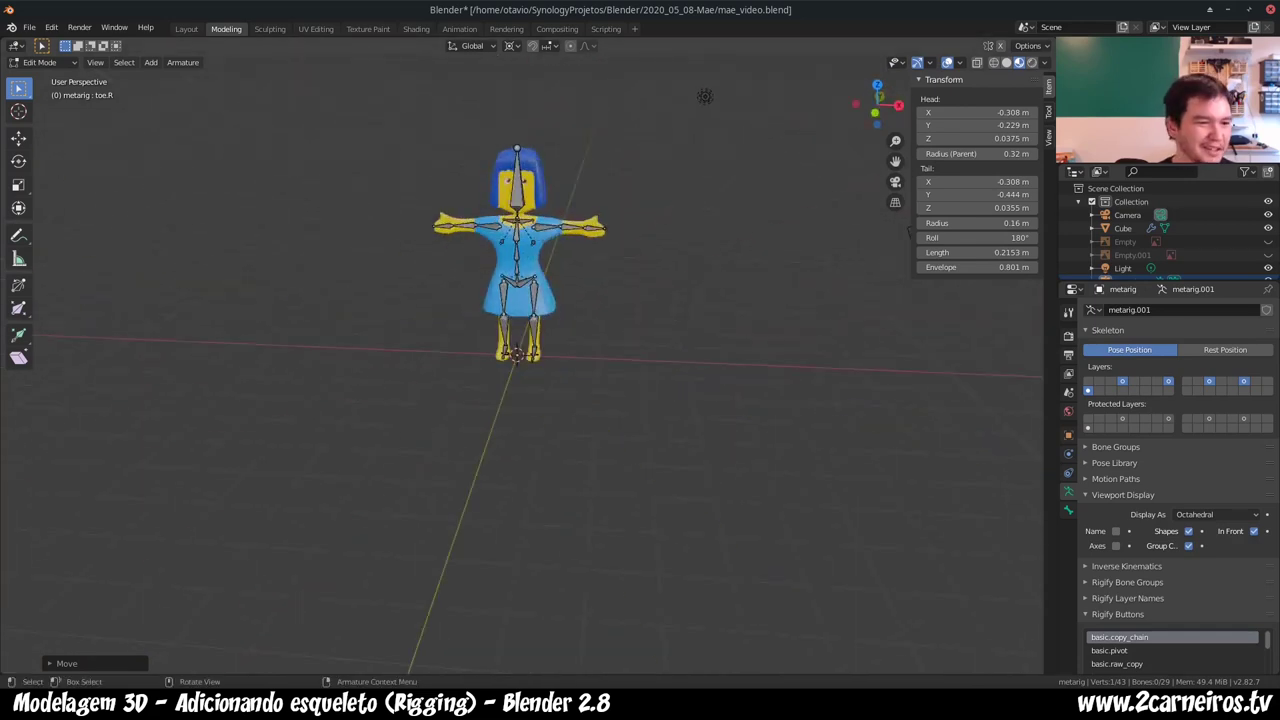
pyautogui.press('KP_1')
pyautogui.scroll(4, 777, 166)
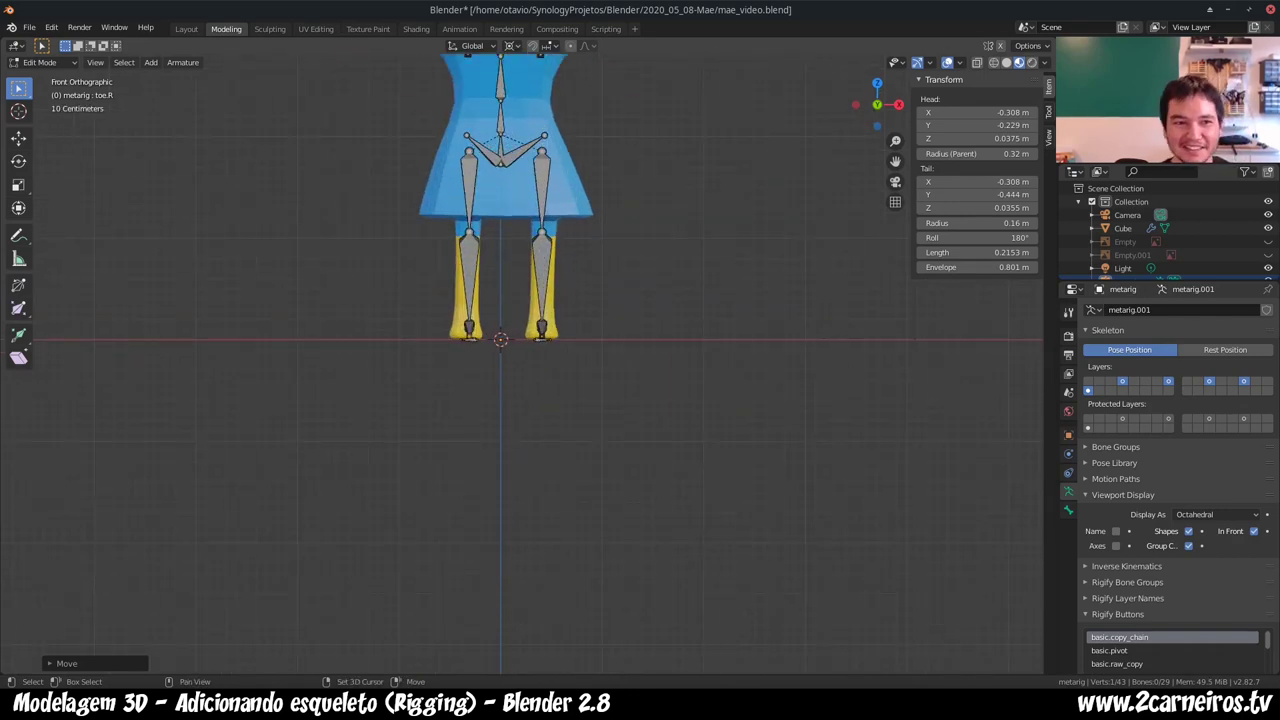
pyautogui.scroll(-1, 522, 360)
pyautogui.keyDown('shift'); pyautogui.moveTo(520, 300); pyautogui.dragTo(530, 558, button='middle'); pyautogui.keyUp('shift')
pyautogui.scroll(1, 522, 360)
pyautogui.scroll(-1, 522, 360)
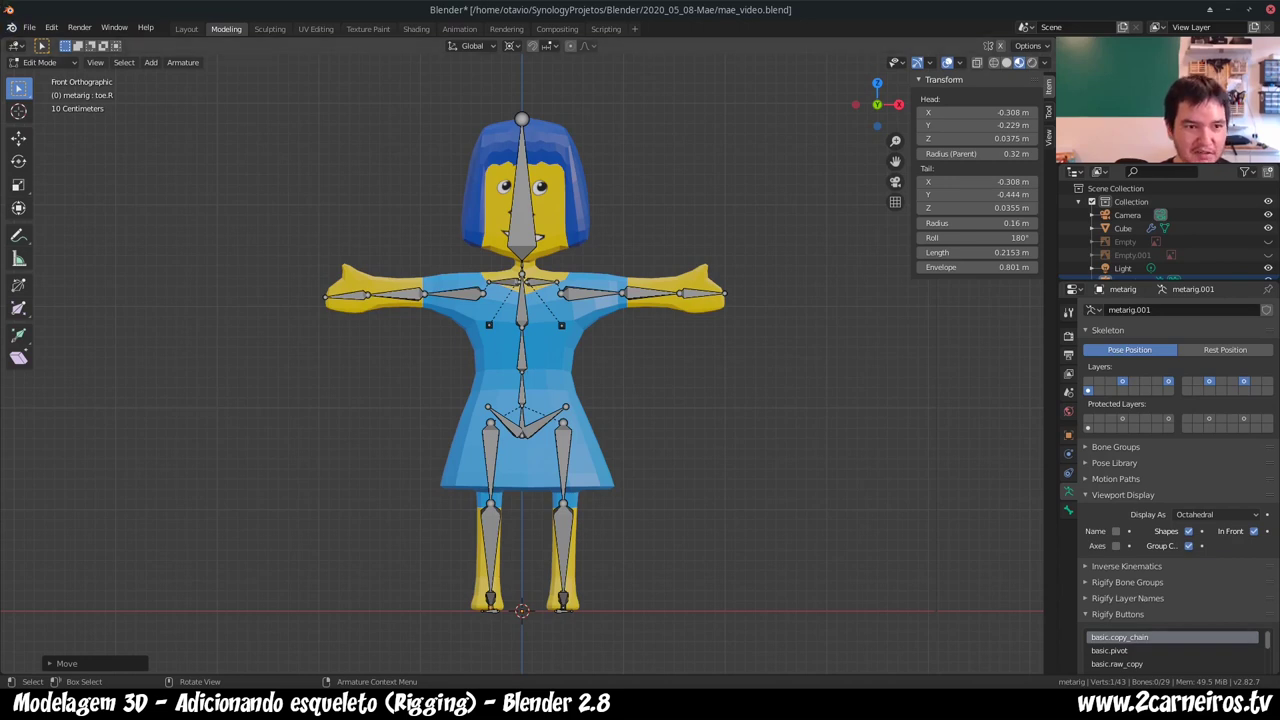
pyautogui.press('Tab')
# - Generate the Rigify control rig 'rig' from the fitted metarig and orbit to inspect it
pyautogui.click(55, 64)
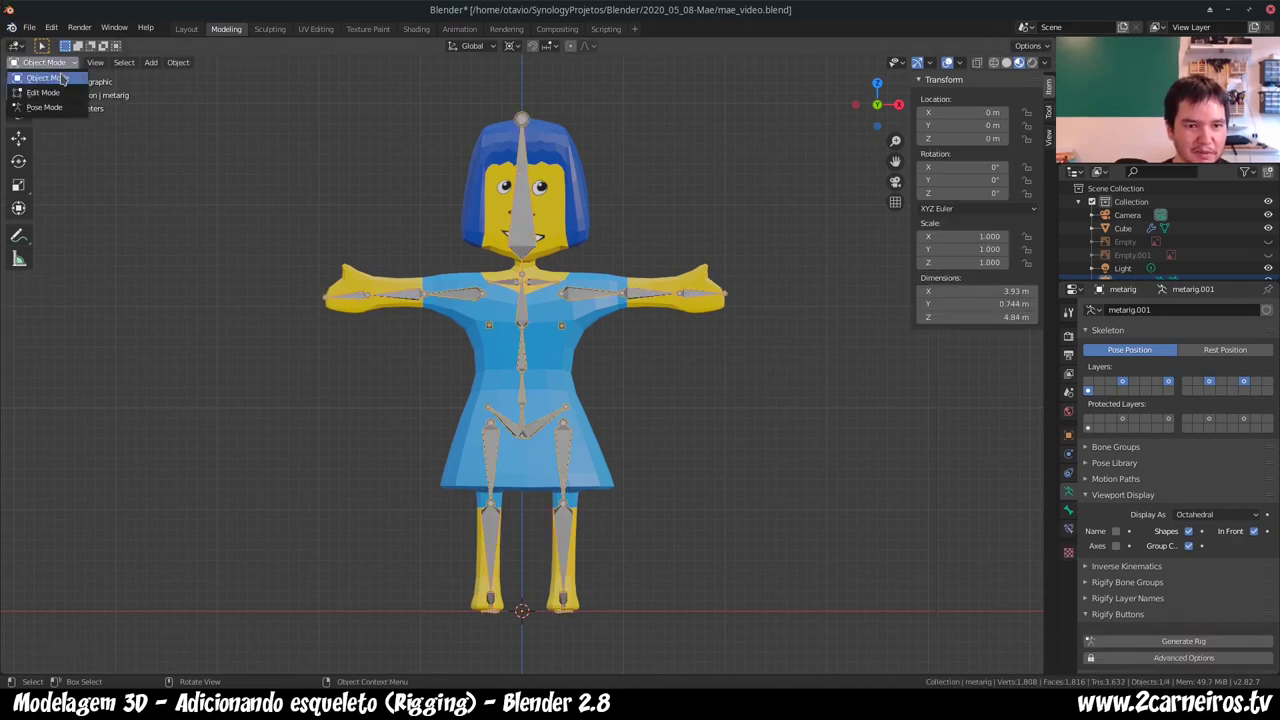
pyautogui.click(1172, 642)
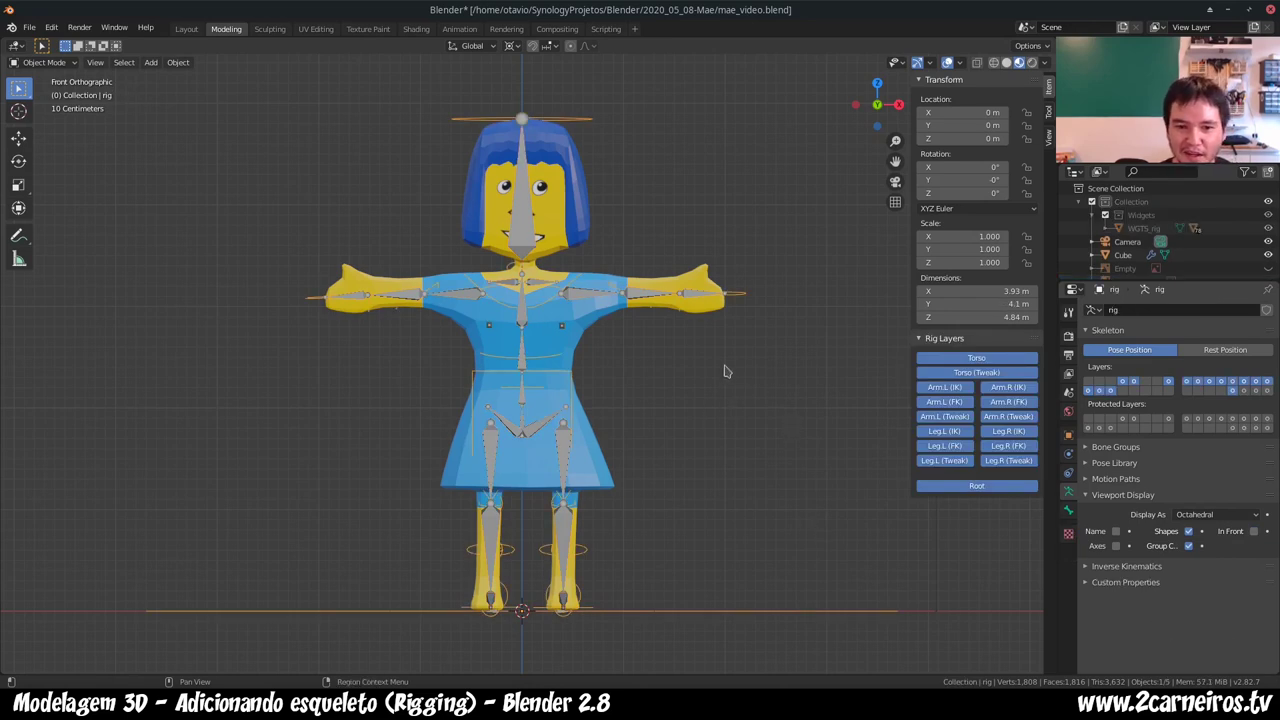
pyautogui.moveTo(669, 420)
pyautogui.mouseDown(button='middle')
pyautogui.moveTo(623, 437)
pyautogui.moveTo(645, 445)
pyautogui.mouseUp(button='middle')
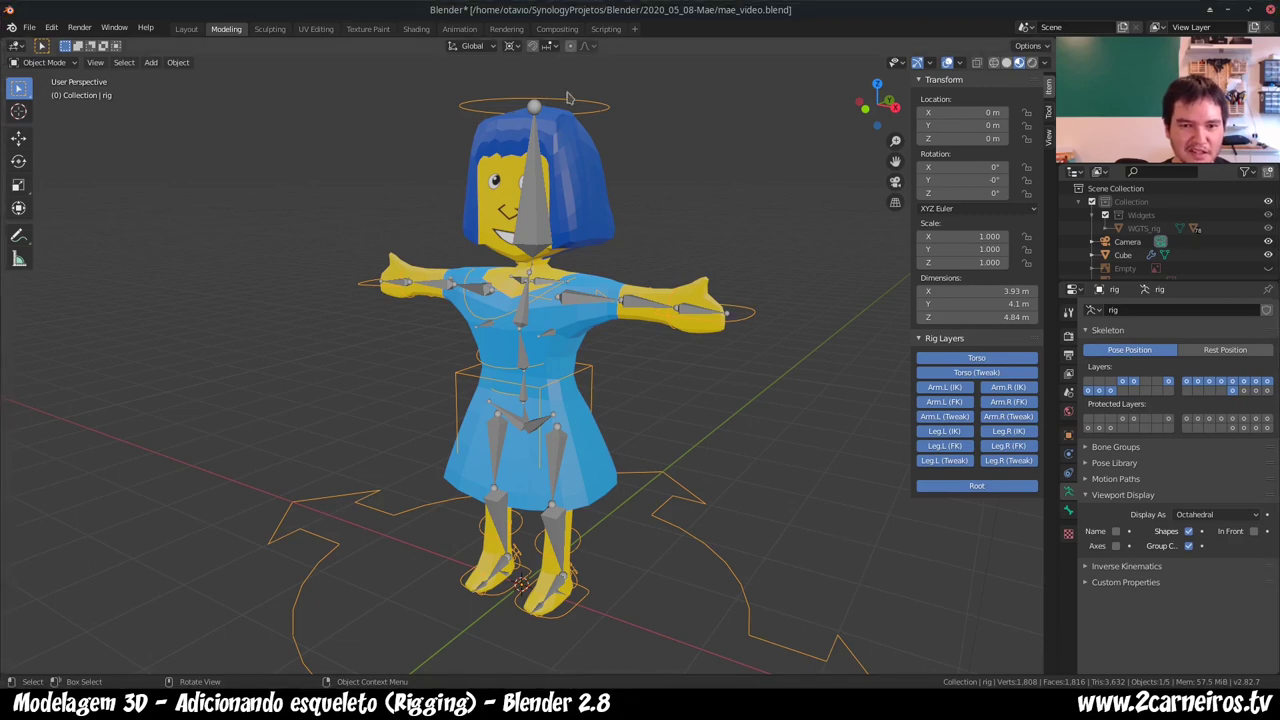
pyautogui.click(52, 63)
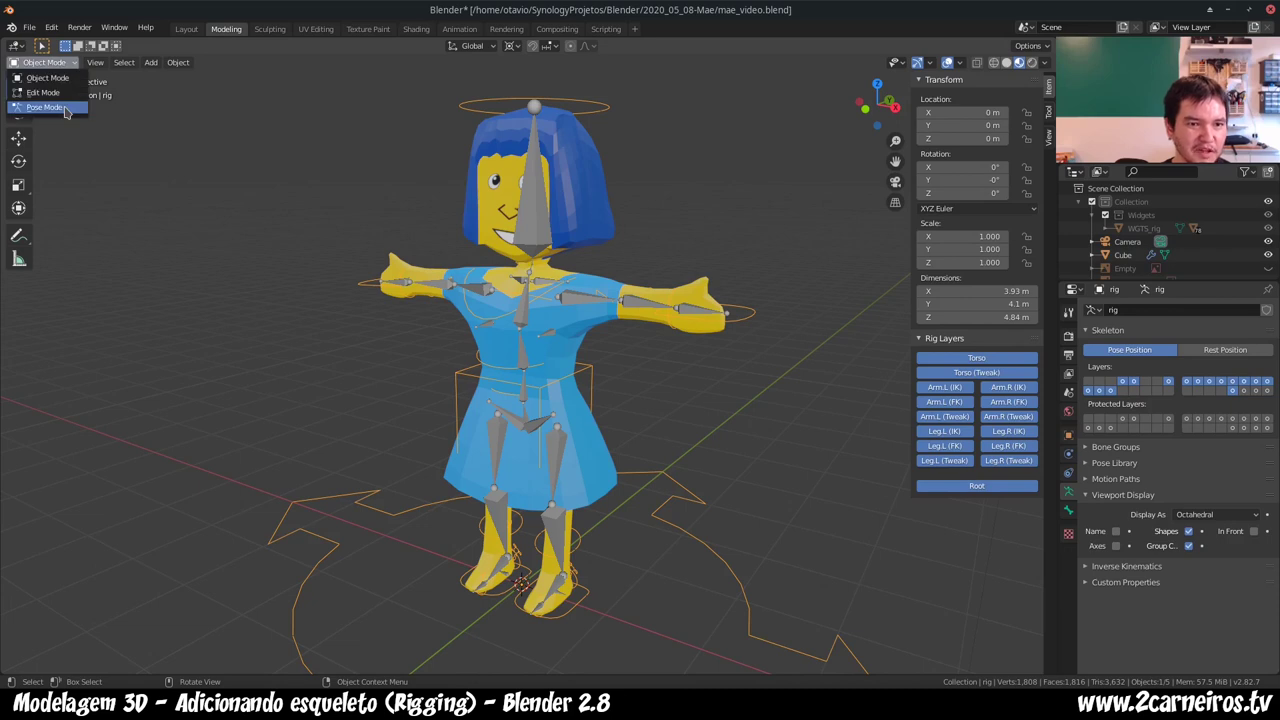
pyautogui.click(65, 109)
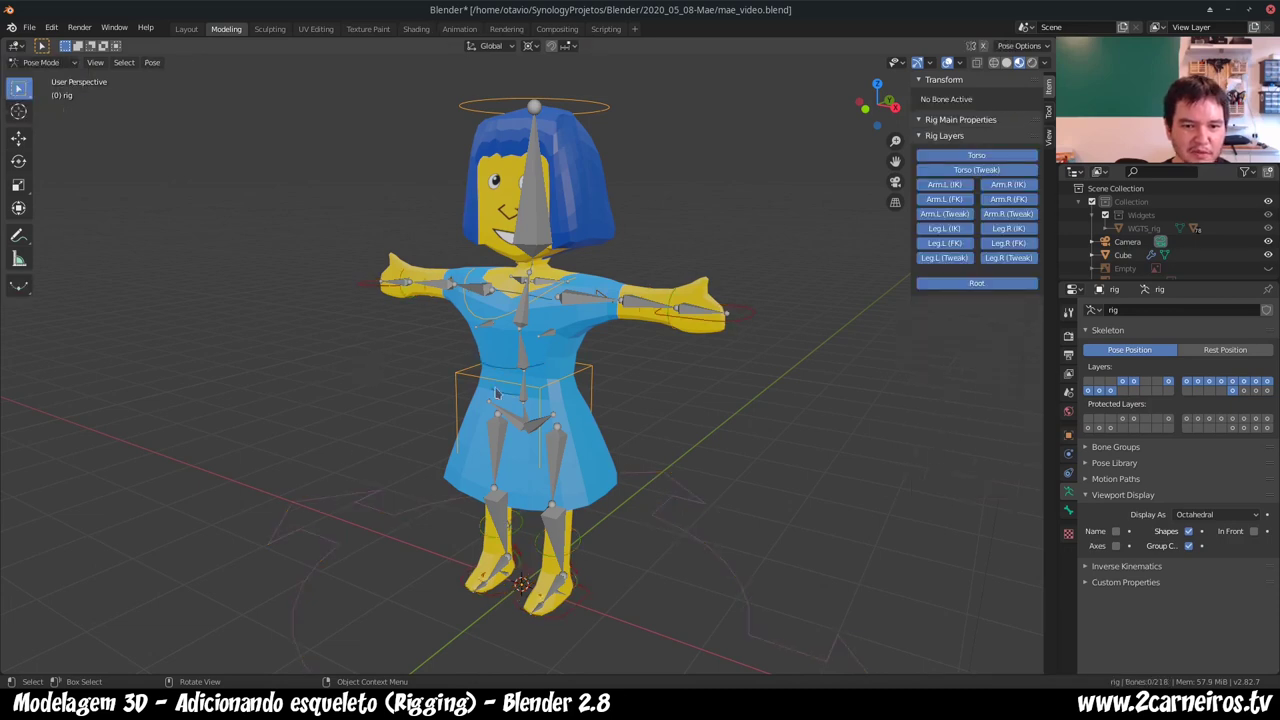
pyautogui.click(591, 374)
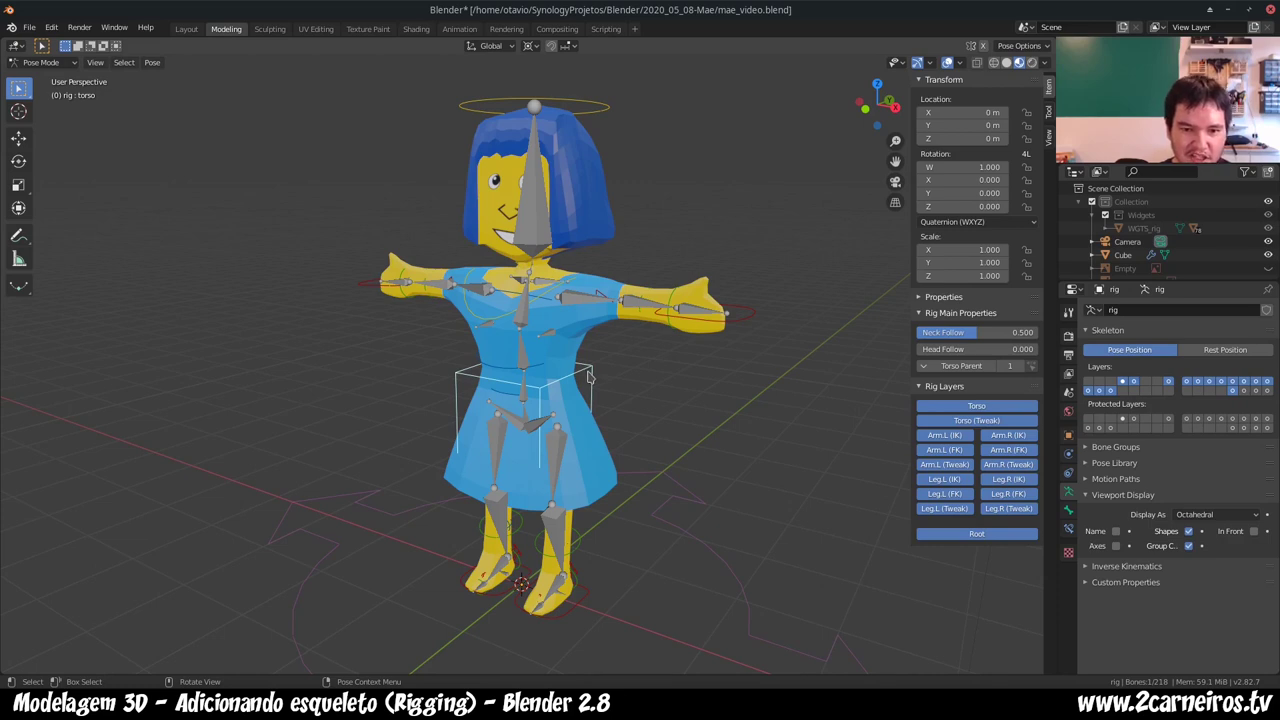
pyautogui.click(583, 369)
pyautogui.click(588, 372)
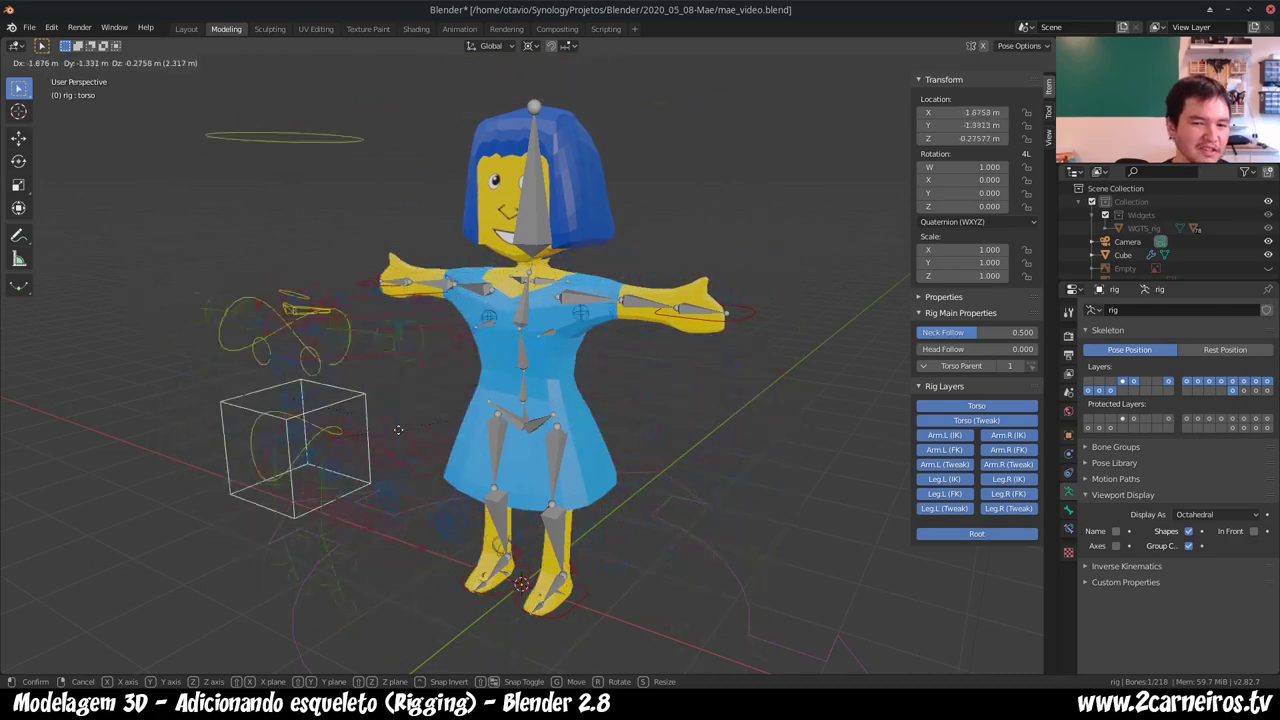
pyautogui.rightClick(560, 467)
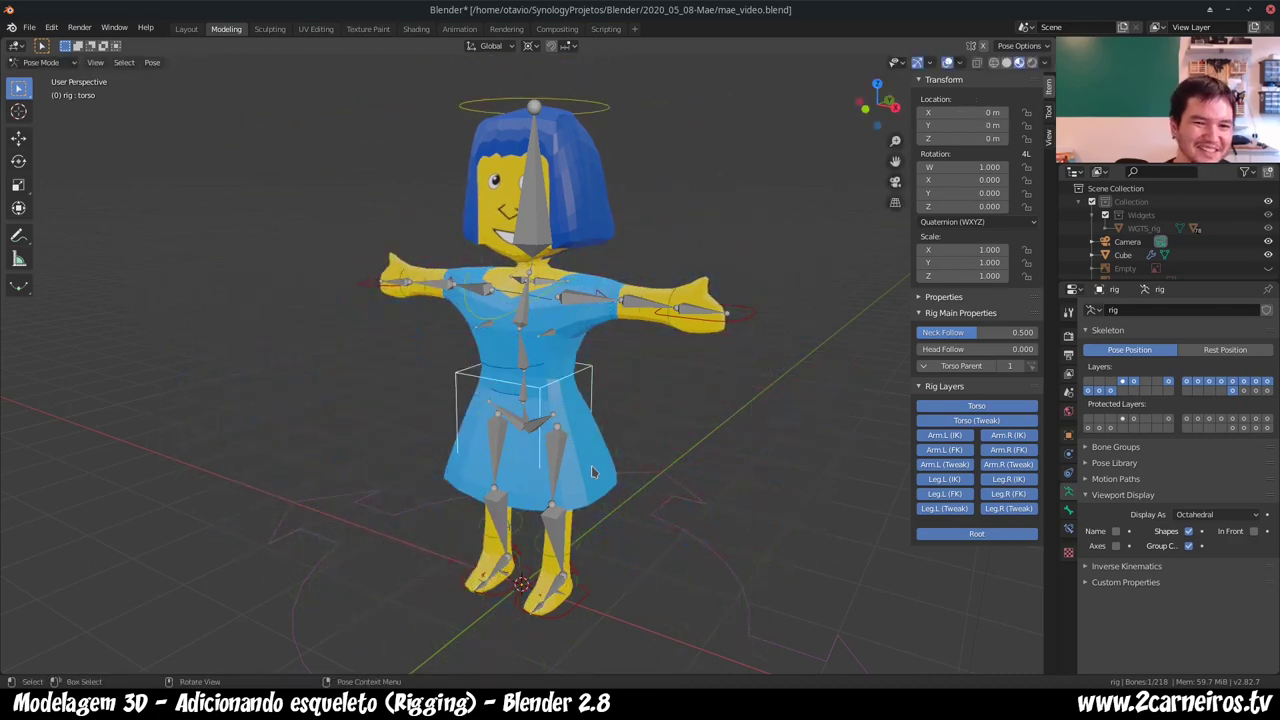
pyautogui.click(60, 63)
pyautogui.click(80, 83)
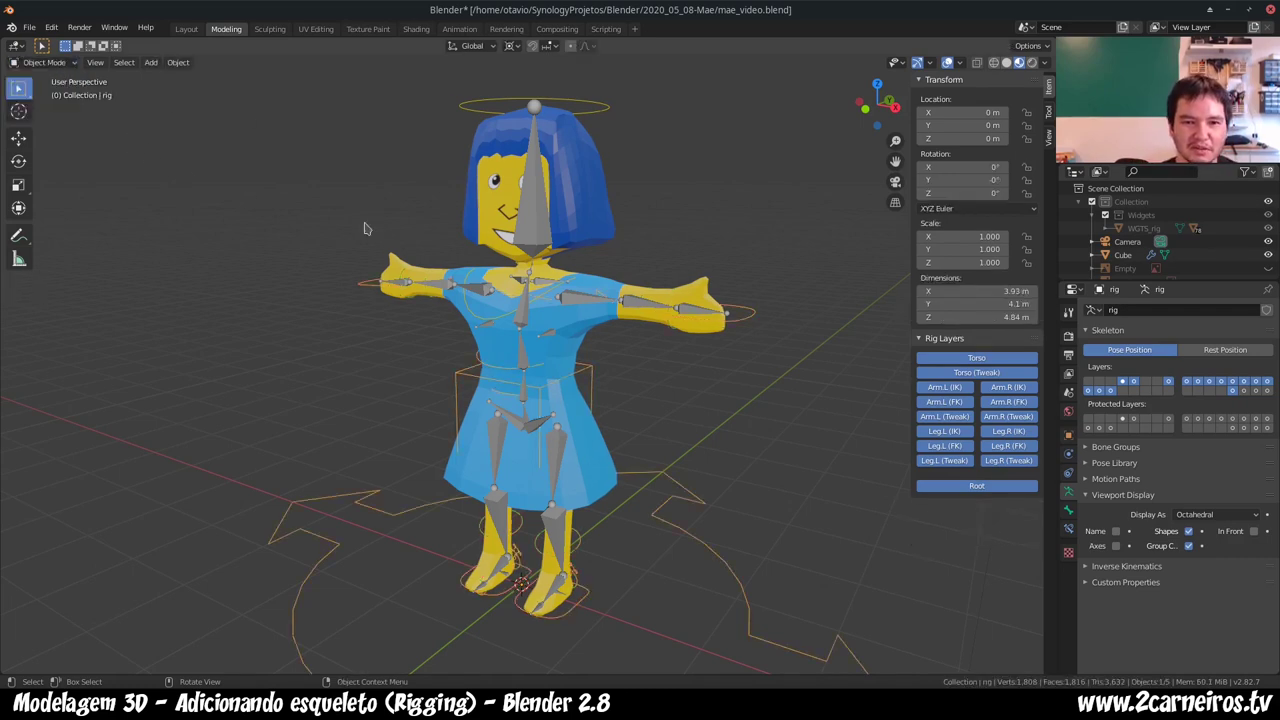
# - Select the Cube body mesh, then the rig as active, and bring up the Set Parent To menu
pyautogui.click(612, 217)
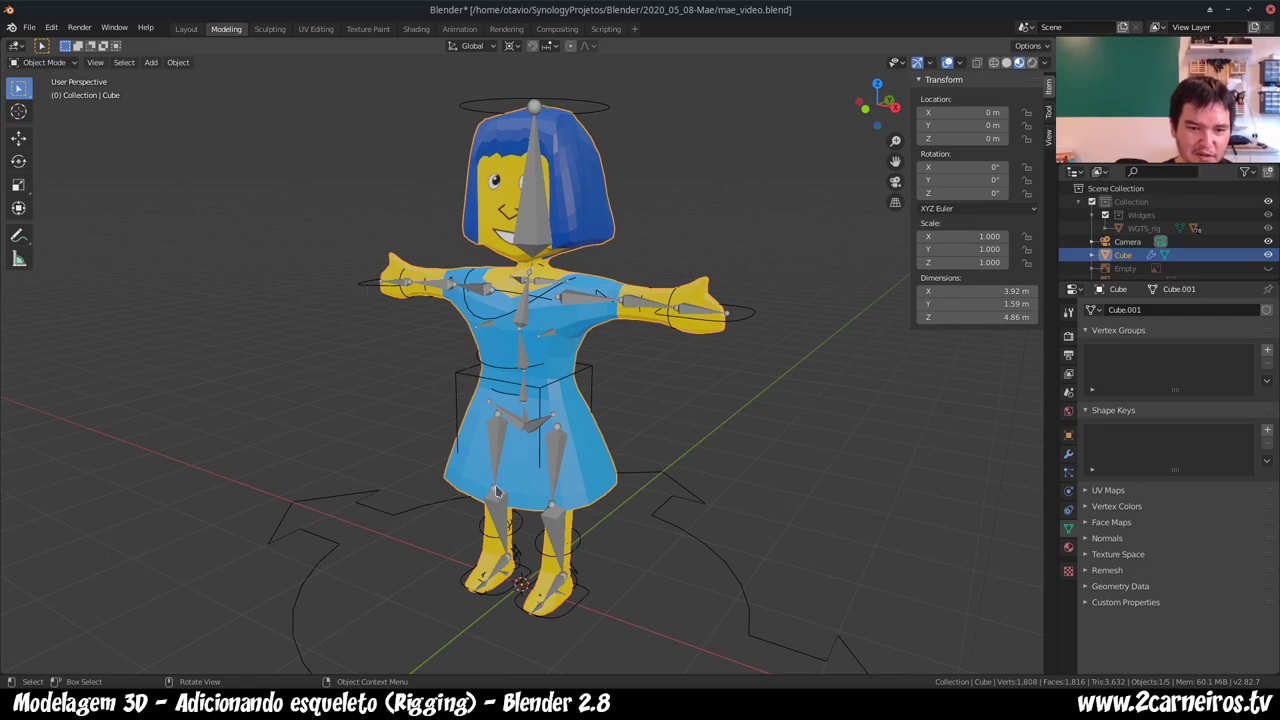
pyautogui.keyDown('shift'); pyautogui.click(363, 502); pyautogui.keyUp('shift')
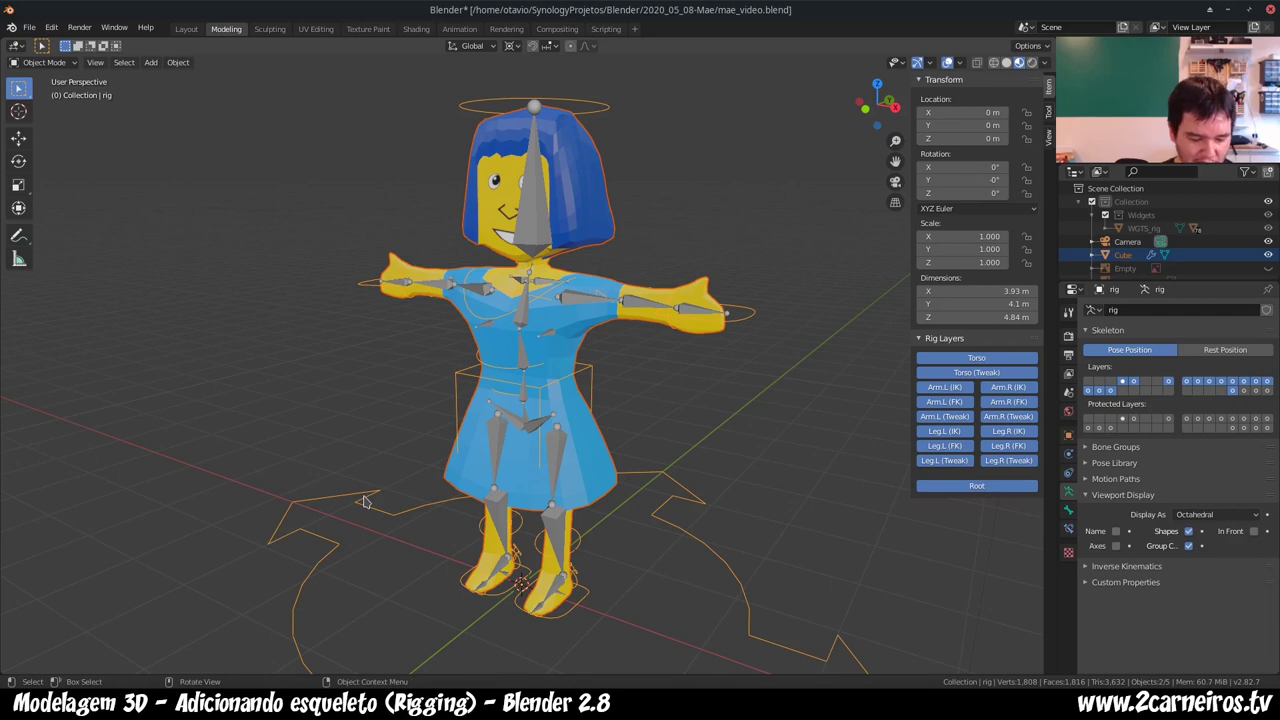
pyautogui.hotkey('ctrl', 'p')
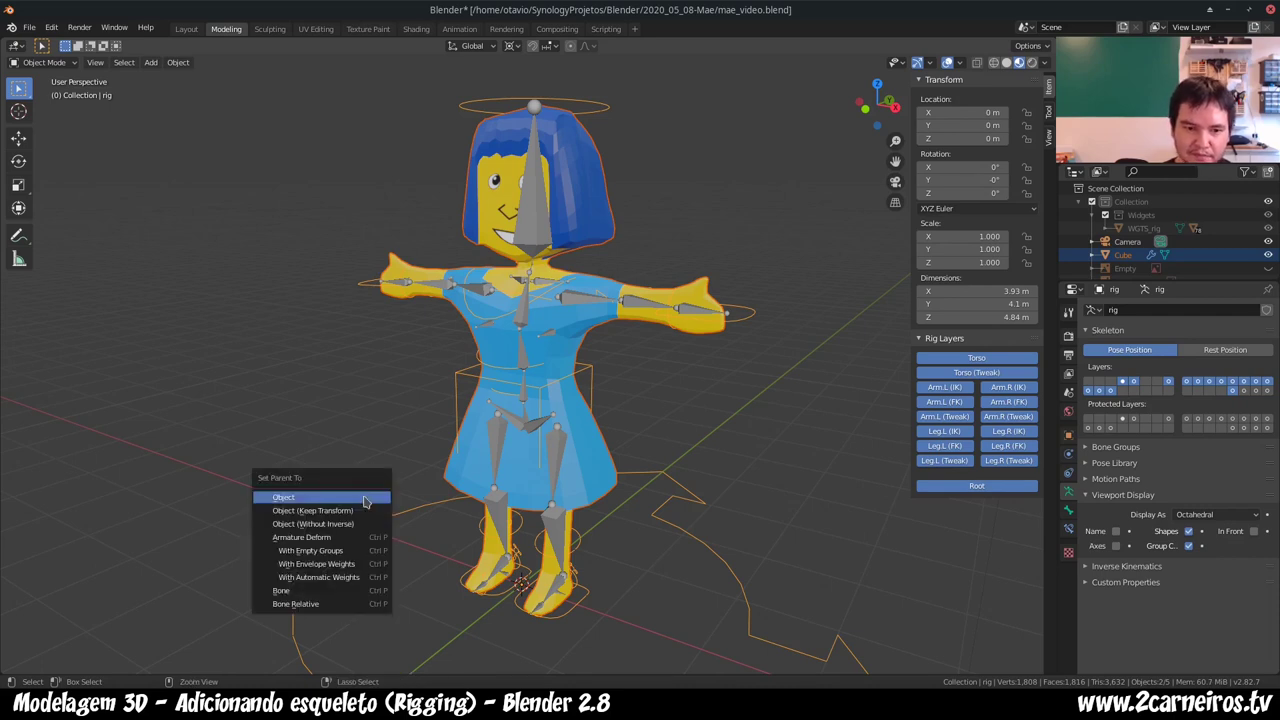
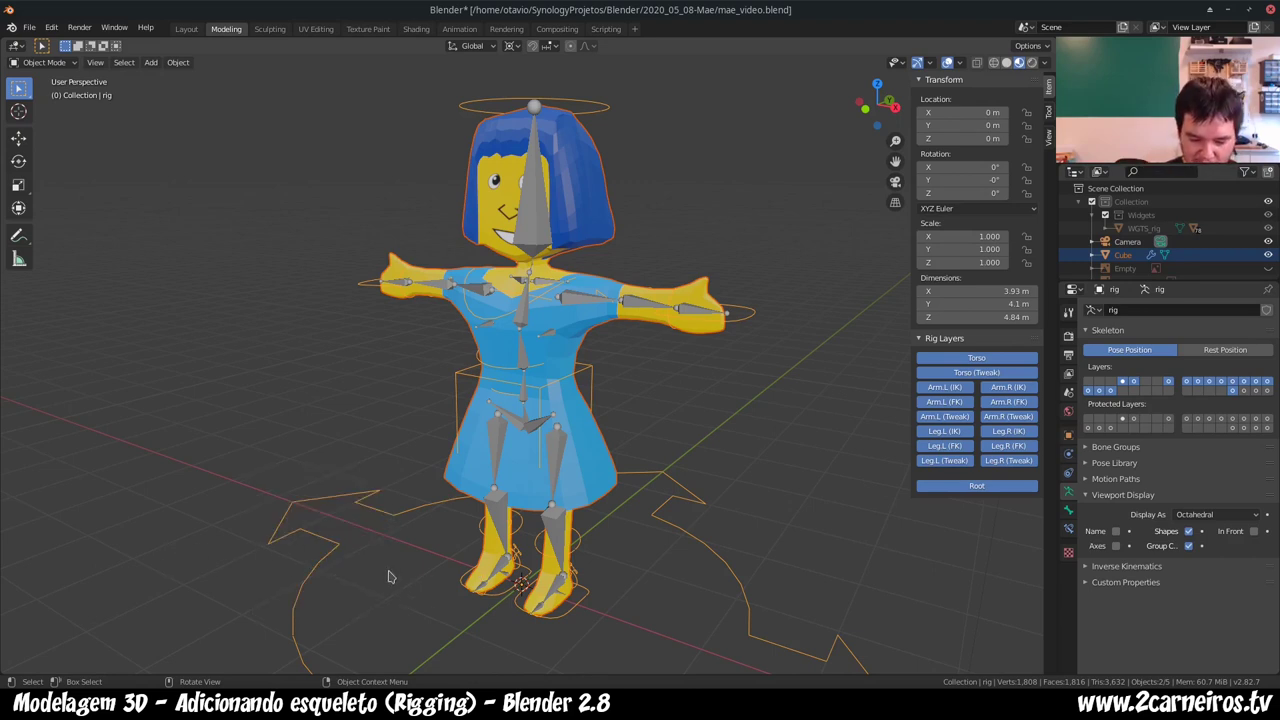
# - Parent the mesh to the rig with Armature Deform, With Automatic Weights, then select the rig
pyautogui.hotkey('ctrl', 'p')
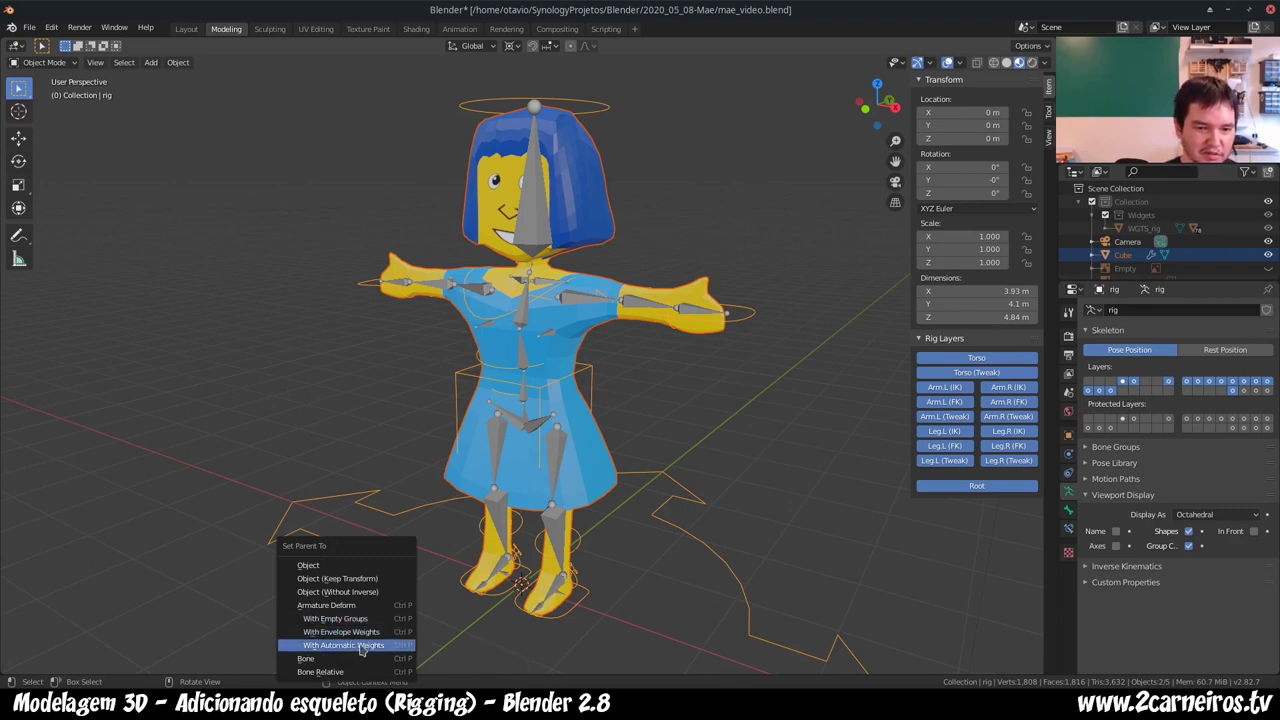
pyautogui.click(375, 646)
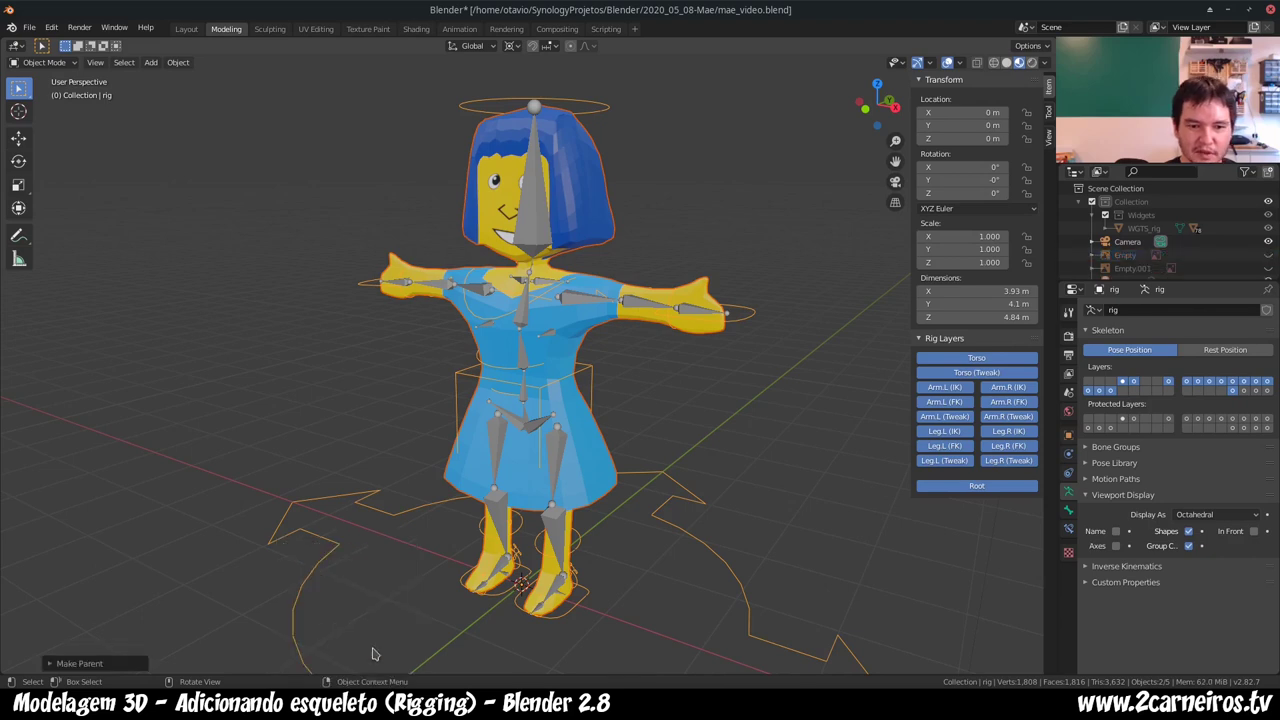
pyautogui.click(771, 440)
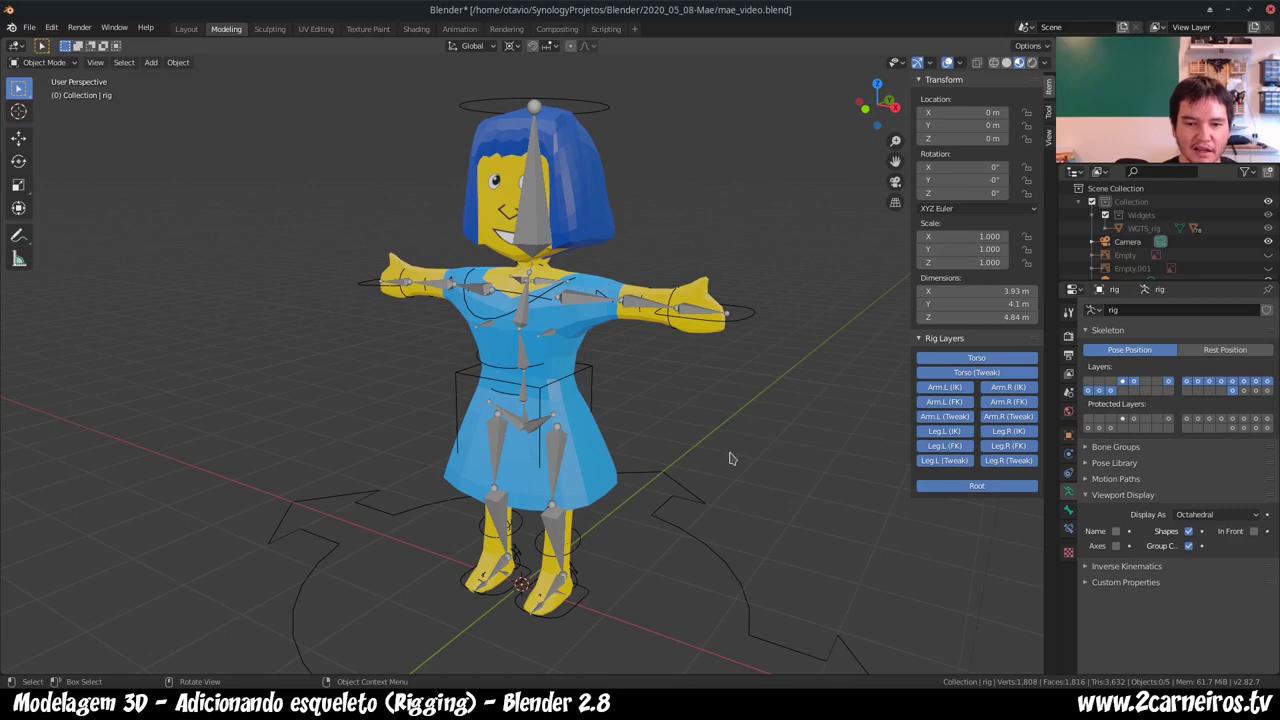
pyautogui.click(604, 114)
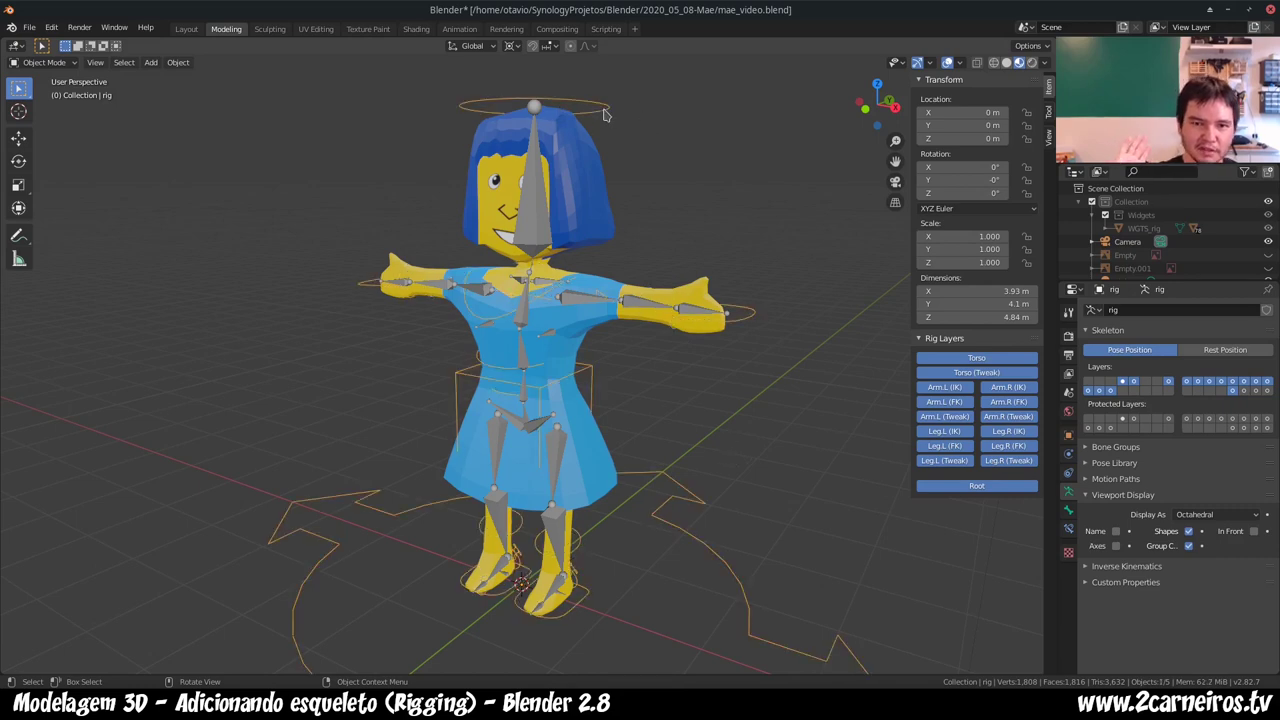
pyautogui.click(70, 64)
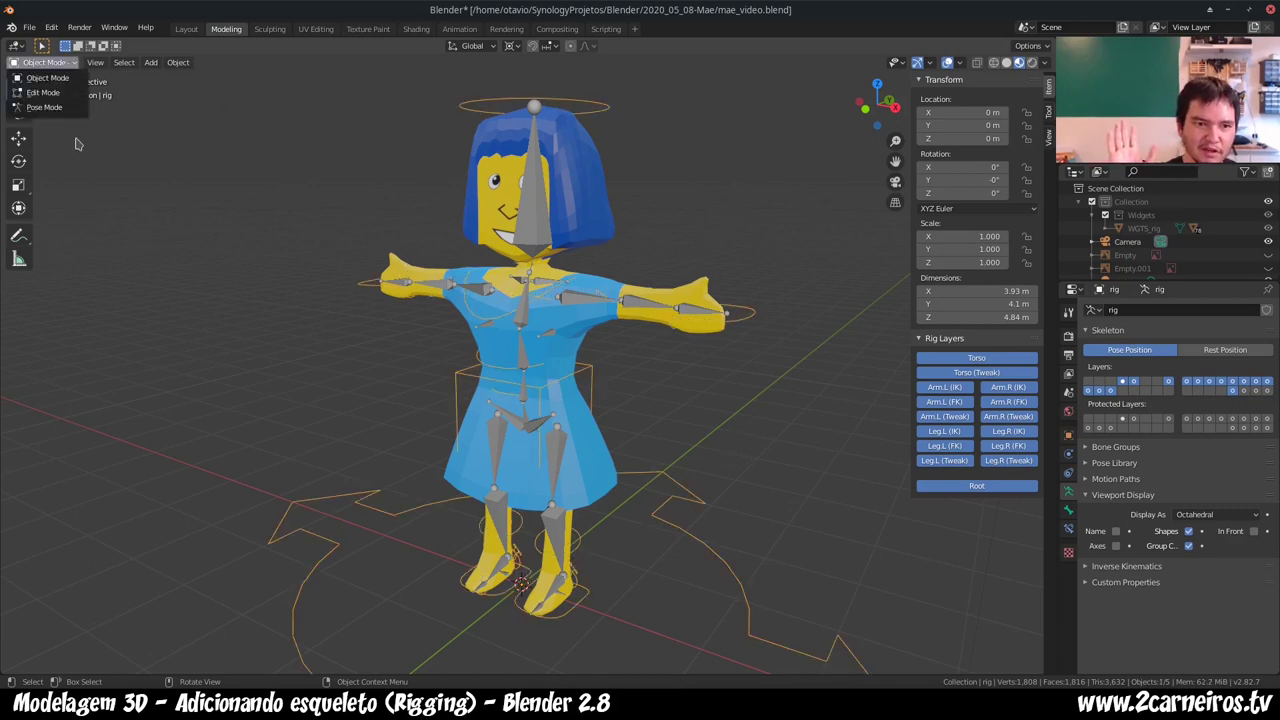
pyautogui.click(66, 113)
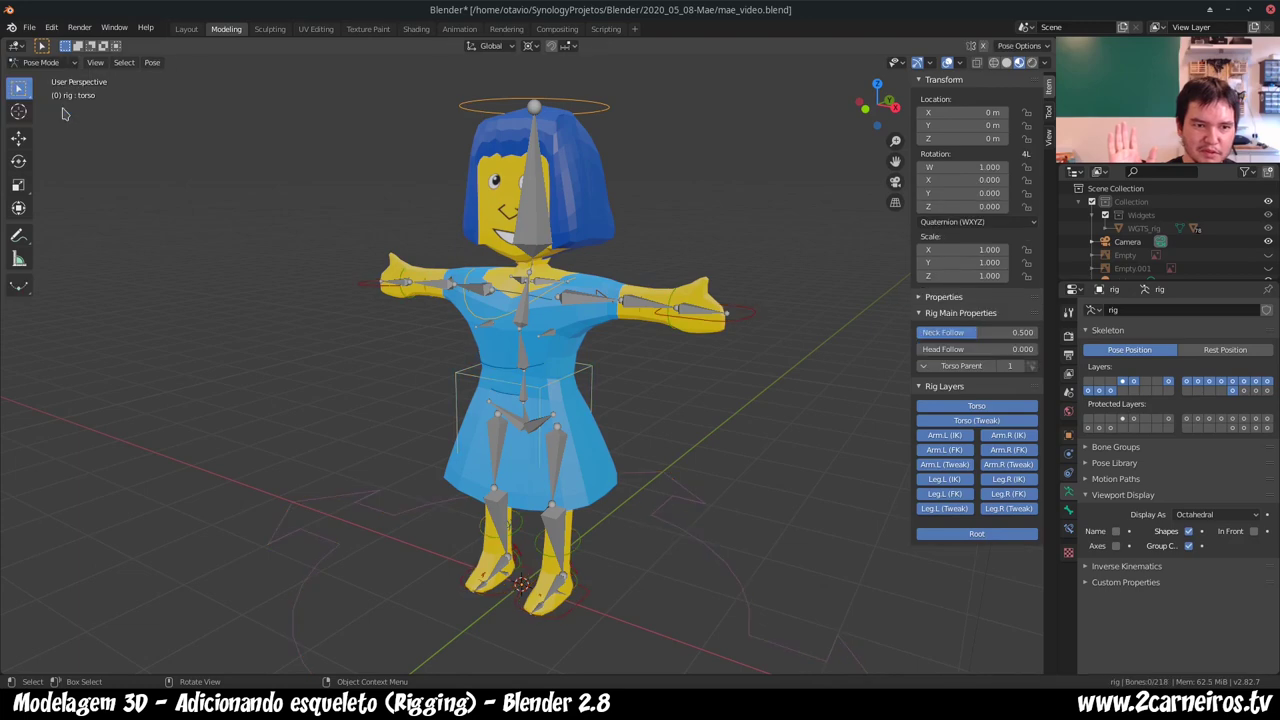
pyautogui.click(586, 373)
pyautogui.press('g')
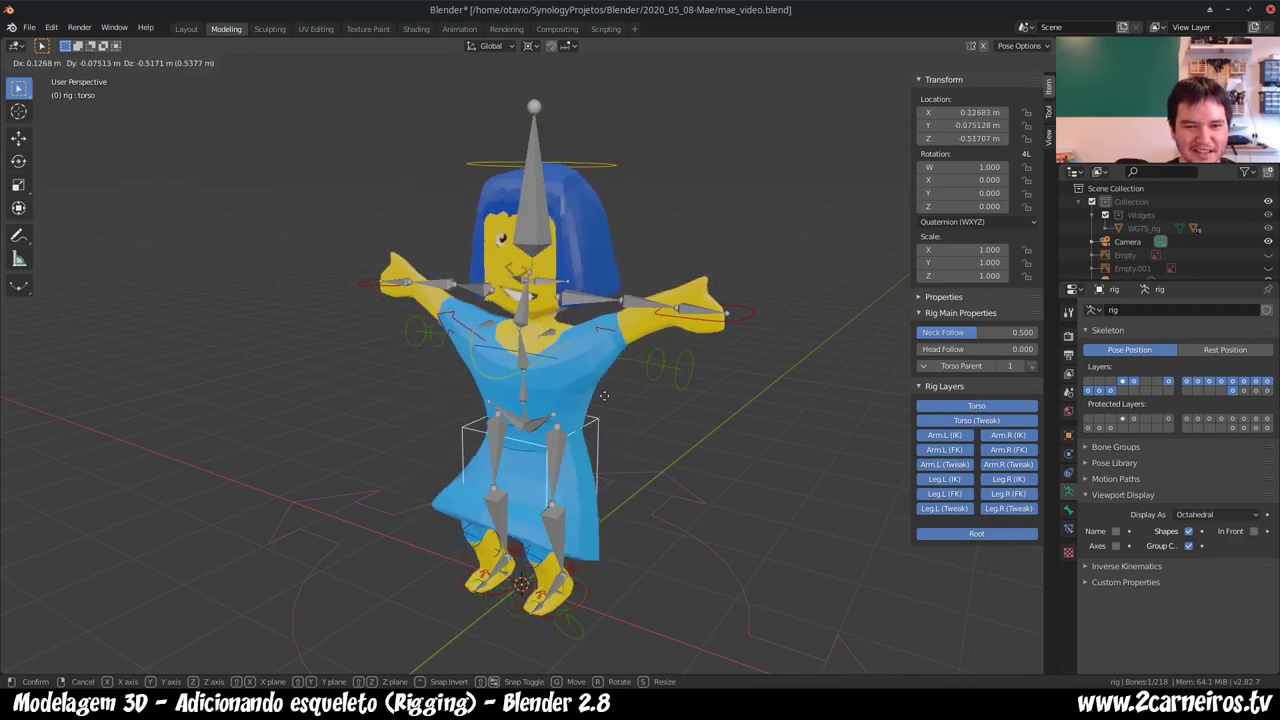
pyautogui.press('Escape')
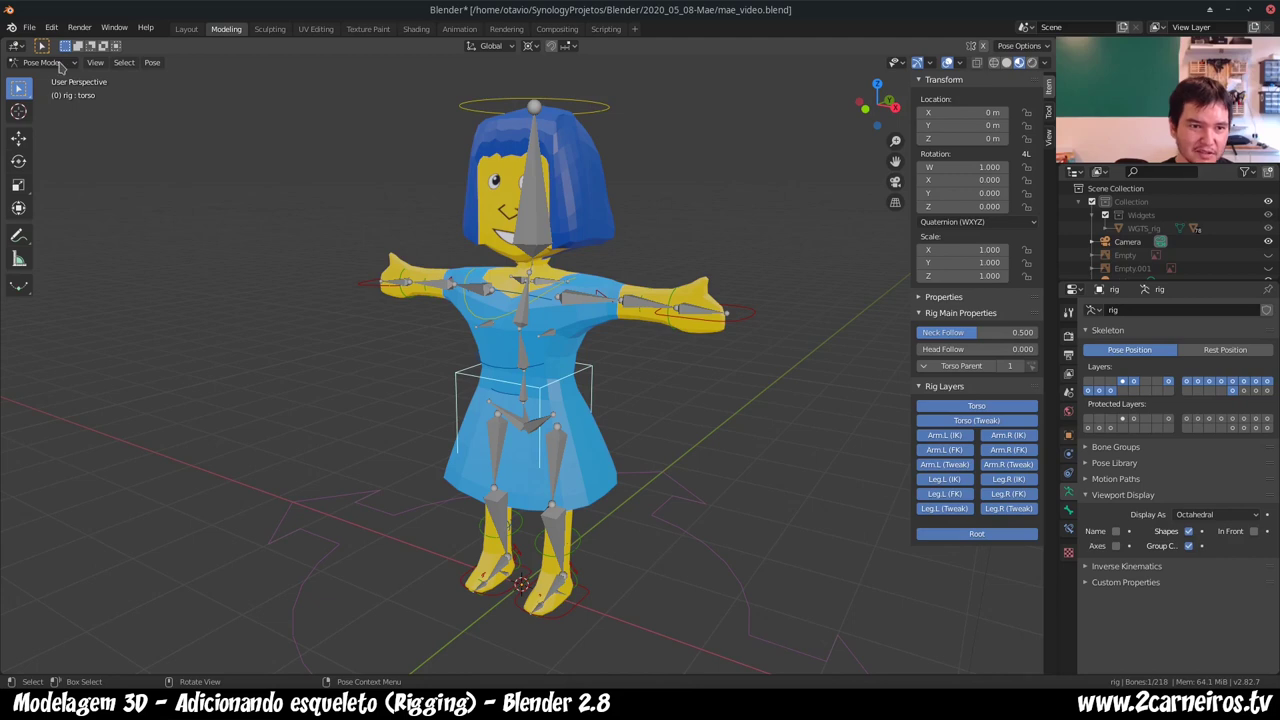
pyautogui.click(60, 64)
pyautogui.click(62, 79)
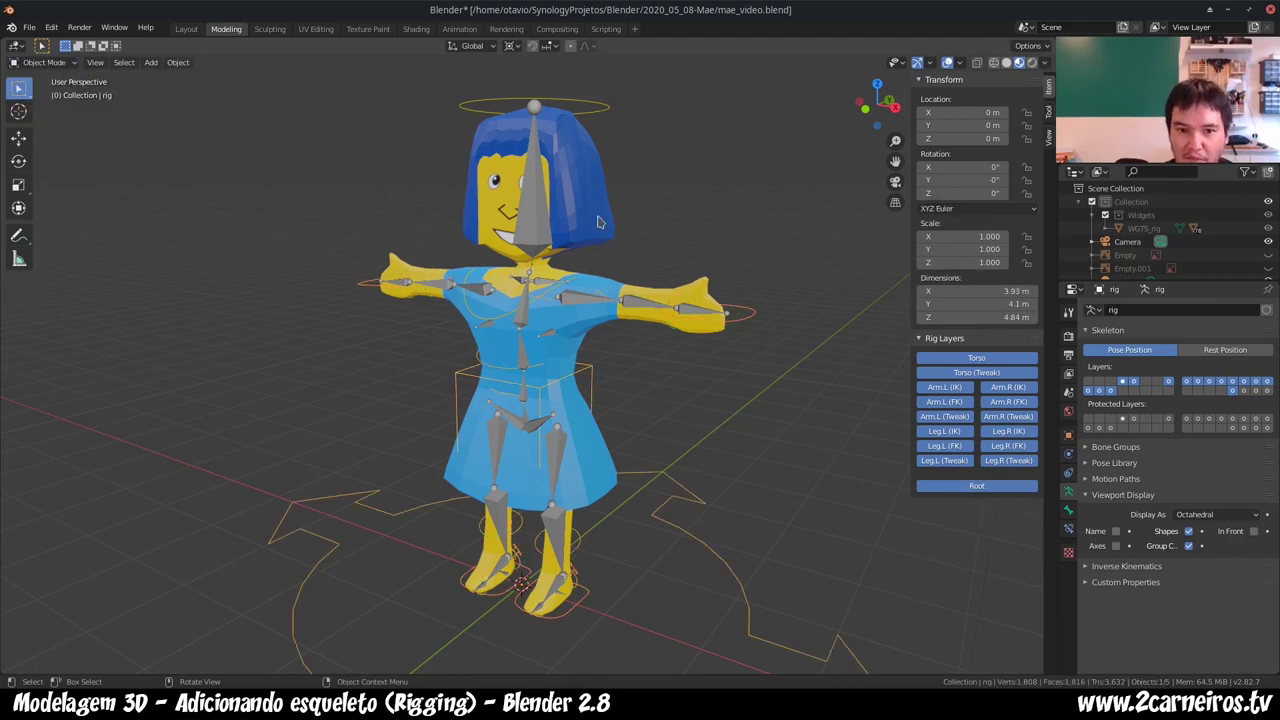
# - Hide the metarig with its Outliner eye icon, then select the generated rig
pyautogui.click(537, 115)
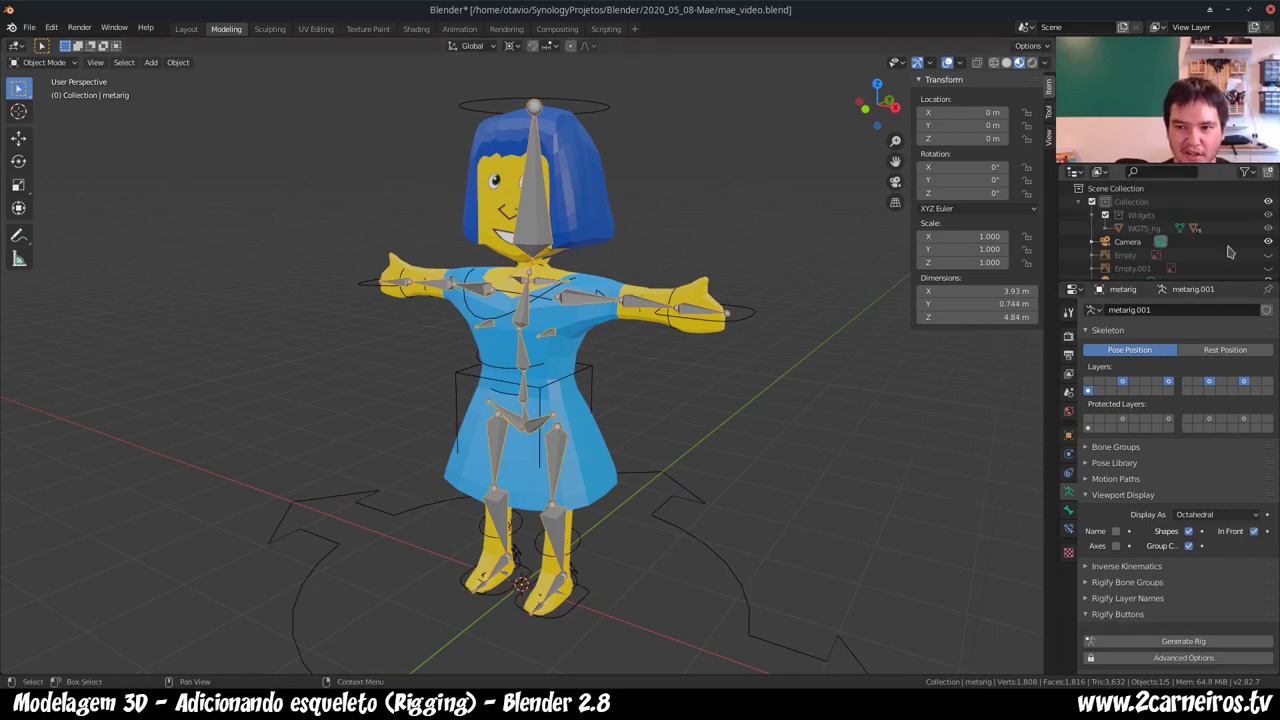
pyautogui.scroll(-1, 1140, 235)
pyautogui.scroll(-1, 1125, 245)
pyautogui.scroll(-1, 1112, 252)
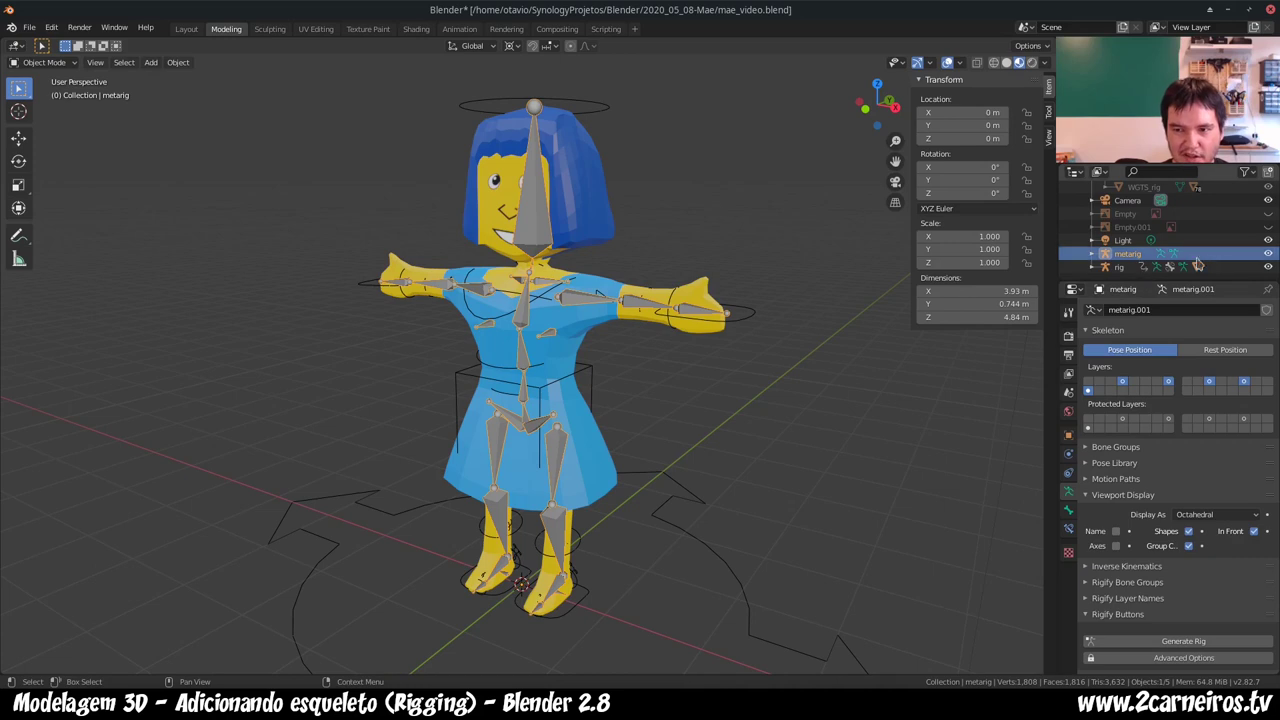
pyautogui.click(1268, 254)
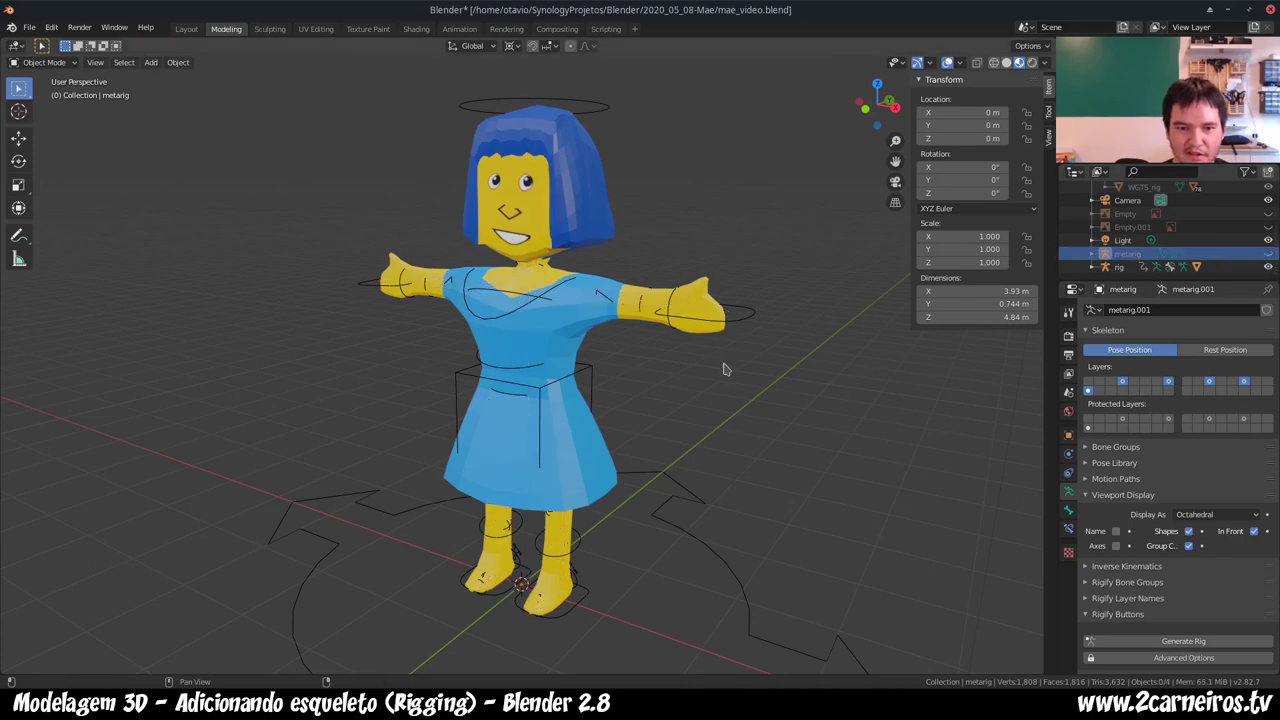
pyautogui.click(1117, 267)
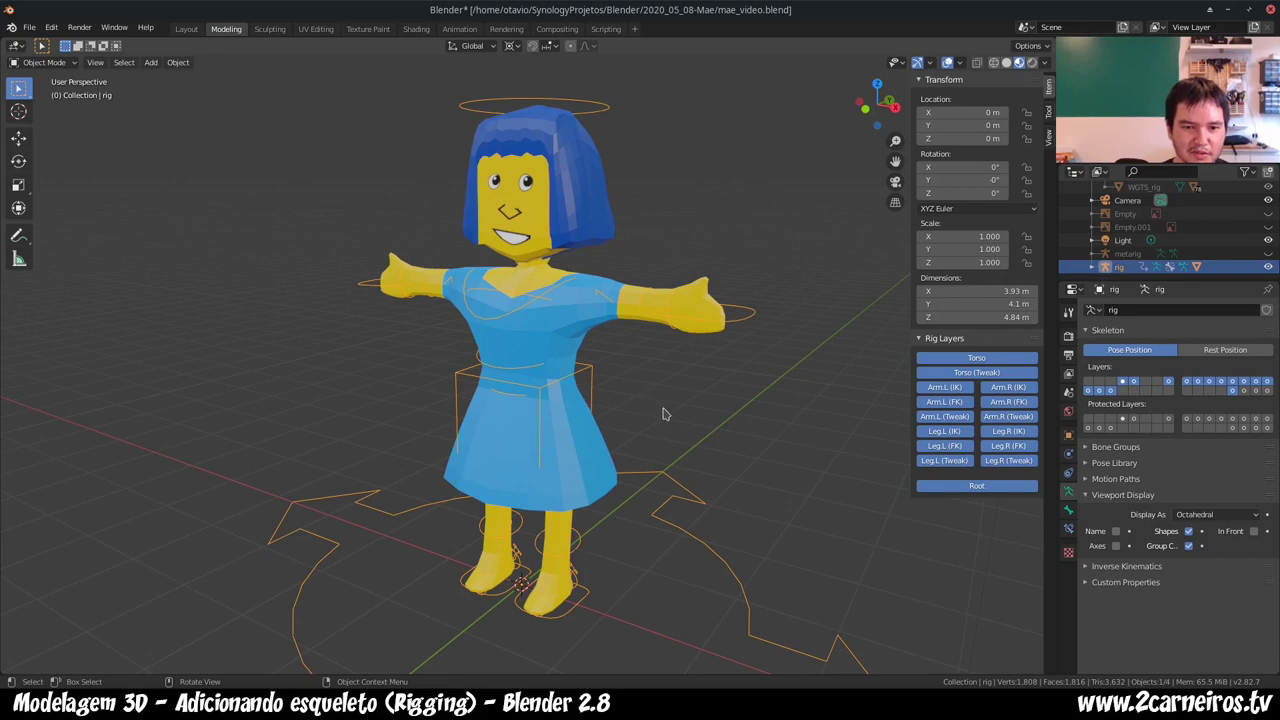
pyautogui.click(624, 408)
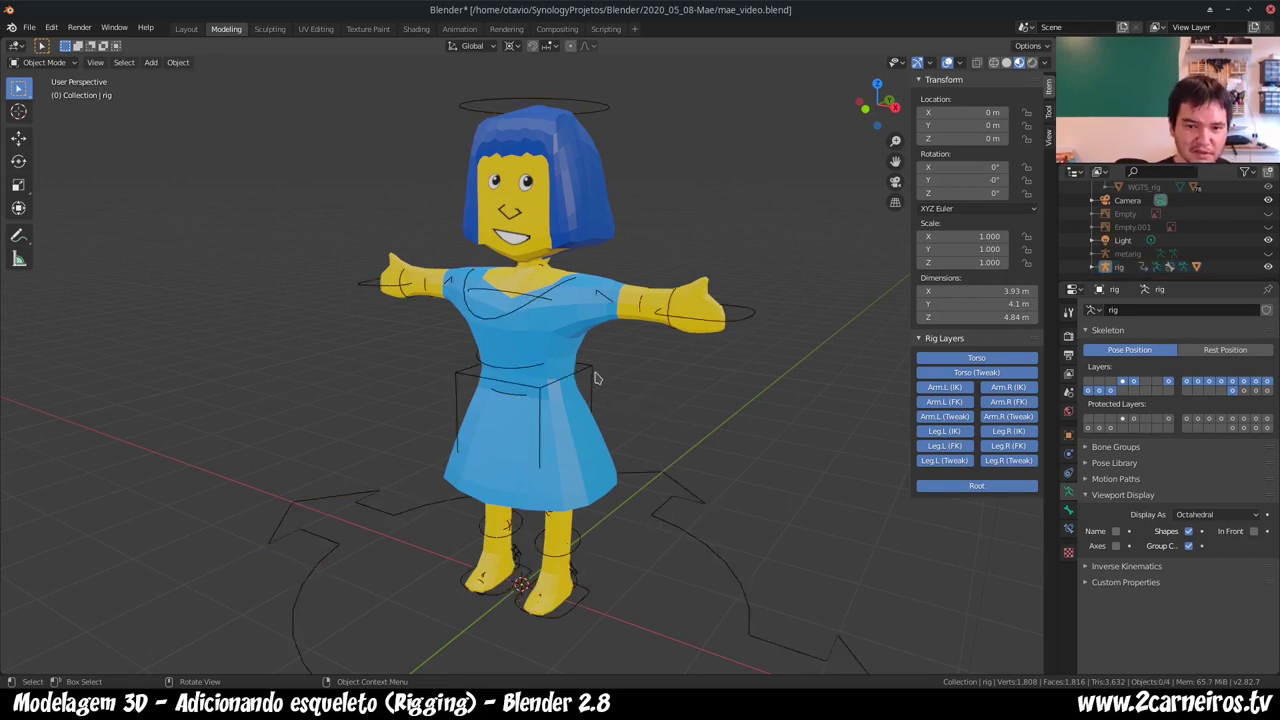
pyautogui.click(591, 377)
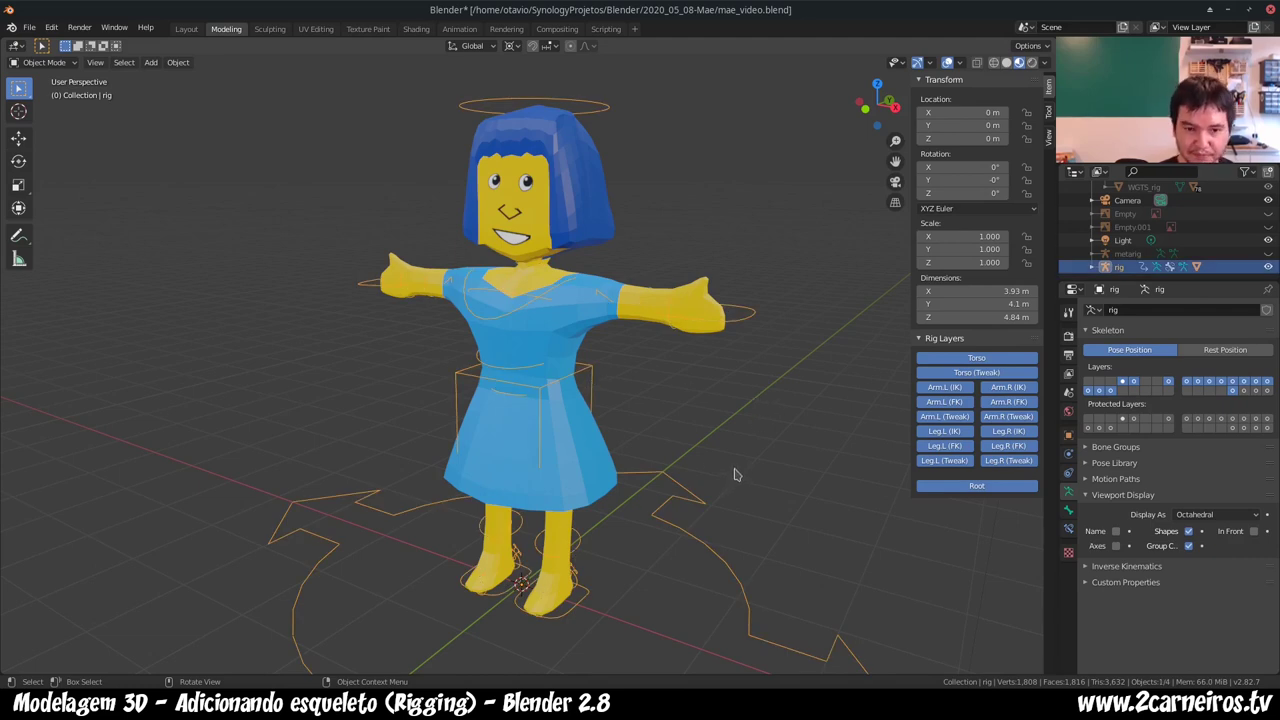
# - Switch to the Animation workspace and view the character in Material Preview shading
pyautogui.click(459, 29)
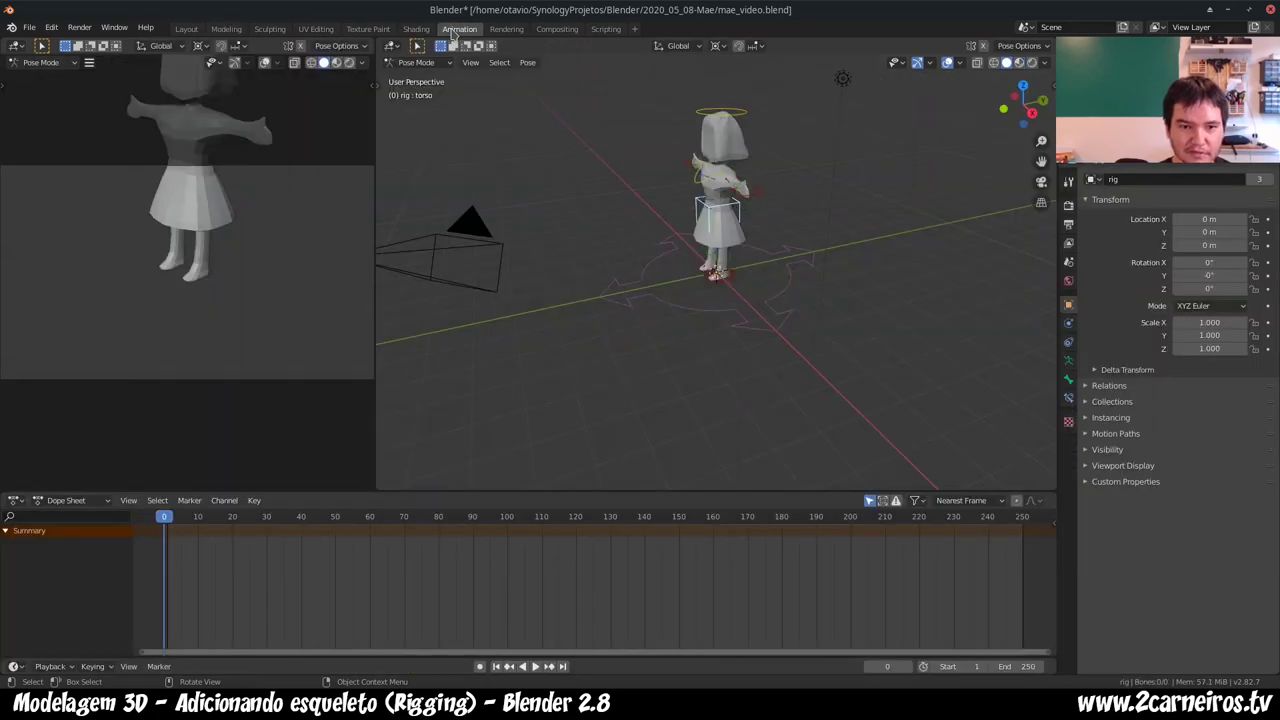
pyautogui.moveTo(661, 187); pyautogui.dragTo(754, 192, button='middle')
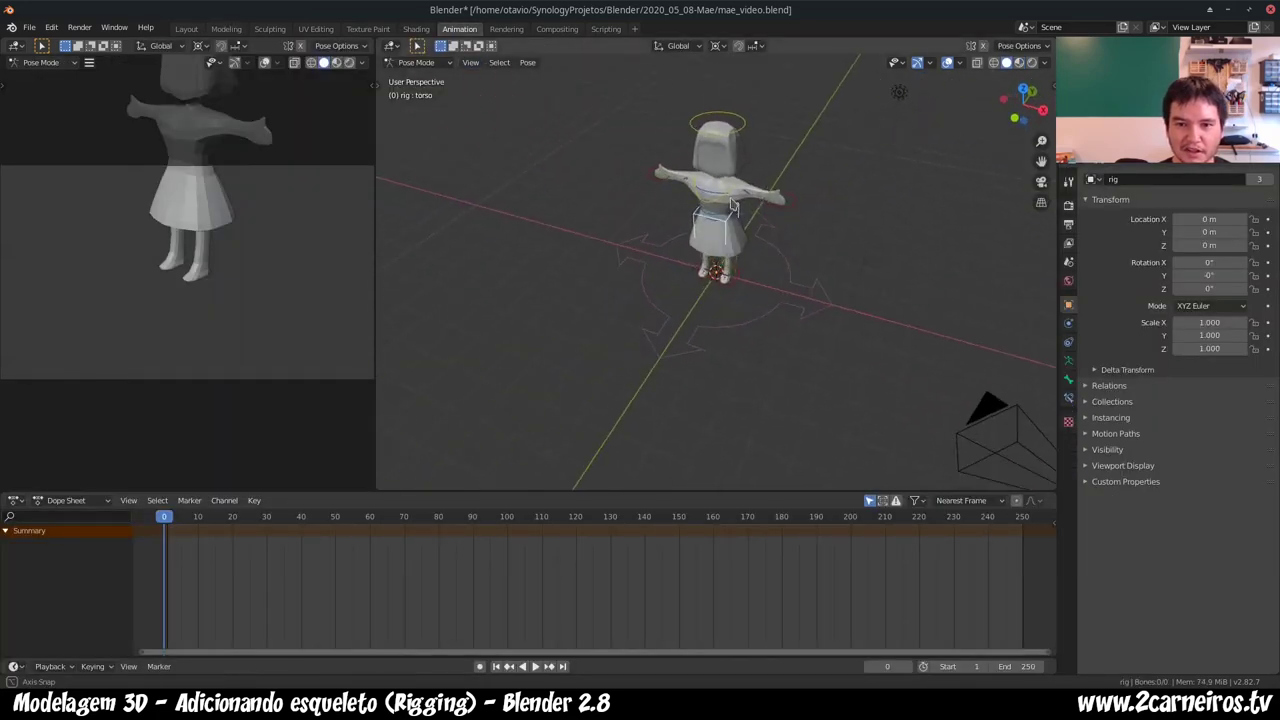
pyautogui.press('z')
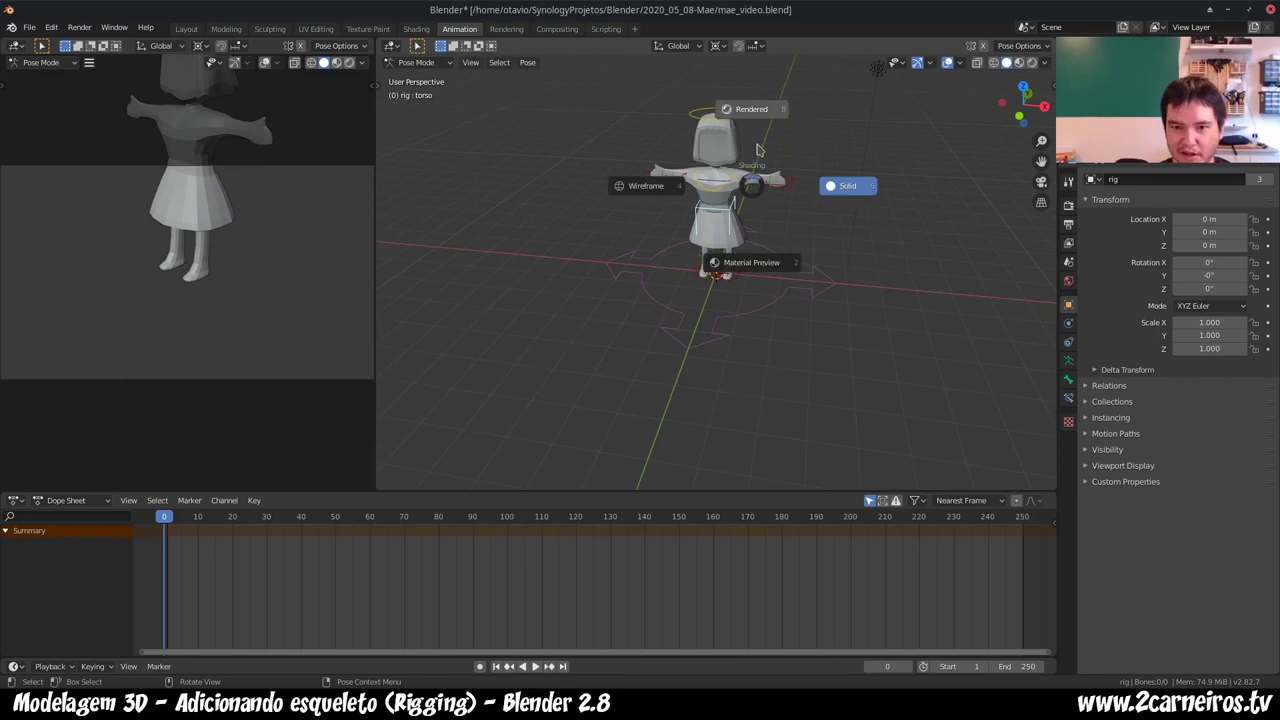
pyautogui.click(765, 268)
pyautogui.scroll(1, 762, 262)
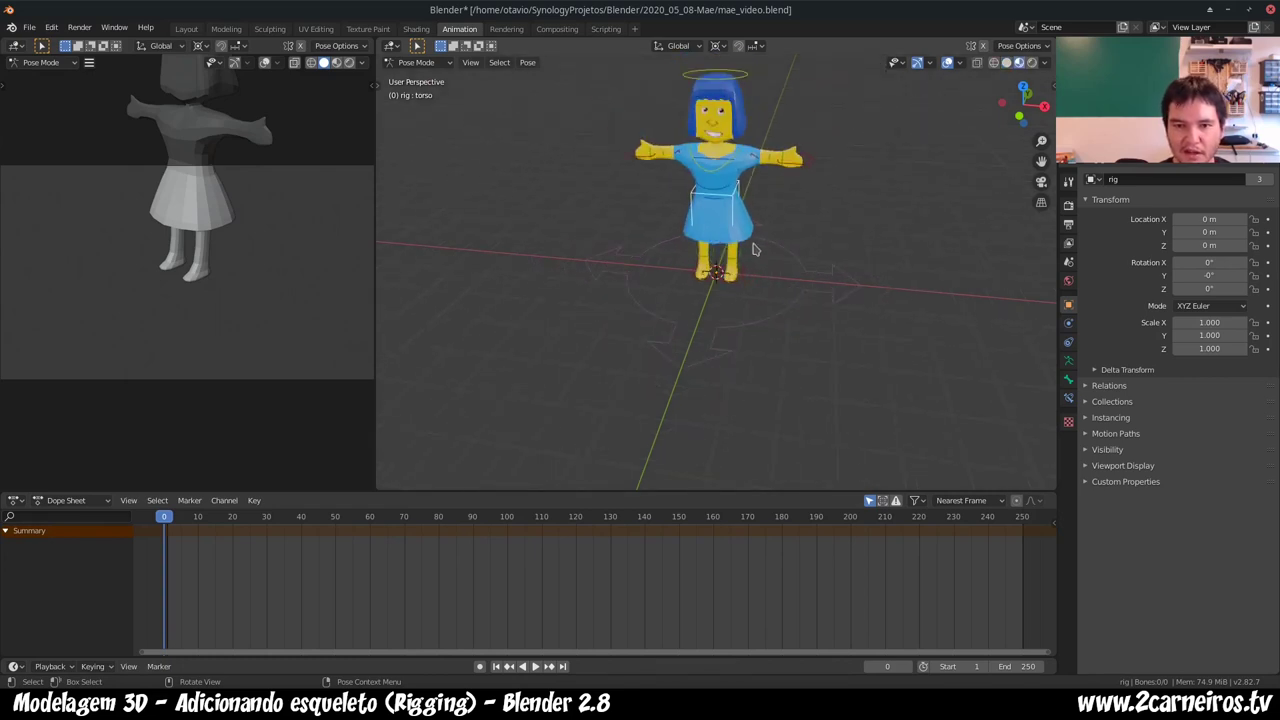
pyautogui.moveTo(760, 247); pyautogui.dragTo(755, 330, button='middle')
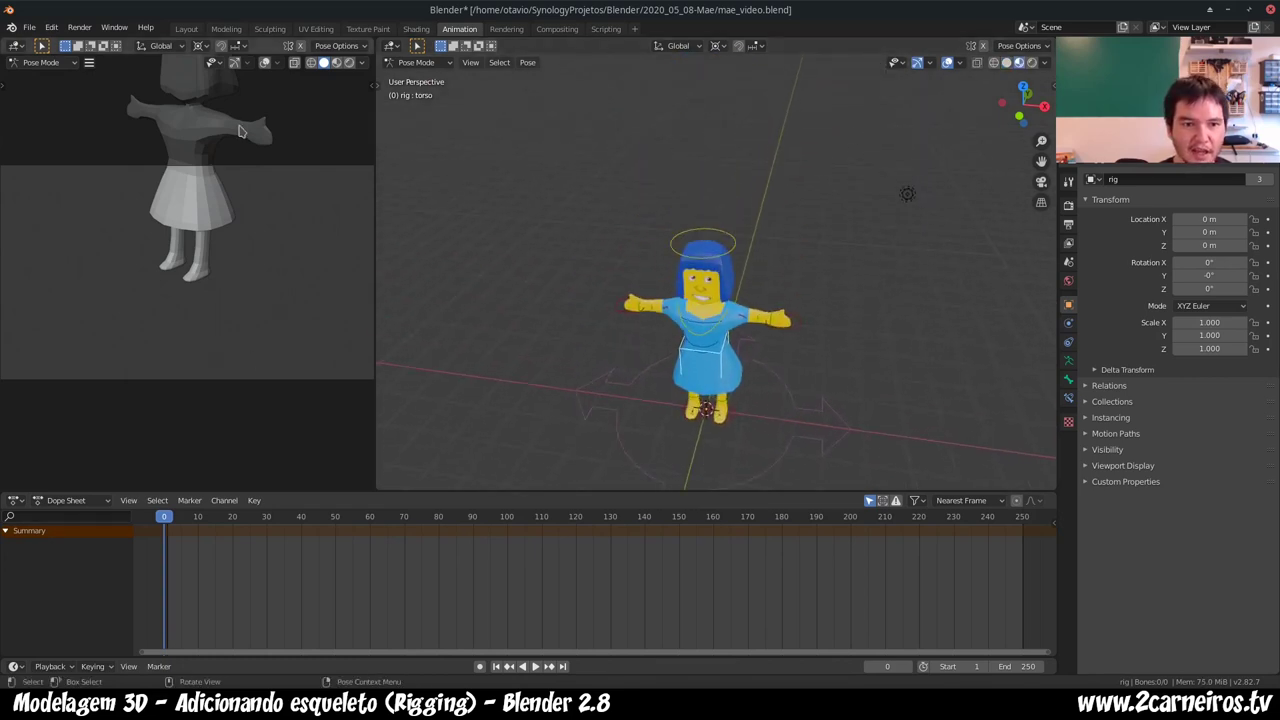
# - Deselect the torso bone, zoom out, and return the rig to Object Mode
pyautogui.click(214, 258)
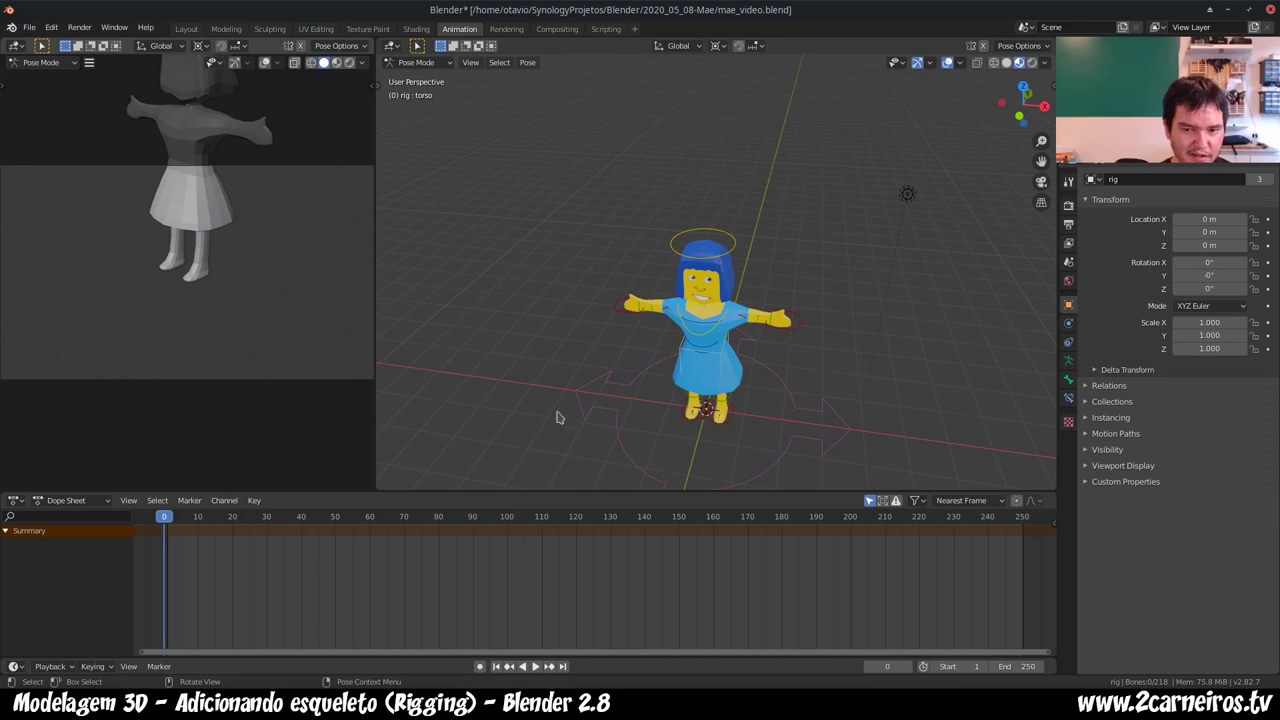
pyautogui.scroll(-2, 614, 363)
pyautogui.scroll(-2, 614, 363)
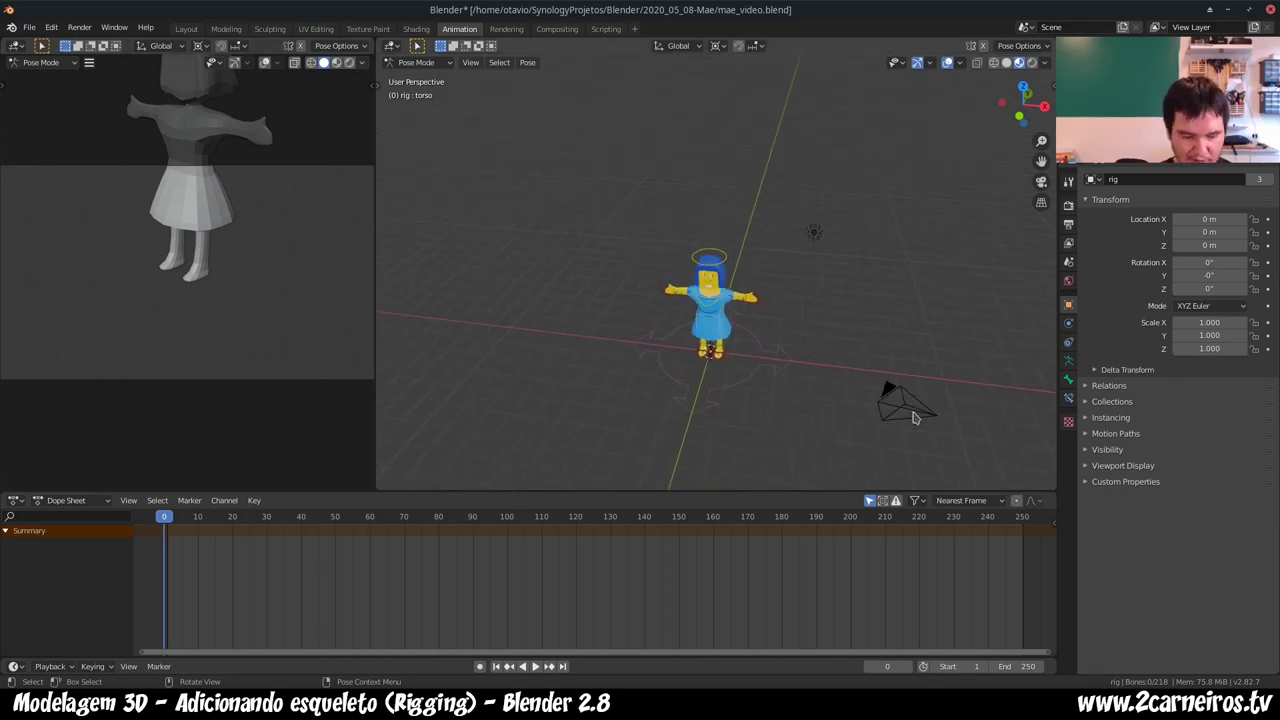
pyautogui.press('ctrl')
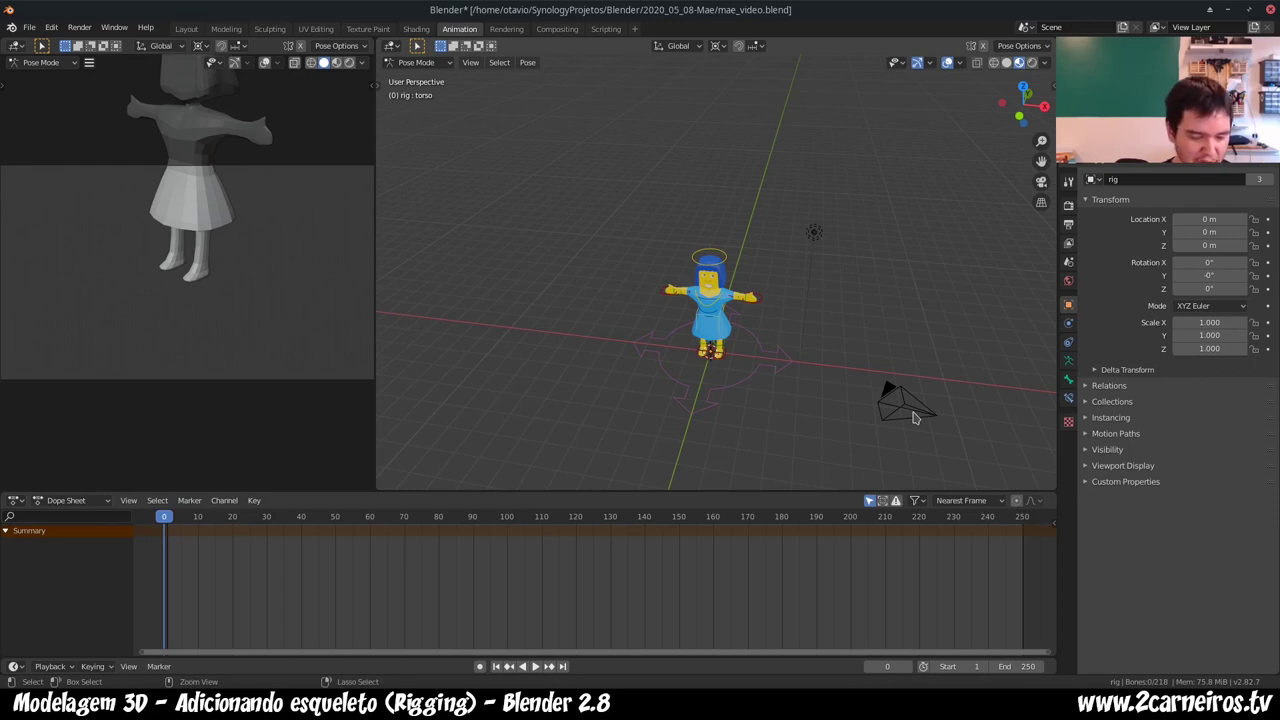
pyautogui.hotkey('ctrl', 'Tab')
# - Lift the scene camera to roughly 7.54, -6.19, 6.07 m and deselect it
pyautogui.click(912, 412)
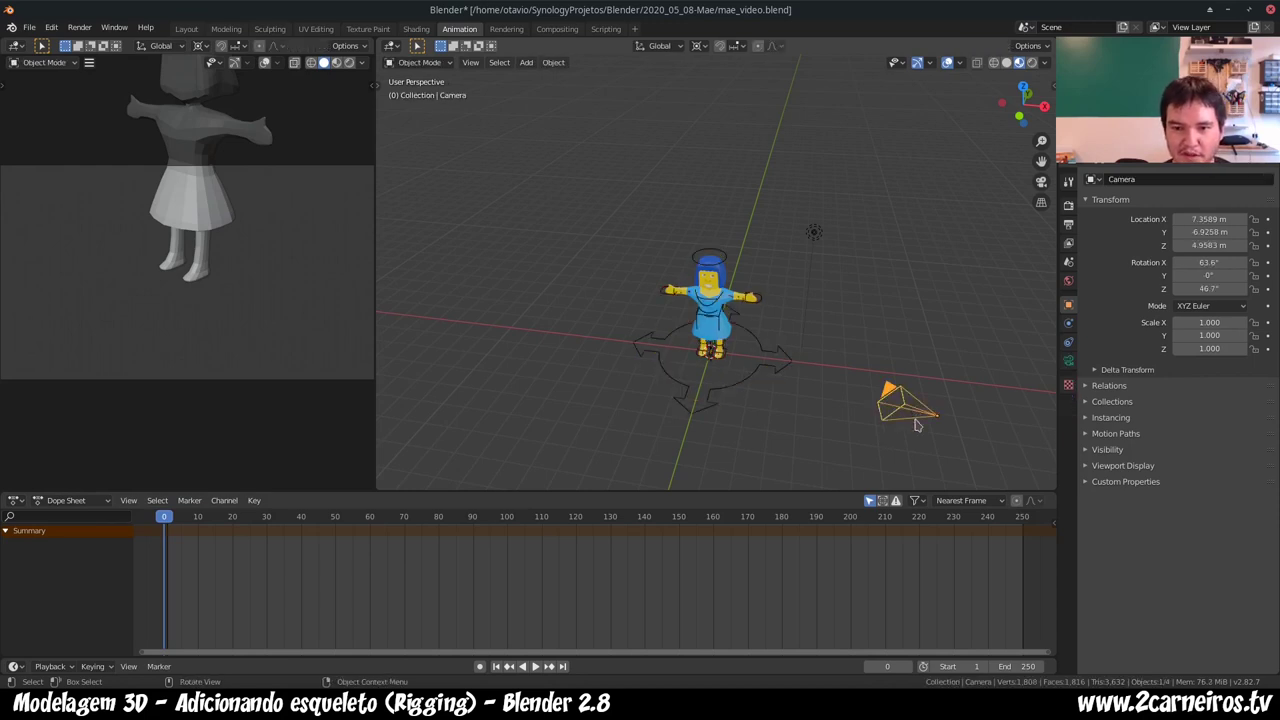
pyautogui.press('g')
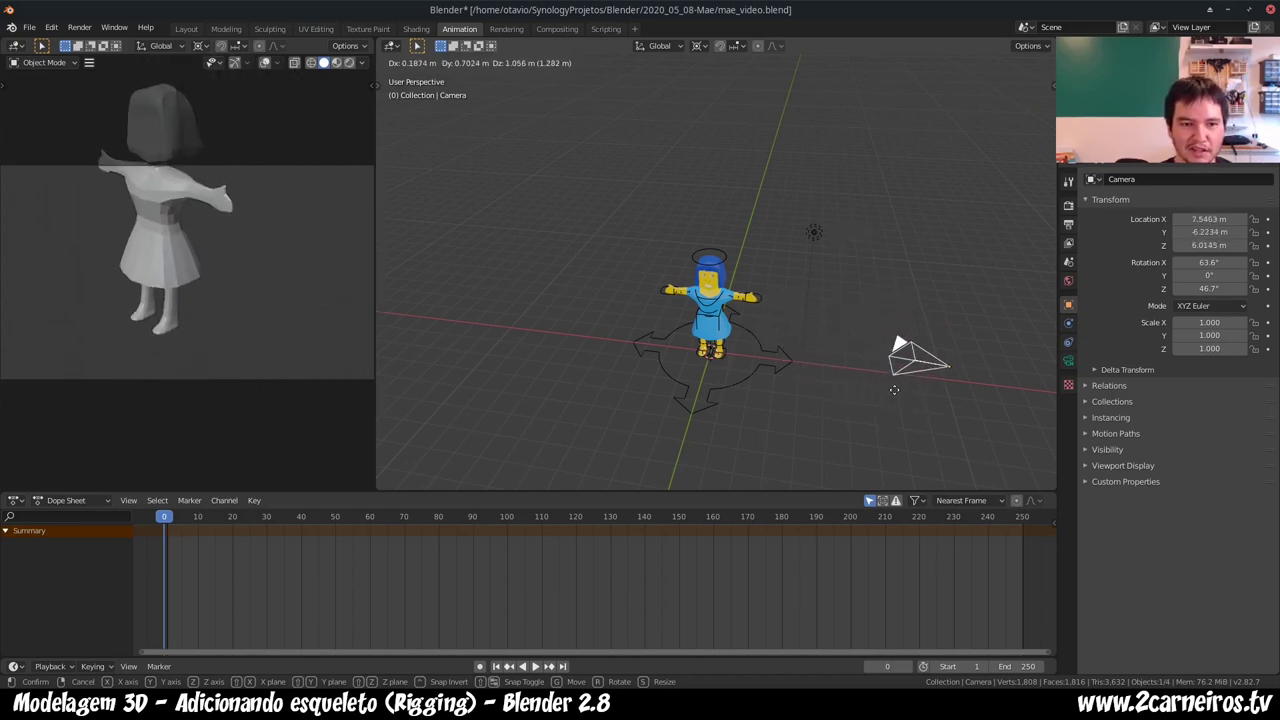
pyautogui.click(895, 390)
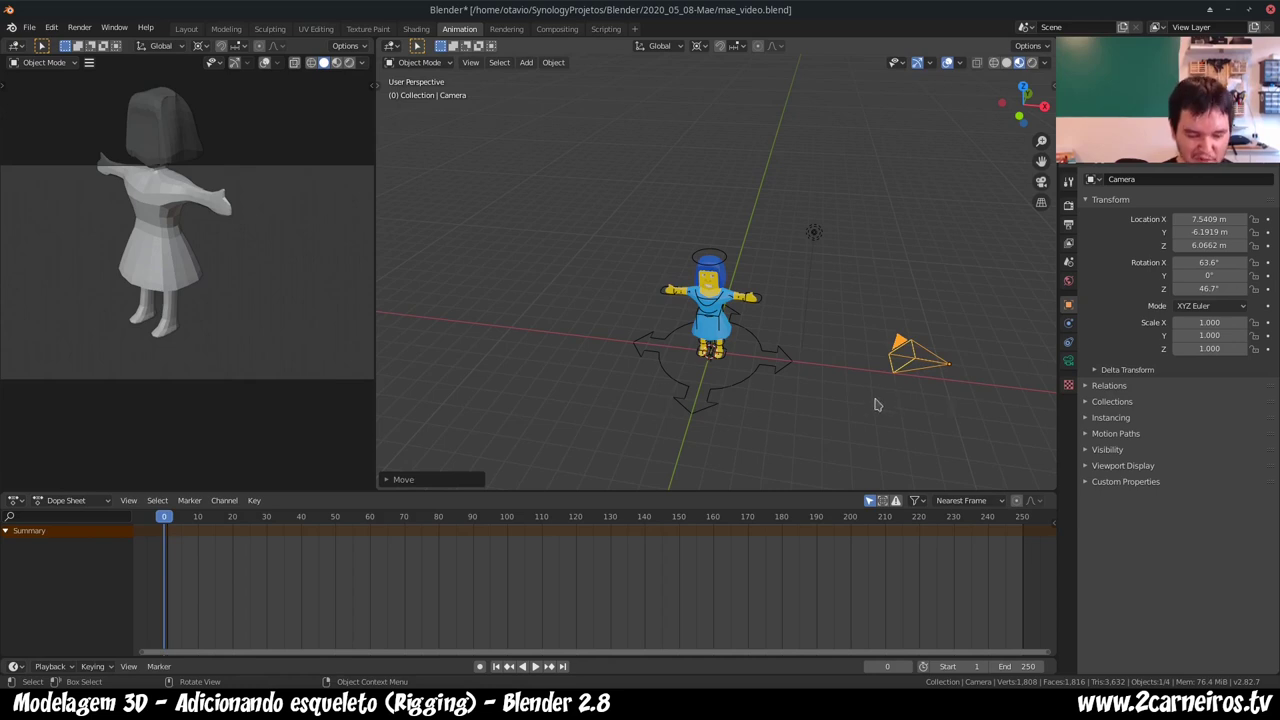
pyautogui.hotkey('alt', 'a')
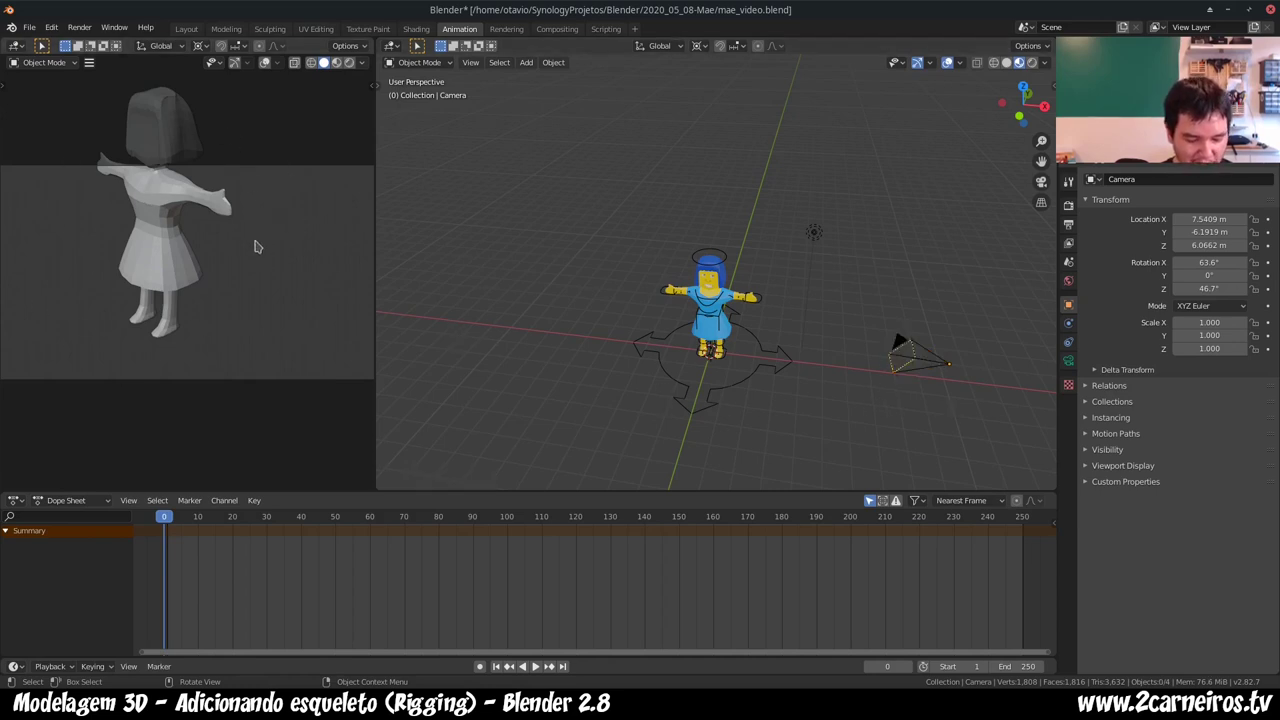
pyautogui.press('F3')
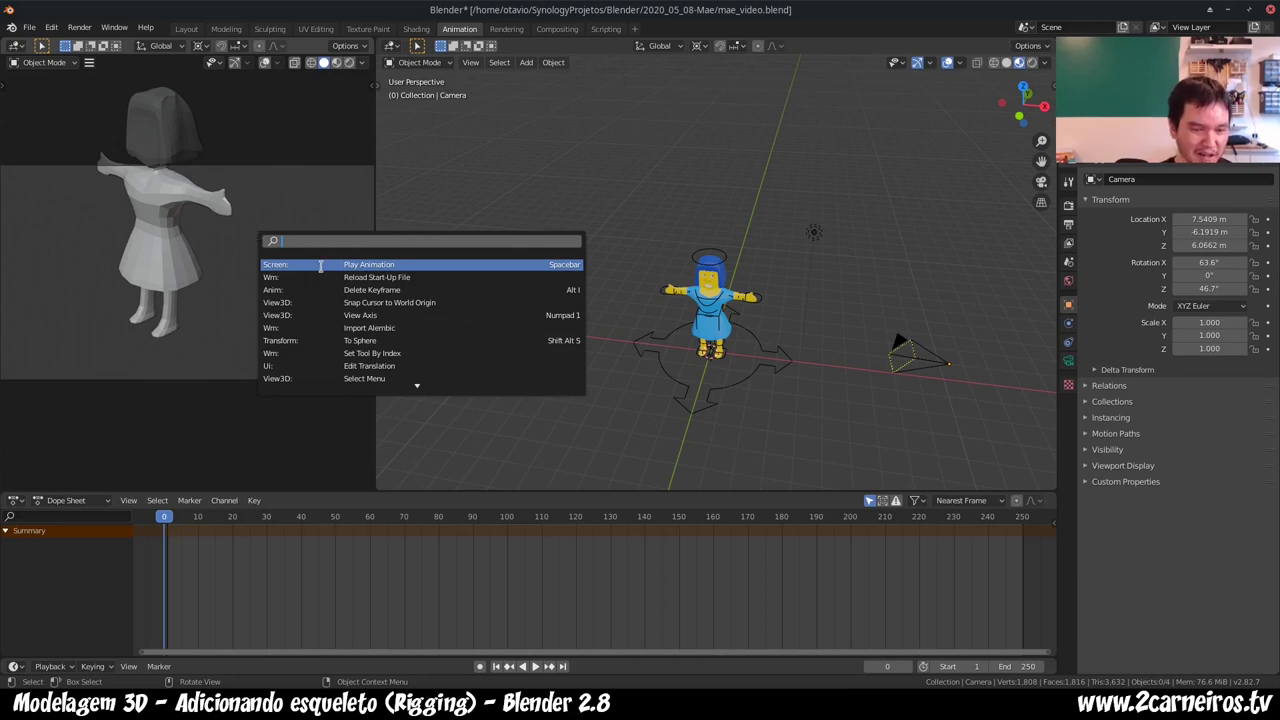
# - Use Fly navigation to move the camera back, up and around to reframe the character
pyautogui.write('f')
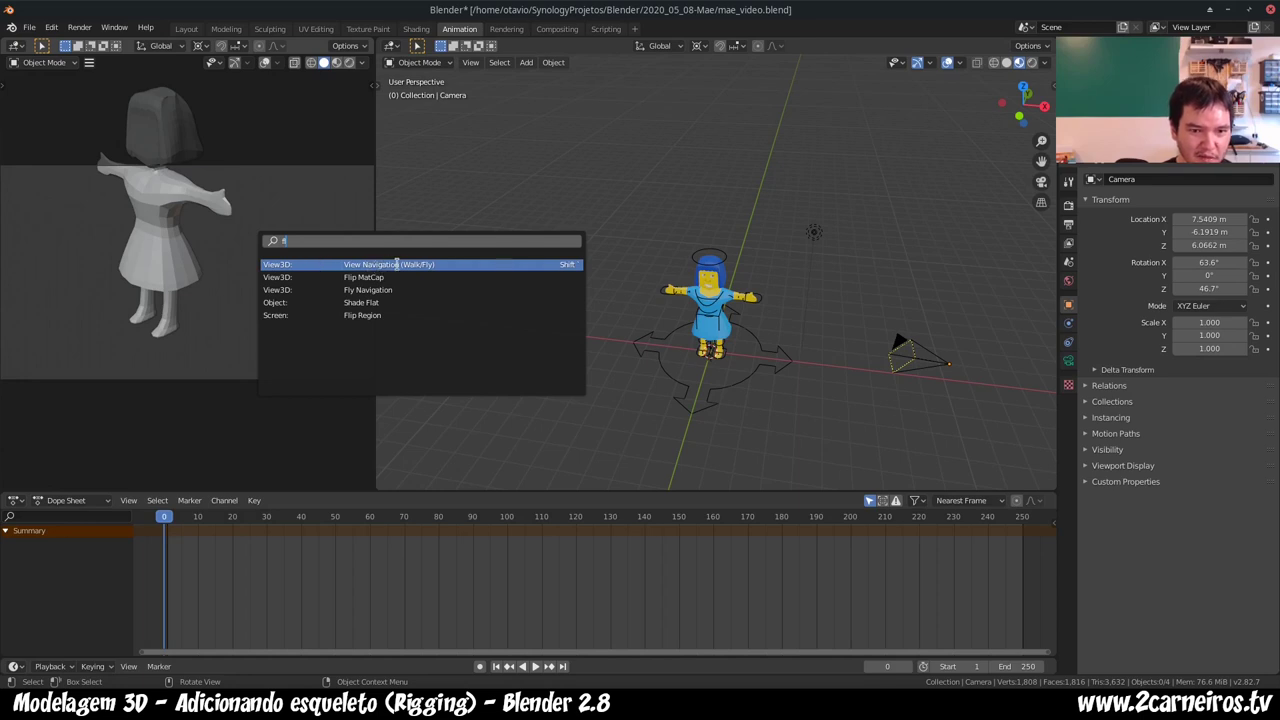
pyautogui.write('ly')
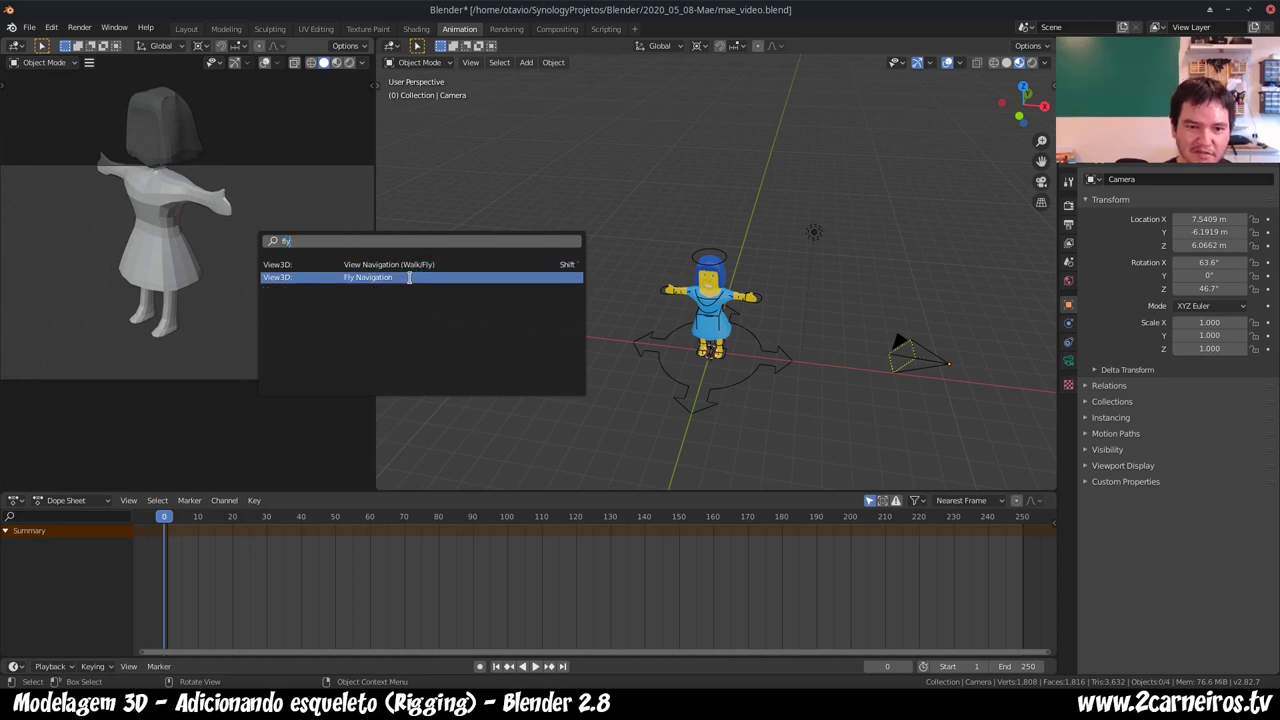
pyautogui.click(409, 277)
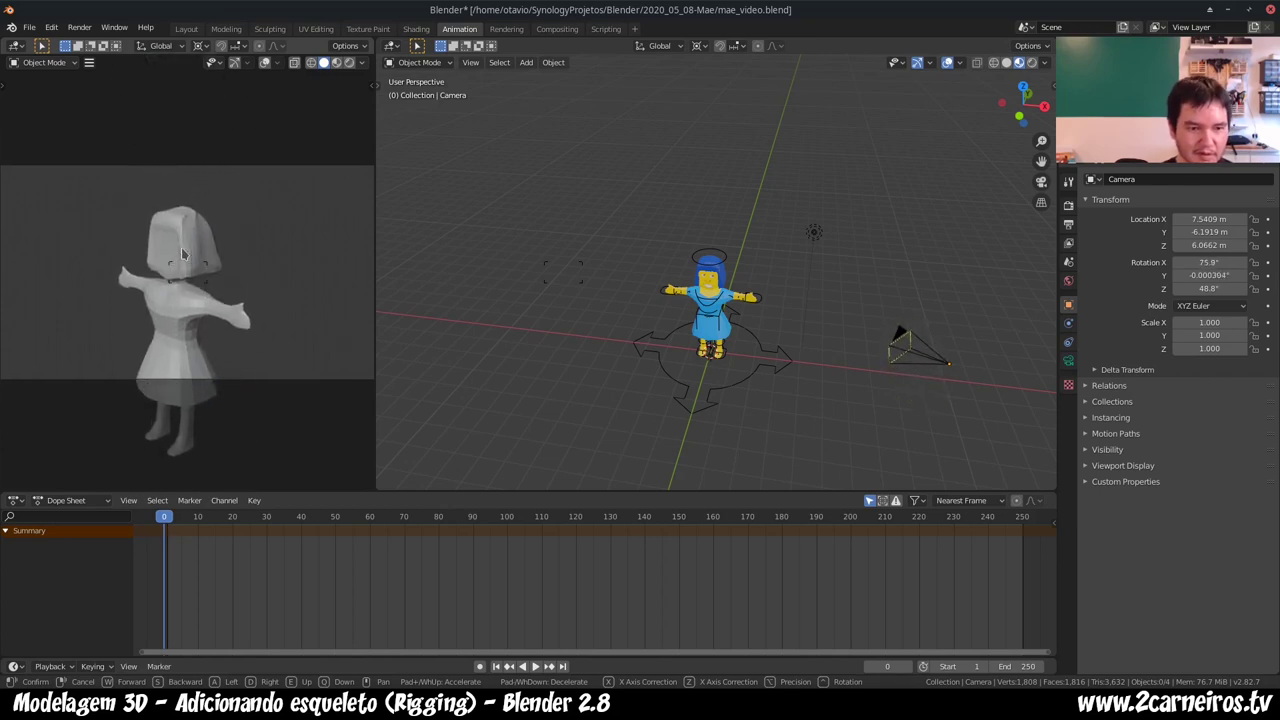
pyautogui.click(183, 260)
pyautogui.press('F3')
pyautogui.write('Fly Navigation')
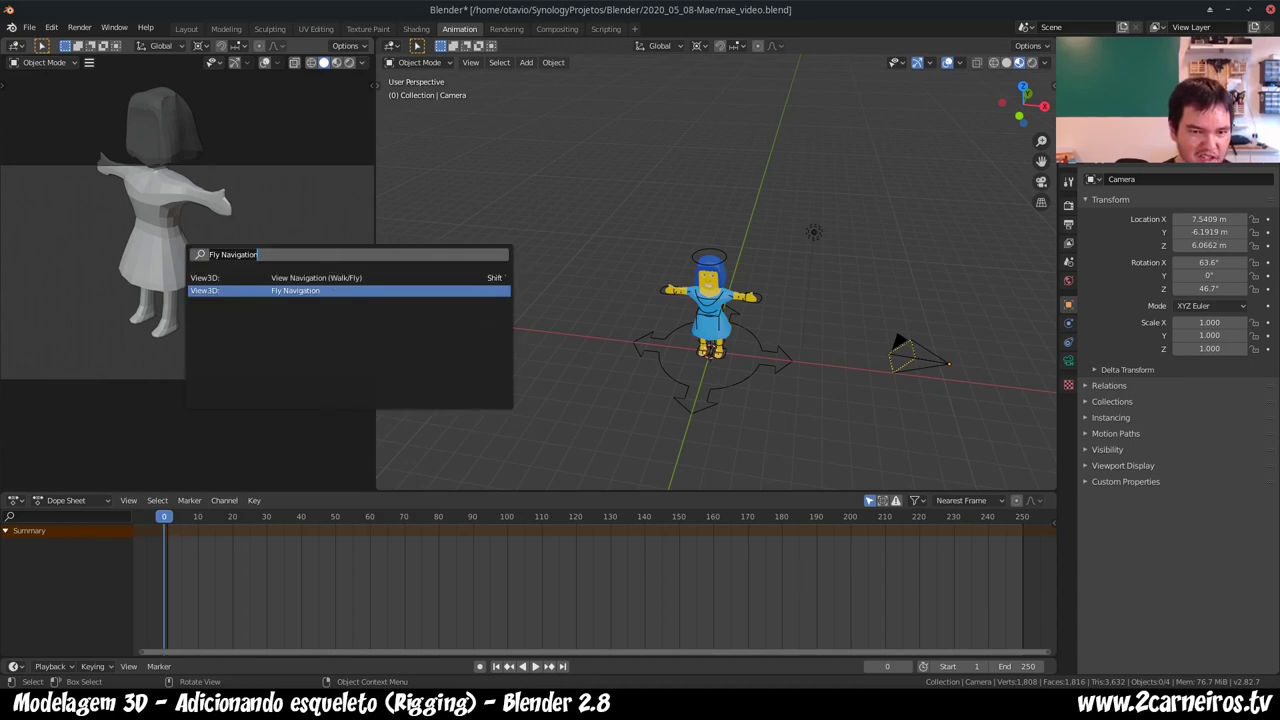
pyautogui.press('Return')
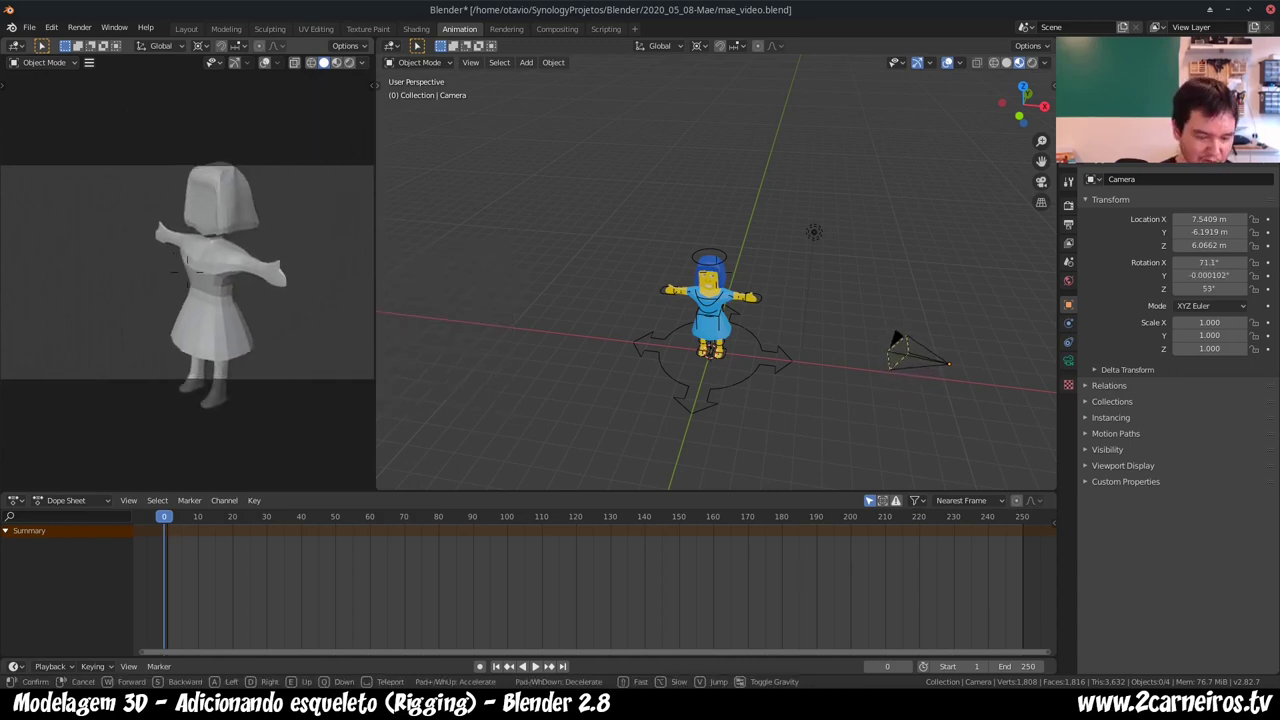
pyautogui.press('s')
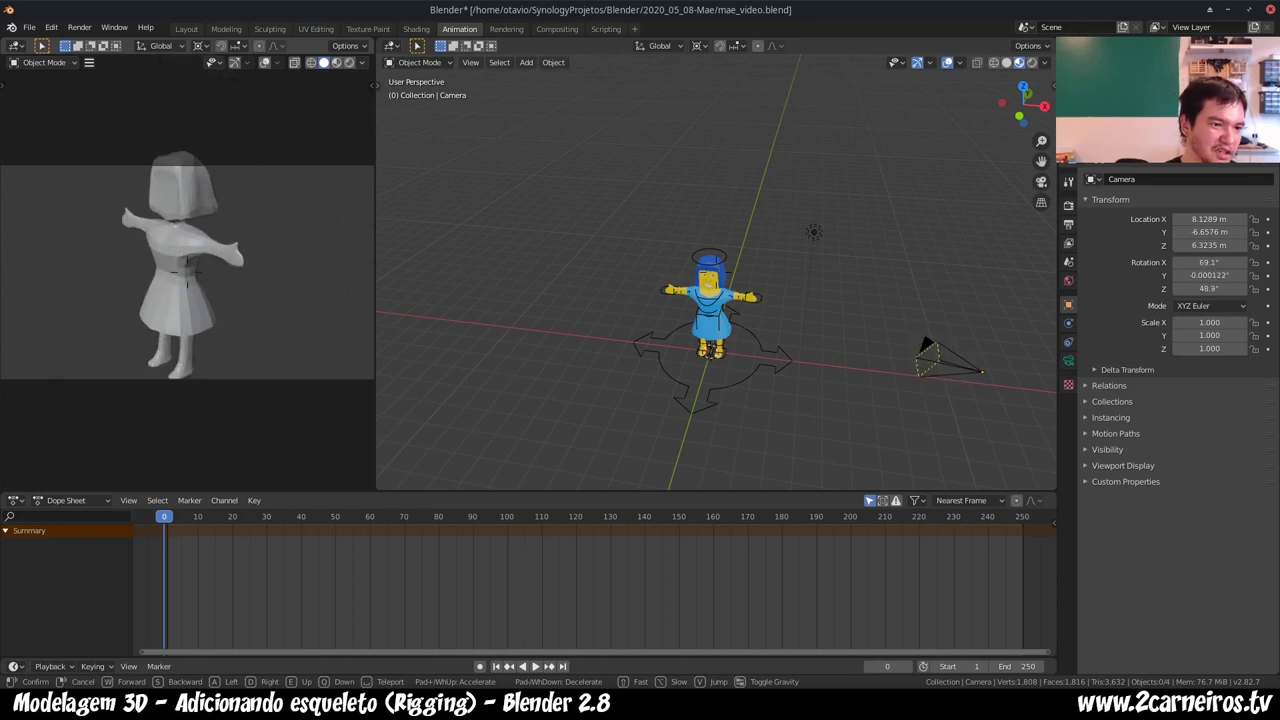
pyautogui.press('s')
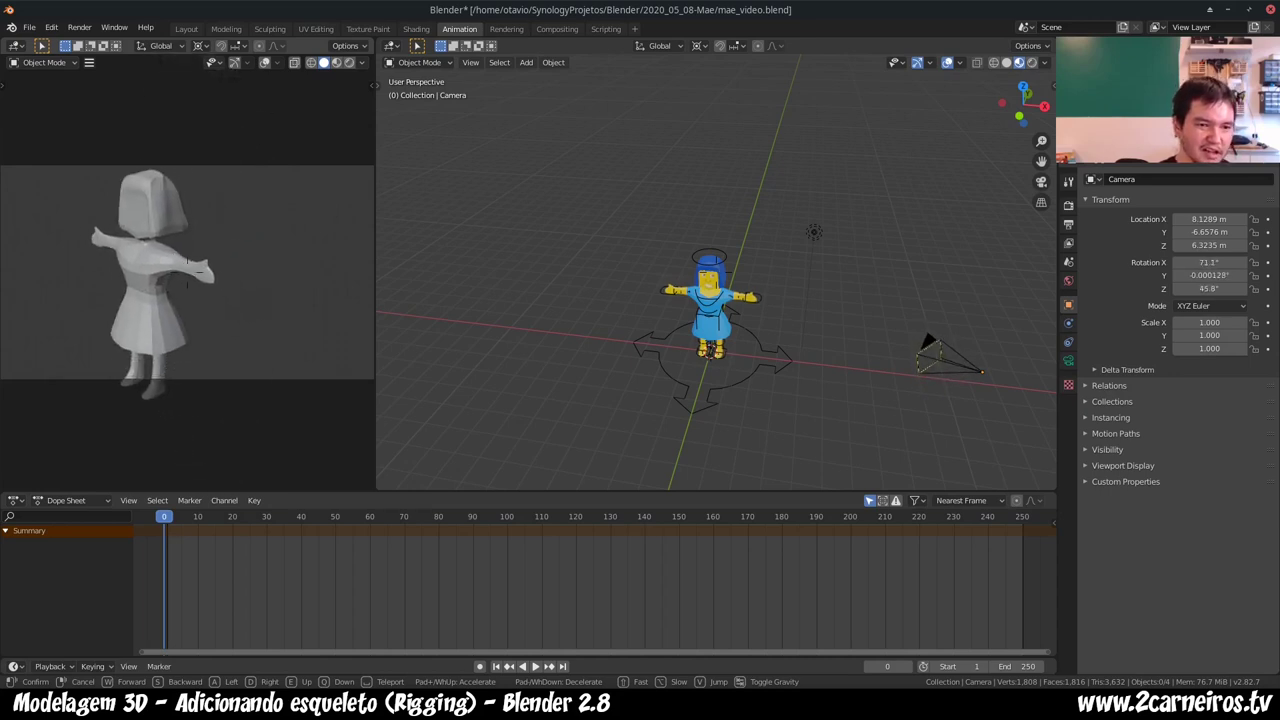
pyautogui.press('s')
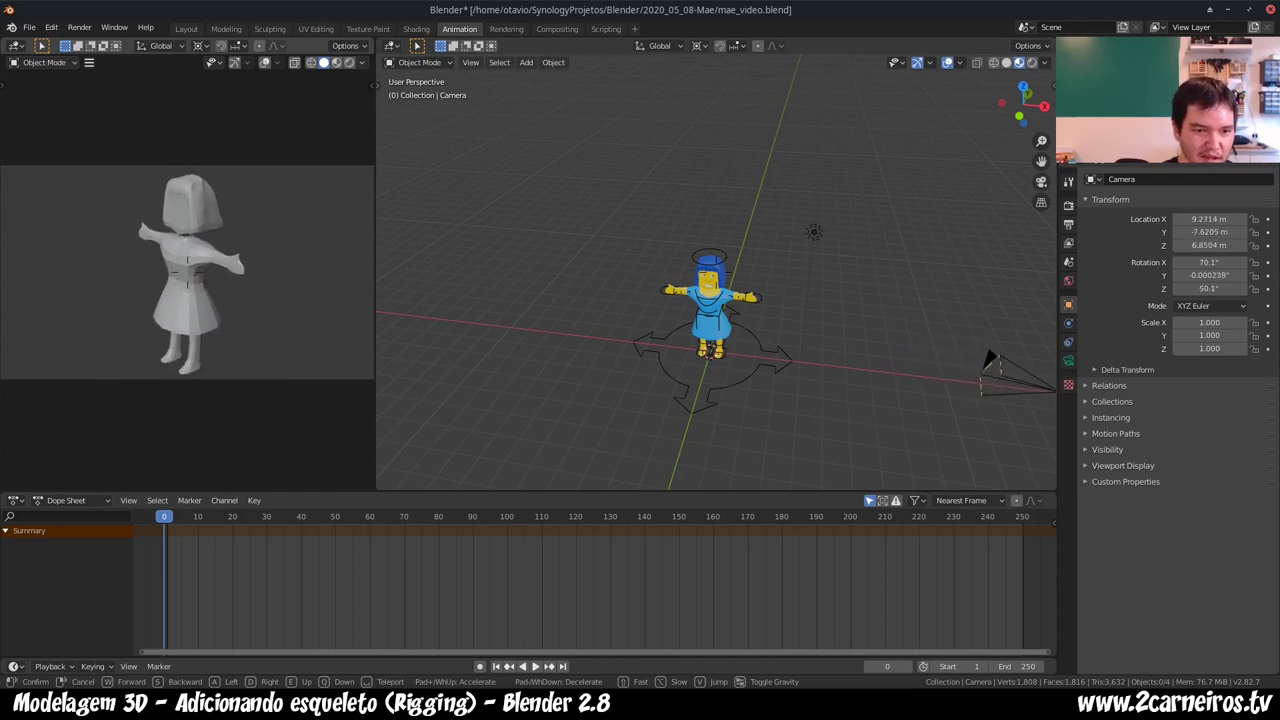
pyautogui.press('w')
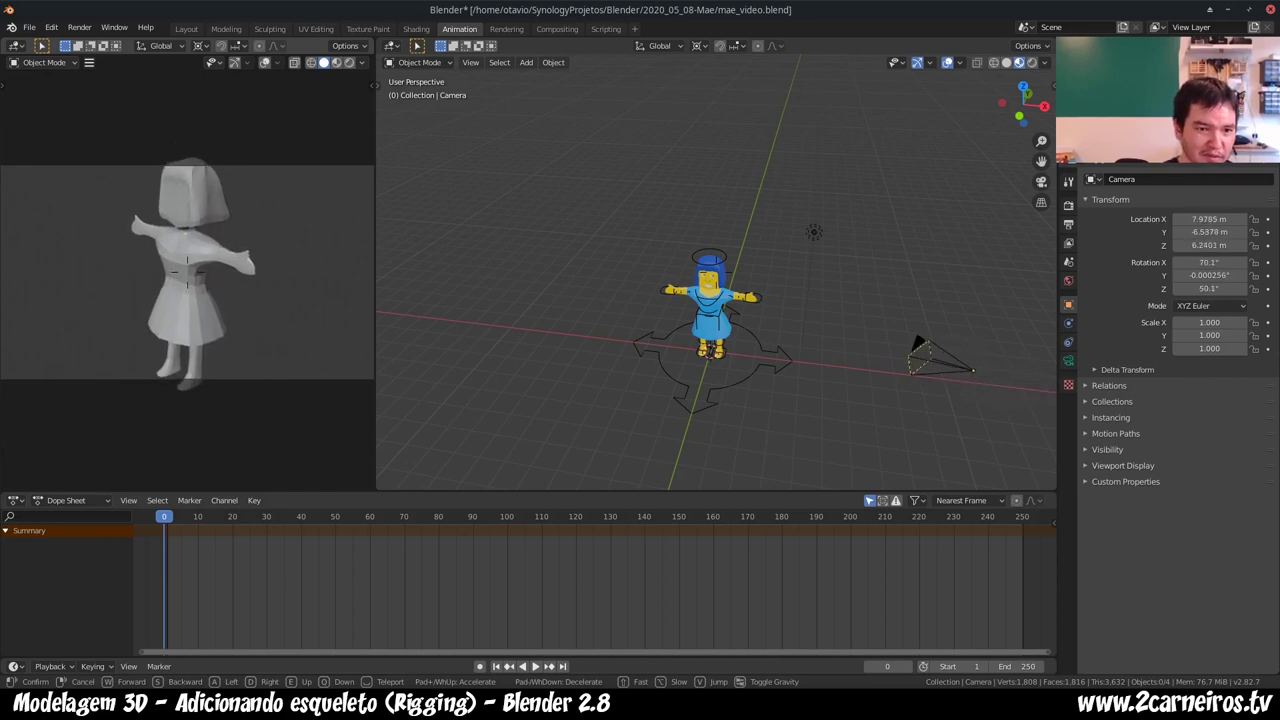
pyautogui.press('s')
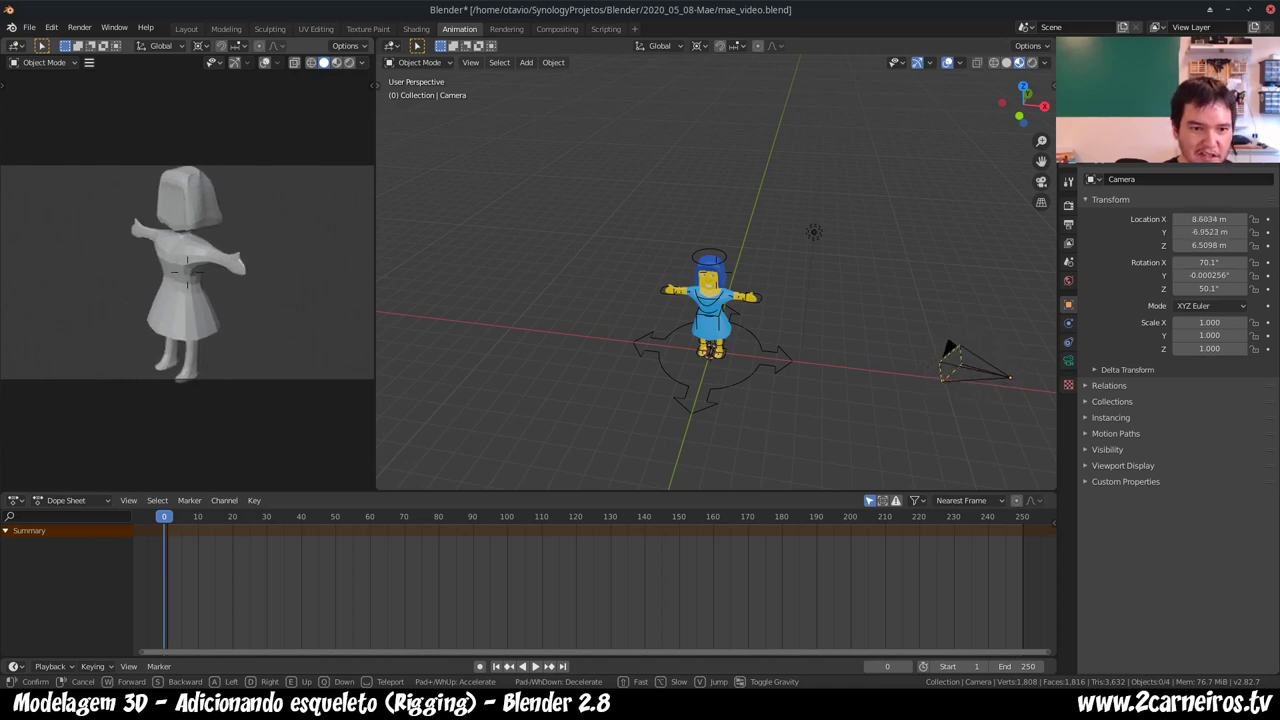
pyautogui.press('w')
pyautogui.press('w')
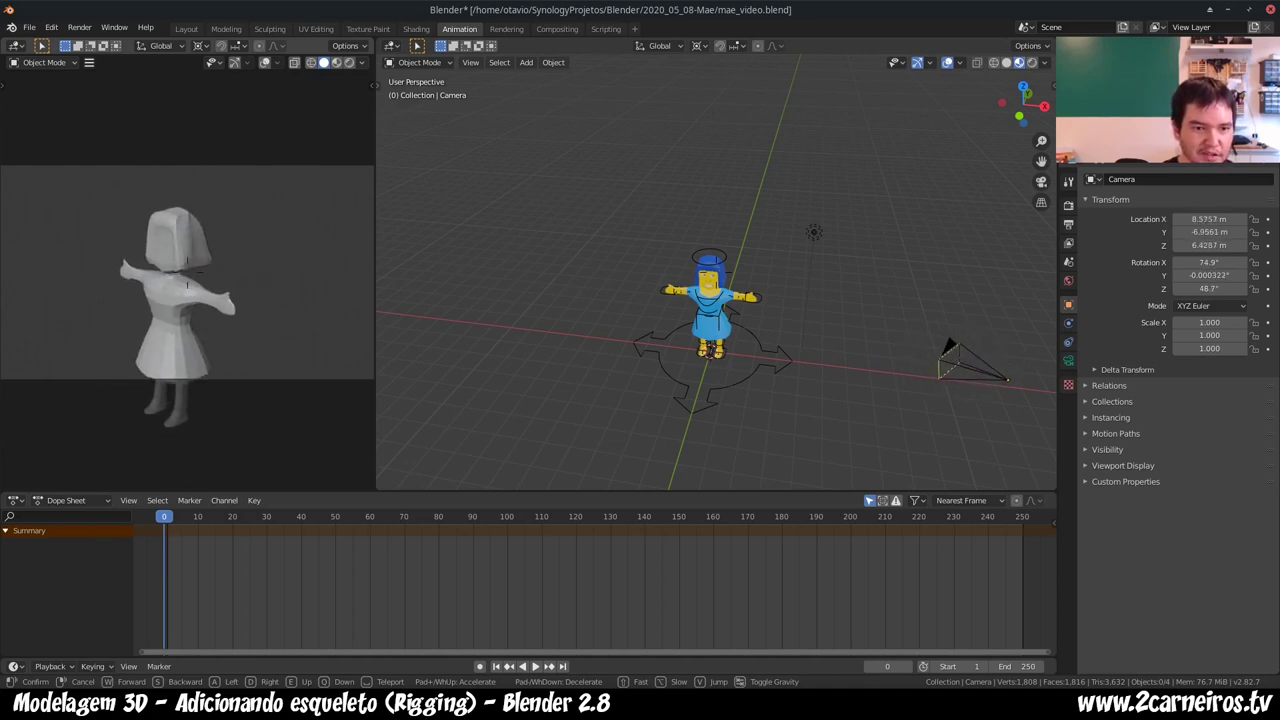
pyautogui.press('s')
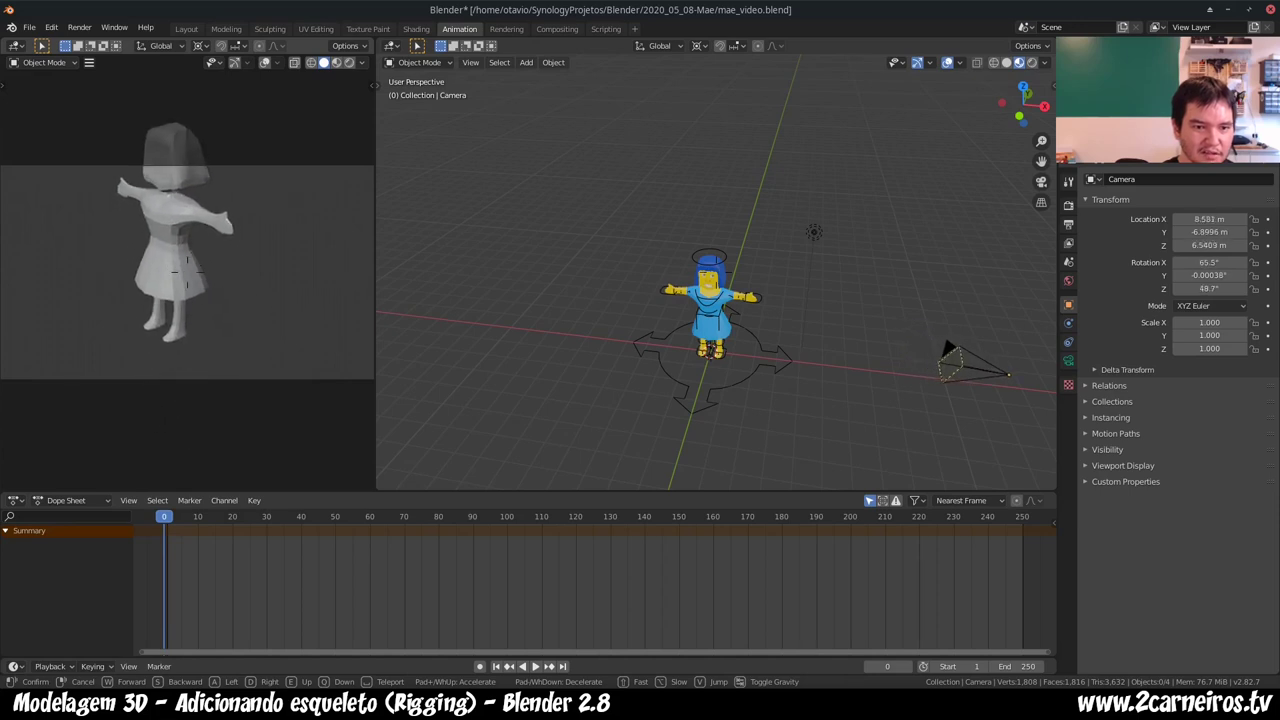
pyautogui.press('s')
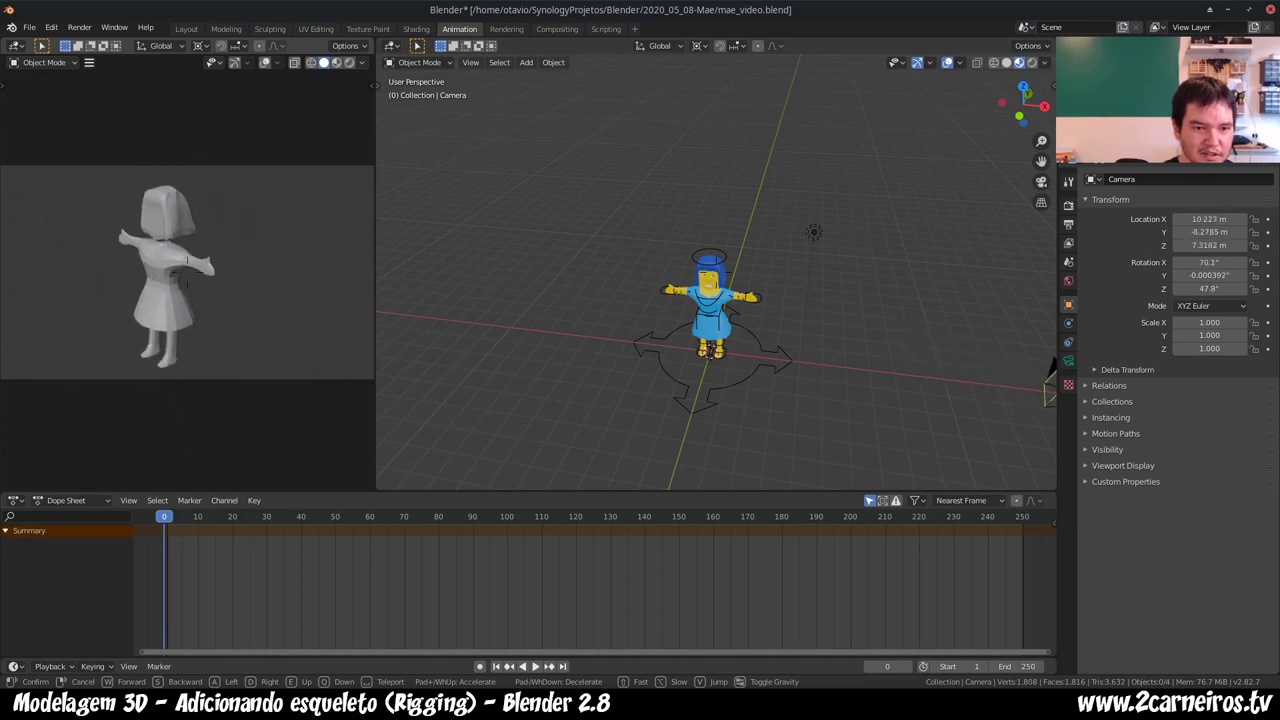
pyautogui.click(320, 349)
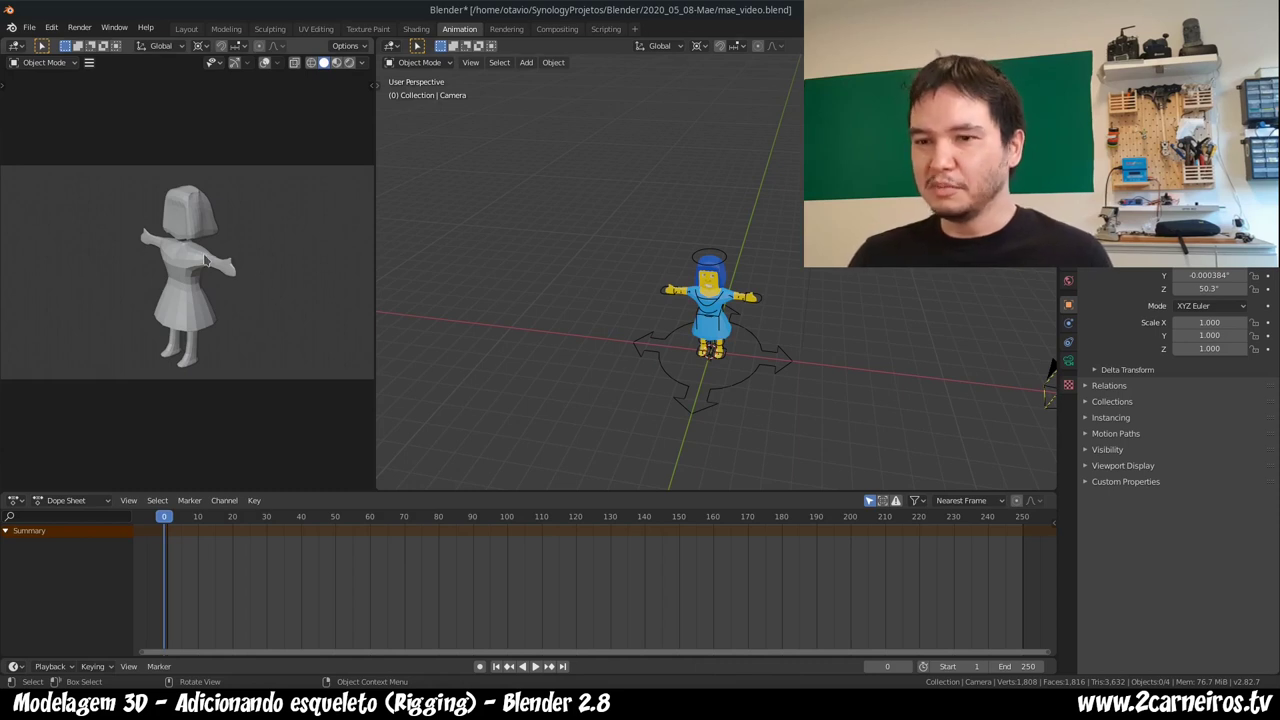
# - Show Material Preview in the camera view and fly the camera closer to frame her front-on
pyautogui.press('z')
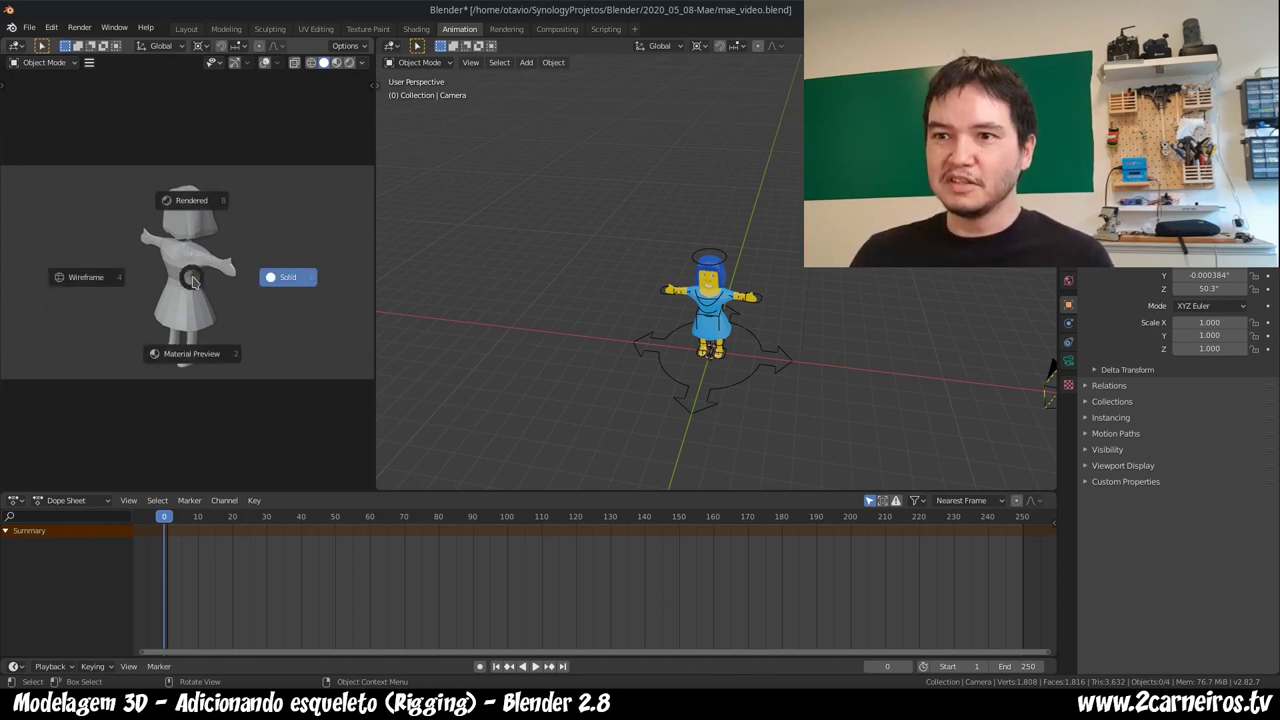
pyautogui.click(195, 368)
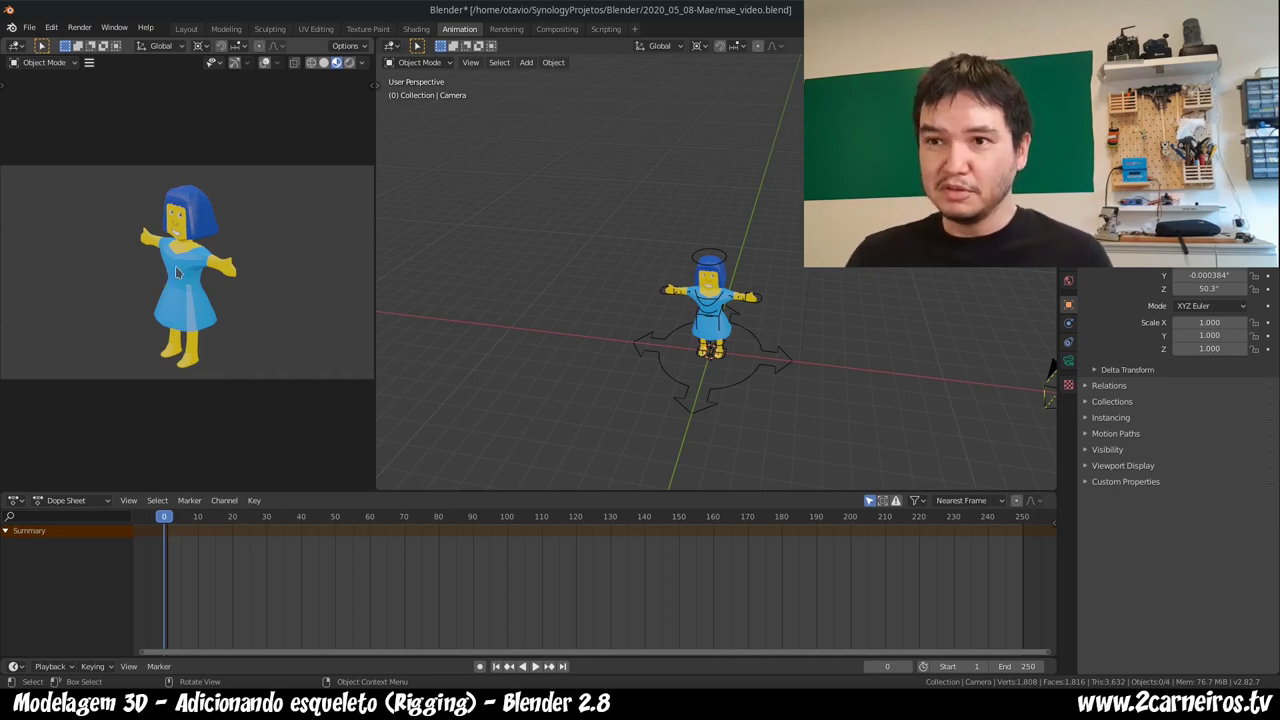
pyautogui.press('F3')
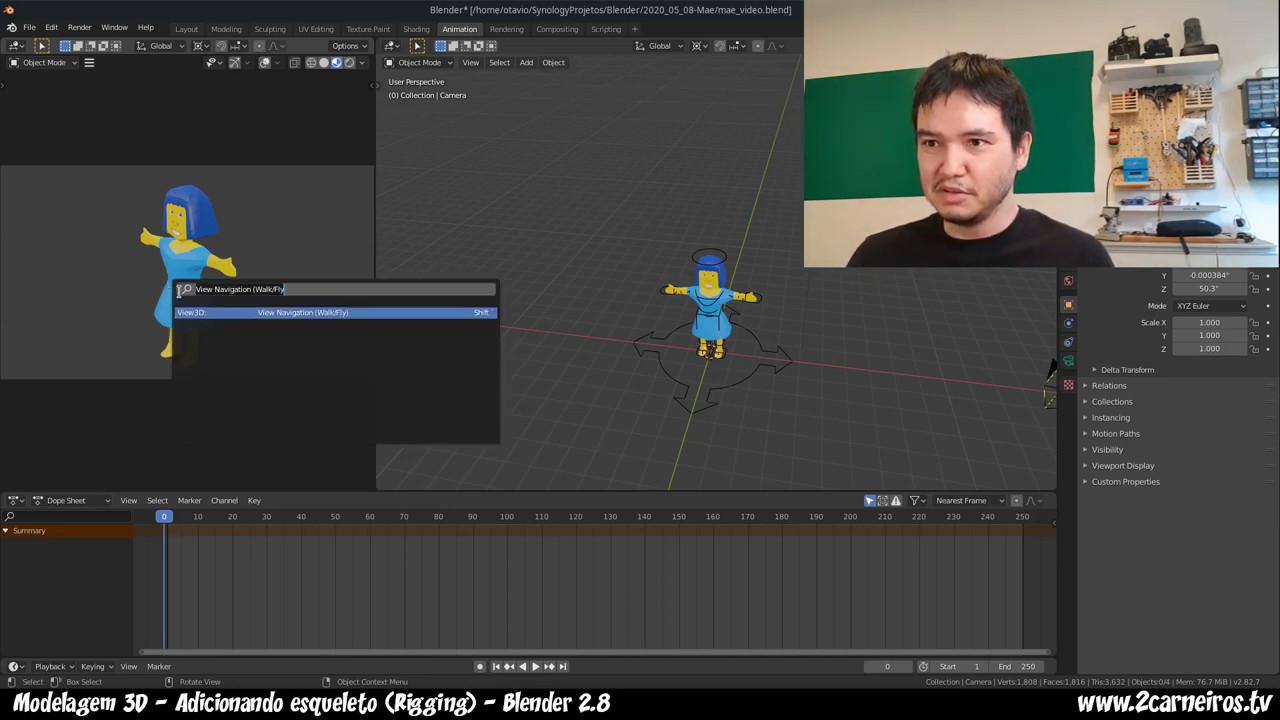
pyautogui.click(270, 313)
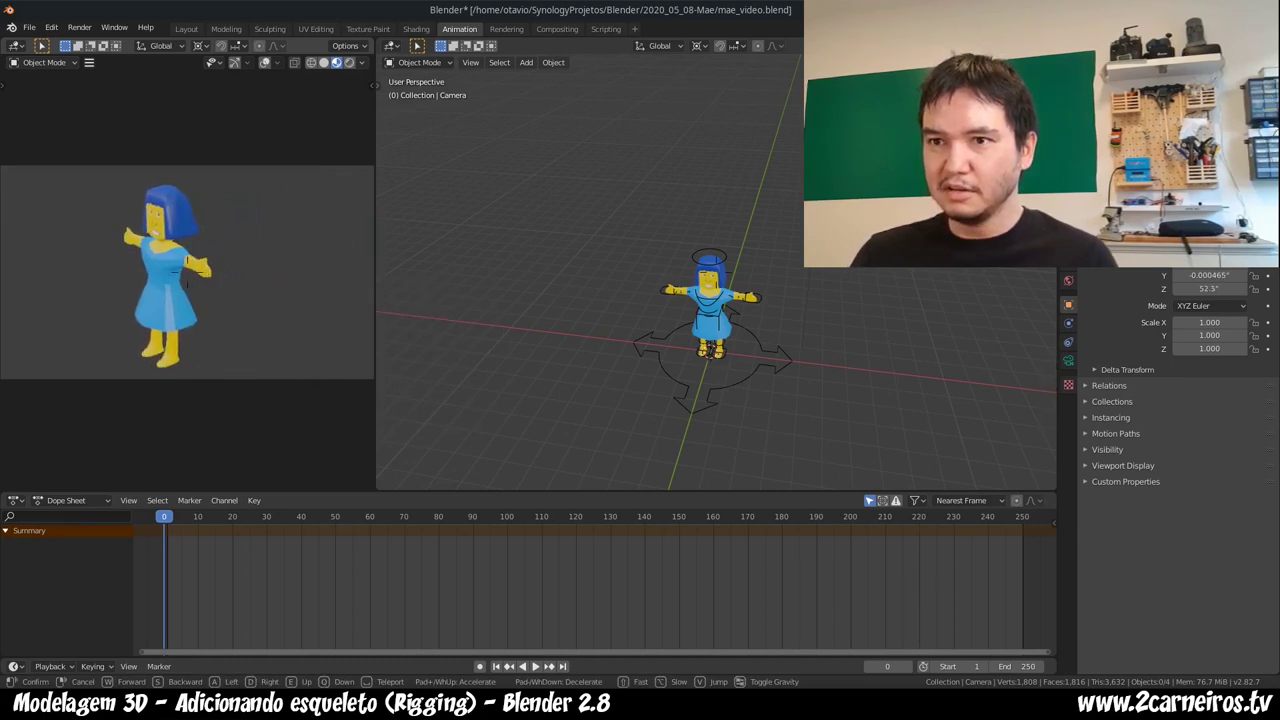
pyautogui.press('w')
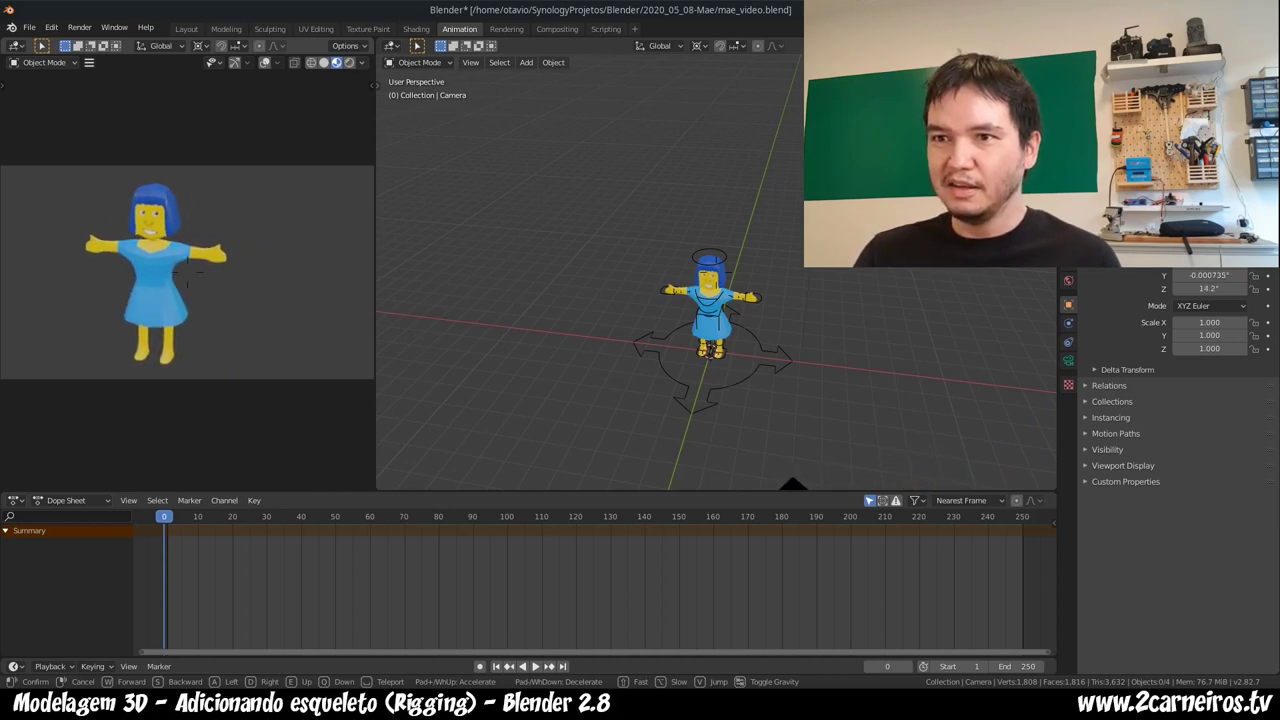
pyautogui.click(514, 309)
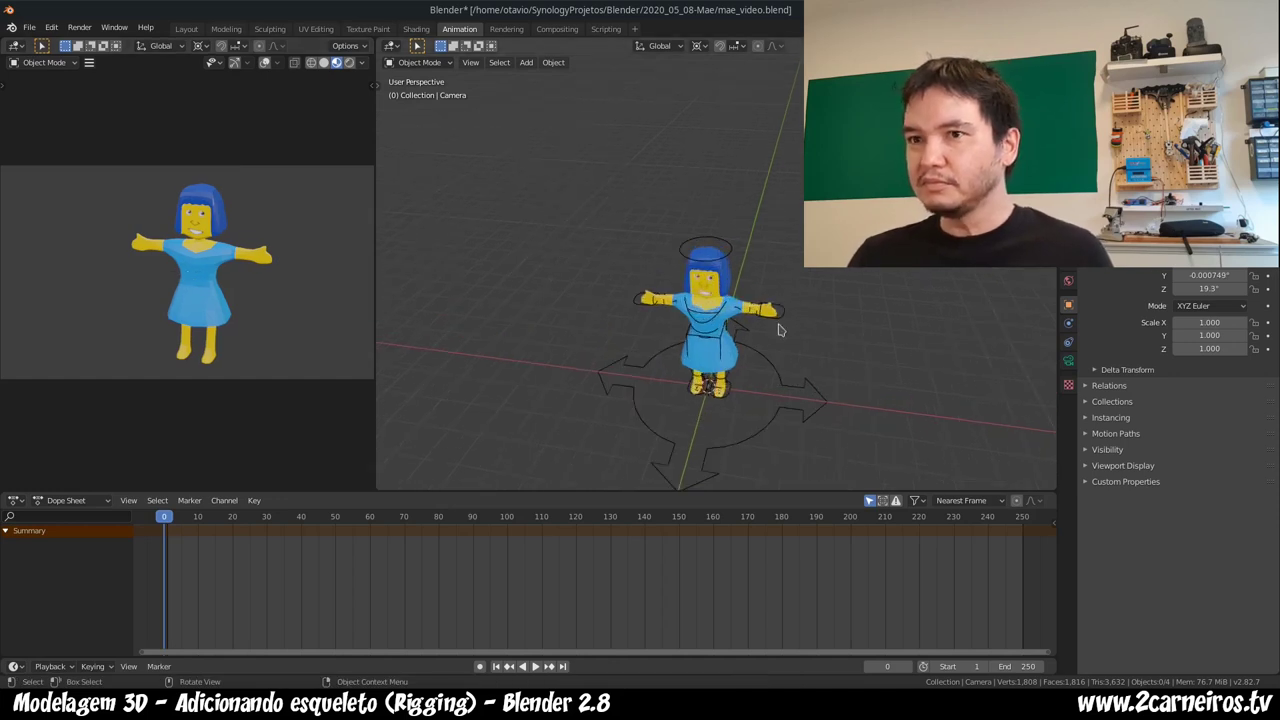
# - Zoom in on the character, select her rig, and put it into Pose Mode
pyautogui.scroll(2, 503, 340)
pyautogui.scroll(2, 610, 390)
pyautogui.scroll(2, 603, 371)
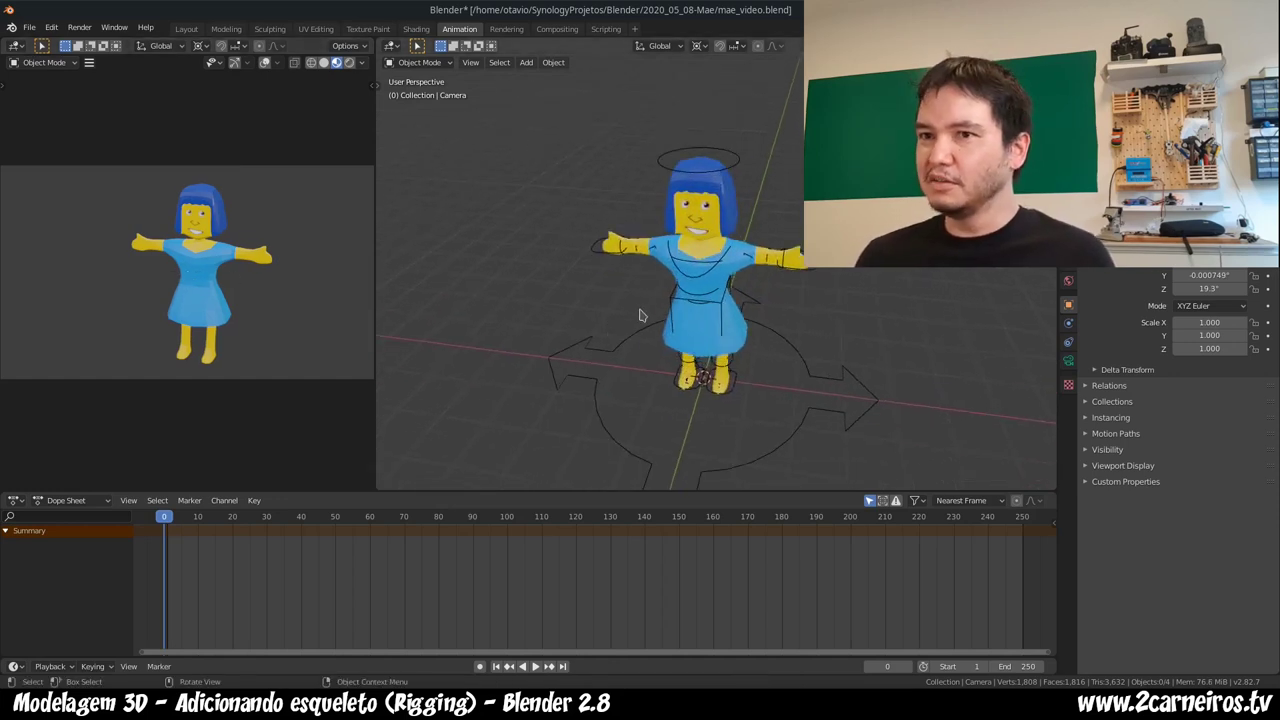
pyautogui.scroll(2, 640, 314)
pyautogui.moveTo(640, 314)
pyautogui.mouseDown(button='middle')
pyautogui.moveTo(653, 280)
pyautogui.moveTo(690, 281)
pyautogui.mouseUp(button='middle')
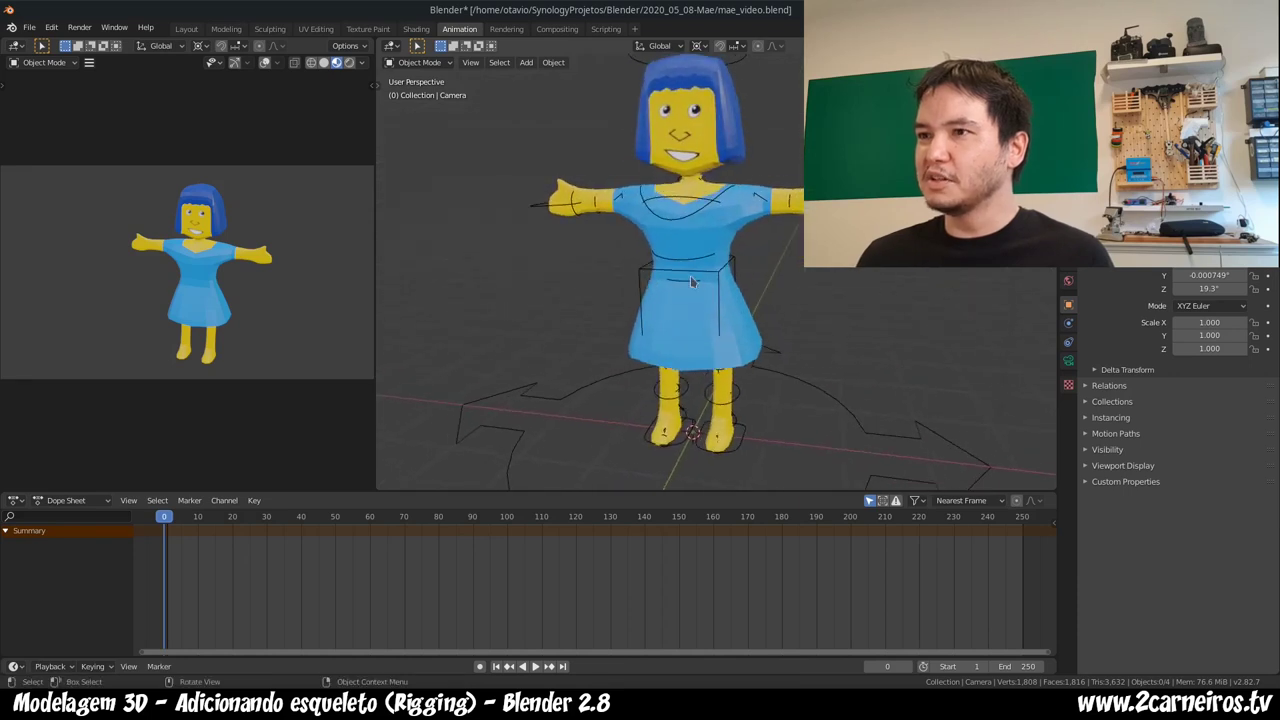
pyautogui.click(735, 266)
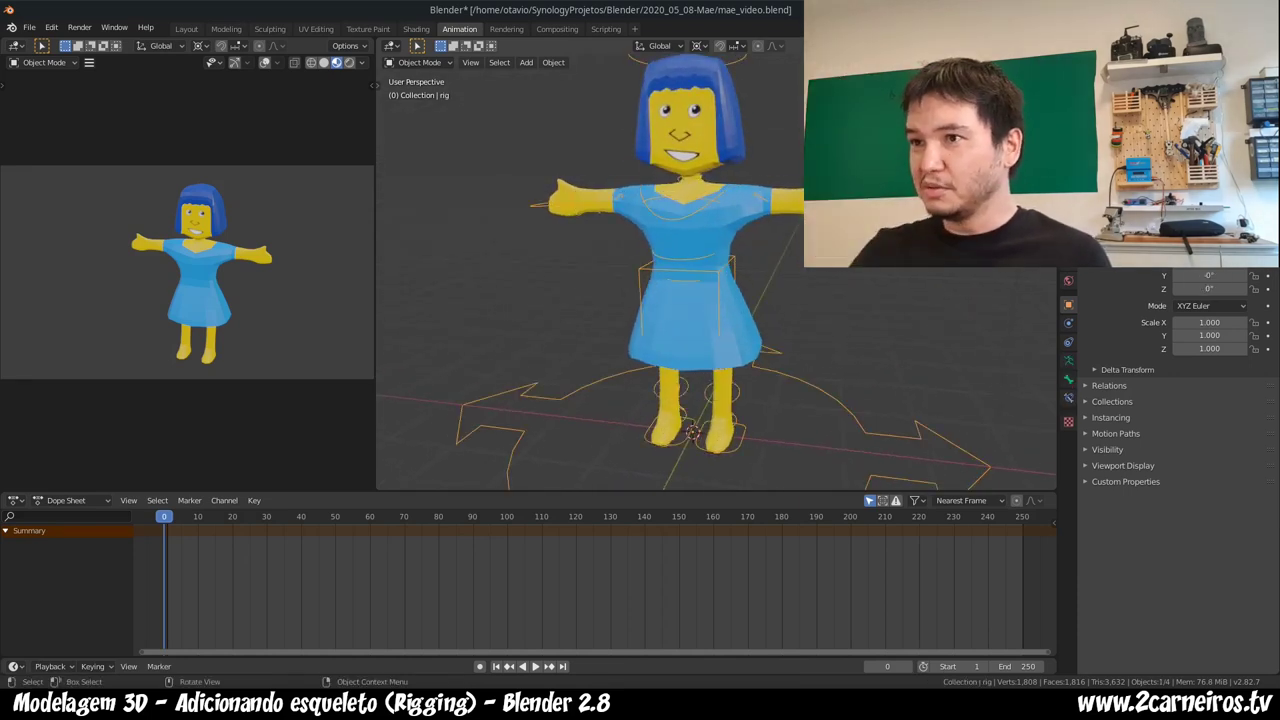
pyautogui.scroll(-2, 690, 280)
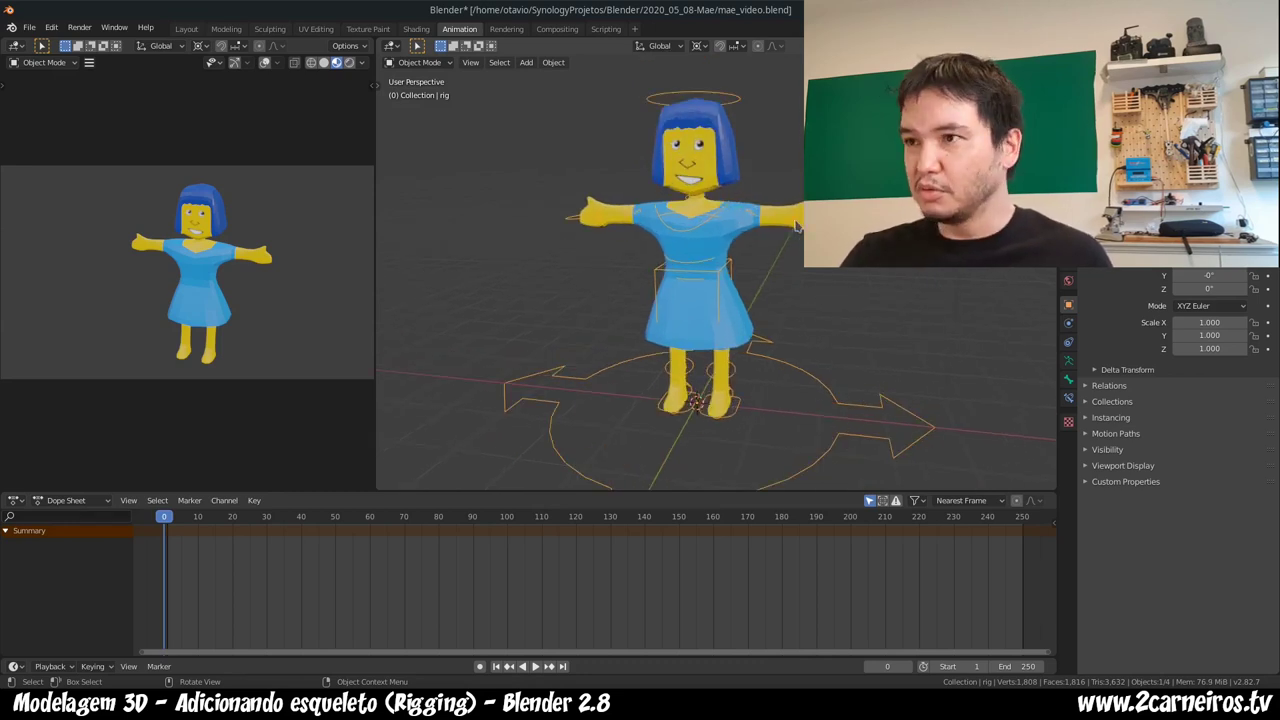
pyautogui.hotkey('ctrl', 'Tab')
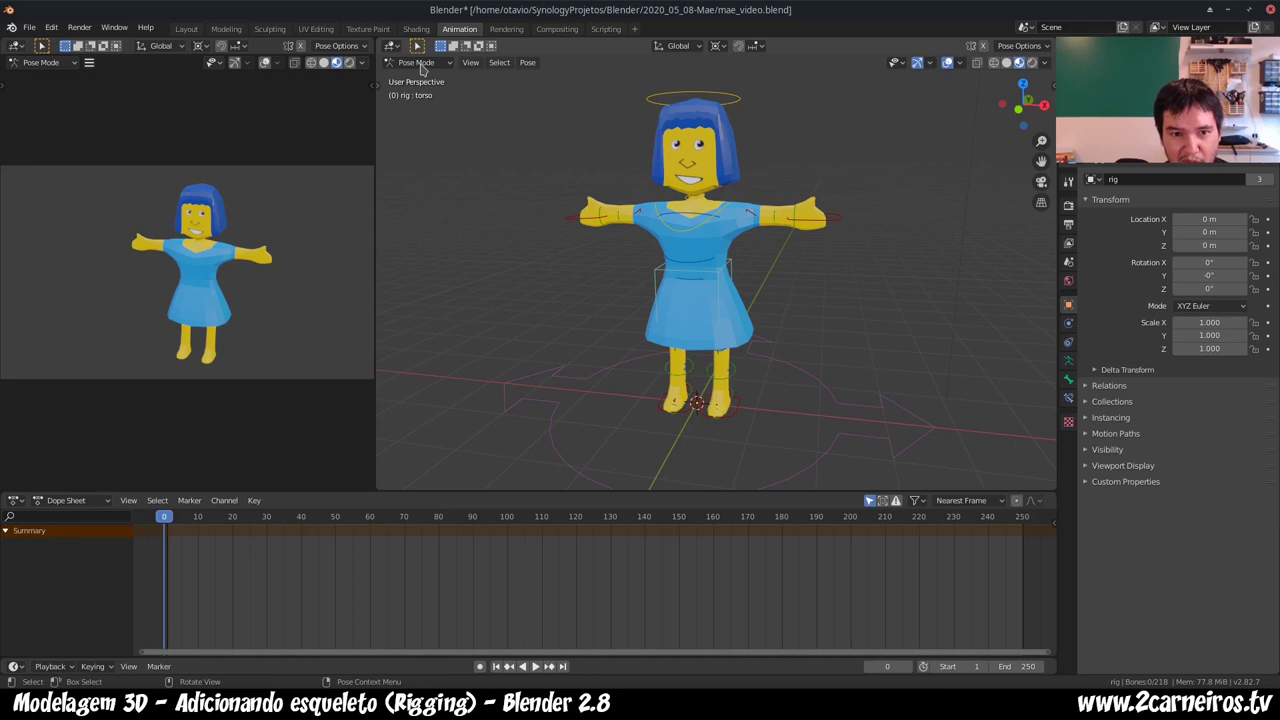
pyautogui.click(416, 62)
pyautogui.click(424, 79)
pyautogui.click(418, 62)
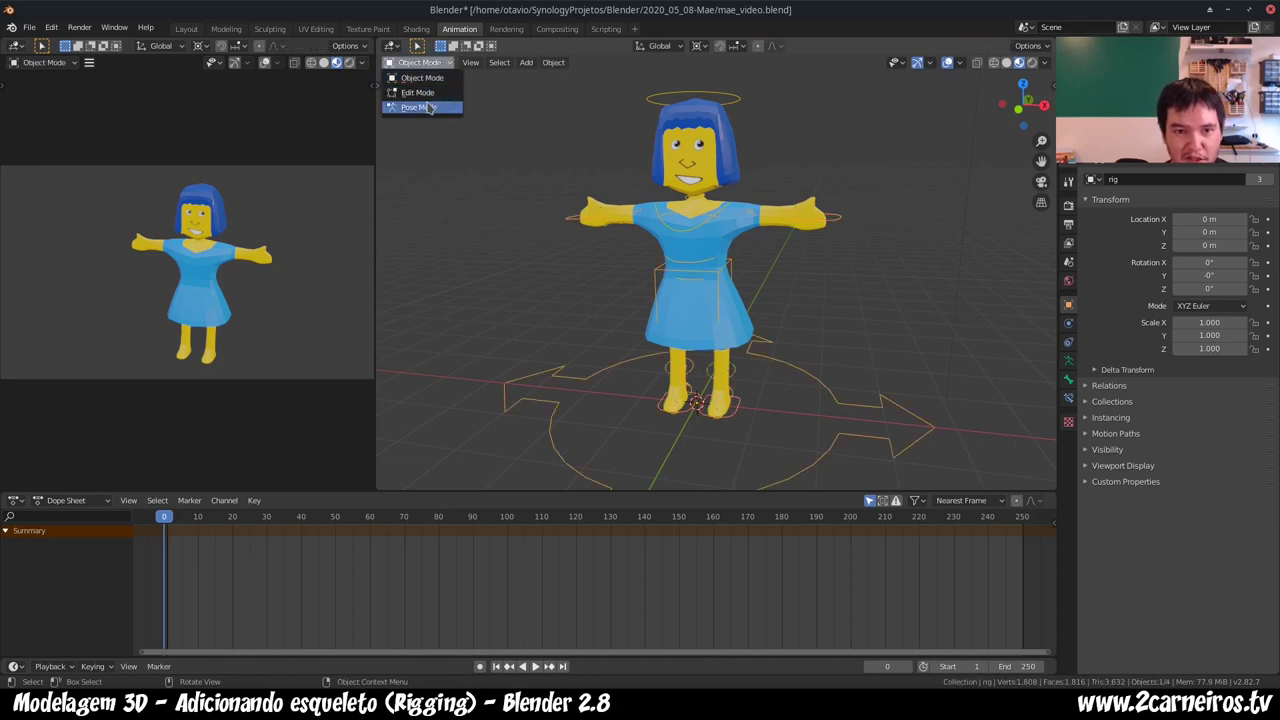
pyautogui.click(428, 107)
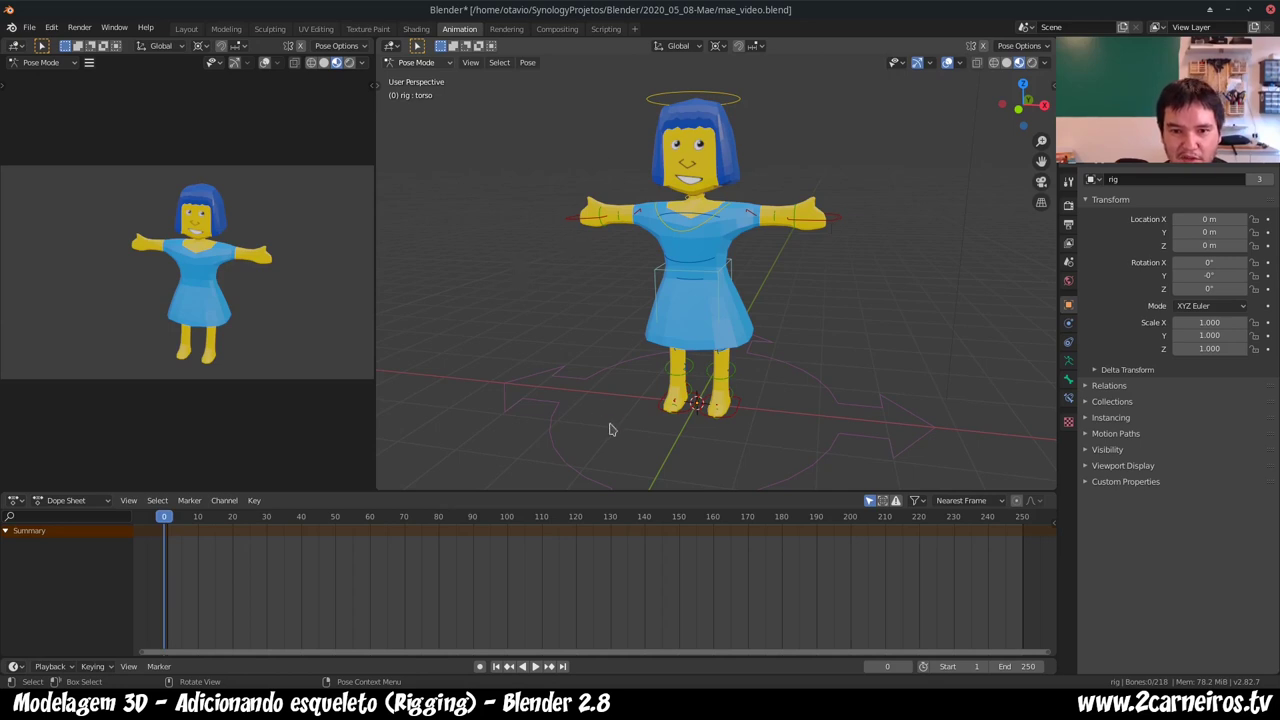
# - Rotate the hand_ik.L bone to raise the left arm diagonally upward
pyautogui.click(834, 224)
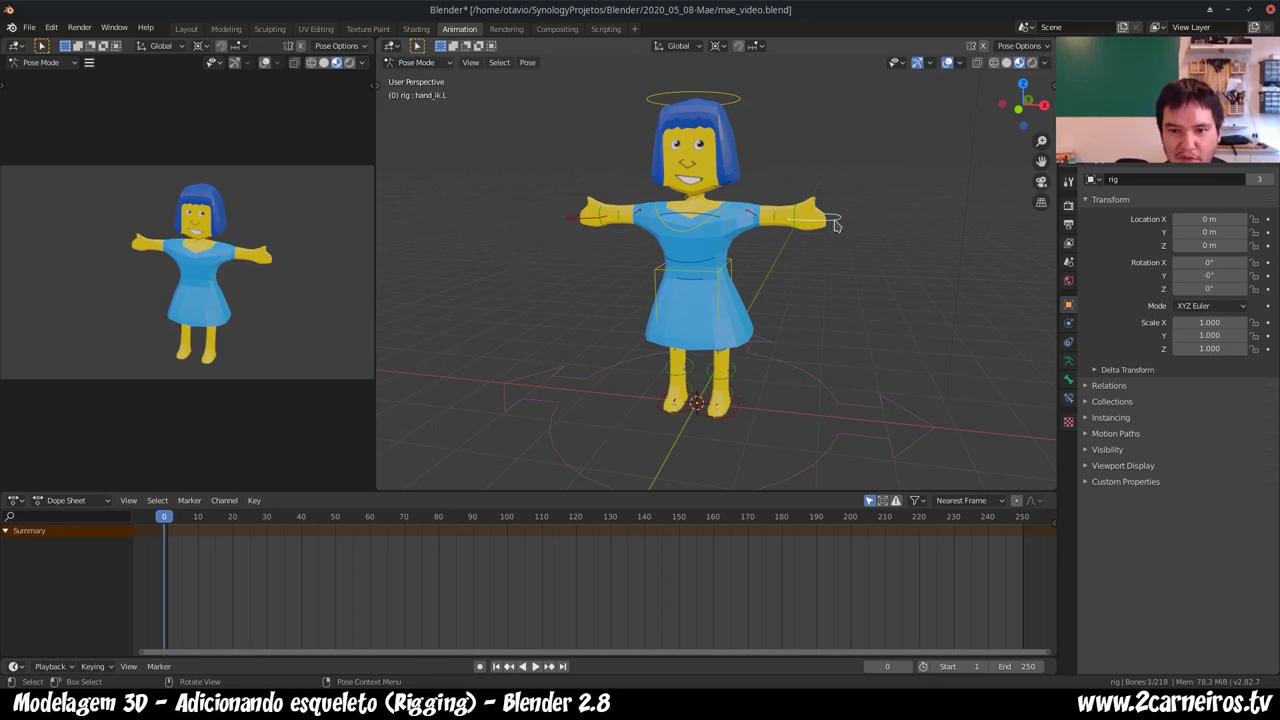
pyautogui.press('g')
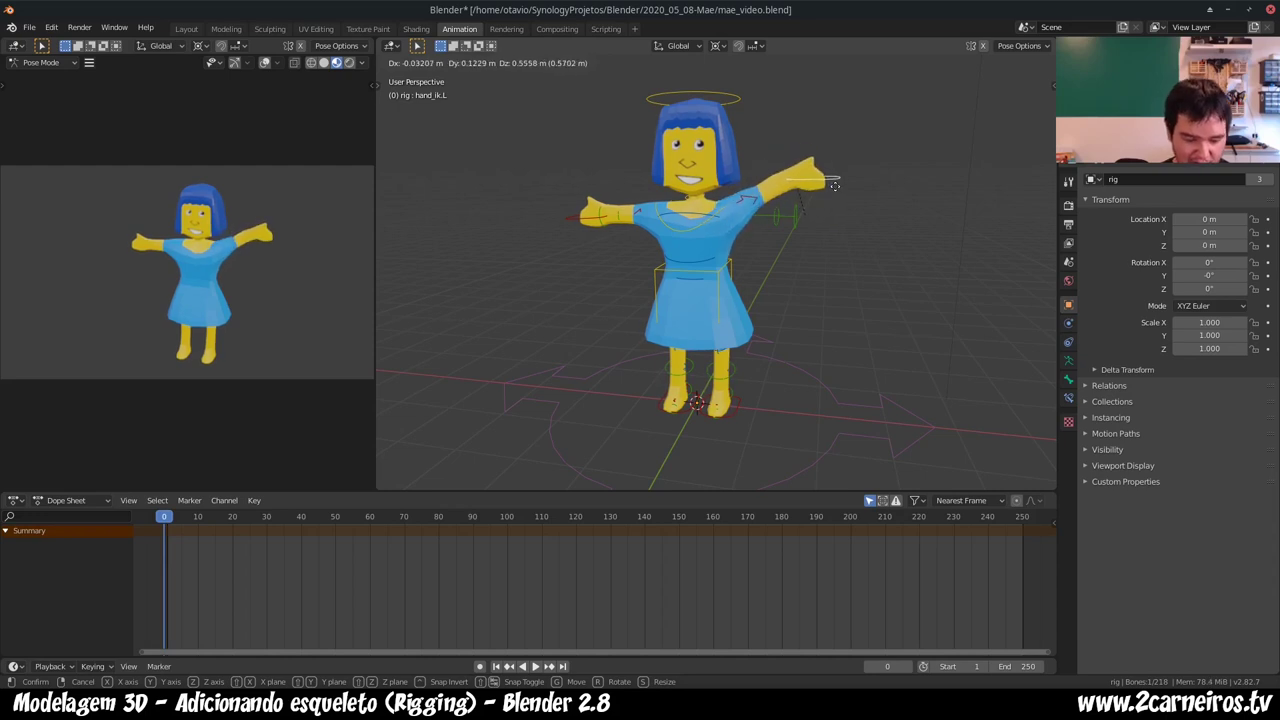
pyautogui.press('r')
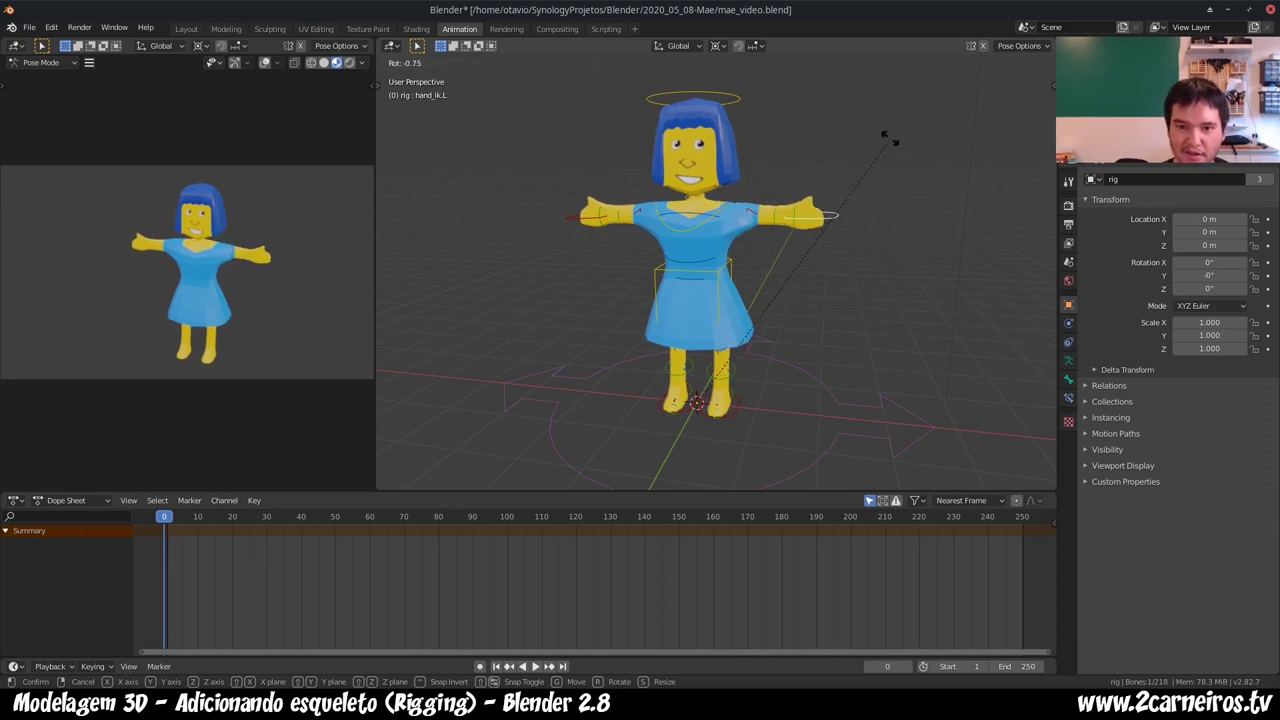
pyautogui.click(826, 175)
pyautogui.press('r')
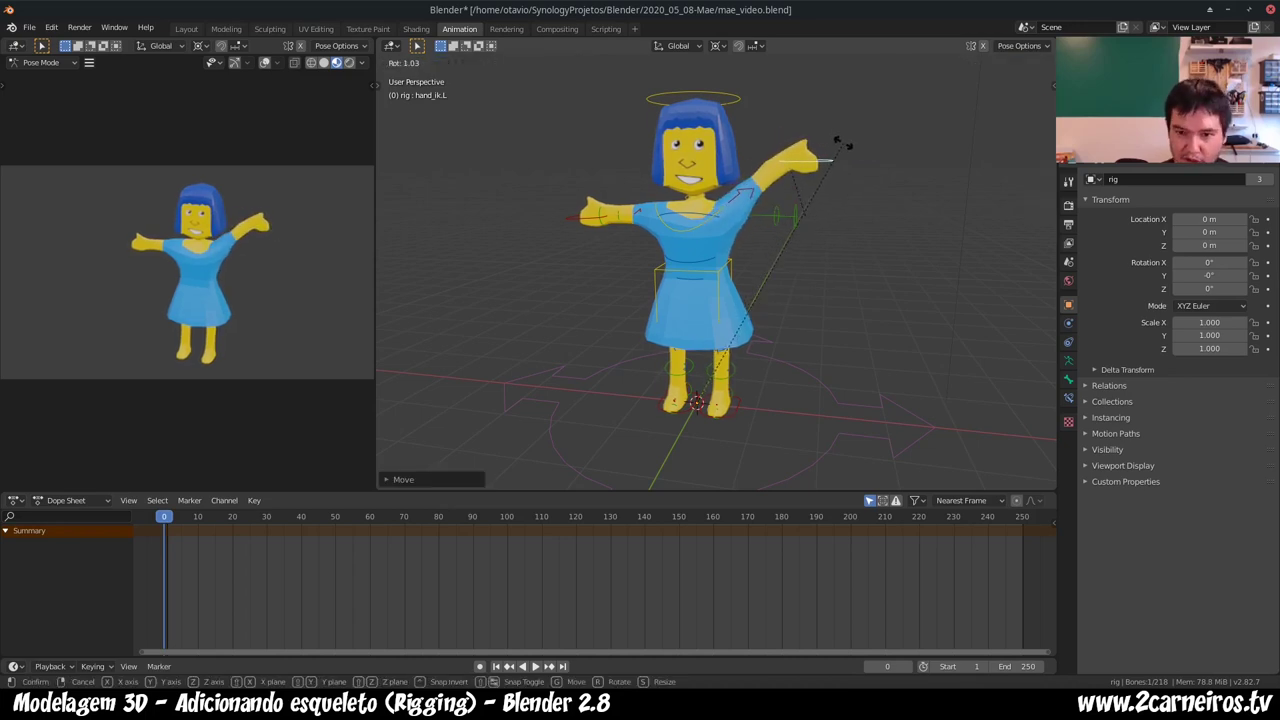
pyautogui.press('z')
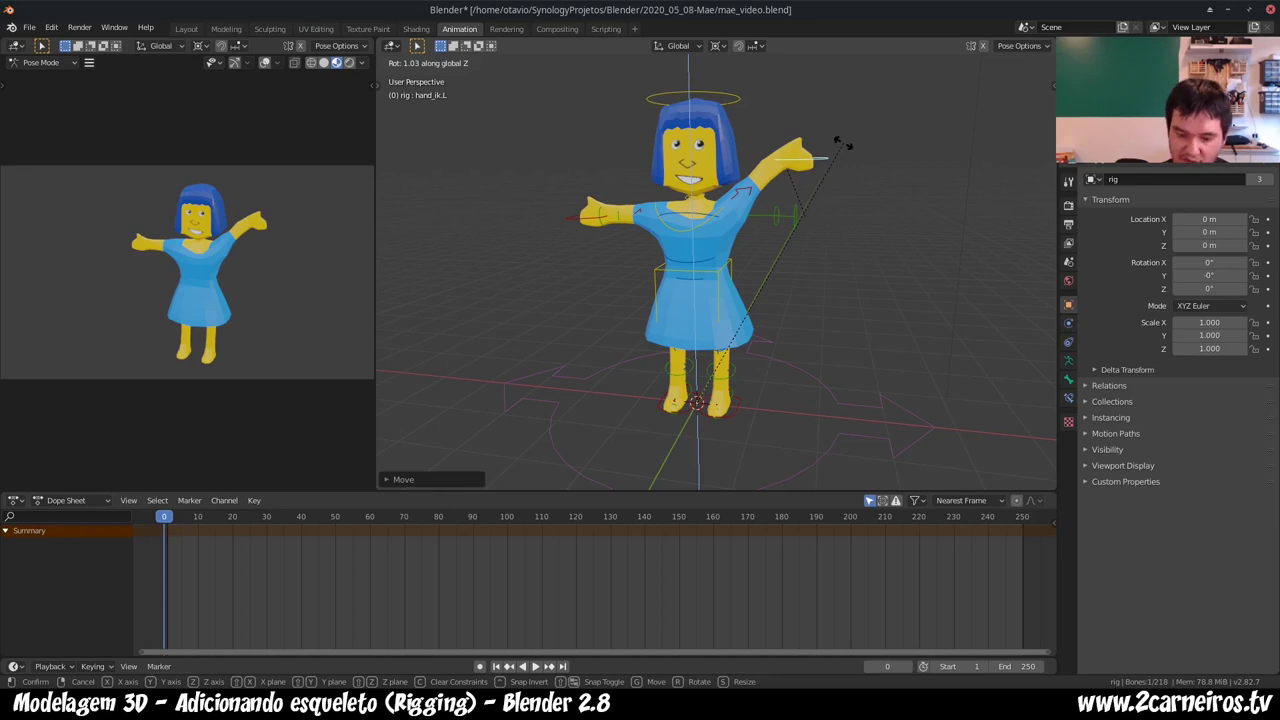
pyautogui.press('y')
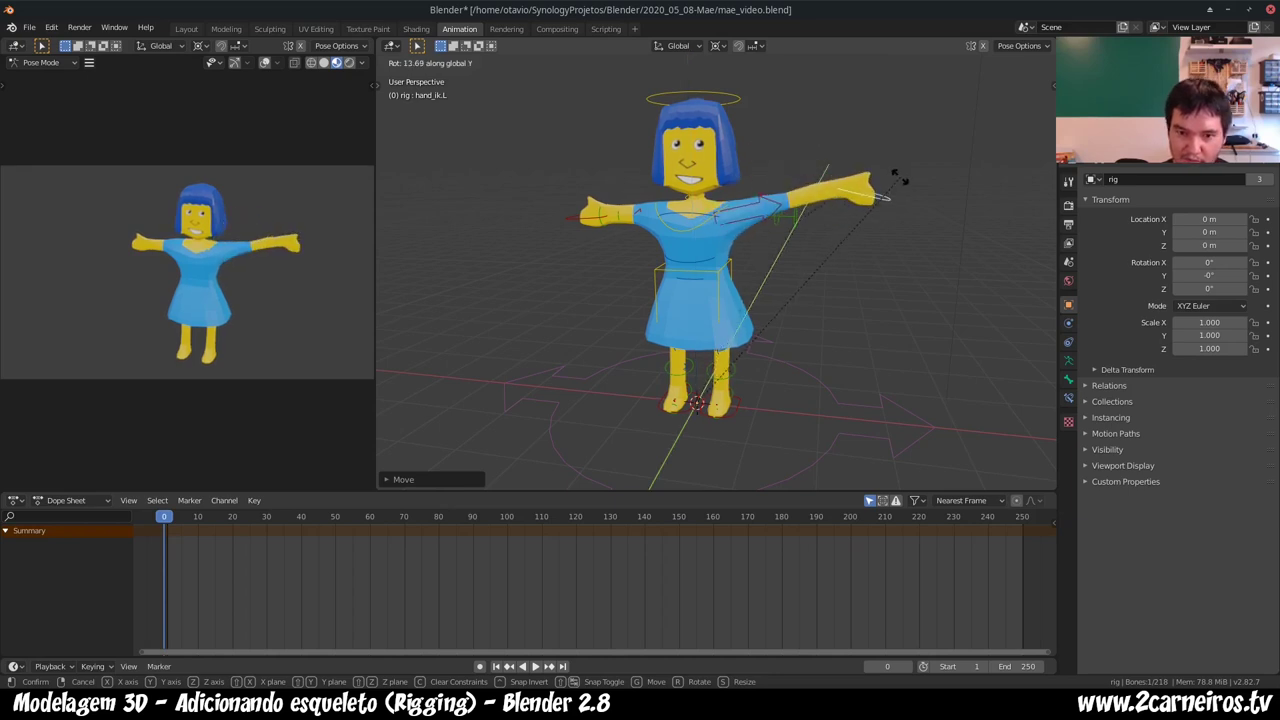
pyautogui.press('z')
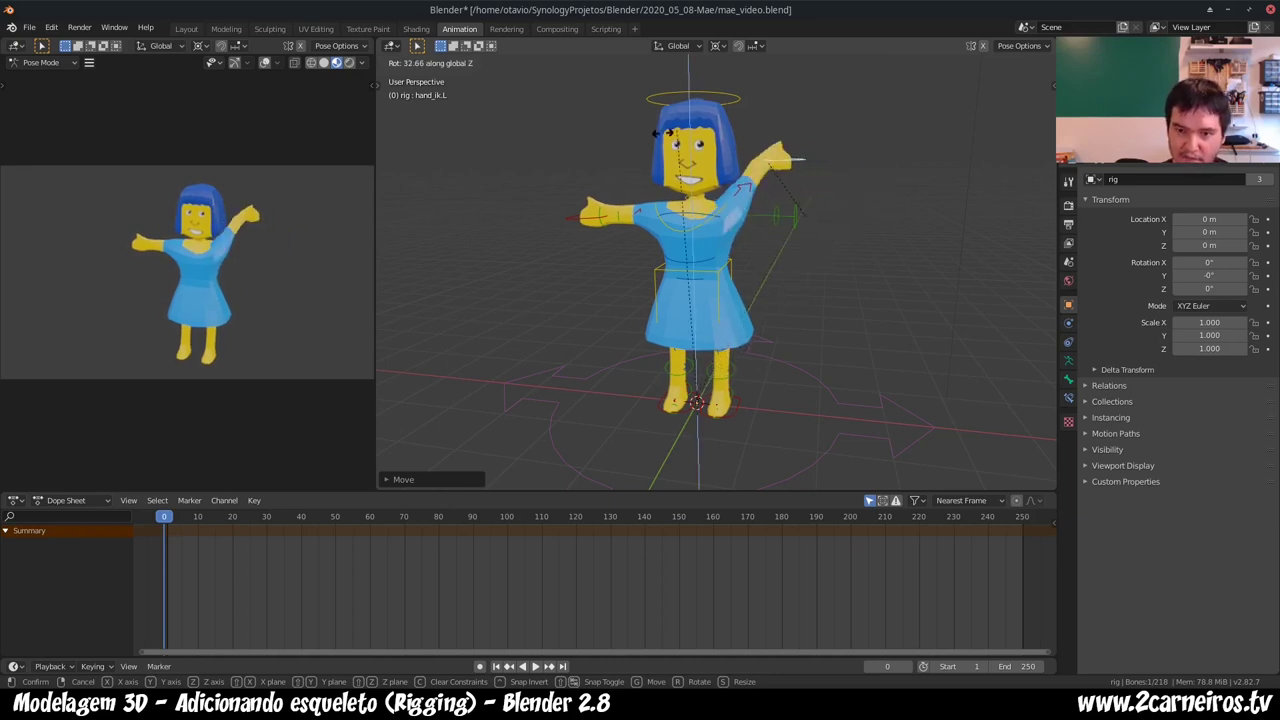
pyautogui.press('x')
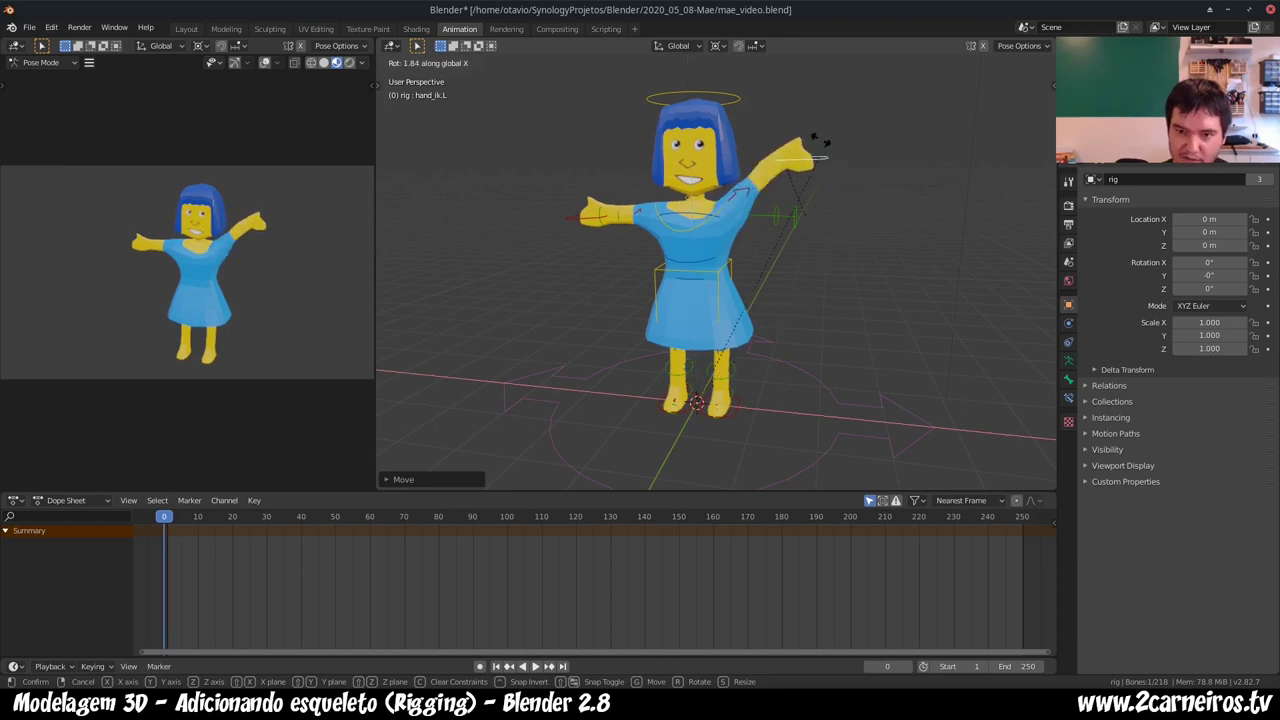
pyautogui.click(822, 158)
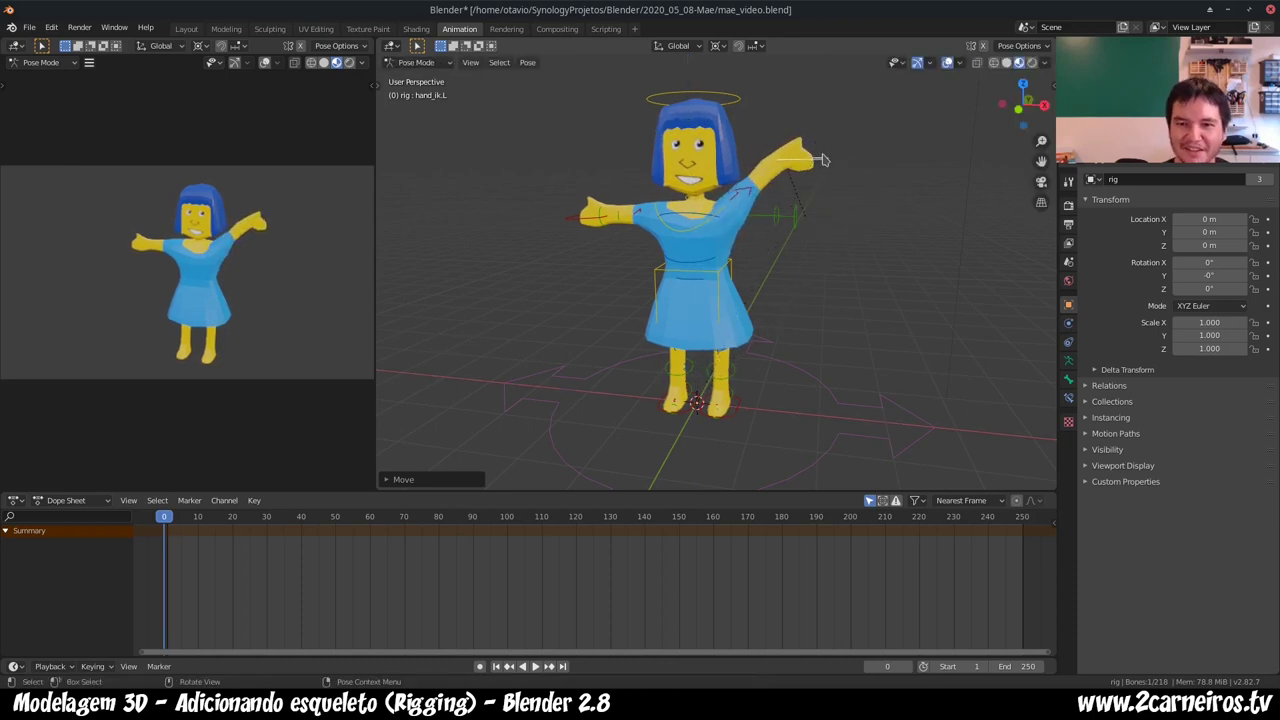
pyautogui.press('r')
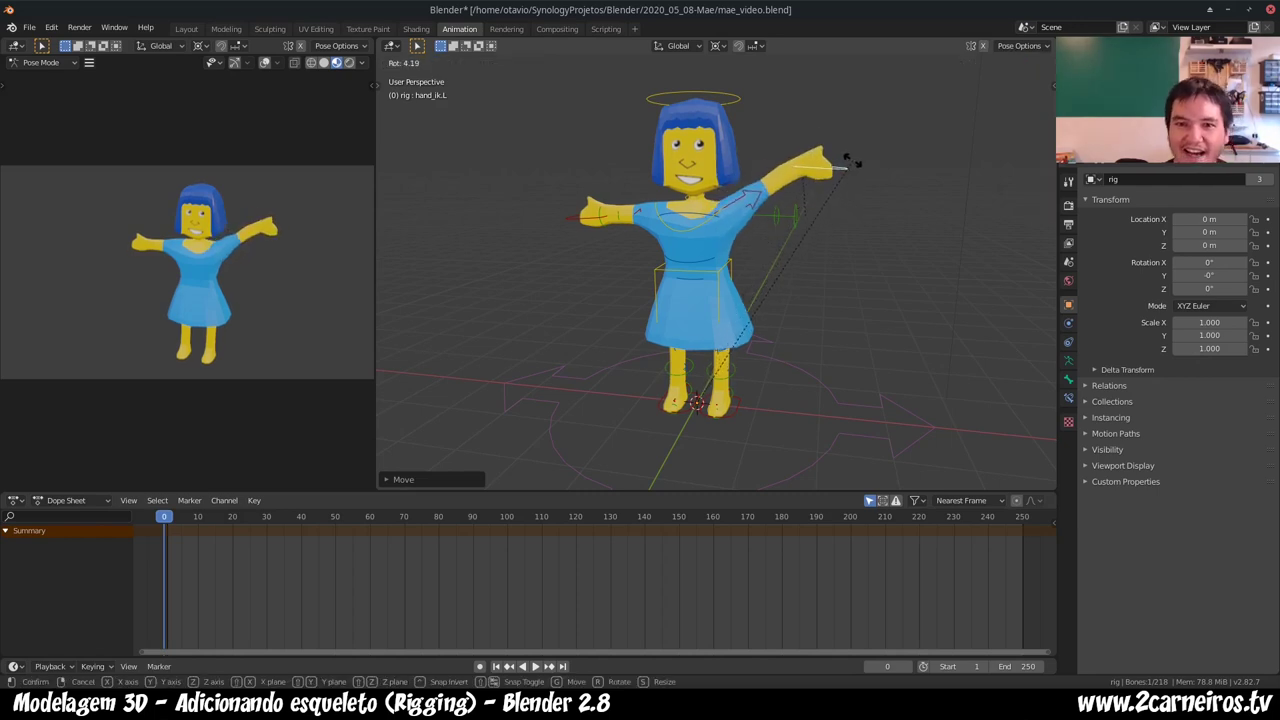
pyautogui.click(767, 104)
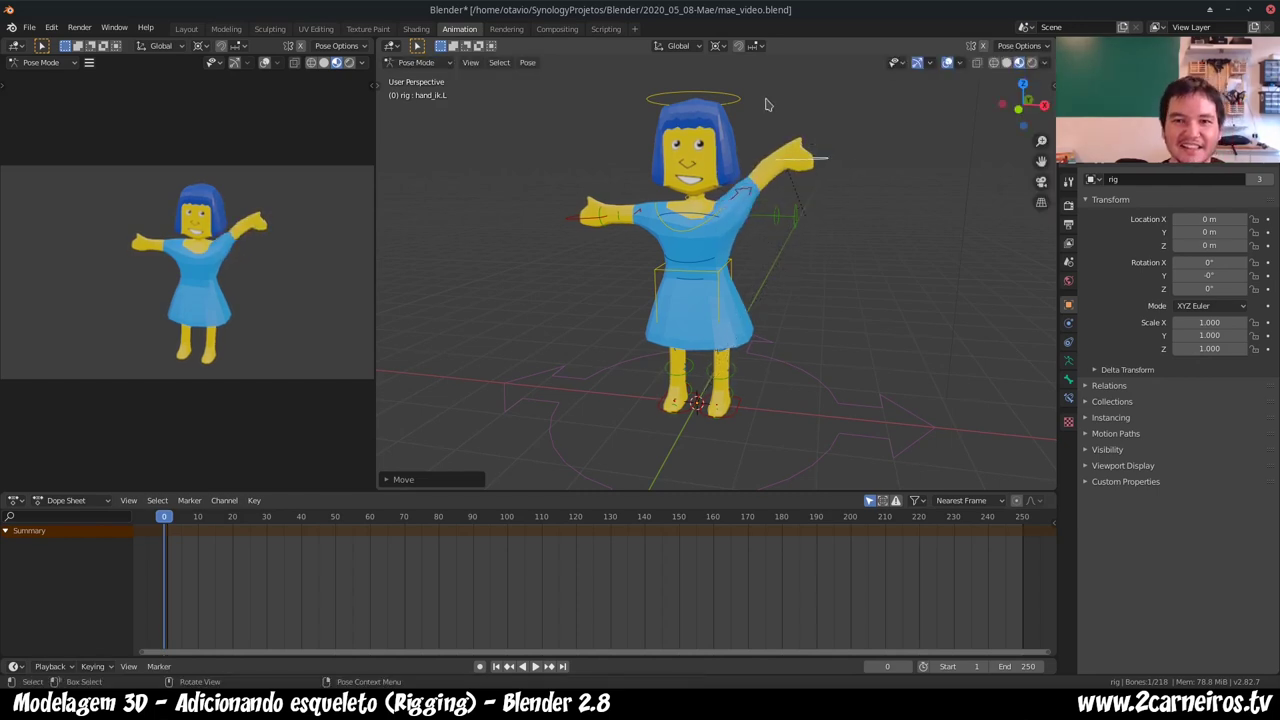
# - Set the pivot point to Individual Origins, then rotate and move hand_ik.L to re-pose the arm
pyautogui.click(716, 46)
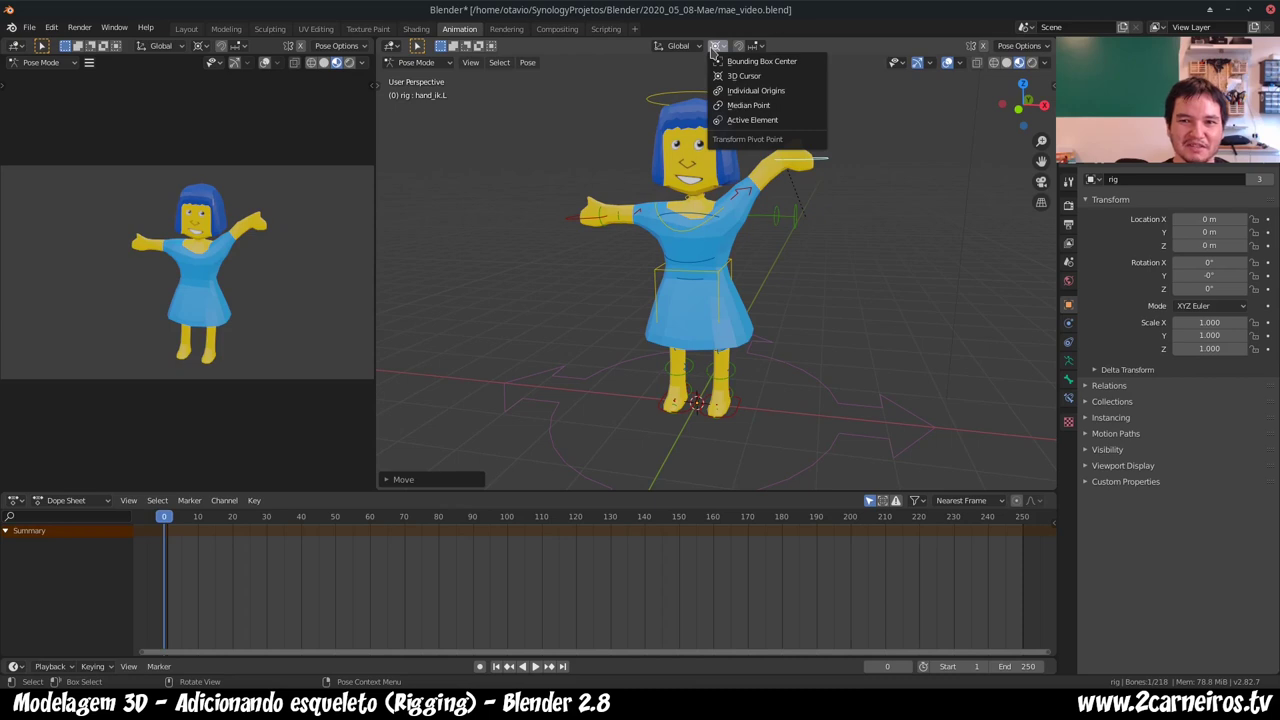
pyautogui.click(752, 113)
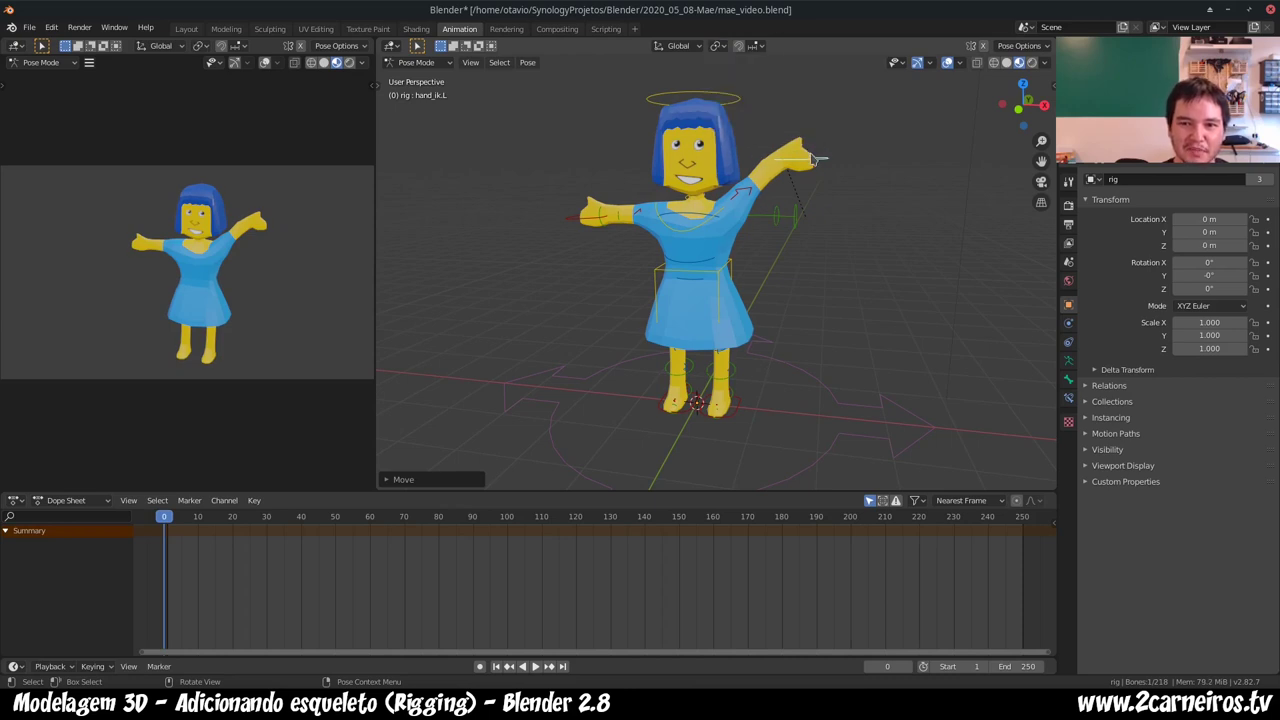
pyautogui.press('r')
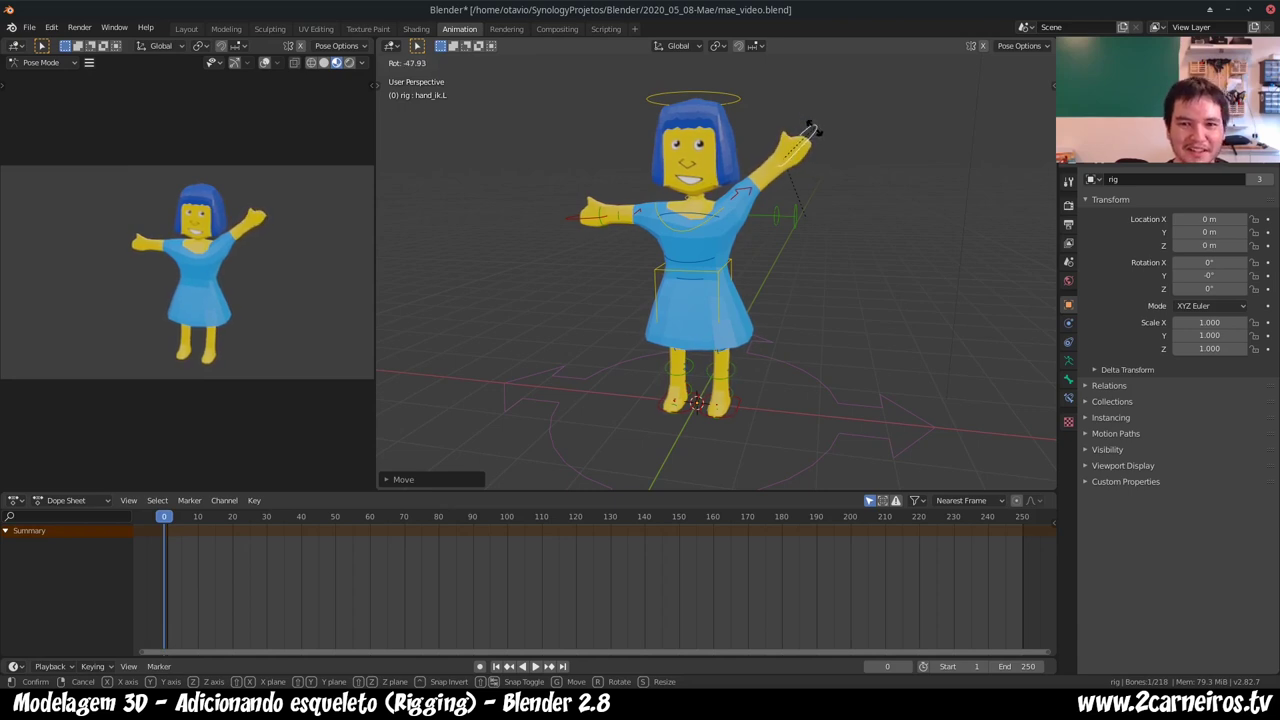
pyautogui.click(811, 129)
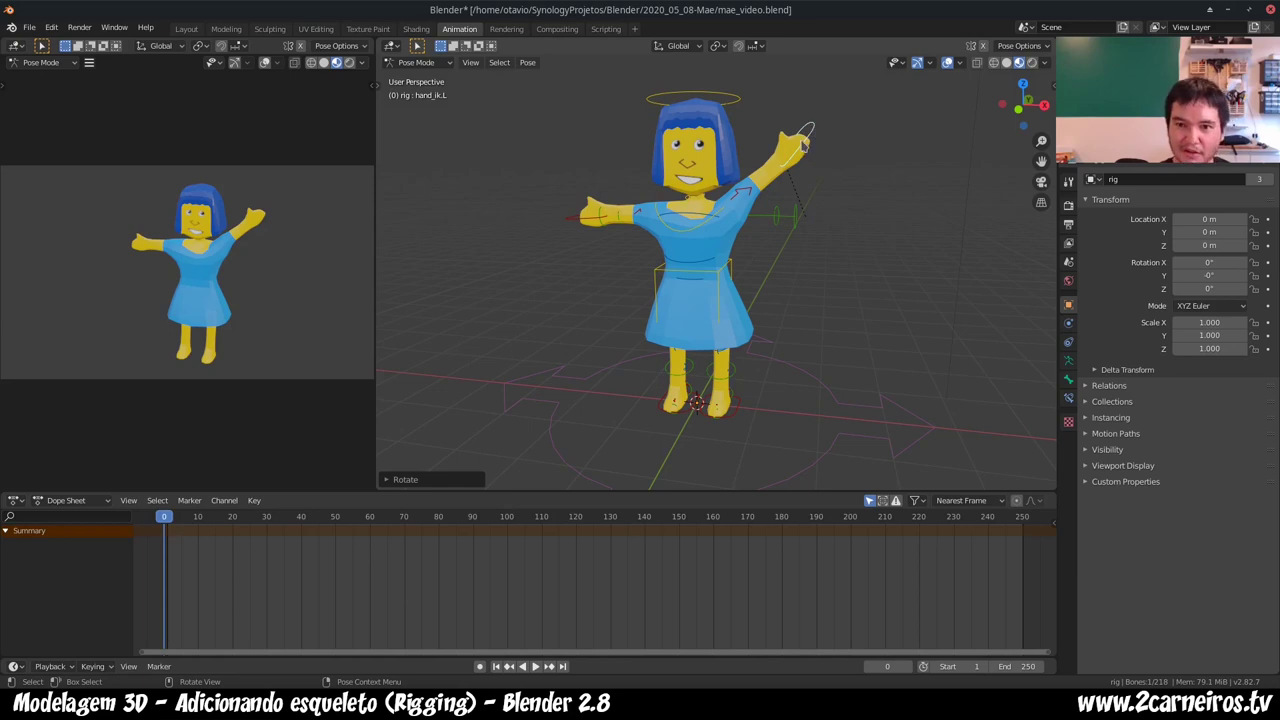
pyautogui.press('g')
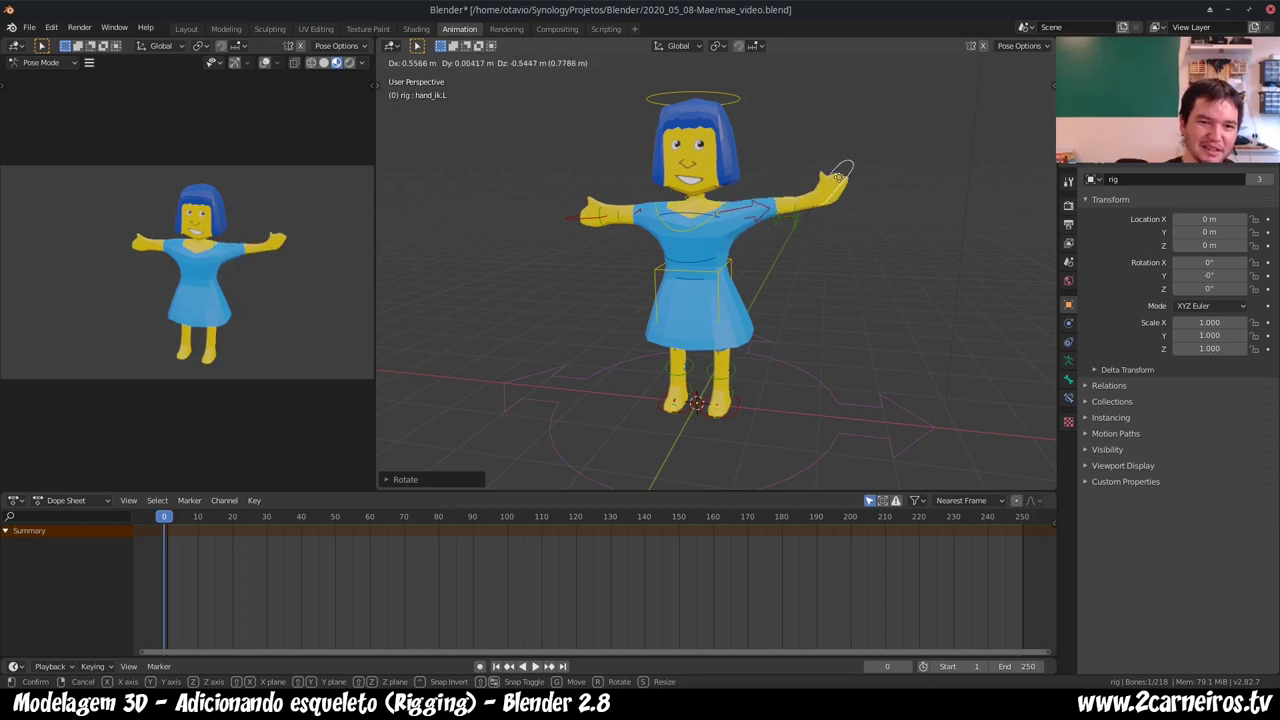
pyautogui.click(818, 207)
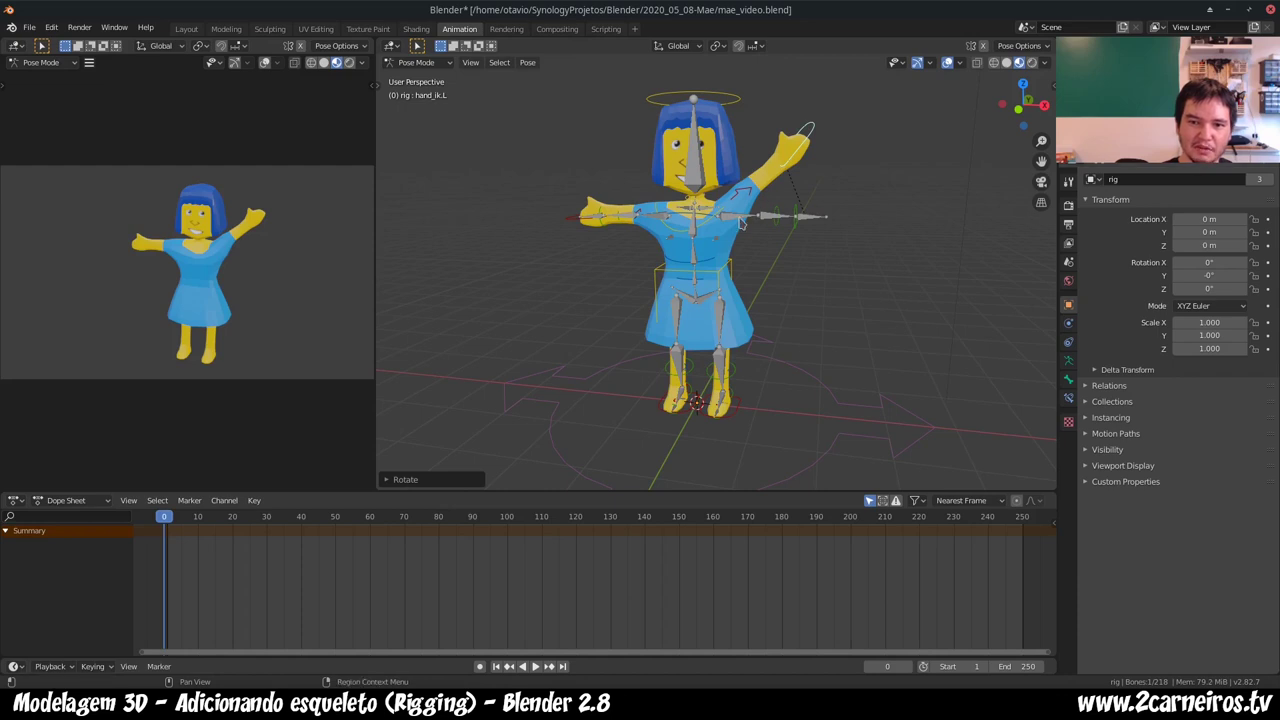
# - Hide most bones with Shift+H and lower the left arm to just above shoulder height
pyautogui.click(736, 221)
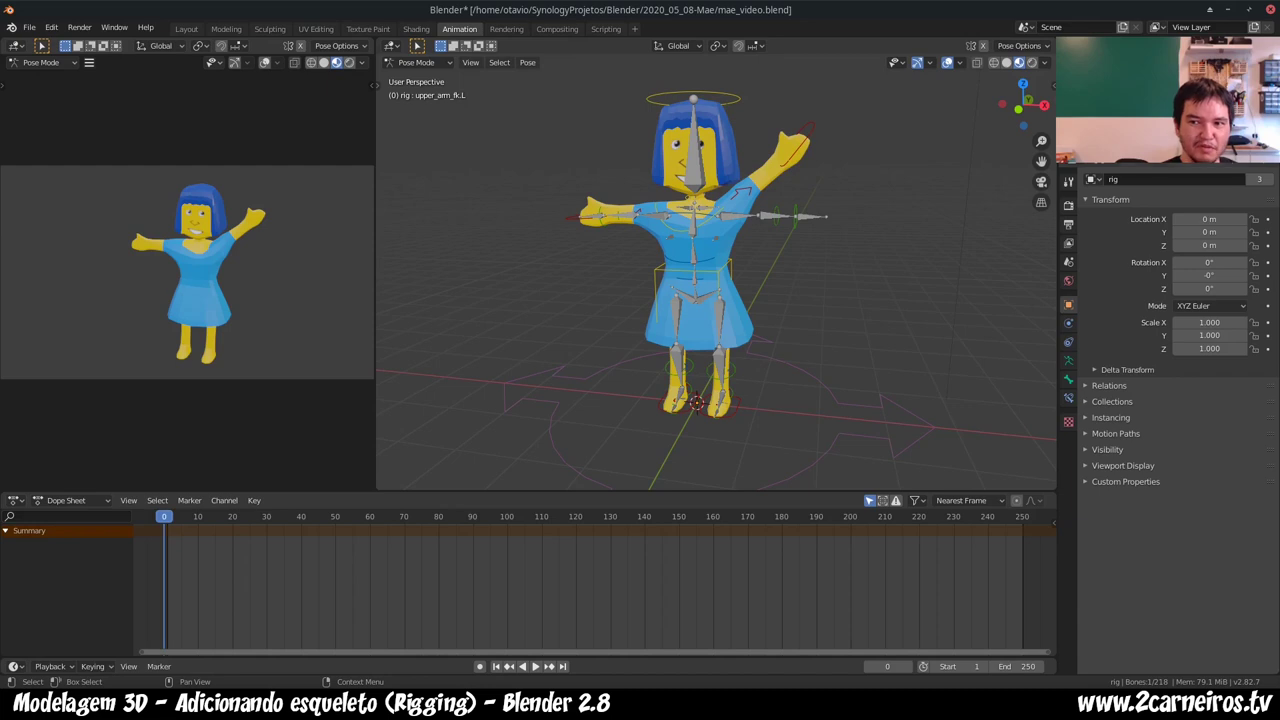
pyautogui.hotkey('shift', 'h')
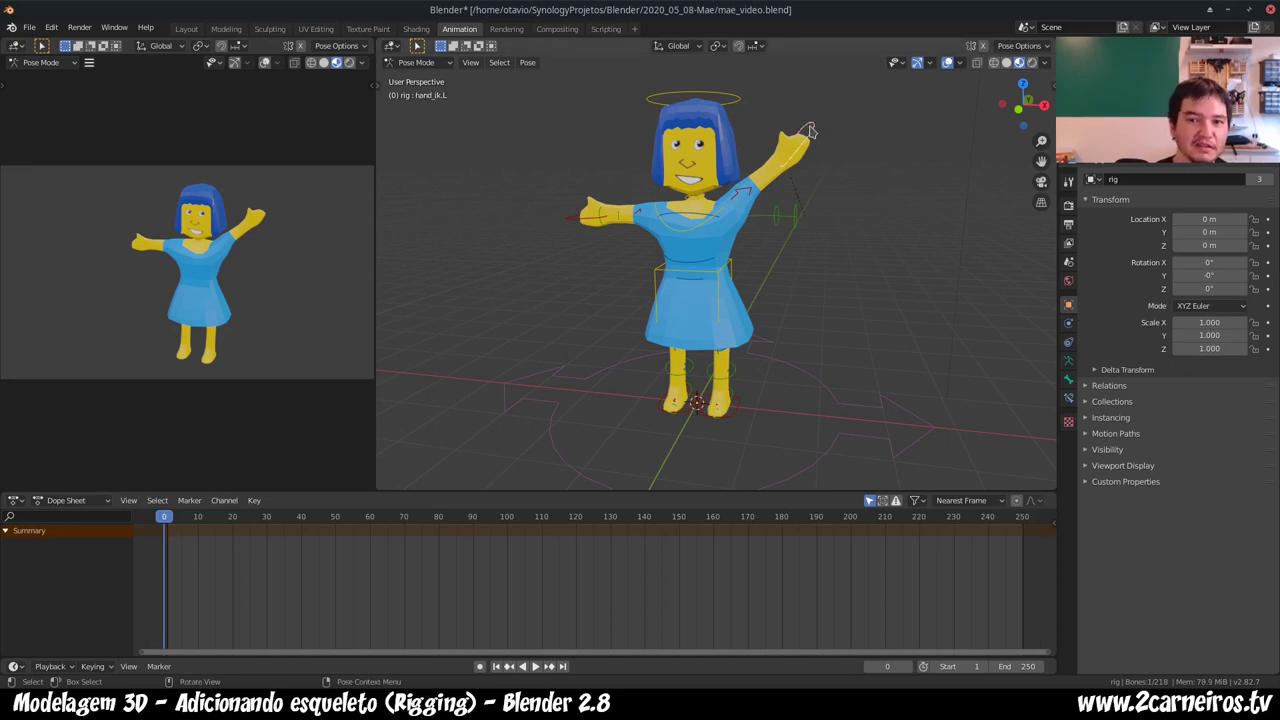
pyautogui.press('g')
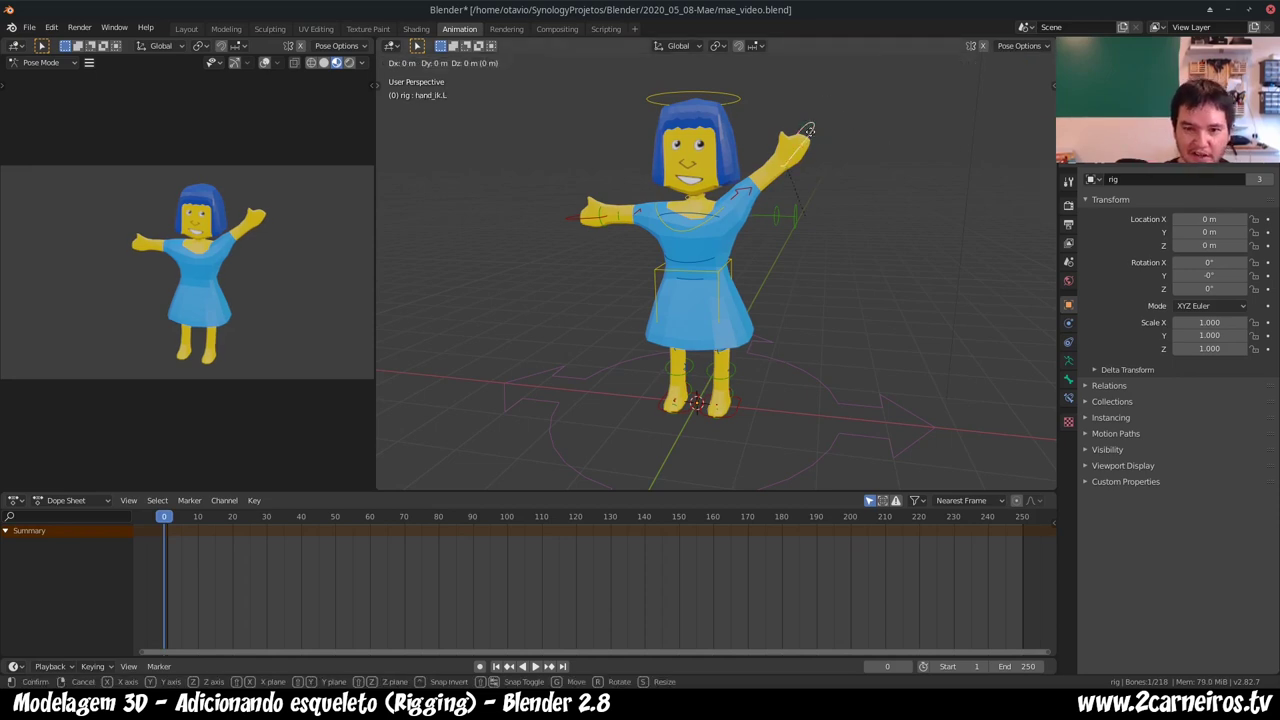
pyautogui.click(824, 157)
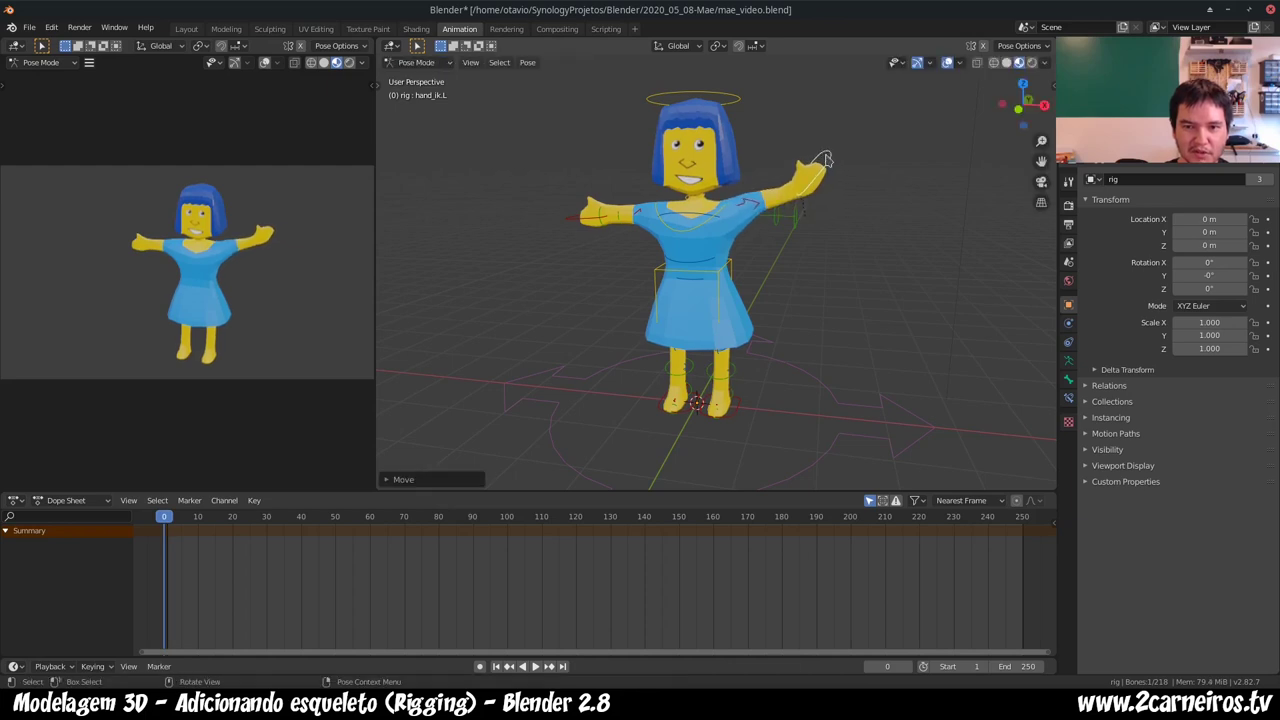
pyautogui.click(735, 273)
# - Move and rotate hand_ik.R so the right arm hangs down beside her hip
pyautogui.click(573, 225)
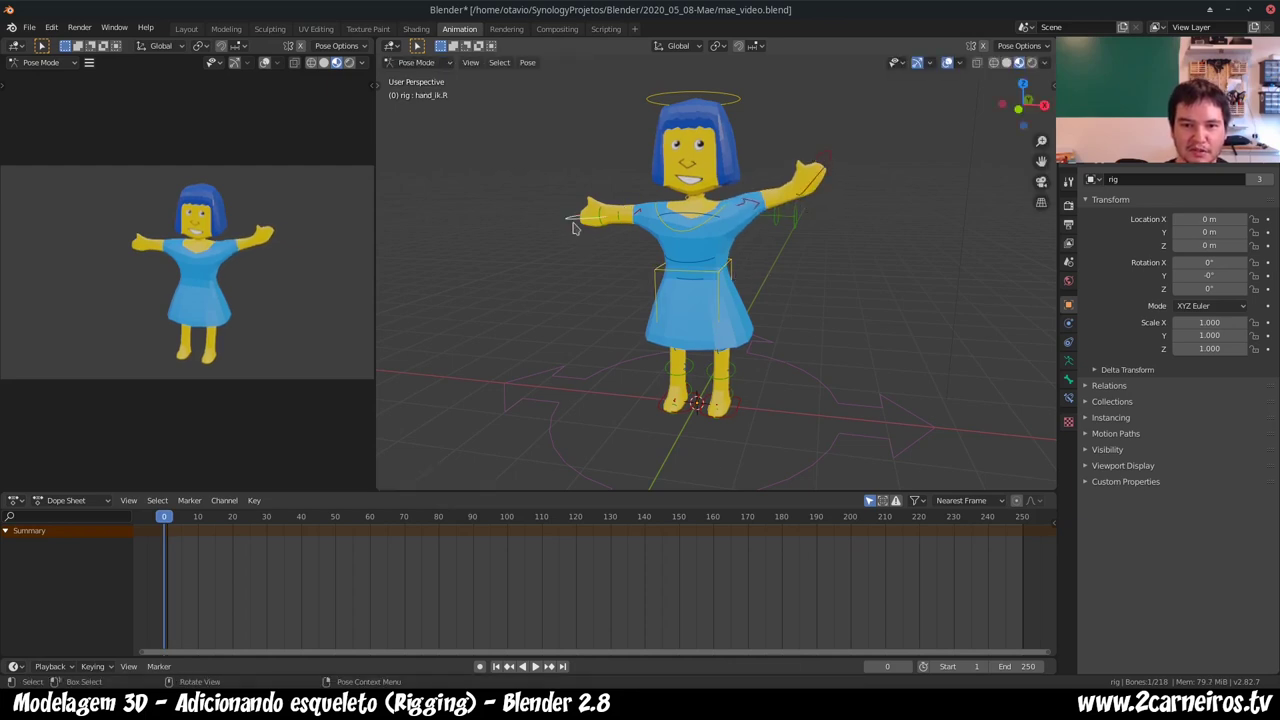
pyautogui.press('g')
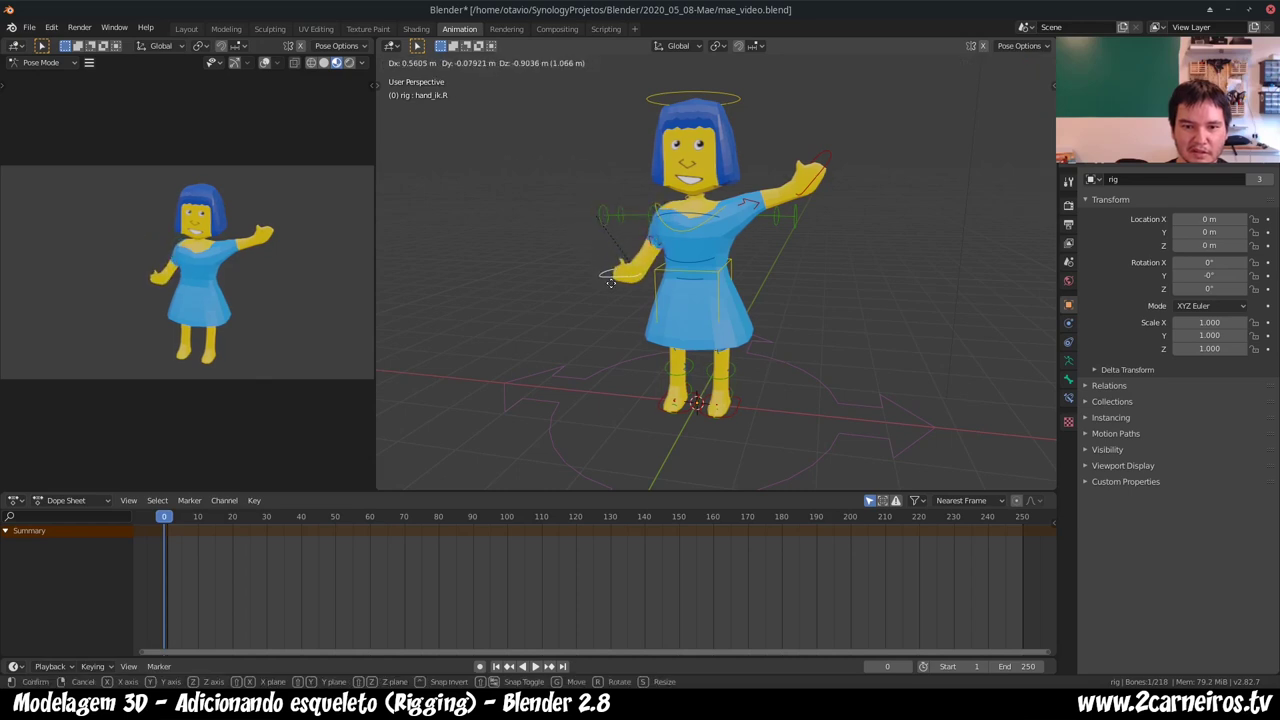
pyautogui.click(607, 287)
pyautogui.press('r')
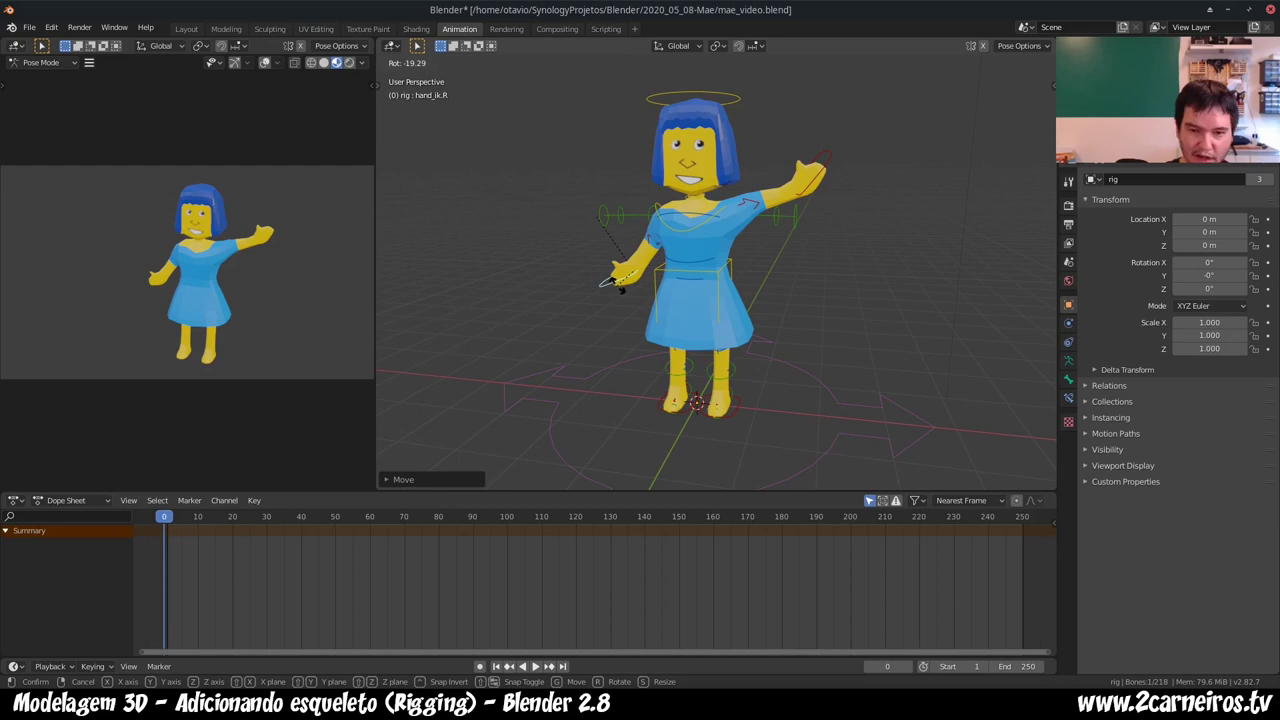
pyautogui.click(714, 301)
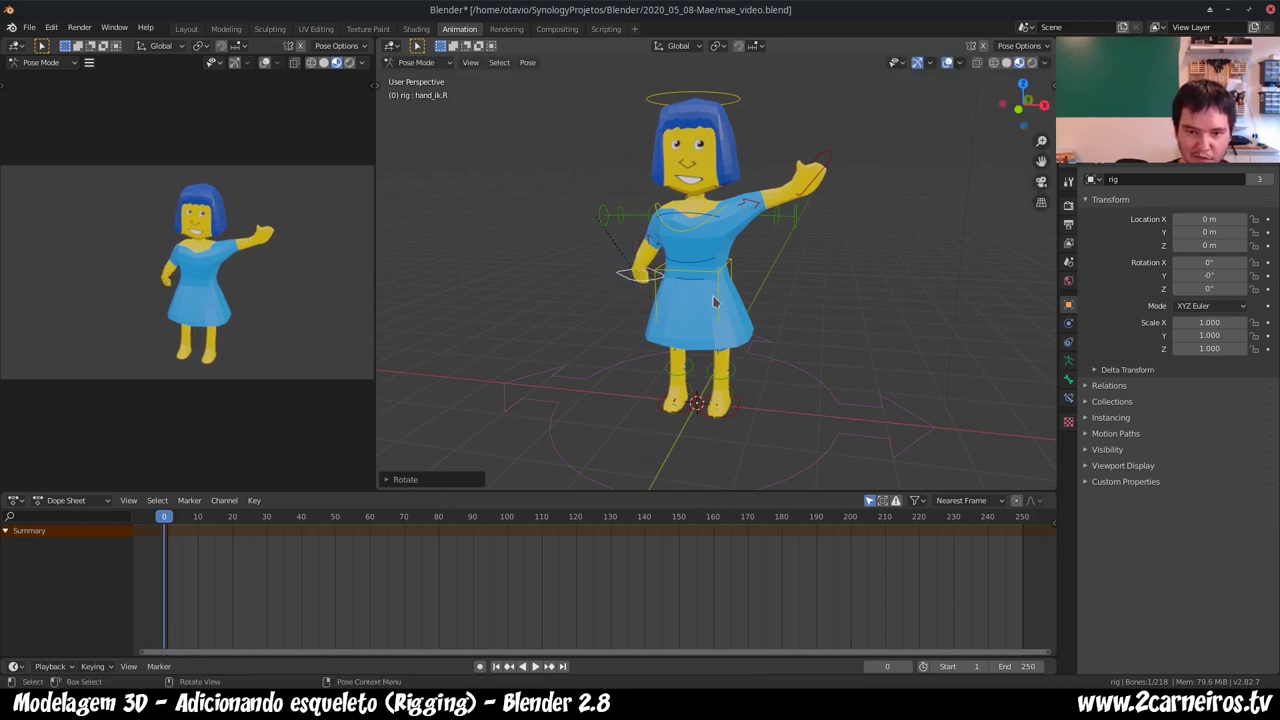
pyautogui.press('g')
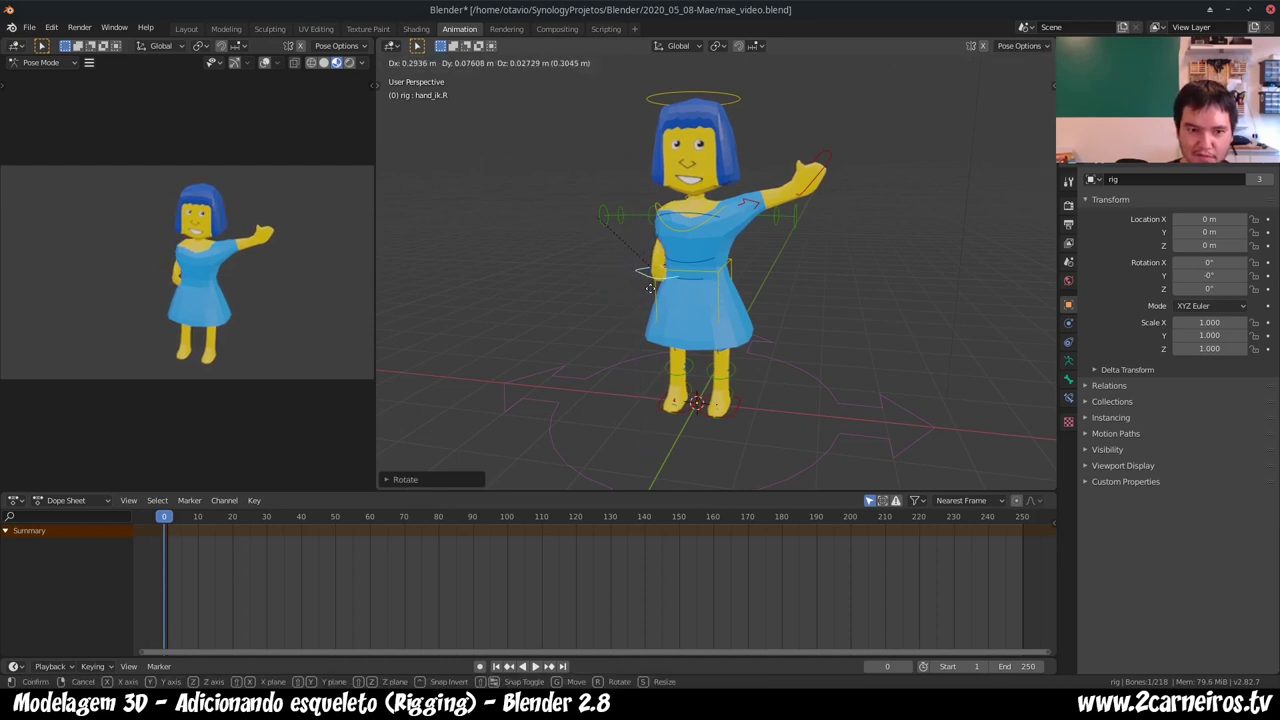
pyautogui.click(650, 293)
pyautogui.moveTo(618, 264); pyautogui.dragTo(706, 271, button='middle')
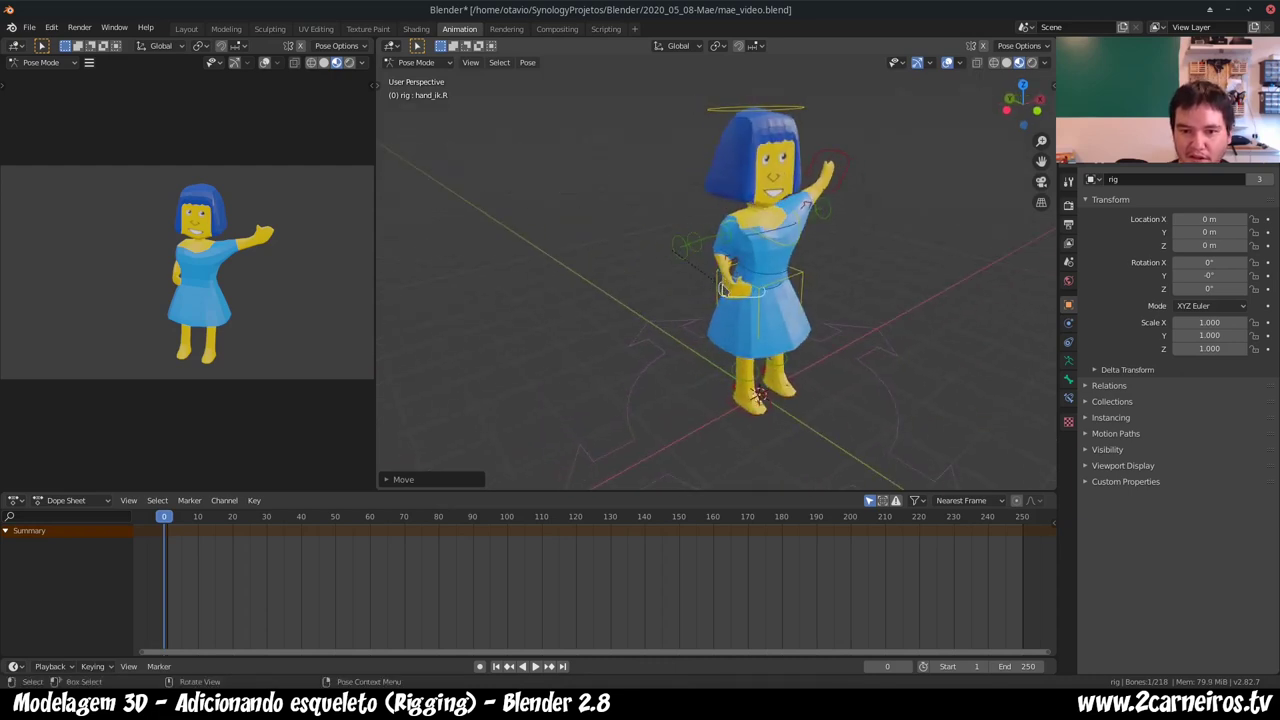
pyautogui.press('g')
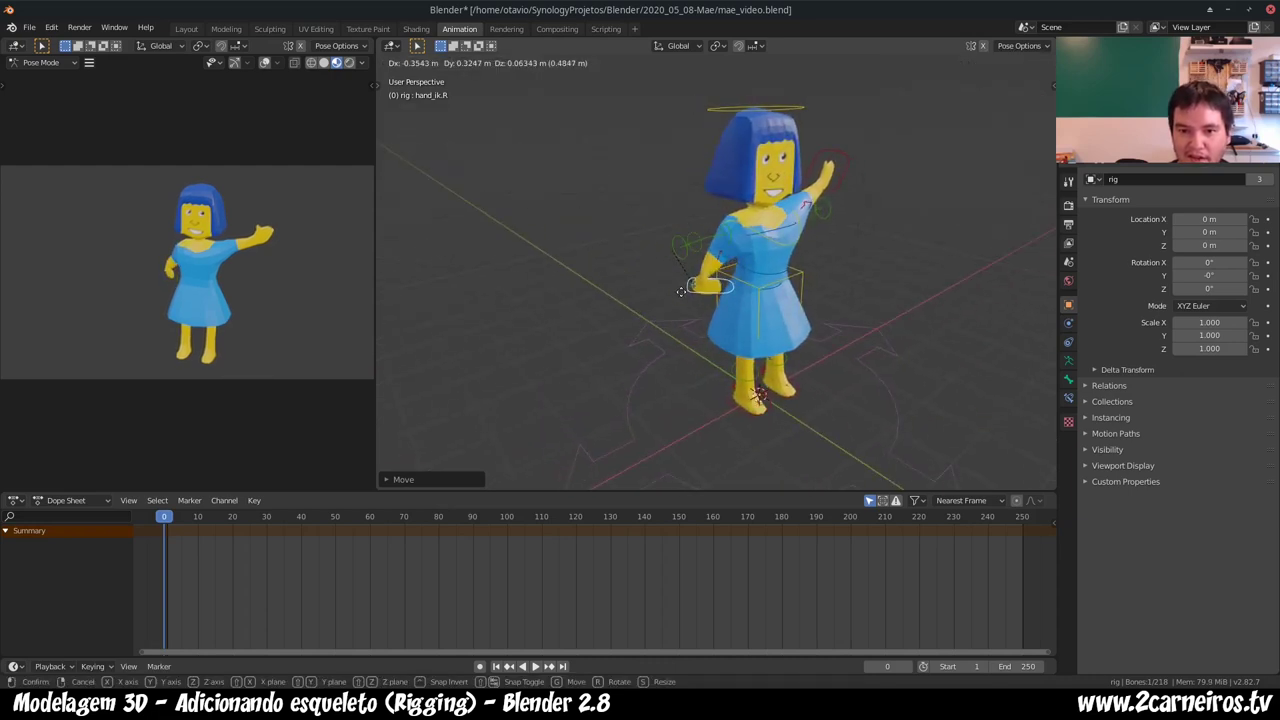
pyautogui.press('r')
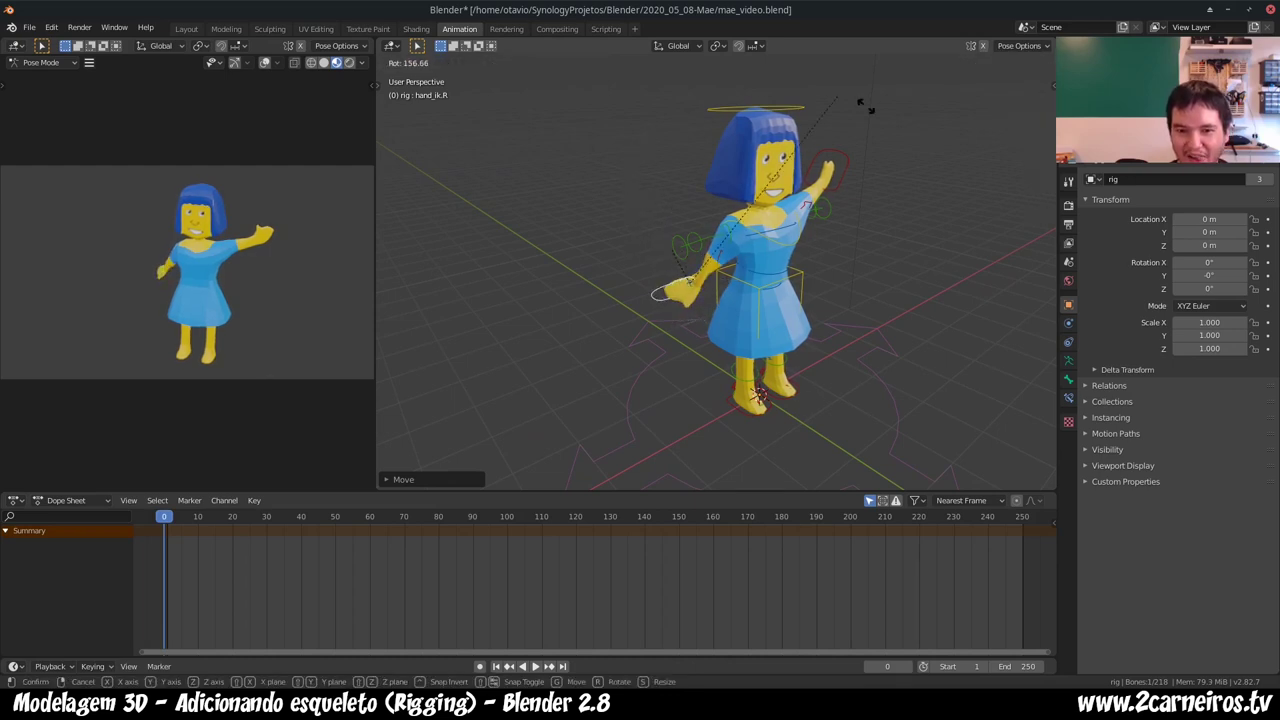
pyautogui.click(695, 192)
pyautogui.moveTo(695, 192); pyautogui.dragTo(638, 265, button='middle')
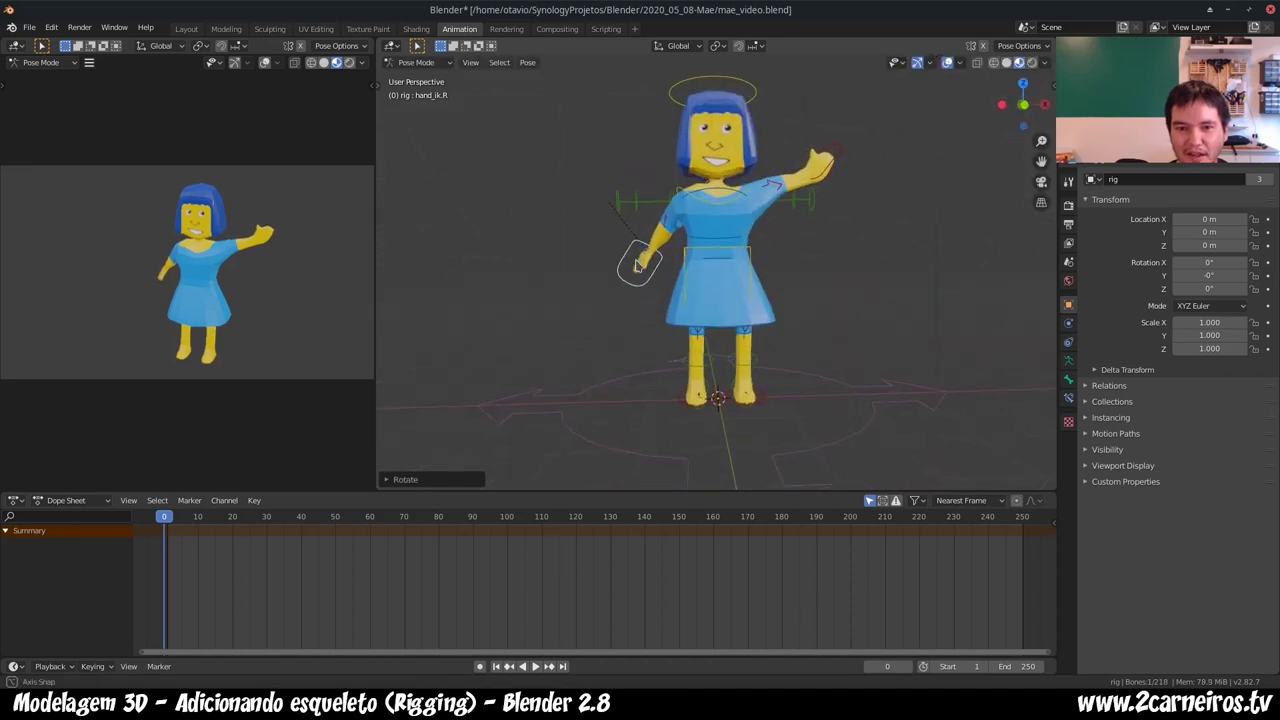
# - Check the foot and torso controls, then reselect the right-hand IK control
pyautogui.click(759, 396)
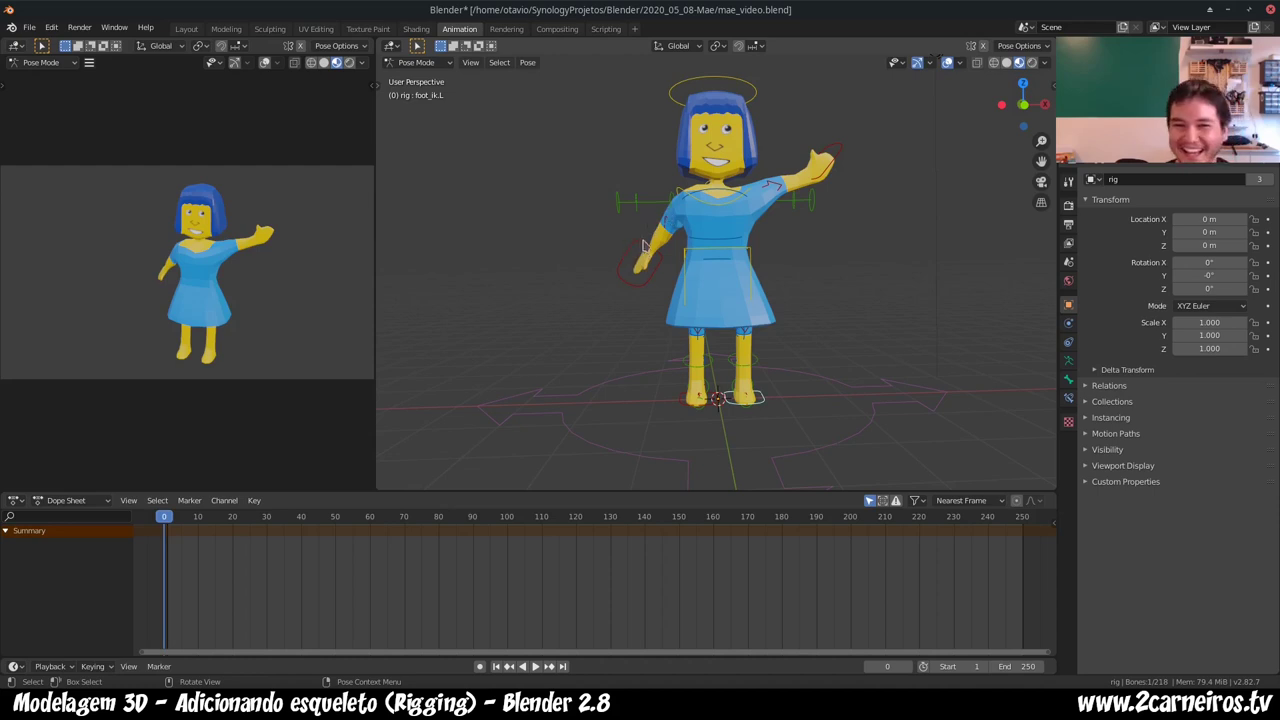
pyautogui.click(746, 259)
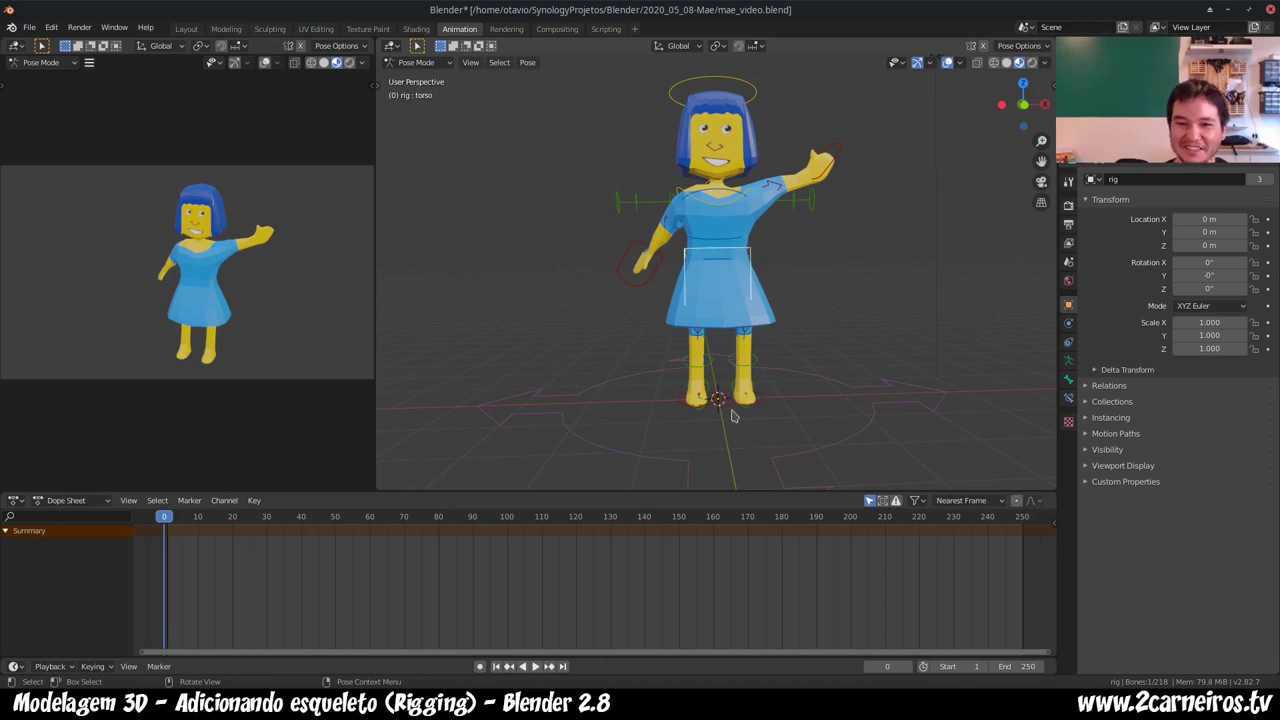
pyautogui.click(668, 401)
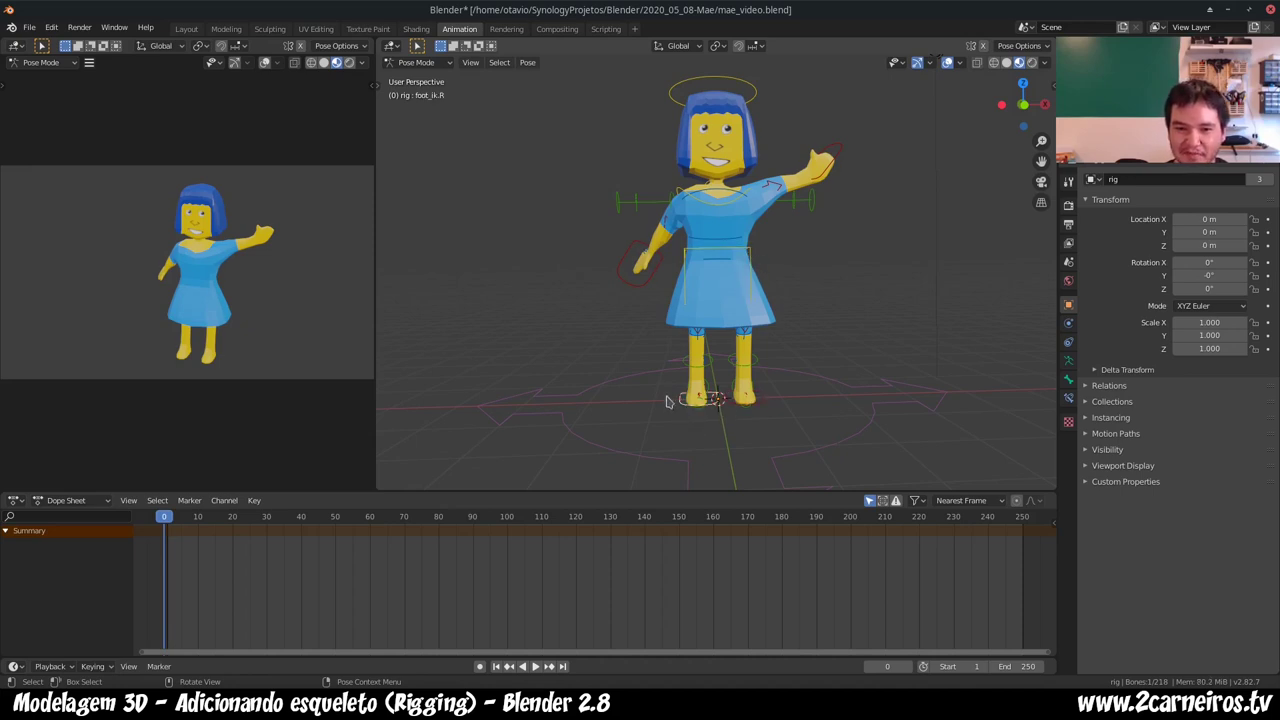
pyautogui.moveTo(745, 279); pyautogui.dragTo(665, 267, button='middle')
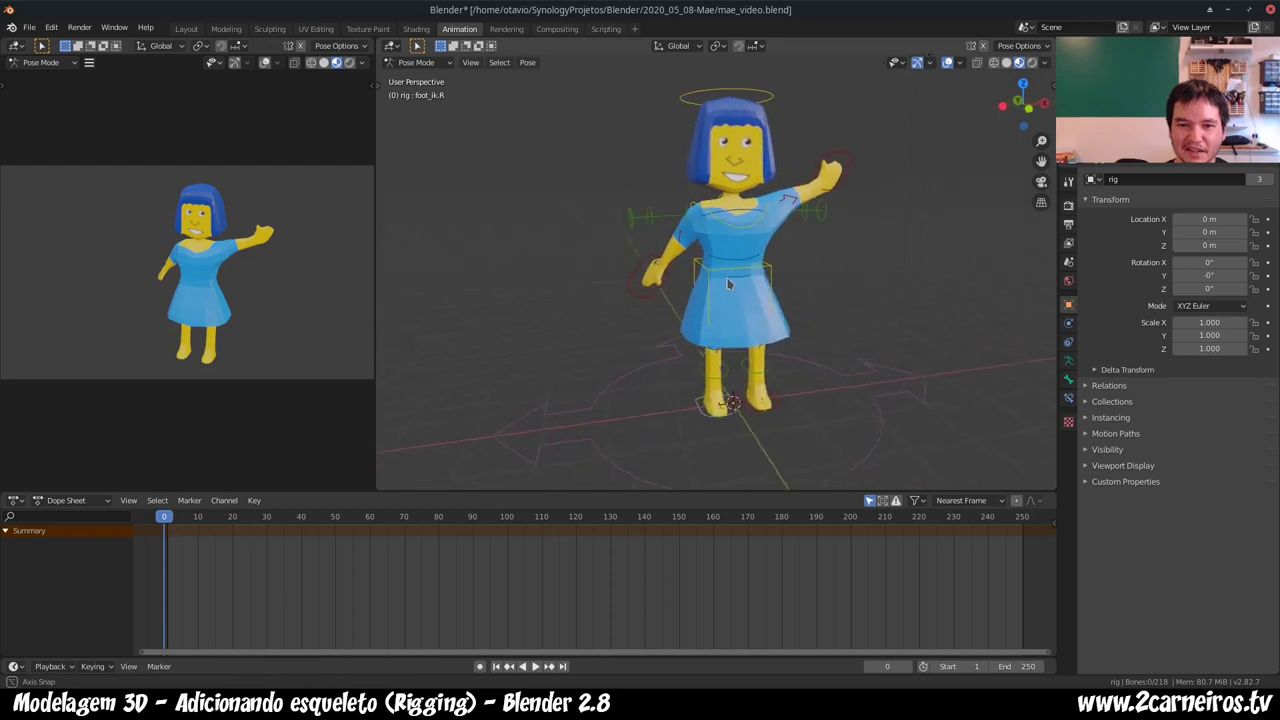
pyautogui.click(655, 265)
# - Settle the lowered right hand in place, then select hand_ik.L and bring up the Insert Keyframe menu
pyautogui.press('g')
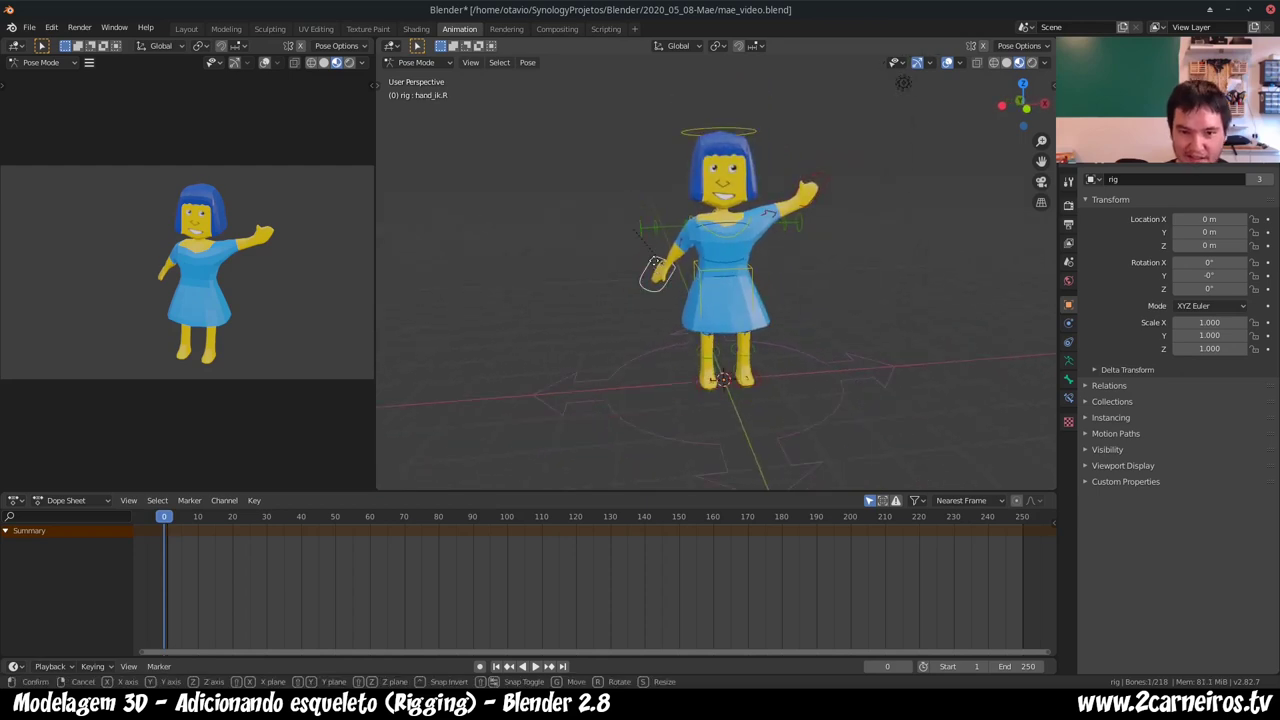
pyautogui.click(670, 276)
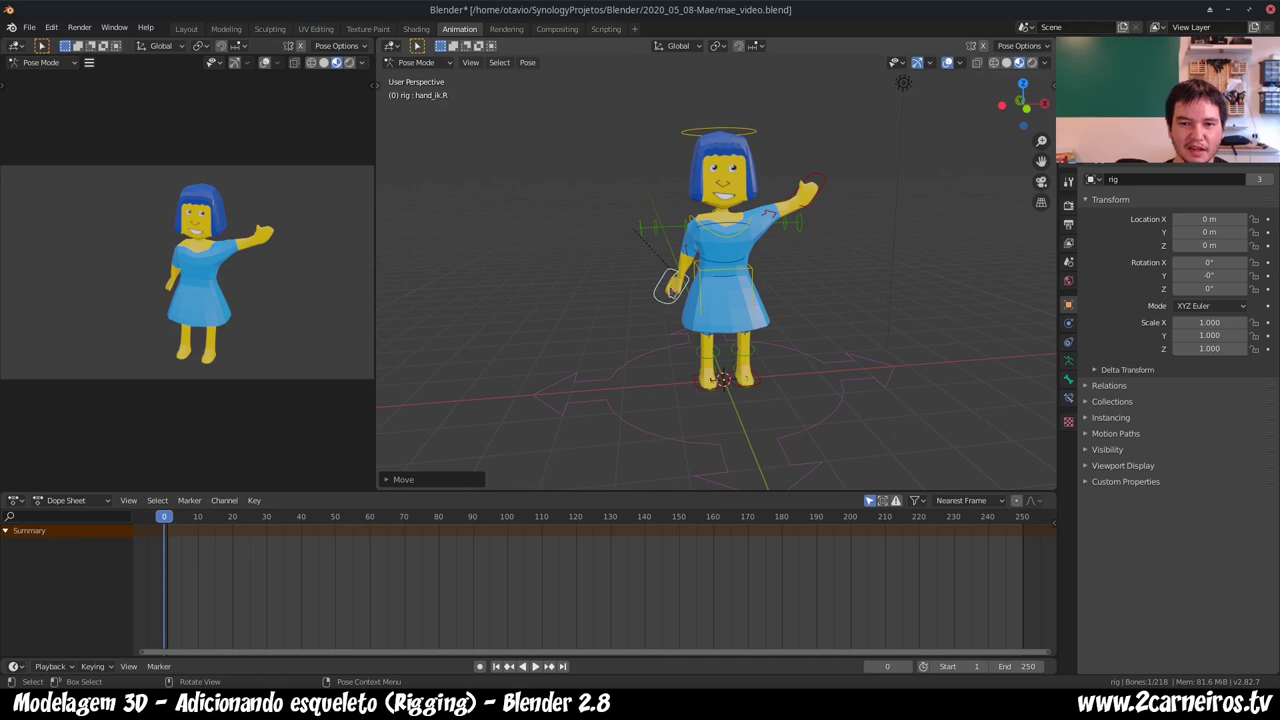
pyautogui.click(800, 190)
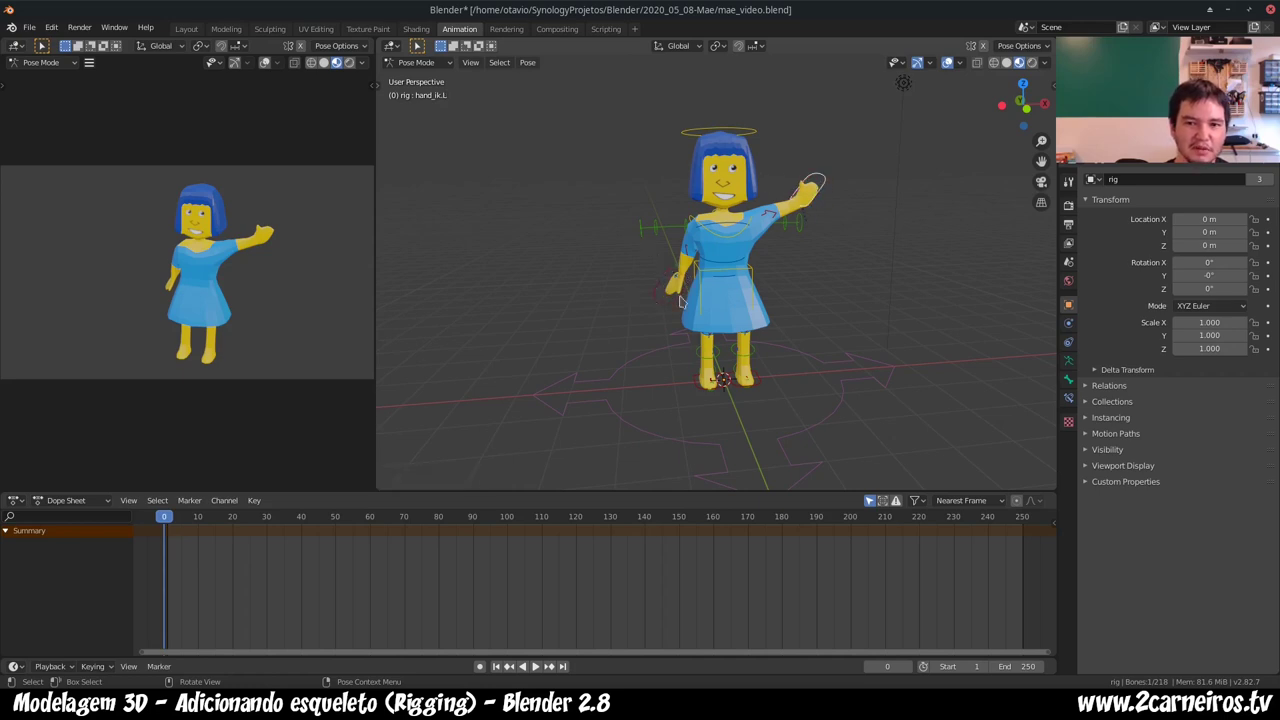
pyautogui.click(664, 298)
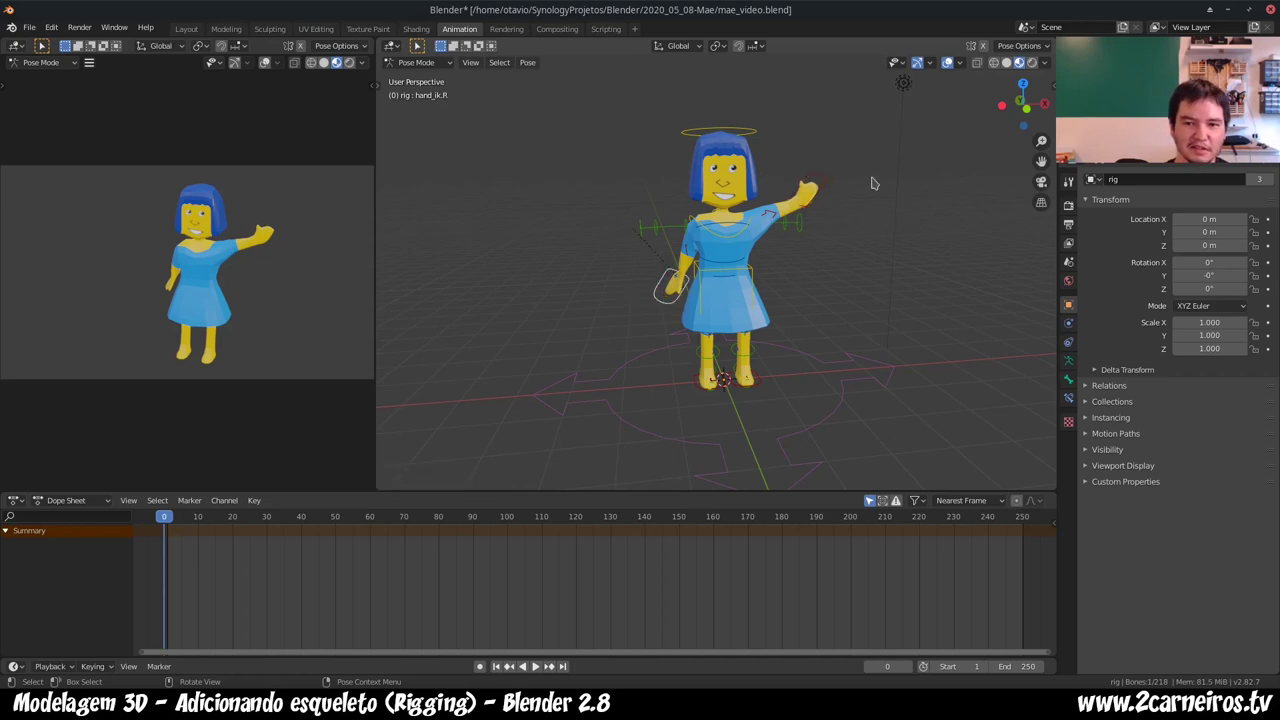
pyautogui.click(812, 186)
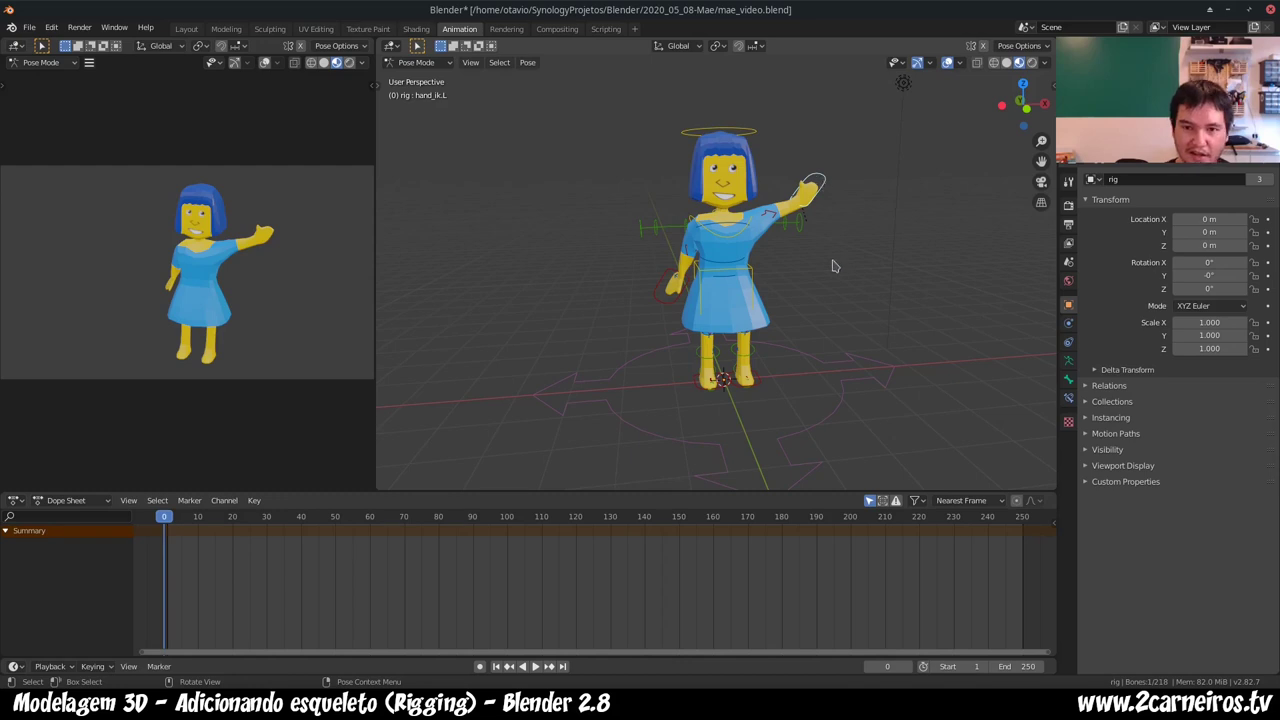
pyautogui.press('i')
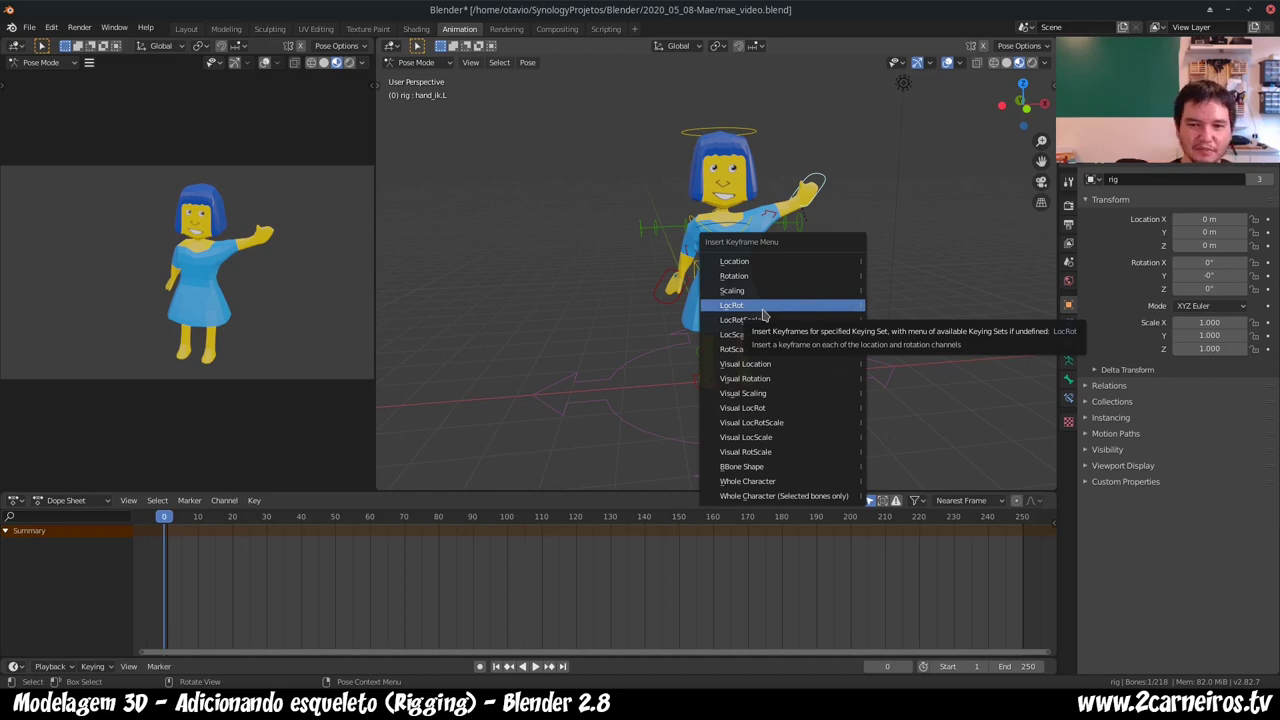
# - Key LocRot at frame 0 for hand_ik.L and hand_ik.R, then reselect hand_ik.L
pyautogui.click(763, 316)
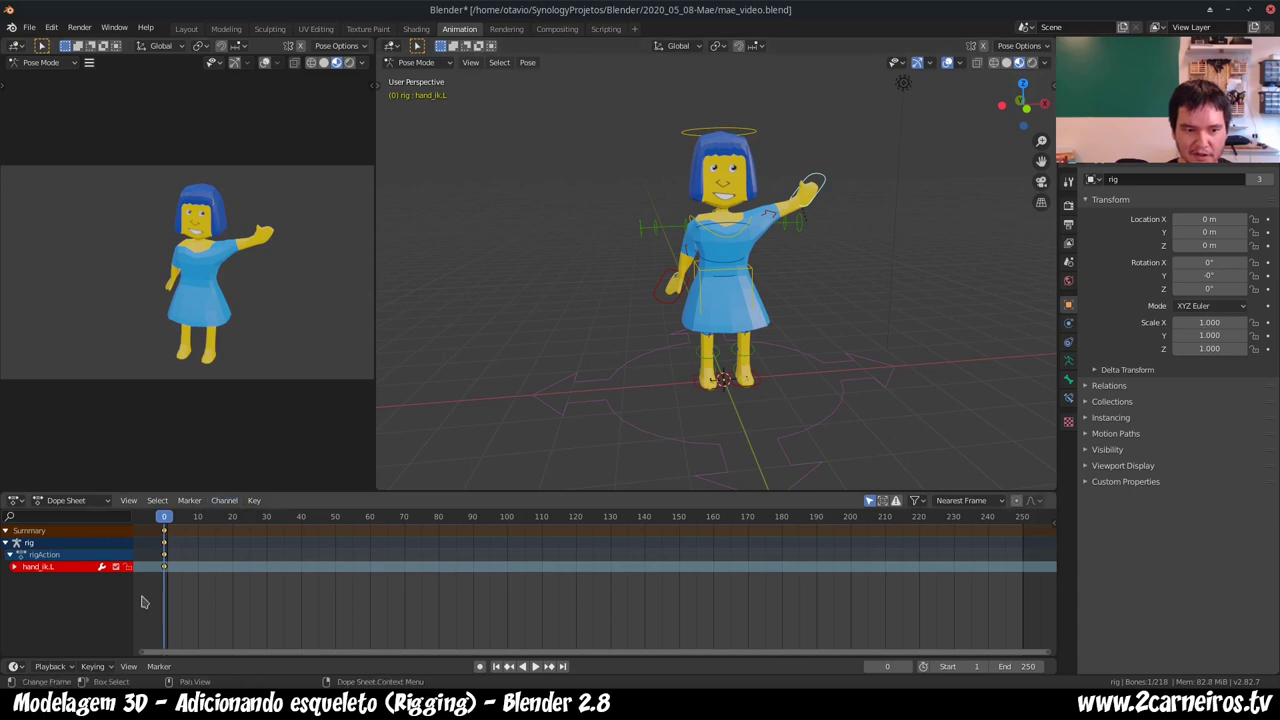
pyautogui.click(665, 308)
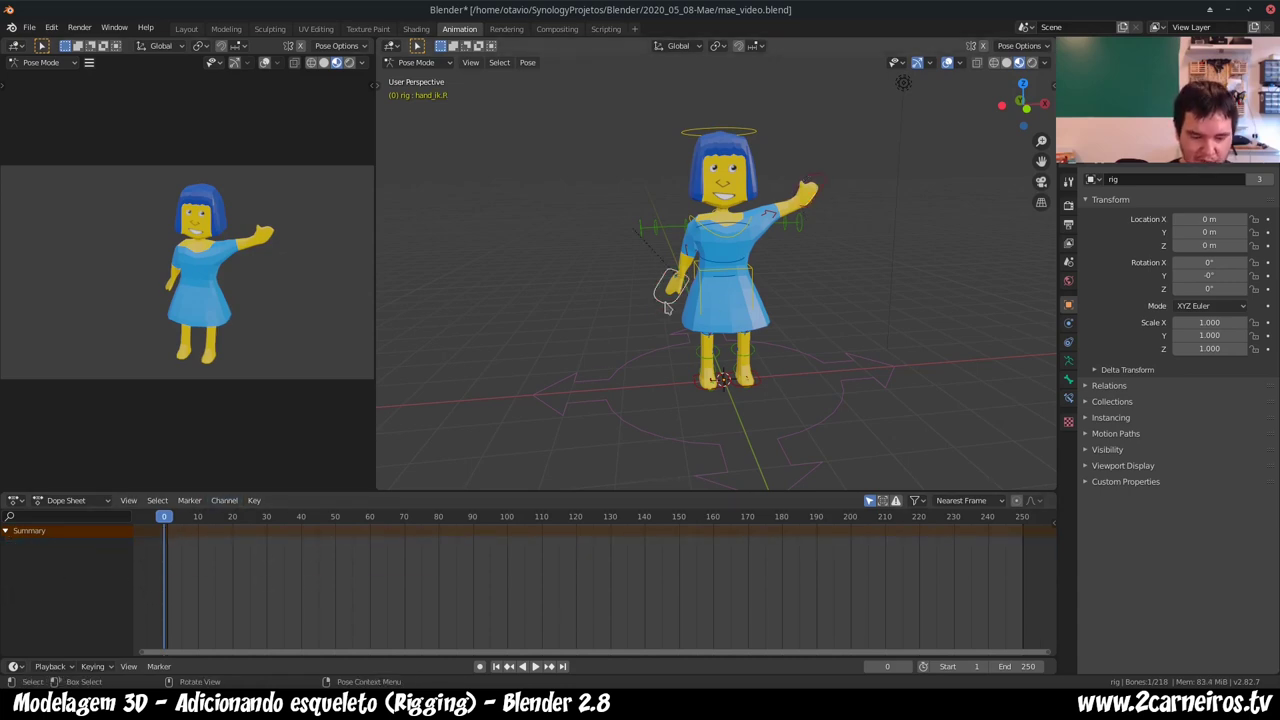
pyautogui.press('i')
pyautogui.click(665, 308)
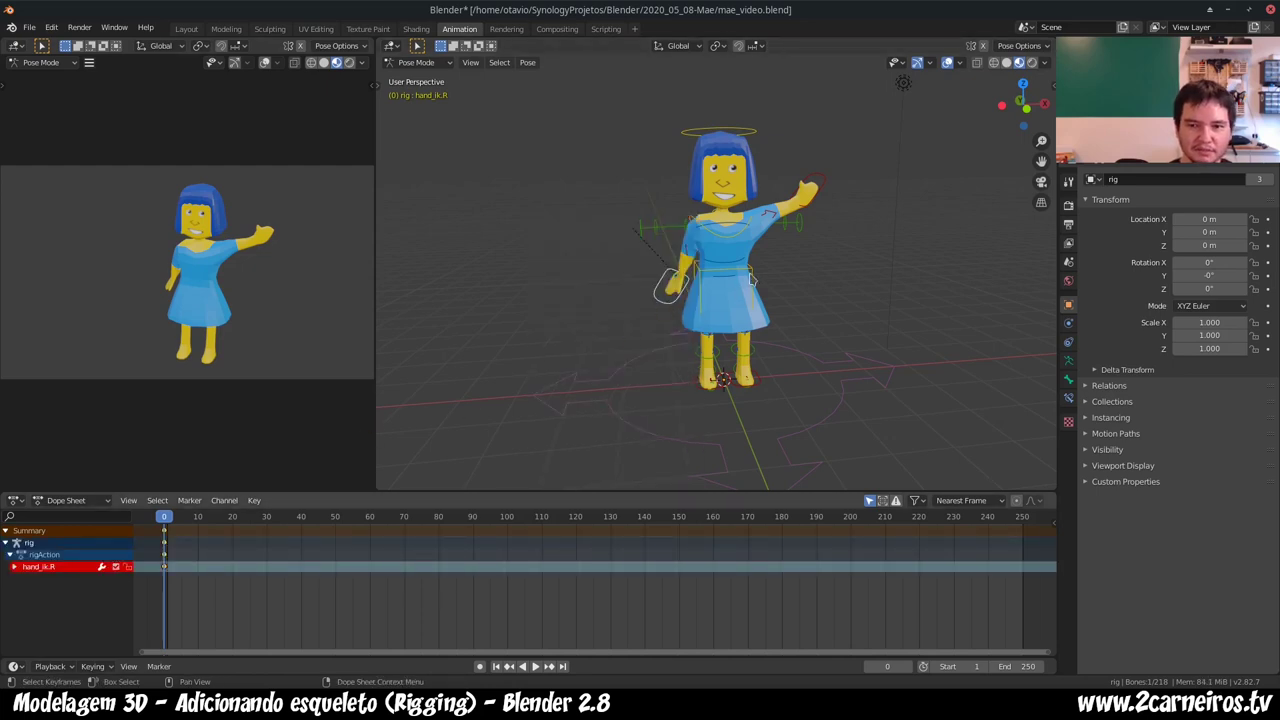
pyautogui.click(816, 186)
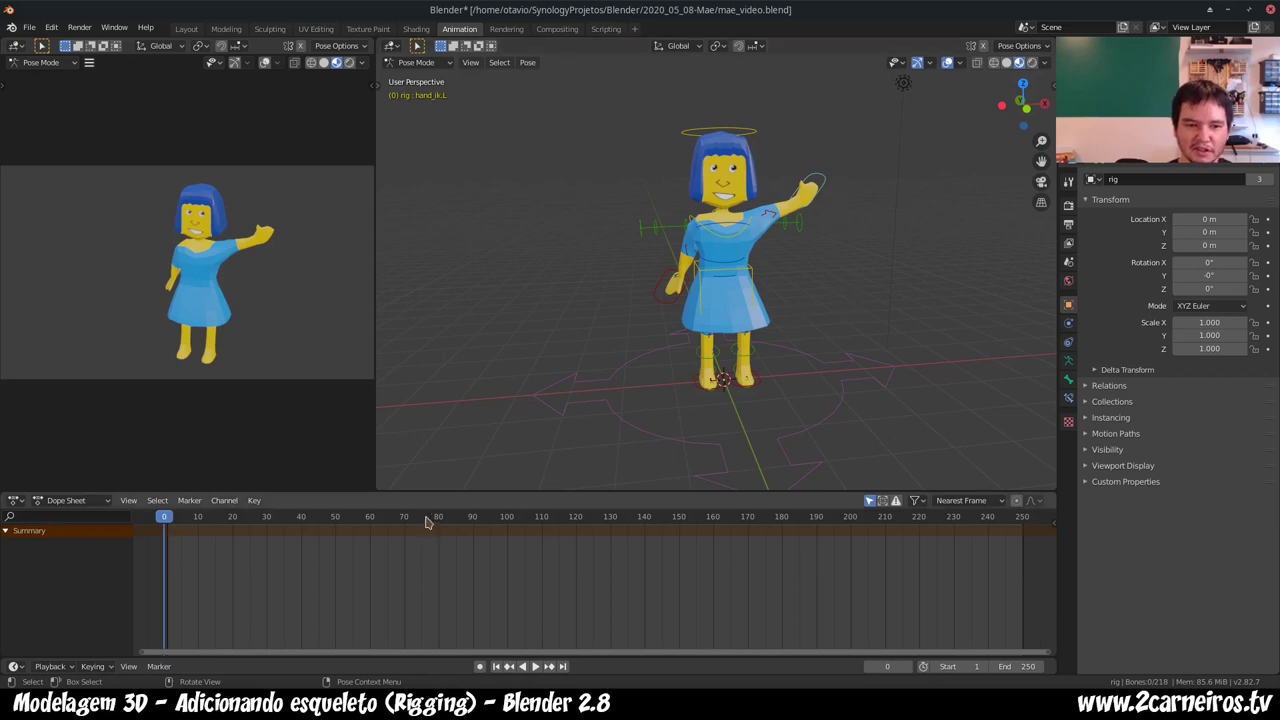
# - Key hand_ik.L at frame 0, then at frame 20 lift and rotate it and key LocRot
pyautogui.press('i')
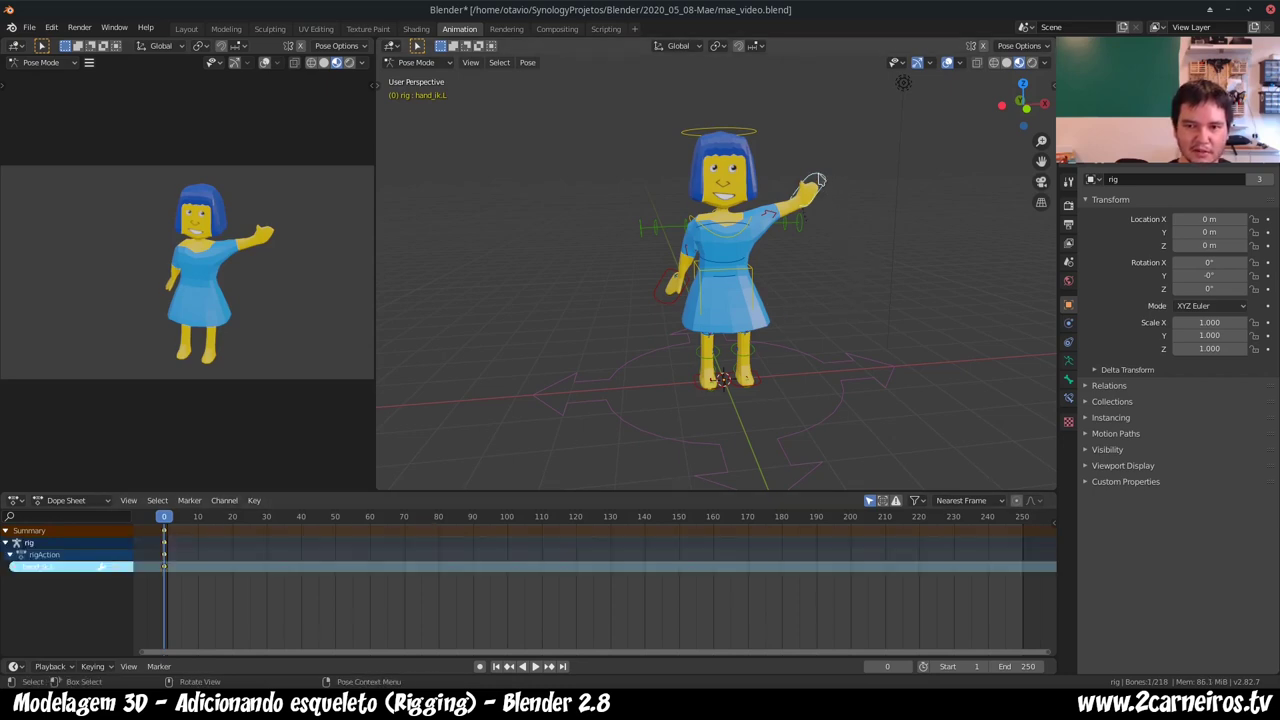
pyautogui.click(231, 520)
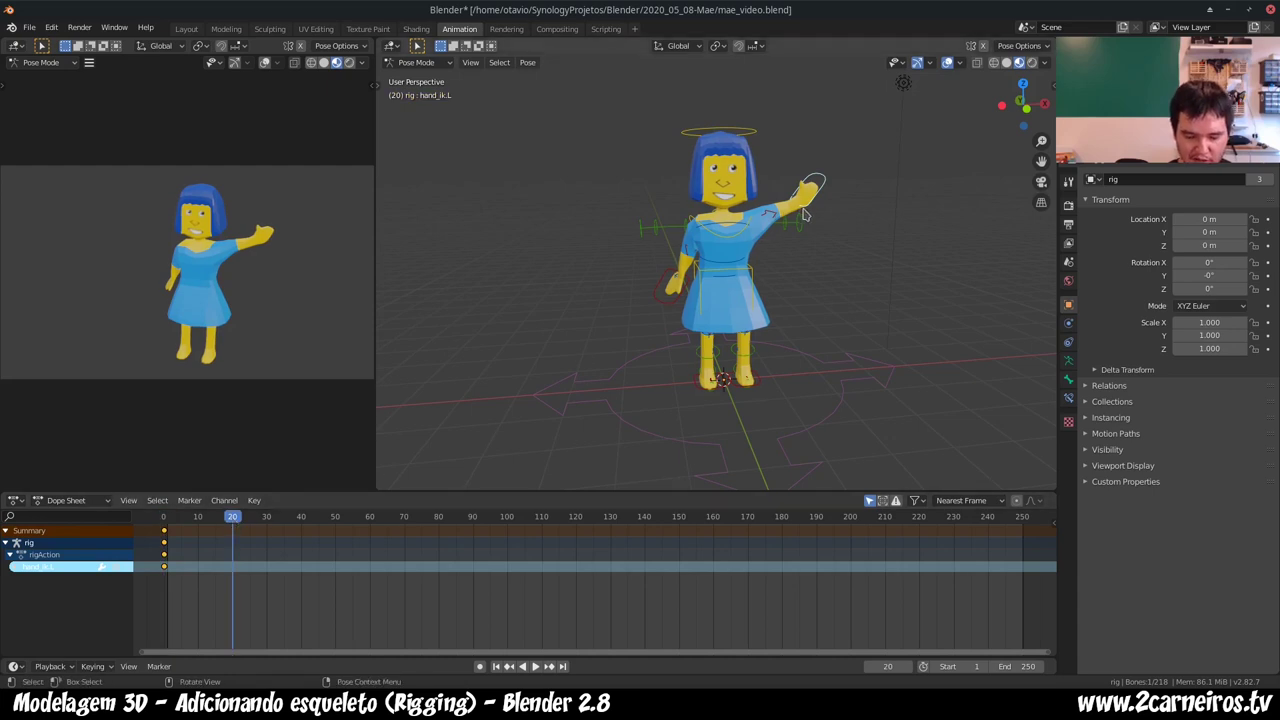
pyautogui.press('g')
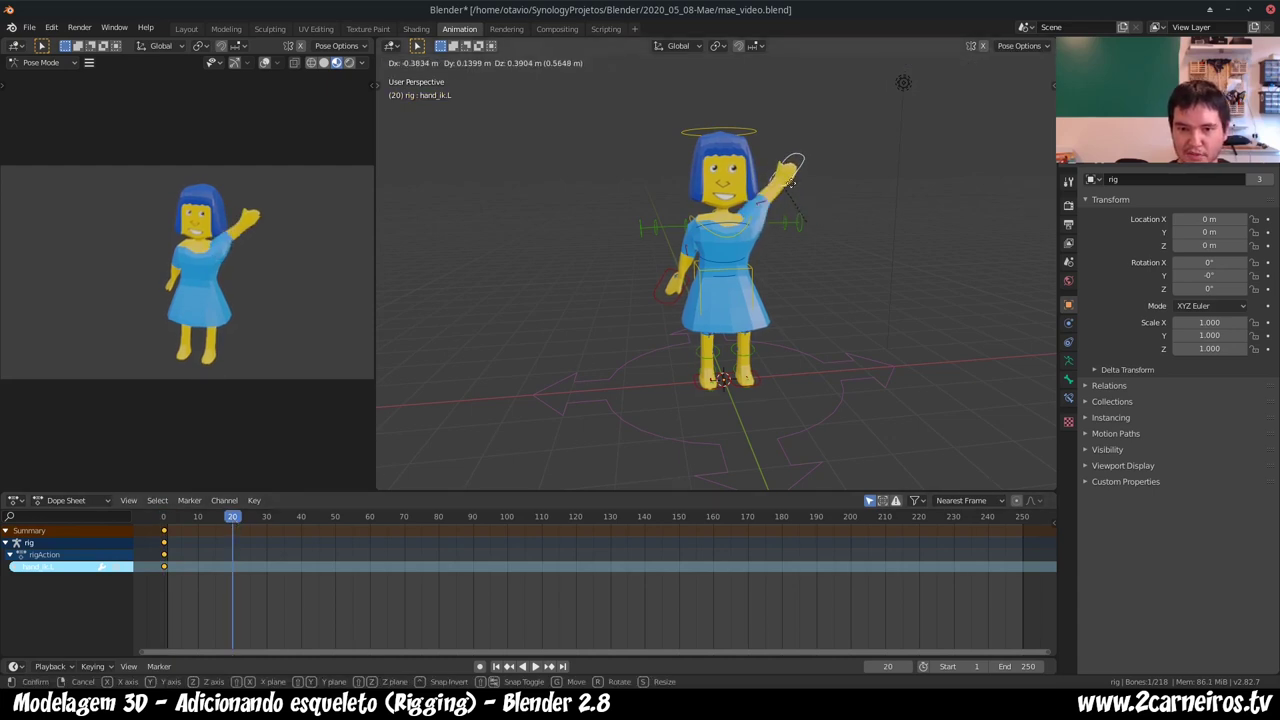
pyautogui.click(790, 178)
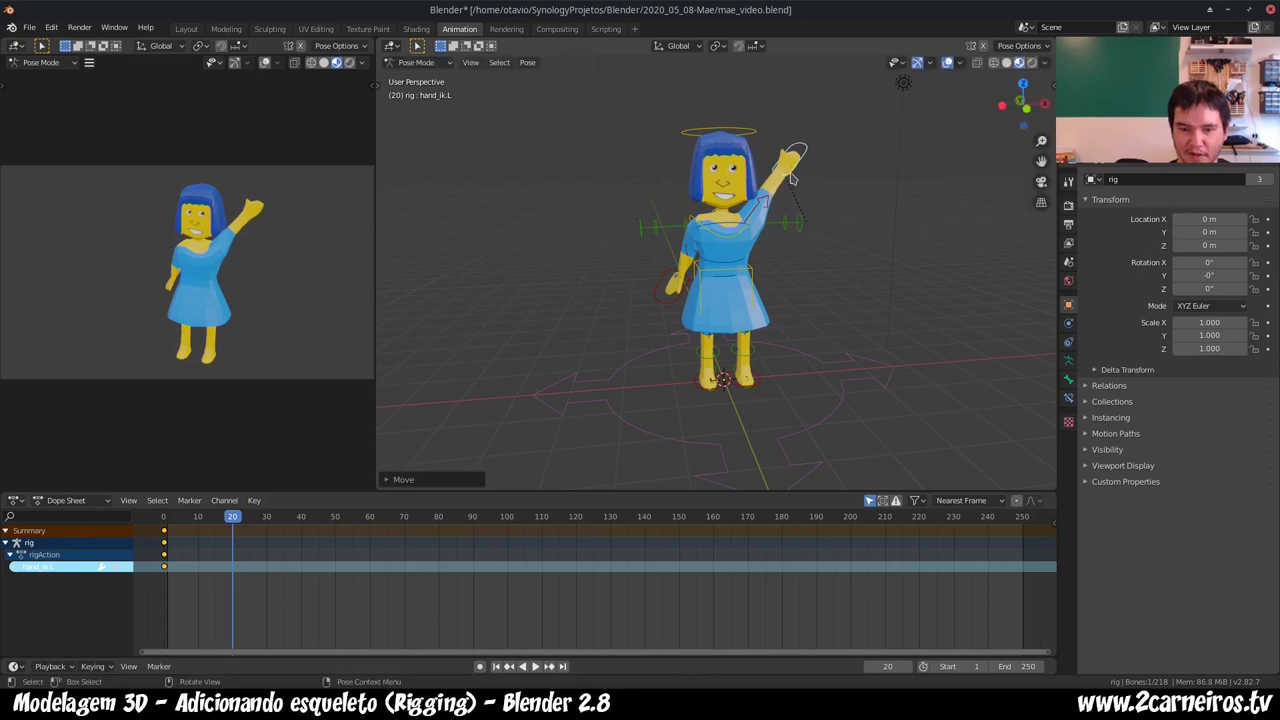
pyautogui.press('r')
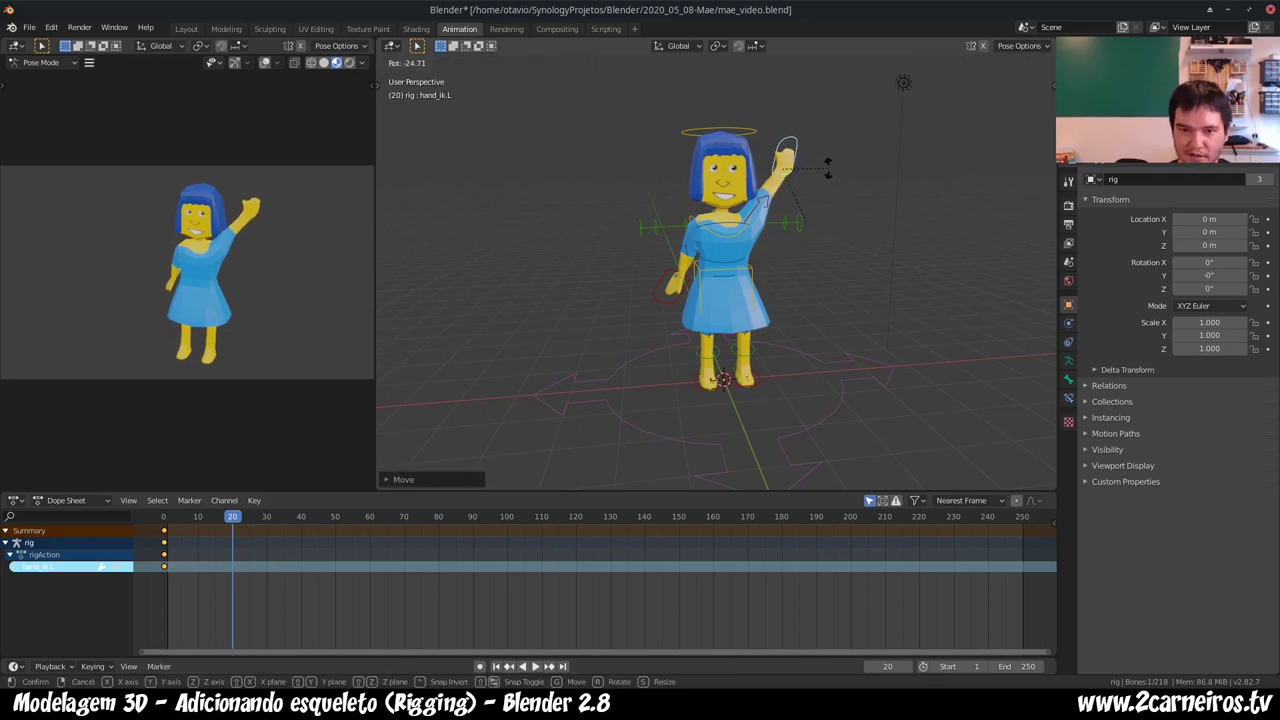
pyautogui.click(849, 168)
pyautogui.press('g')
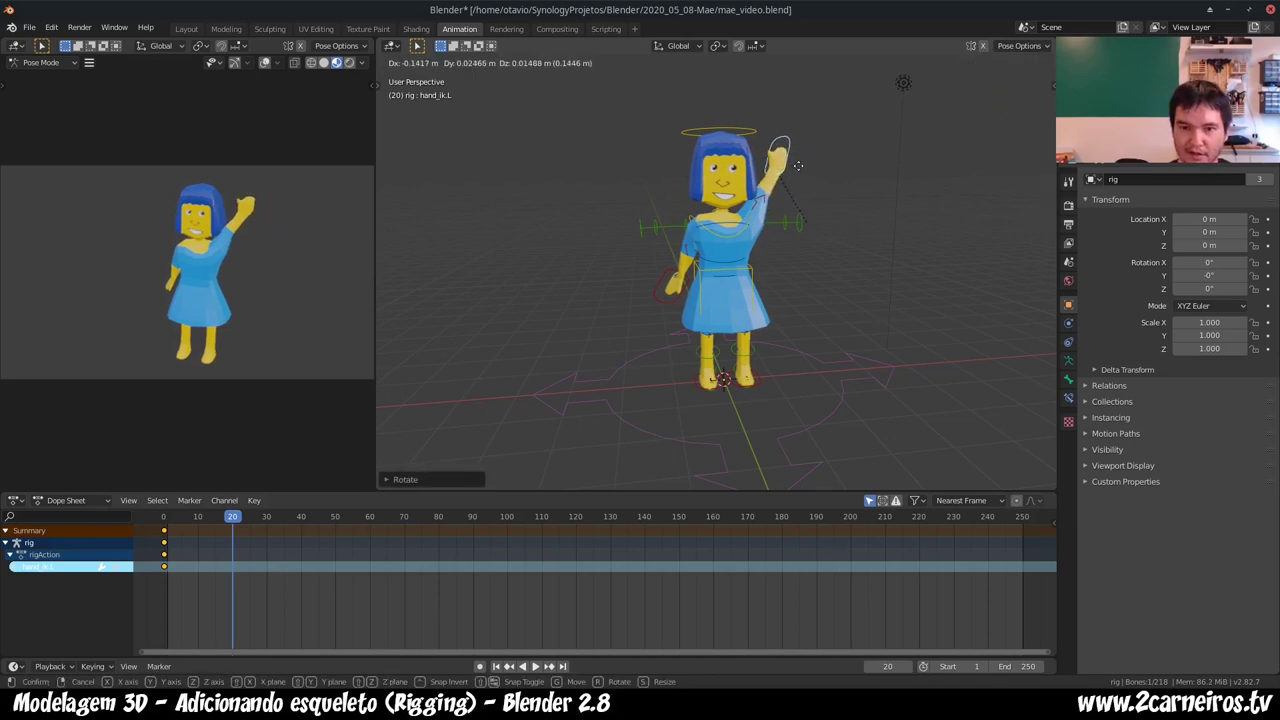
pyautogui.click(801, 167)
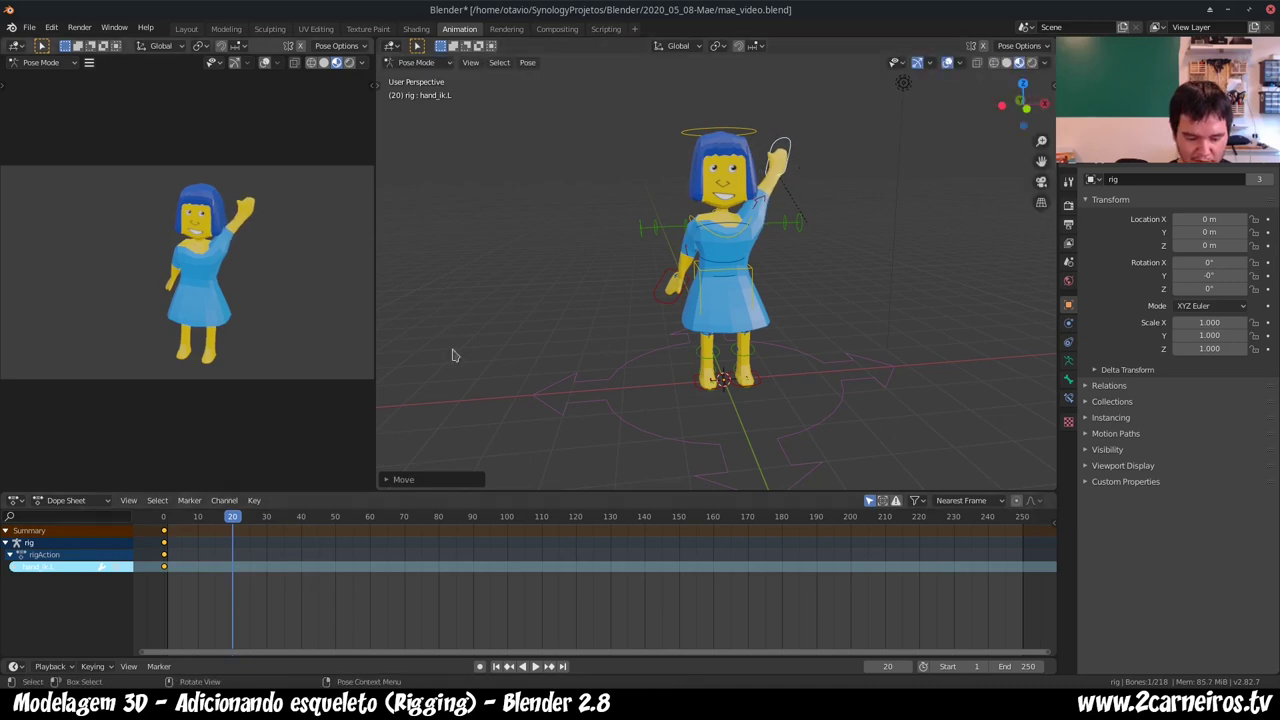
pyautogui.press('i')
pyautogui.click(671, 313)
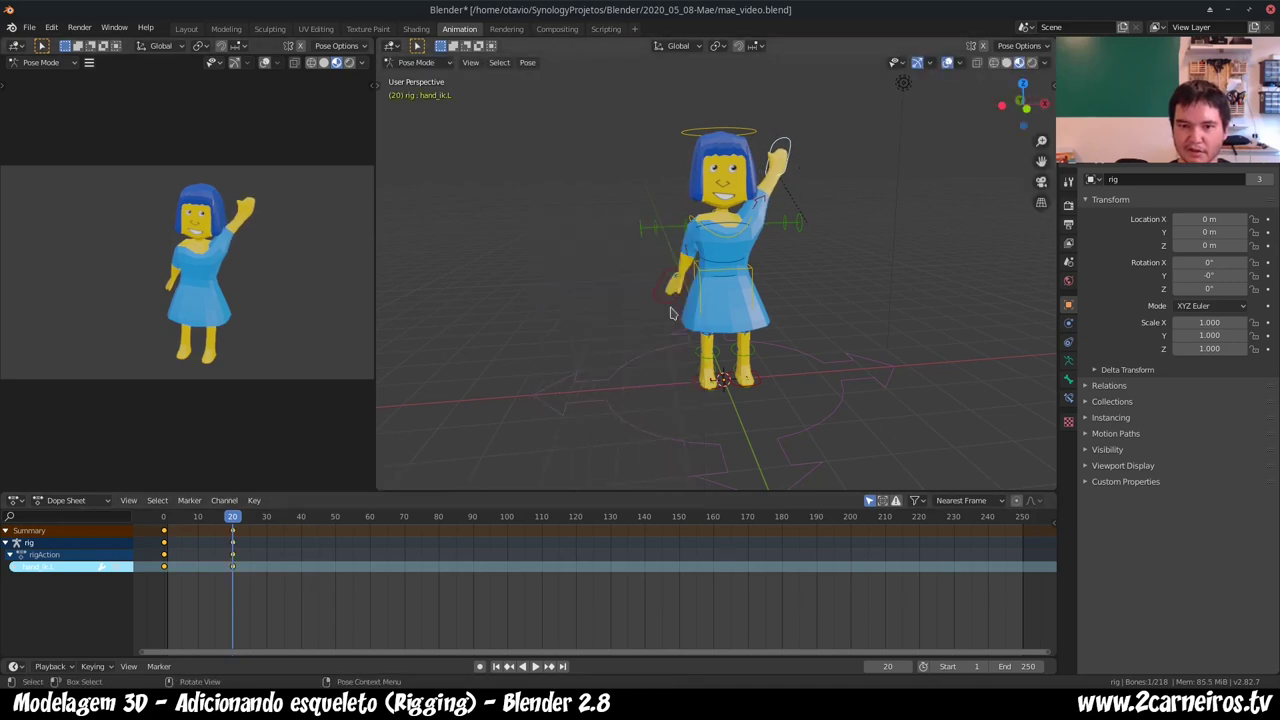
# - Reposition the left hand stretched outward, rotate it, and re-key LocRot at frame 20
pyautogui.press('g')
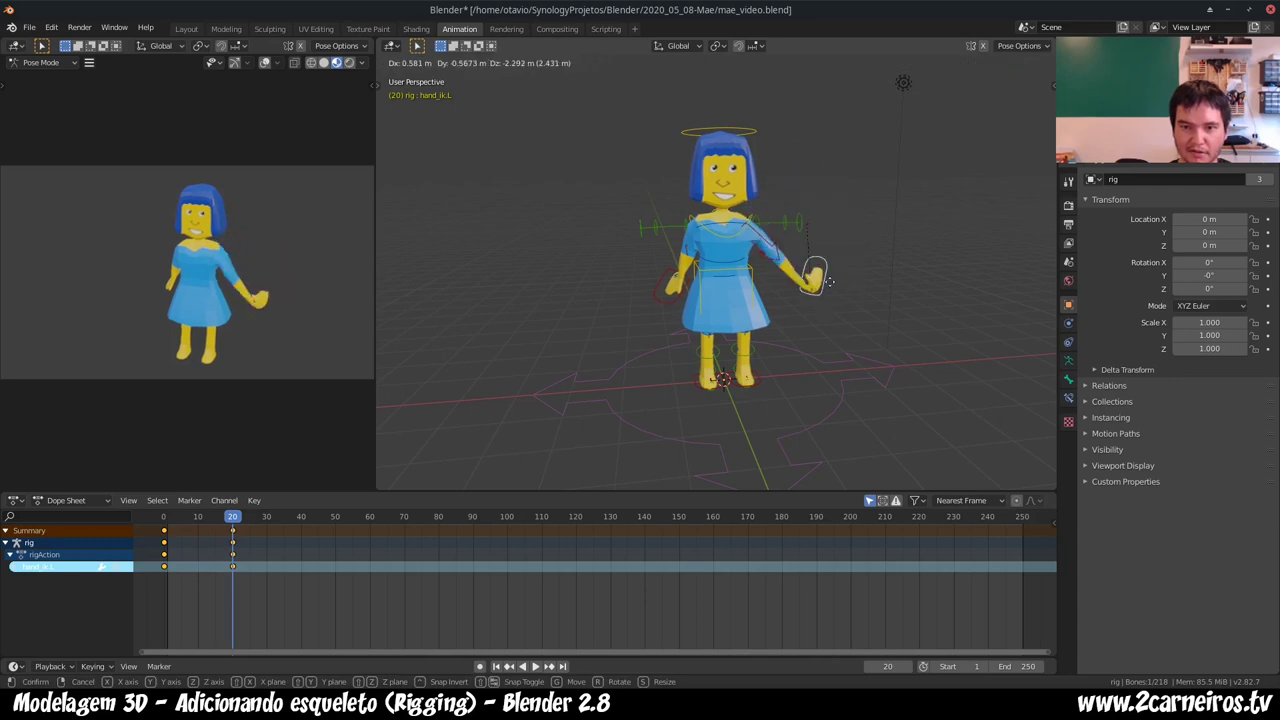
pyautogui.click(811, 211)
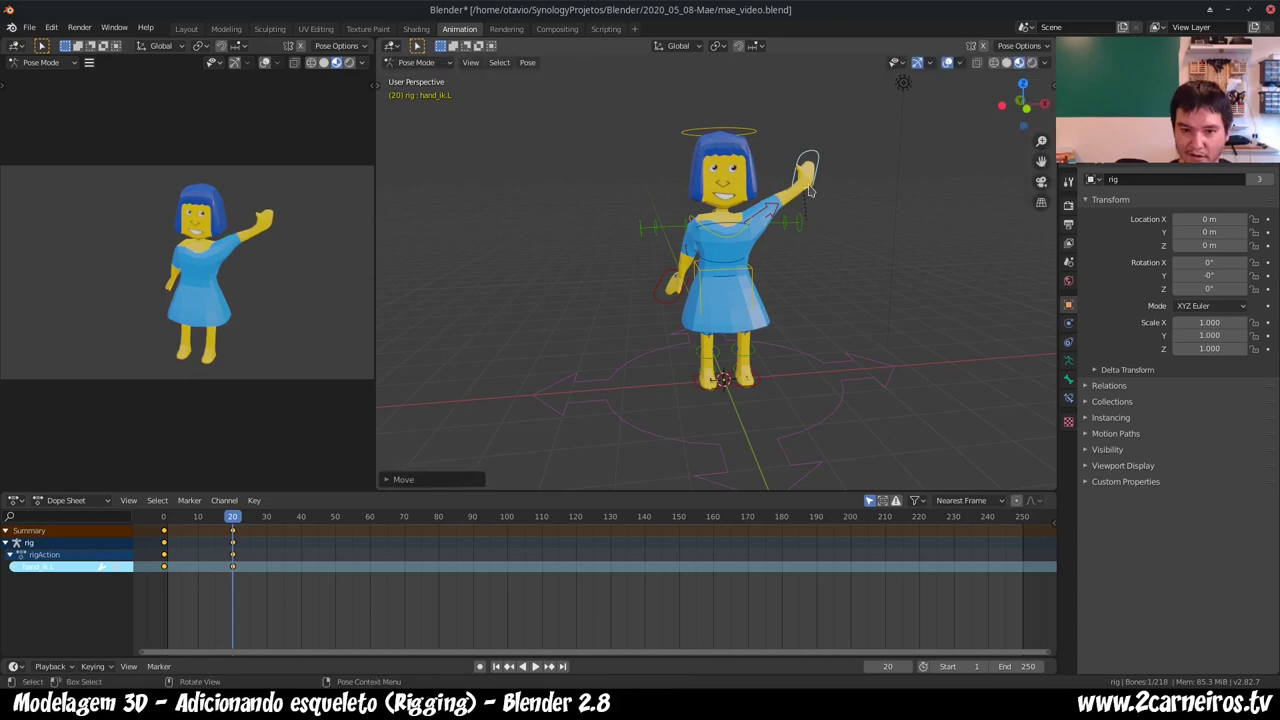
pyautogui.press('r')
pyautogui.click(810, 193)
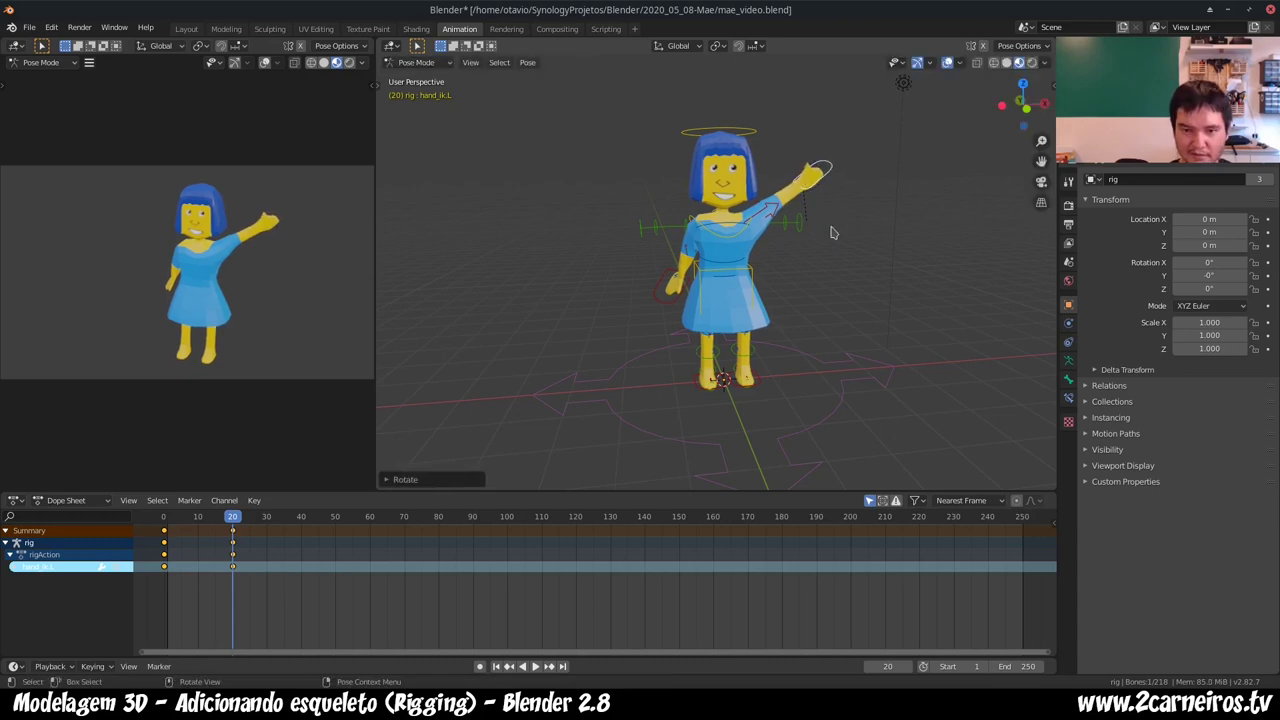
pyautogui.press('i')
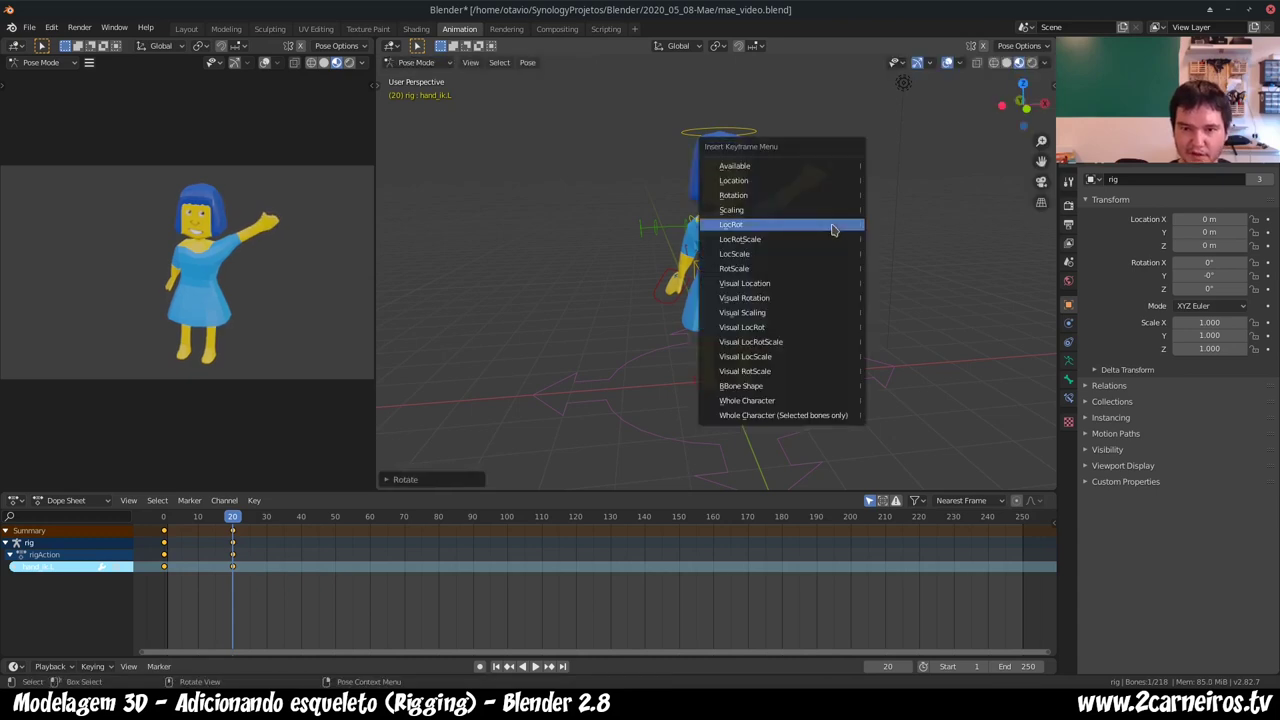
pyautogui.click(832, 230)
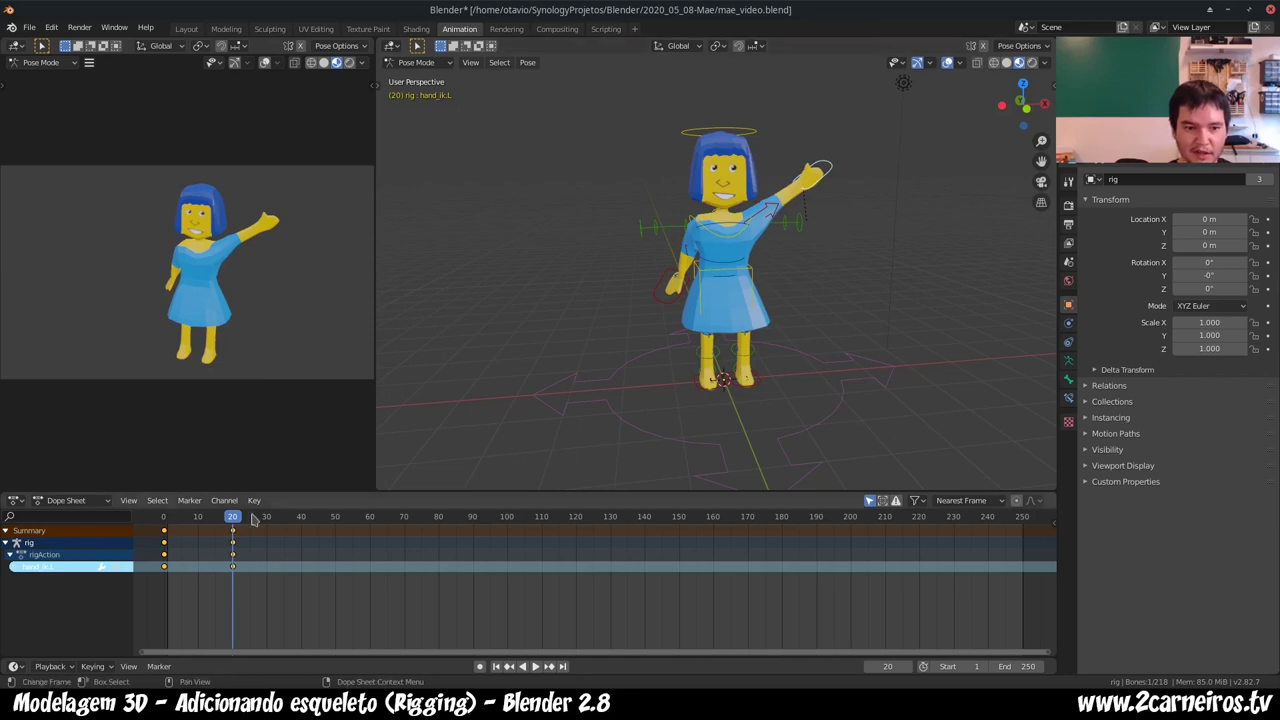
# - Play the hand animation from frame 0, stop it, and go to frame 10
pyautogui.click(163, 518)
pyautogui.press('space')
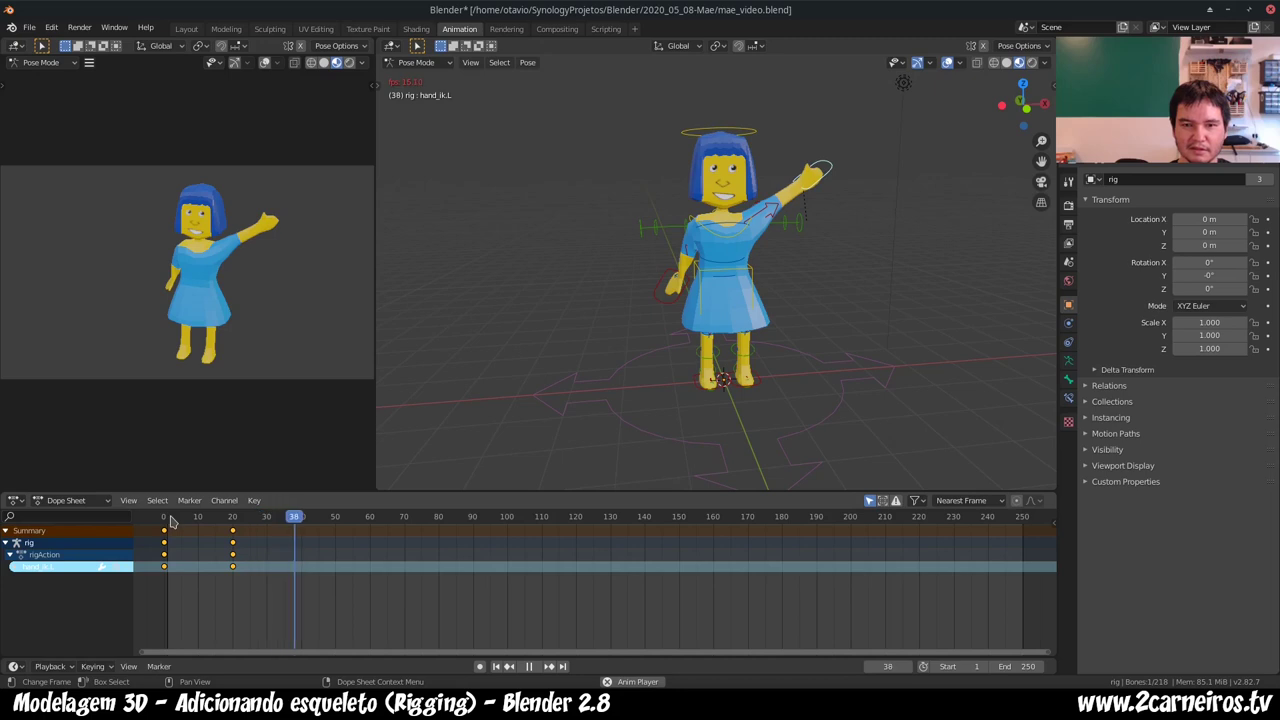
pyautogui.press('space')
pyautogui.click(199, 517)
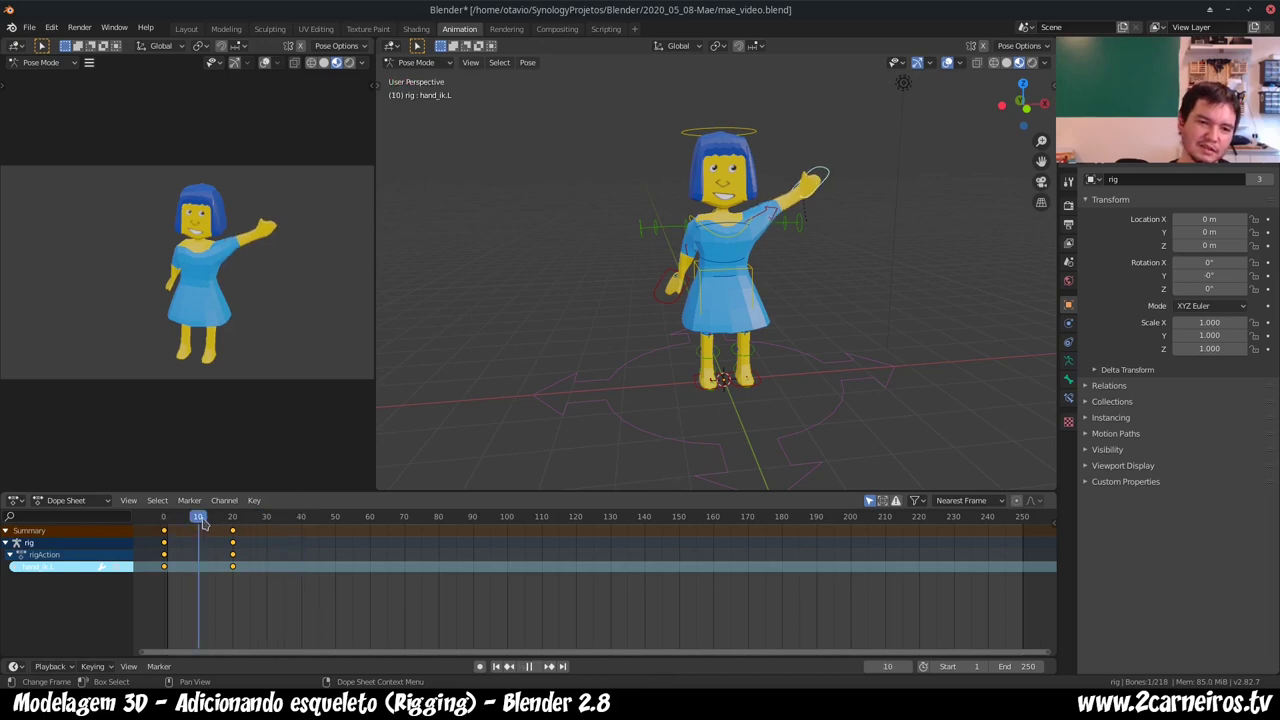
# - Select the frame-20 keys, cancel a move, and scrub the playhead from frame 0 to 37
pyautogui.click(233, 541)
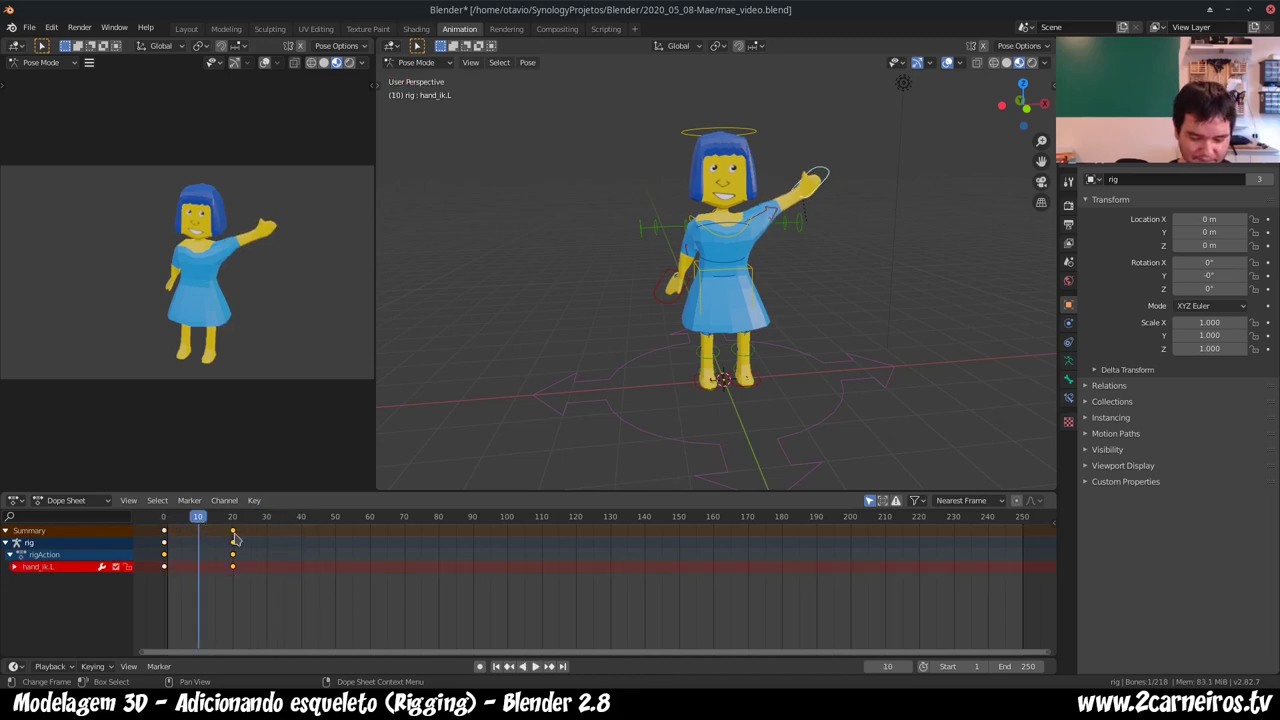
pyautogui.press('g')
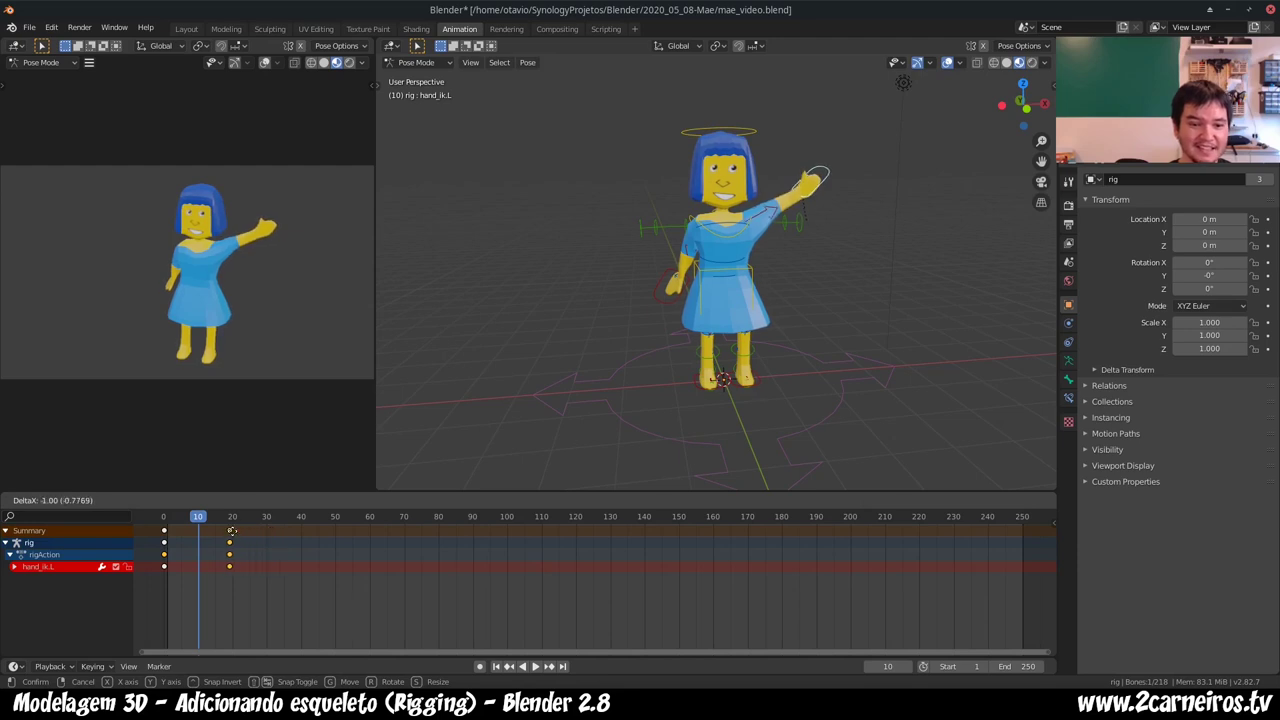
pyautogui.rightClick(231, 537)
pyautogui.click(166, 518)
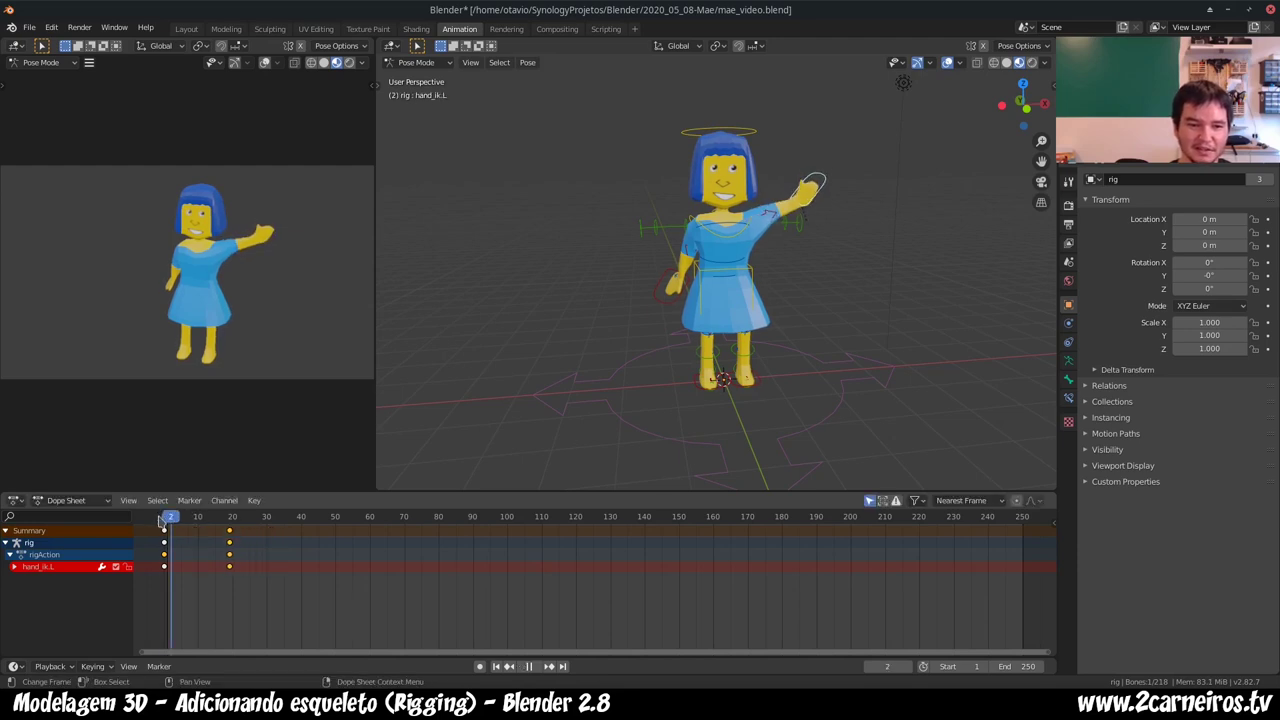
pyautogui.moveTo(166, 518); pyautogui.dragTo(230, 518)
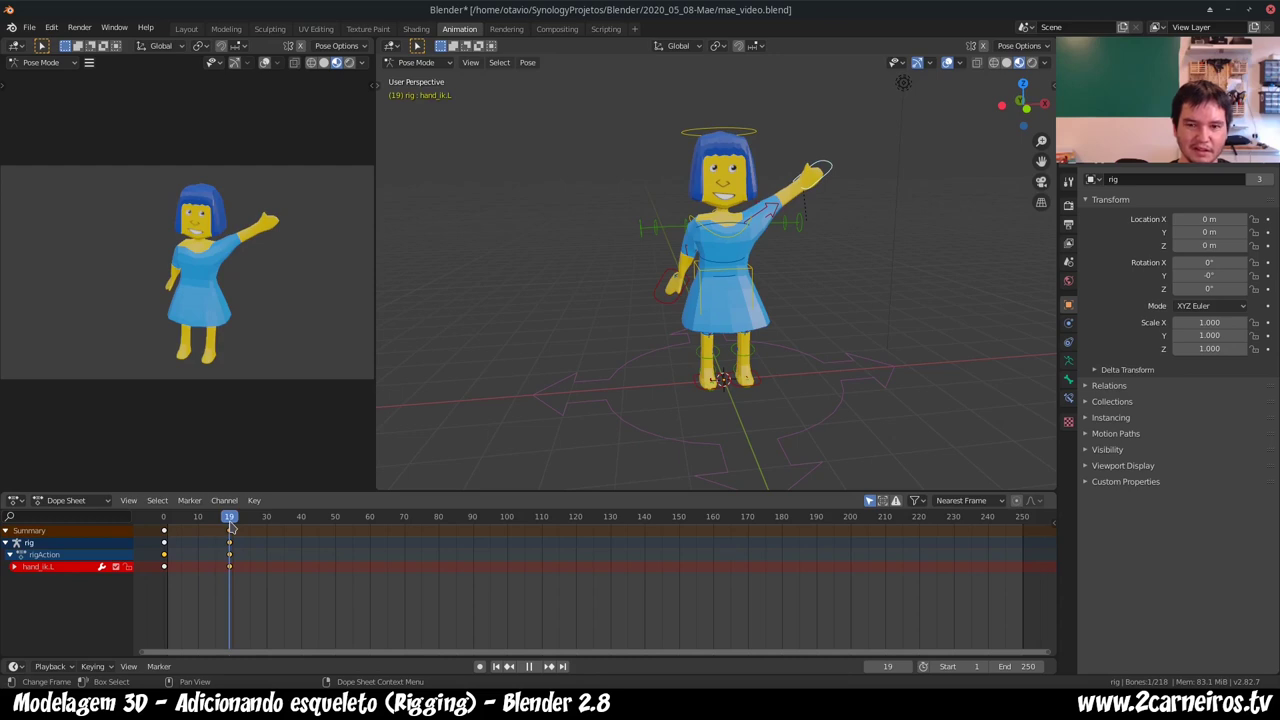
pyautogui.moveTo(231, 527); pyautogui.dragTo(292, 533)
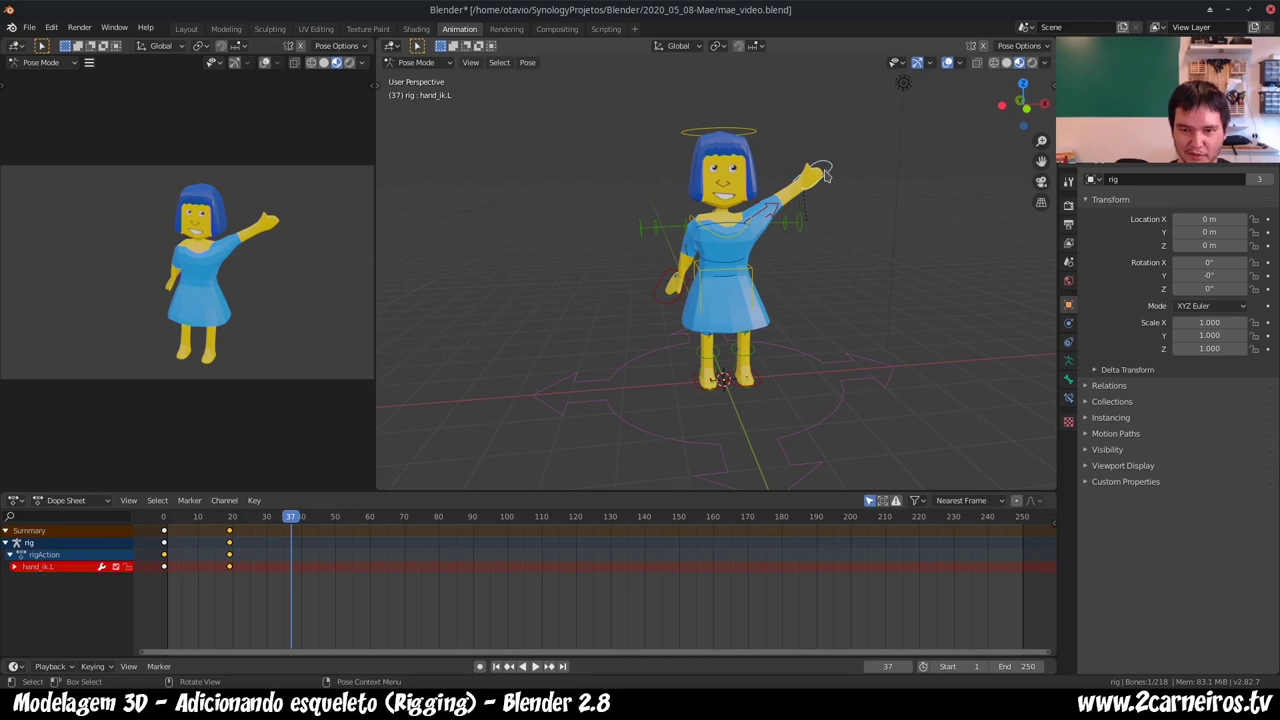
# - Raise hand_ik.L higher, turn it upright, and keyframe it at frame 37
pyautogui.click(828, 172)
pyautogui.press('g')
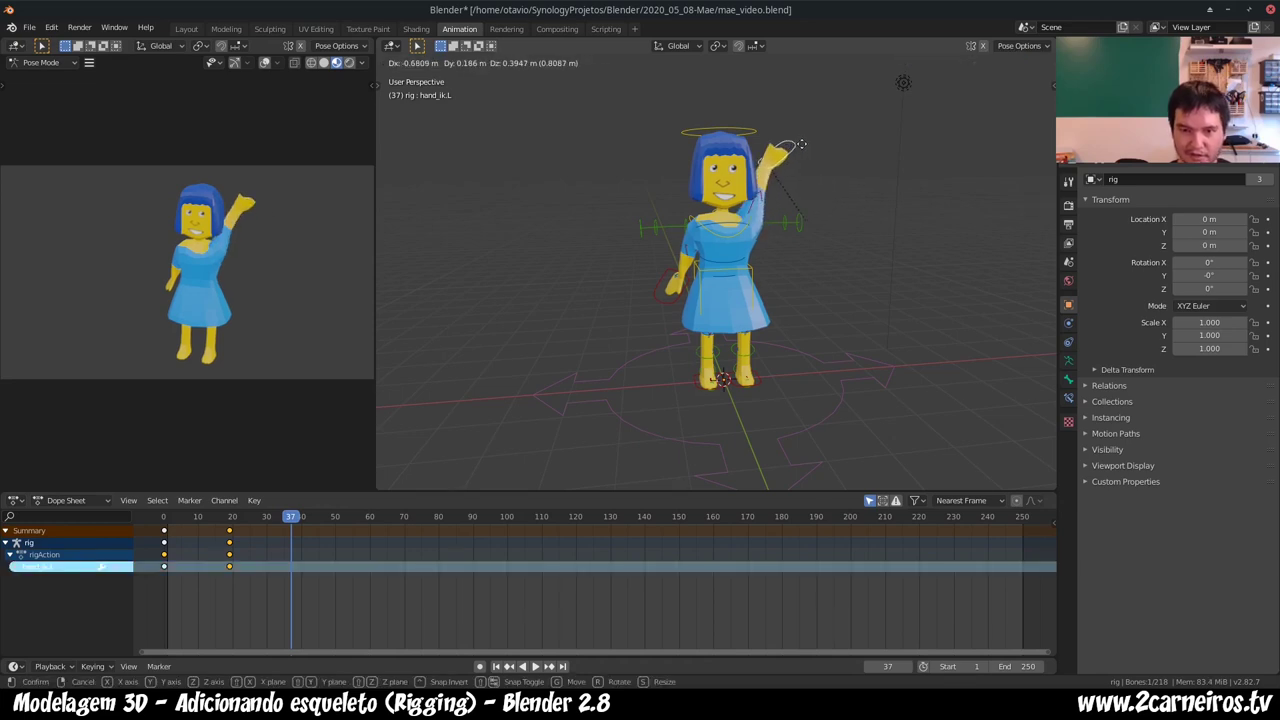
pyautogui.click(803, 150)
pyautogui.press('r')
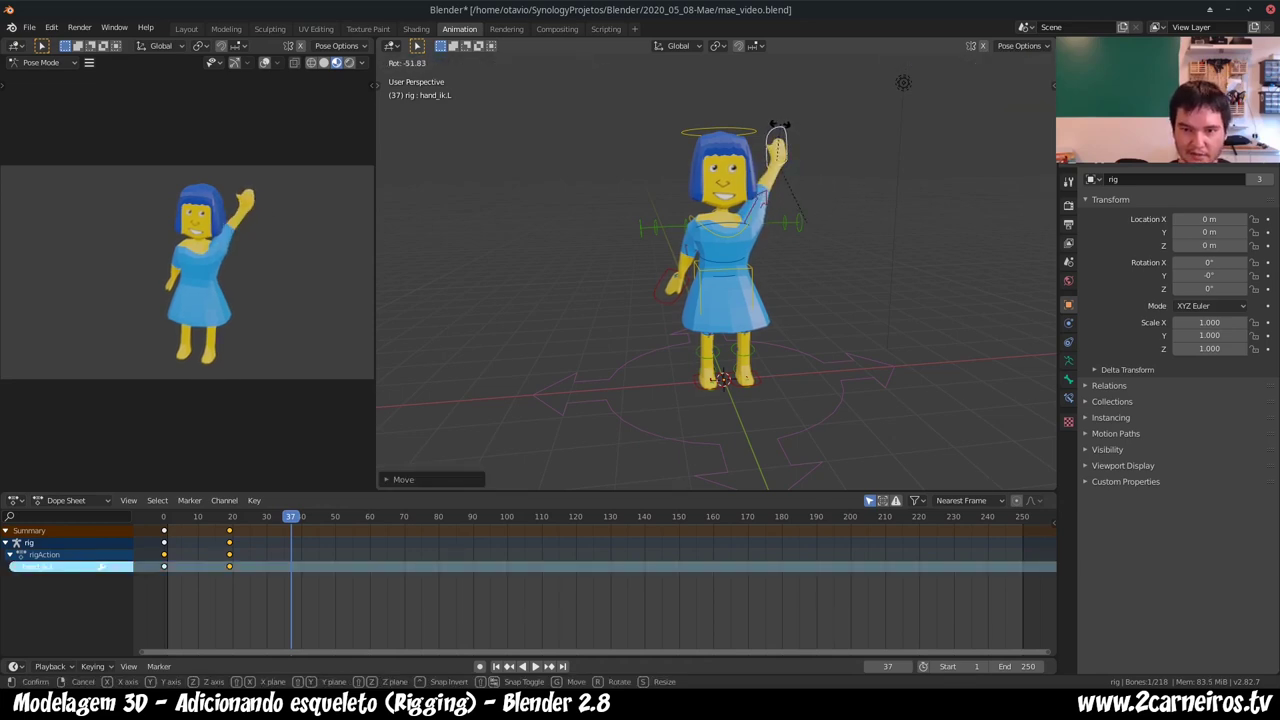
pyautogui.click(781, 138)
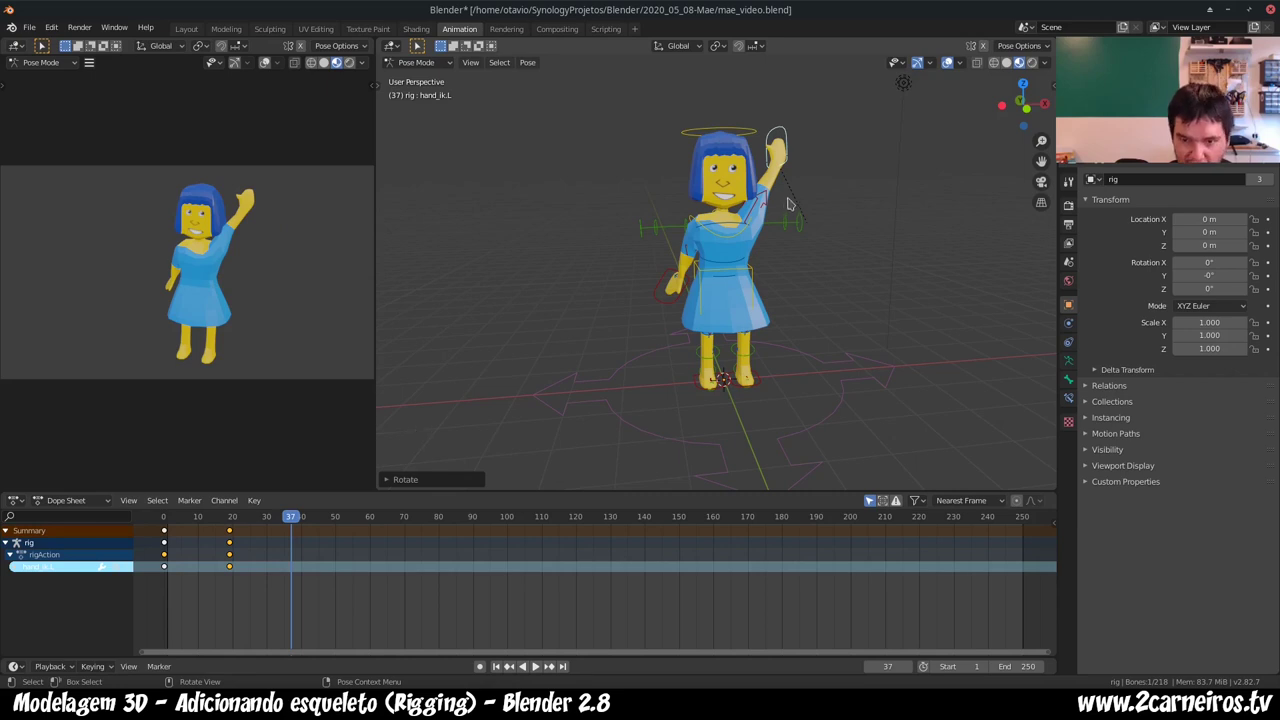
pyautogui.press('i')
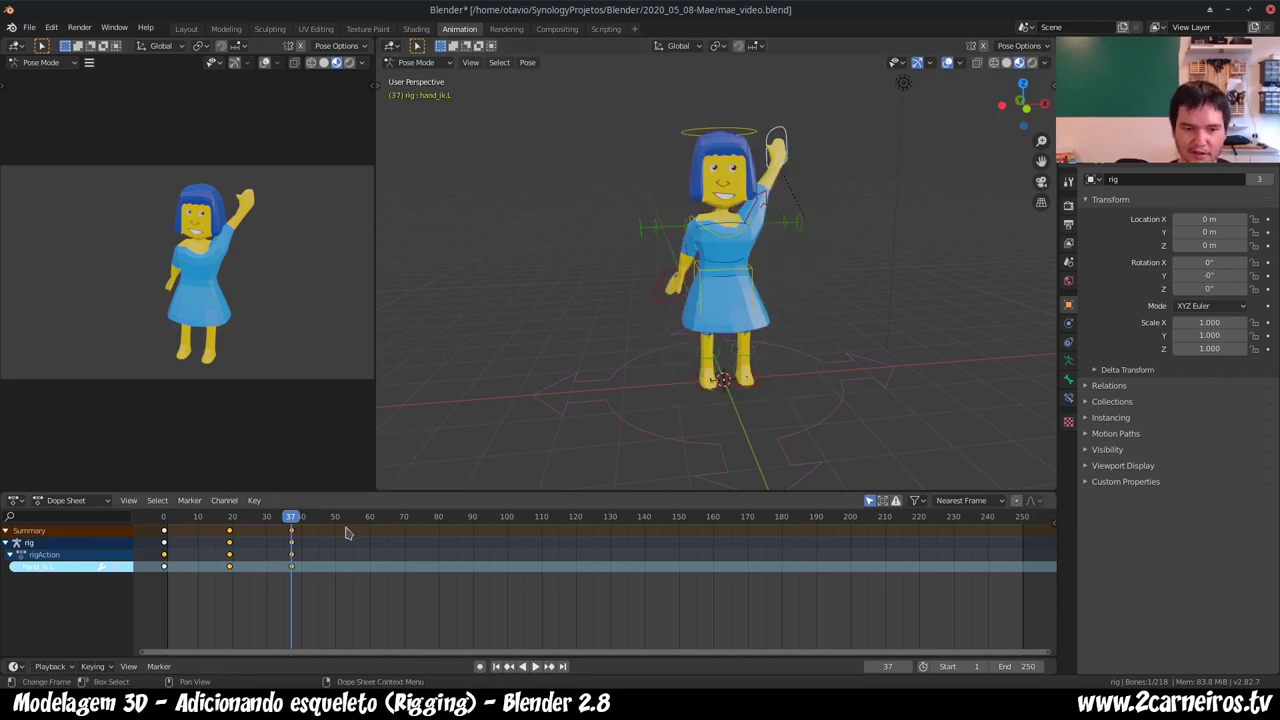
# - Play the wave back from the start, stop it, and select the frame-20 keys
pyautogui.hotkey('shift', 'Left')
pyautogui.press('space')
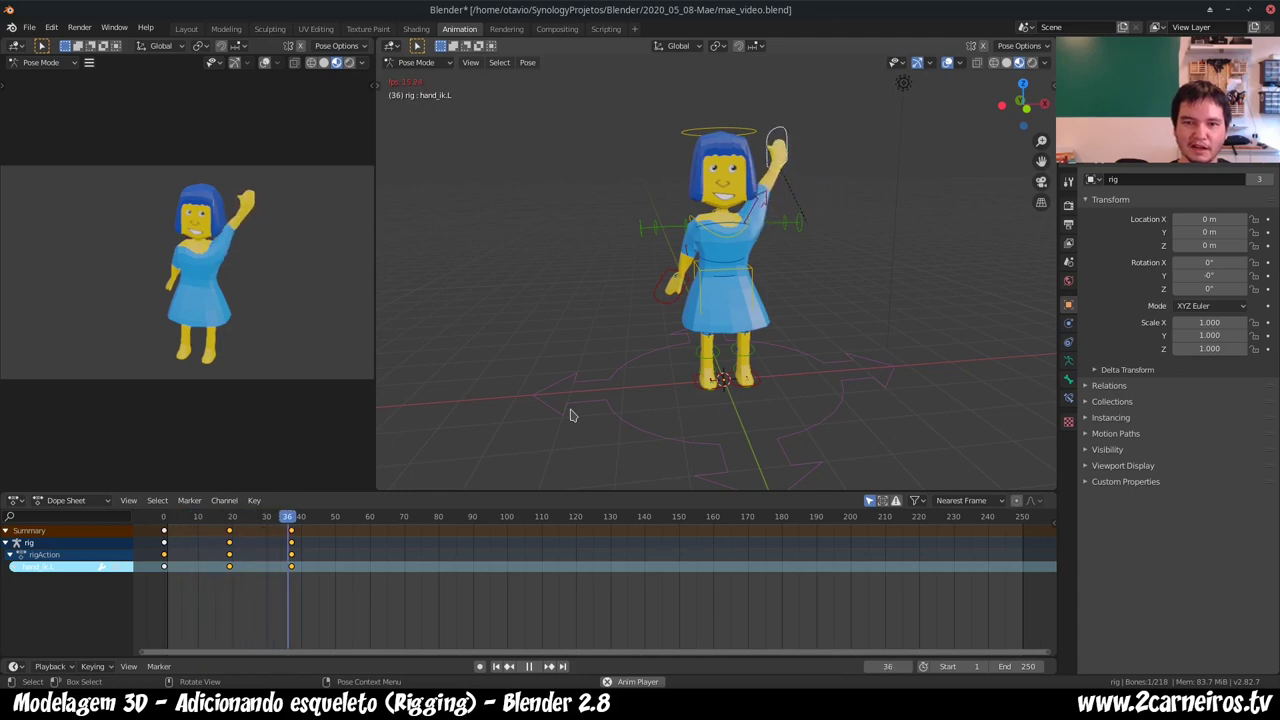
pyautogui.press('space')
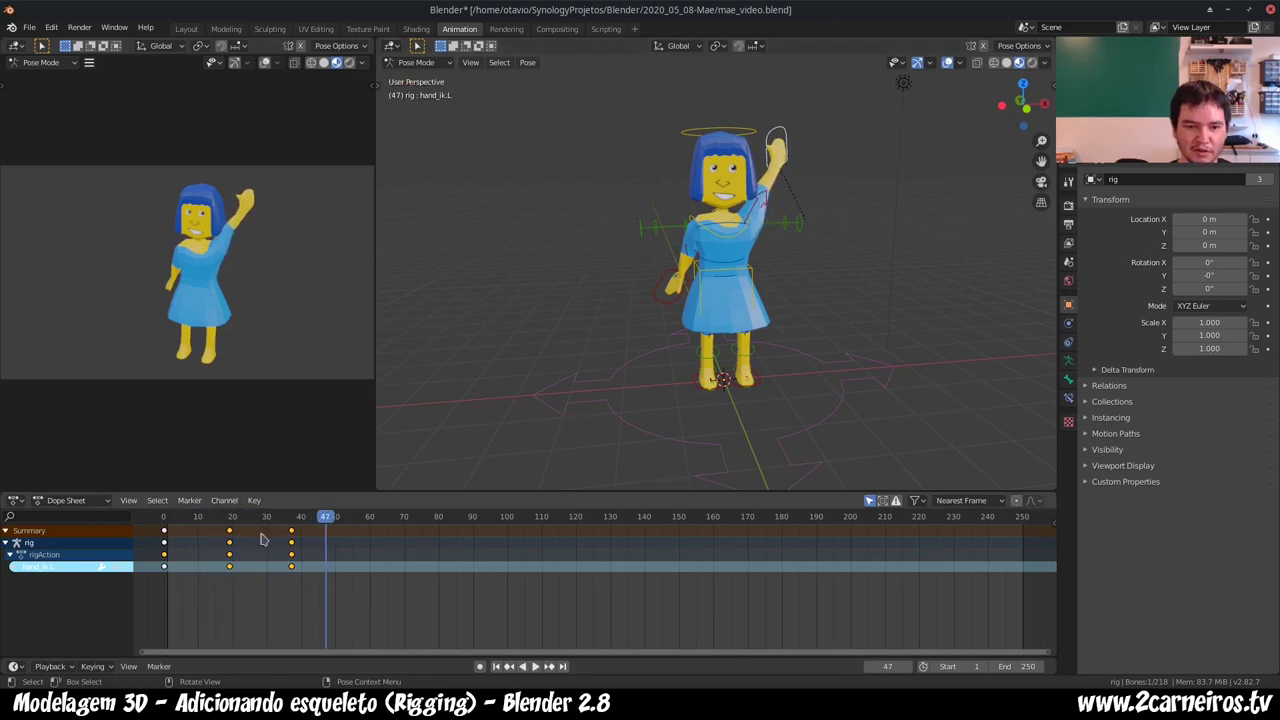
pyautogui.click(230, 564)
# - Duplicate the frame-20 keyframes to around frame 53
pyautogui.click(231, 575)
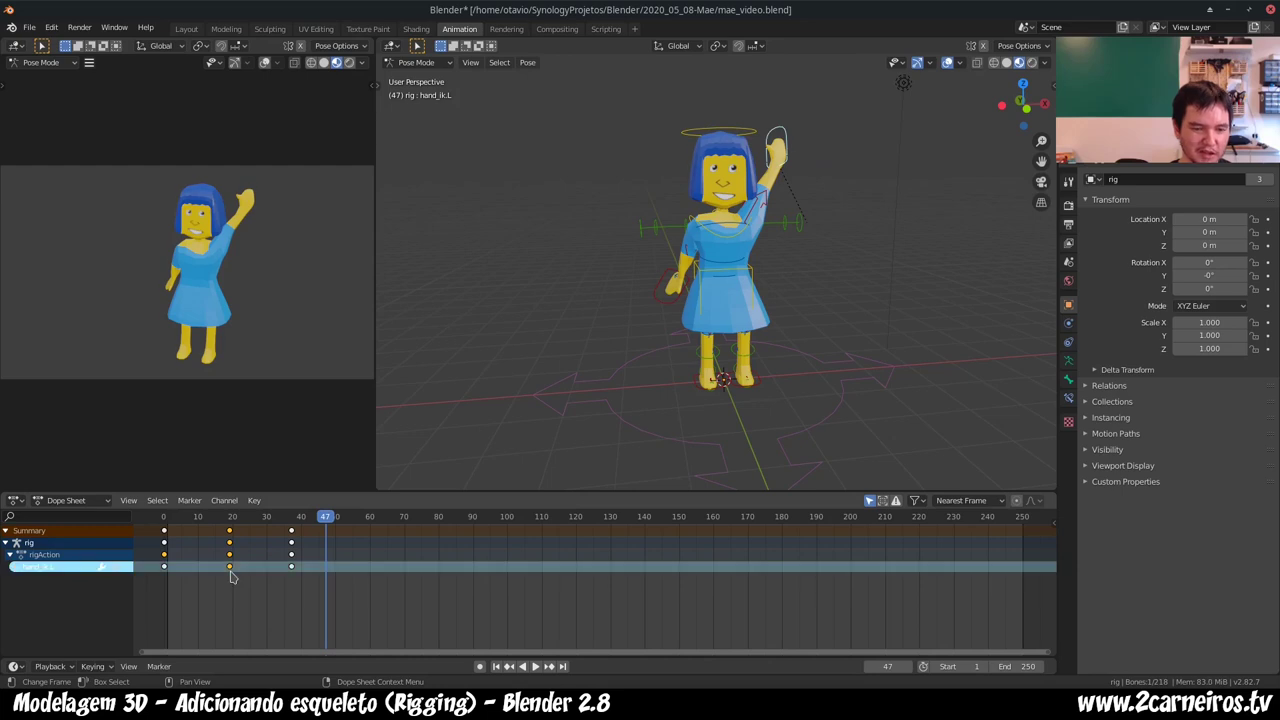
pyautogui.hotkey('shift', 'd')
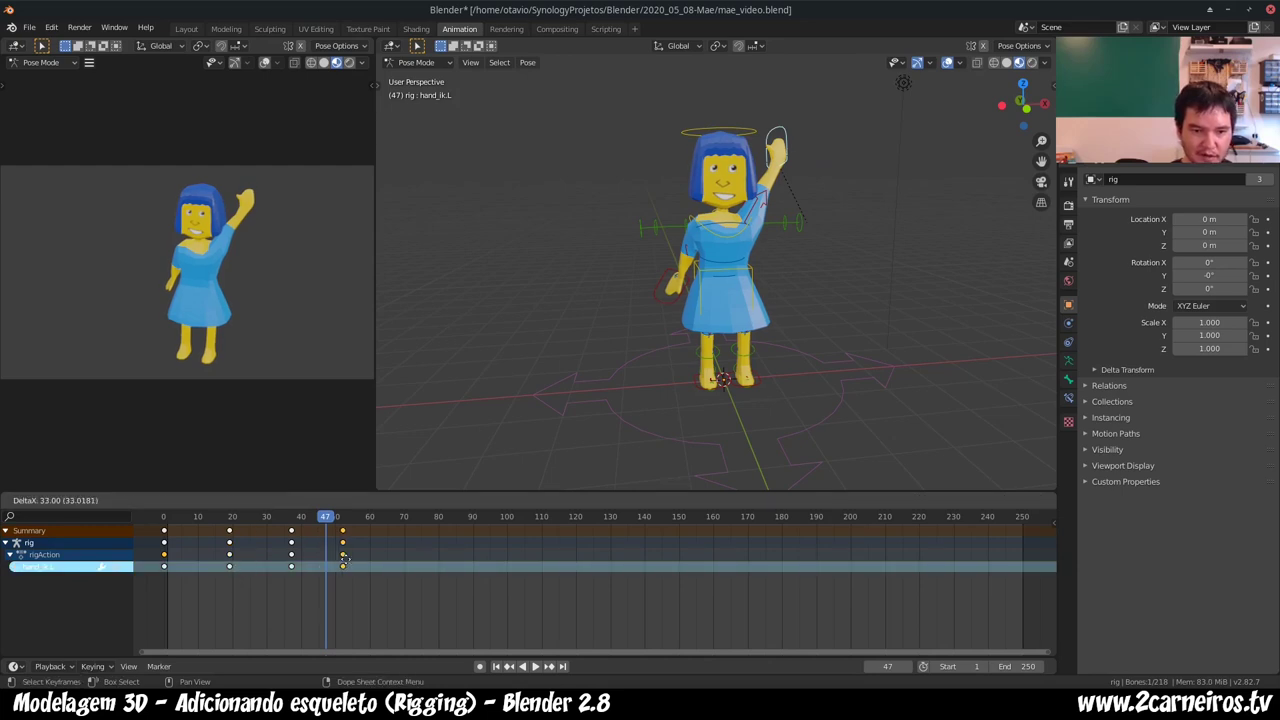
pyautogui.click(342, 563)
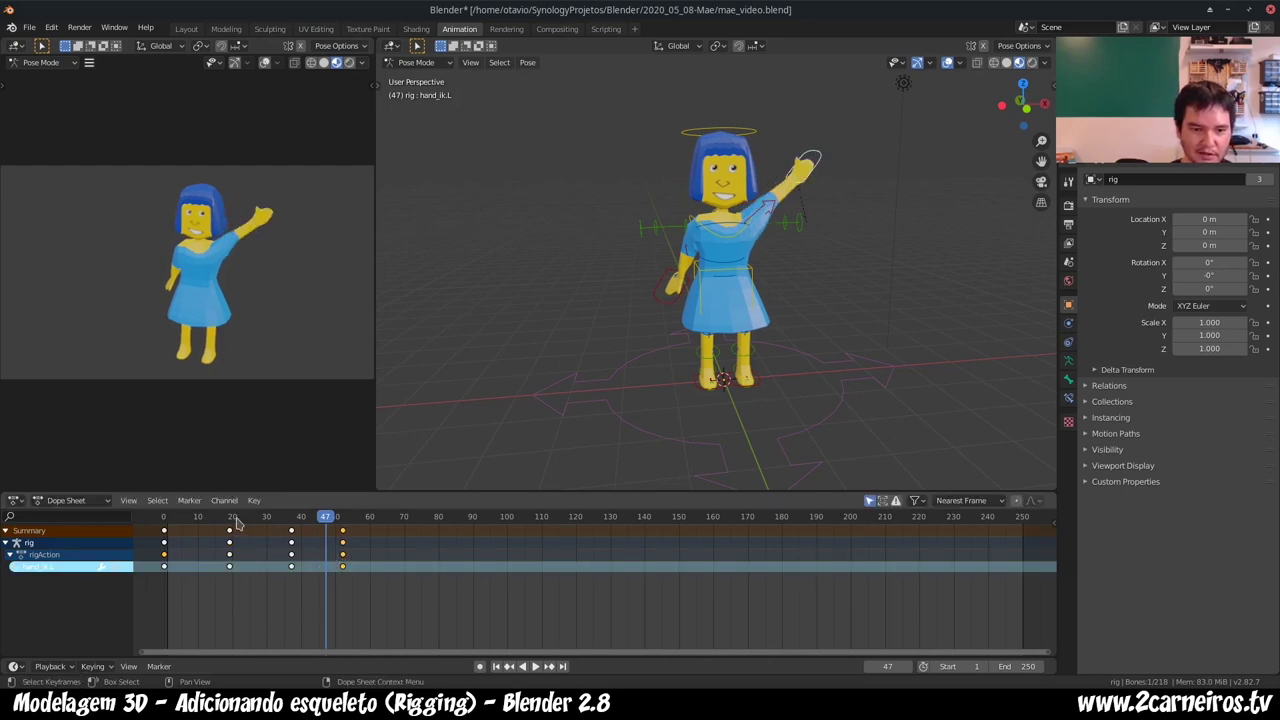
# - Duplicate the frame-0 keyframes to around frame 65
pyautogui.click(166, 540)
pyautogui.click(166, 567)
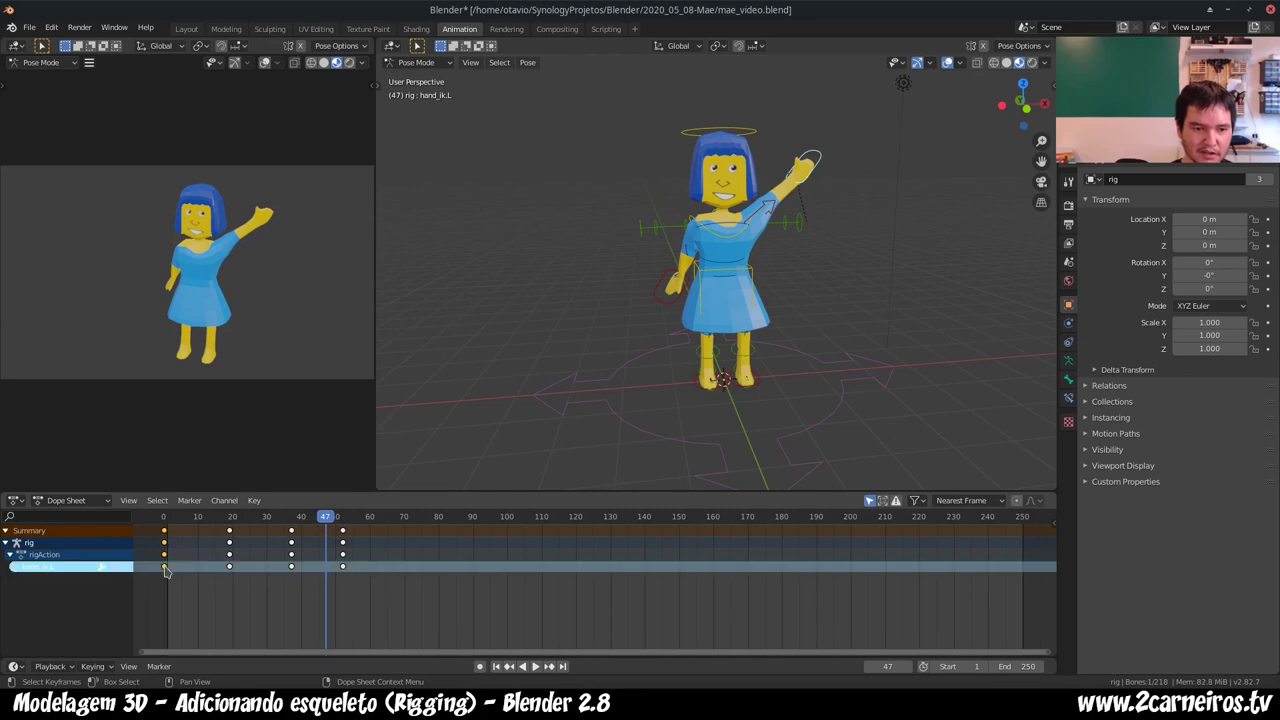
pyautogui.hotkey('shift', 'd')
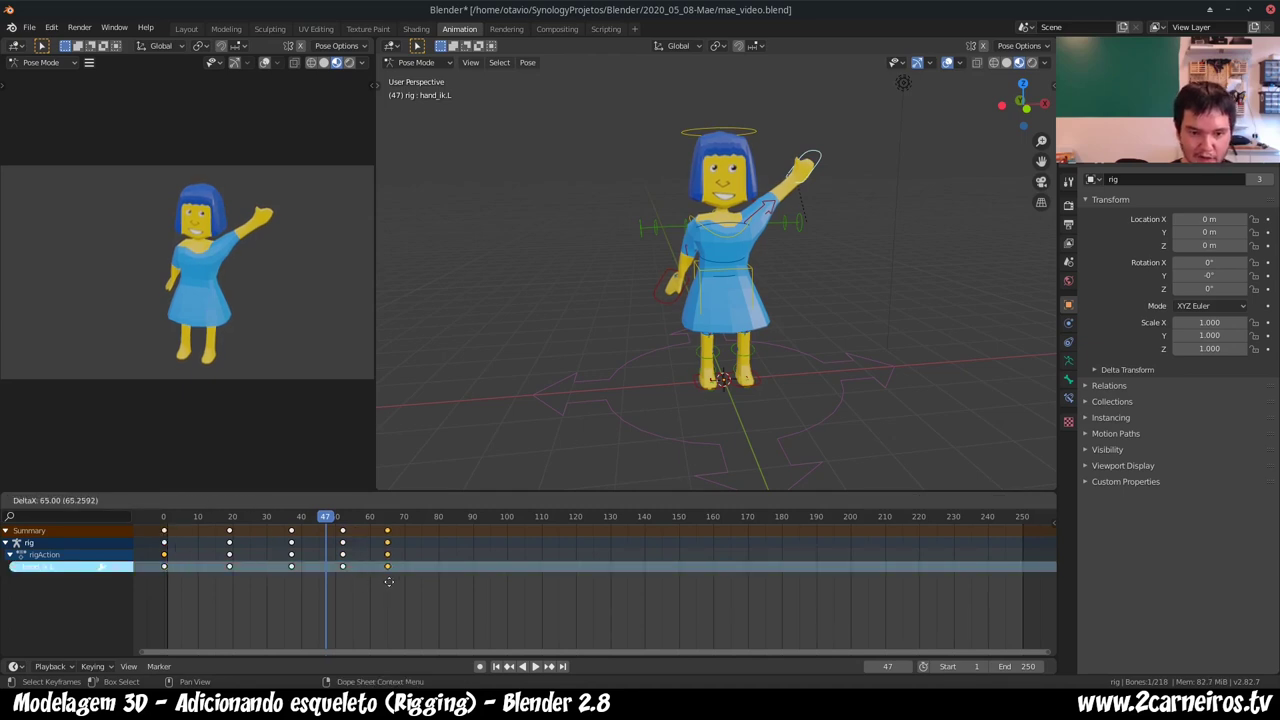
pyautogui.click(391, 583)
# - Play the wave from the first frame, stop and resume it, then scrub to about frame 100
pyautogui.hotkey('shift', 'Left')
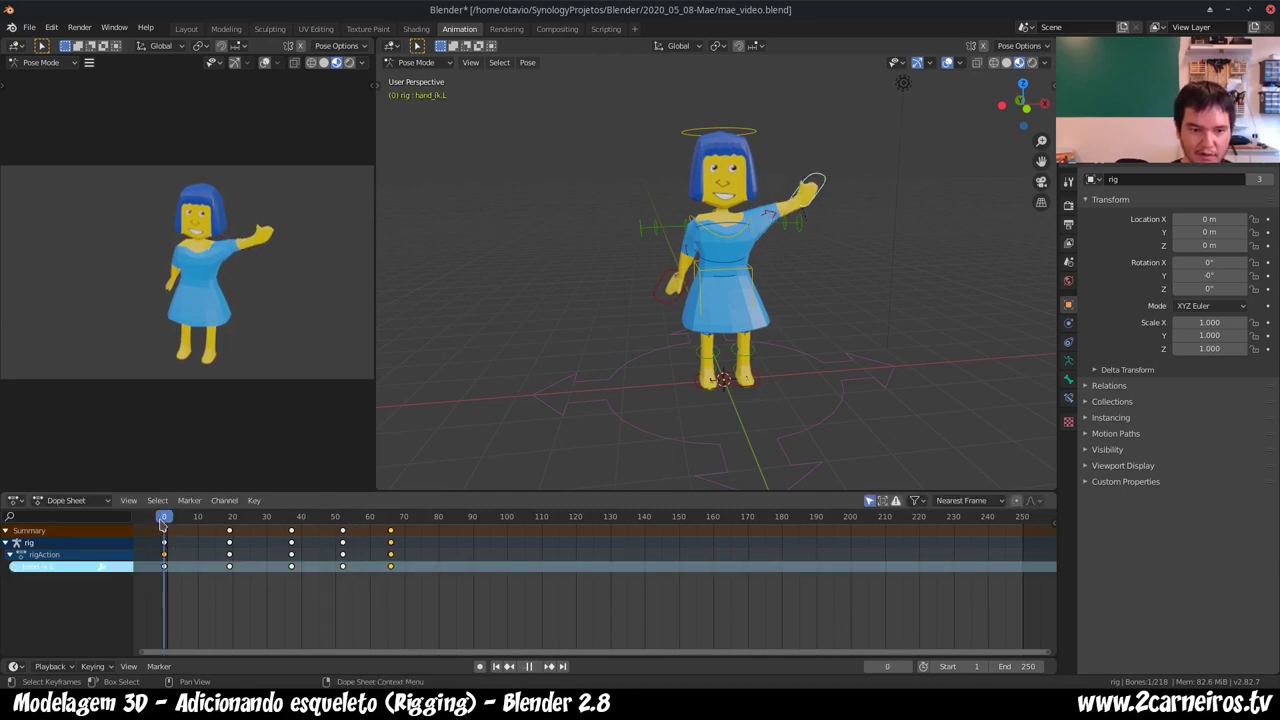
pyautogui.press('space')
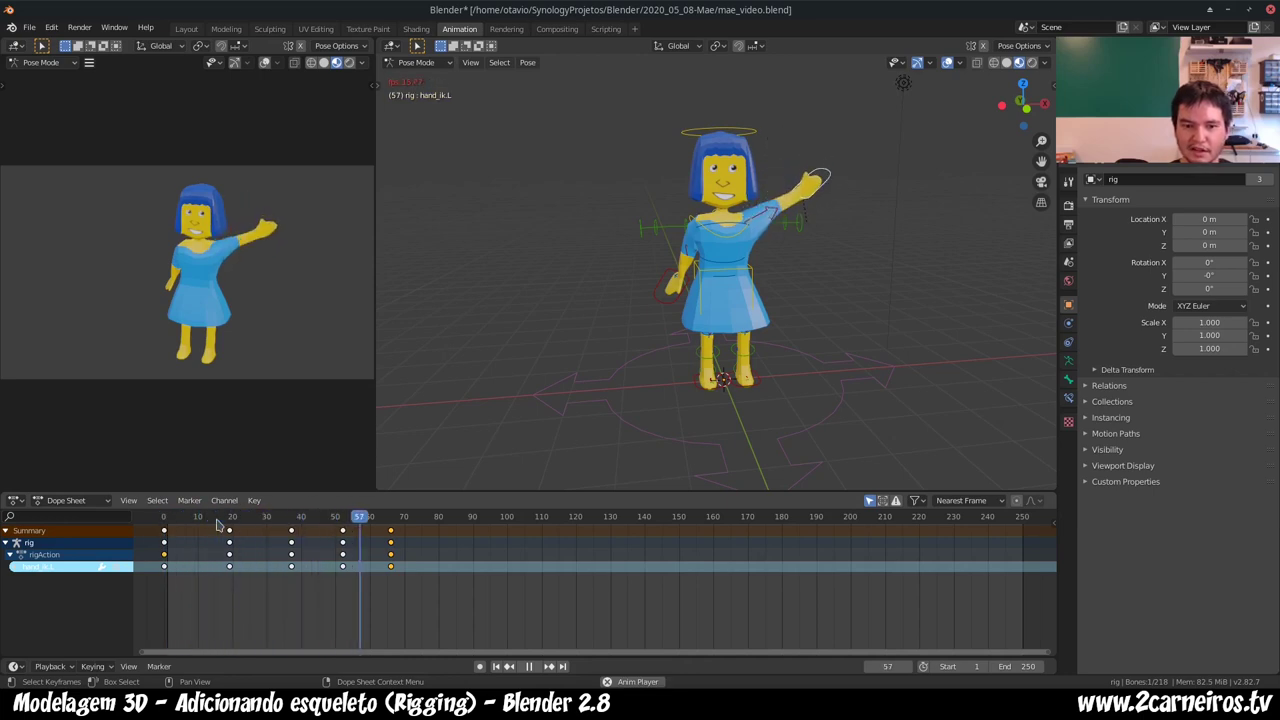
pyautogui.press('space')
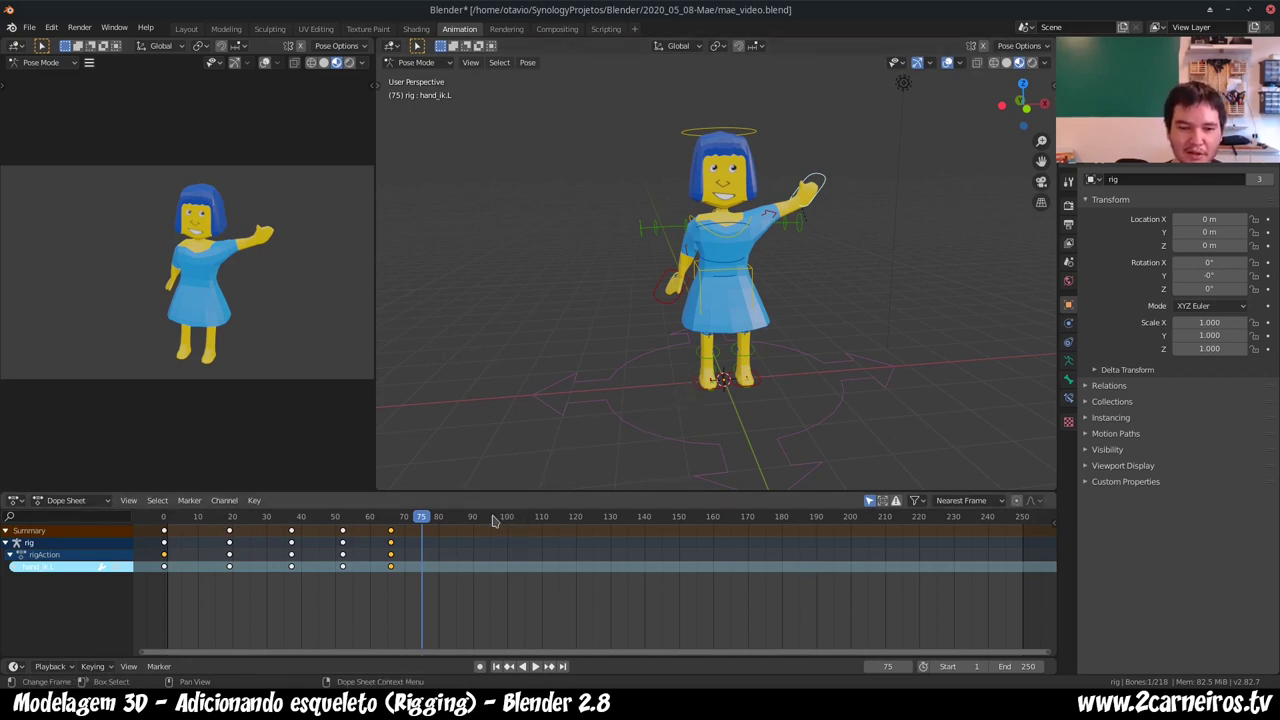
pyautogui.press('space')
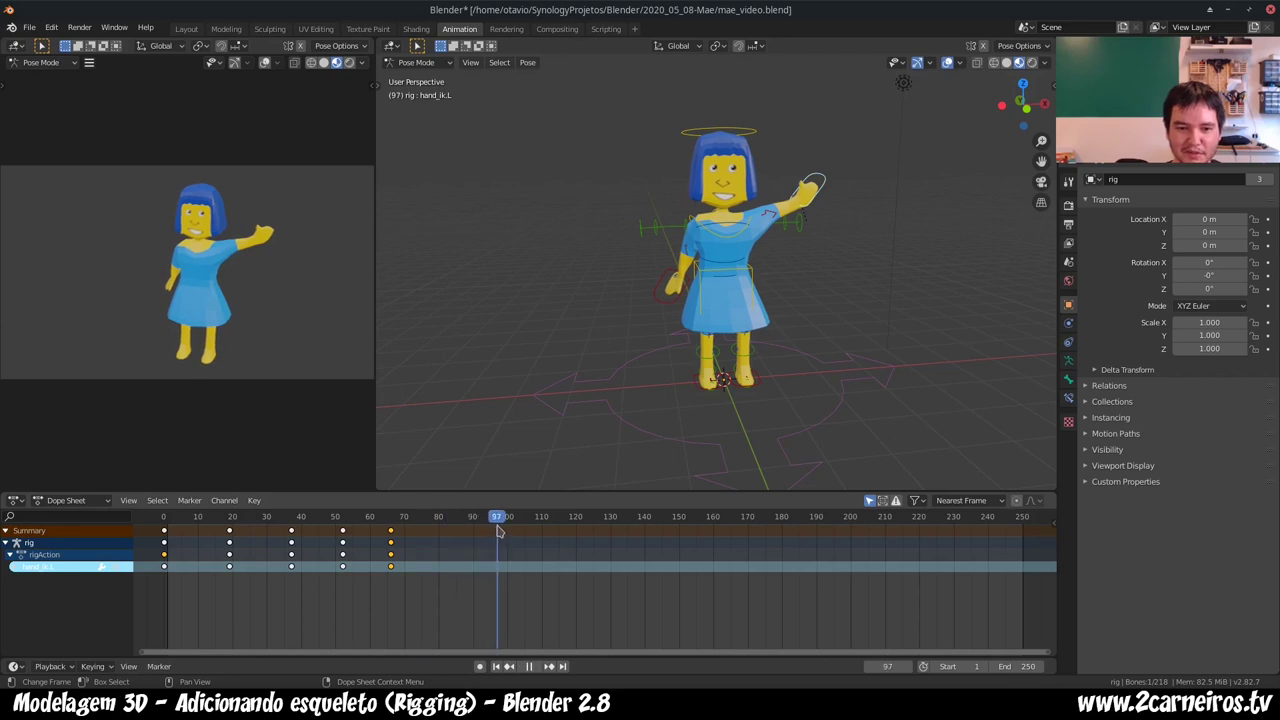
pyautogui.moveTo(498, 531); pyautogui.dragTo(505, 529)
# - At frame 100, lower and rotate hand_ik.L beside her hip and key its LocRot
pyautogui.press('space')
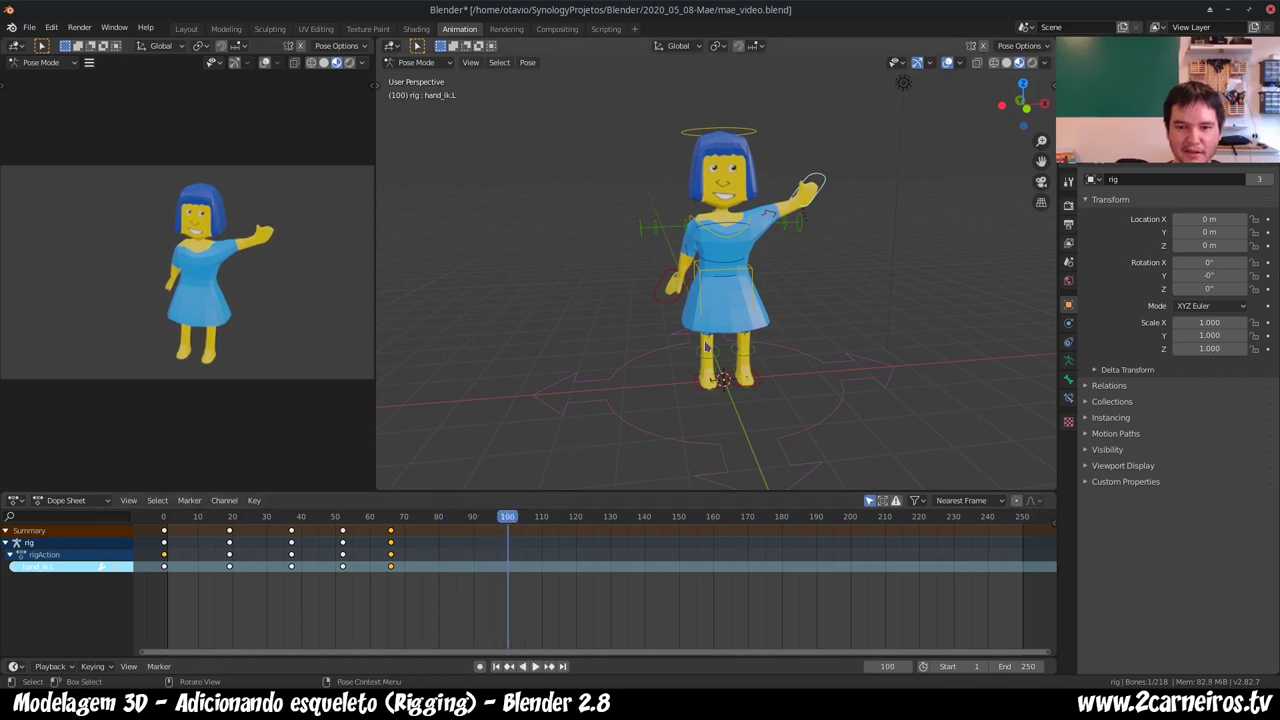
pyautogui.press('g')
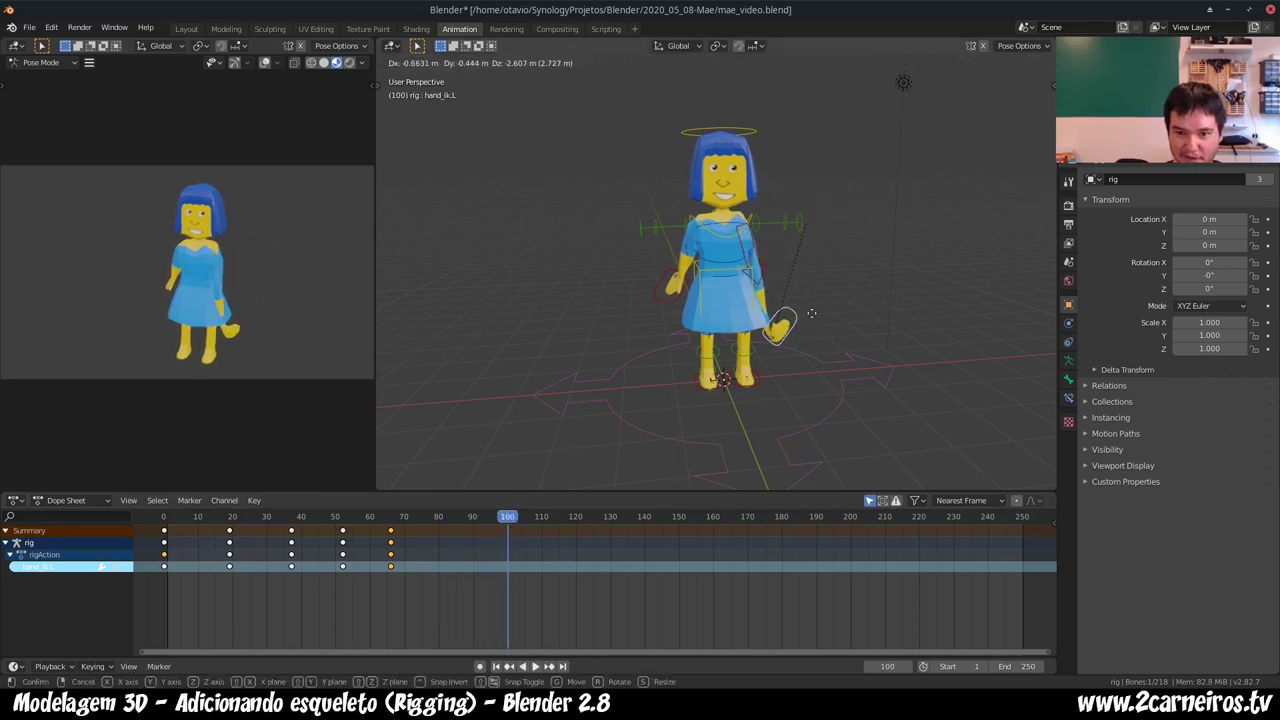
pyautogui.click(806, 279)
pyautogui.press('r')
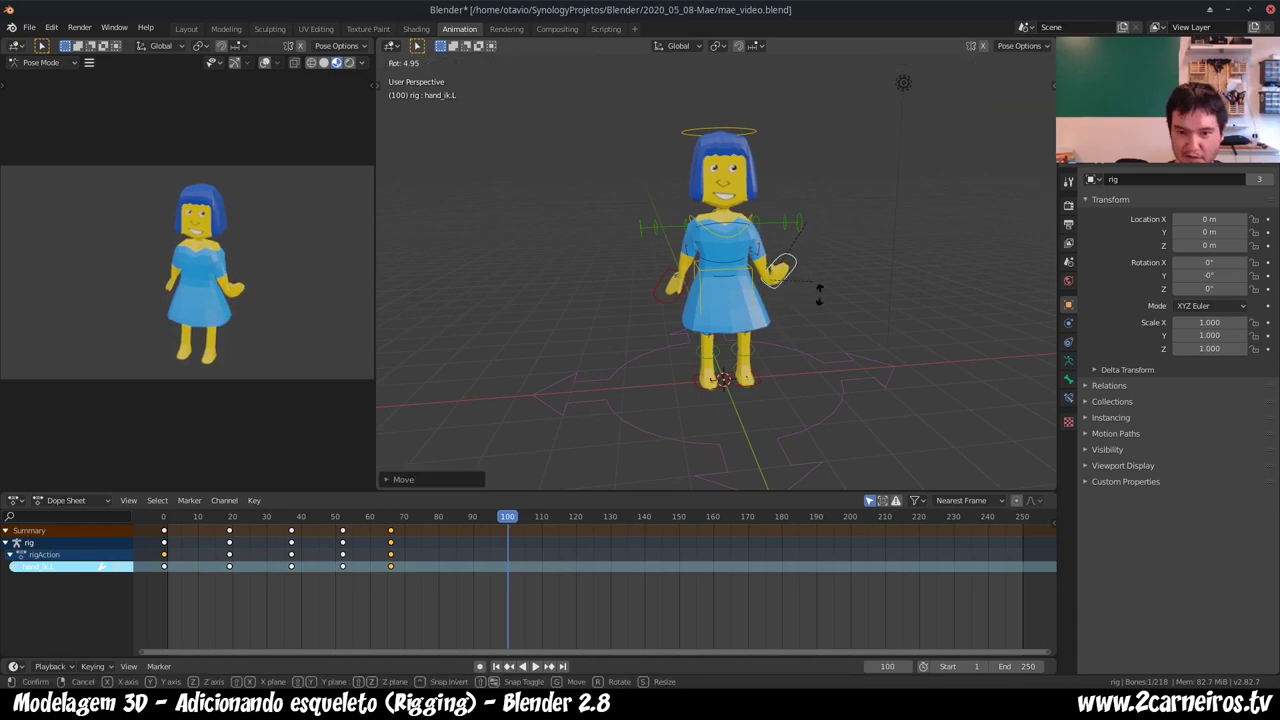
pyautogui.click(750, 336)
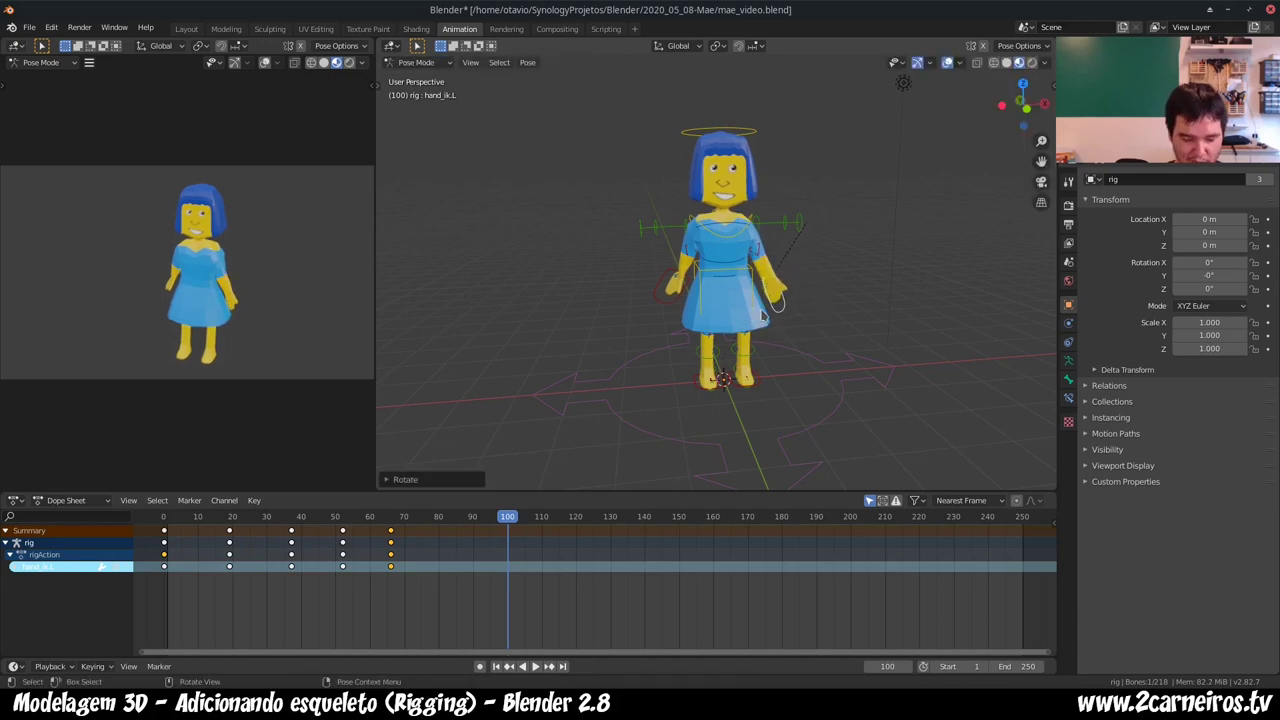
pyautogui.press('g')
pyautogui.click(762, 298)
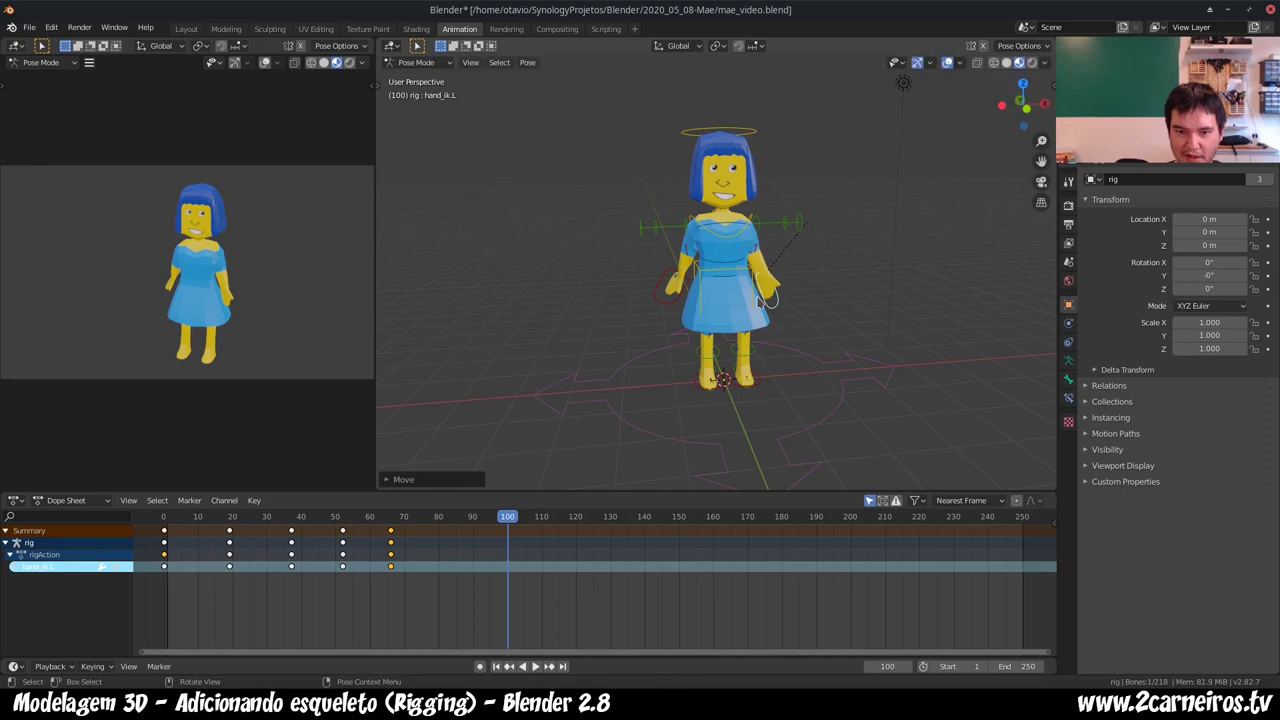
pyautogui.press('i')
pyautogui.click(660, 365)
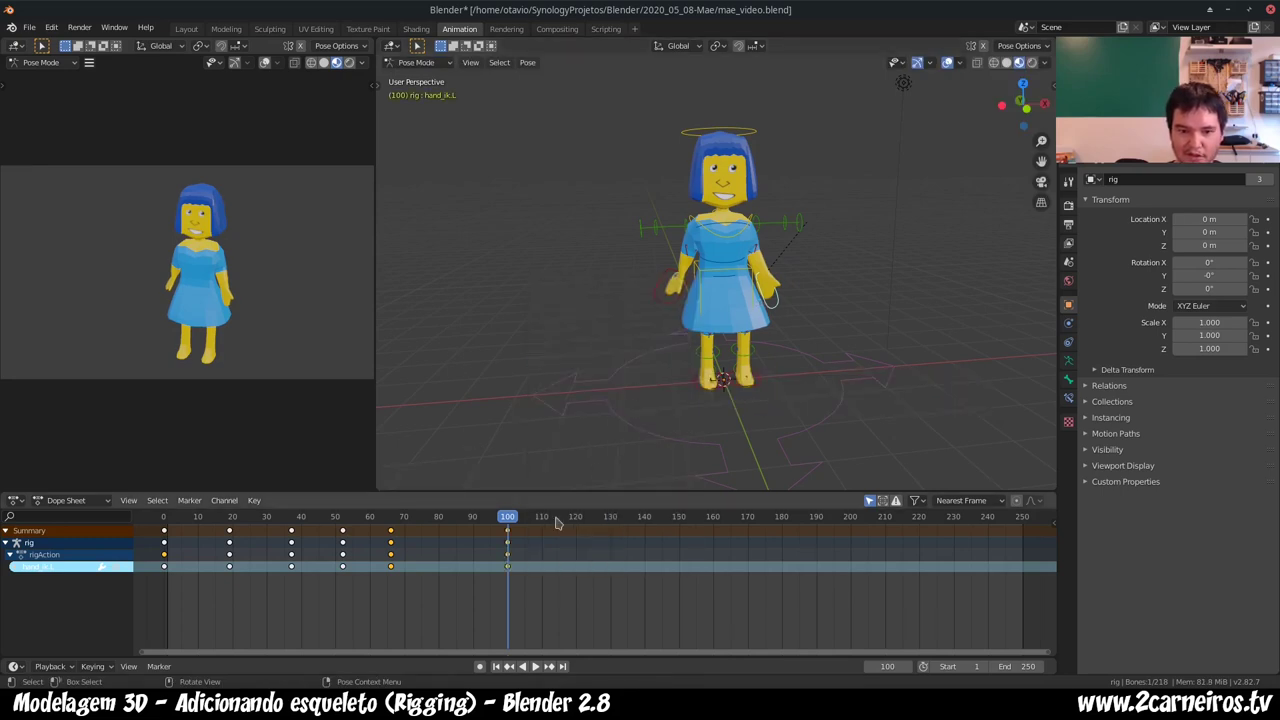
pyautogui.click(698, 274)
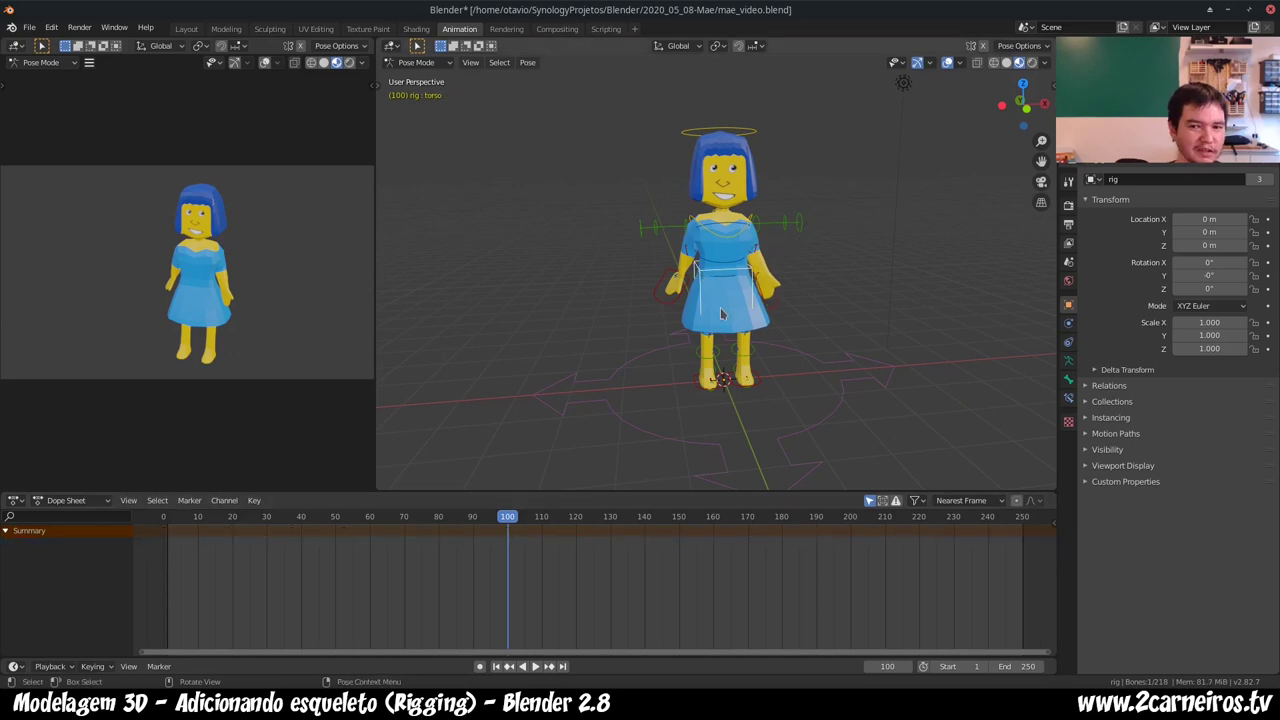
# - Key torso LocRot at frame 100, then lower it into a crouch and key LocRot at frame 125
pyautogui.press('i')
pyautogui.click(720, 313)
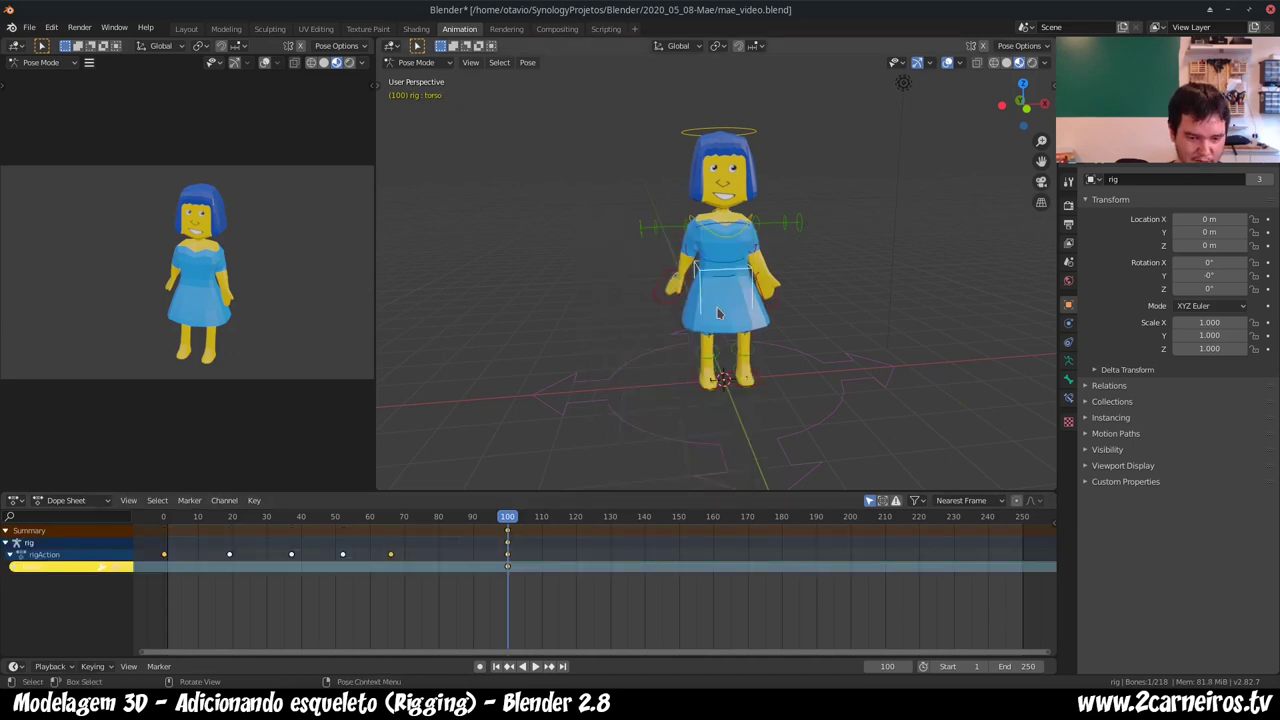
pyautogui.click(579, 517)
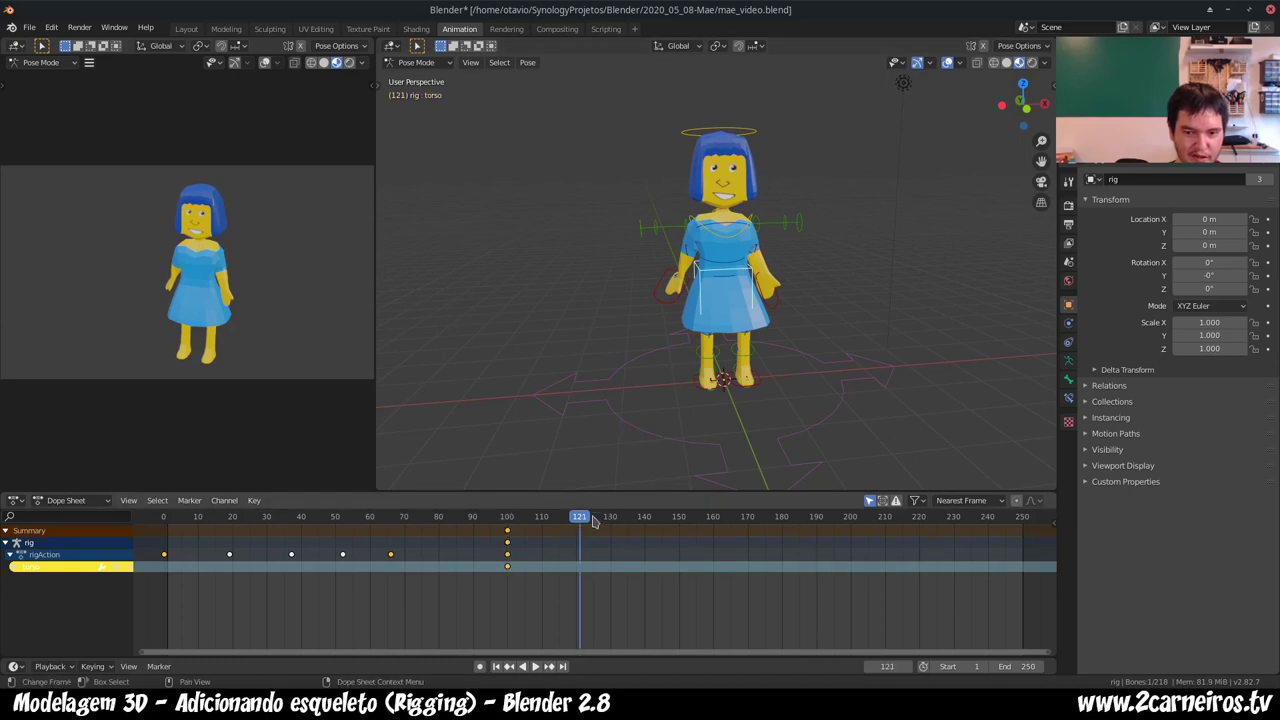
pyautogui.click(593, 519)
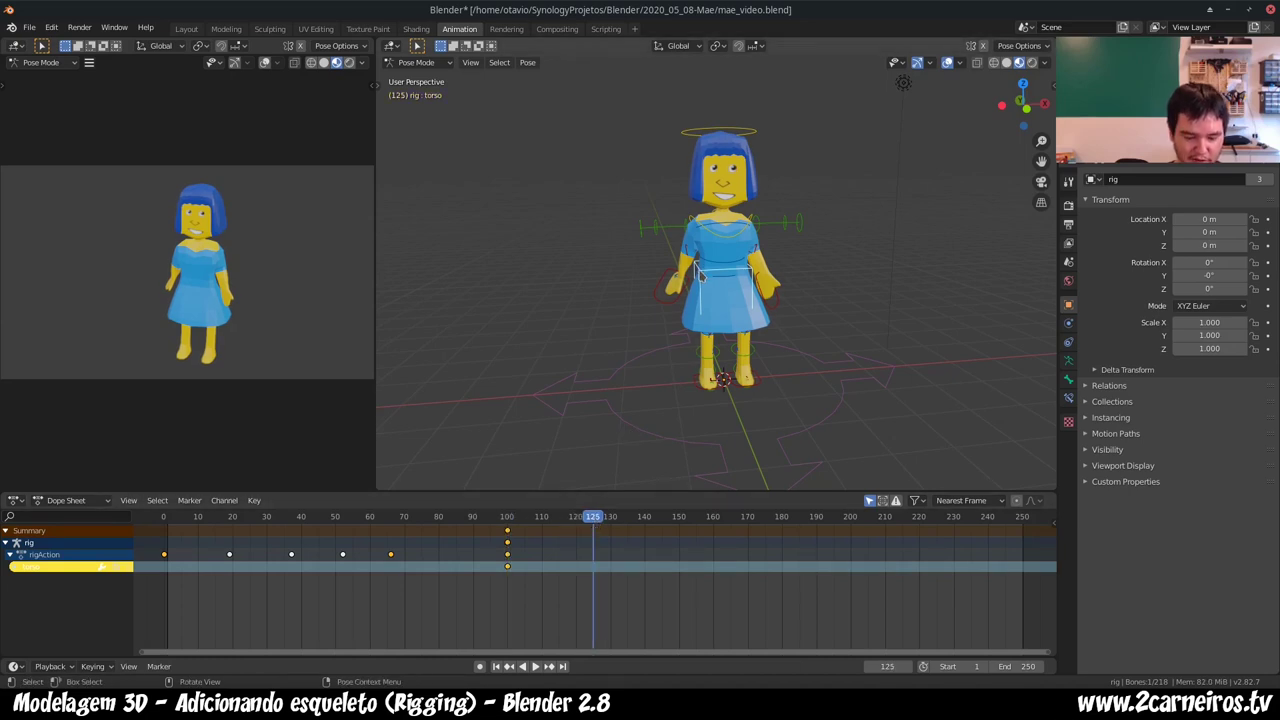
pyautogui.press('g')
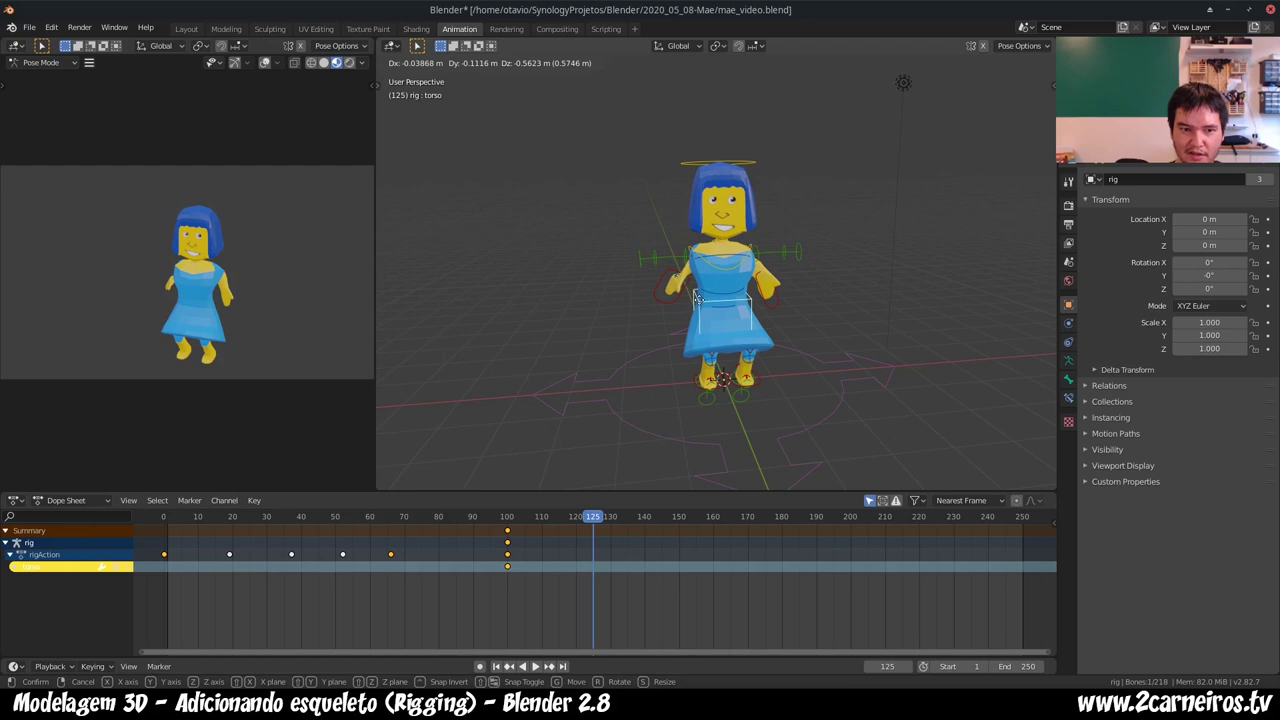
pyautogui.click(699, 303)
pyautogui.moveTo(860, 345)
pyautogui.mouseDown(button='middle')
pyautogui.moveTo(731, 347)
pyautogui.moveTo(701, 313)
pyautogui.moveTo(709, 331)
pyautogui.moveTo(771, 331)
pyautogui.moveTo(677, 318)
pyautogui.moveTo(871, 334)
pyautogui.mouseUp(button='middle')
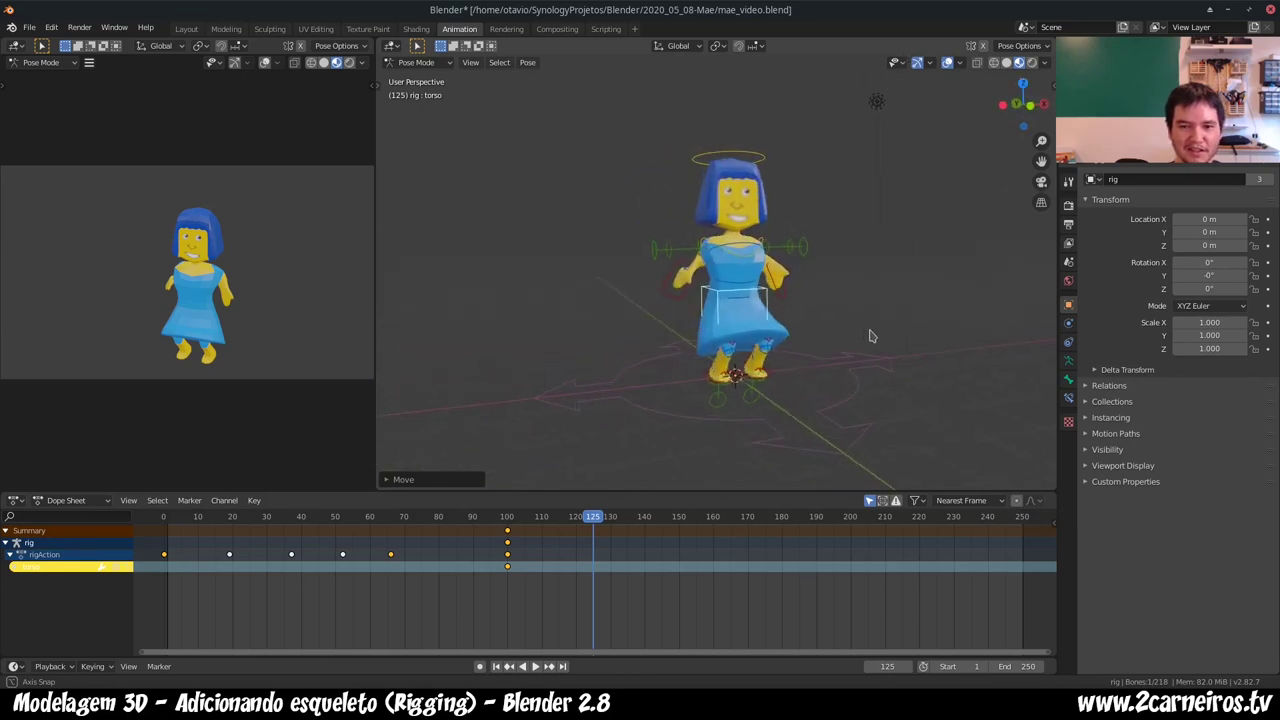
pyautogui.press('i')
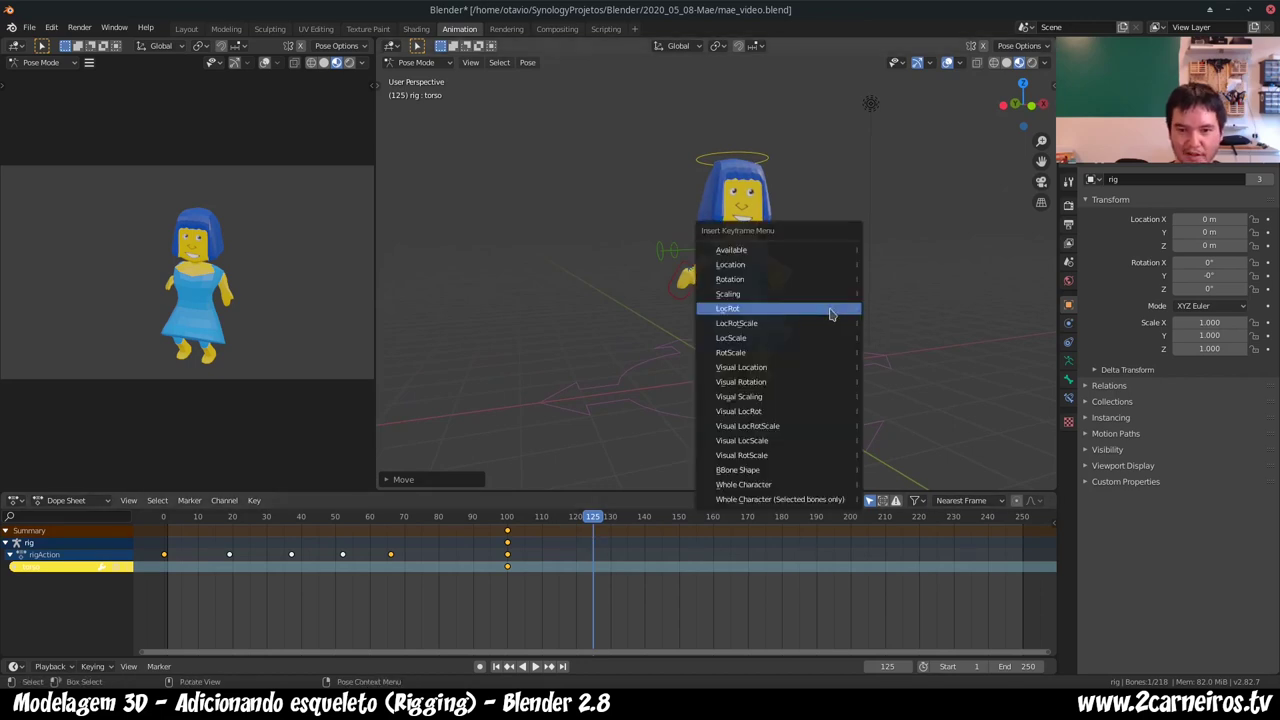
pyautogui.click(830, 314)
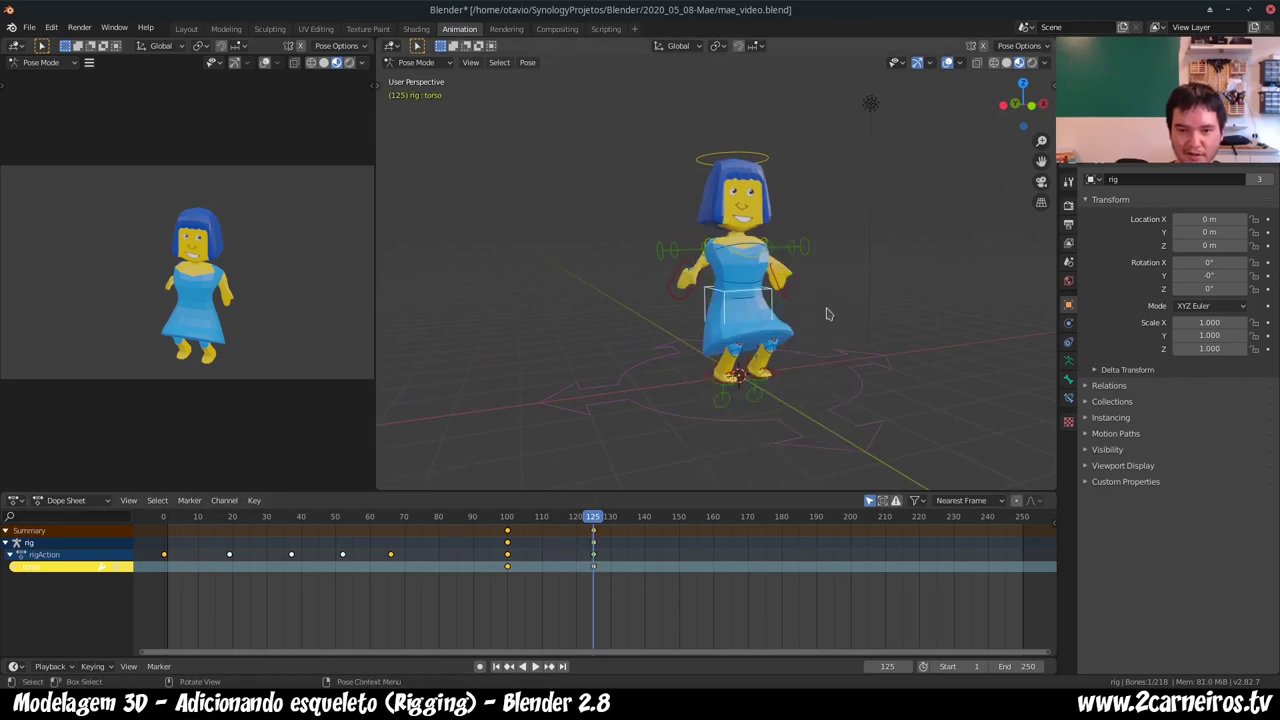
pyautogui.click(680, 296)
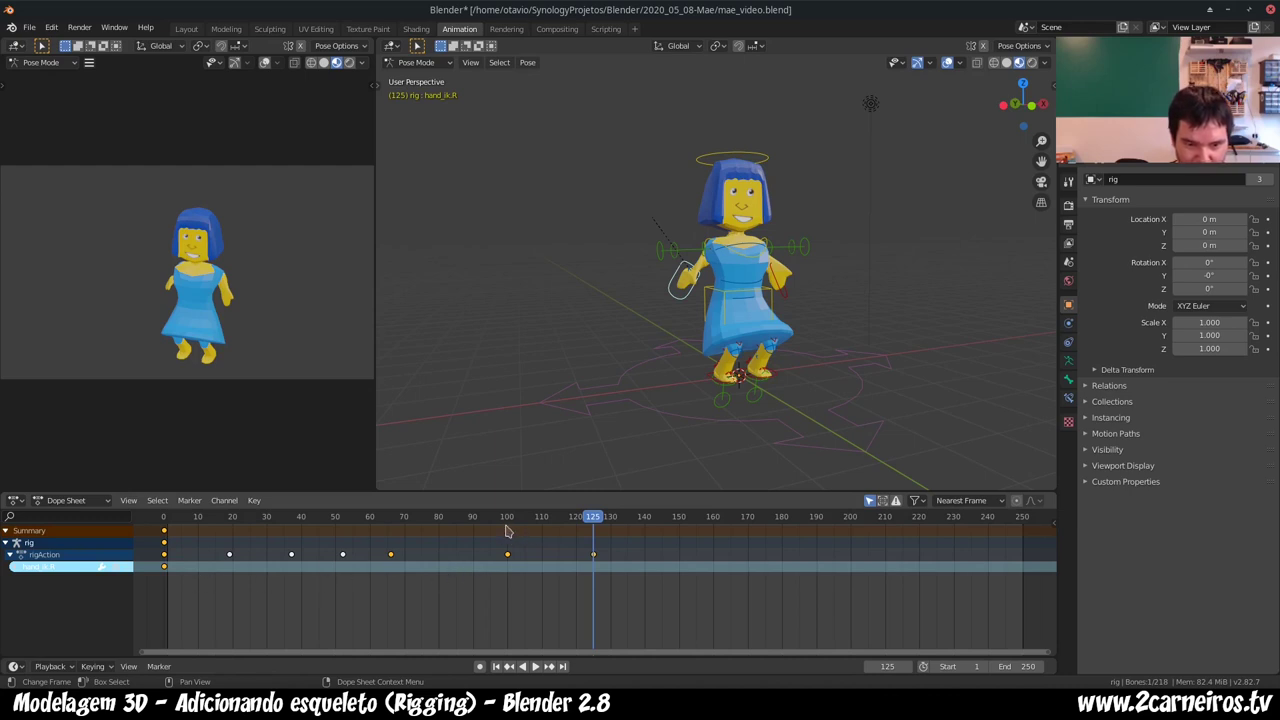
# - Keyframe hand_ik.R's location and rotation at frame 100
pyautogui.press('Return')
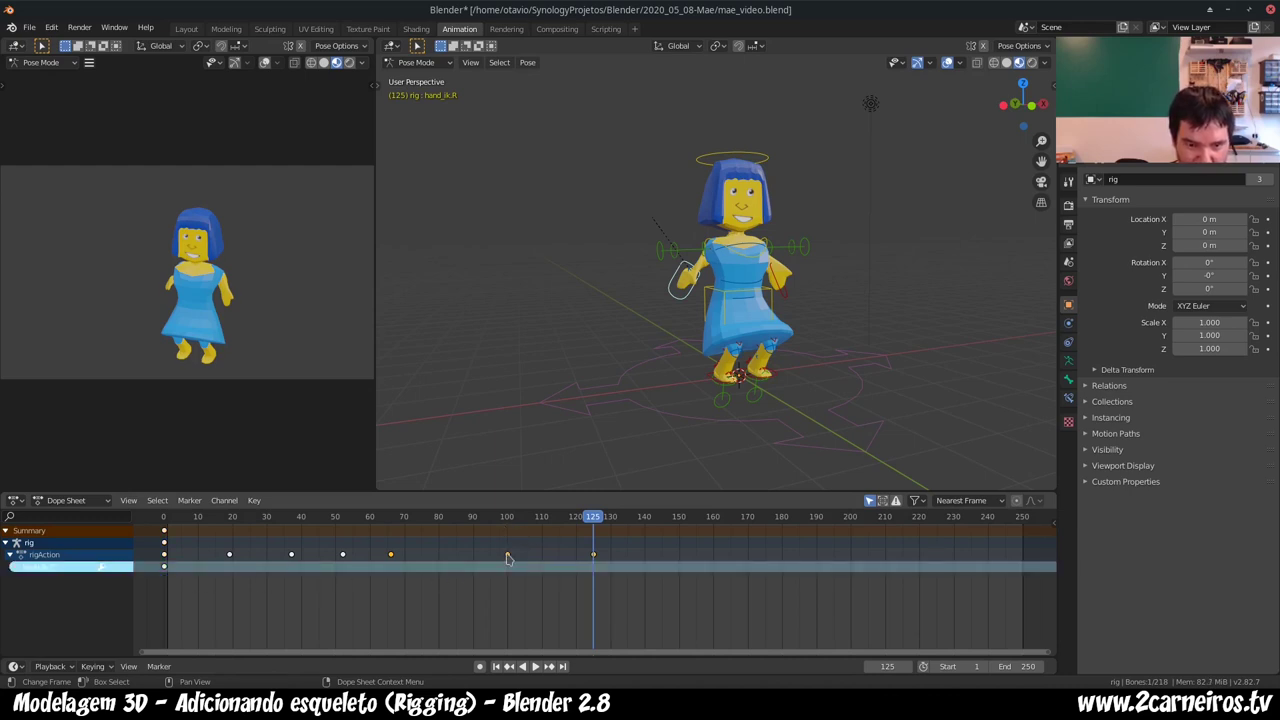
pyautogui.click(510, 522)
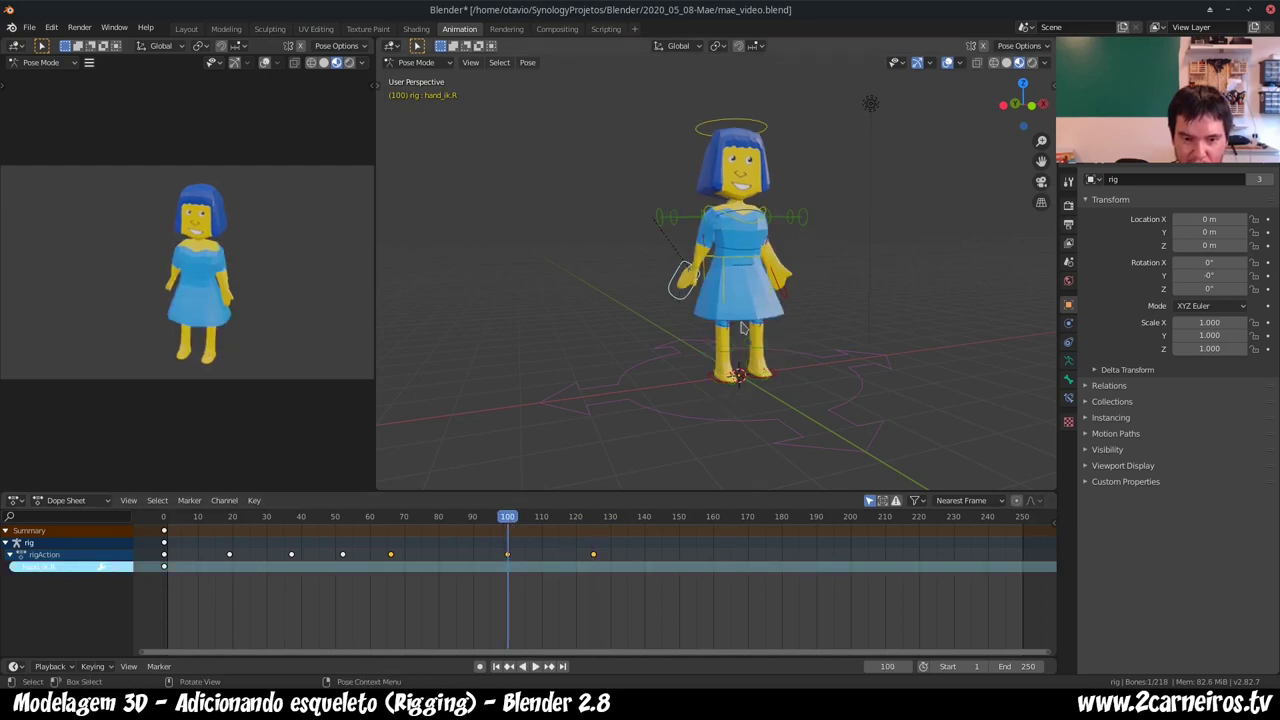
pyautogui.press('i')
pyautogui.click(697, 356)
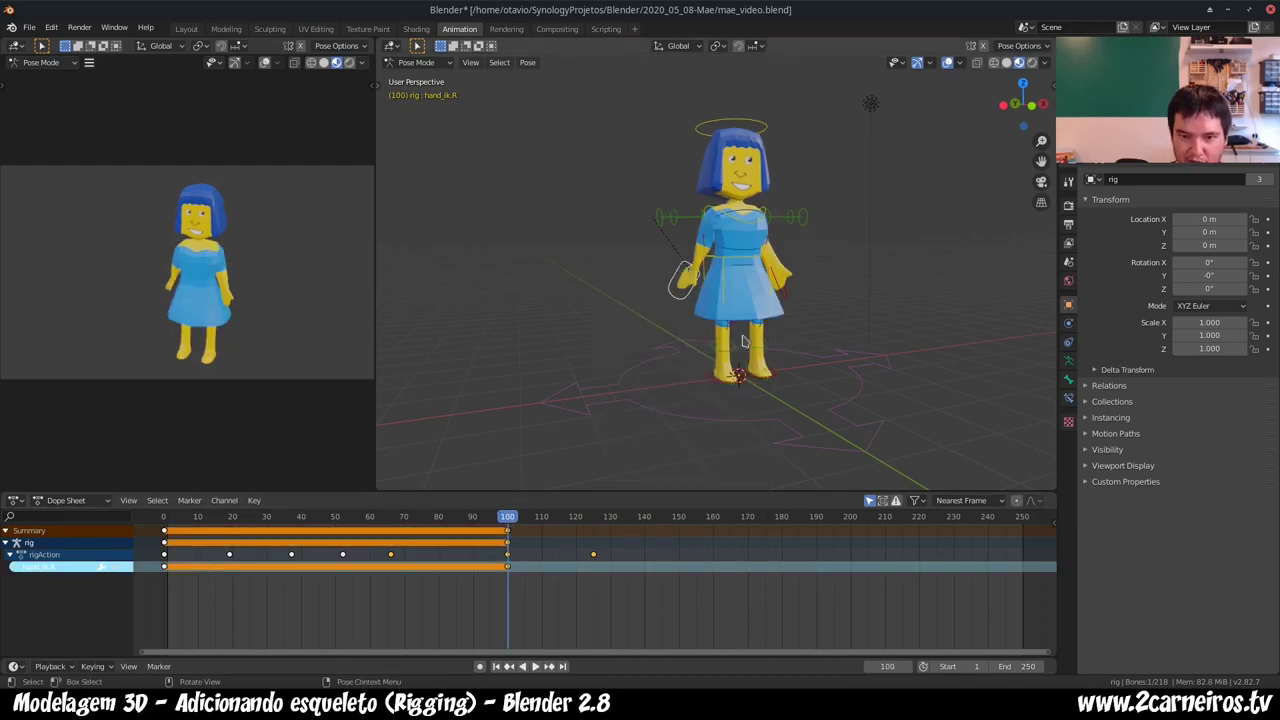
pyautogui.click(789, 294)
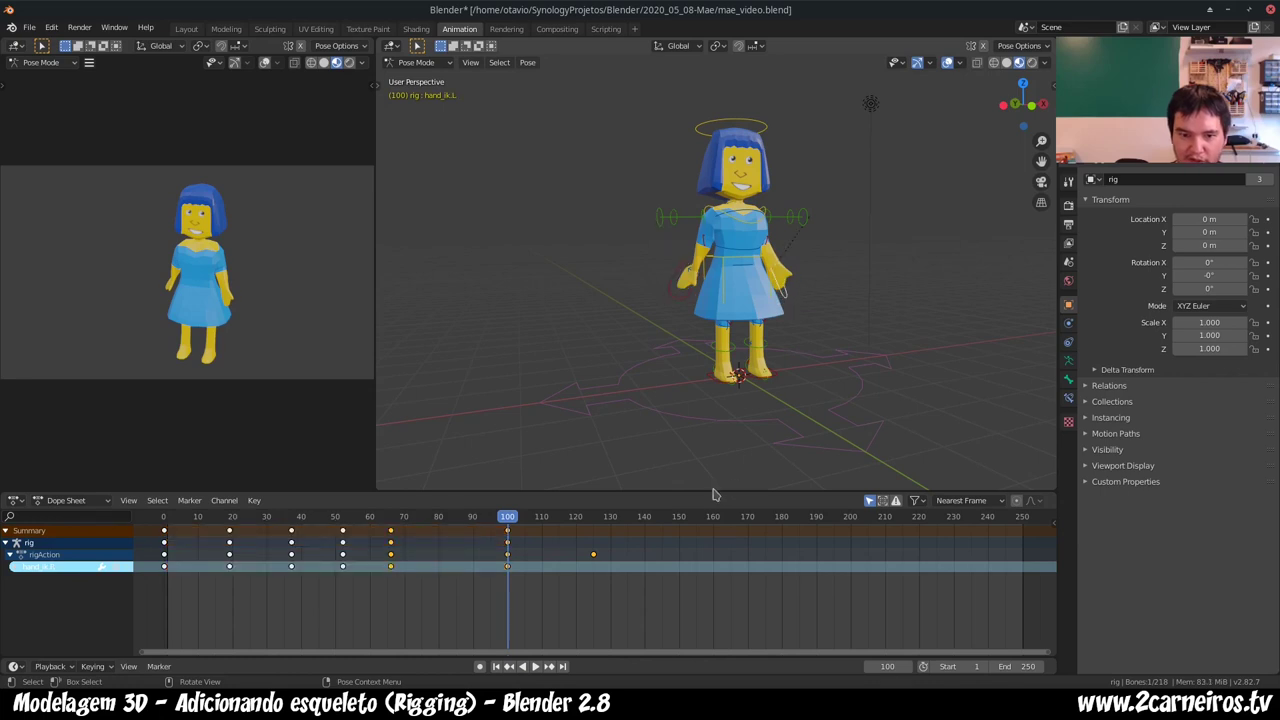
# - Preview the animation and stop the playhead at frame 125
pyautogui.click(593, 518)
pyautogui.press('space')
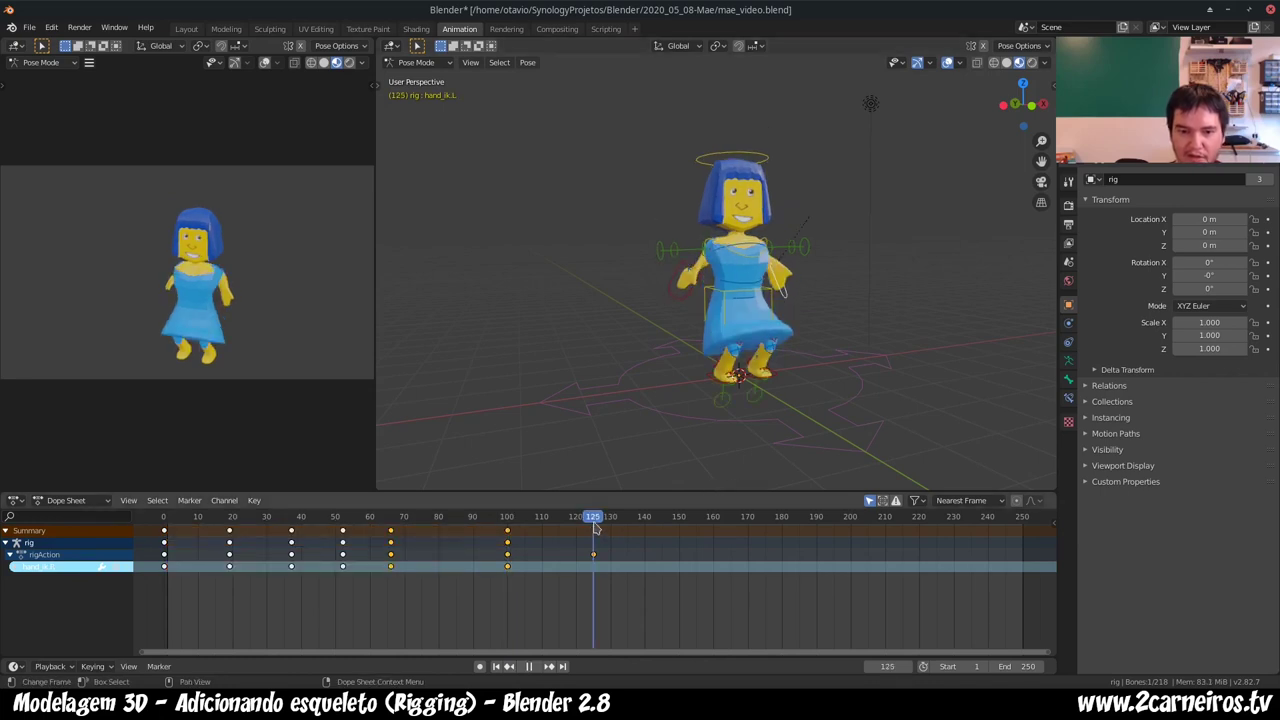
pyautogui.moveTo(593, 529)
pyautogui.mouseDown()
pyautogui.moveTo(568, 524)
pyautogui.moveTo(593, 520)
pyautogui.mouseUp()
pyautogui.press('space')
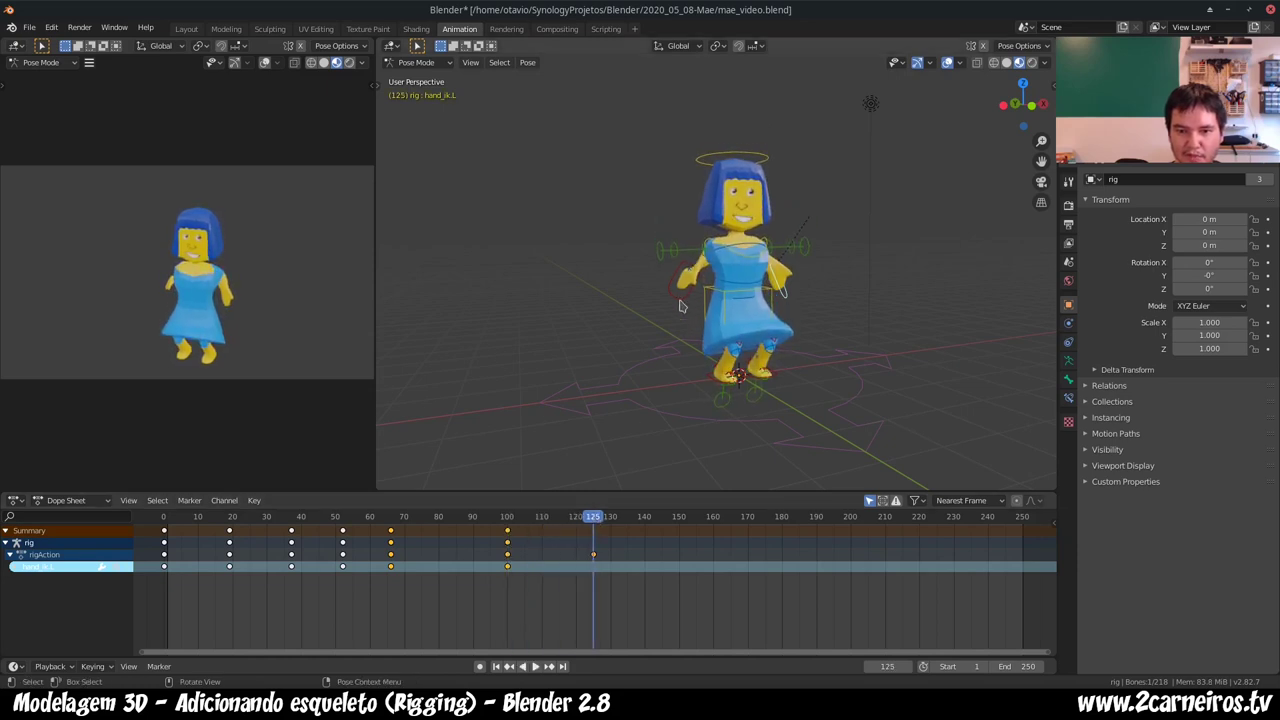
# - Lower both hand IK controls to her sides at frame 125 and key the pose
pyautogui.click(678, 298)
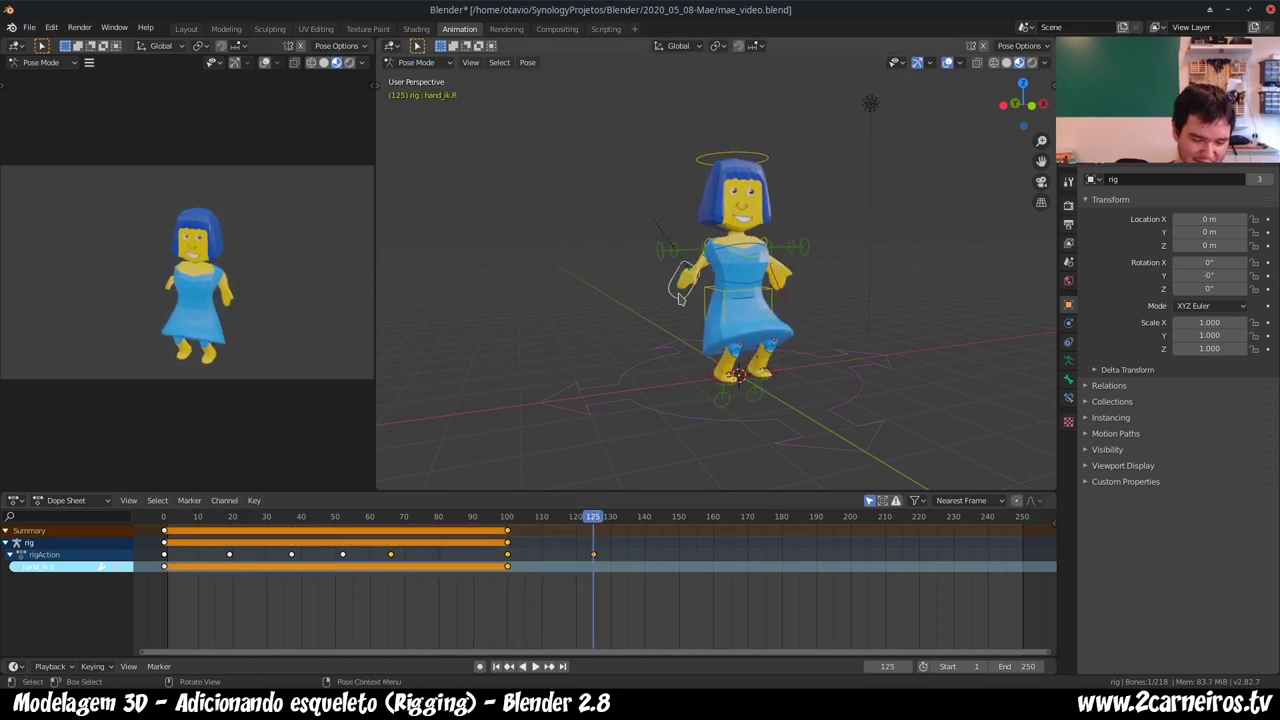
pyautogui.press('g')
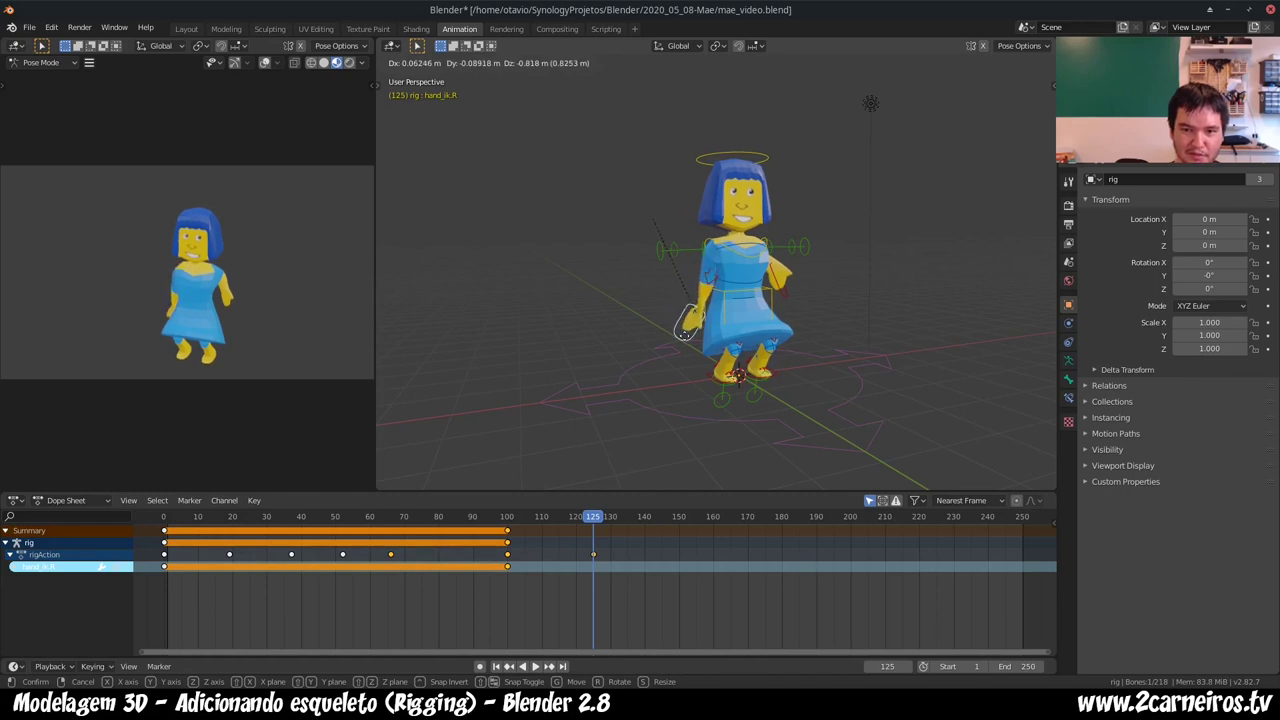
pyautogui.click(684, 338)
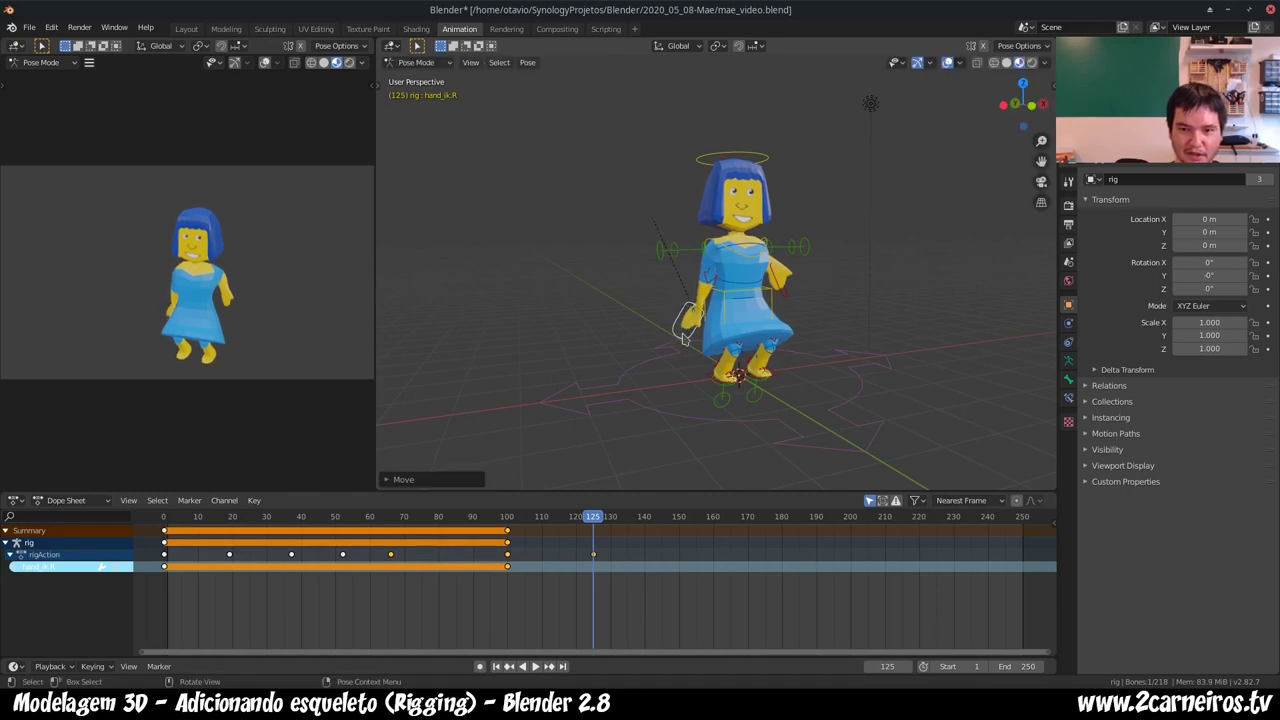
pyautogui.click(788, 298)
pyautogui.press('g')
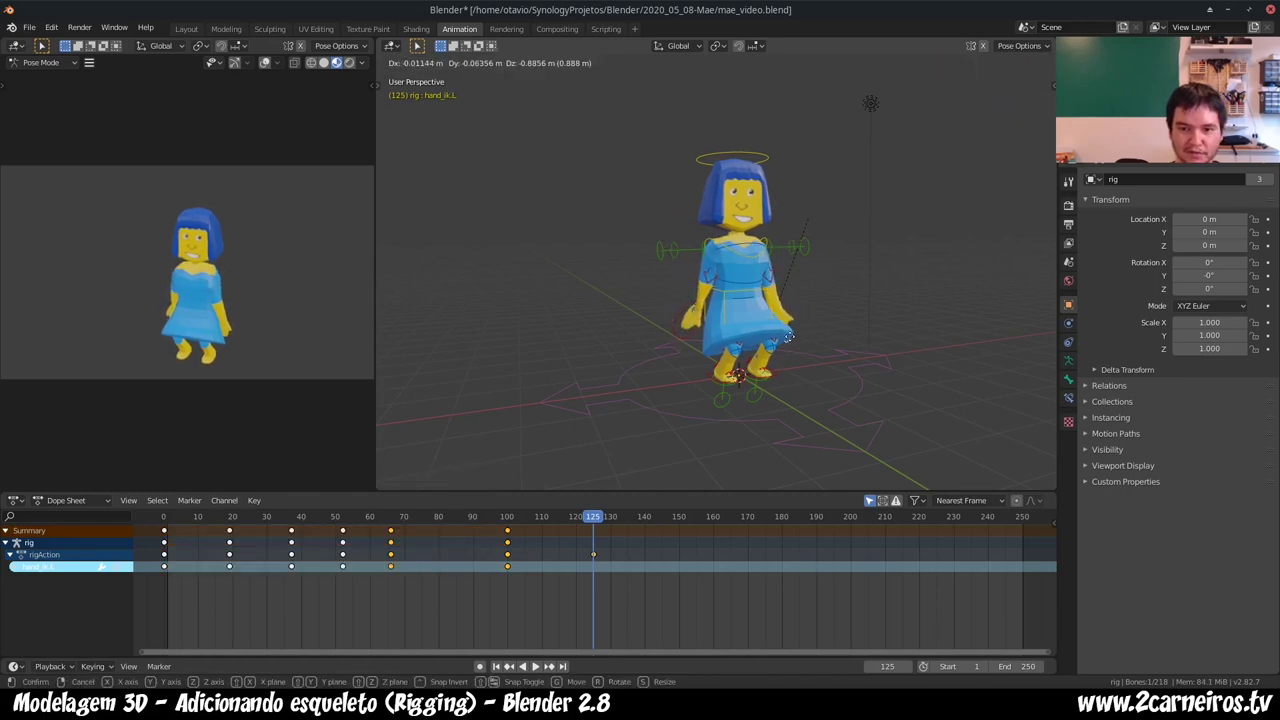
pyautogui.click(788, 338)
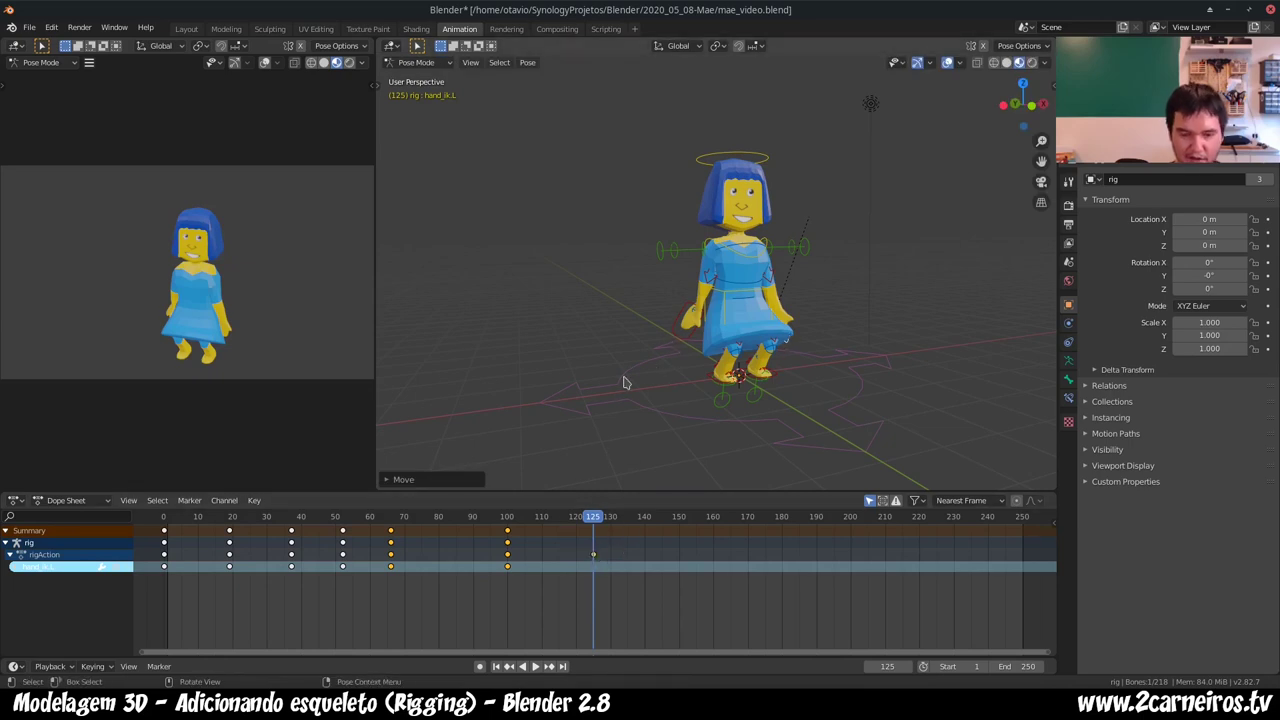
pyautogui.click(677, 339)
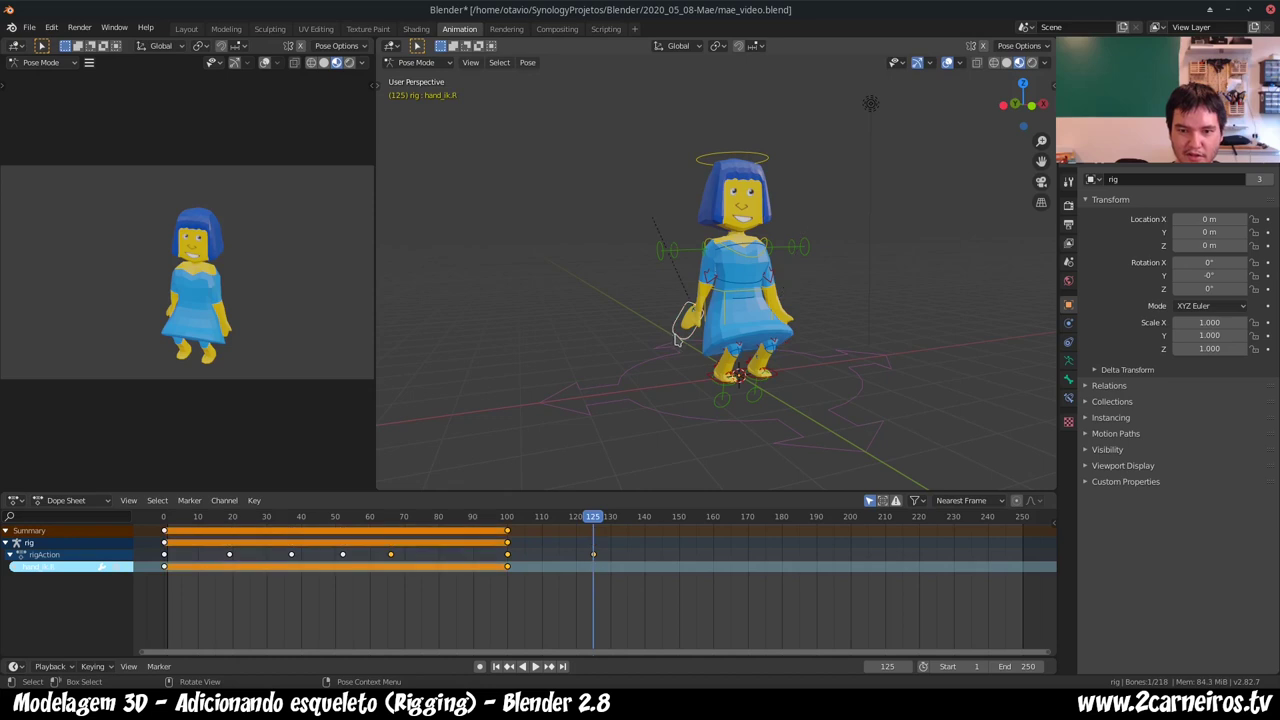
pyautogui.press('i')
pyautogui.click(677, 333)
pyautogui.moveTo(727, 412)
pyautogui.mouseDown(button='middle')
pyautogui.moveTo(597, 428)
pyautogui.moveTo(629, 429)
pyautogui.mouseUp(button='middle')
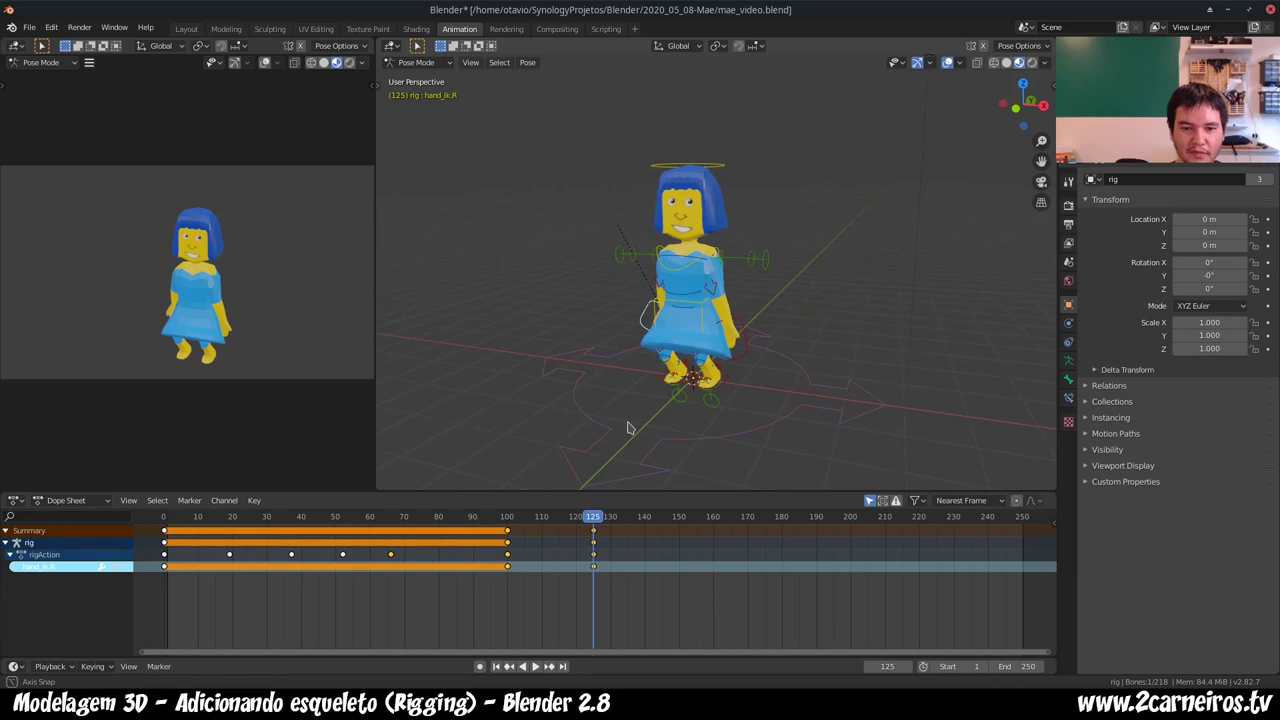
# - At frame 147, move the torso control upward so she stands taller, keeping the torso selected
pyautogui.click(670, 522)
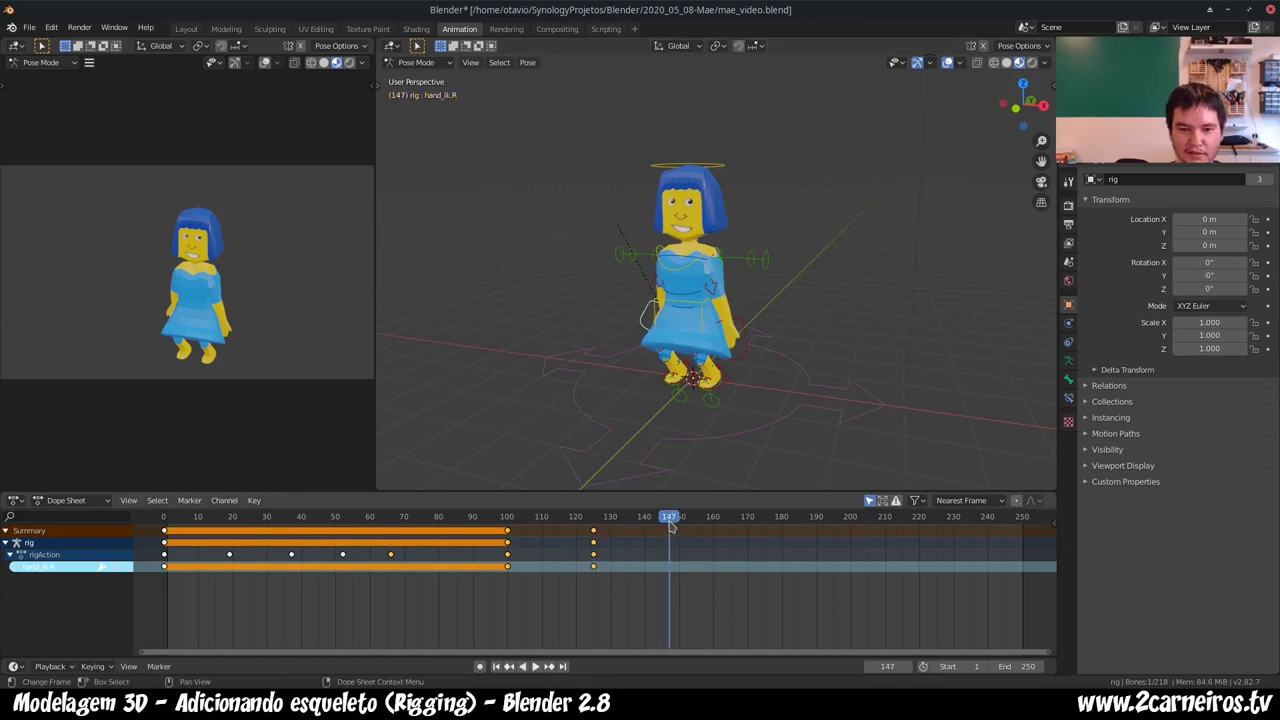
pyautogui.click(678, 308)
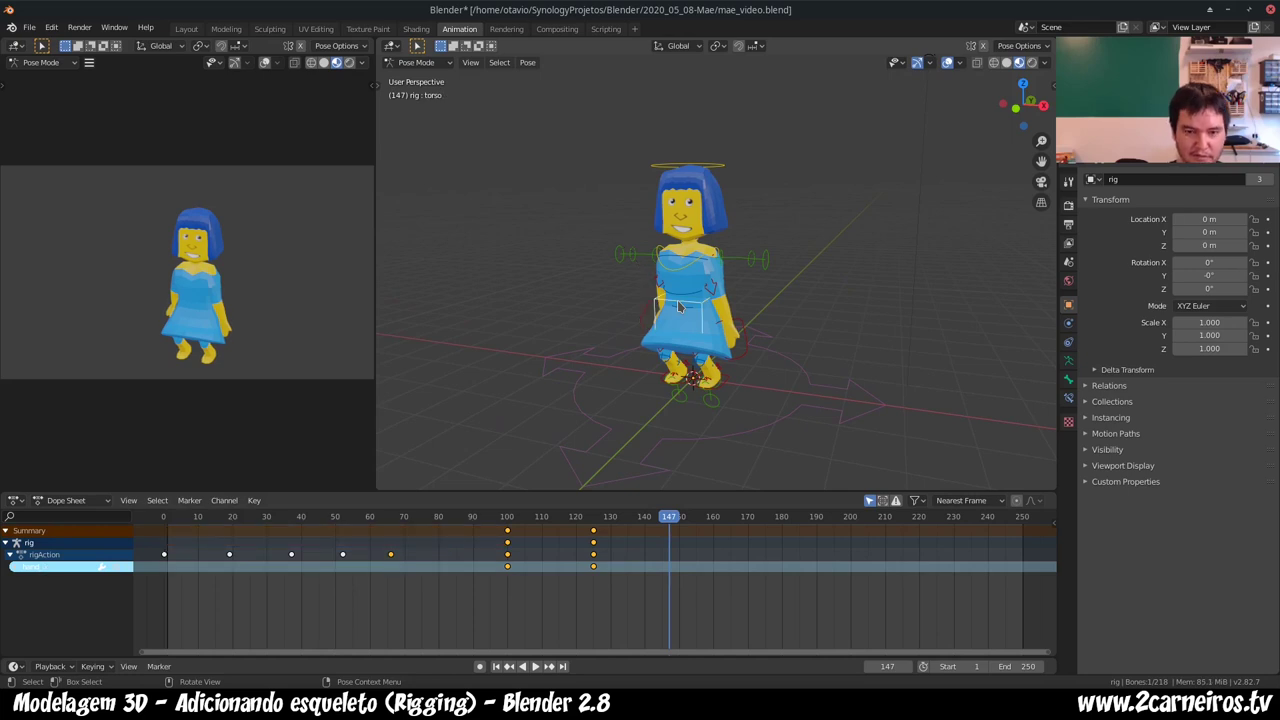
pyautogui.press('g')
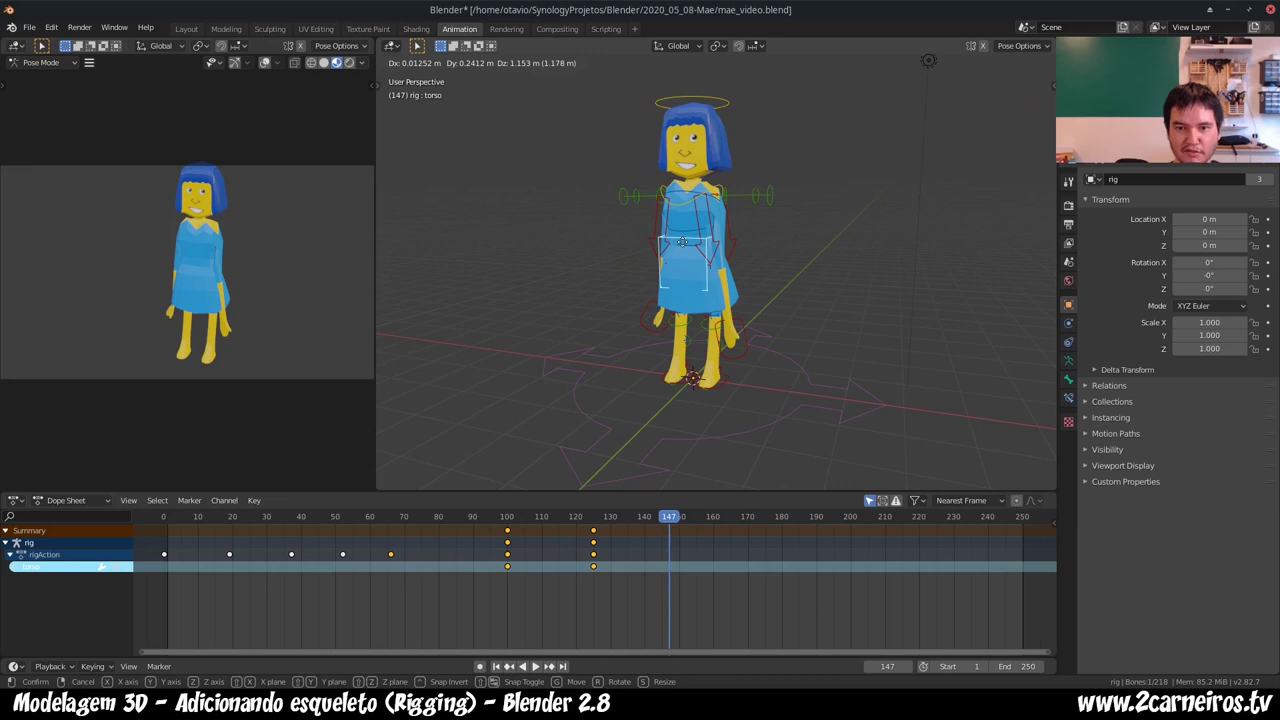
pyautogui.click(684, 240)
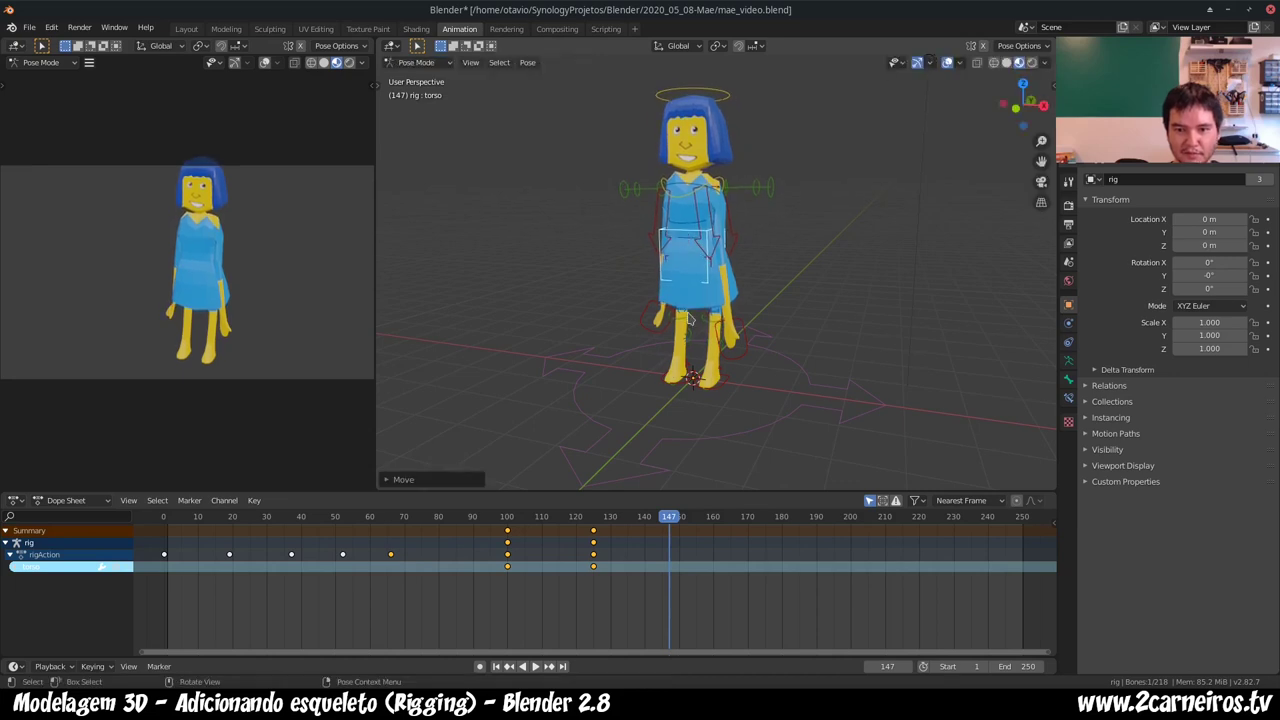
pyautogui.click(726, 383)
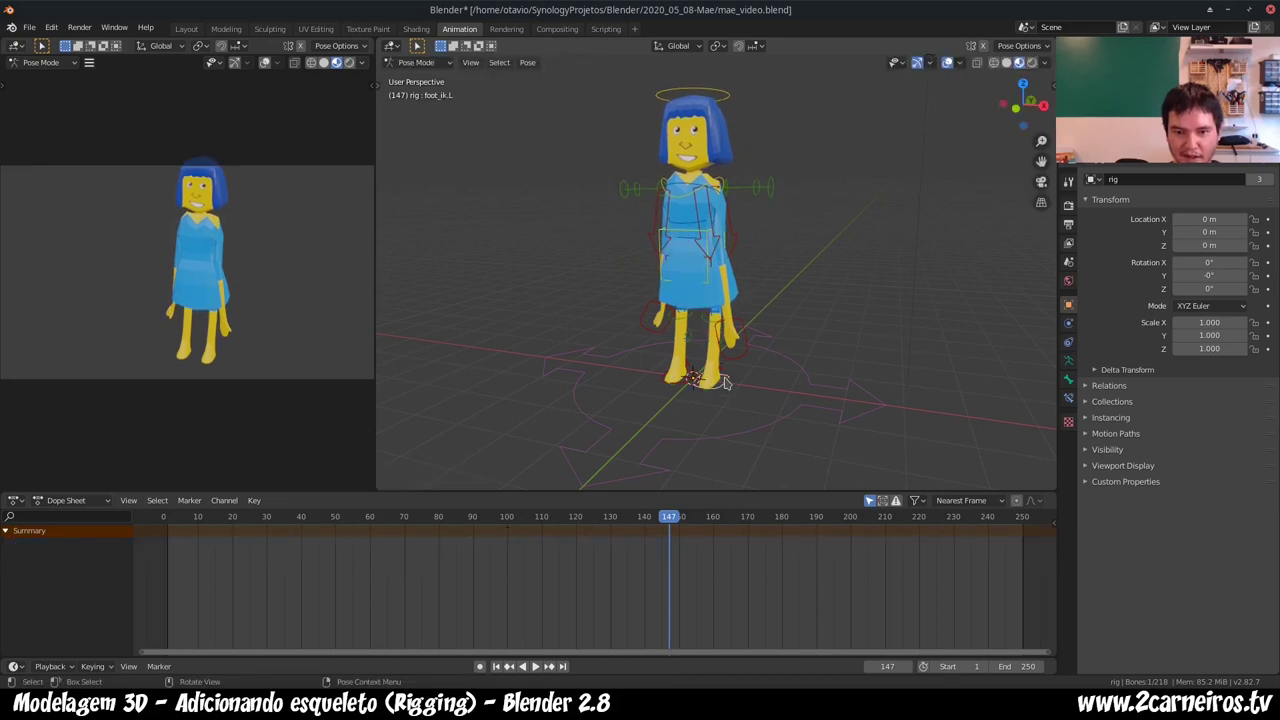
pyautogui.click(662, 240)
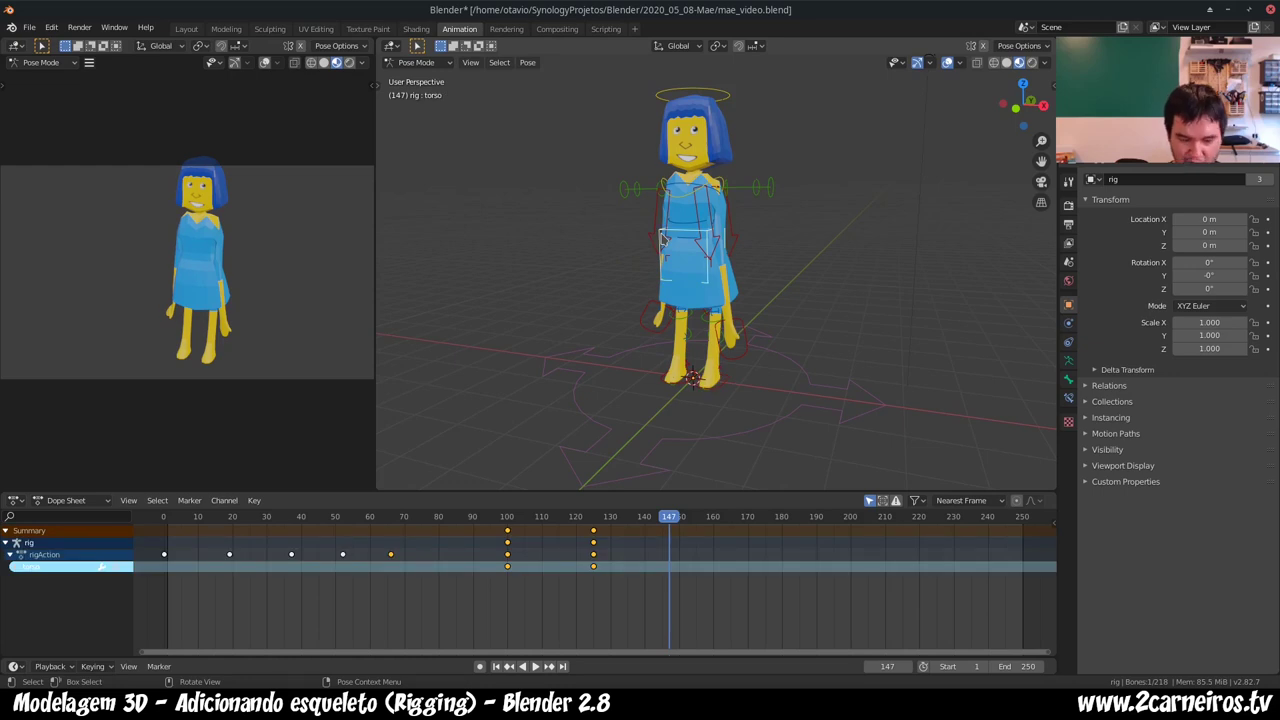
# - Insert a LocRot keyframe for the raised torso at frame 147
pyautogui.press('i')
pyautogui.click(662, 234)
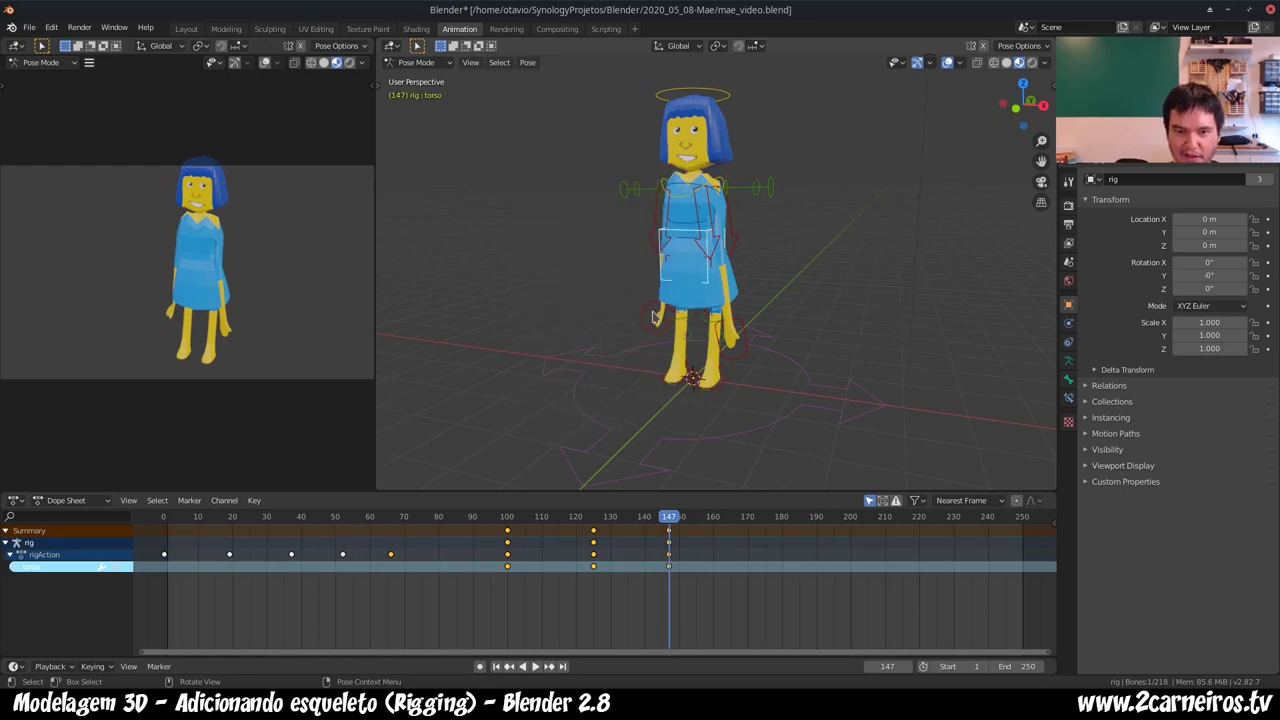
pyautogui.click(690, 377)
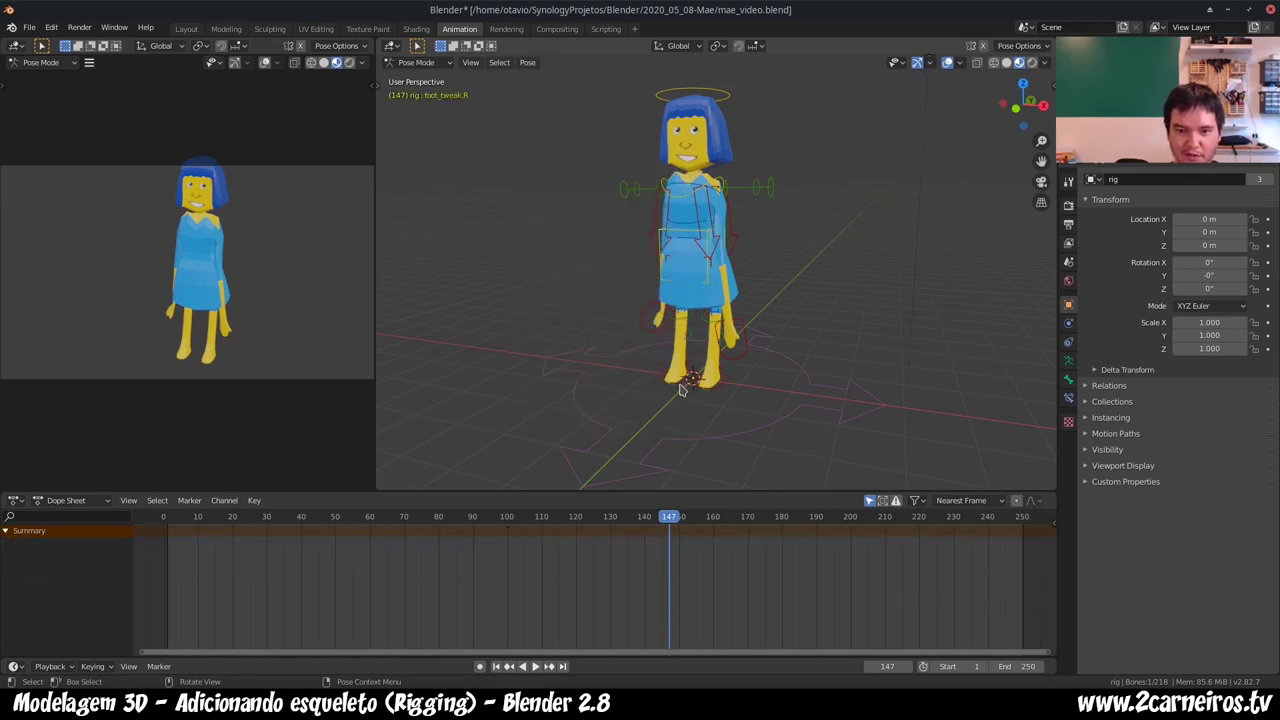
# - Lift the right and left foot IK controls upward
pyautogui.click(680, 388)
pyautogui.press('g')
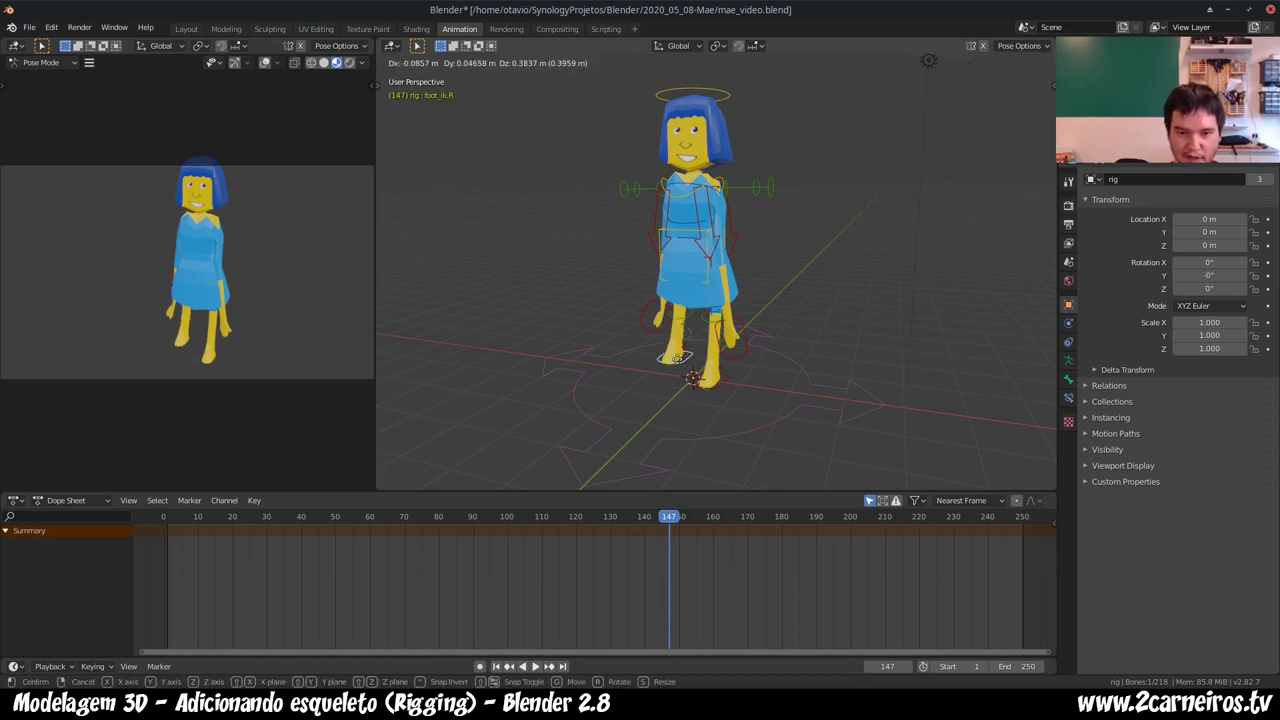
pyautogui.click(683, 366)
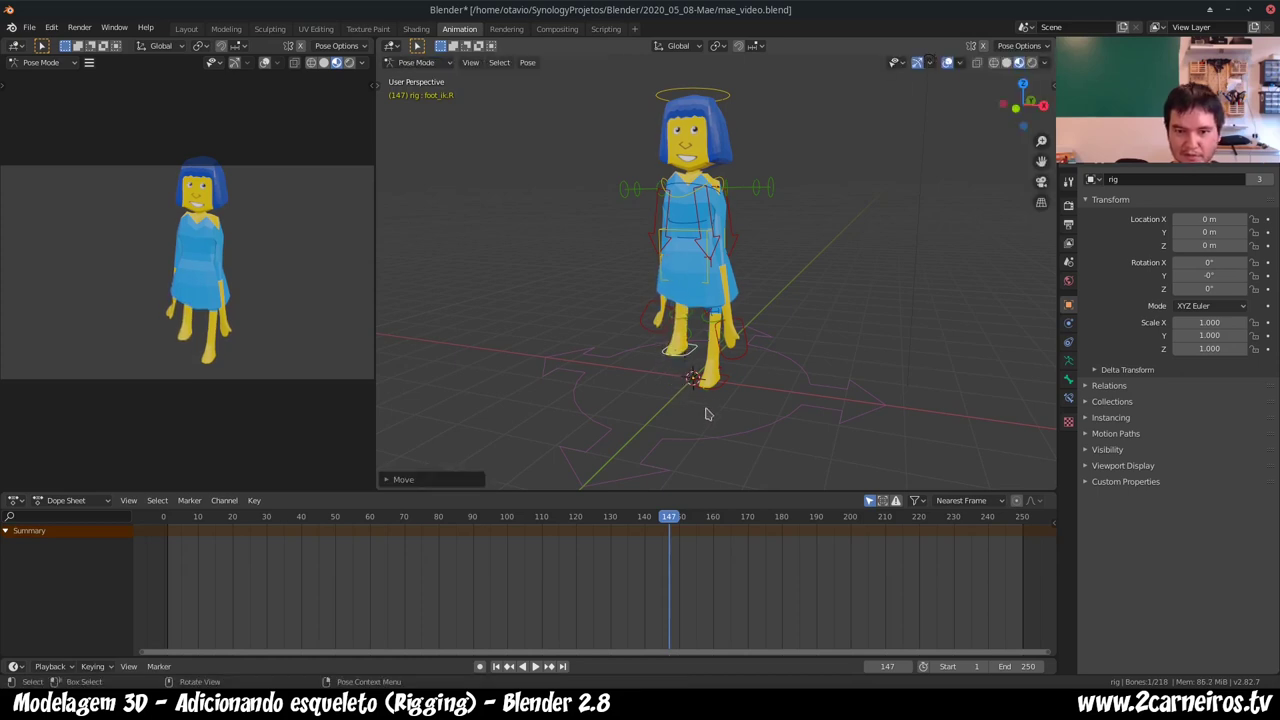
pyautogui.click(720, 388)
pyautogui.press('g')
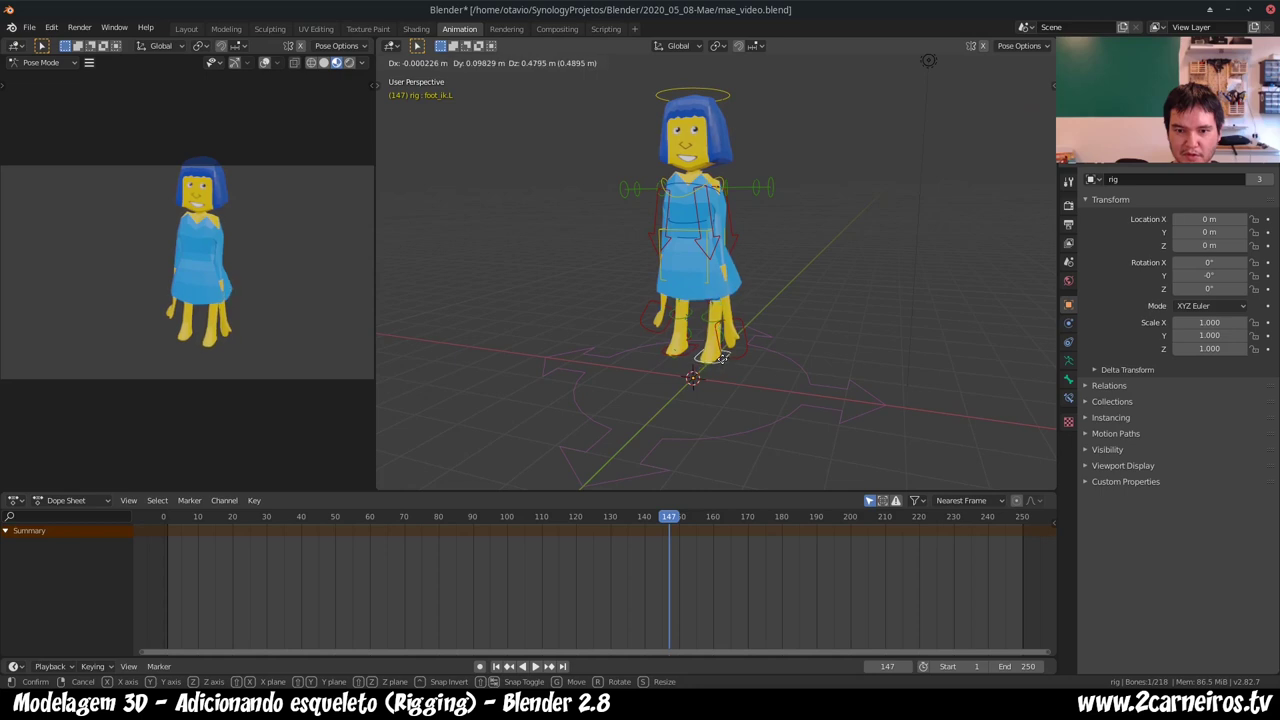
pyautogui.click(728, 360)
pyautogui.press('g')
pyautogui.click(729, 360)
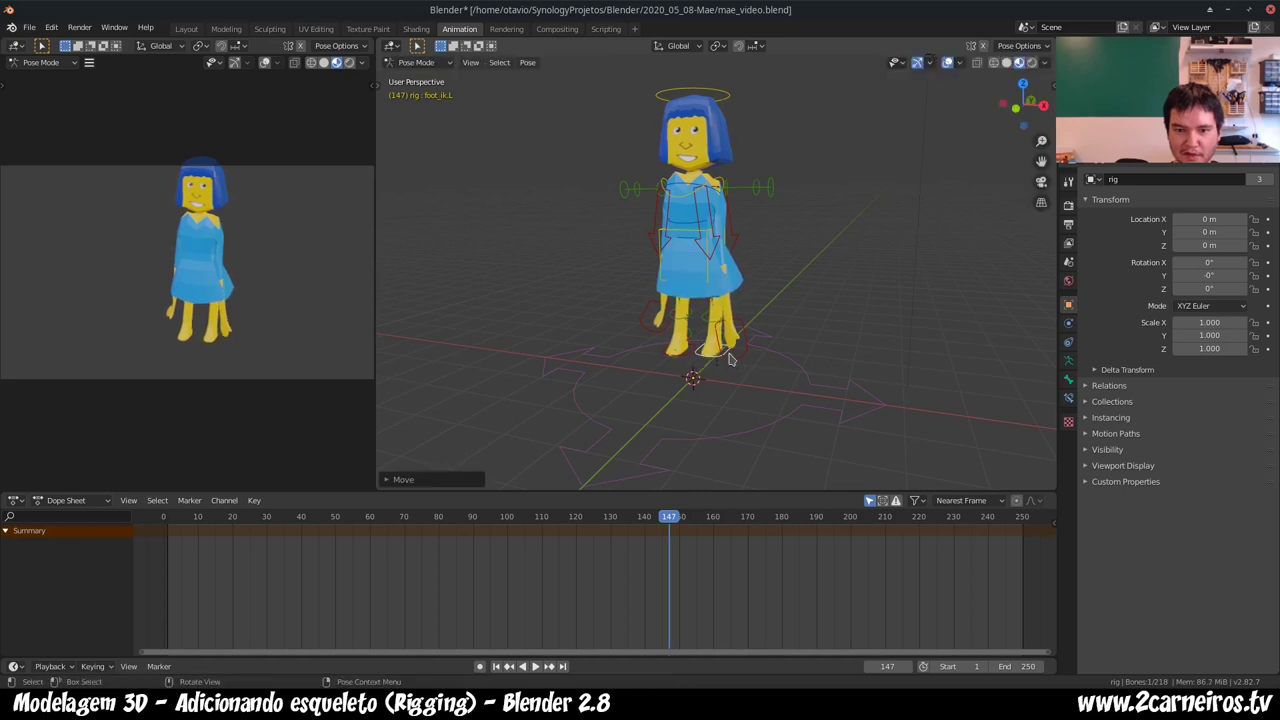
# - Tilt the left foot, then the right foot on X, and key LocRot
pyautogui.press('r')
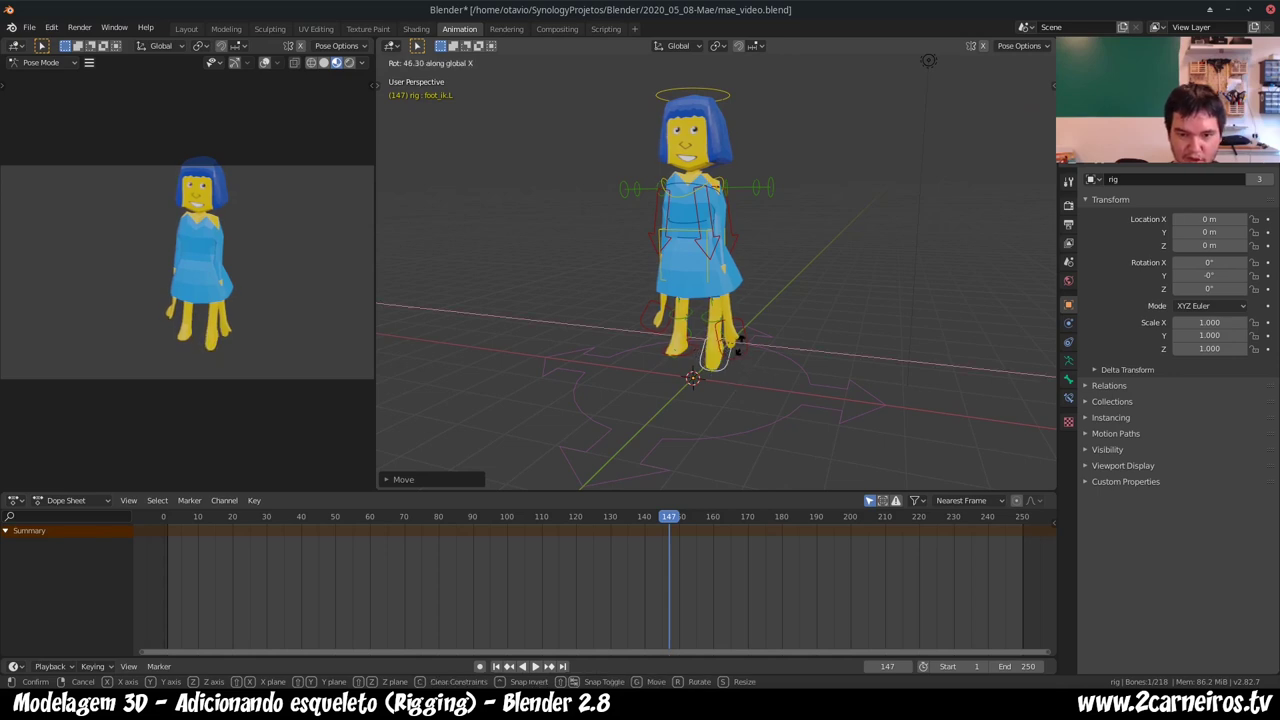
pyautogui.click(737, 357)
pyautogui.click(687, 357)
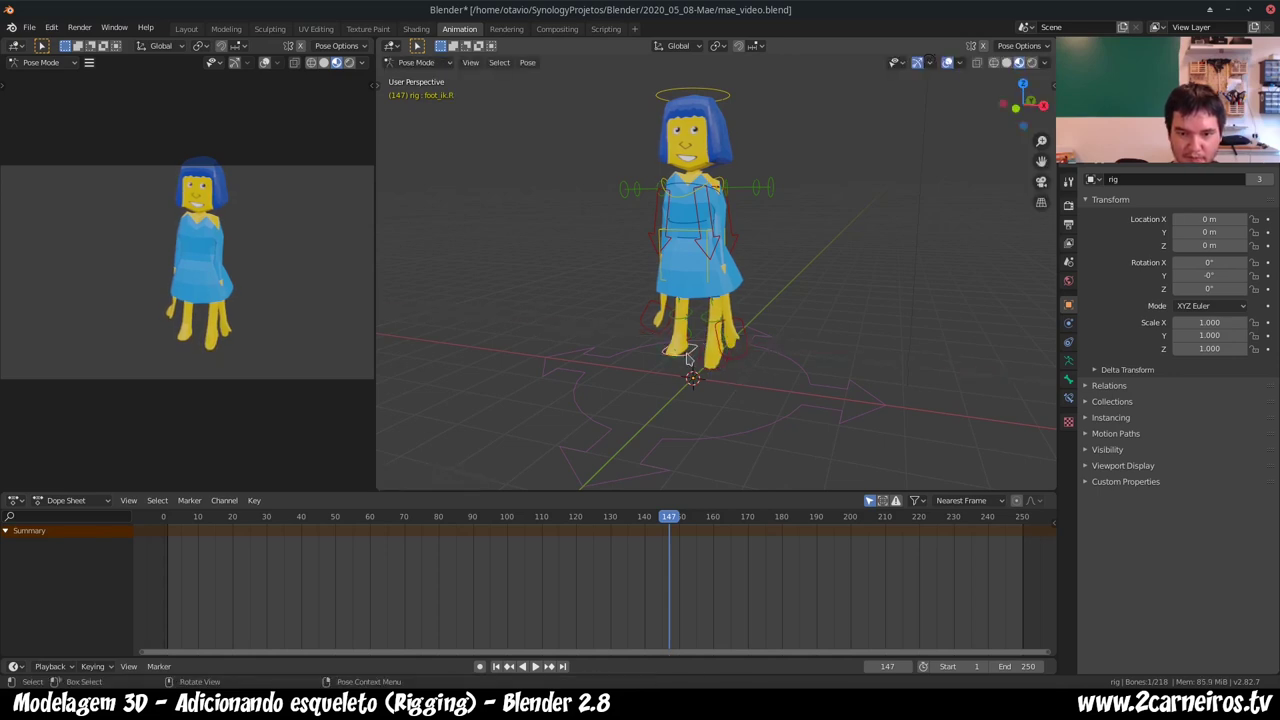
pyautogui.press('r')
pyautogui.press('x')
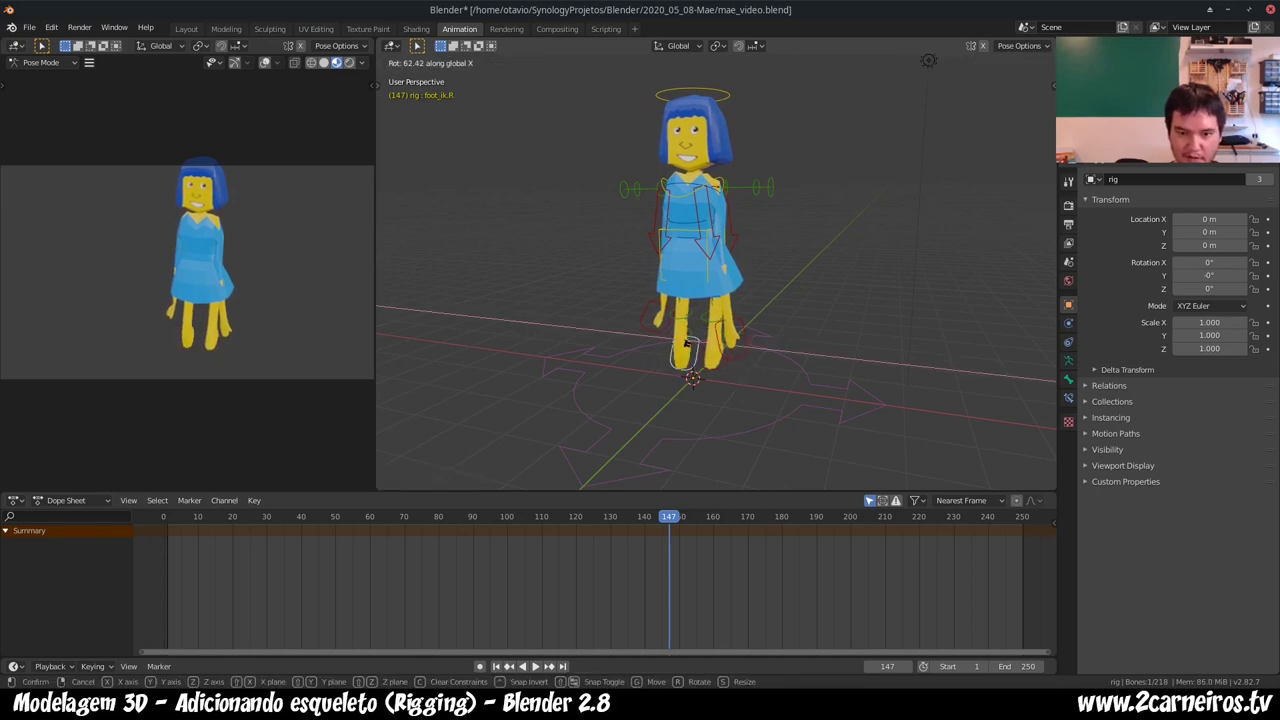
pyautogui.click(688, 349)
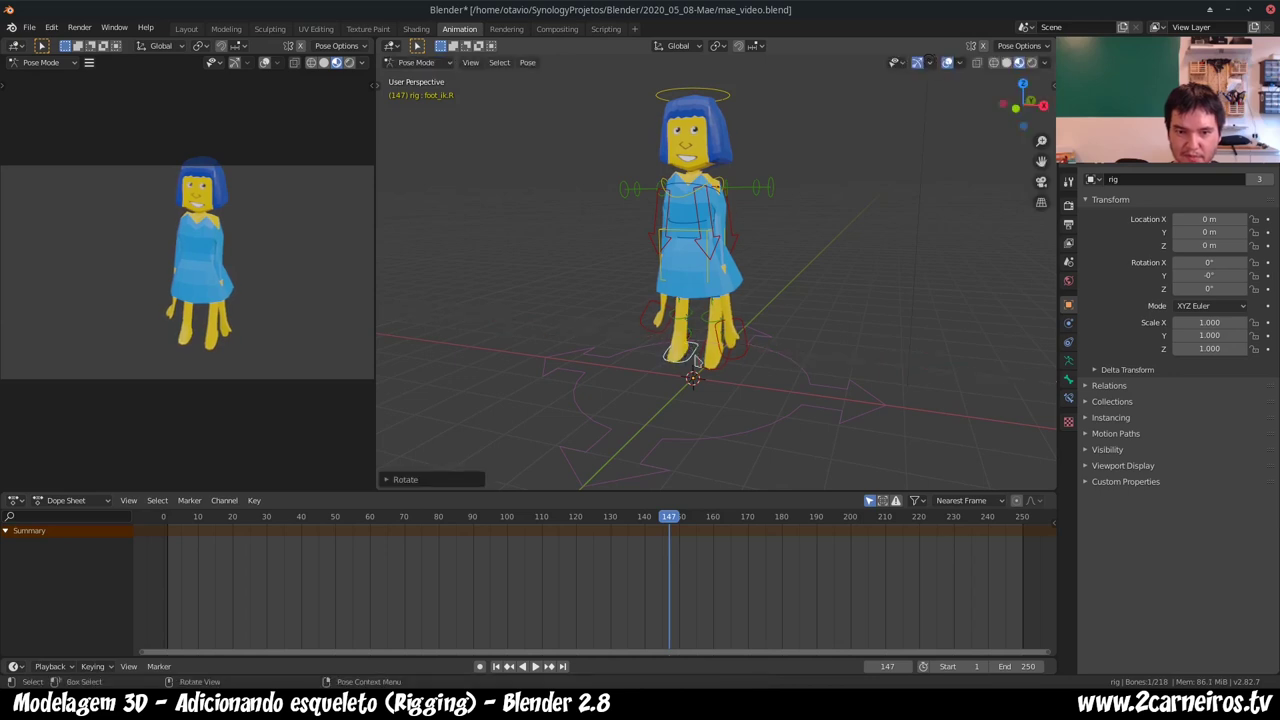
pyautogui.press('i')
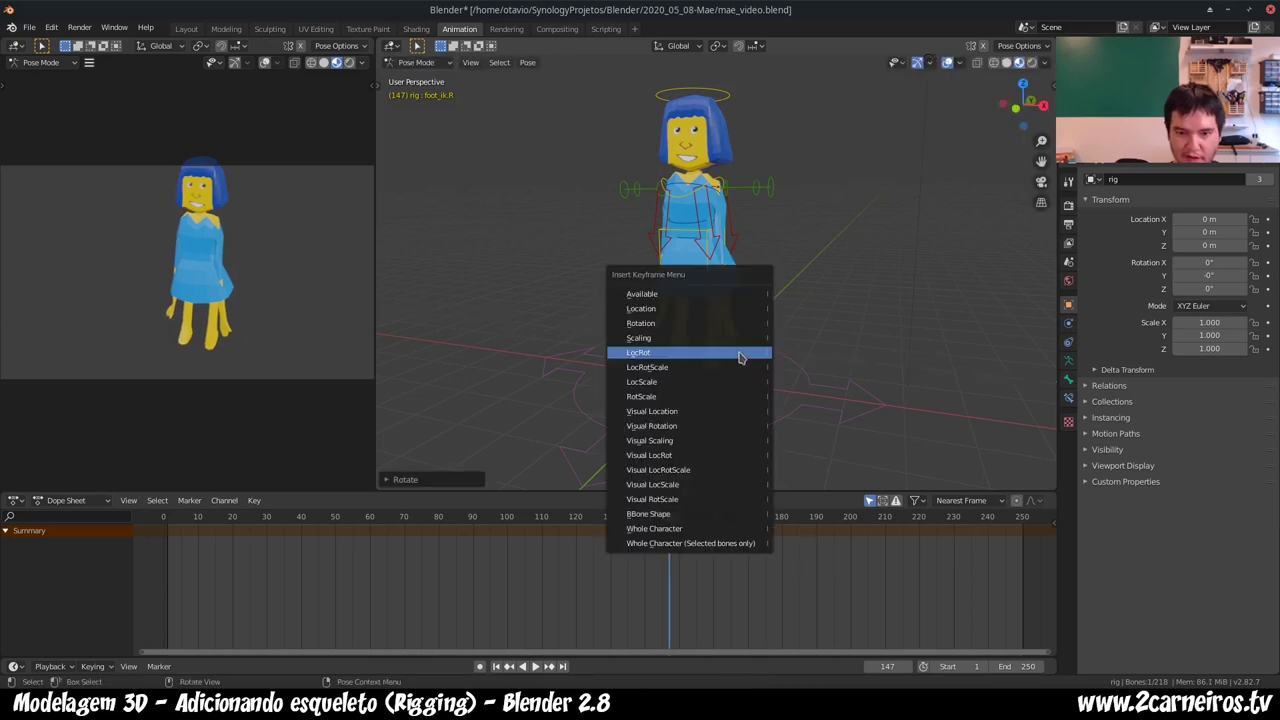
pyautogui.click(738, 357)
pyautogui.click(727, 367)
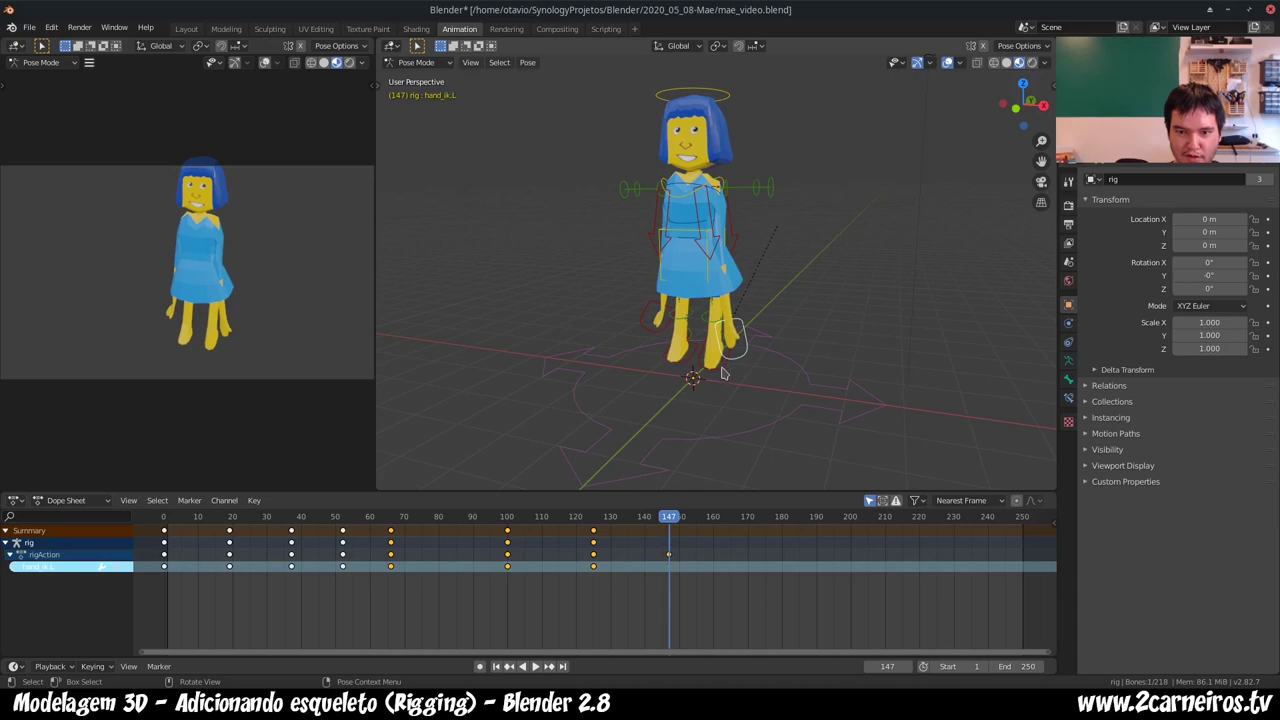
# - Key the left foot's LocRot, then raise the left hand and key its LocRot
pyautogui.click(724, 369)
pyautogui.press('i')
pyautogui.click(724, 367)
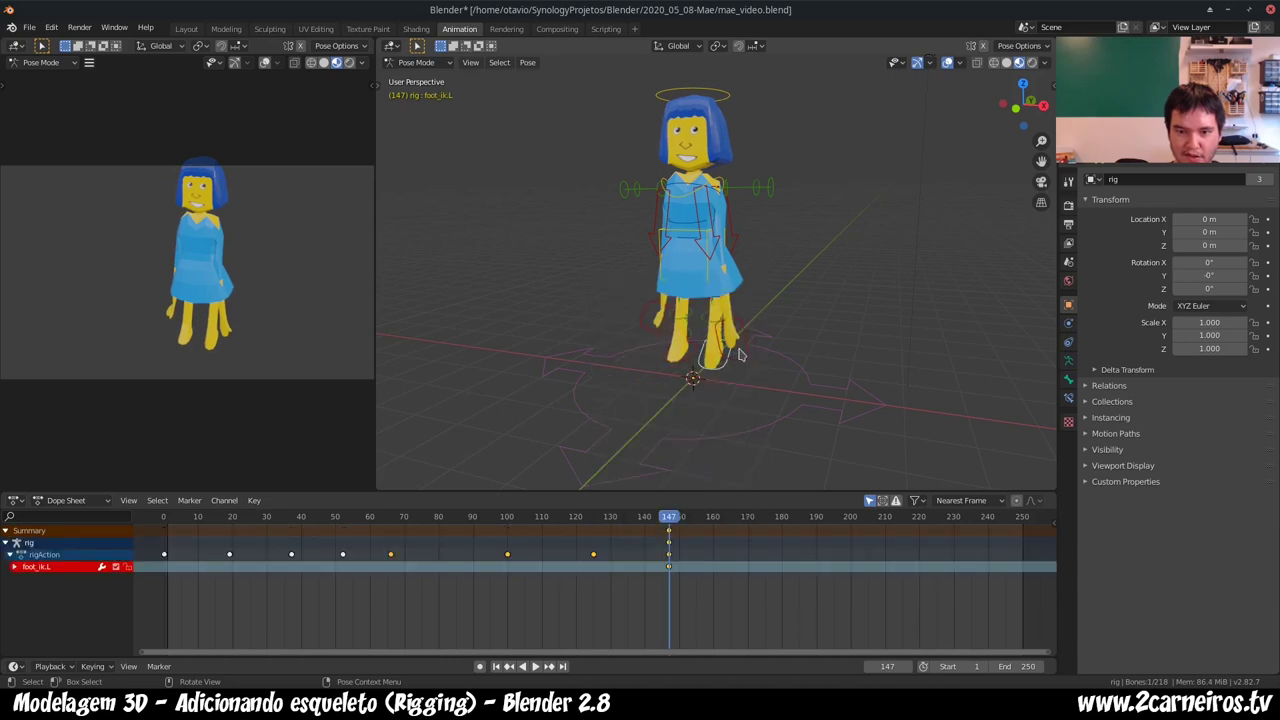
pyautogui.click(749, 357)
pyautogui.press('g')
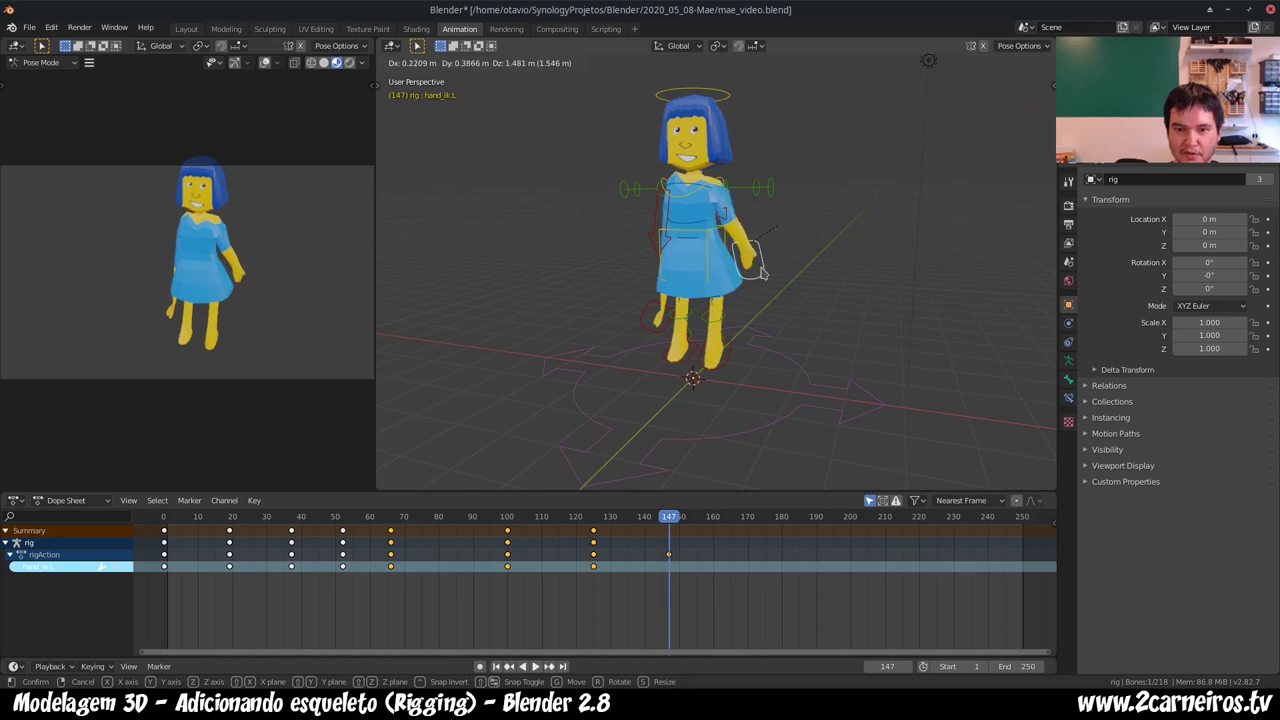
pyautogui.click(762, 272)
pyautogui.press('i')
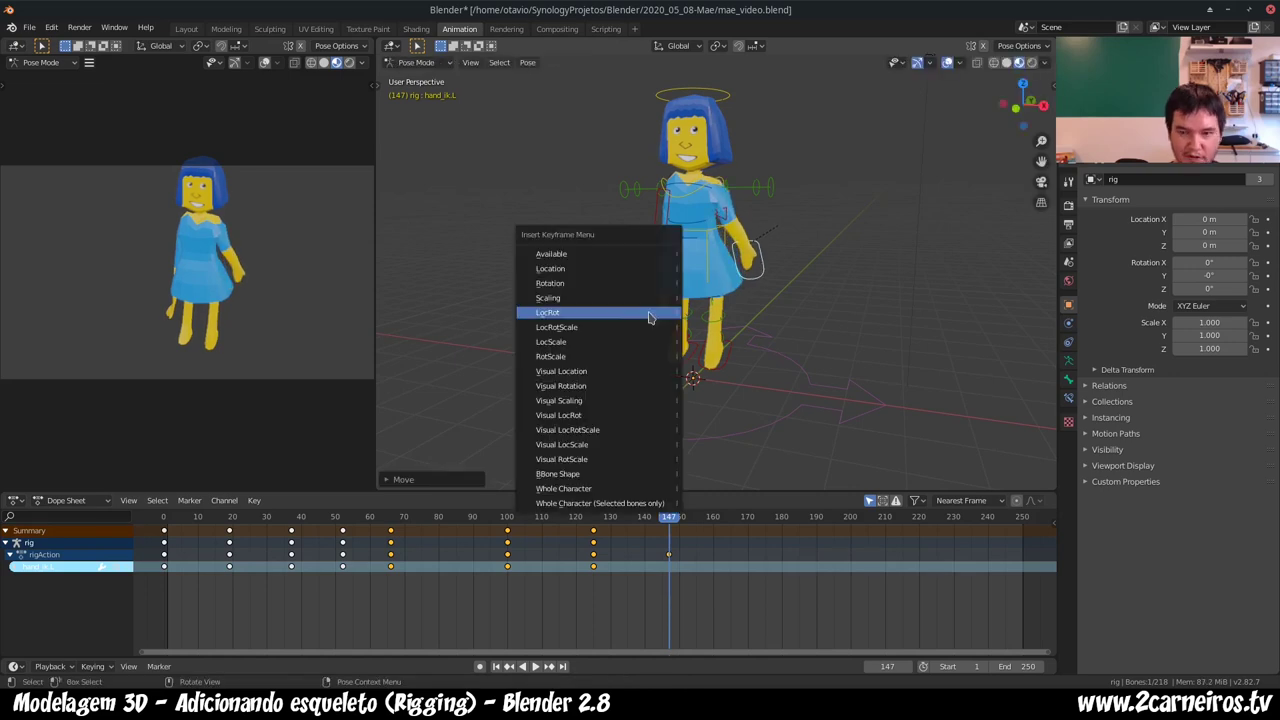
pyautogui.click(649, 313)
# - Raise the right hand IK control to chest height and key its LocRot at frame 147
pyautogui.click(649, 317)
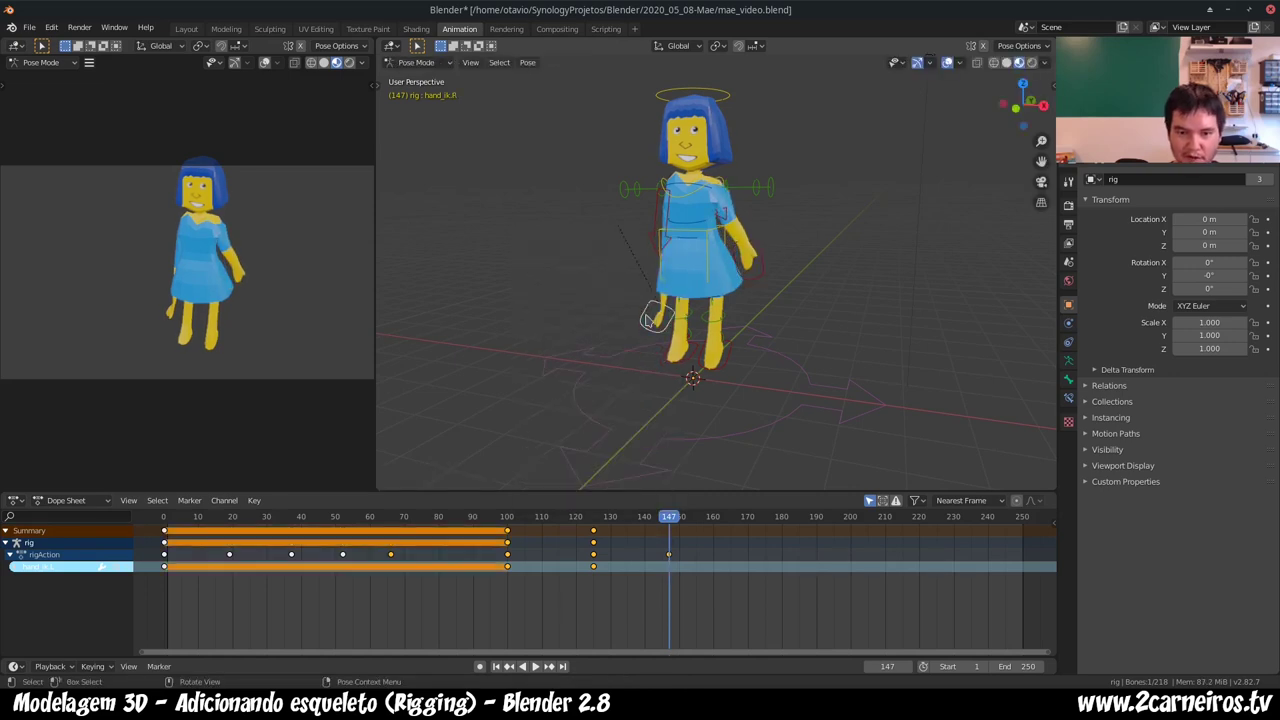
pyautogui.press('g')
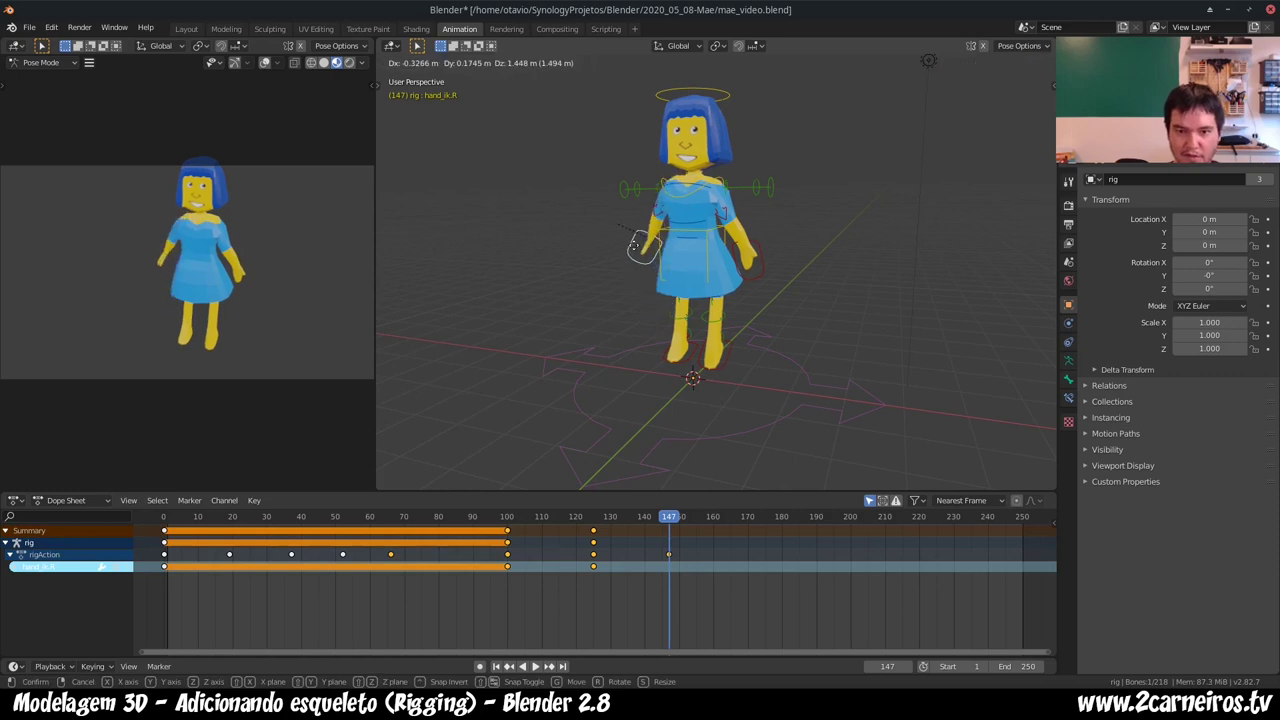
pyautogui.click(634, 249)
pyautogui.press('i')
pyautogui.click(632, 249)
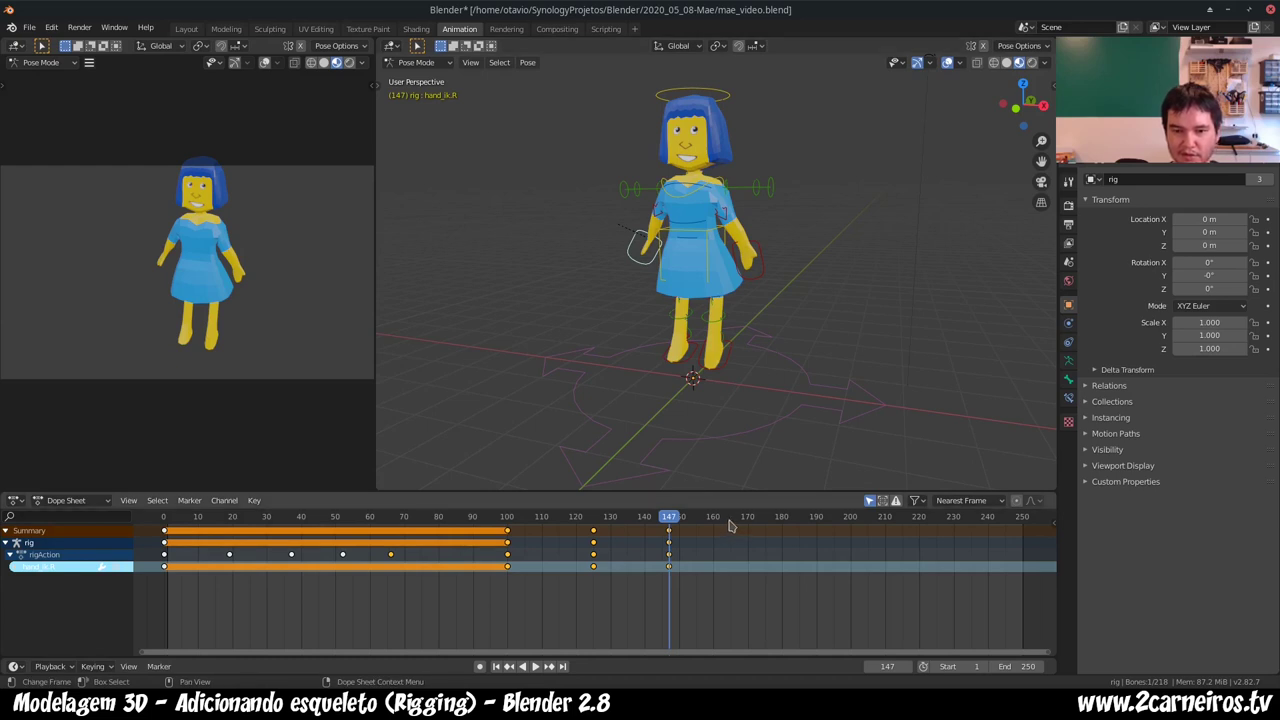
# - Play the animation from frame 165 and scrub to frame 171
pyautogui.click(730, 516)
pyautogui.press('space')
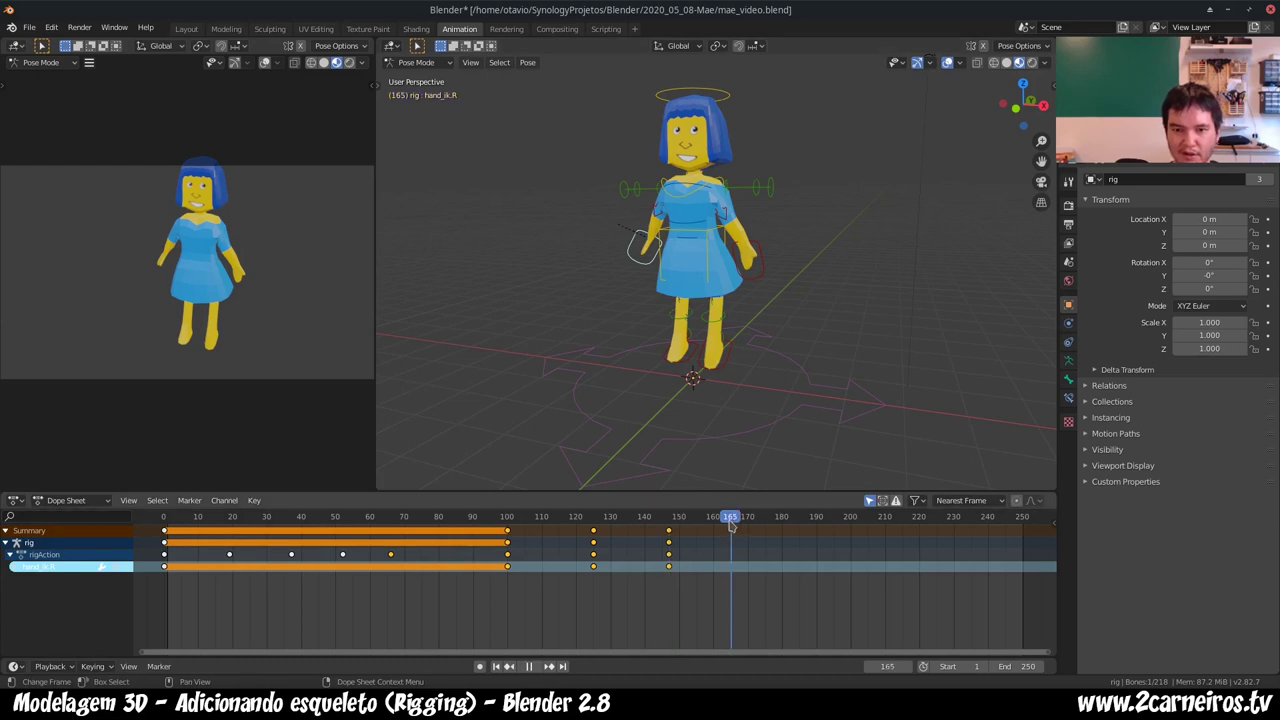
pyautogui.moveTo(731, 524); pyautogui.dragTo(752, 528)
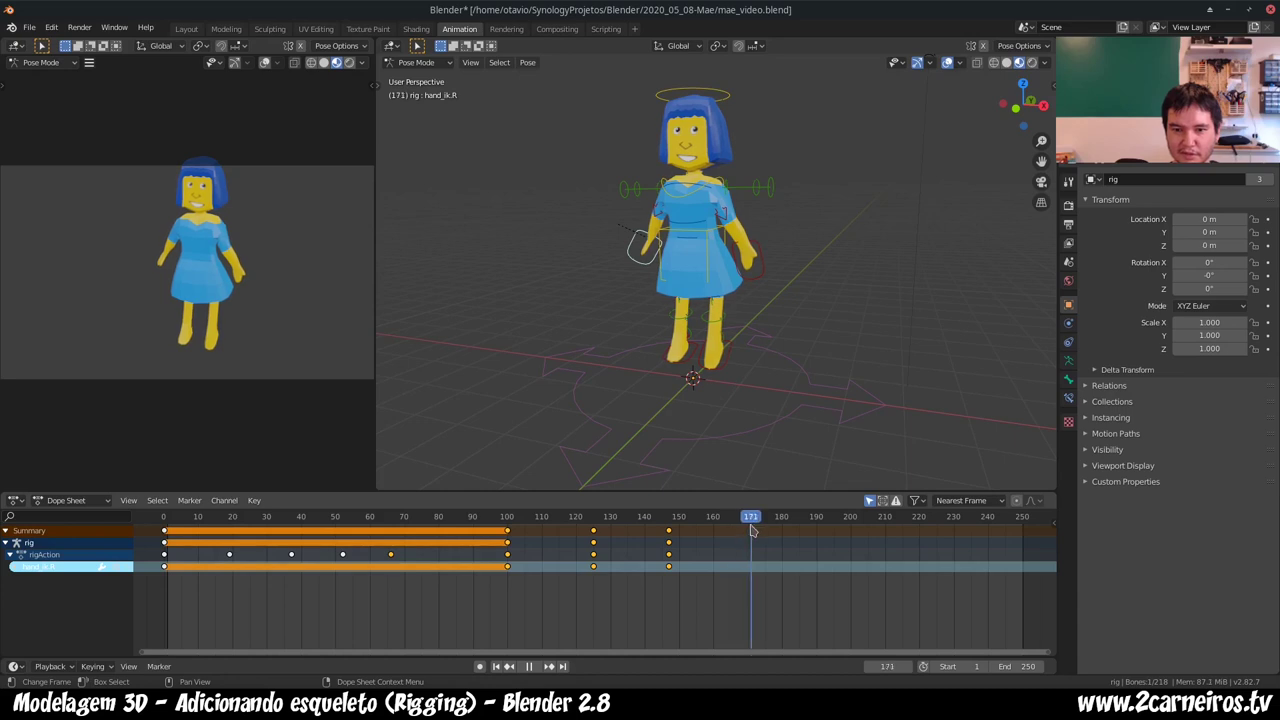
pyautogui.press('space')
# - Duplicate the torso's frame-125 keyframe in the Dope Sheet and place the copy at frame 170
pyautogui.click(727, 241)
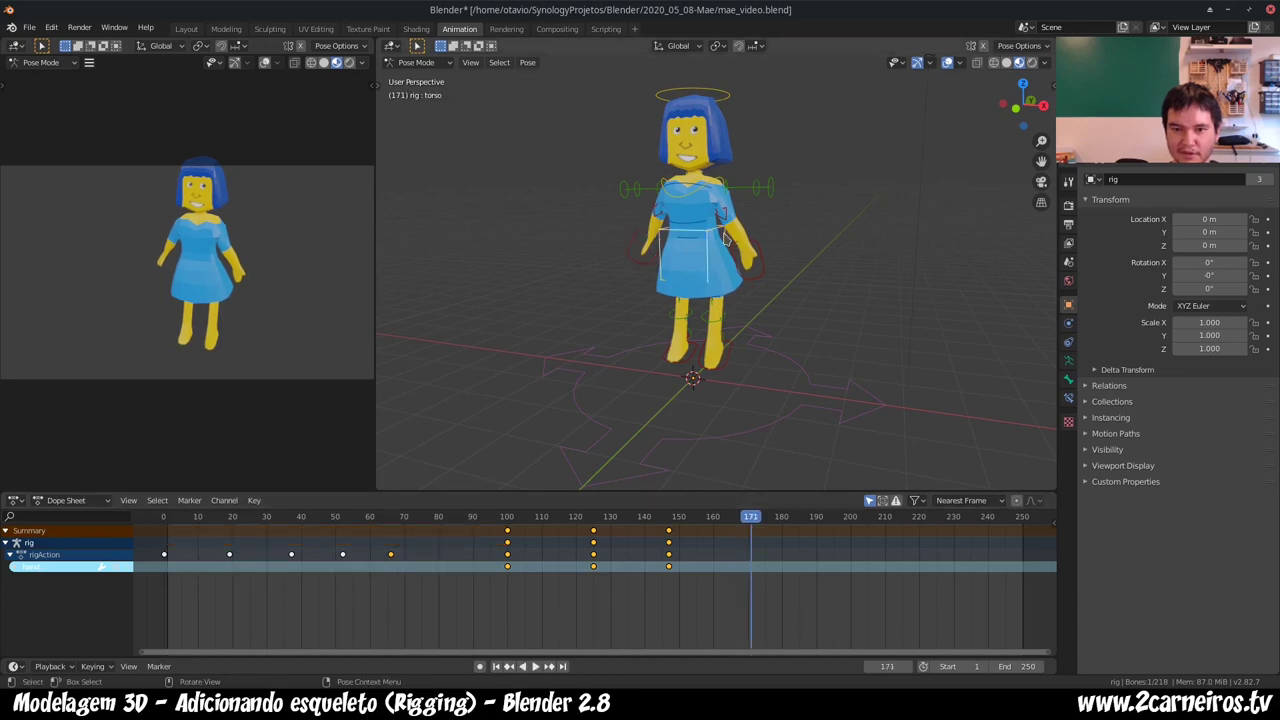
pyautogui.press('g')
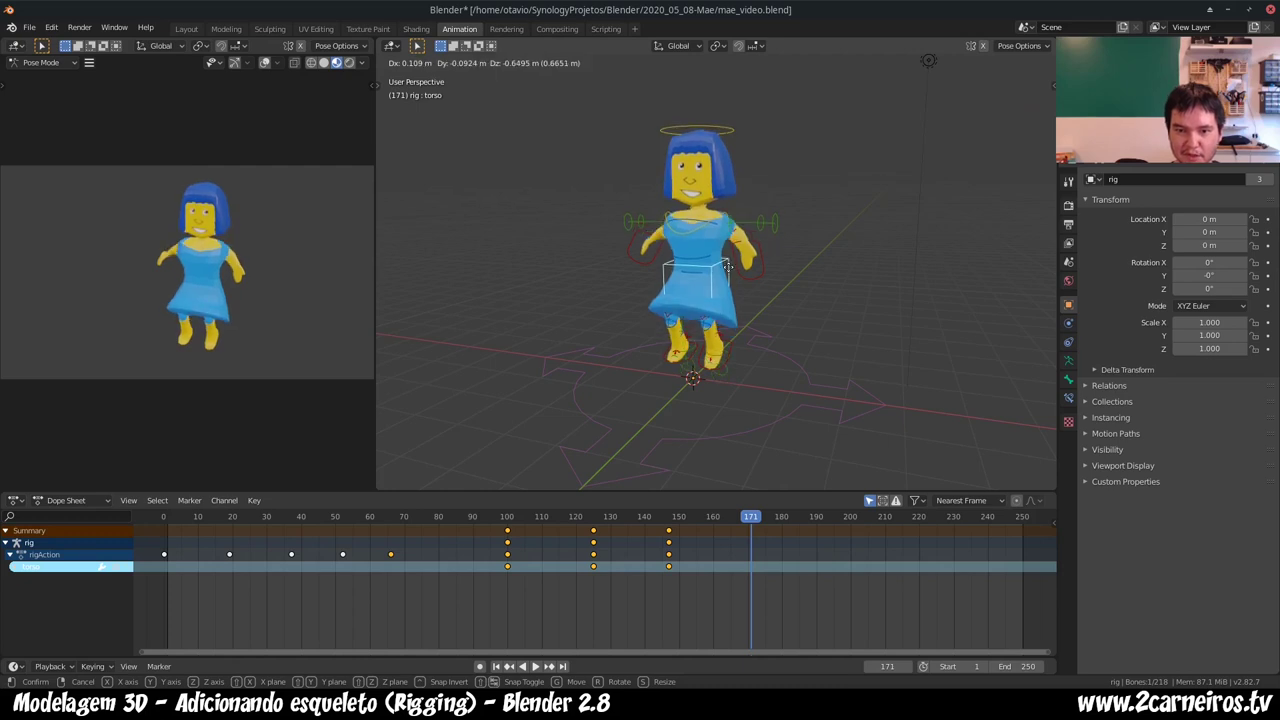
pyautogui.press('Escape')
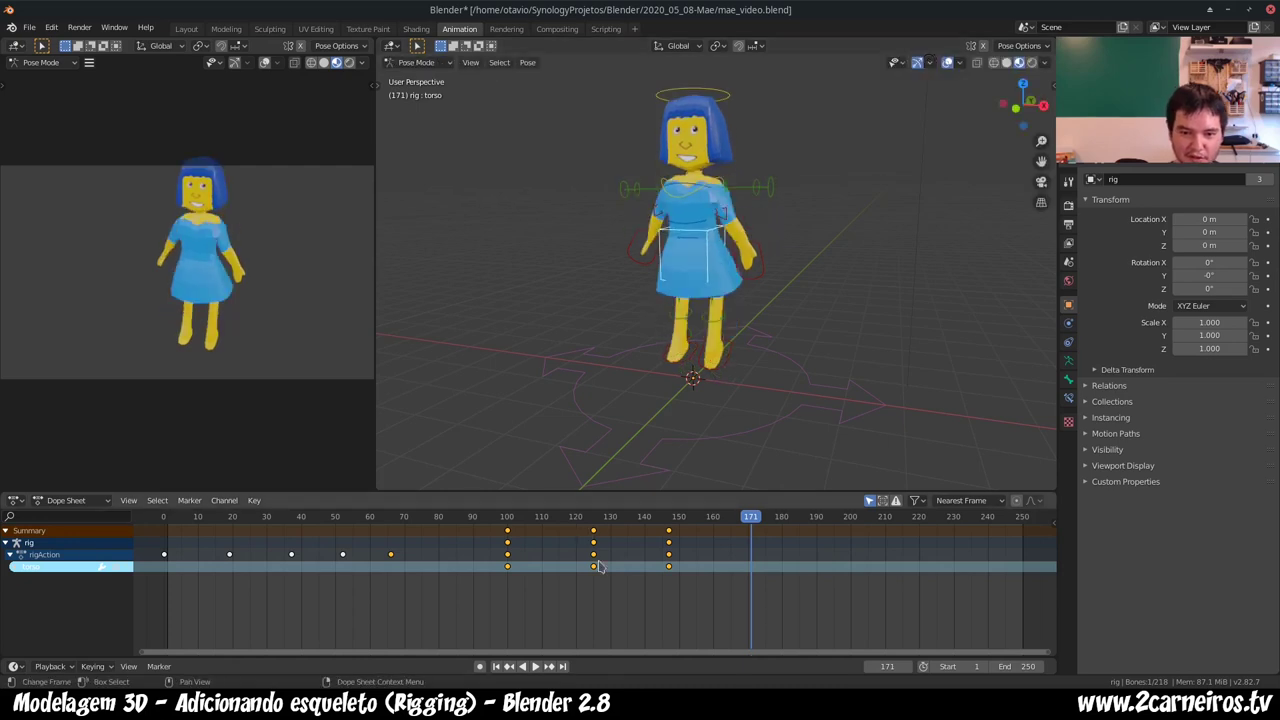
pyautogui.click(594, 567)
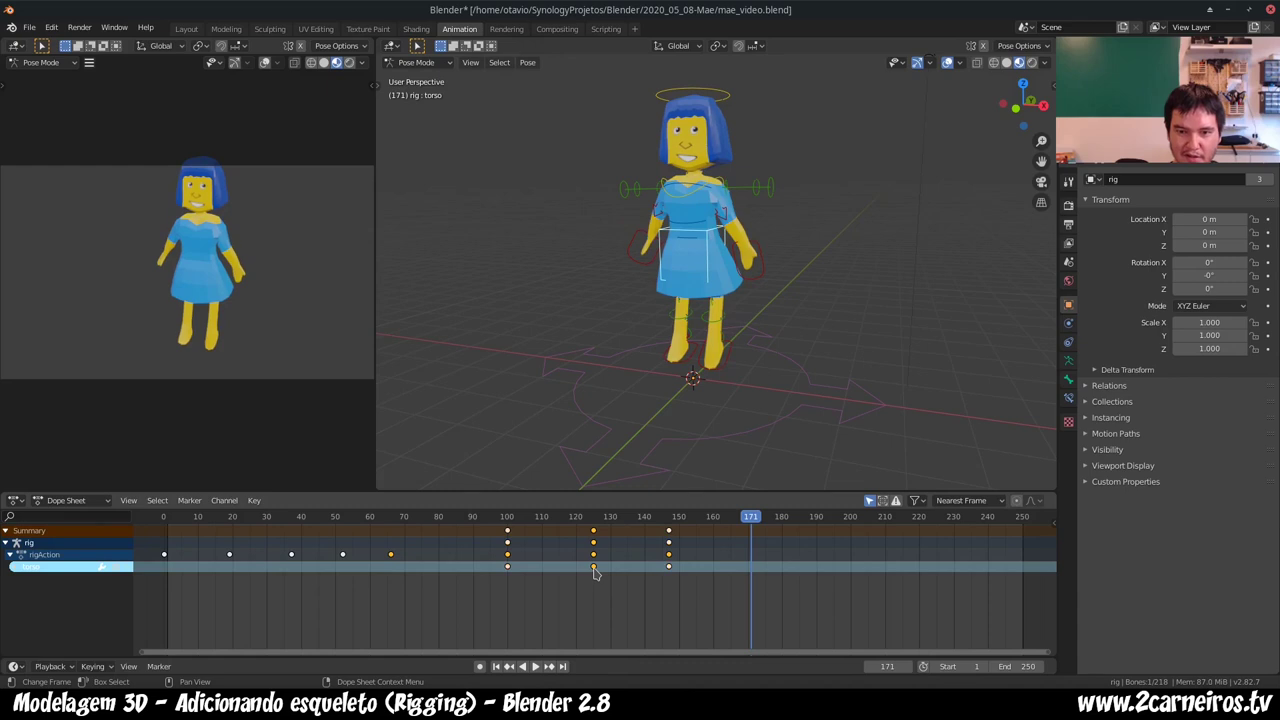
pyautogui.click(594, 517)
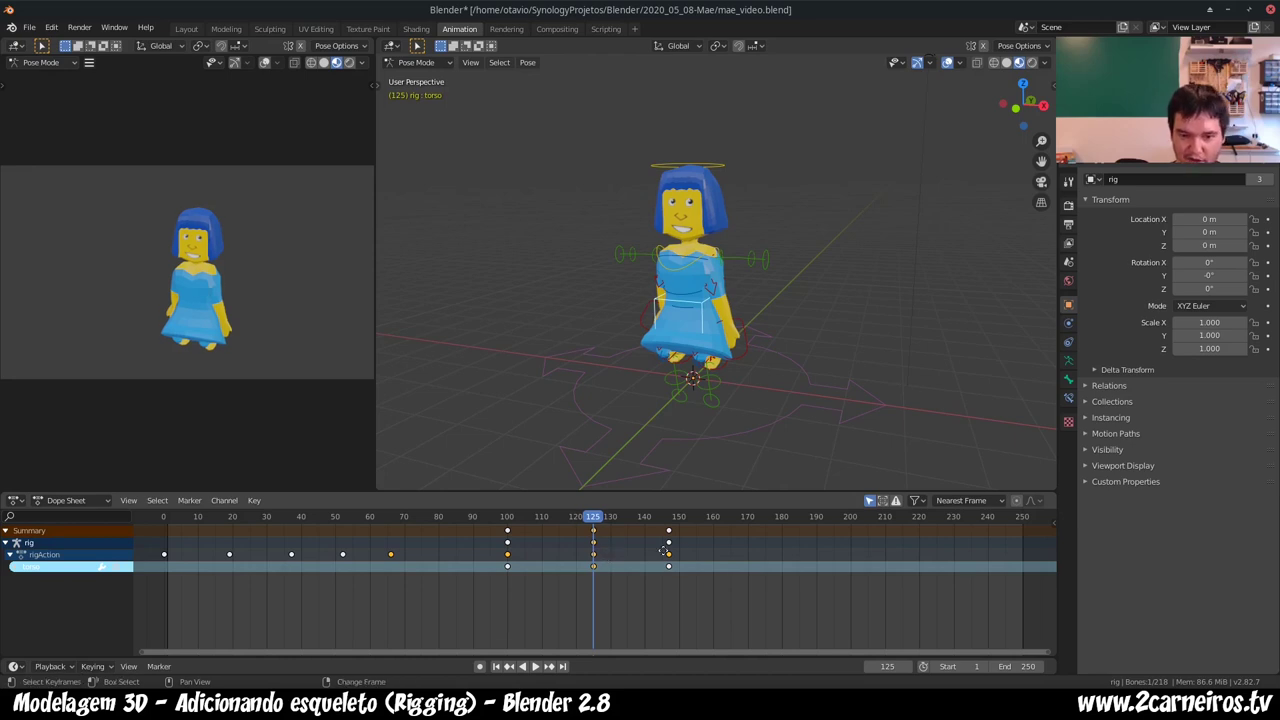
pyautogui.hotkey('shift', 'd')
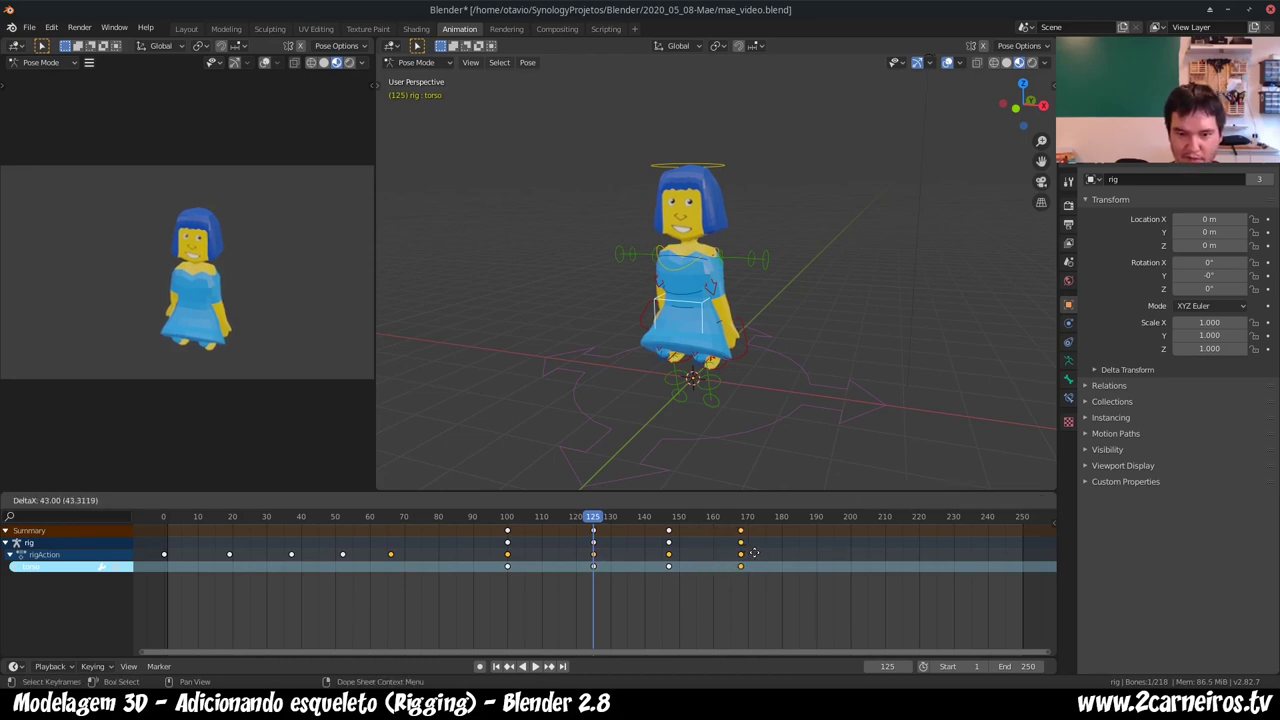
pyautogui.click(757, 553)
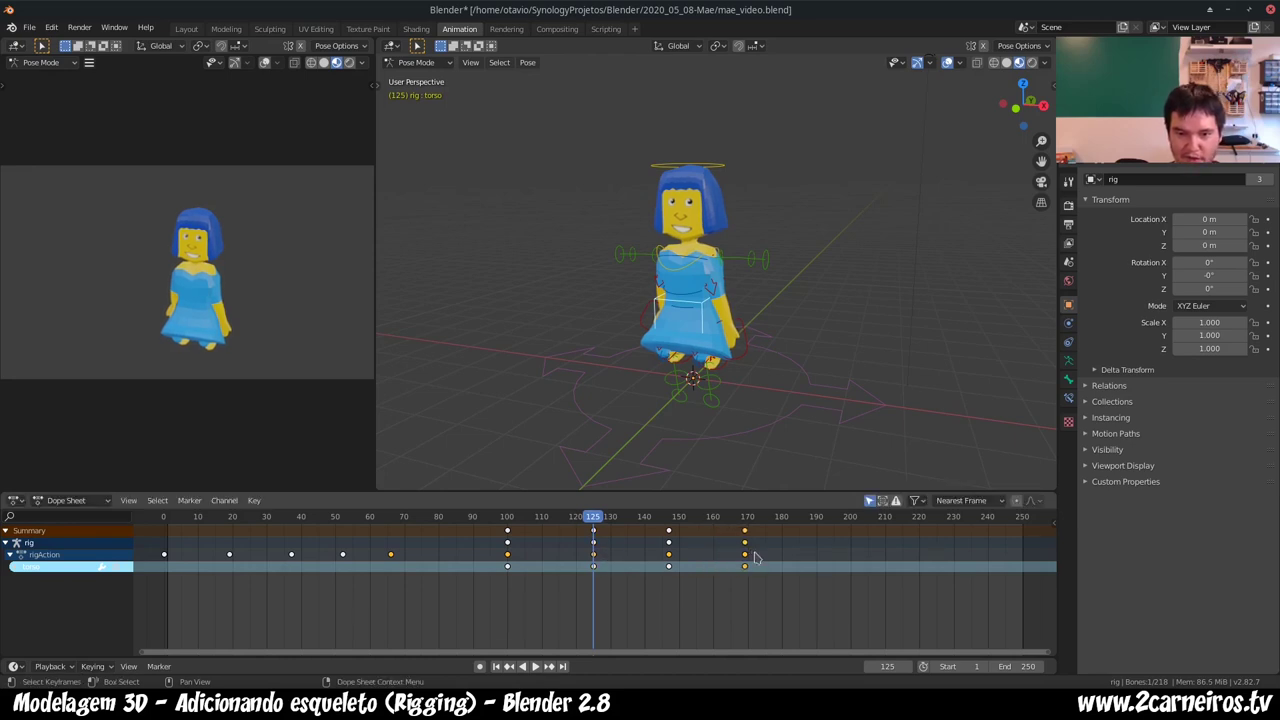
pyautogui.click(743, 340)
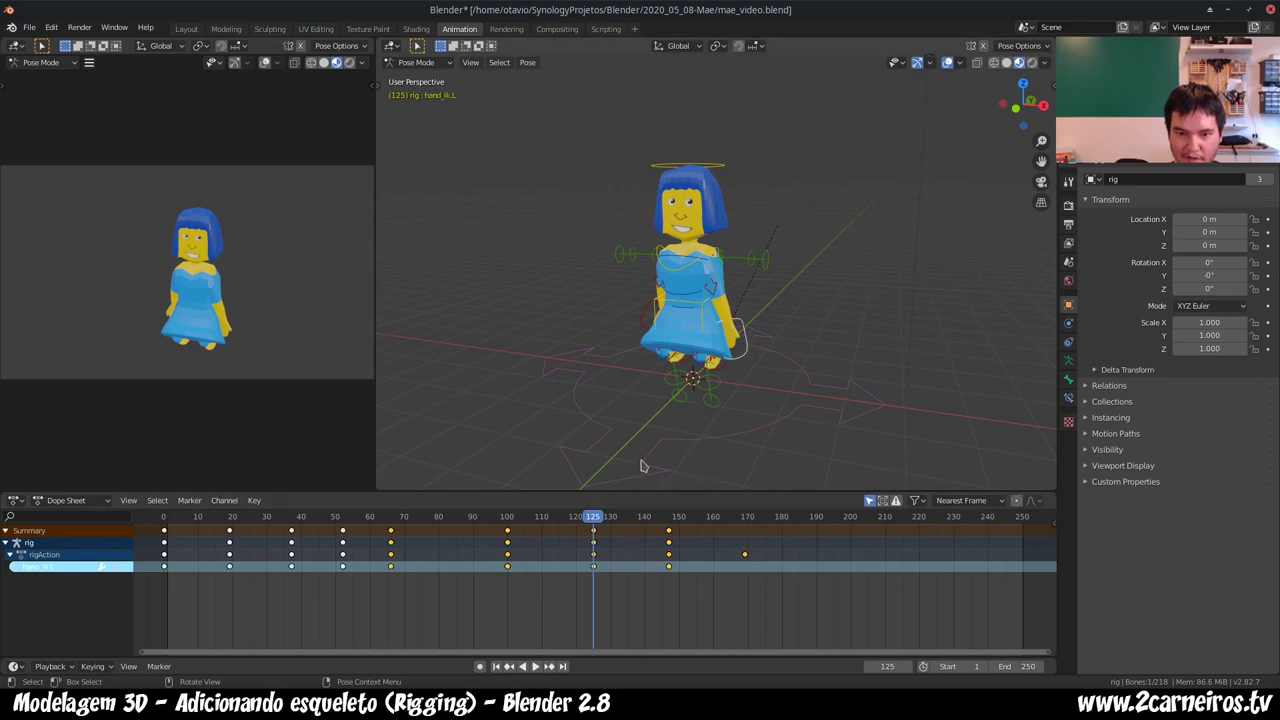
# - Scrub the timeline from frame 148 back to 100 to preview the motion
pyautogui.click(673, 517)
pyautogui.moveTo(673, 517)
pyautogui.mouseDown()
pyautogui.moveTo(163, 525)
pyautogui.moveTo(340, 533)
pyautogui.mouseUp()
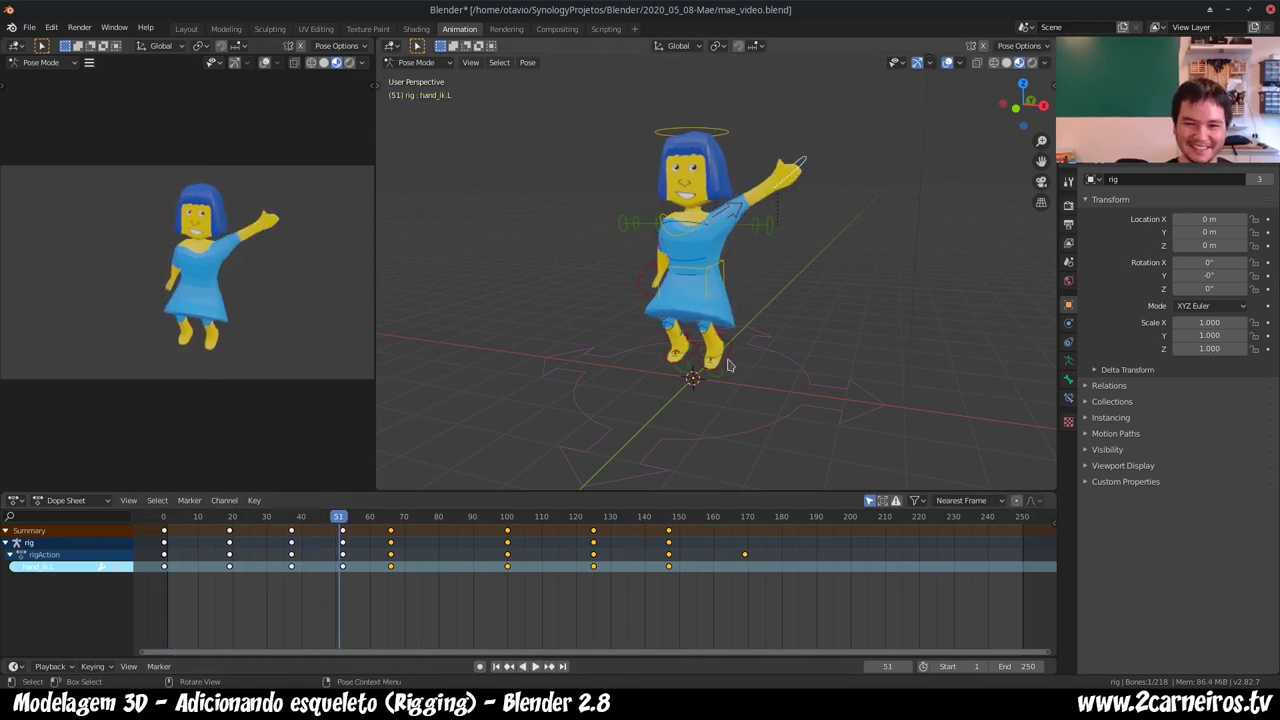
pyautogui.press('space')
# - At frame 169, select the left foot IK control and open its Pose Context Menu
pyautogui.click(745, 537)
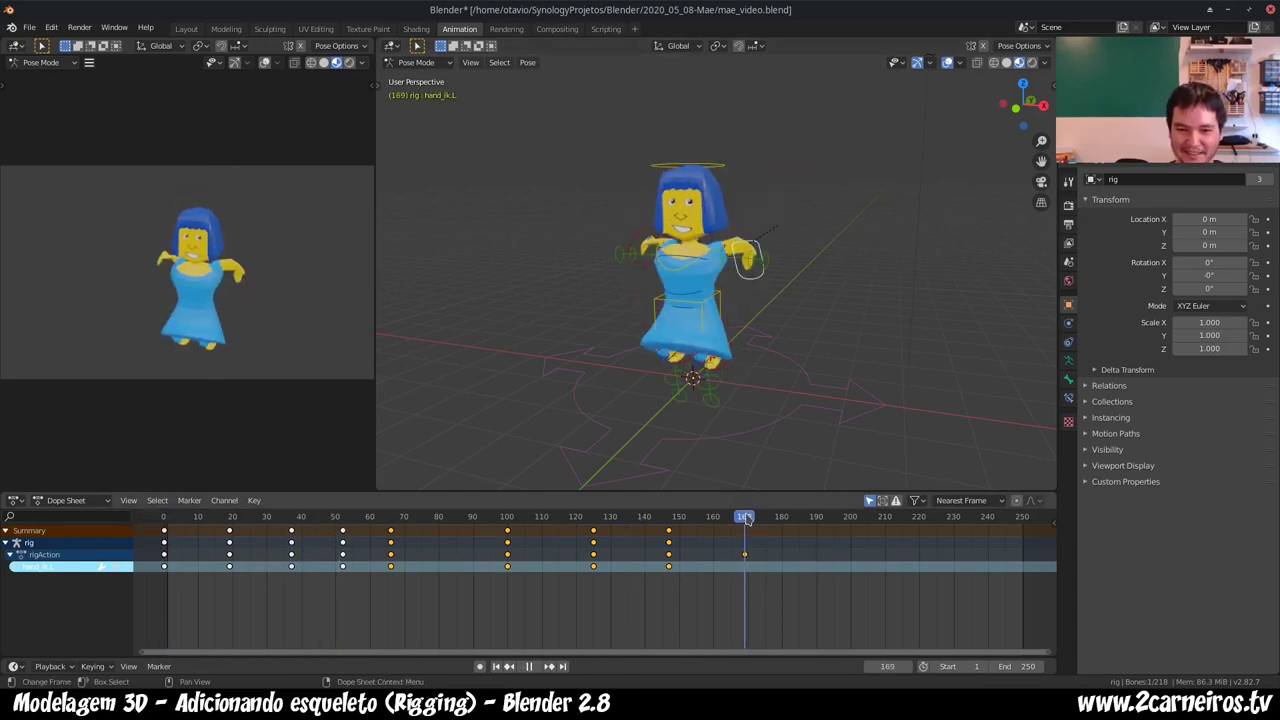
pyautogui.click(727, 367)
pyautogui.rightClick(725, 368)
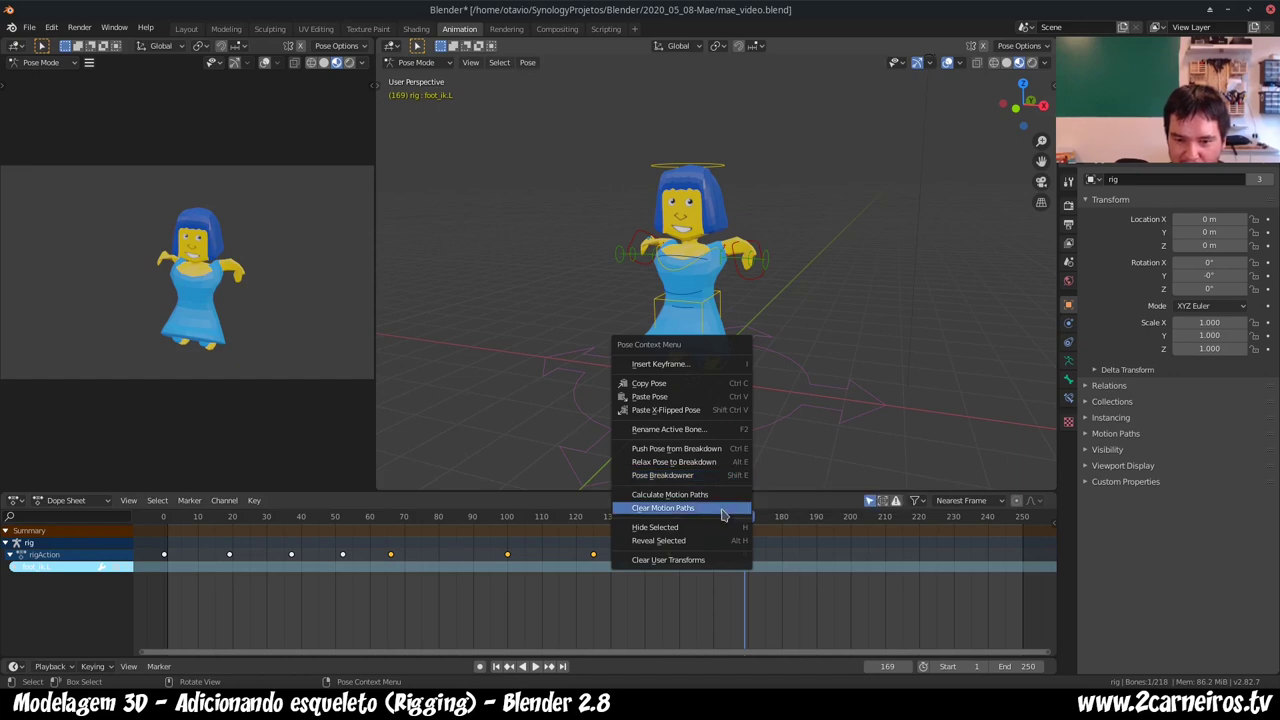
# - Clear the bone motion paths and apply Relax Pose to Breakdown on the left foot
pyautogui.click(722, 510)
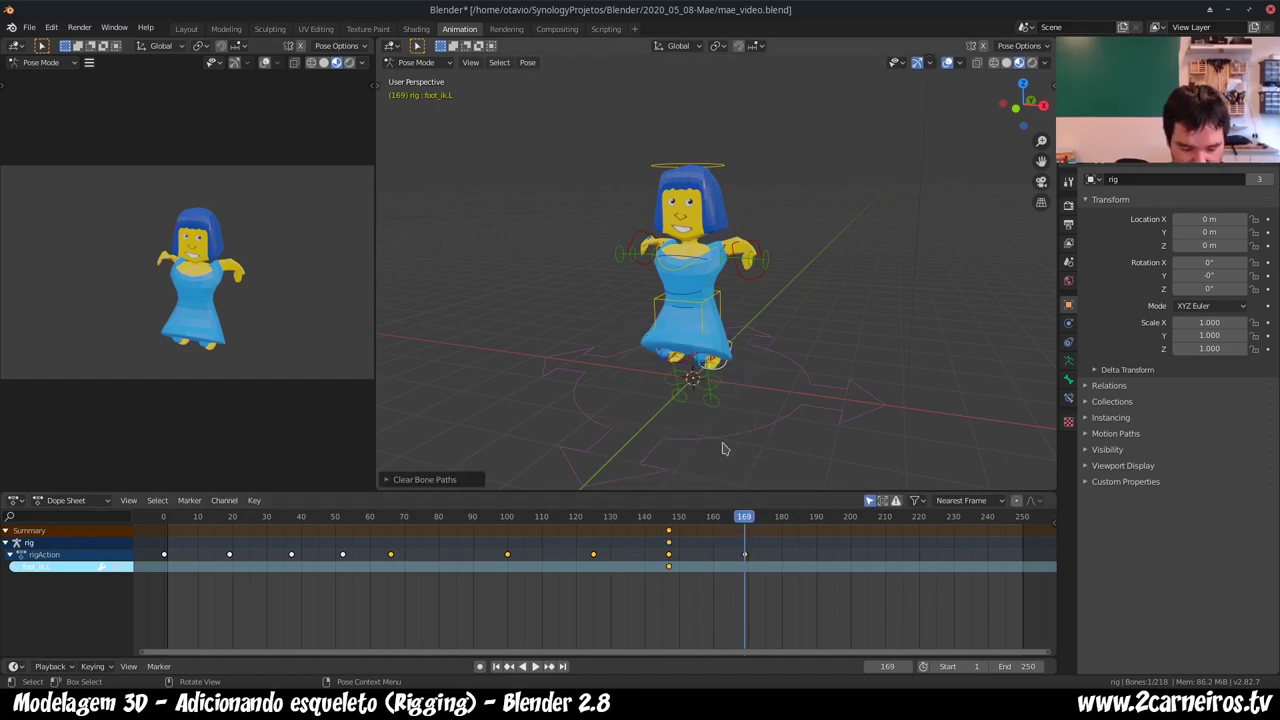
pyautogui.rightClick(726, 368)
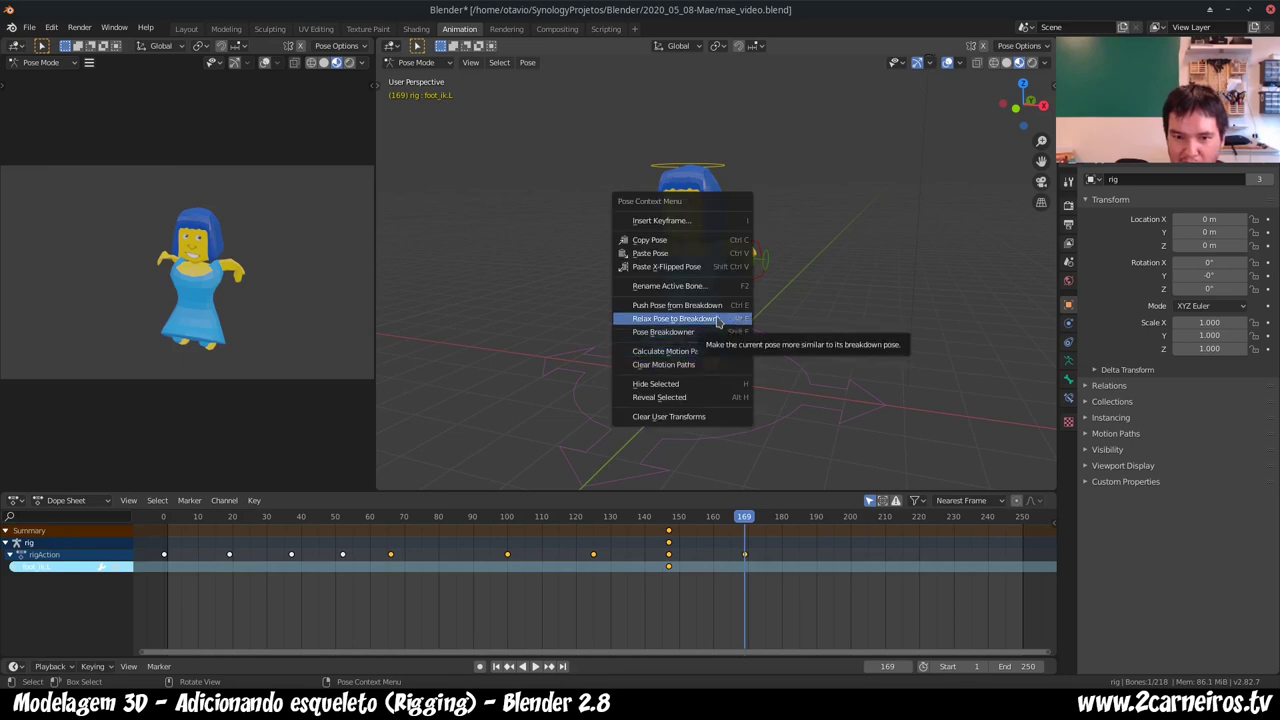
pyautogui.click(717, 320)
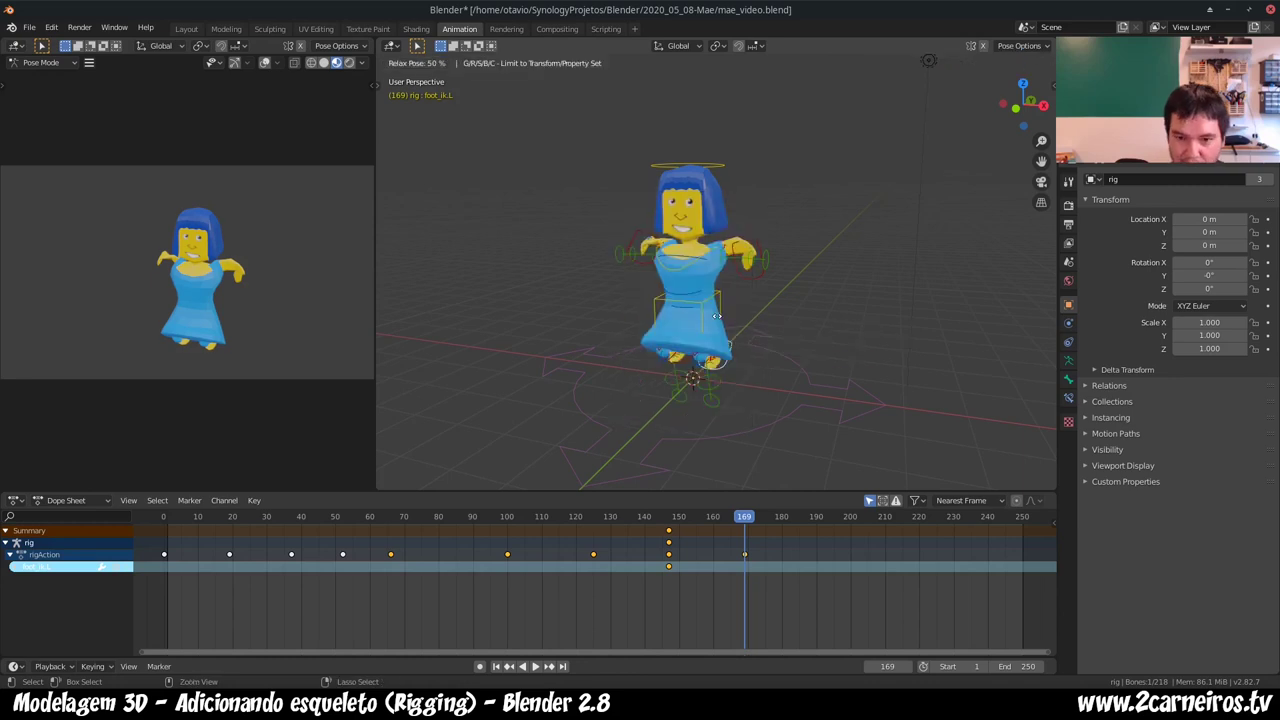
pyautogui.click(787, 364)
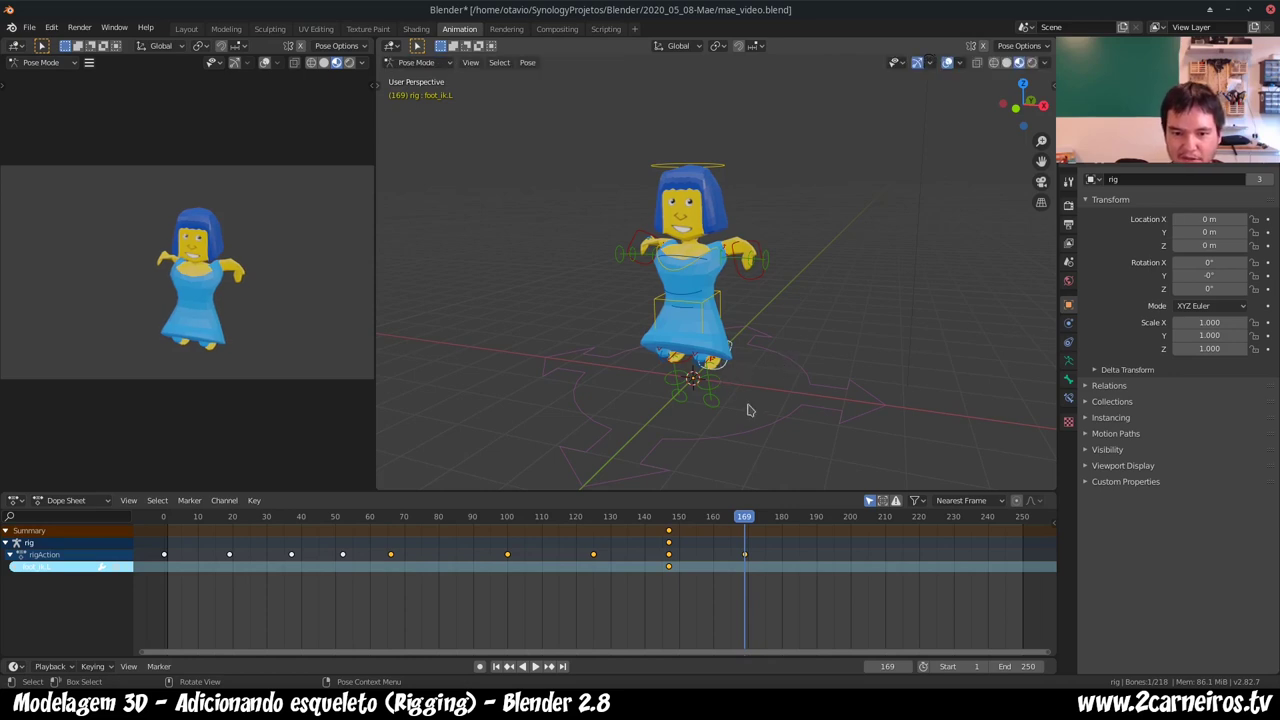
pyautogui.click(527, 64)
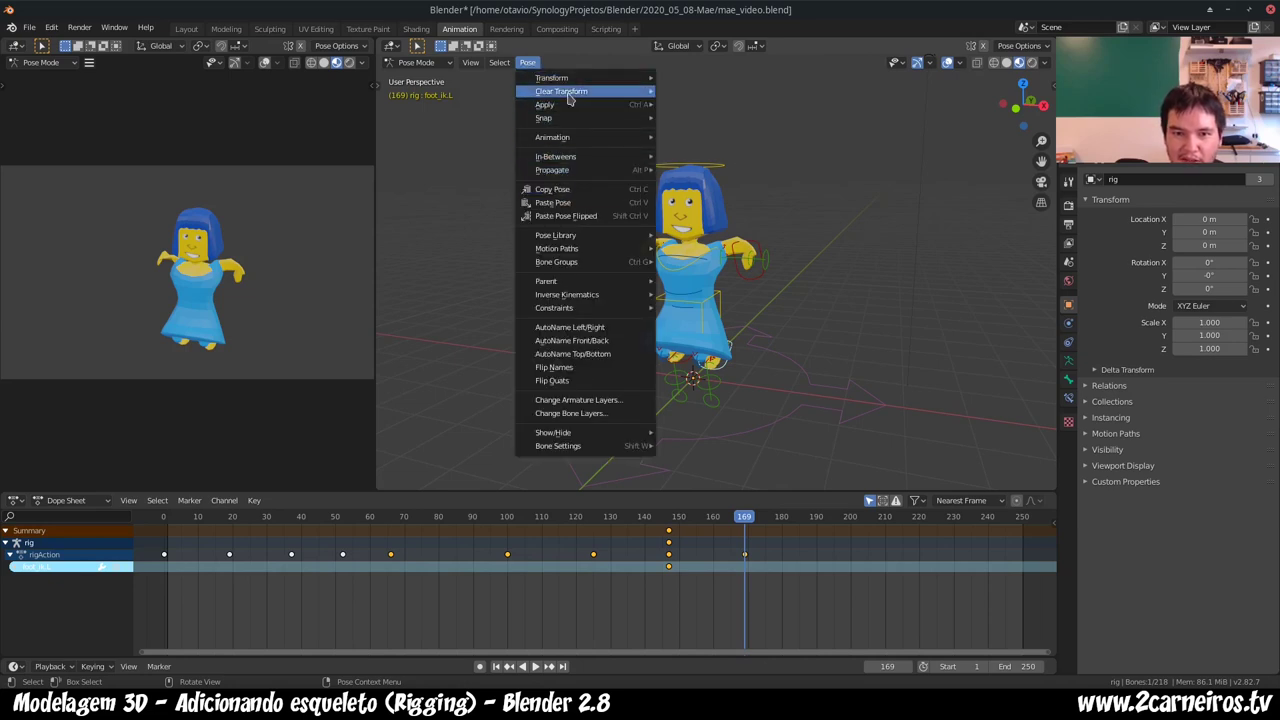
# - Clear both foot controls' transforms at frame 169 and key their LocRot
pyautogui.moveTo(561, 91)
pyautogui.click(676, 92)
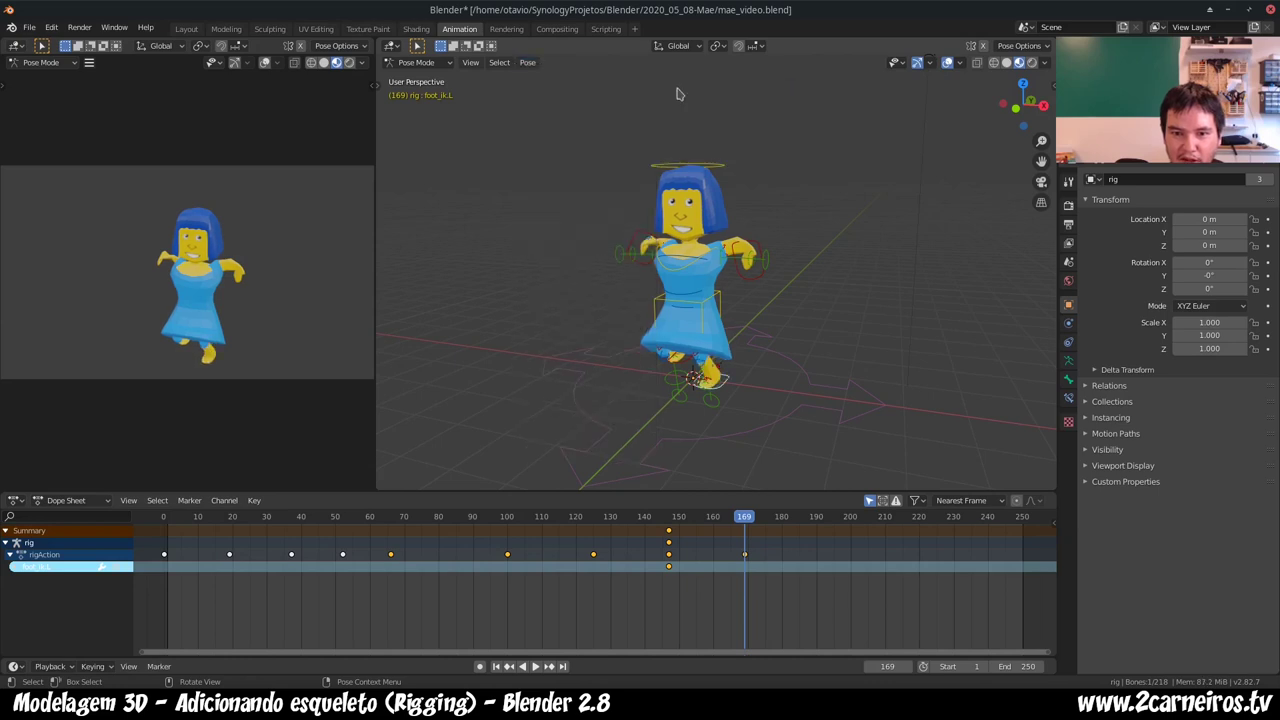
pyautogui.click(688, 372)
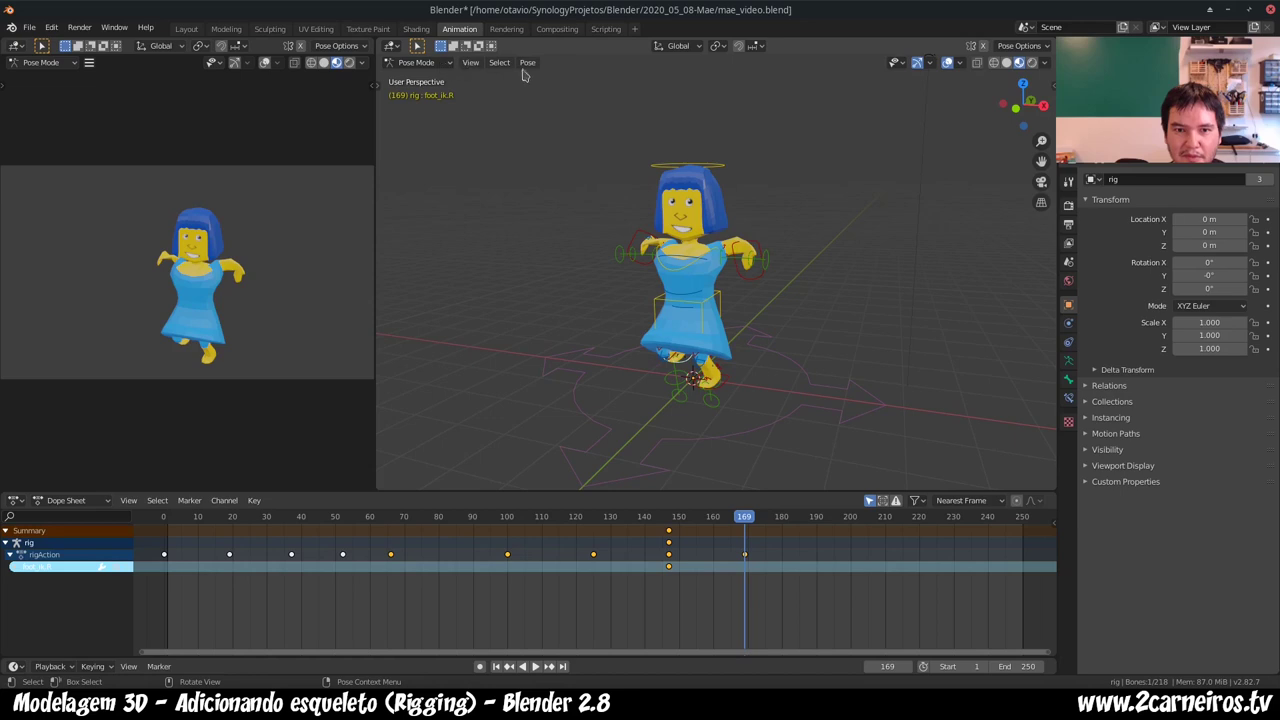
pyautogui.click(527, 64)
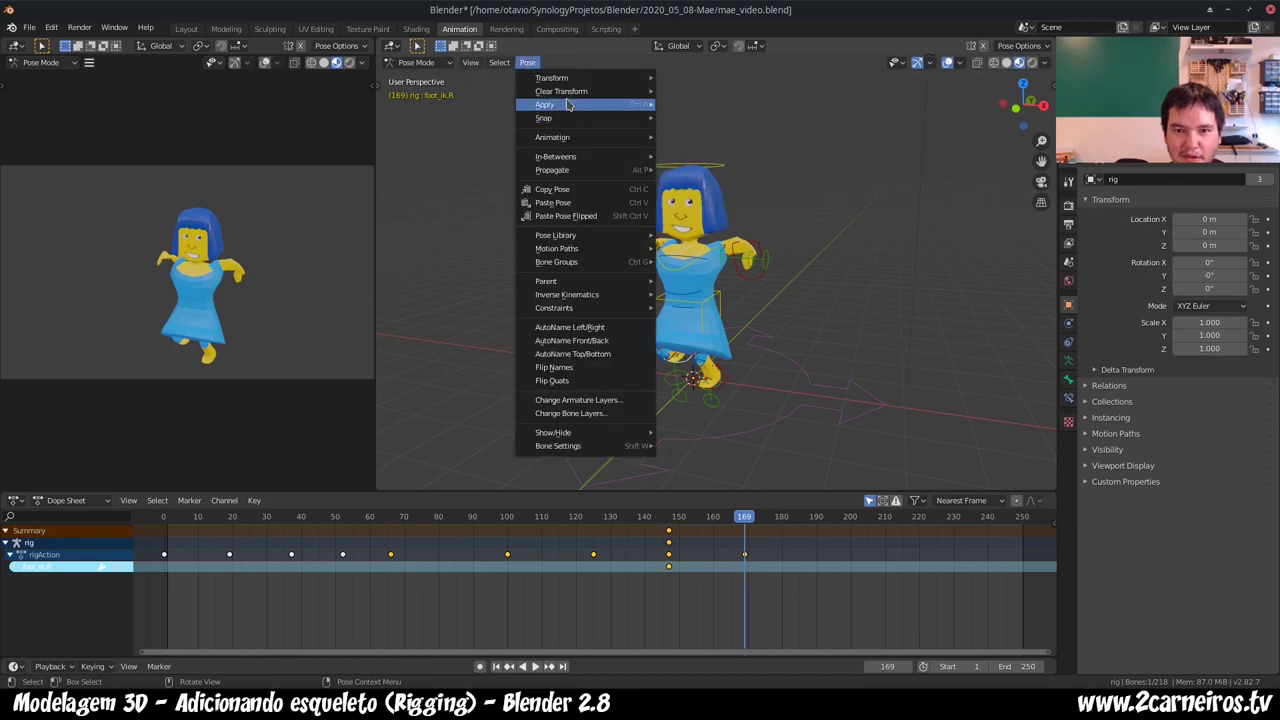
pyautogui.moveTo(561, 91)
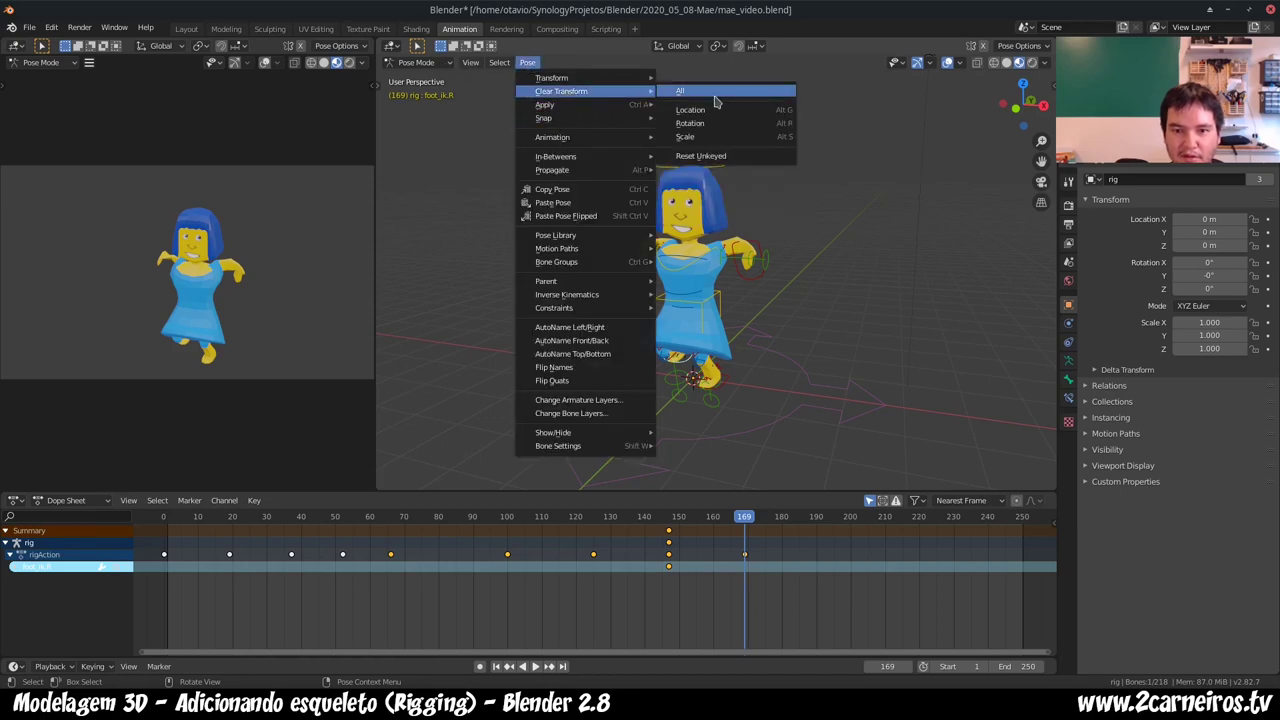
pyautogui.click(716, 101)
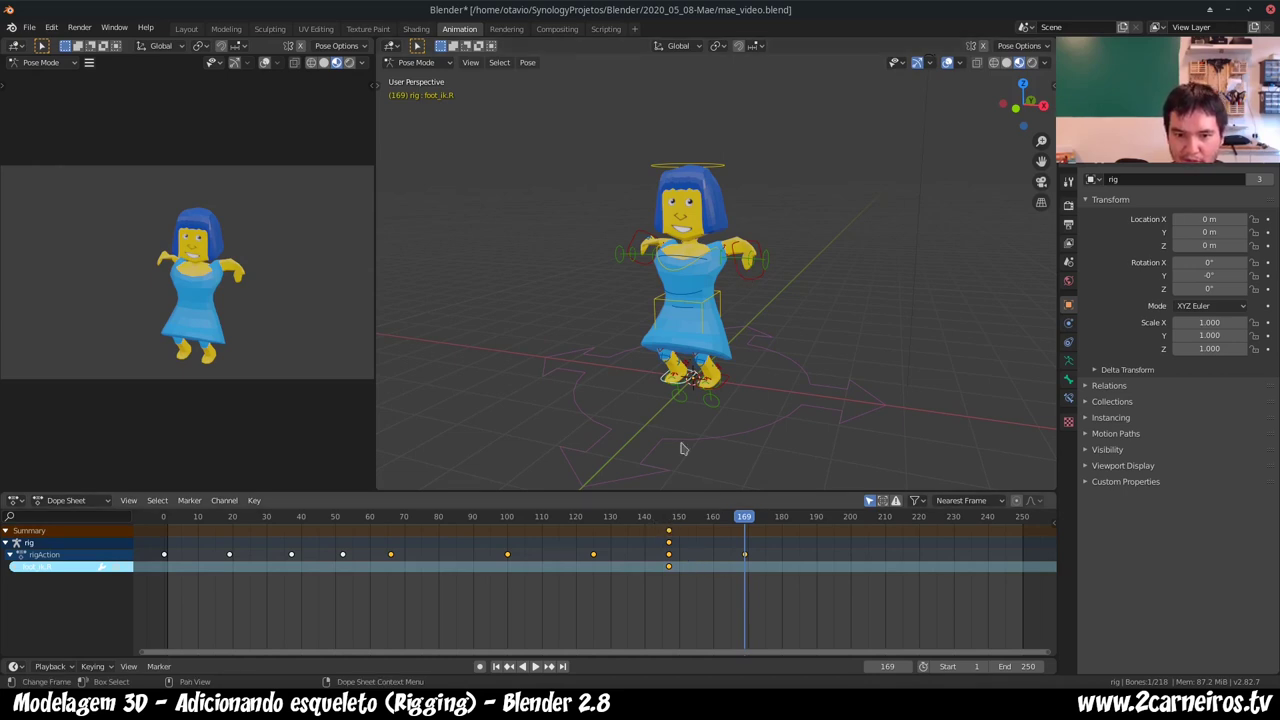
pyautogui.press('i')
pyautogui.click(740, 314)
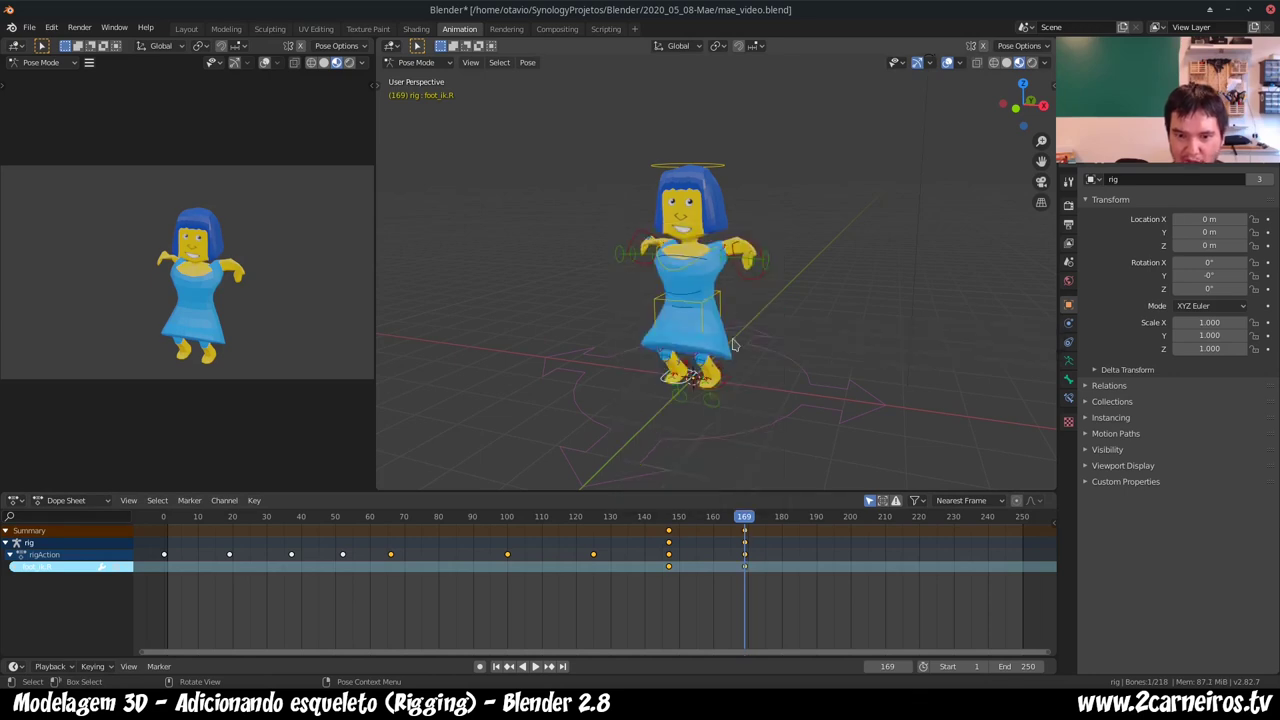
pyautogui.click(721, 385)
pyautogui.press('i')
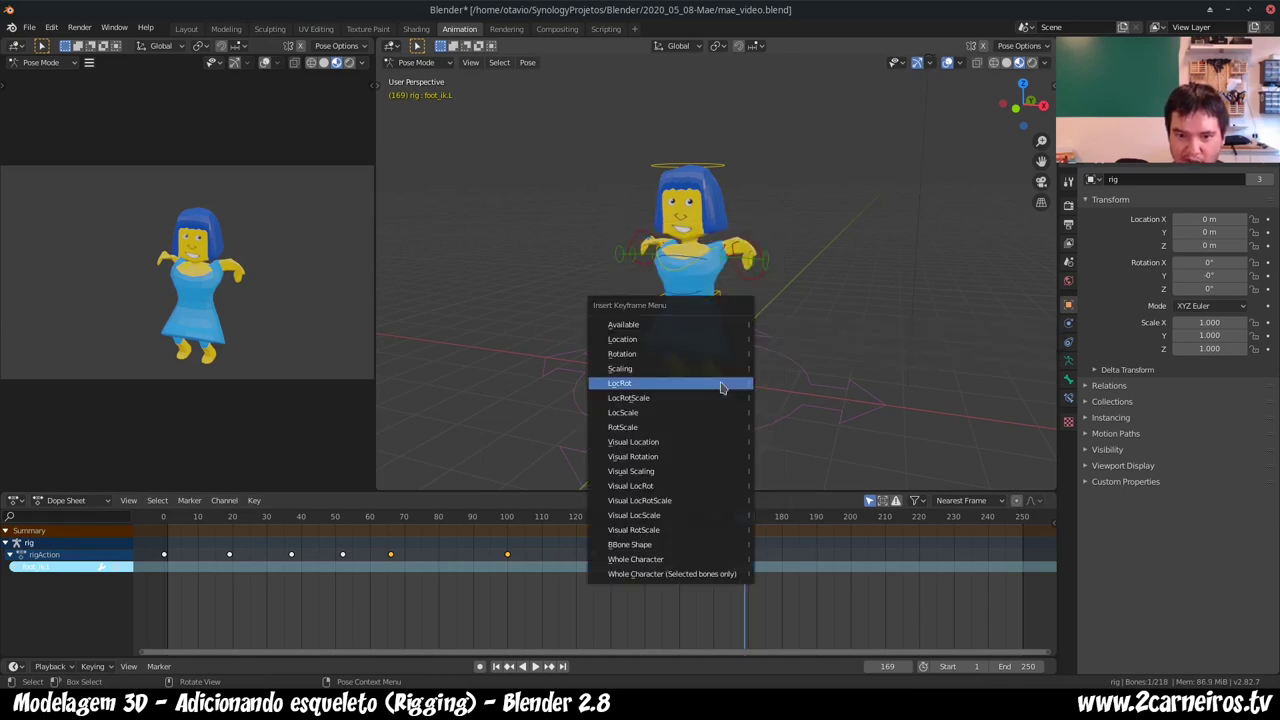
pyautogui.click(721, 384)
# - Play the animation backwards and scrub from frame 109 to 125 to review
pyautogui.hotkey('shift', 'ctrl', 'space')
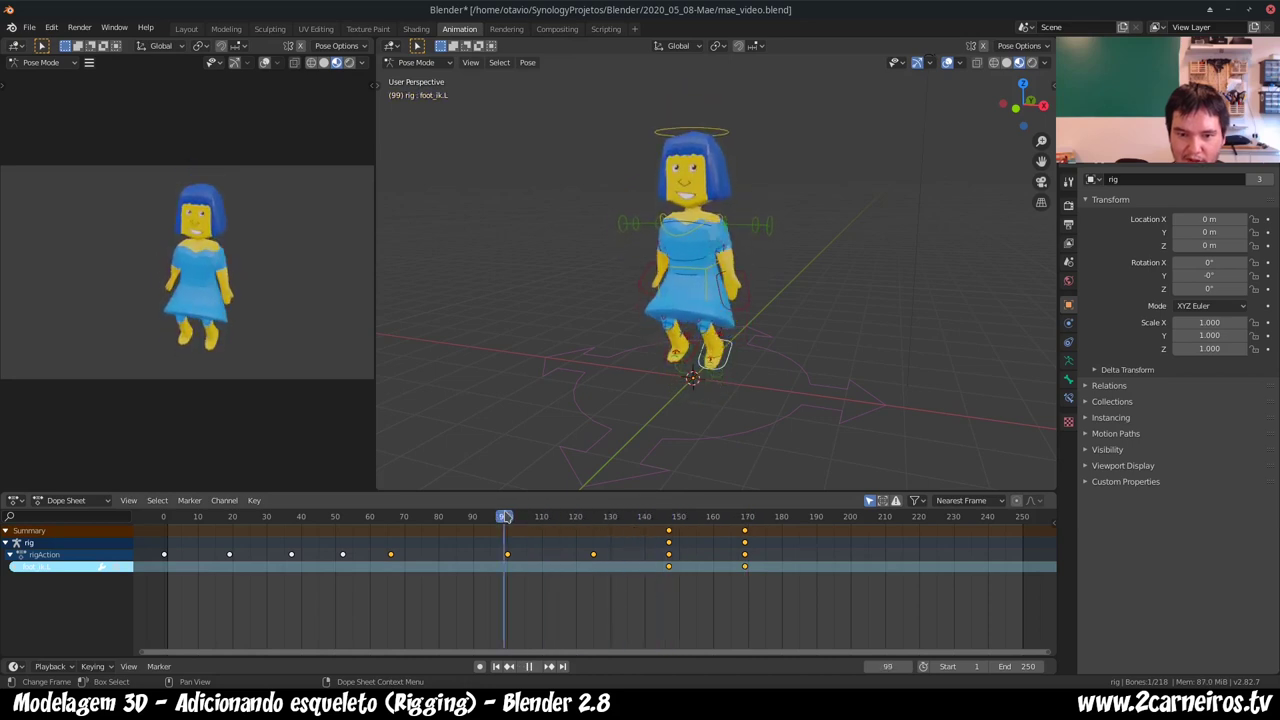
pyautogui.click(547, 515)
pyautogui.moveTo(547, 513); pyautogui.dragTo(594, 513)
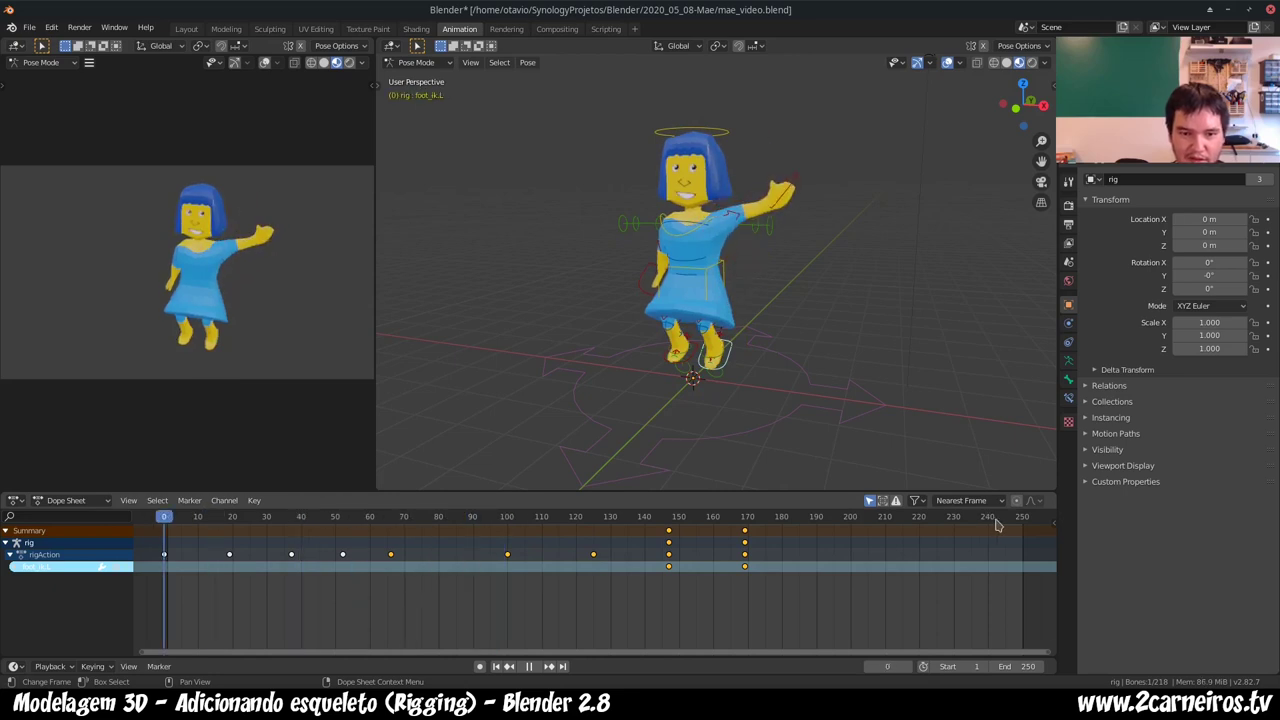
# - At frame 0, clear all transforms on the left and right foot controllers
pyautogui.press('space')
pyautogui.rightClick(733, 350)
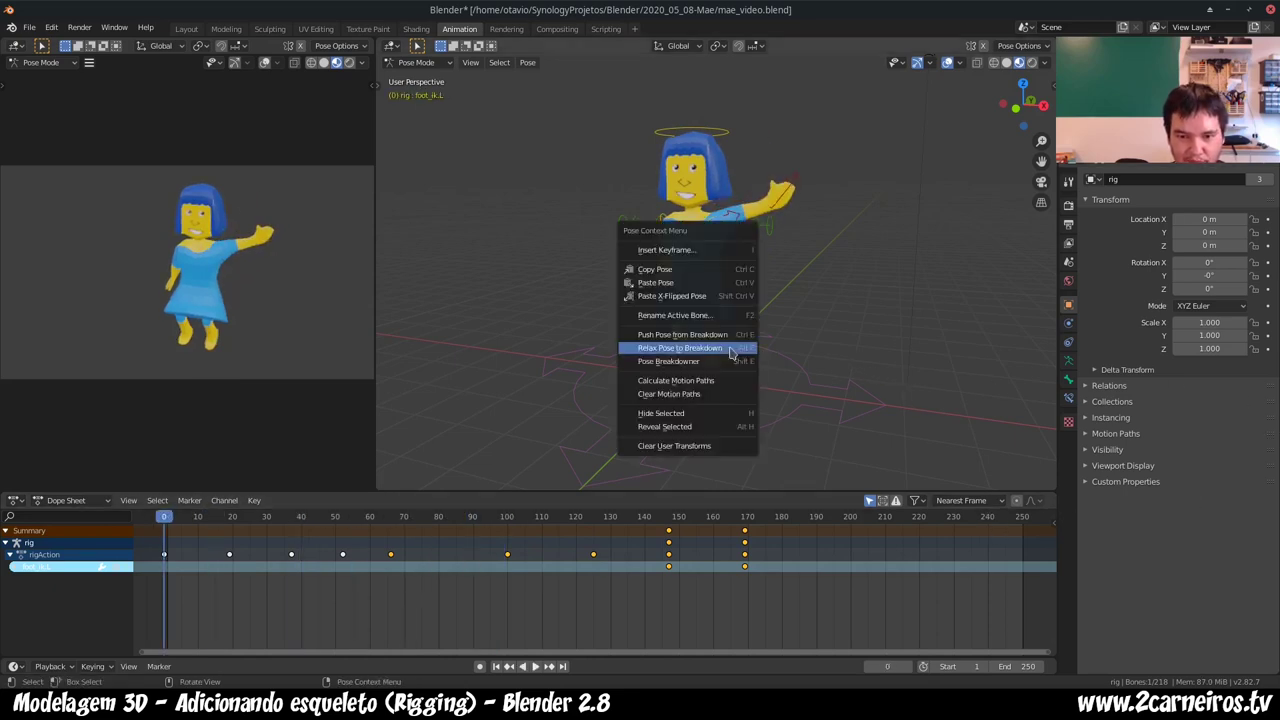
pyautogui.click(527, 62)
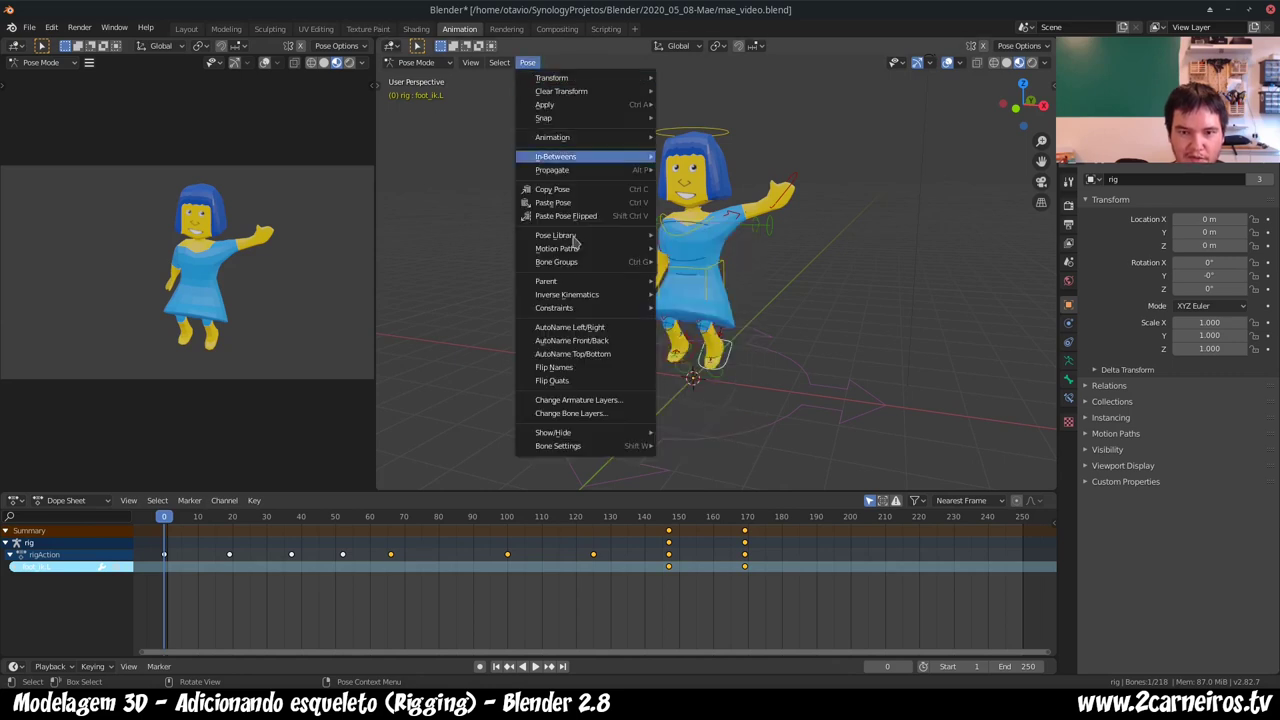
pyautogui.moveTo(561, 91)
pyautogui.click(739, 95)
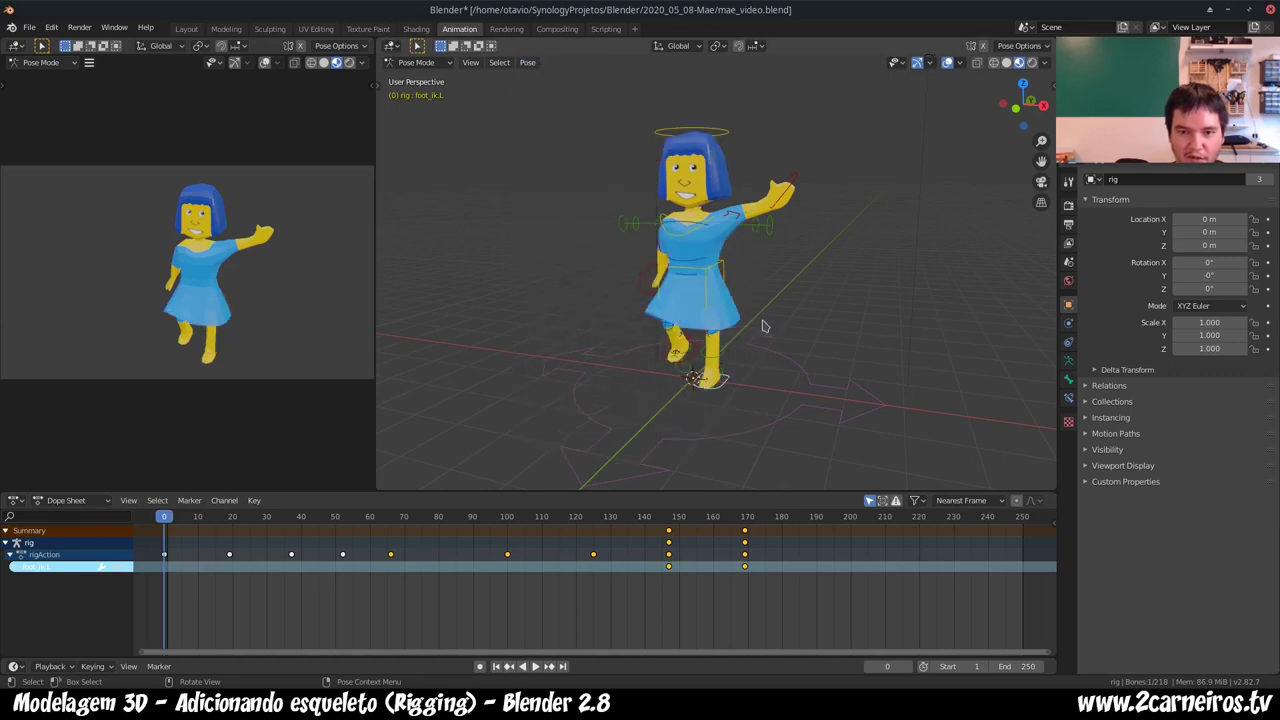
pyautogui.click(698, 352)
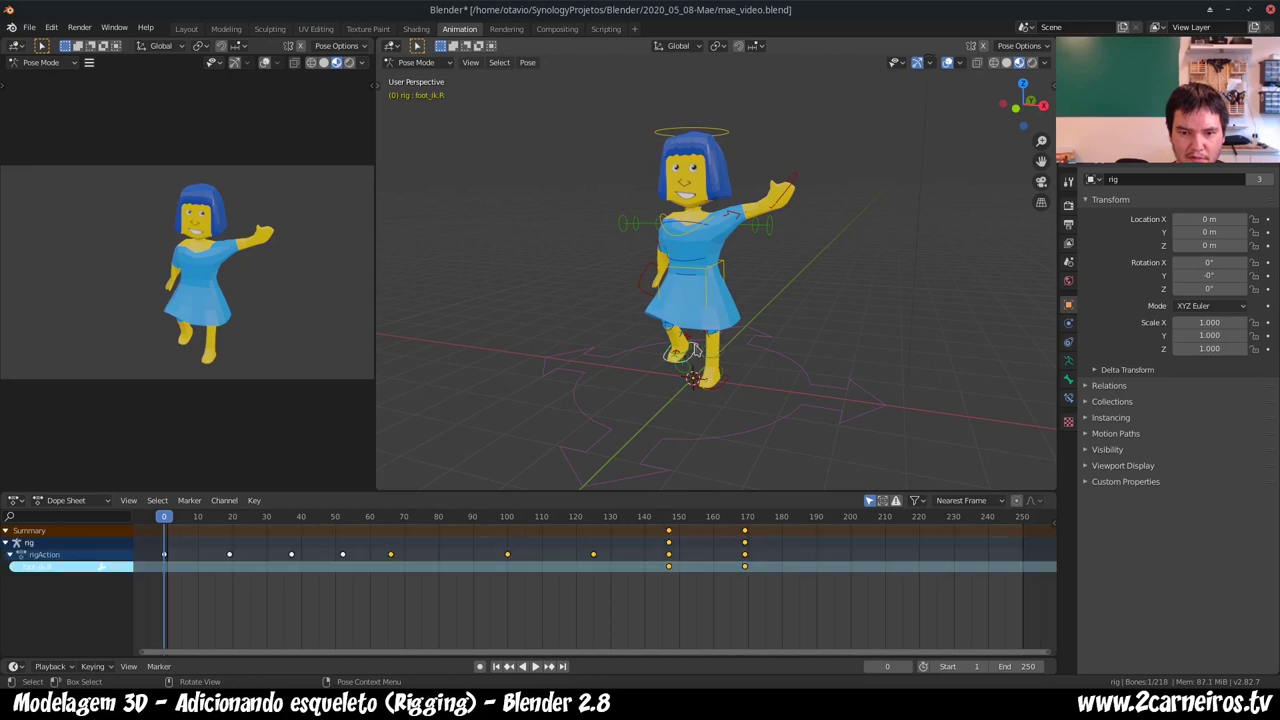
pyautogui.click(528, 62)
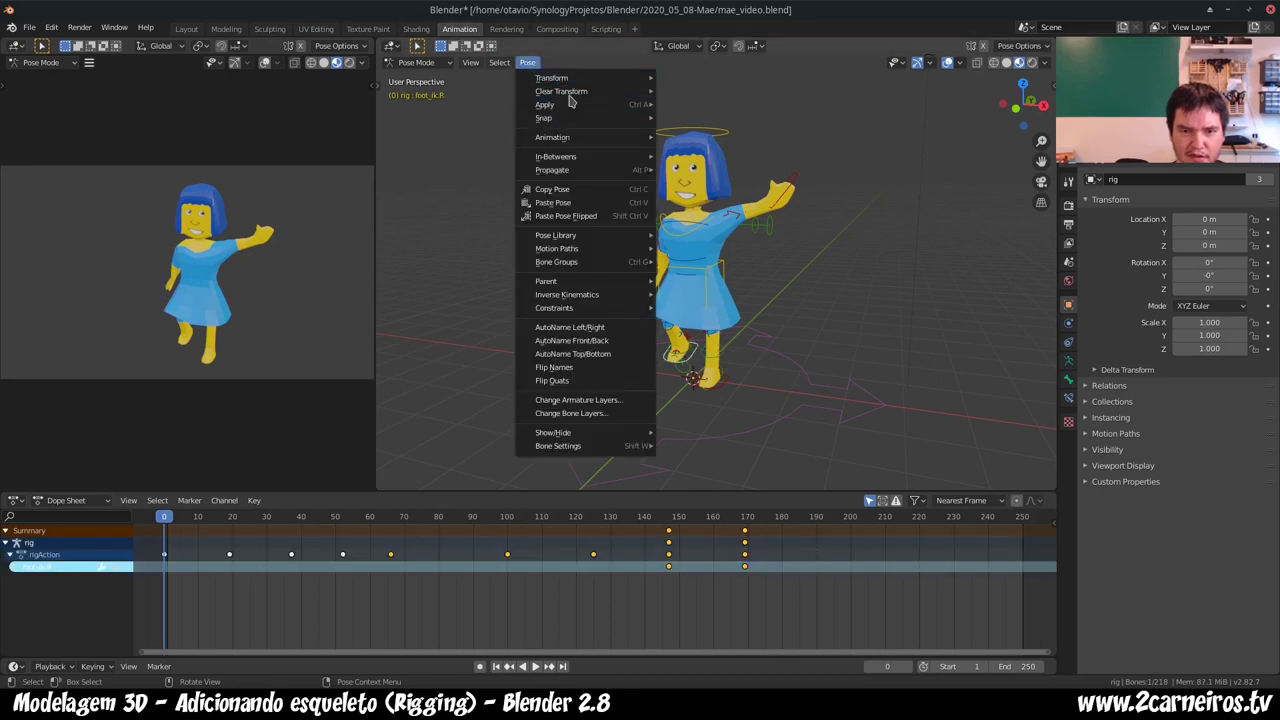
pyautogui.moveTo(561, 91)
pyautogui.click(728, 95)
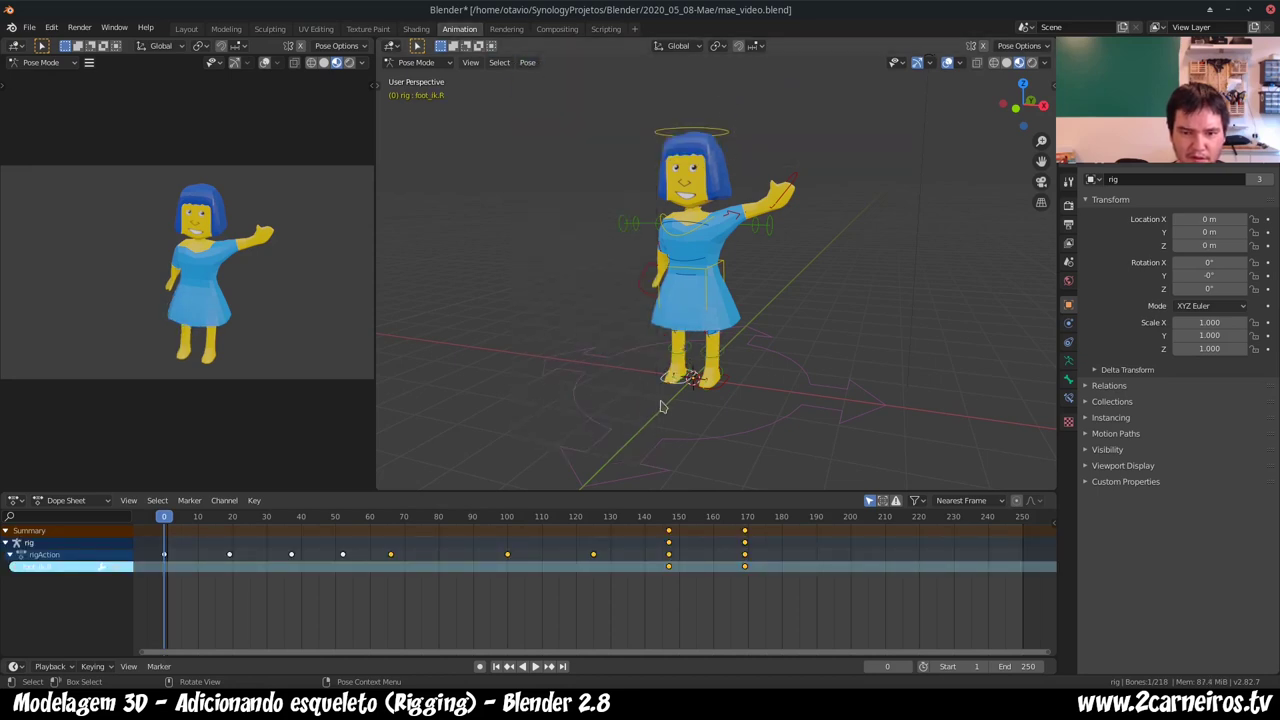
# - Key LocRot for both foot controllers at frame 0, then play the animation
pyautogui.press('i')
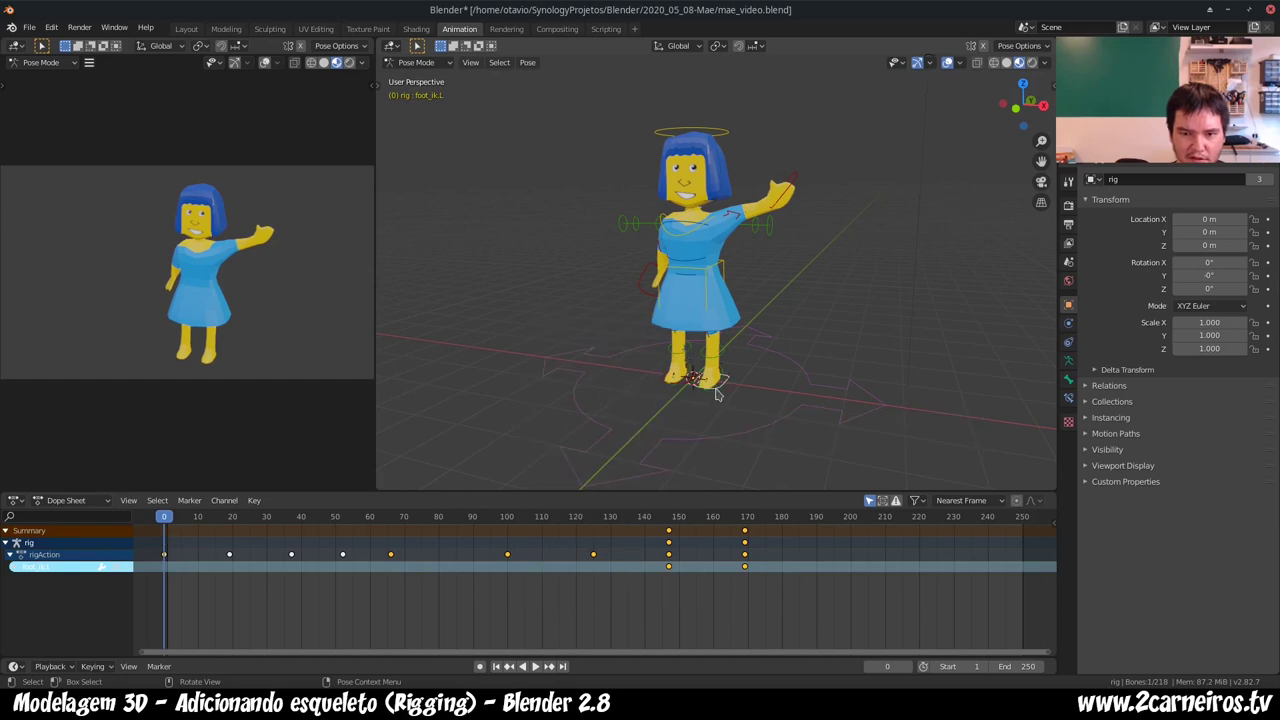
pyautogui.press('i')
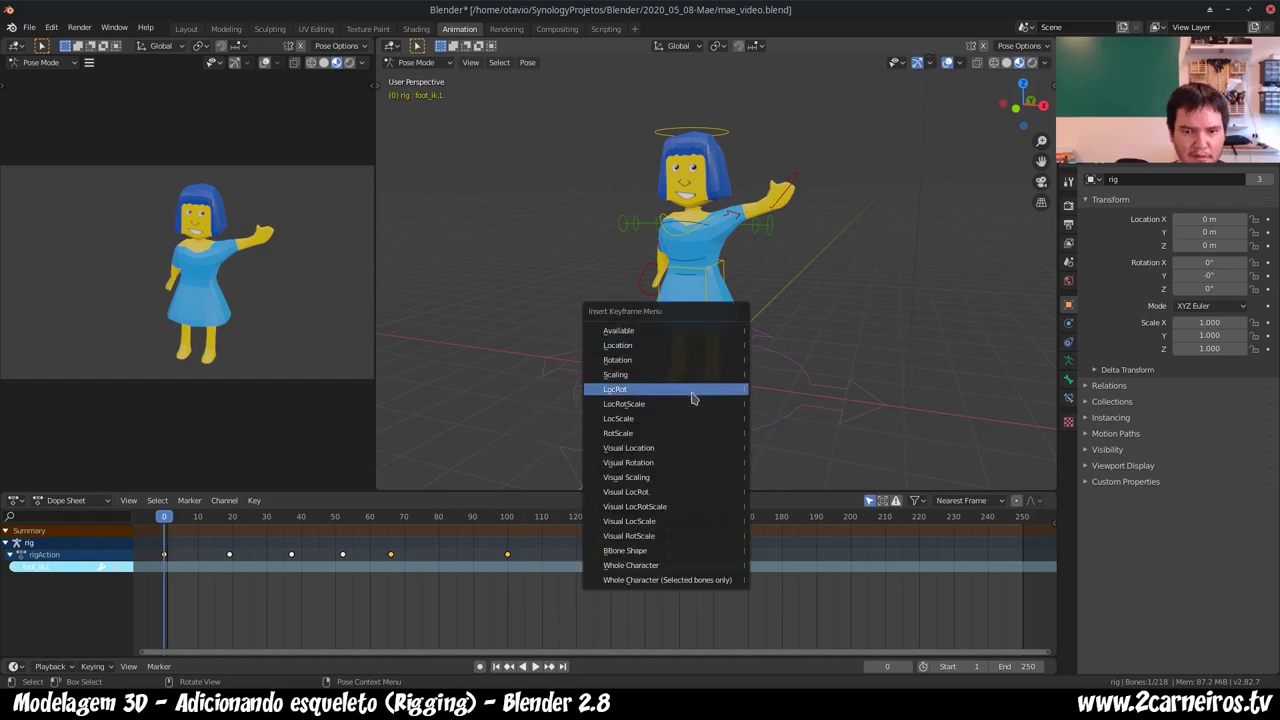
pyautogui.click(695, 398)
pyautogui.press('i')
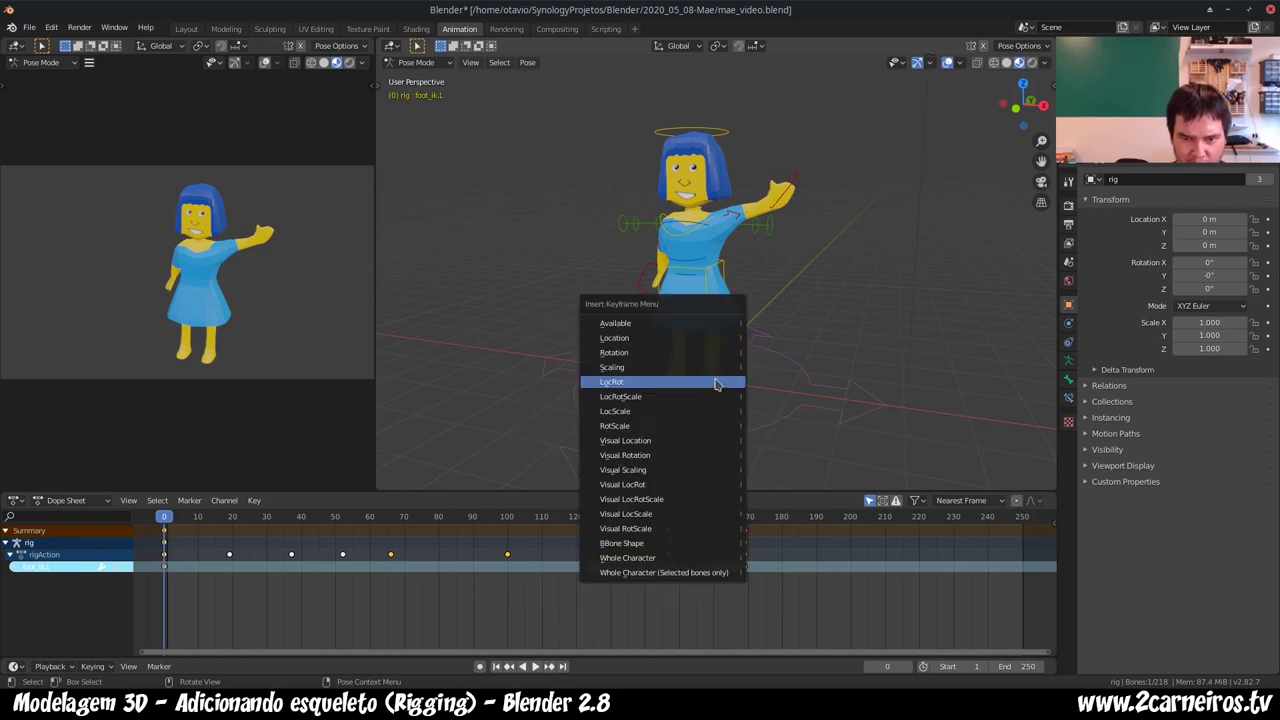
pyautogui.click(716, 385)
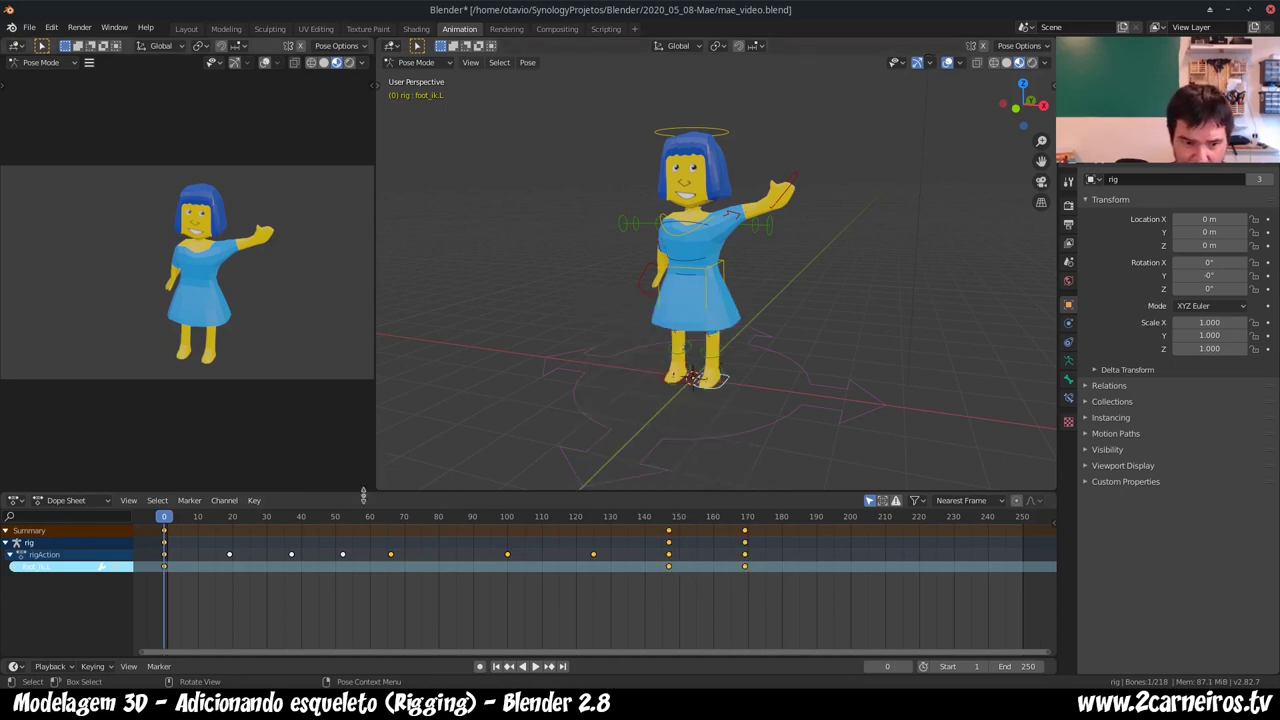
pyautogui.press('space')
# - Duplicate the left foot's frame-0 keyframes to frame 125 in the Dope Sheet
pyautogui.moveTo(643, 517)
pyautogui.mouseDown()
pyautogui.moveTo(575, 527)
pyautogui.moveTo(595, 520)
pyautogui.mouseUp()
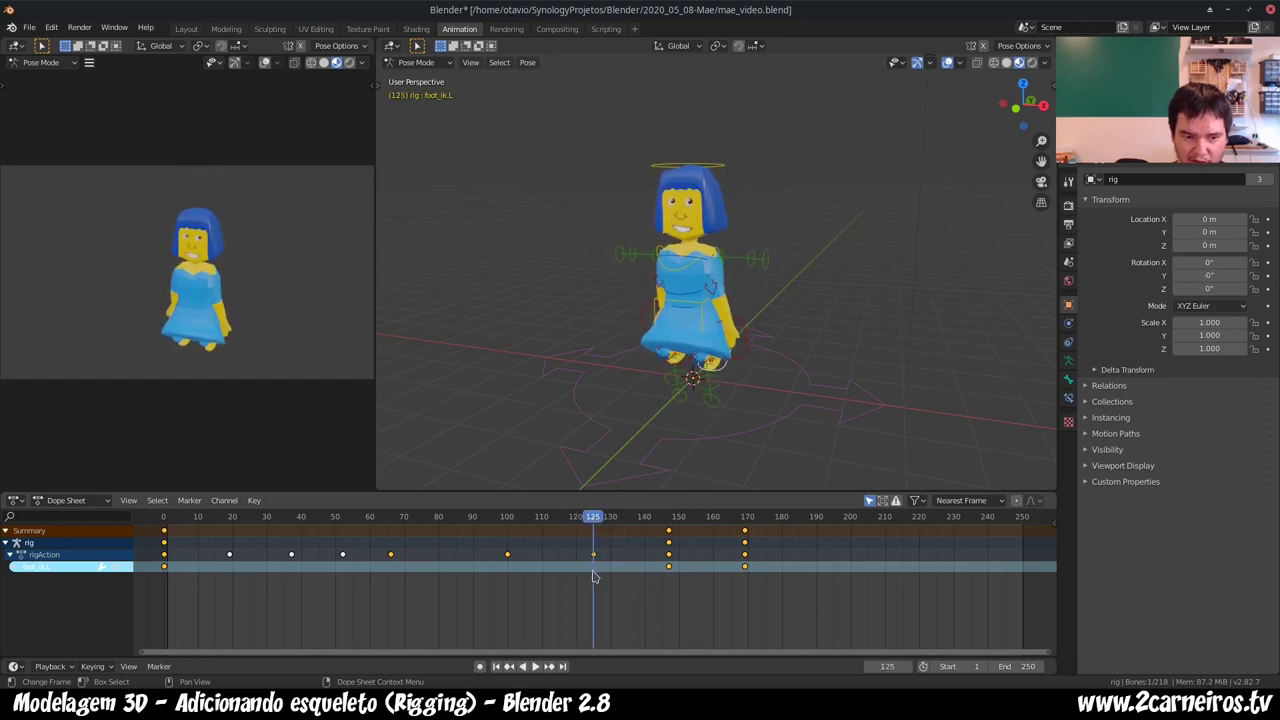
pyautogui.hotkey('shift', 'd')
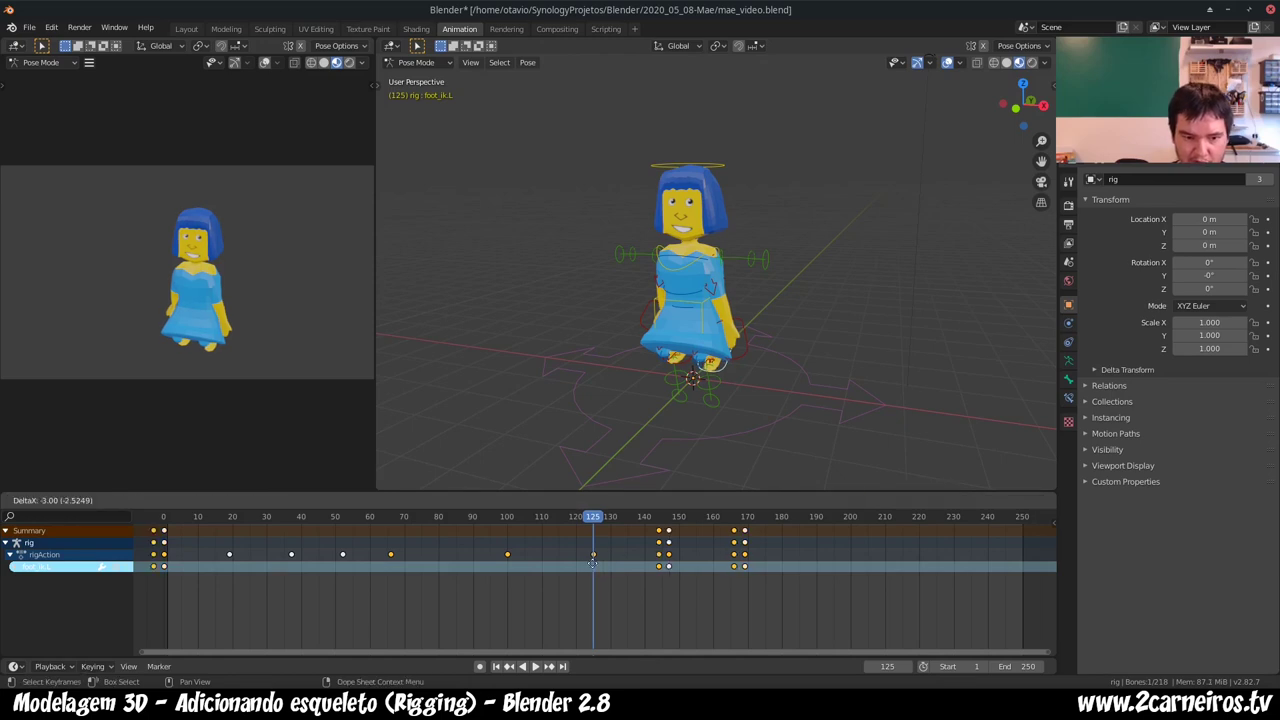
pyautogui.press('Escape')
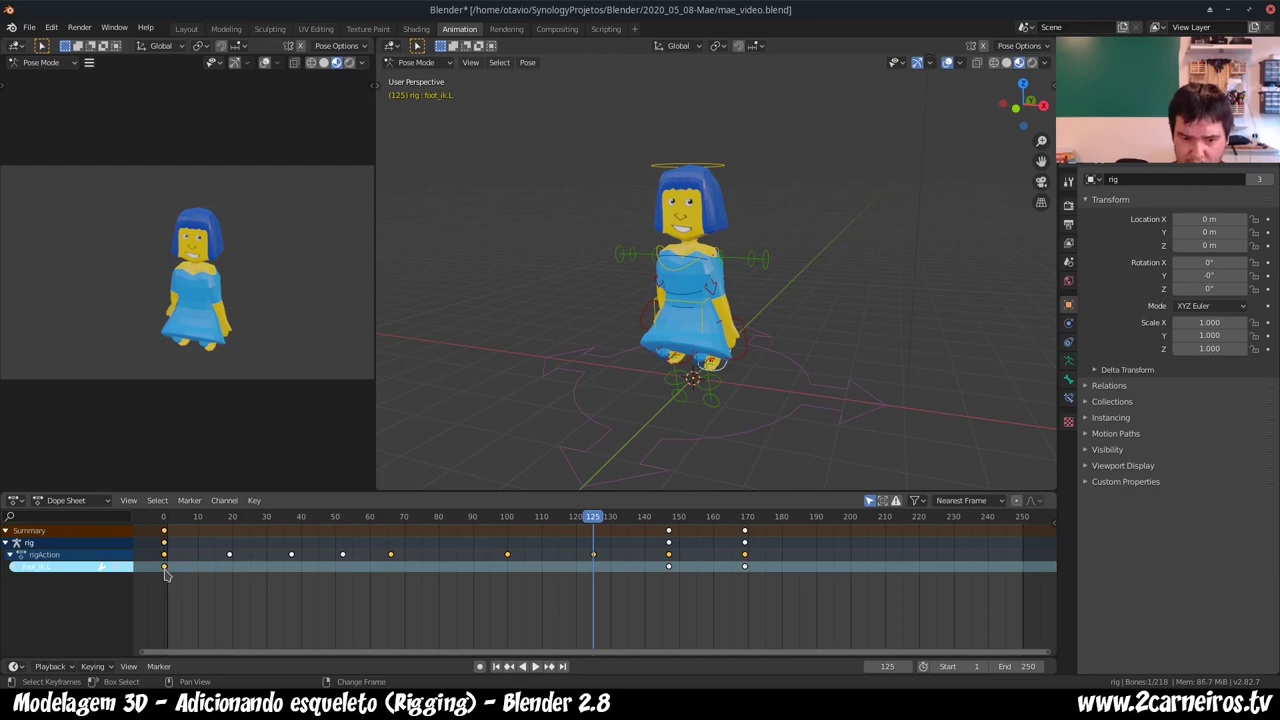
pyautogui.hotkey('shift', 'd')
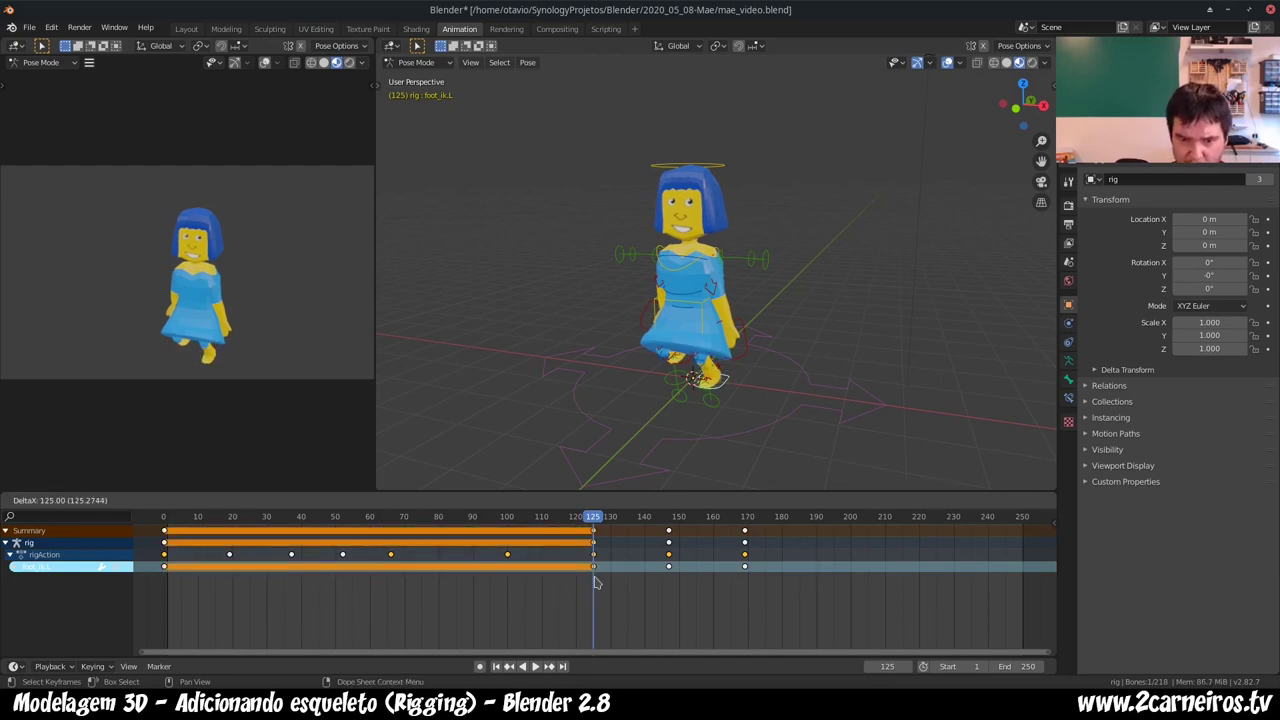
pyautogui.click(595, 583)
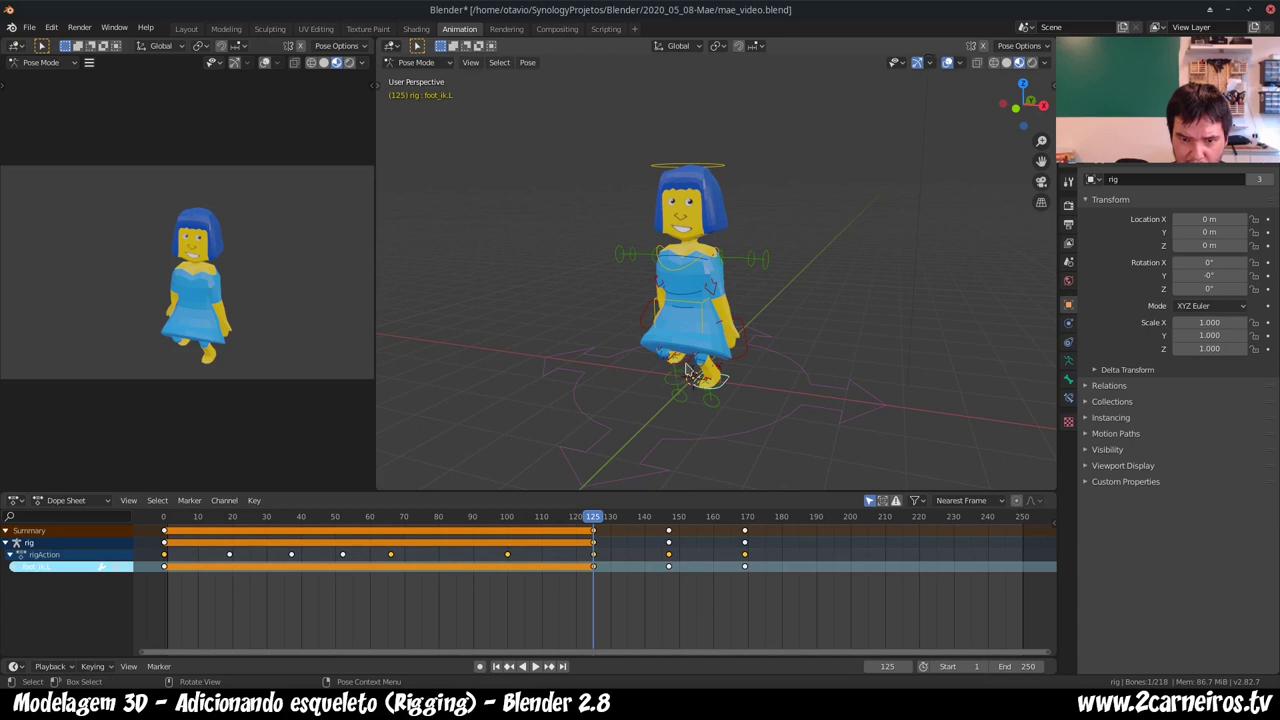
pyautogui.hotkey('ctrl', 'z')
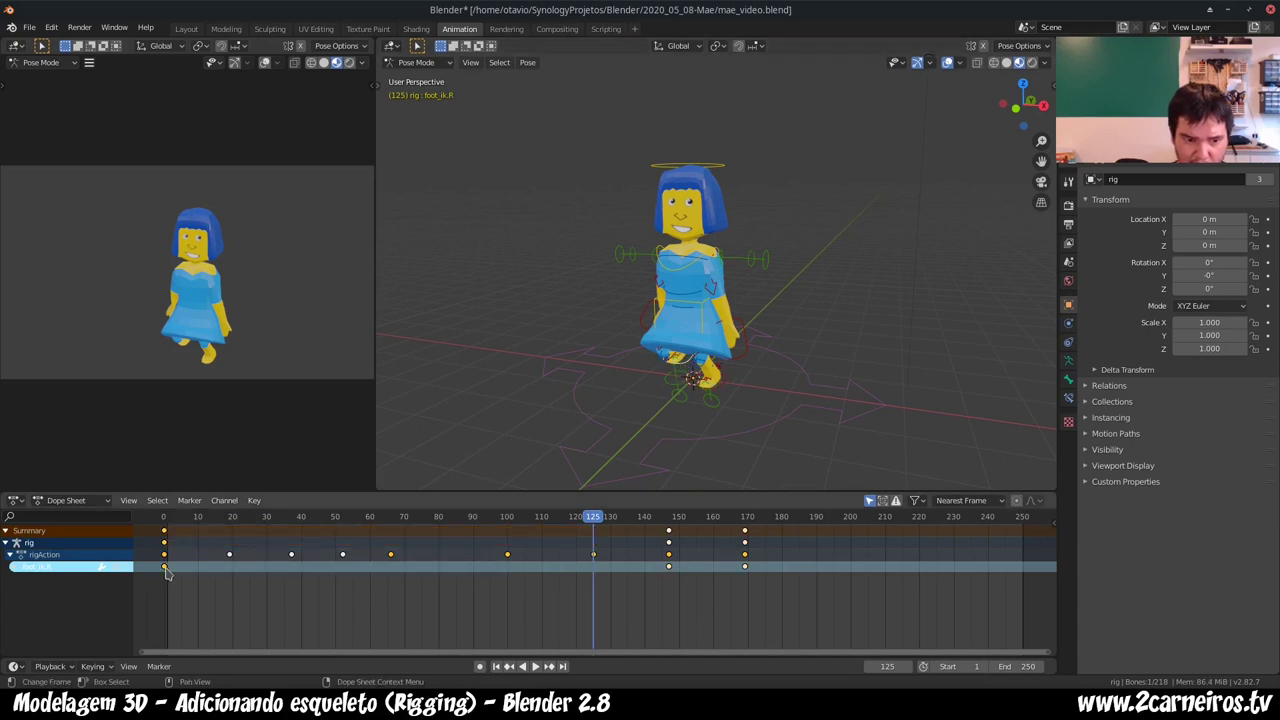
# - Copy the right foot's frame-0 keys to frame 125, then play from the start
pyautogui.hotkey('shift', 'd')
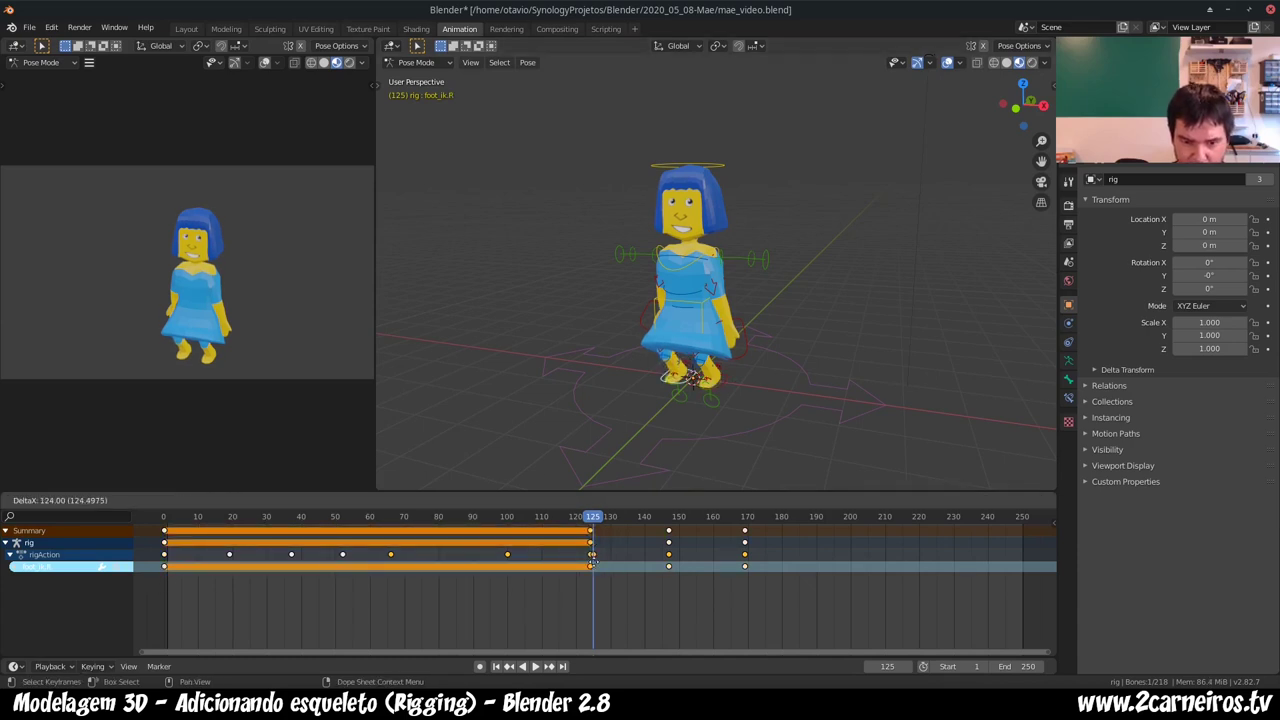
pyautogui.click(595, 563)
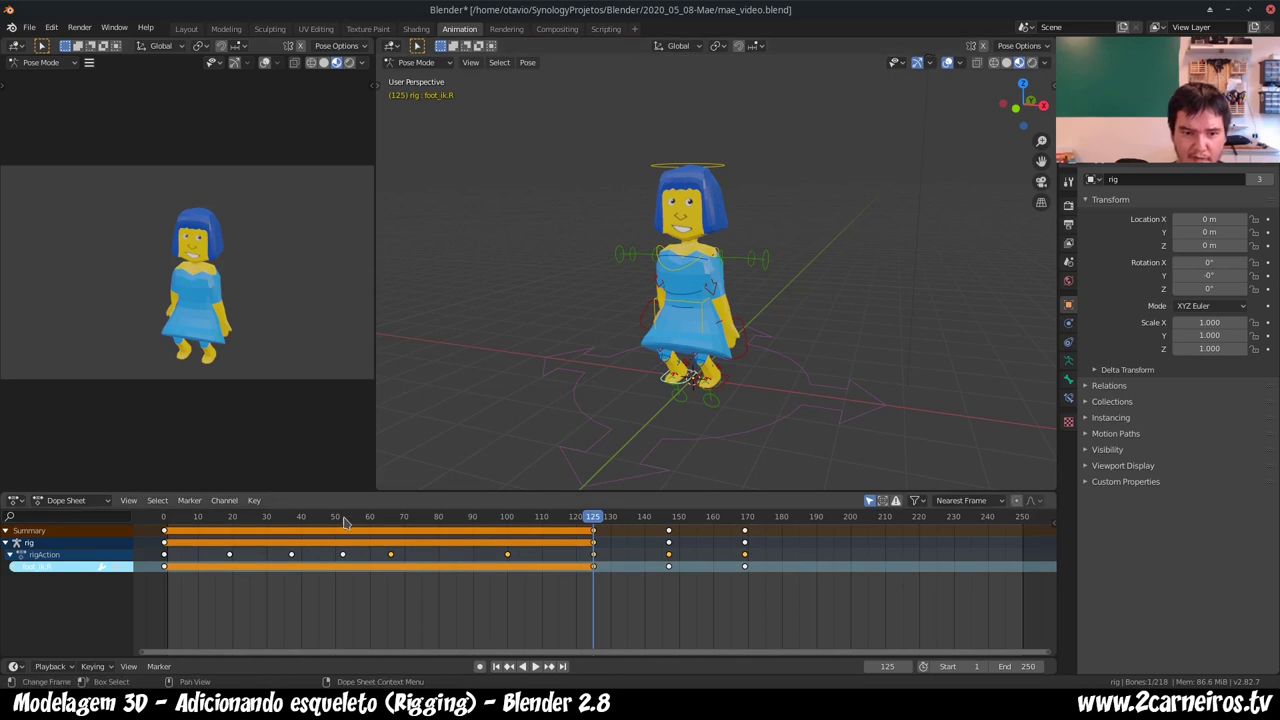
pyautogui.hotkey('shift', 'Left')
pyautogui.press('space')
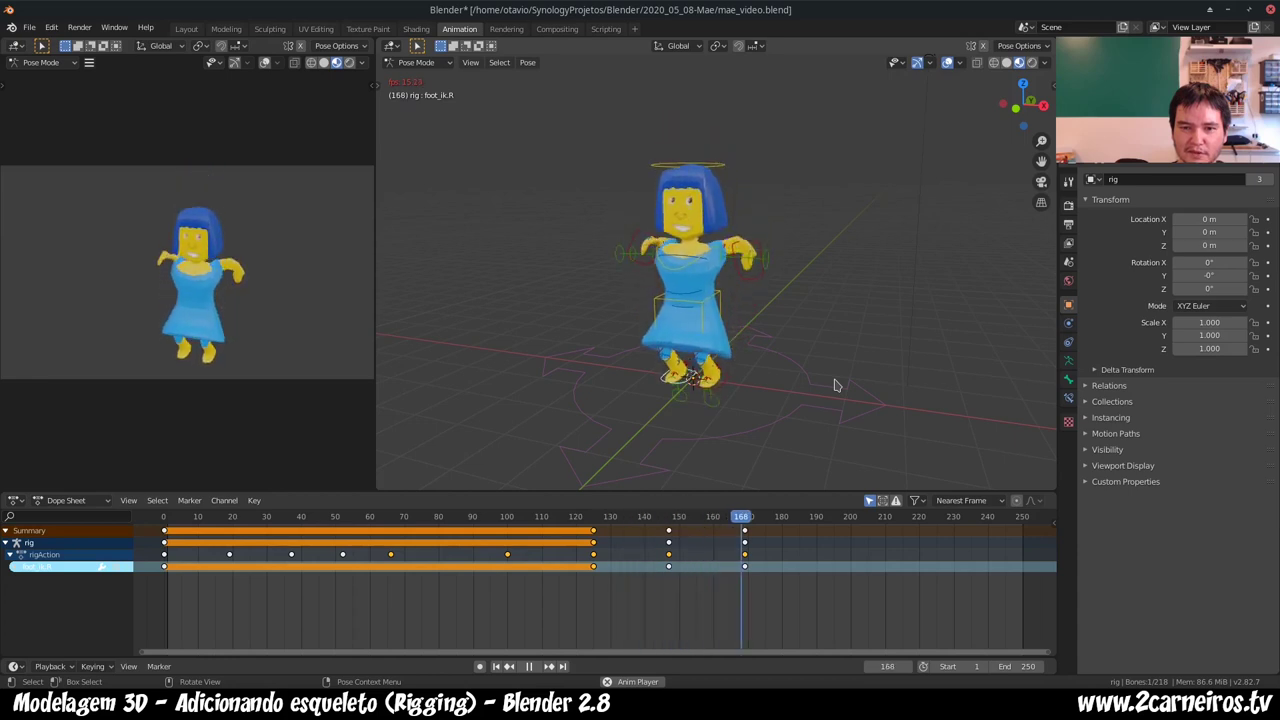
# - Stop playback, select the left hand IK control, and scrub to frame 152
pyautogui.press('space')
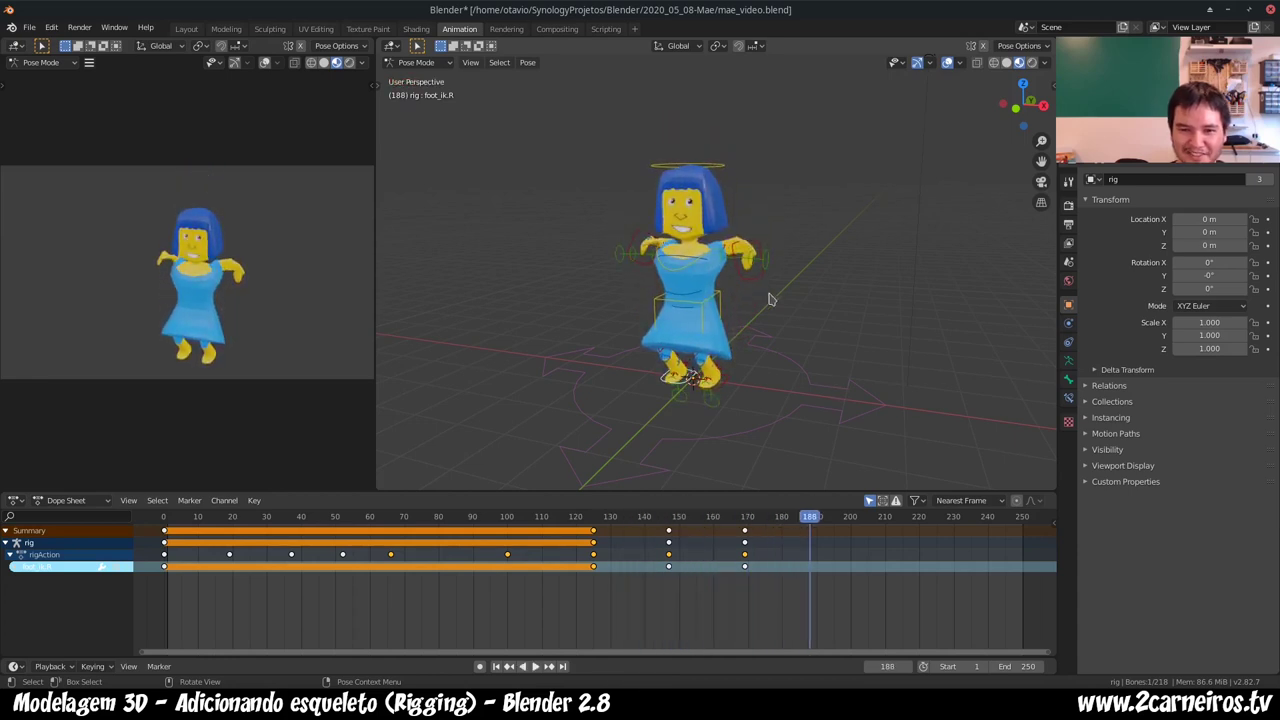
pyautogui.click(772, 524)
pyautogui.press('space')
pyautogui.press('Escape')
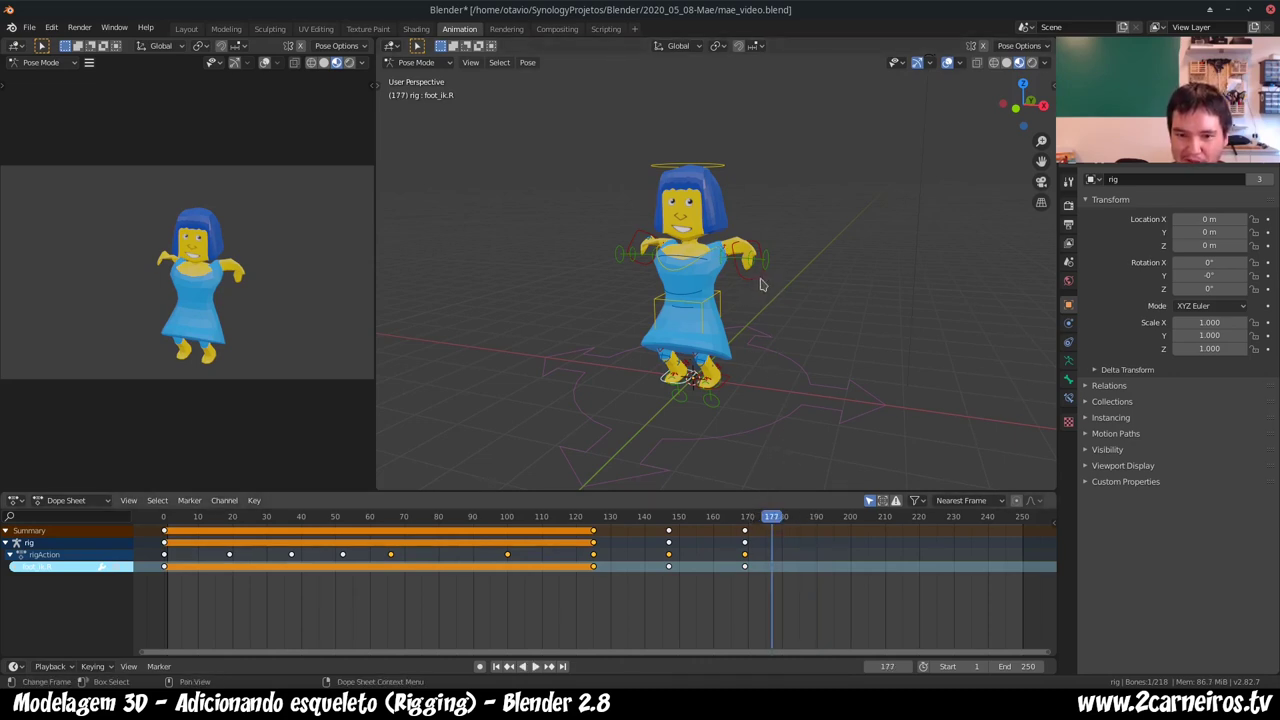
pyautogui.click(757, 258)
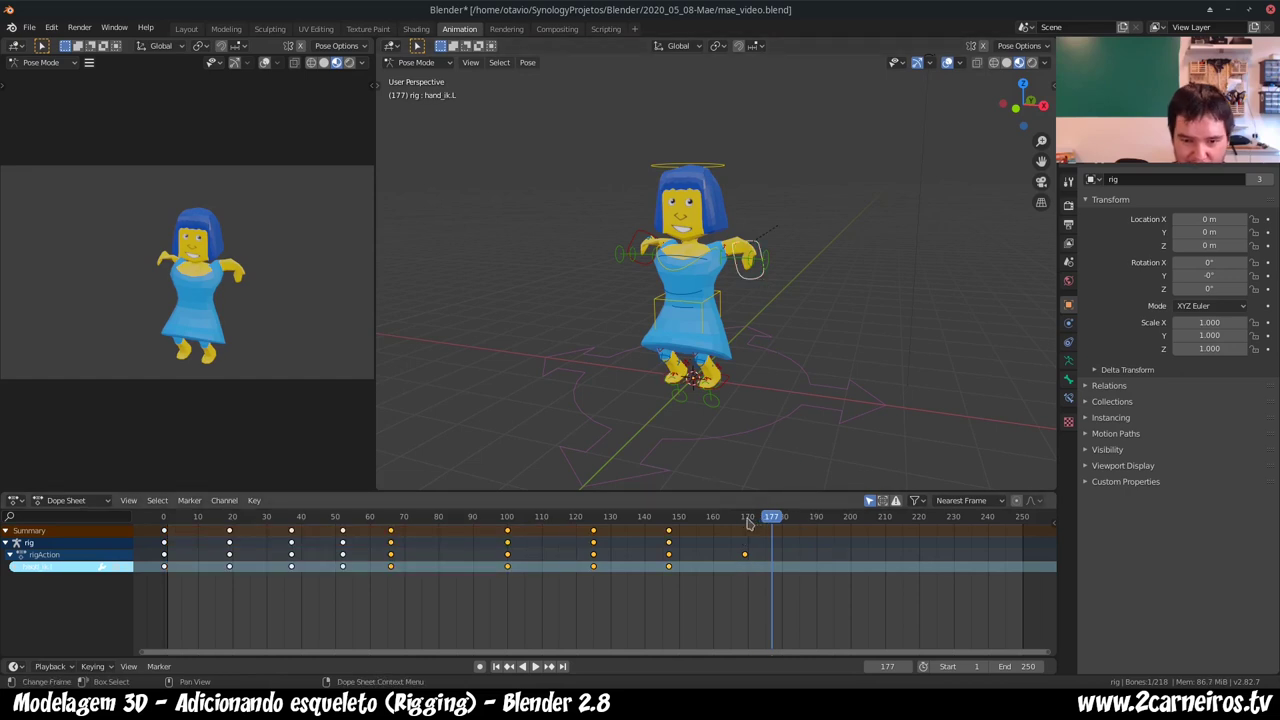
pyautogui.hotkey('shift', 'ctrl', 'space')
pyautogui.moveTo(645, 528)
pyautogui.mouseDown()
pyautogui.moveTo(771, 512)
pyautogui.moveTo(671, 500)
pyautogui.moveTo(688, 497)
pyautogui.mouseUp()
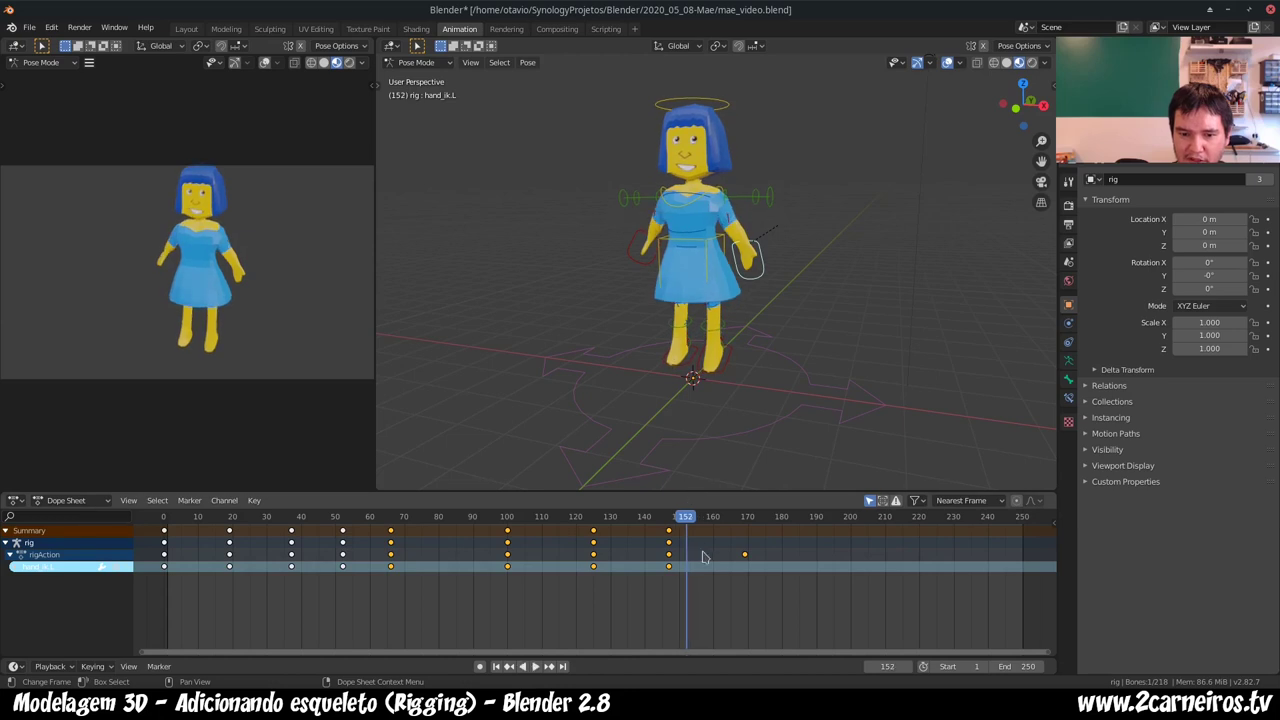
# - Key location and rotation for the left and right hand controllers at frame 152
pyautogui.press('i')
pyautogui.click(785, 352)
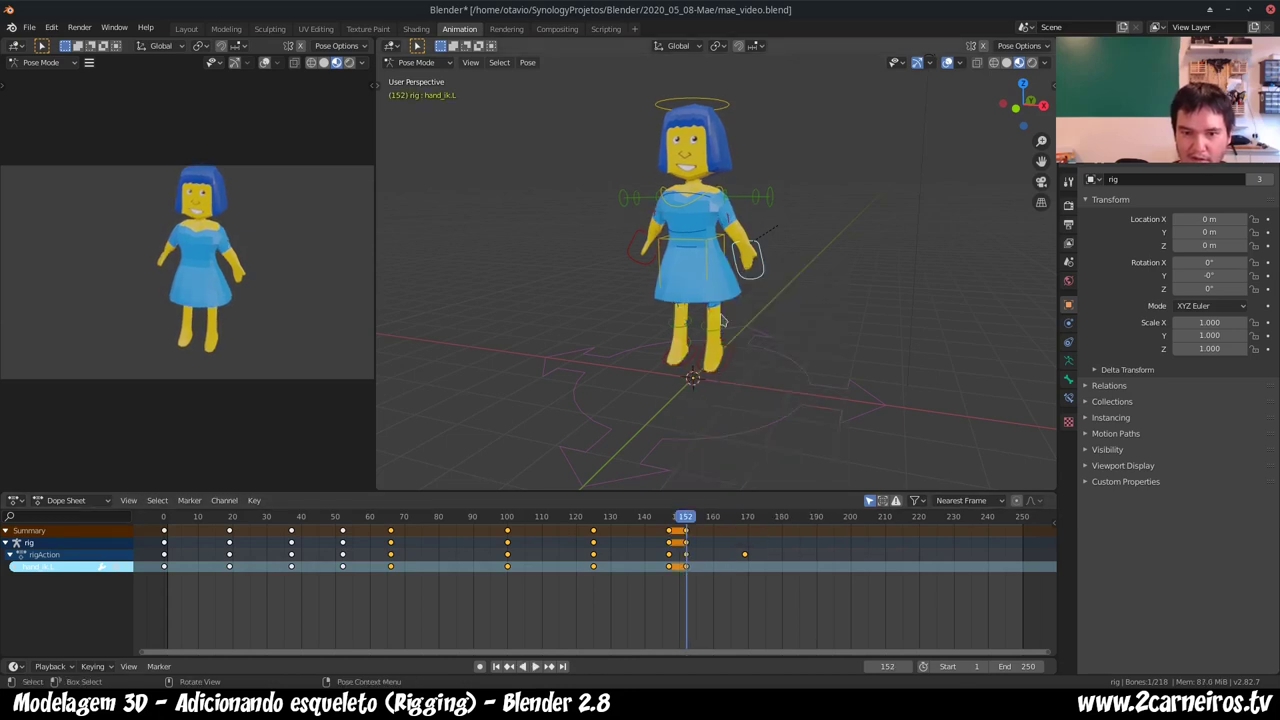
pyautogui.click(645, 267)
pyautogui.press('i')
pyautogui.click(646, 266)
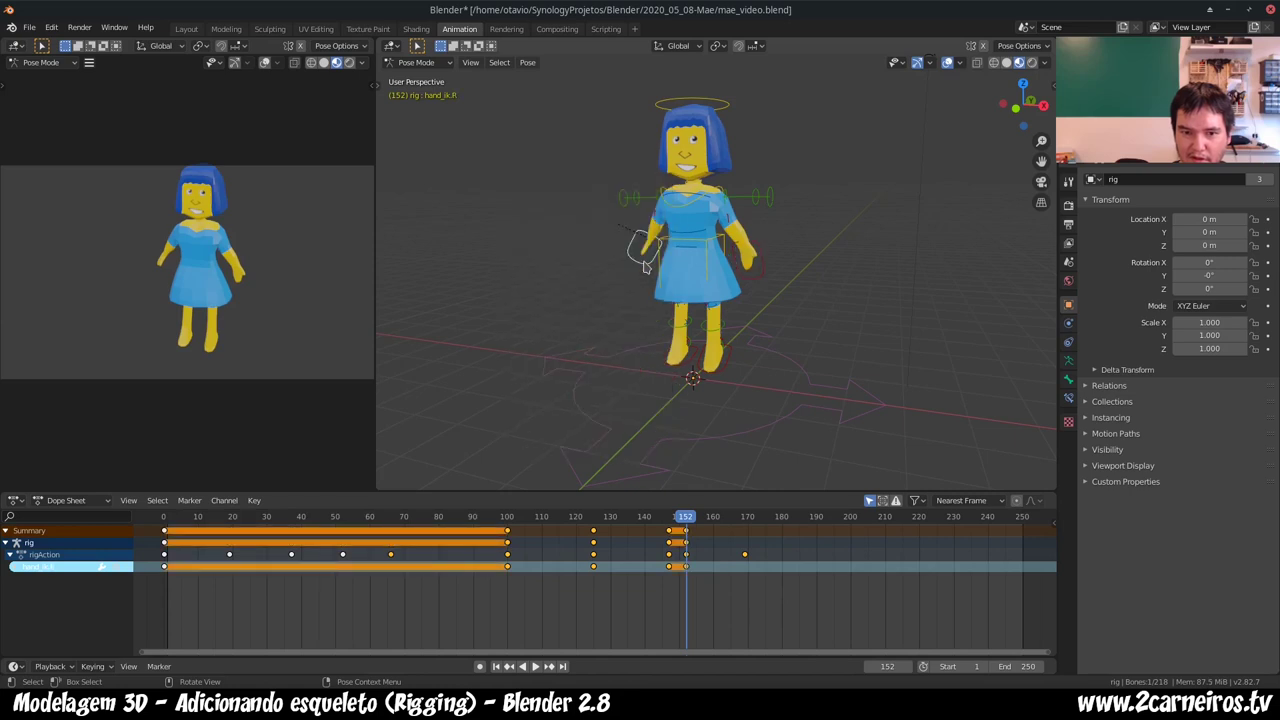
# - Lower the right hand controller and key its location and rotation
pyautogui.press('space')
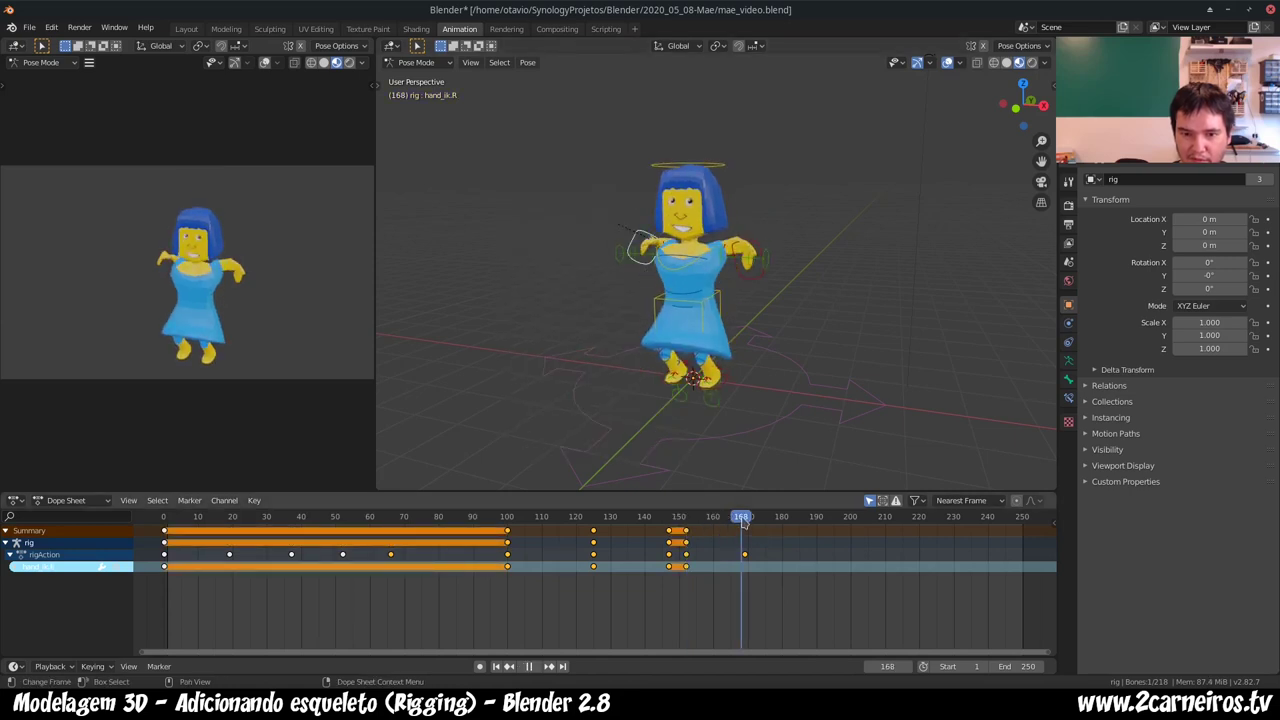
pyautogui.moveTo(742, 521)
pyautogui.mouseDown()
pyautogui.moveTo(771, 519)
pyautogui.moveTo(678, 518)
pyautogui.moveTo(762, 517)
pyautogui.mouseUp()
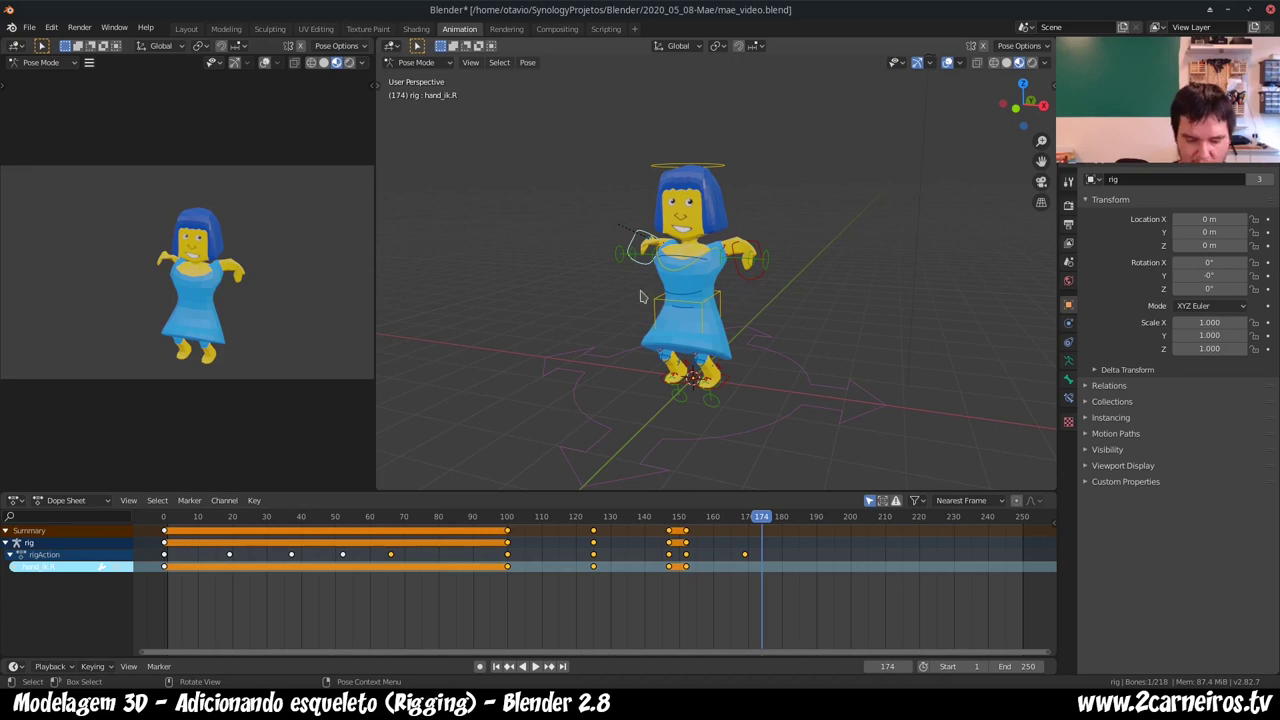
pyautogui.press('g')
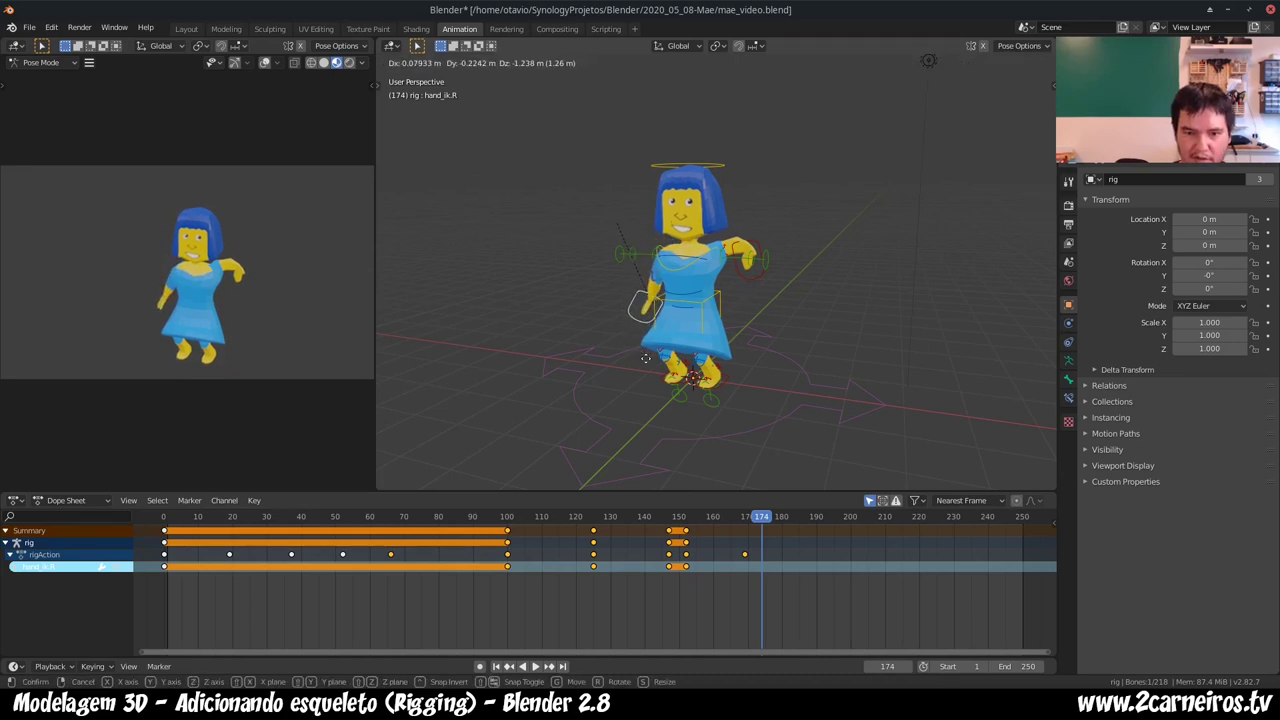
pyautogui.click(646, 358)
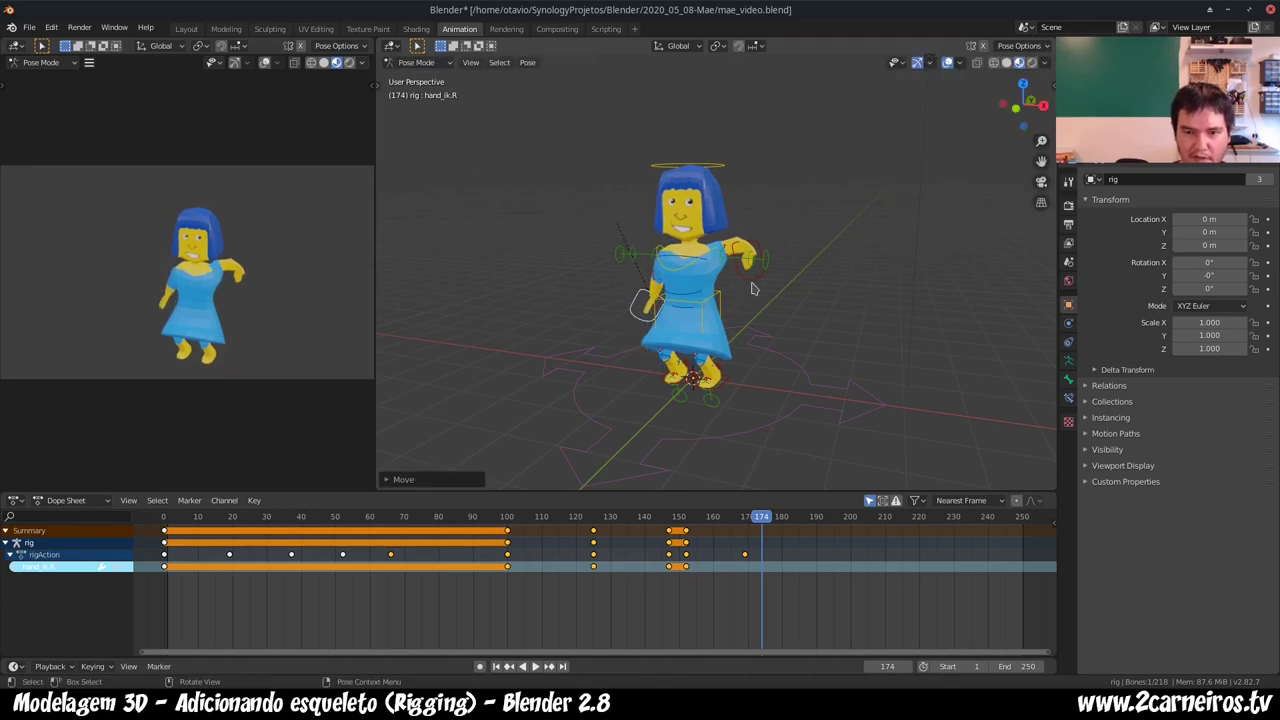
pyautogui.press('i')
pyautogui.click(750, 284)
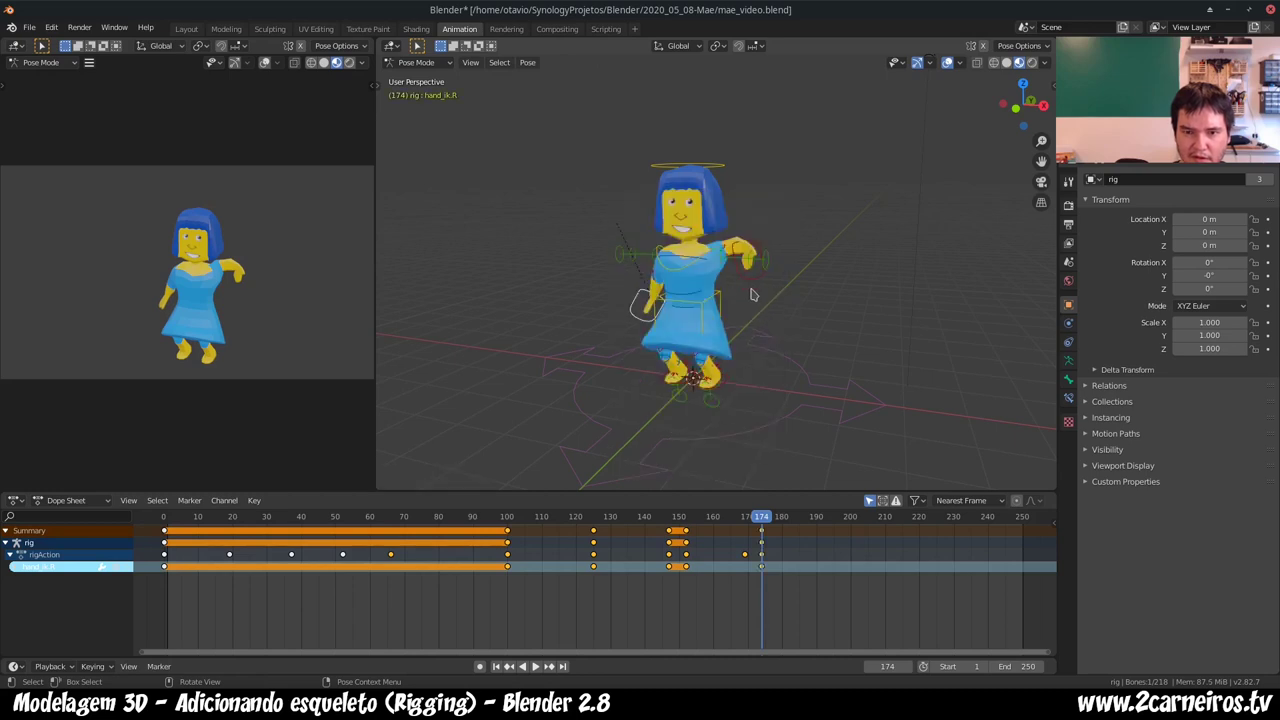
# - Lower the left hand controller, key it at frame 174, and replay from frame 110
pyautogui.click(752, 280)
pyautogui.press('g')
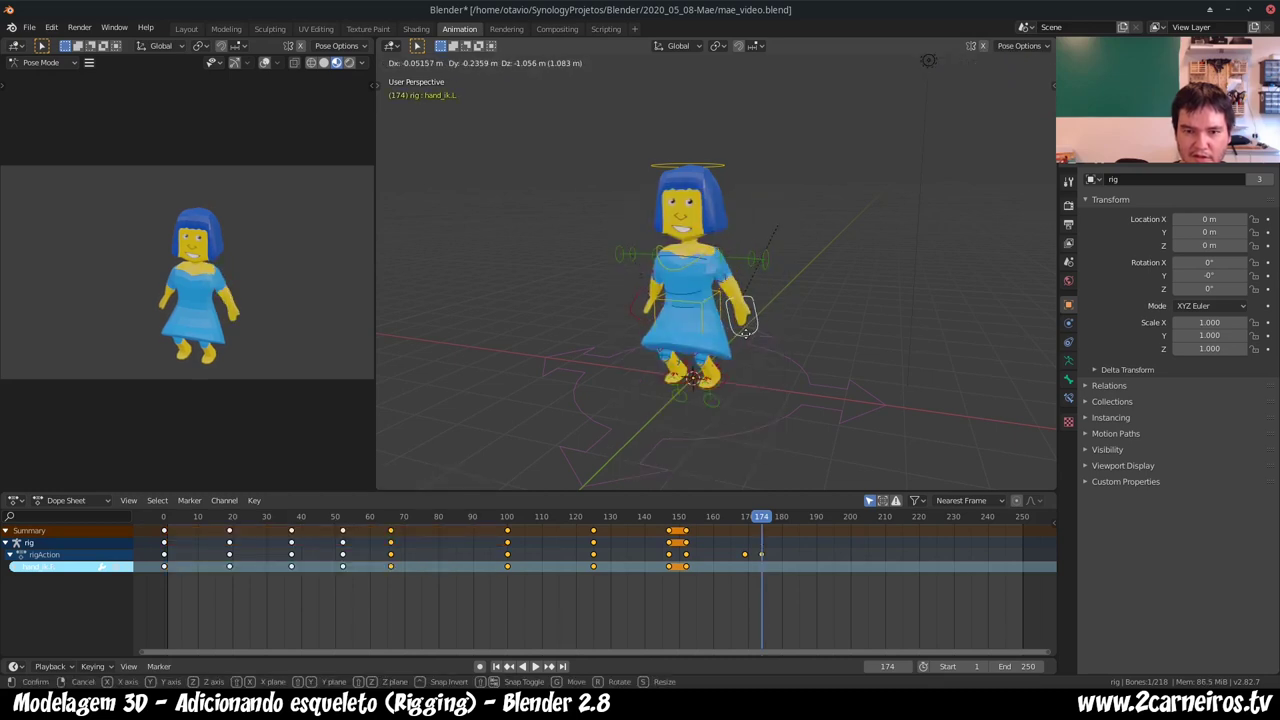
pyautogui.click(758, 330)
pyautogui.press('i')
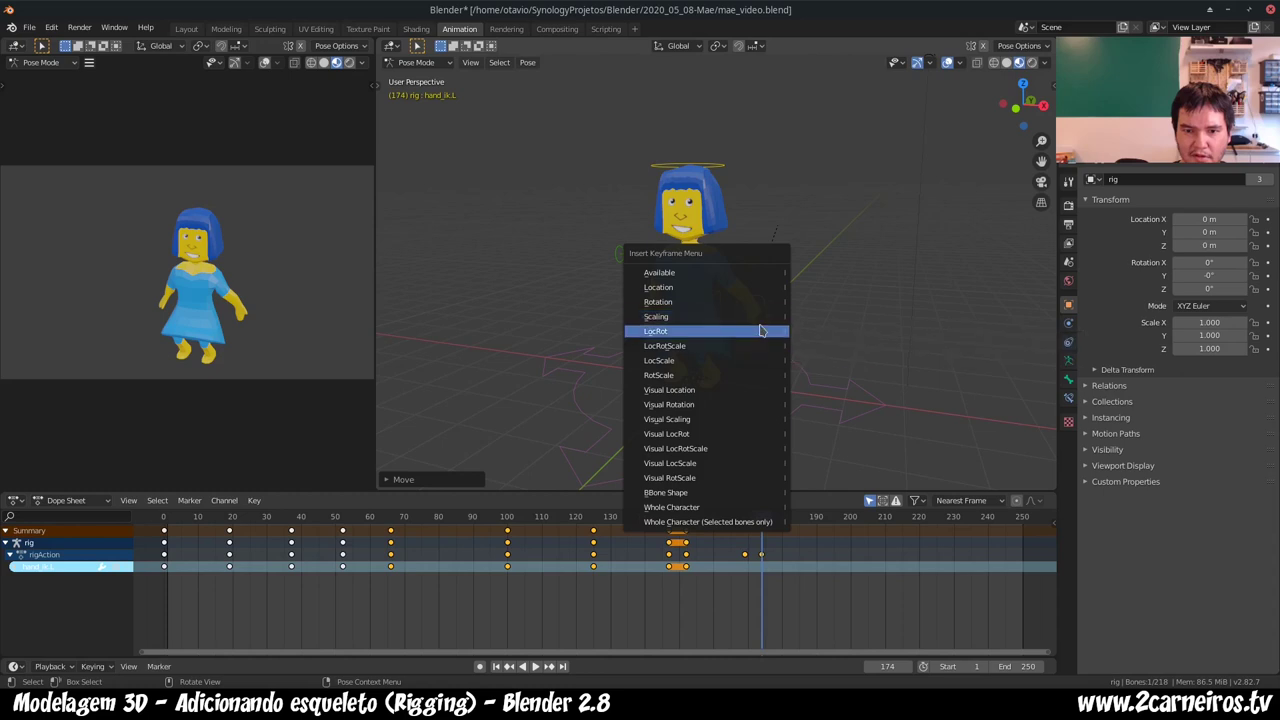
pyautogui.click(760, 330)
pyautogui.press('g')
pyautogui.click(745, 332)
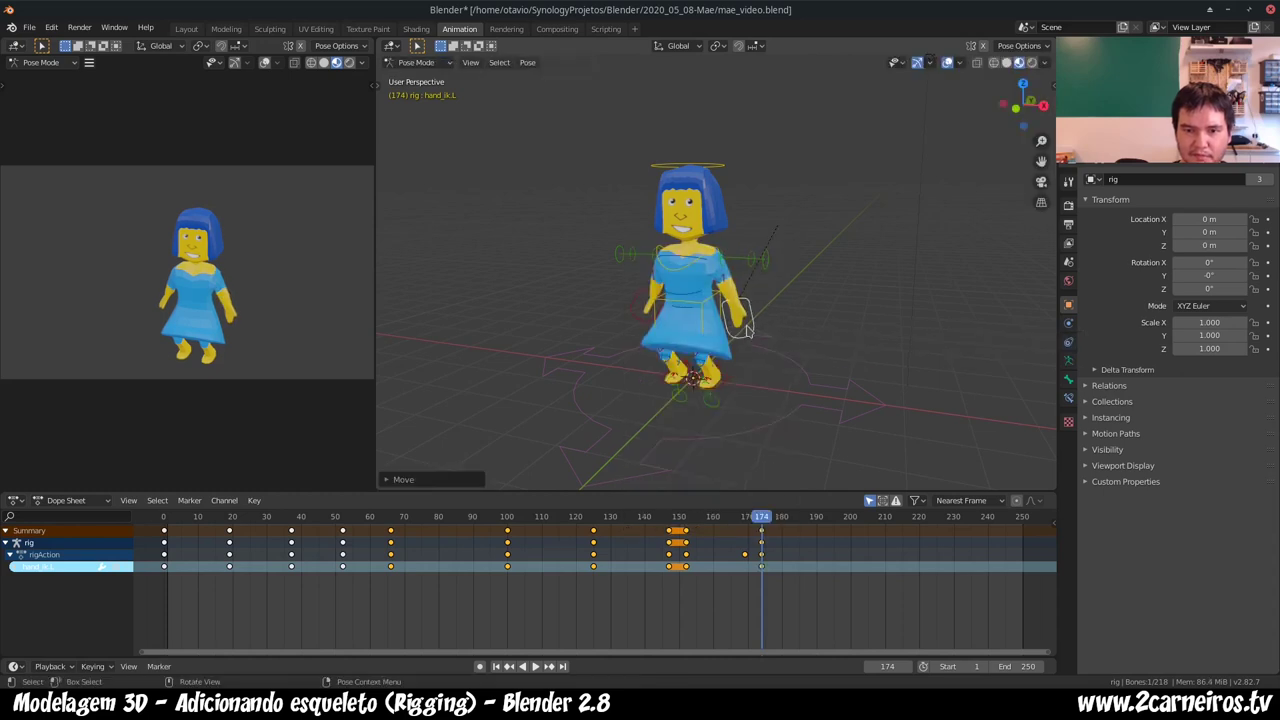
pyautogui.press('i')
pyautogui.click(749, 328)
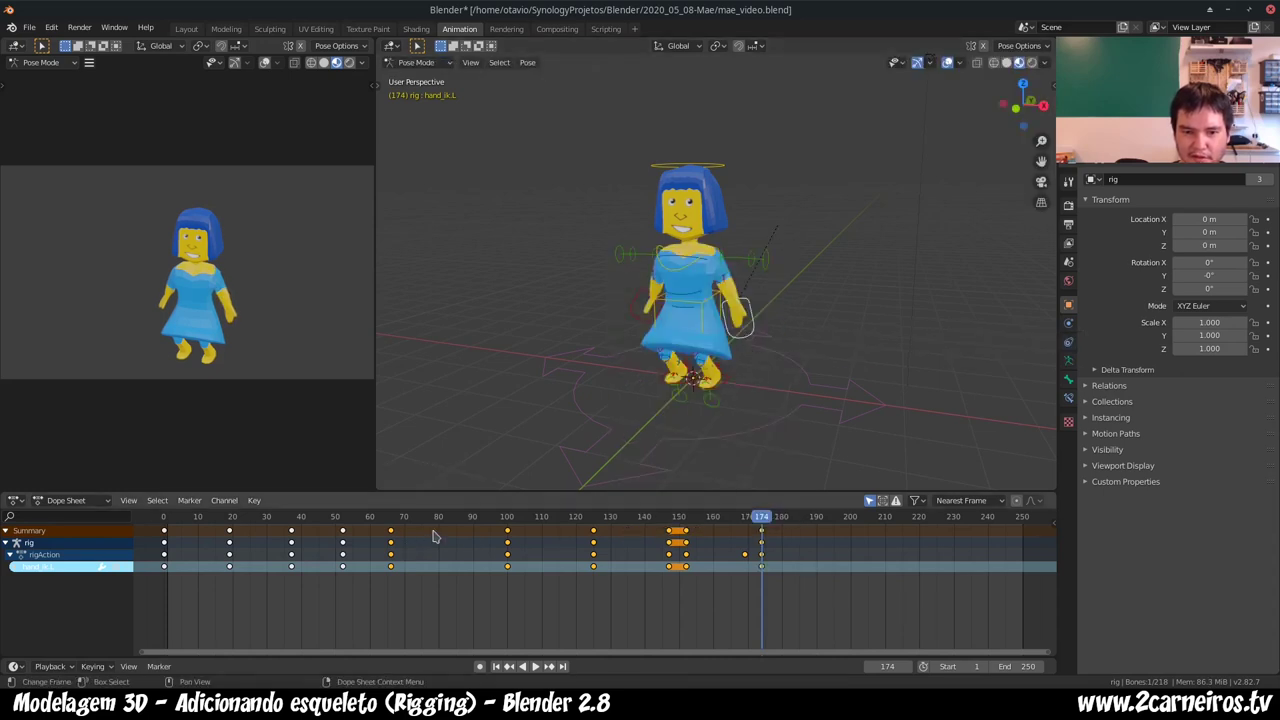
pyautogui.click(540, 516)
pyautogui.press('space')
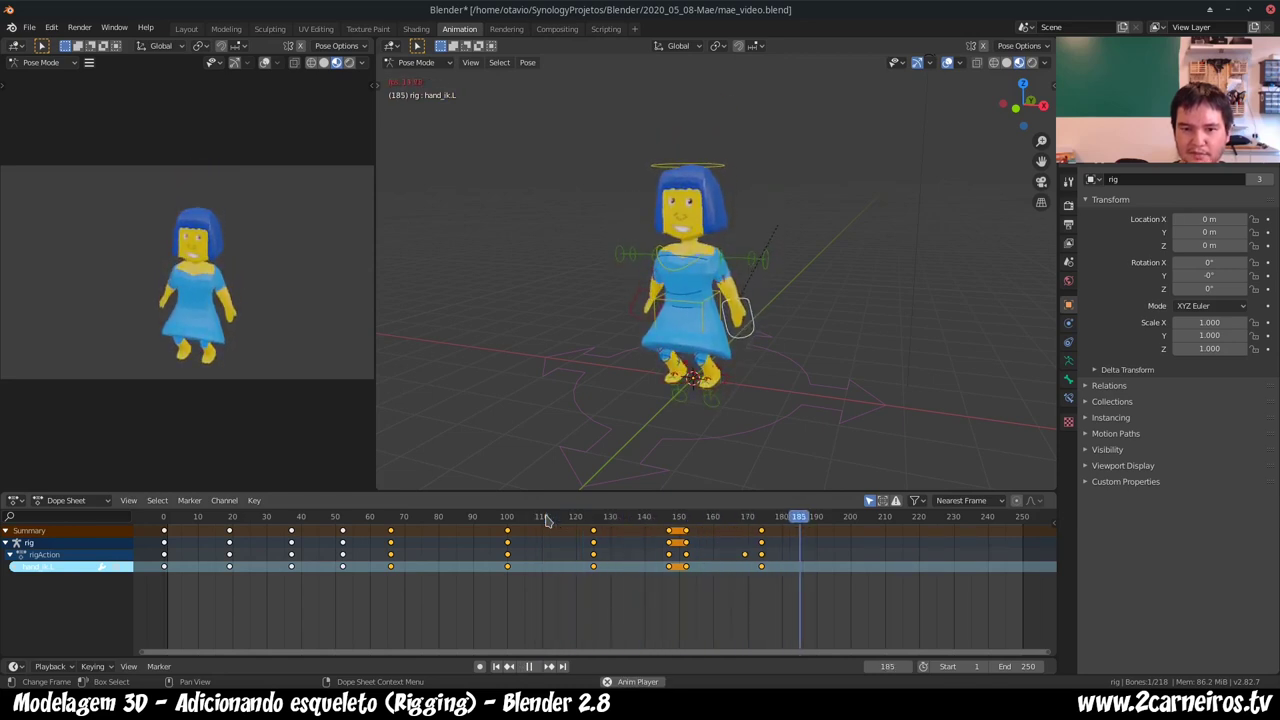
# - Clear all bone transforms from the torso and key the rest pose at frame 185
pyautogui.press('space')
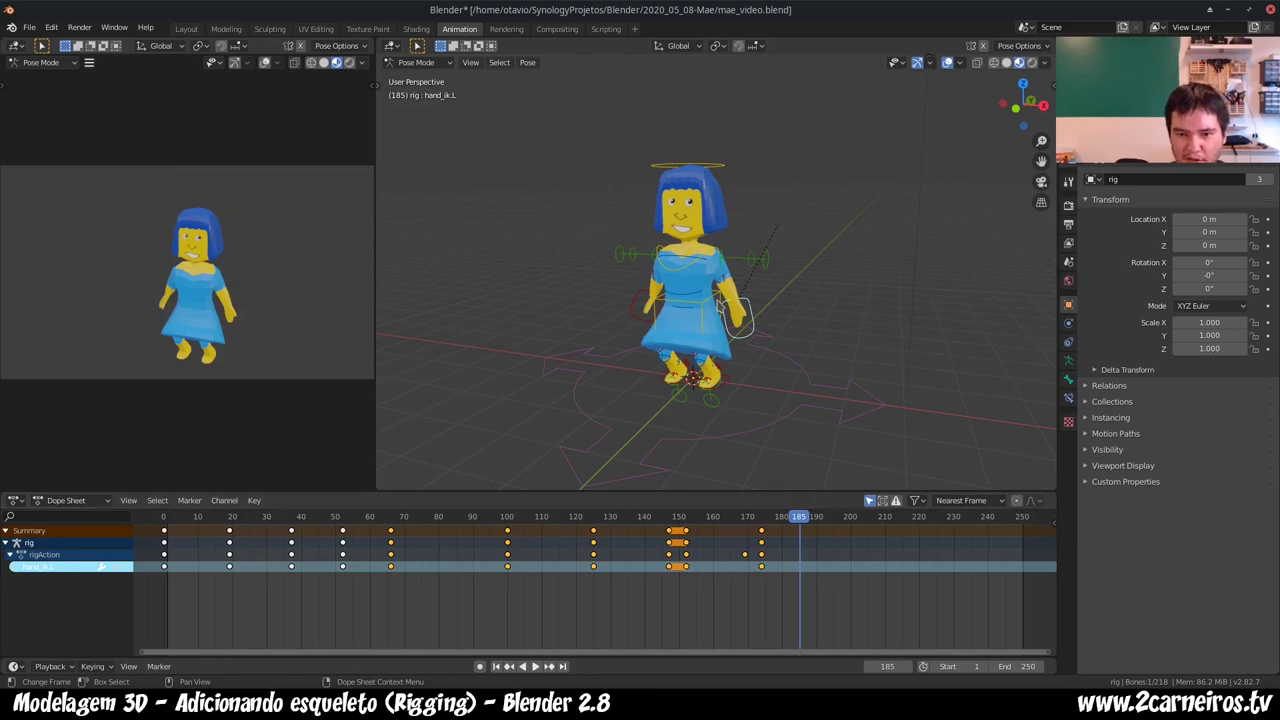
pyautogui.click(722, 300)
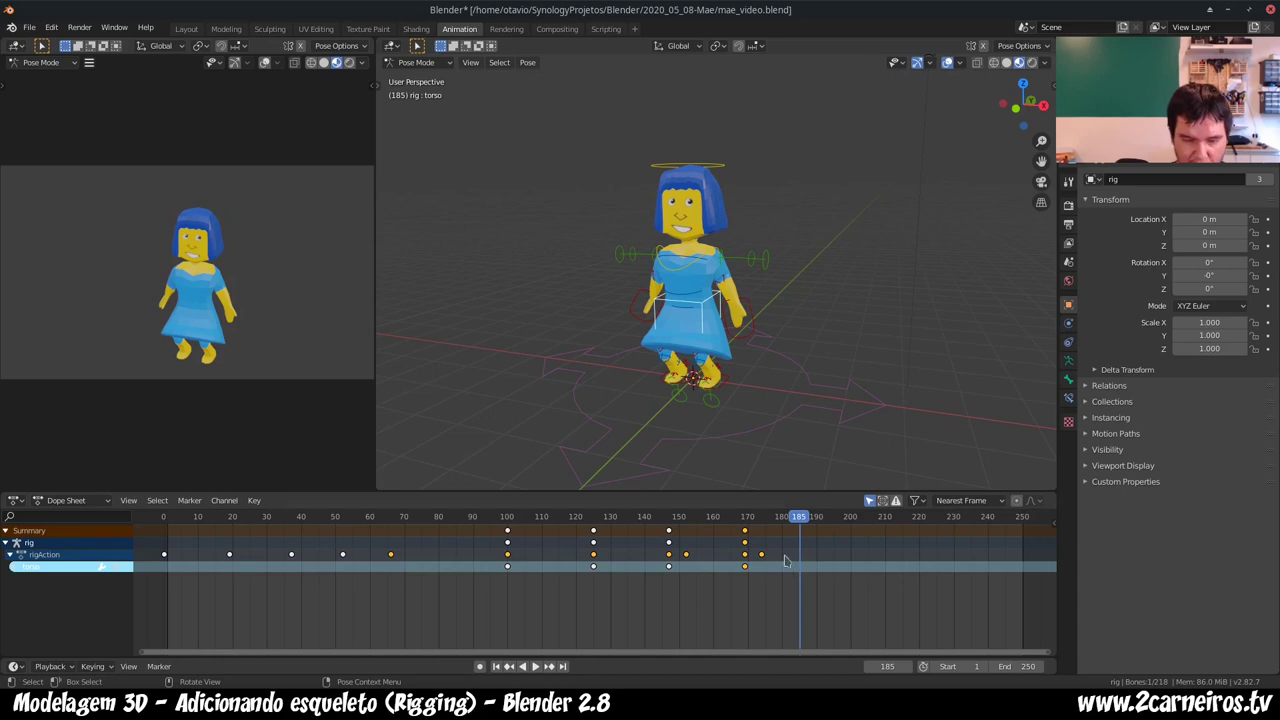
pyautogui.click(527, 63)
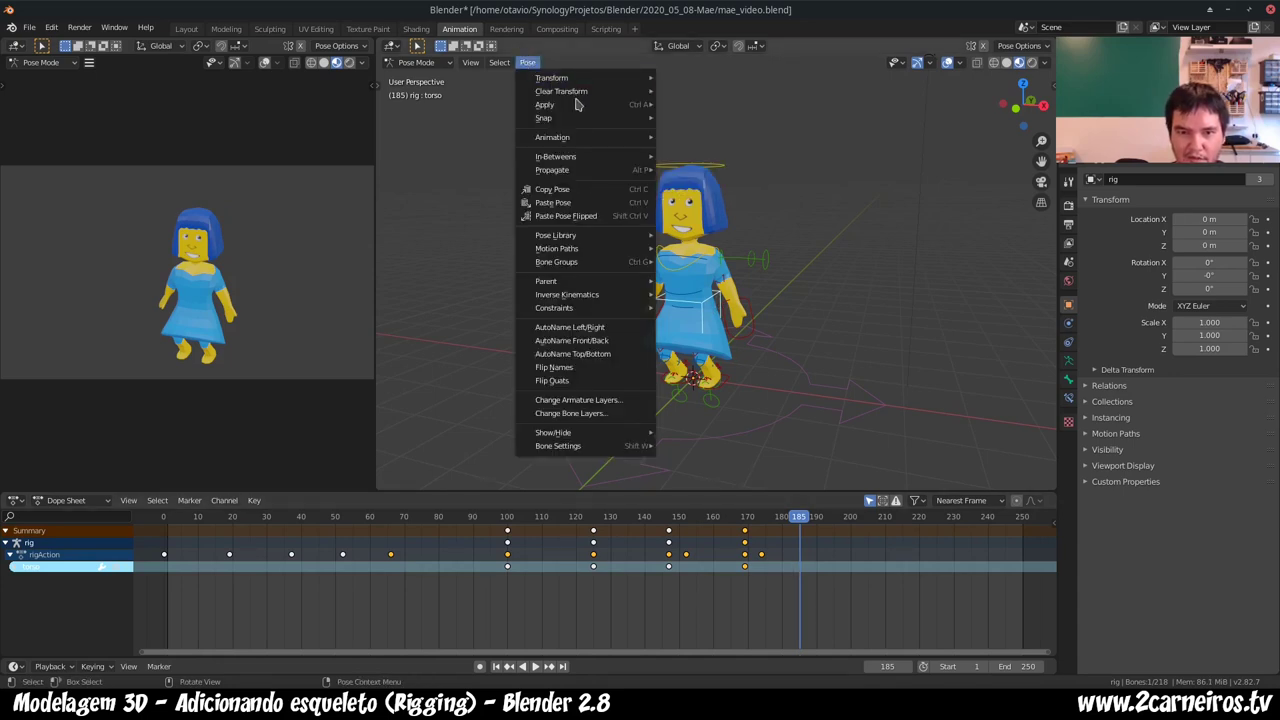
pyautogui.click(677, 95)
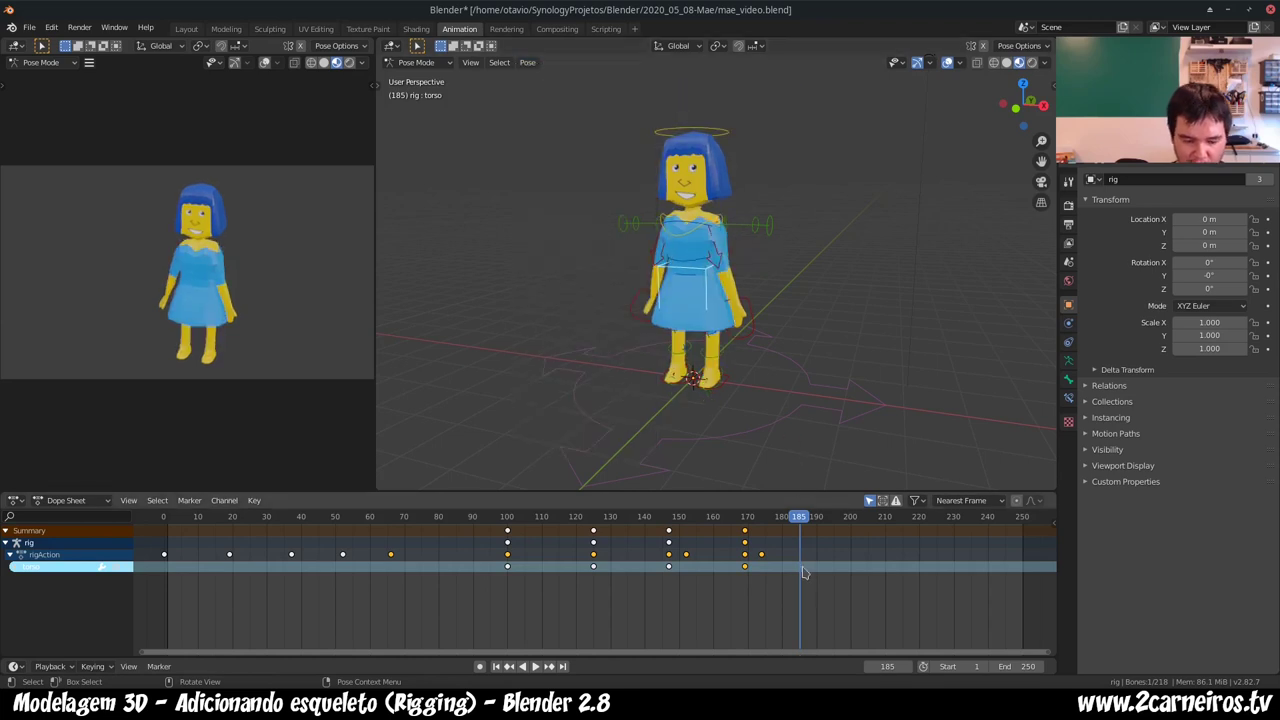
pyautogui.press('i')
pyautogui.click(732, 318)
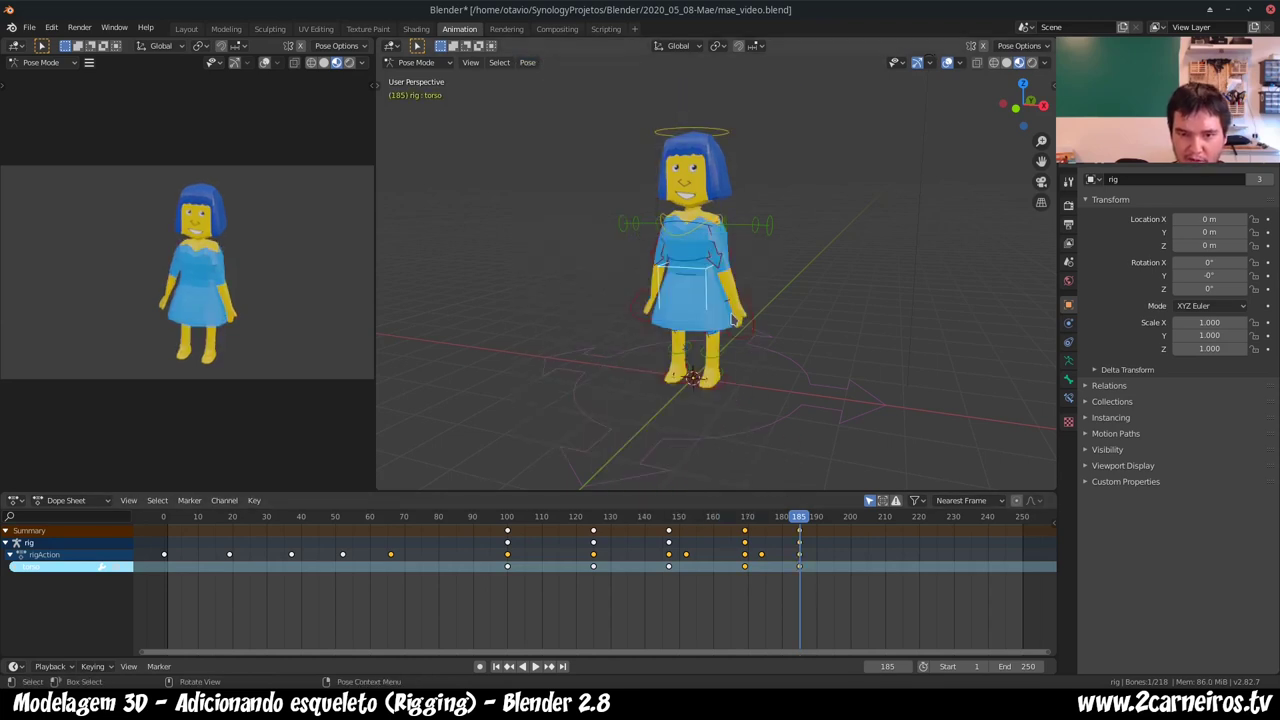
# - Play back from frame 140 and make frame 194 the animation start
pyautogui.click(645, 517)
pyautogui.press('space')
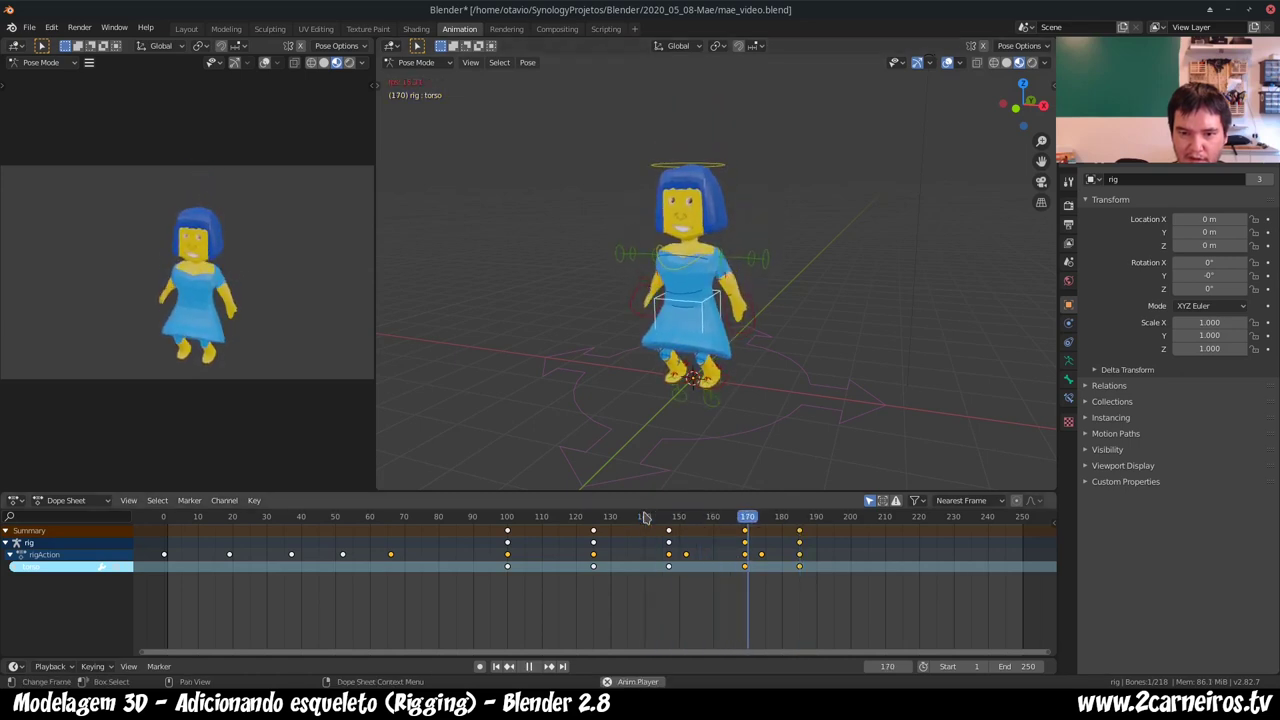
pyautogui.press('space')
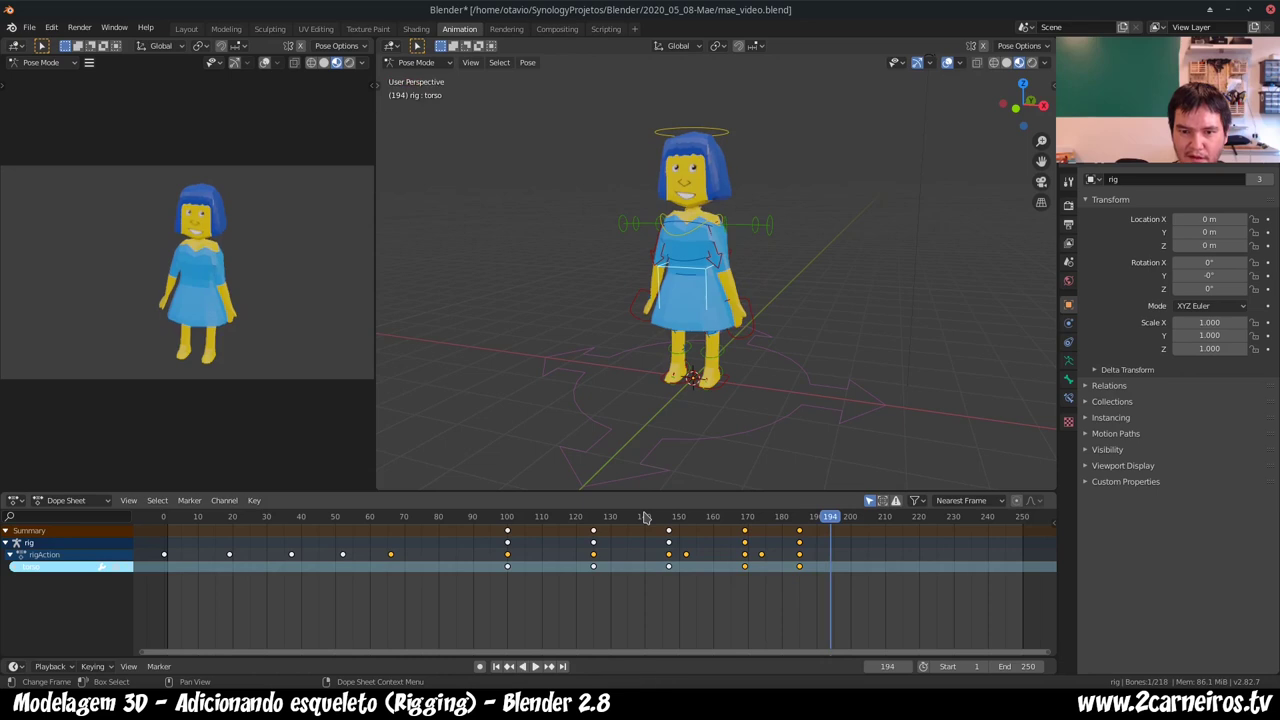
pyautogui.hotkey('ctrl', 'Home')
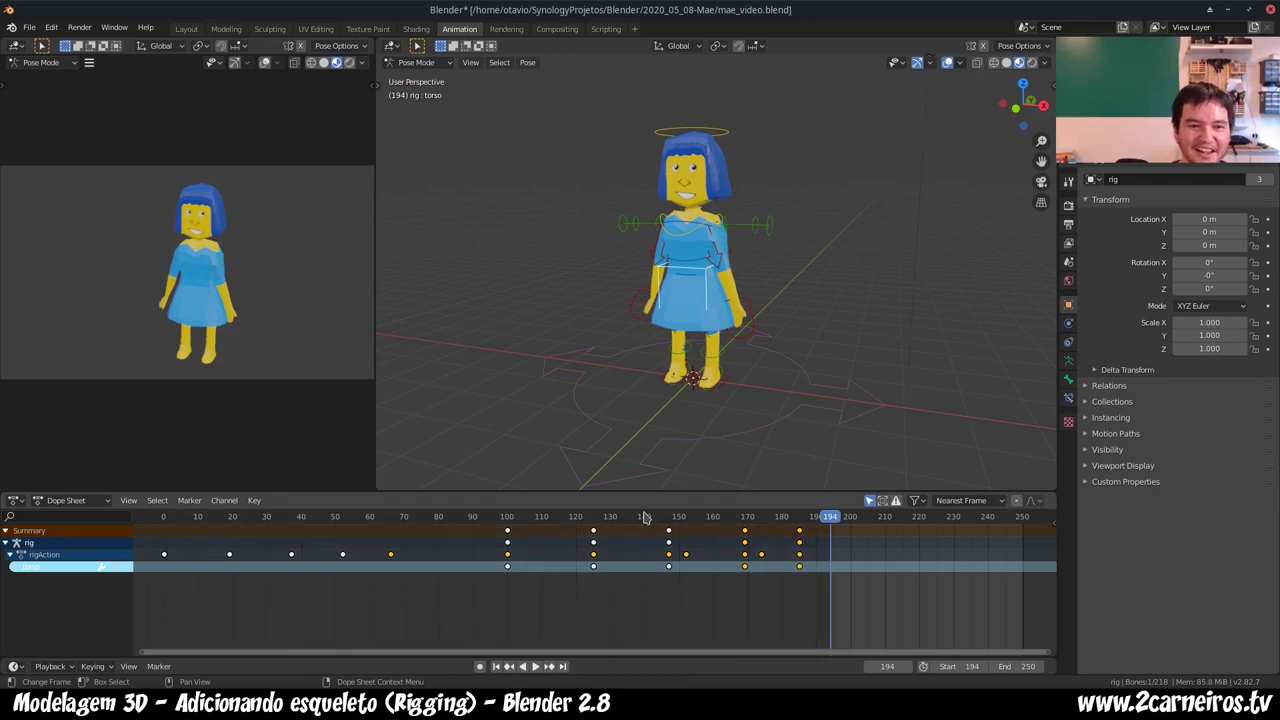
# - Move the timeline to around frame 93 and begin editing the current frame number
pyautogui.scroll(5, 581, 532)
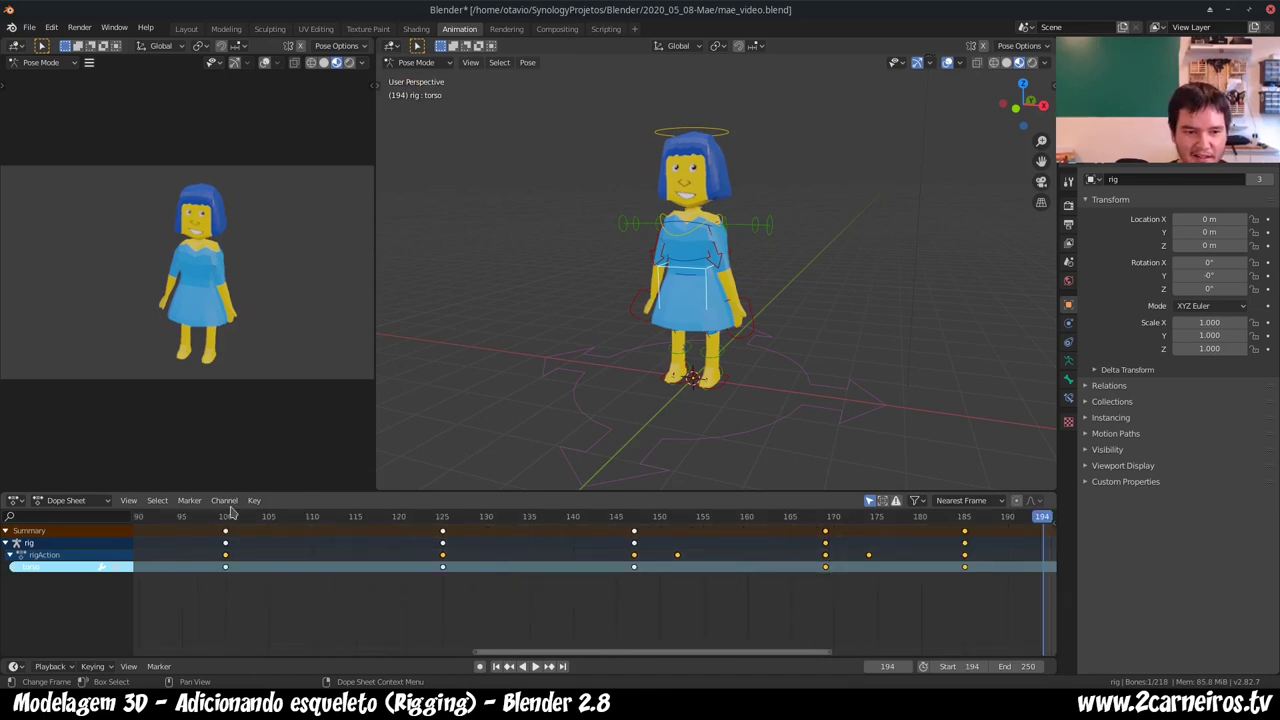
pyautogui.scroll(-1, 236, 527)
pyautogui.scroll(-1, 236, 527)
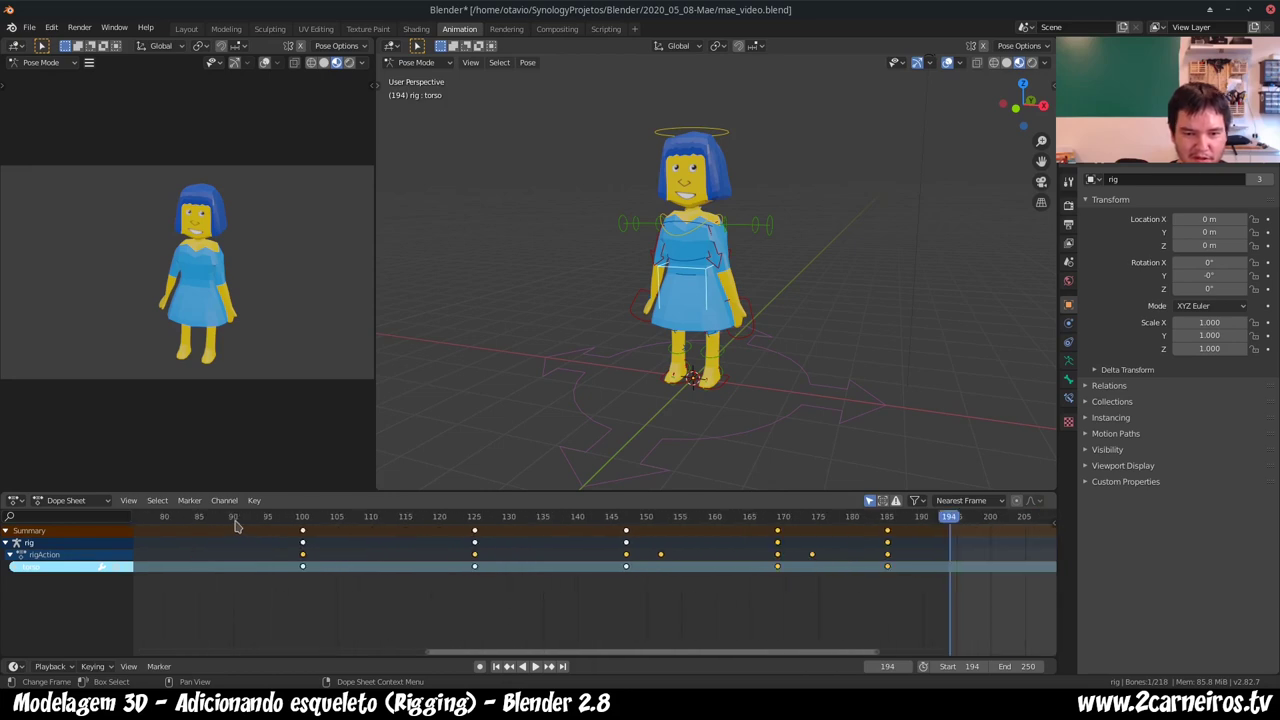
pyautogui.scroll(-1, 236, 527)
pyautogui.scroll(-2, 236, 527)
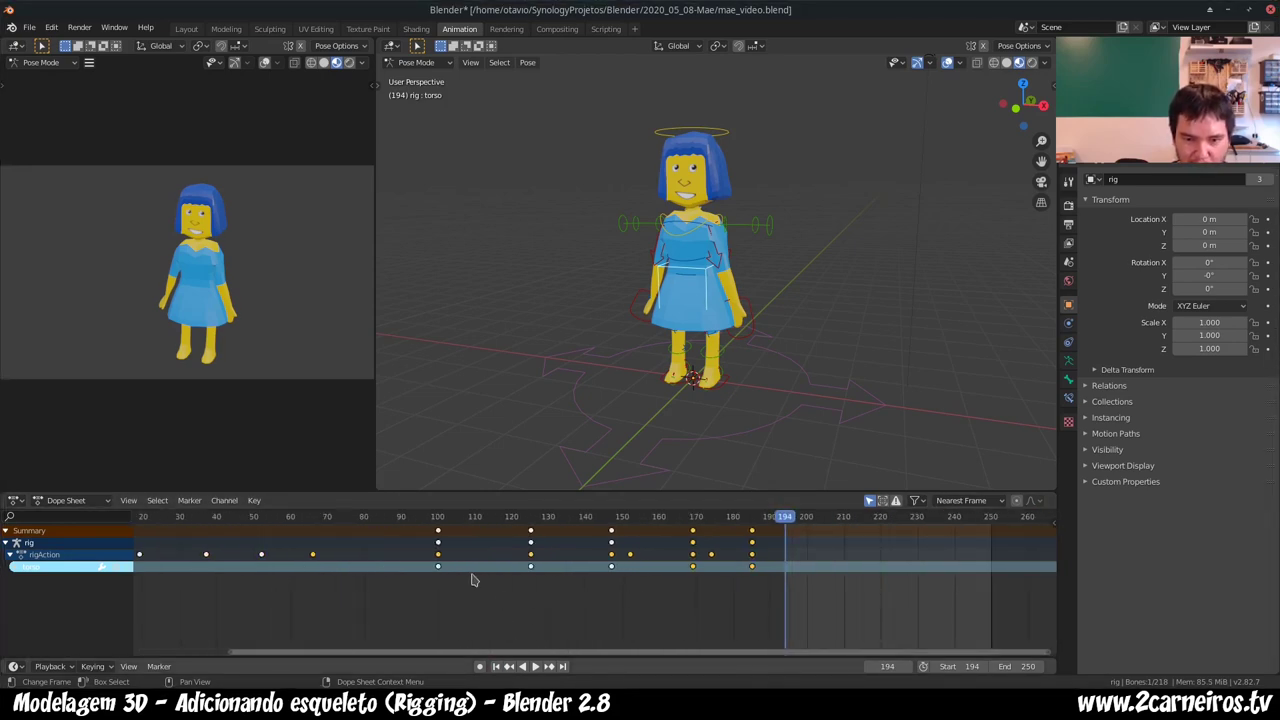
pyautogui.click(413, 519)
pyautogui.click(494, 666)
pyautogui.scroll(2, 424, 601)
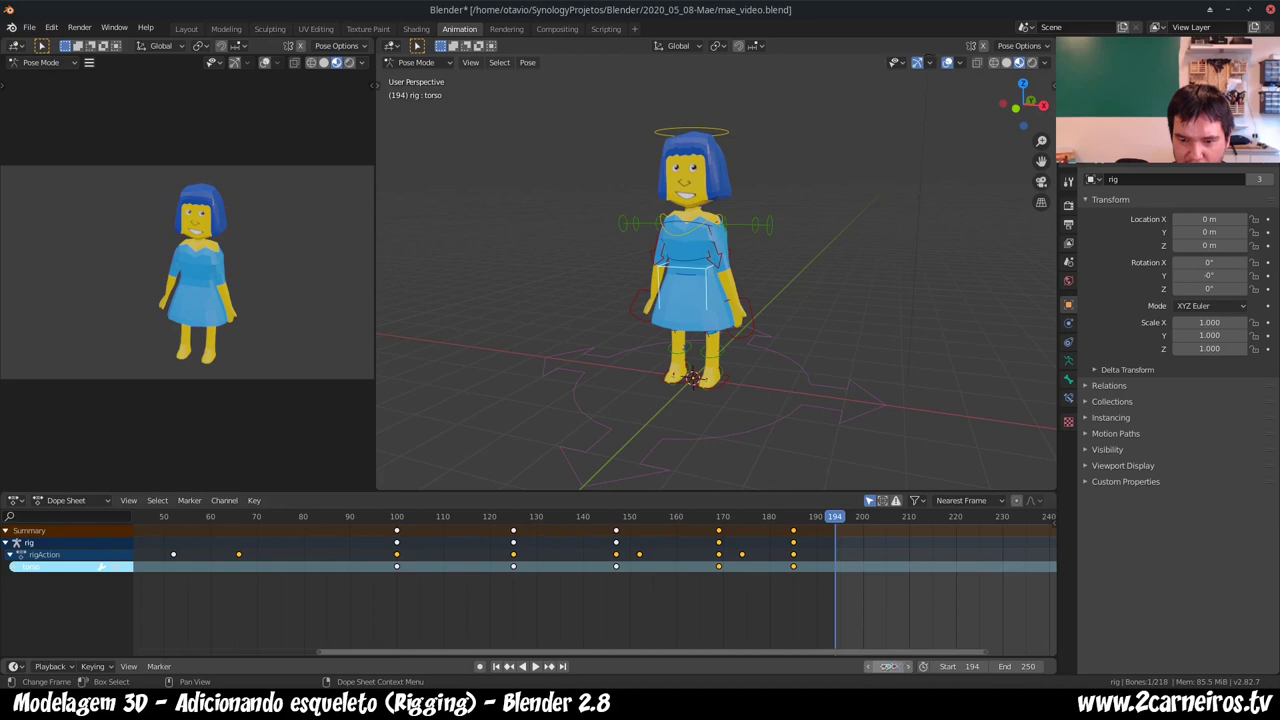
pyautogui.click(892, 666)
# - Set both the current frame and the animation start frame to 0
pyautogui.write('0')
pyautogui.press('Return')
pyautogui.click(962, 666)
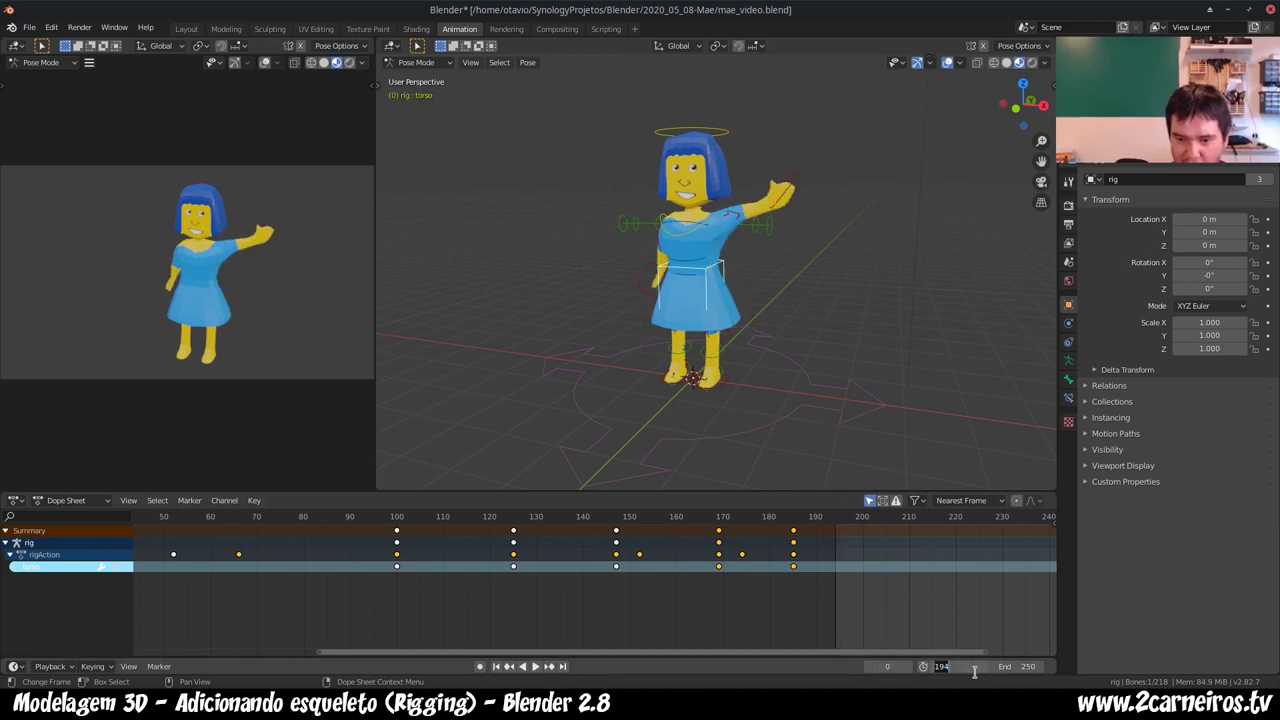
pyautogui.write('0')
pyautogui.press('Return')
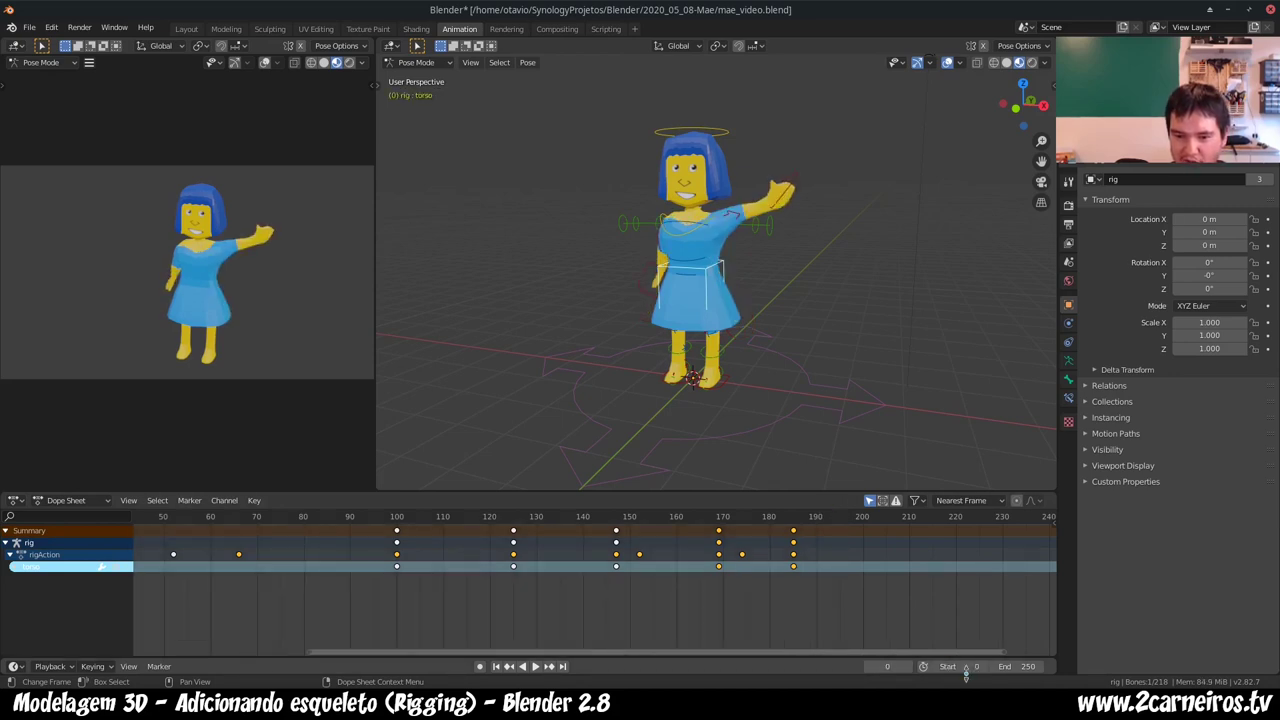
# - Zoom the view and select the hips control, then the torso control
pyautogui.scroll(3, 222, 595)
pyautogui.scroll(1, 222, 595)
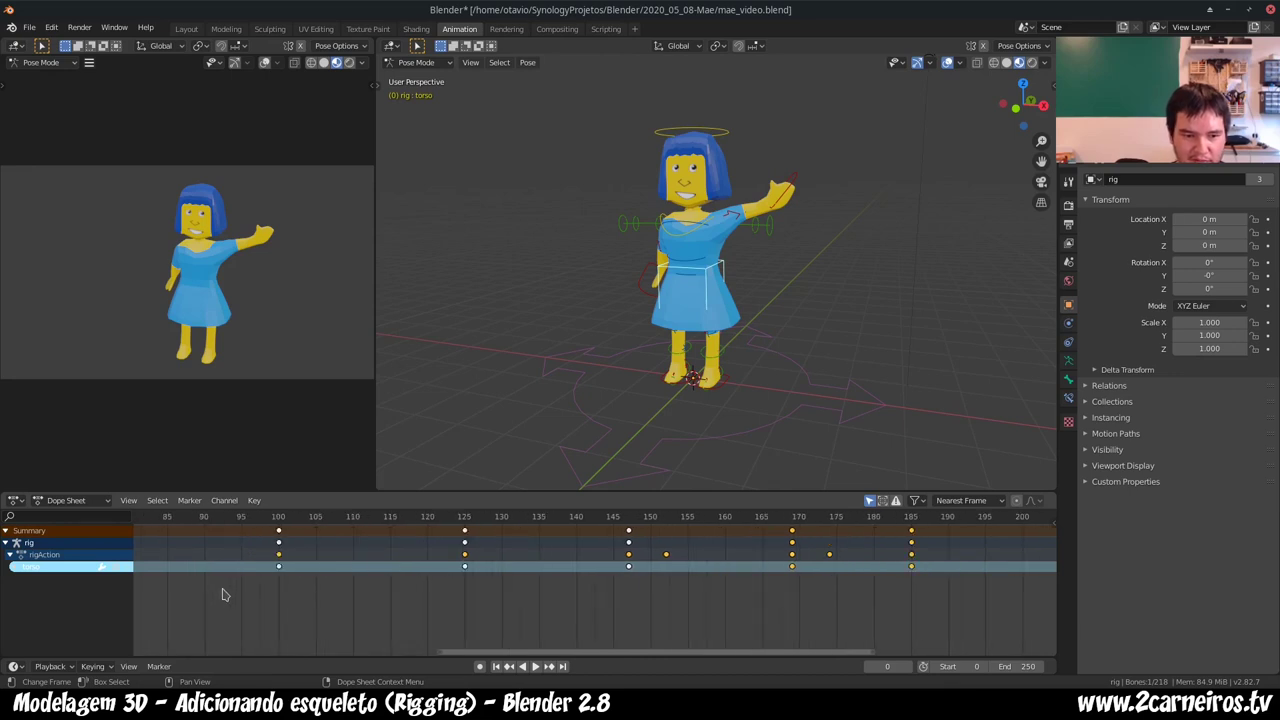
pyautogui.scroll(1, 452, 616)
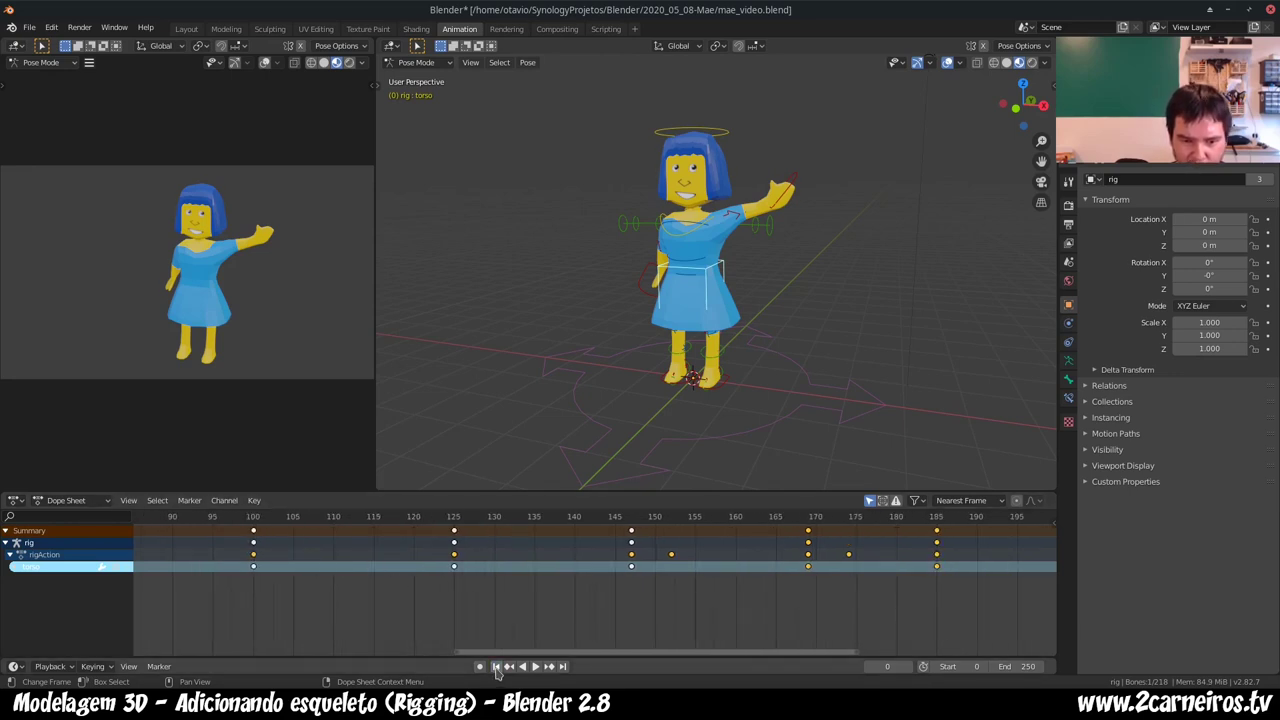
pyautogui.scroll(1, 320, 545)
pyautogui.scroll(1, 309, 549)
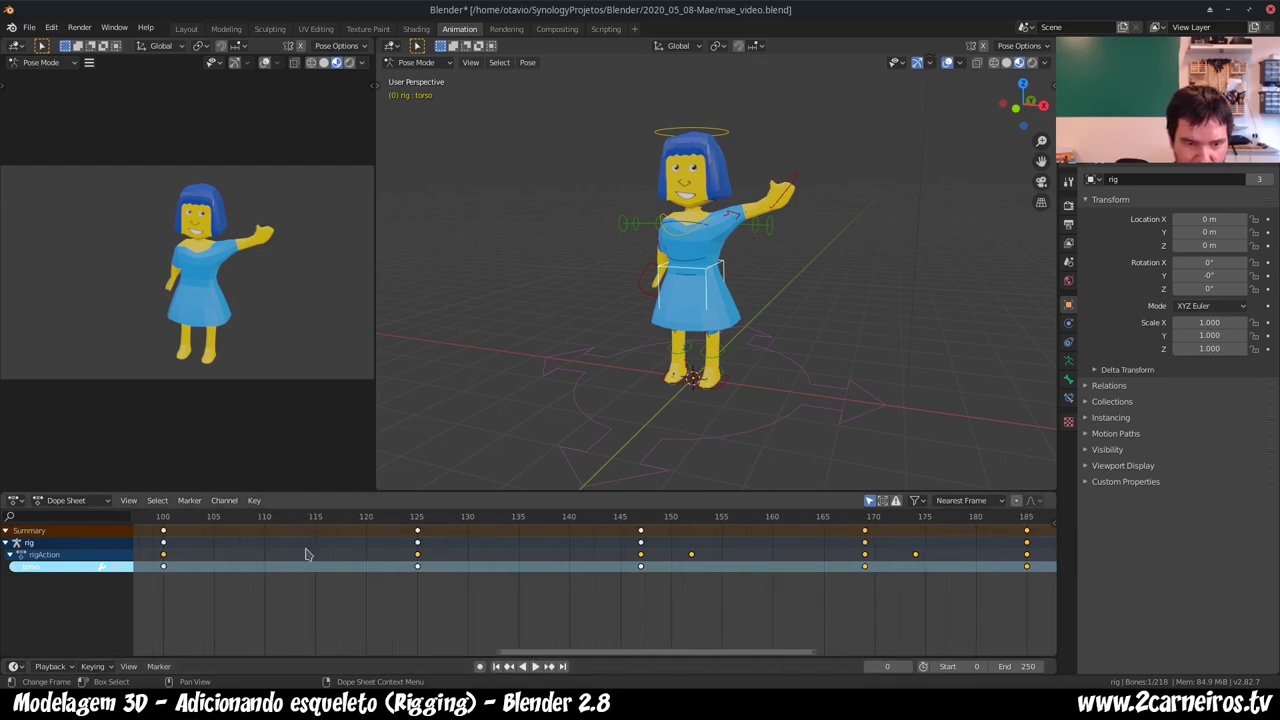
pyautogui.scroll(2, 309, 565)
pyautogui.scroll(-1, 320, 585)
pyautogui.scroll(-2, 540, 605)
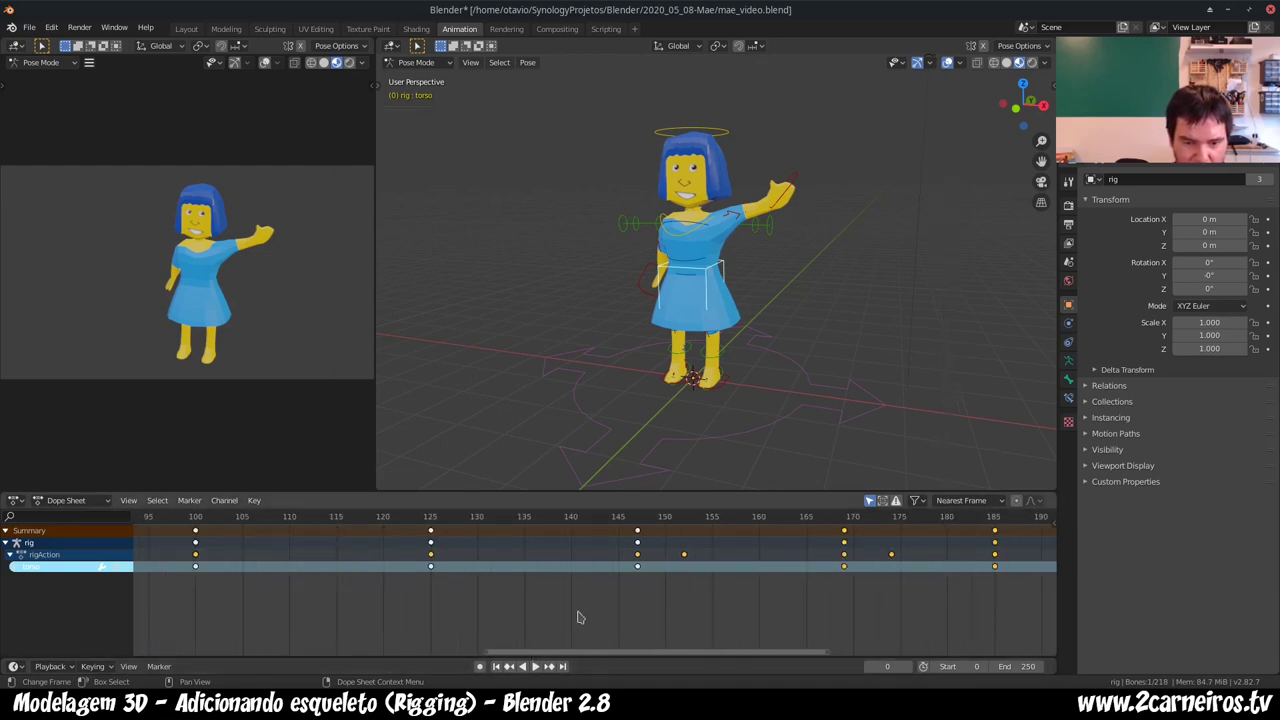
pyautogui.keyDown('shift'); pyautogui.scroll(-1, 577, 617); pyautogui.keyUp('shift')
pyautogui.keyDown('shift'); pyautogui.scroll(-2, 577, 617); pyautogui.keyUp('shift')
pyautogui.scroll(1, 577, 617)
pyautogui.scroll(1, 577, 617)
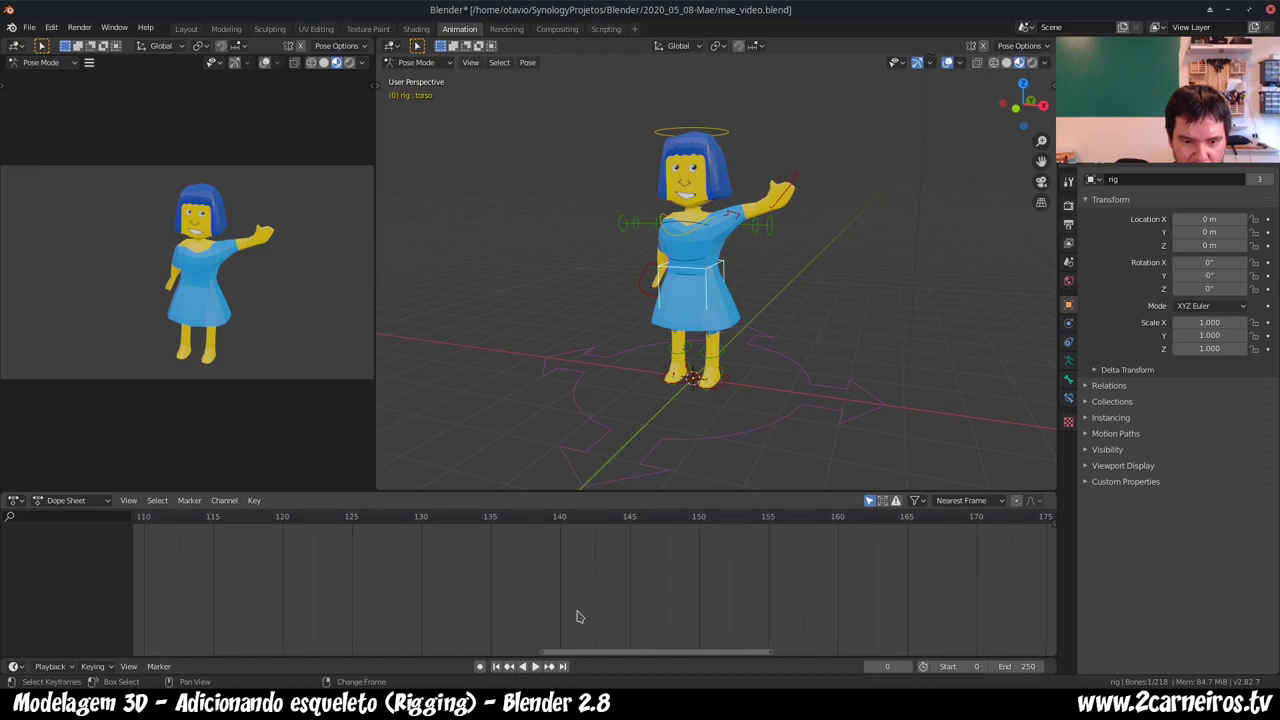
pyautogui.click(684, 310)
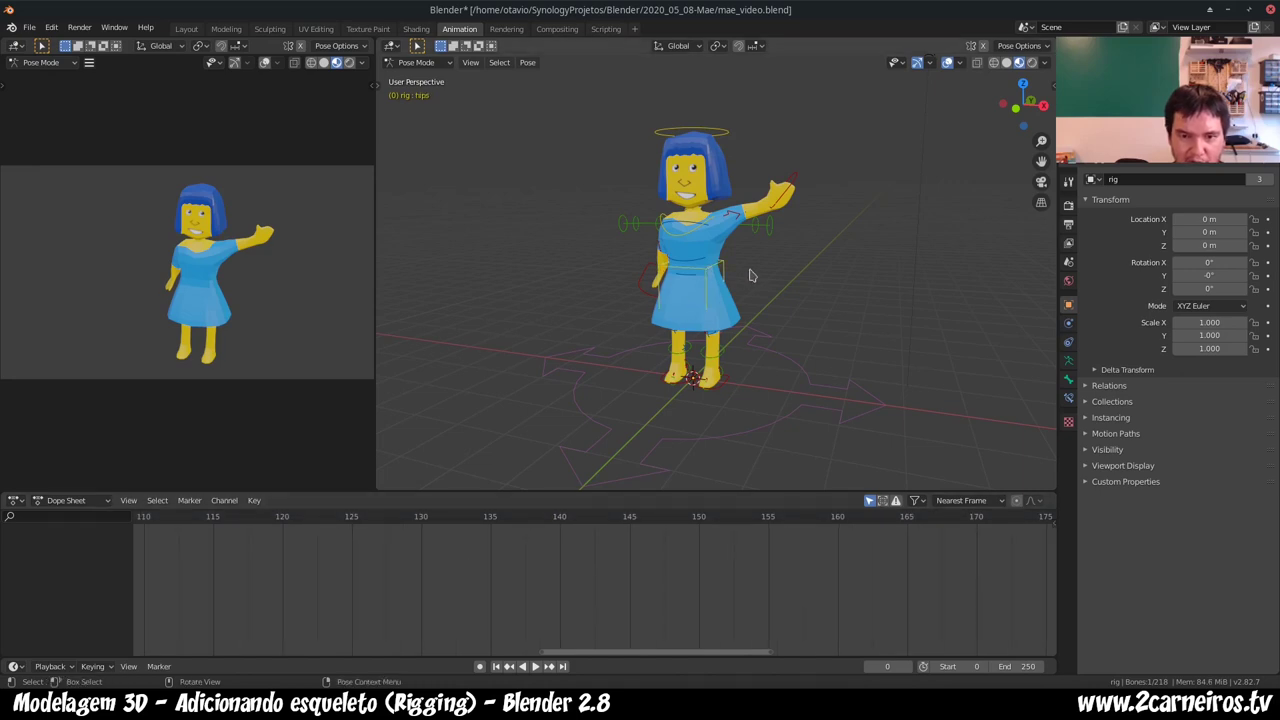
pyautogui.click(727, 272)
pyautogui.scroll(-1, 737, 600)
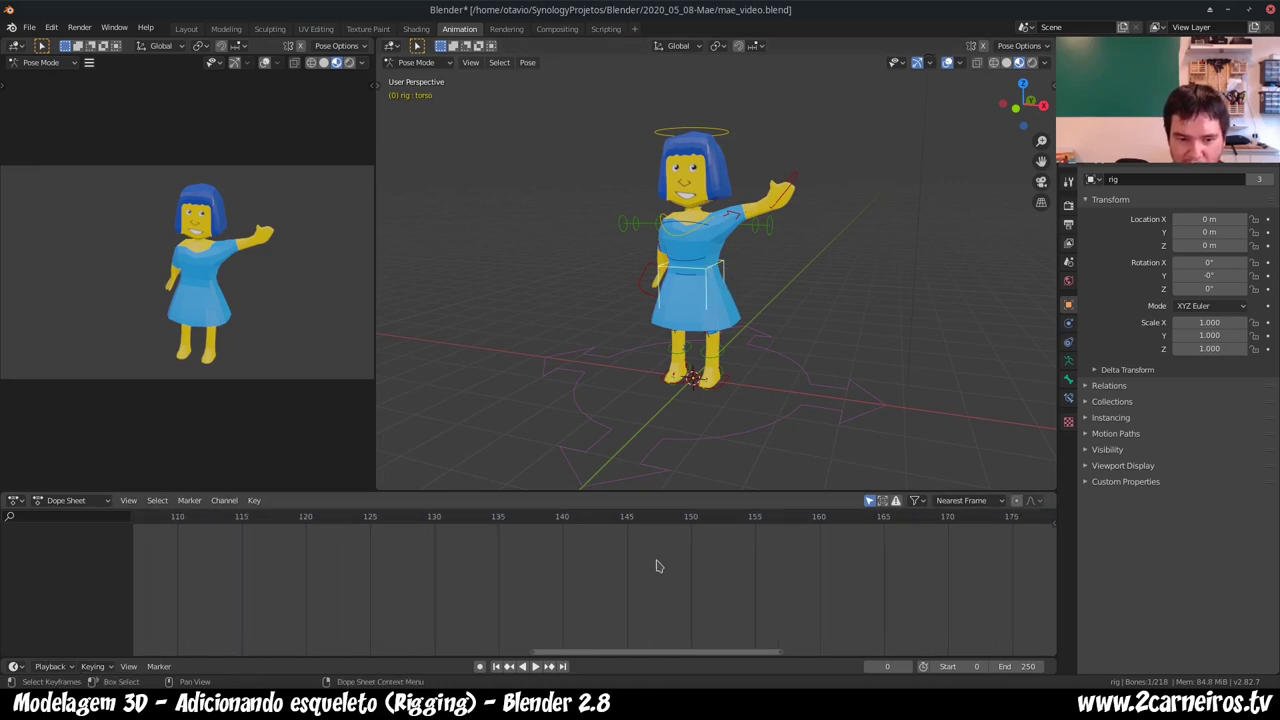
pyautogui.keyDown('ctrl'); pyautogui.scroll(2, 646, 569); pyautogui.keyUp('ctrl')
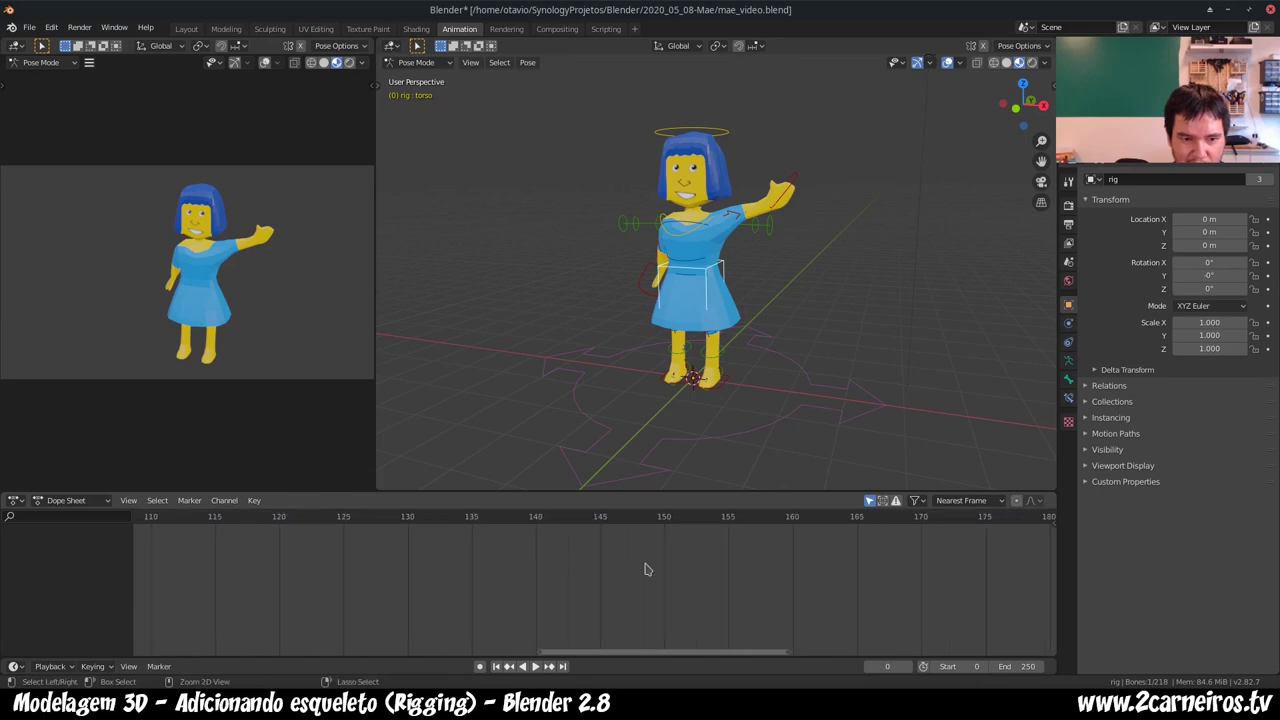
pyautogui.keyDown('ctrl'); pyautogui.scroll(2, 645, 571); pyautogui.keyUp('ctrl')
pyautogui.keyDown('ctrl'); pyautogui.scroll(2, 644, 572); pyautogui.keyUp('ctrl')
pyautogui.keyDown('ctrl'); pyautogui.scroll(2, 642, 574); pyautogui.keyUp('ctrl')
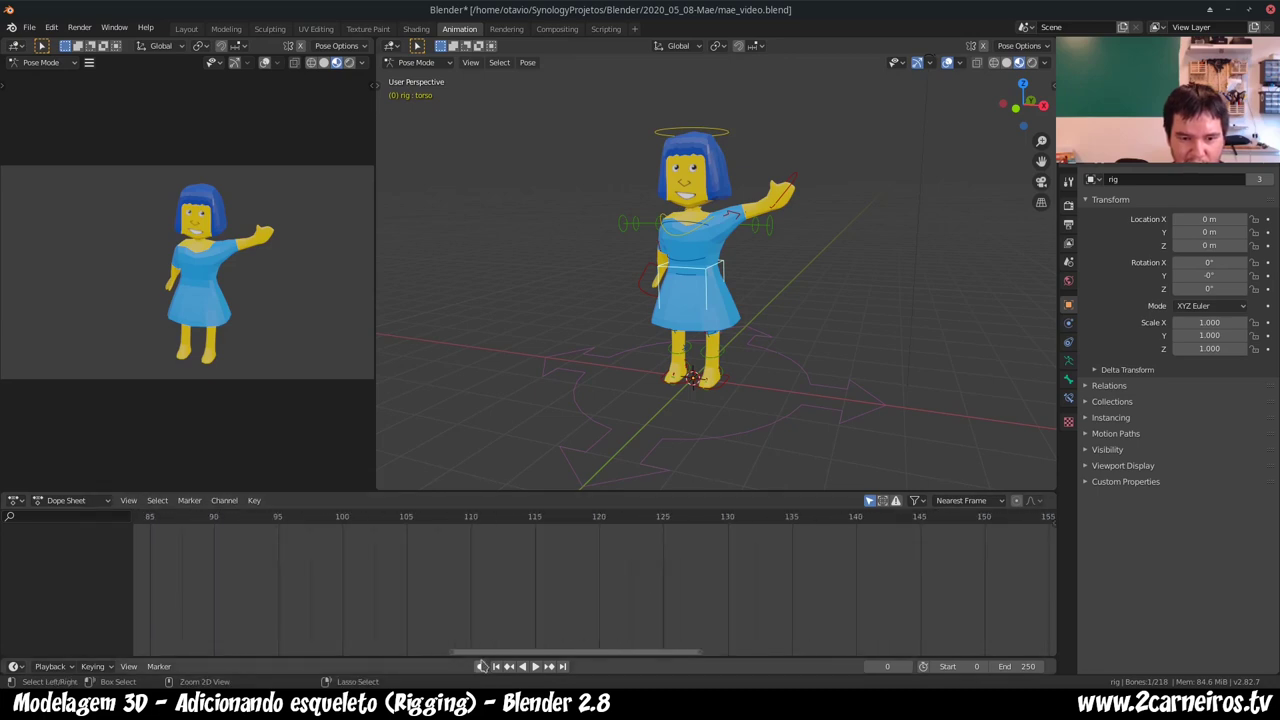
pyautogui.moveTo(455, 652); pyautogui.dragTo(133, 652)
pyautogui.scroll(1, 340, 578)
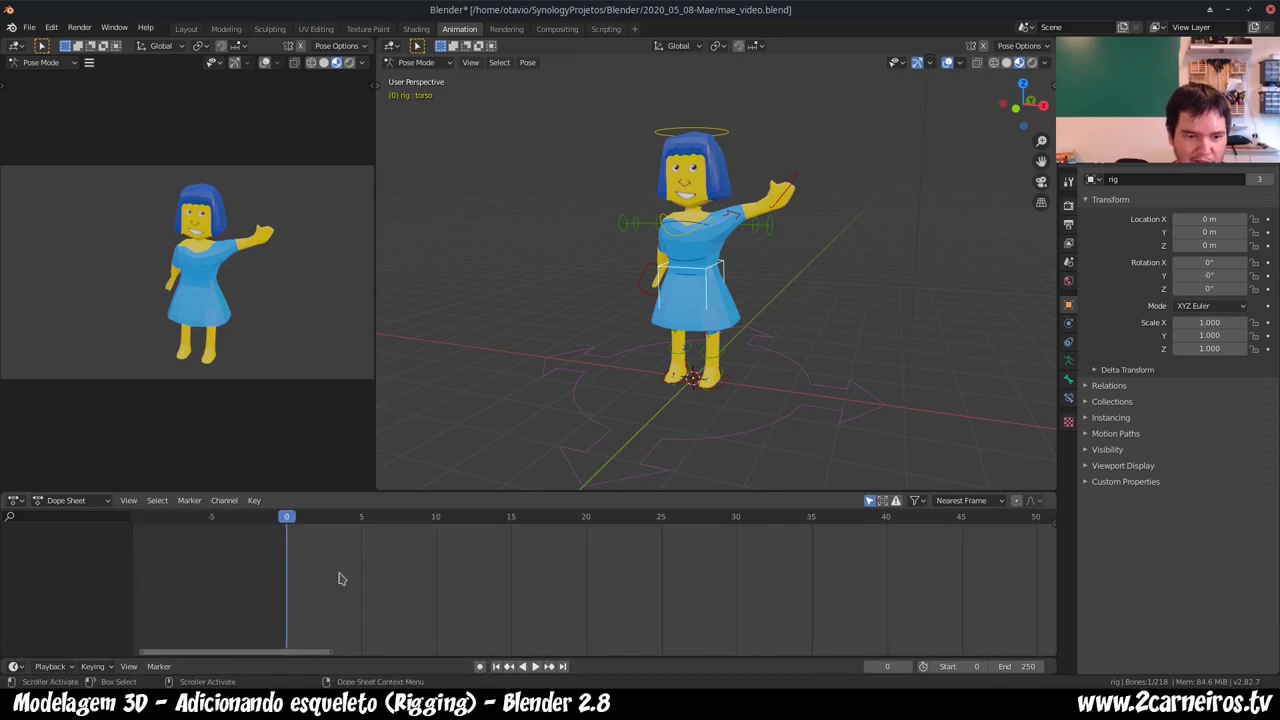
pyautogui.scroll(1, 330, 578)
pyautogui.scroll(1, 314, 574)
# - Keep the Dope Sheet mode and select the hand_ik.L bone to display its keyframes
pyautogui.click(100, 503)
pyautogui.click(99, 516)
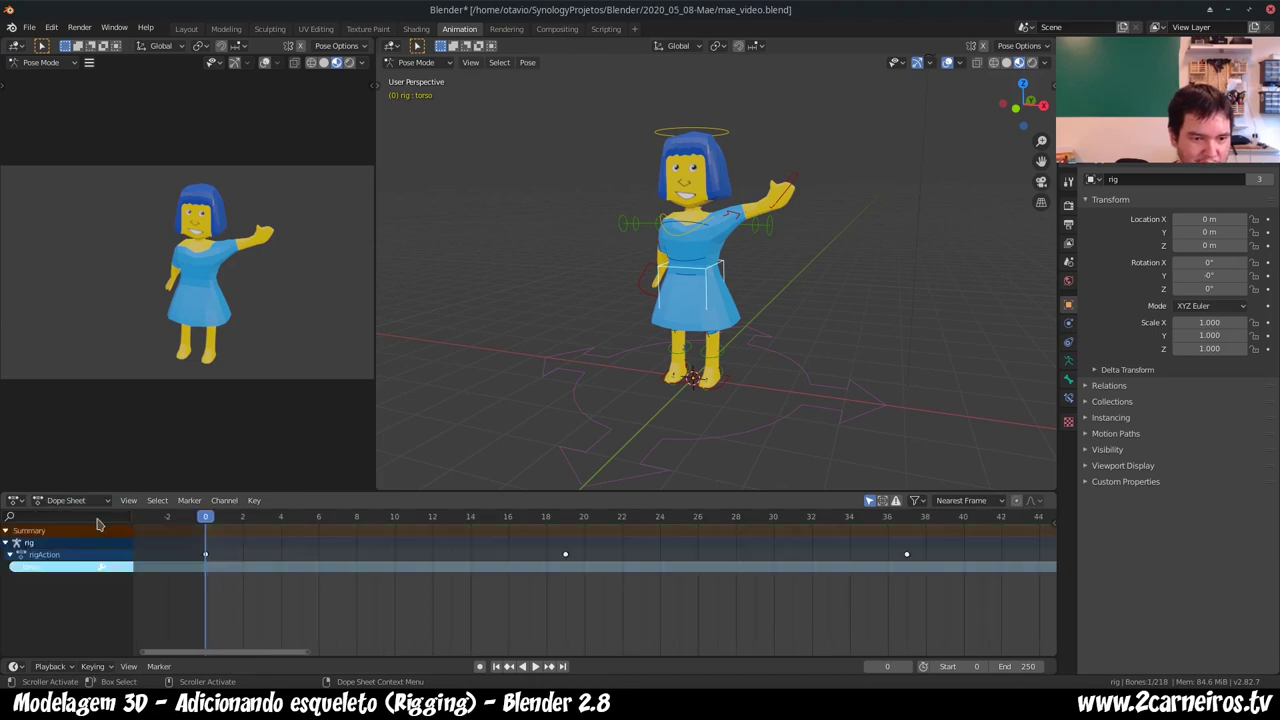
pyautogui.click(99, 505)
pyautogui.click(101, 521)
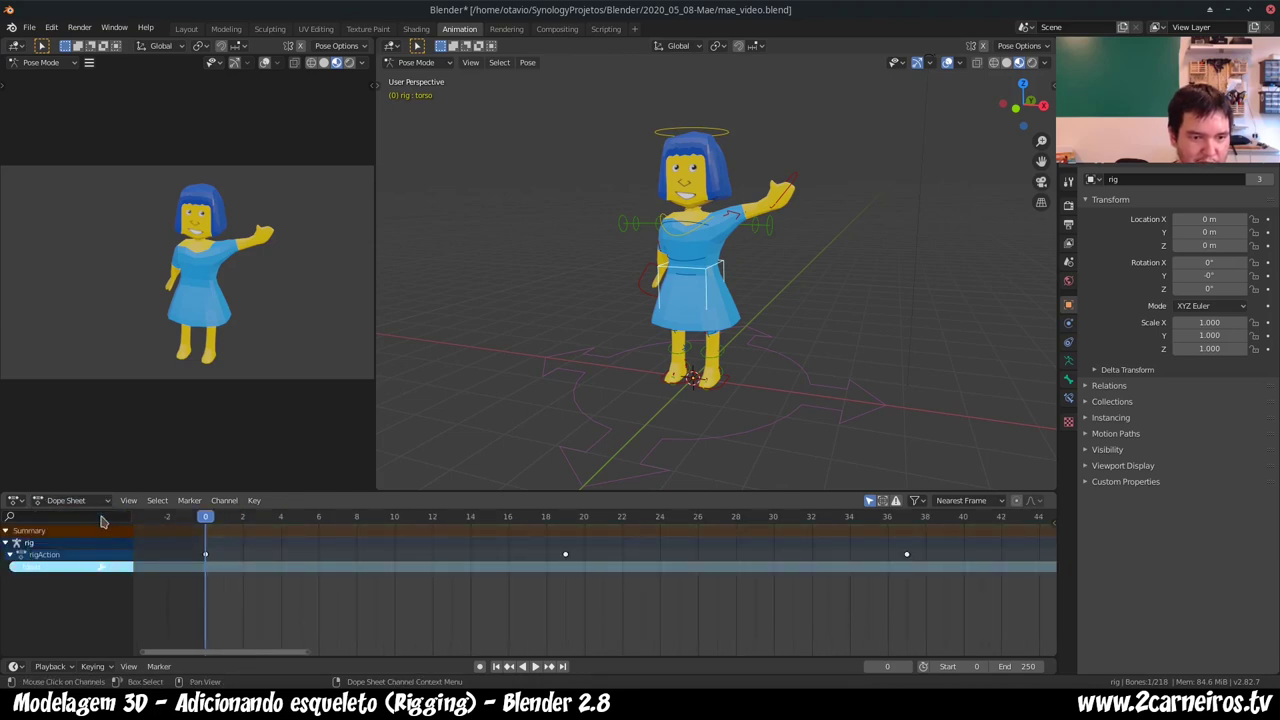
pyautogui.click(722, 142)
pyautogui.click(794, 180)
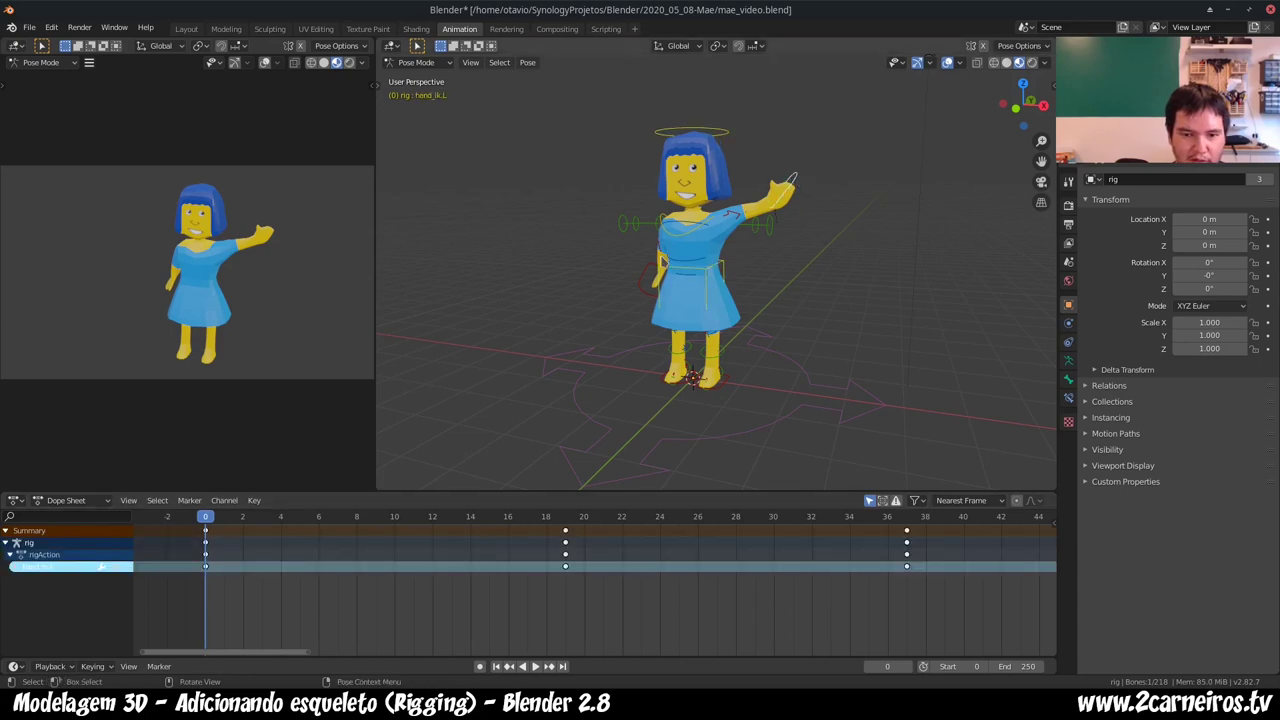
# - Zoom and pan the Dope Sheet to show all keyframes up to about frame 185
pyautogui.scroll(-1, 737, 609)
pyautogui.scroll(-2, 735, 612)
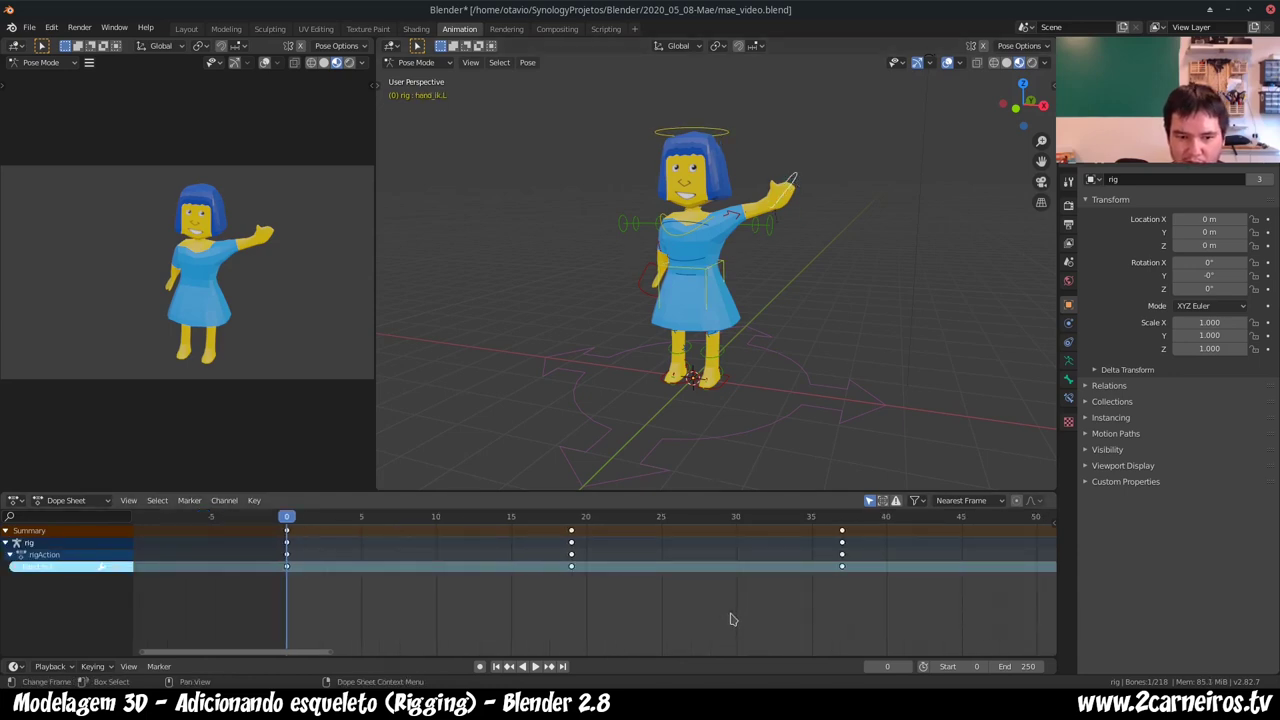
pyautogui.moveTo(295, 655); pyautogui.dragTo(490, 585)
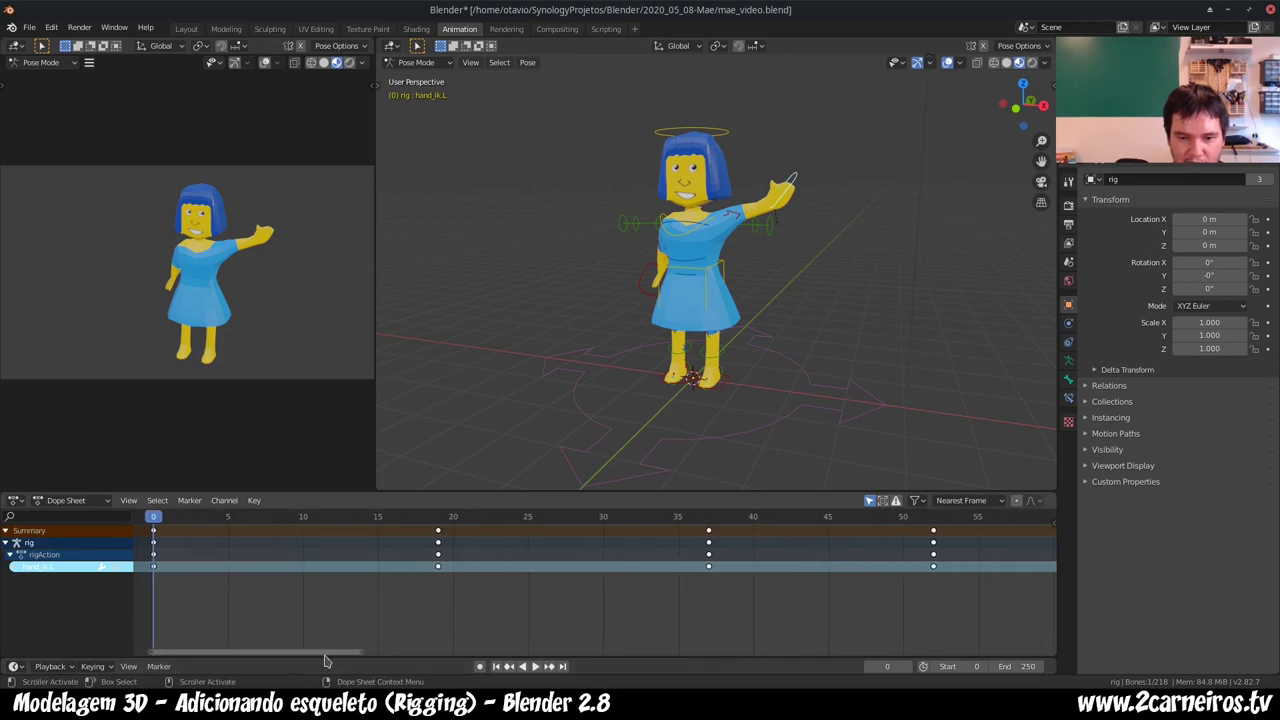
pyautogui.scroll(-1, 400, 662)
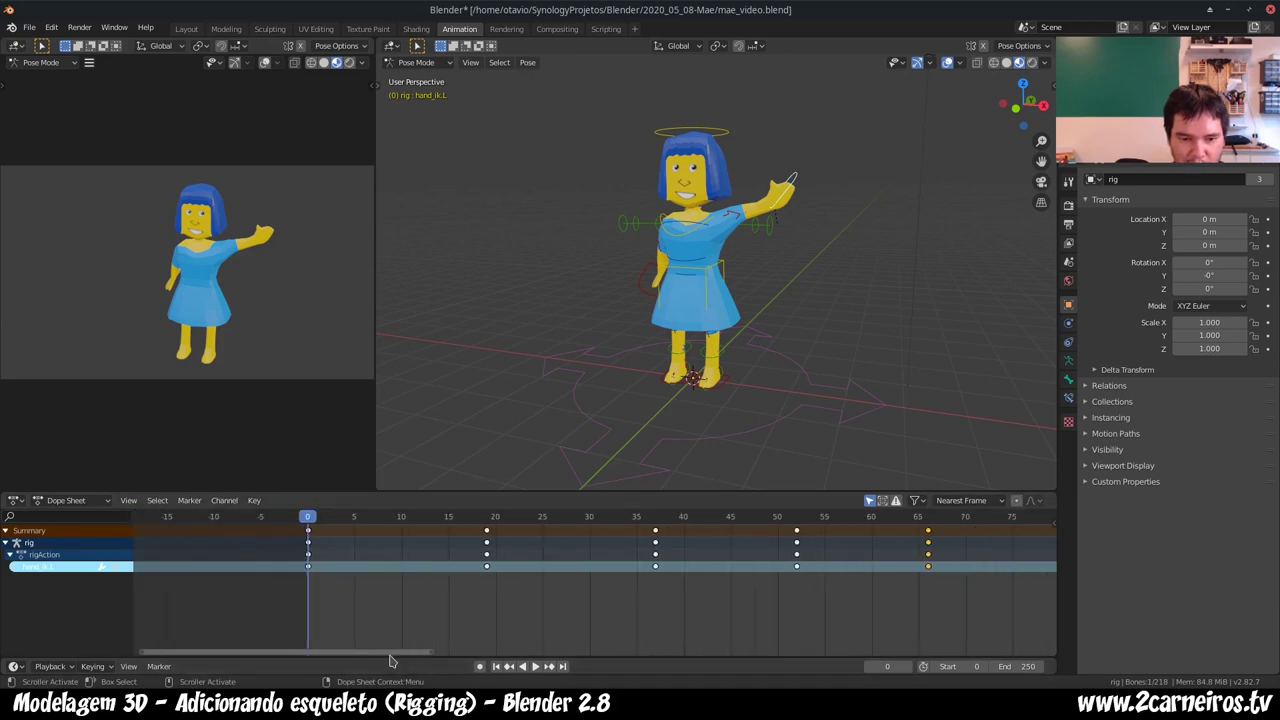
pyautogui.moveTo(392, 658); pyautogui.dragTo(505, 623)
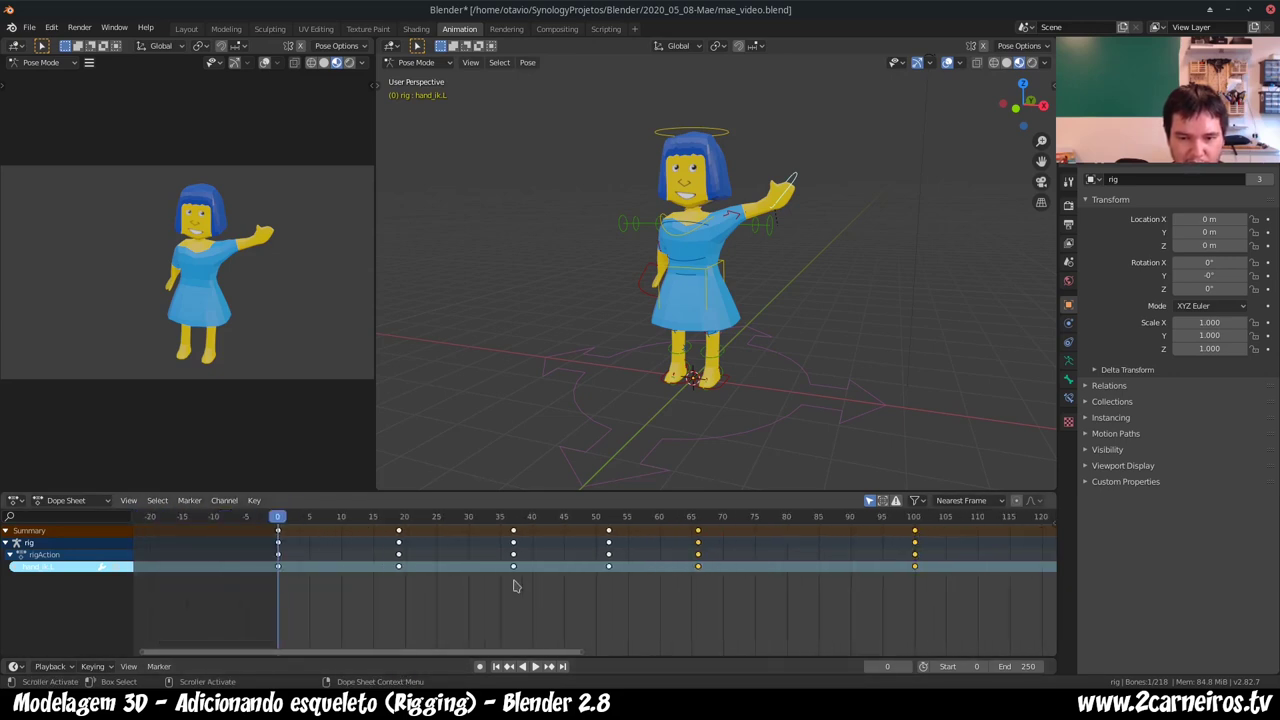
pyautogui.moveTo(514, 656); pyautogui.dragTo(640, 656)
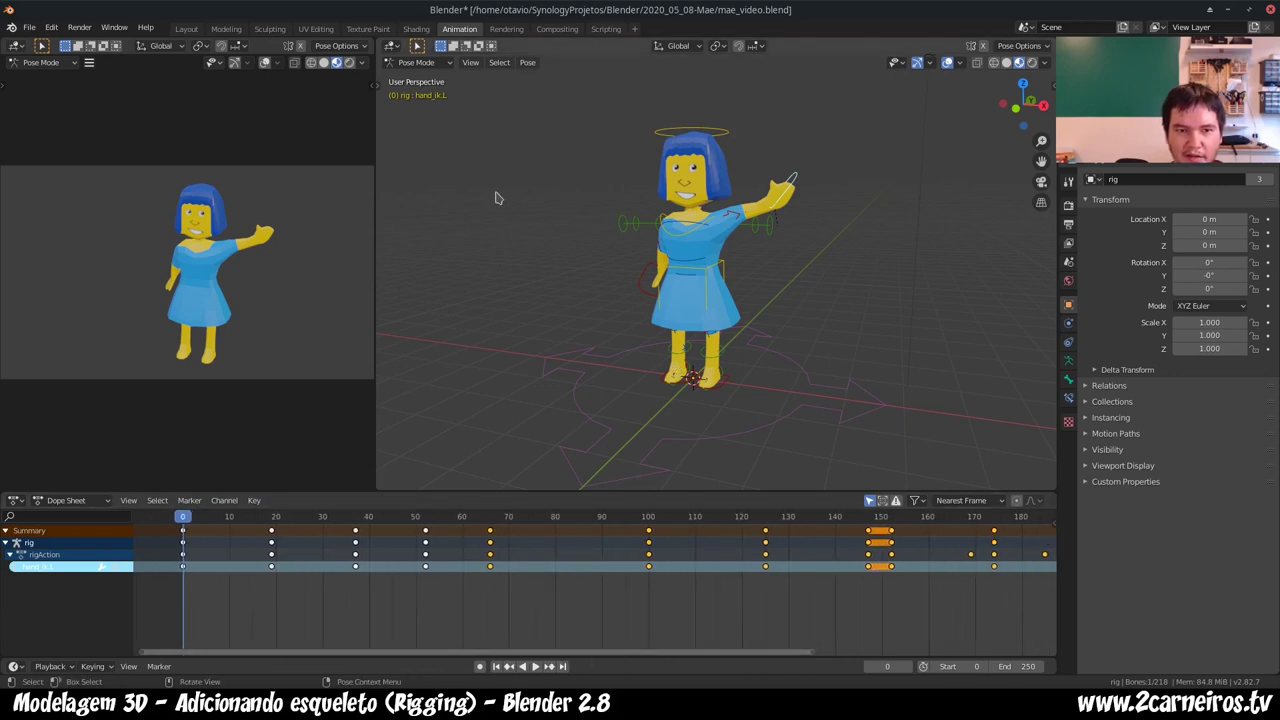
# - Play the full animation and pause it at frame 218
pyautogui.click(534, 666)
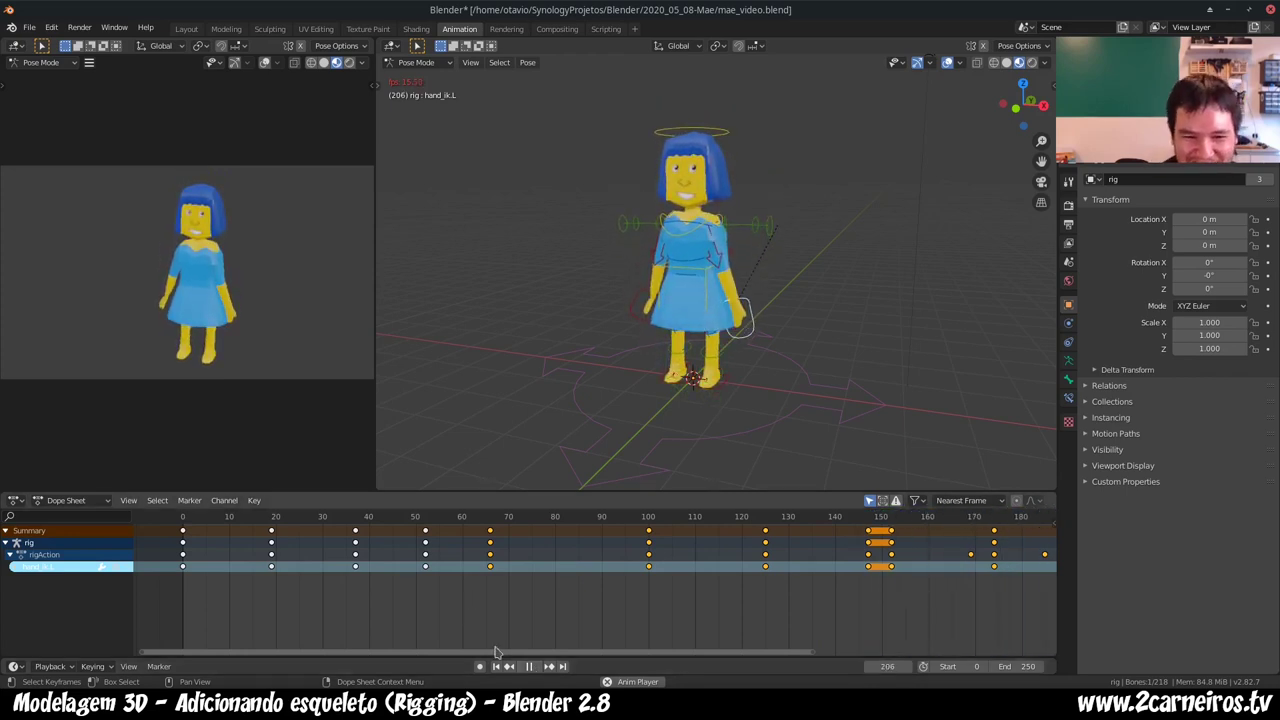
pyautogui.click(534, 668)
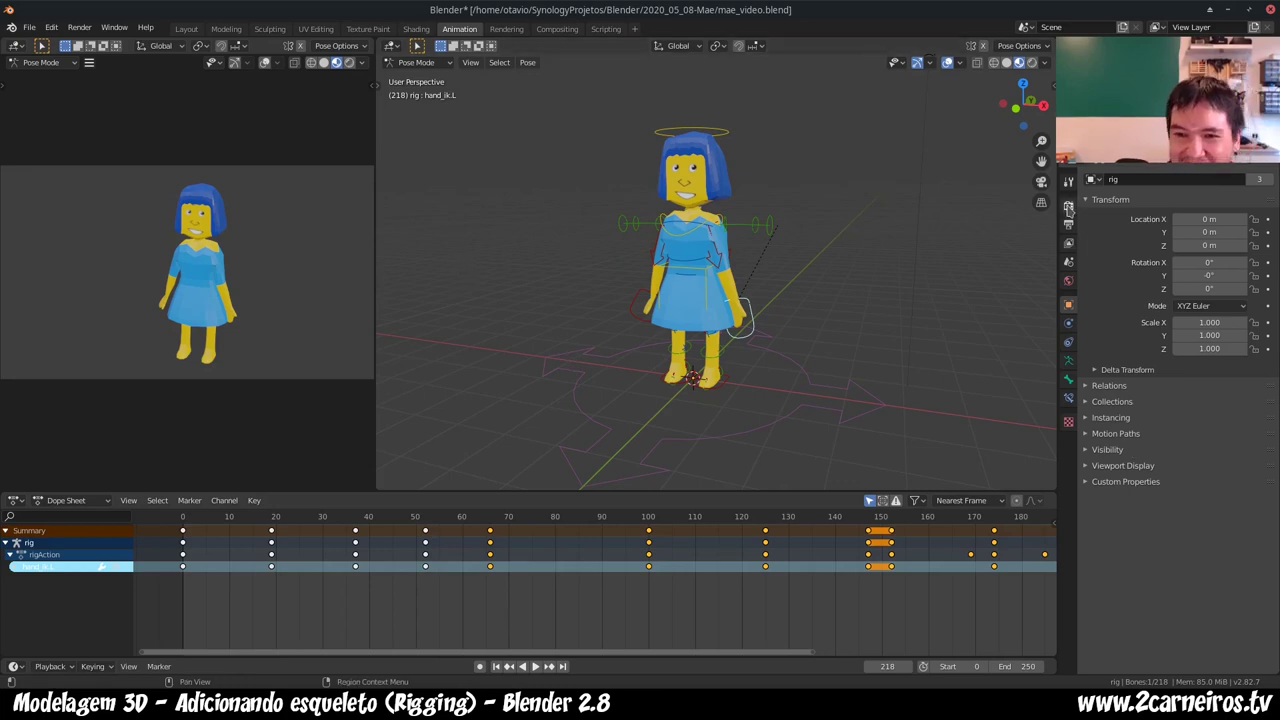
# - Change the output resolution from 1920 × 1080 to 1280 × 720 in Output Properties
pyautogui.click(1068, 225)
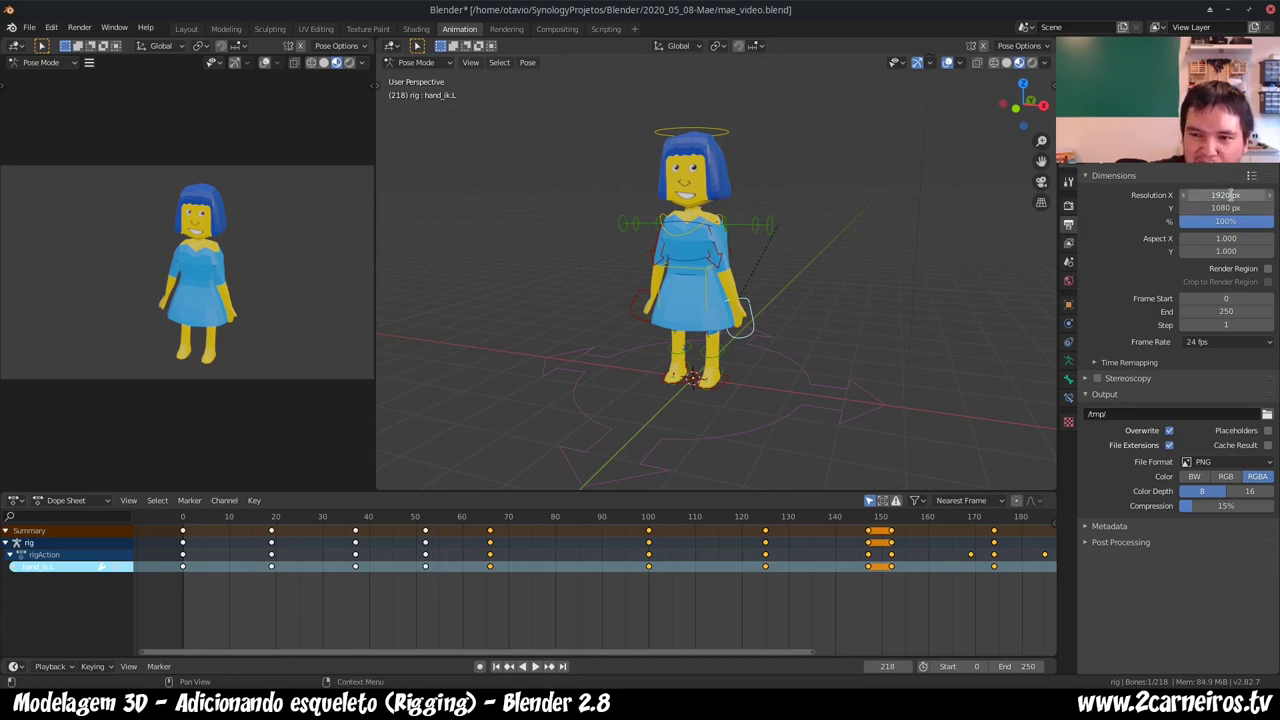
pyautogui.click(1234, 198)
pyautogui.write('1')
pyautogui.write('0')
pyautogui.press('Return')
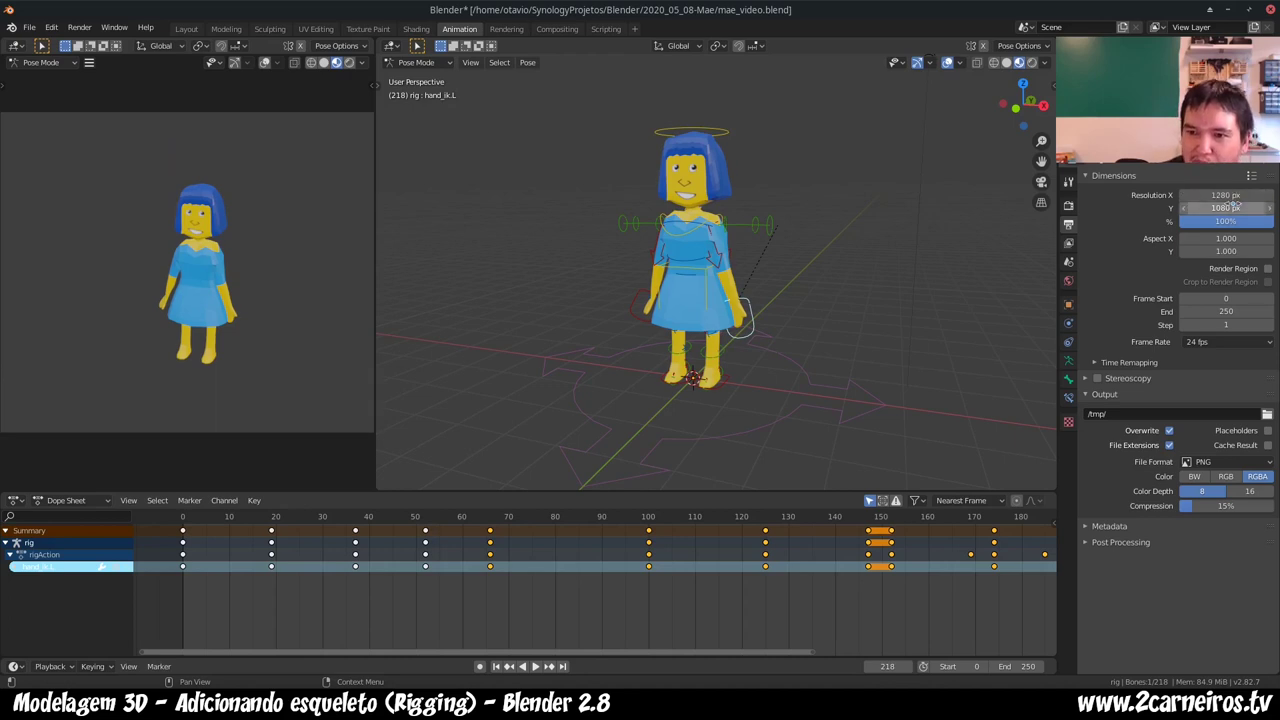
pyautogui.click(1244, 207)
pyautogui.write('720')
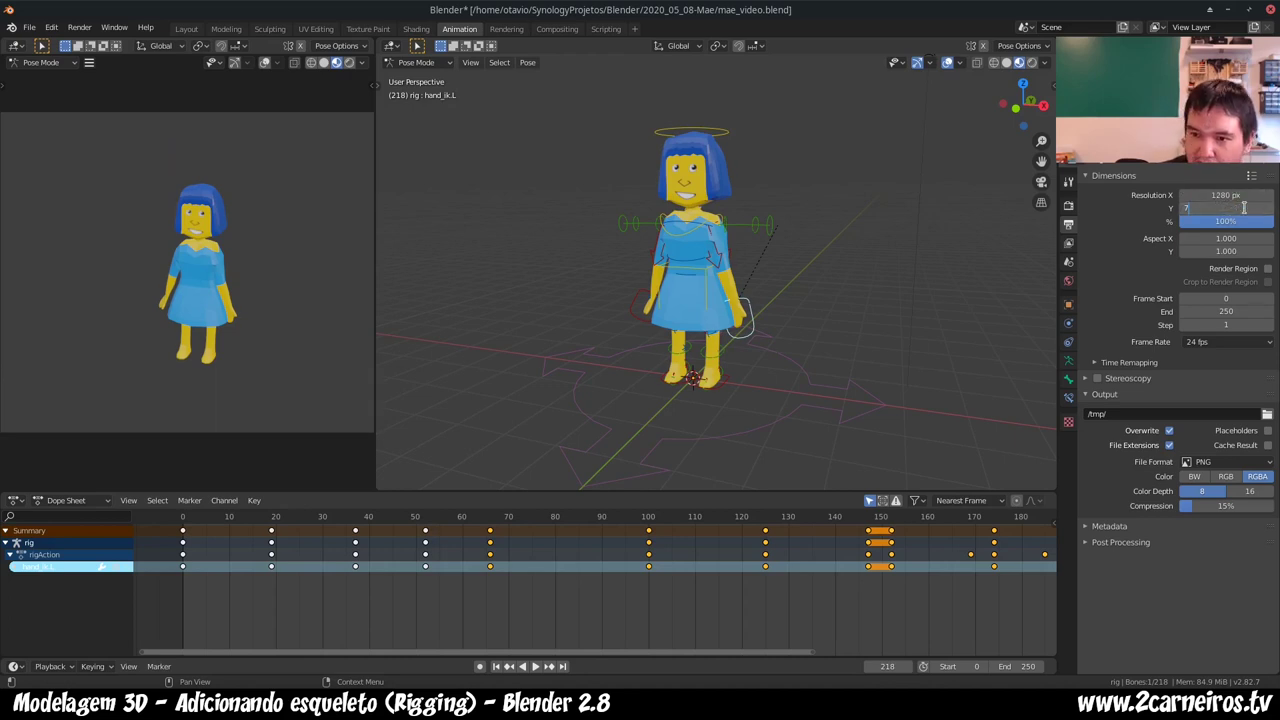
pyautogui.press('Return')
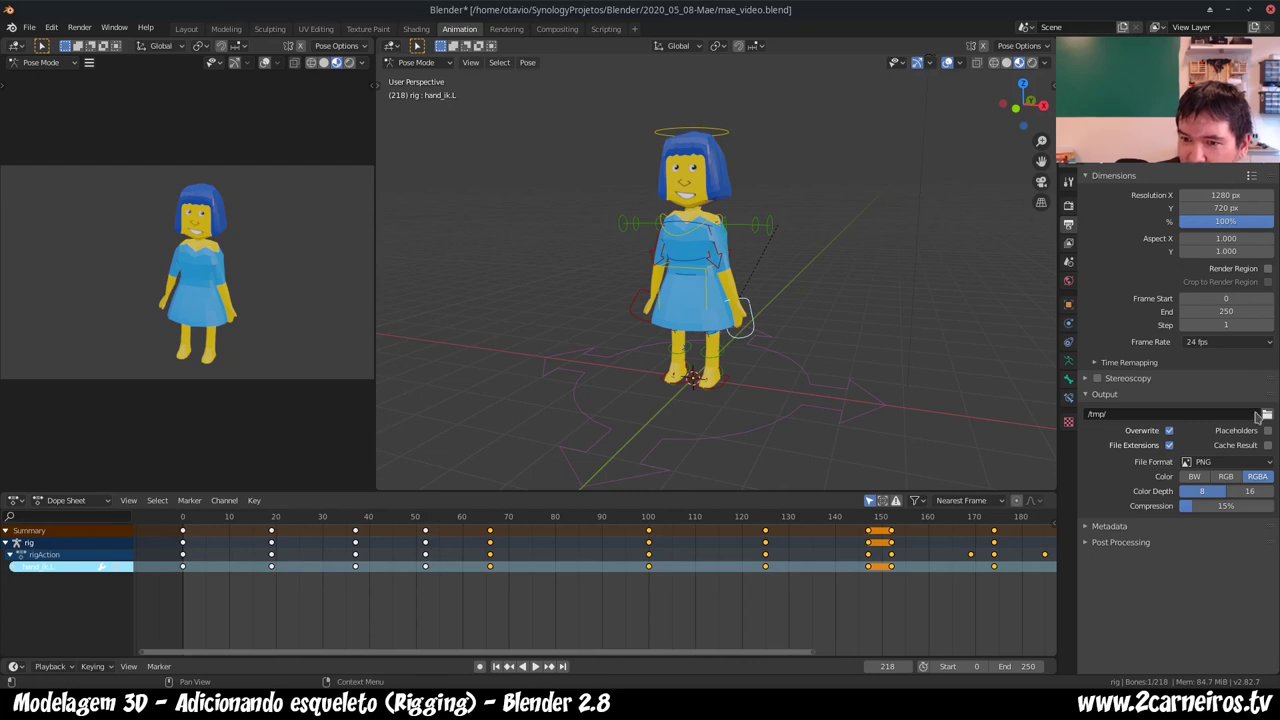
# - Switch the file format to FFmpeg video with an MPEG-4 container
pyautogui.click(1240, 463)
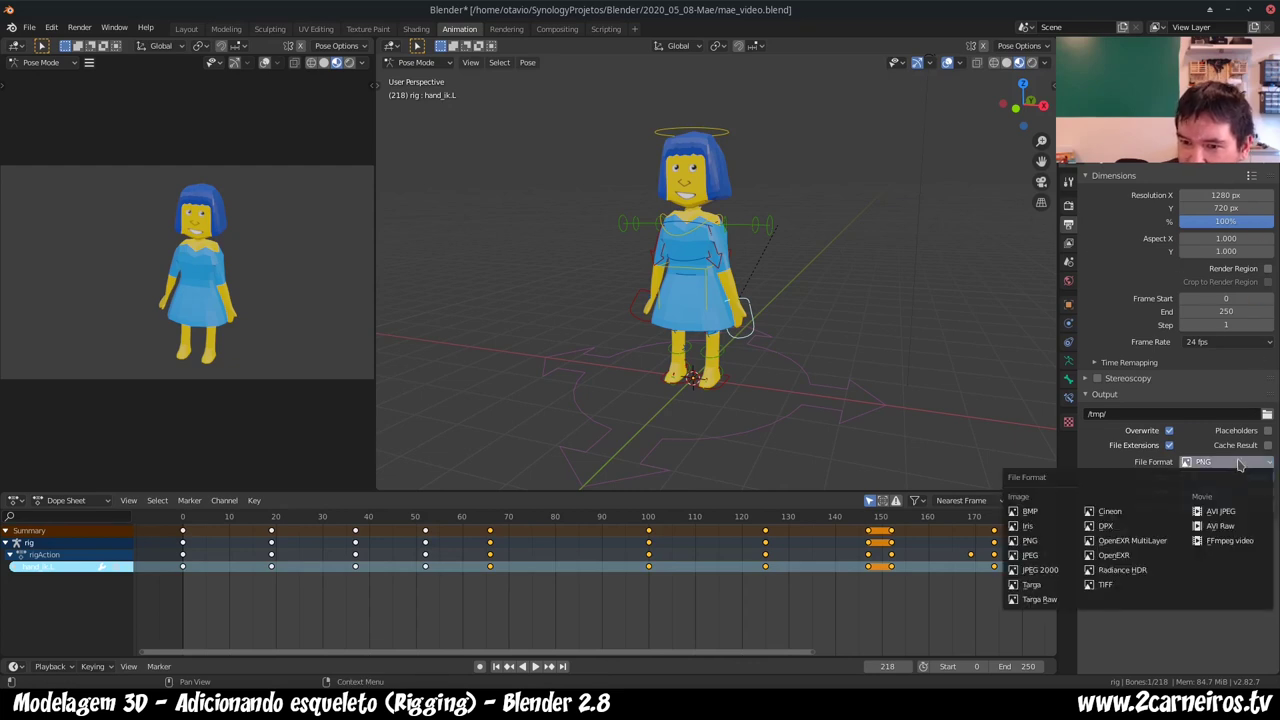
pyautogui.click(1226, 541)
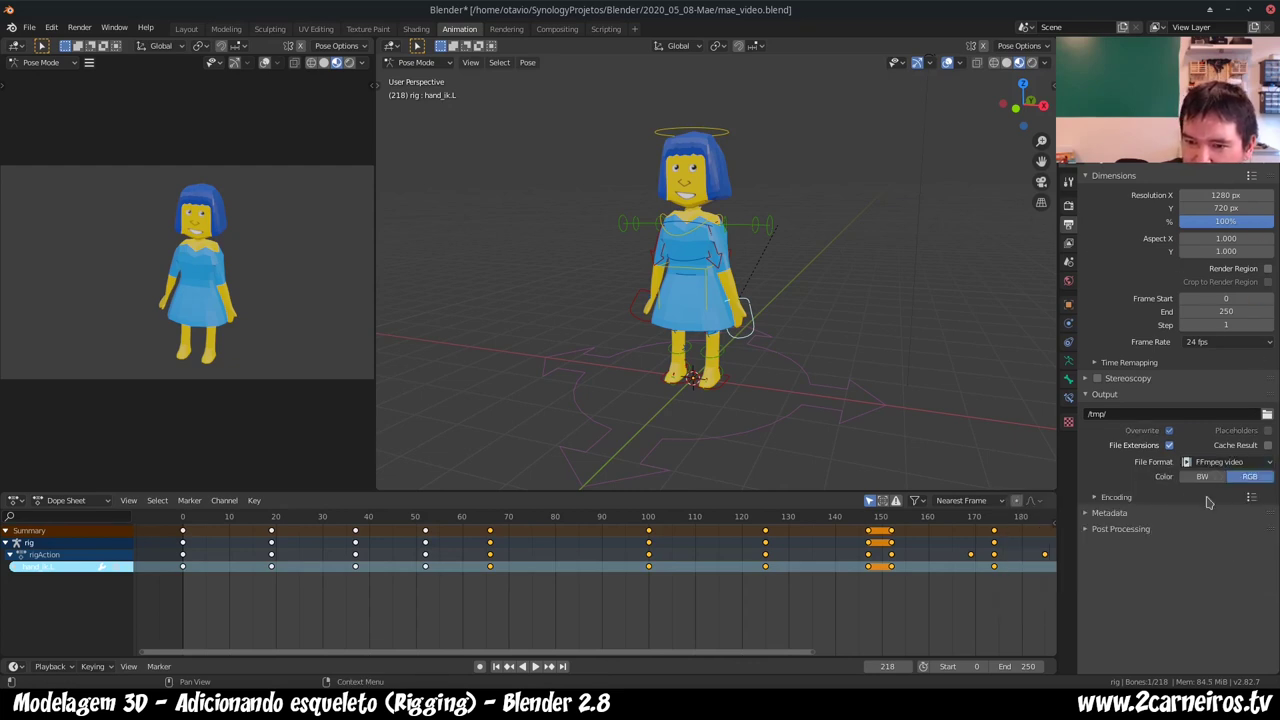
pyautogui.click(1095, 498)
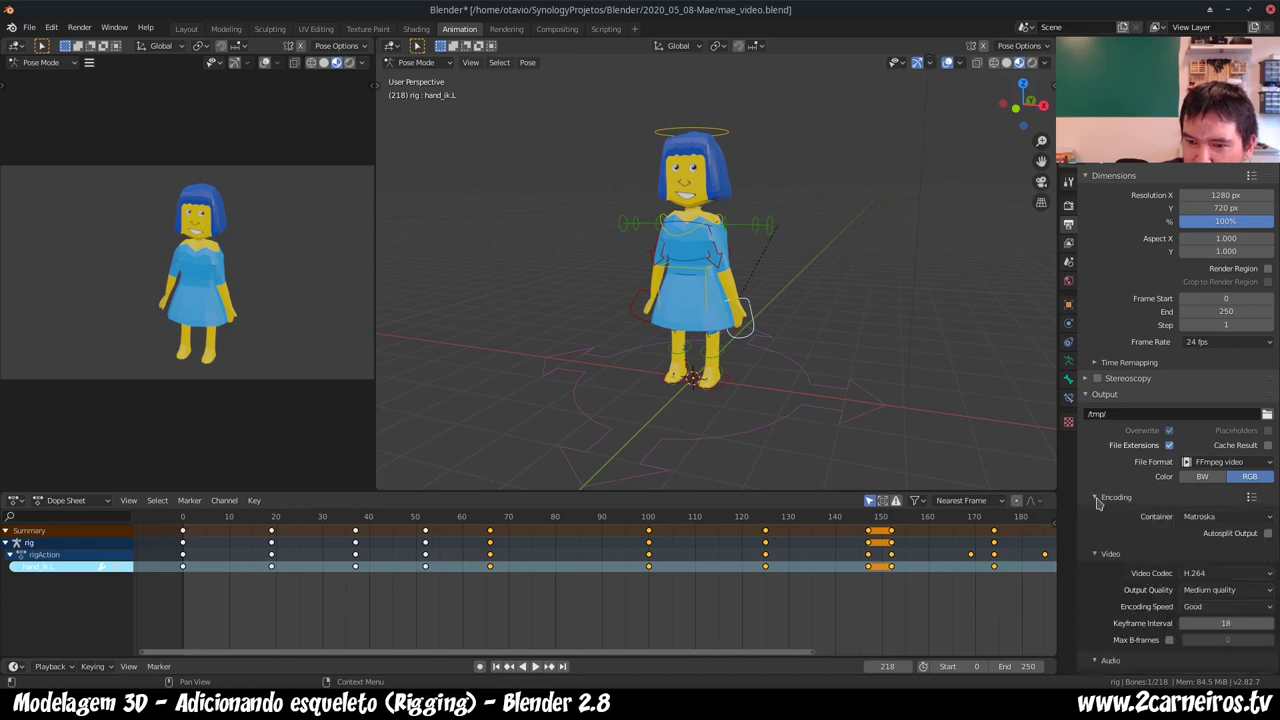
pyautogui.click(1222, 517)
pyautogui.click(1214, 478)
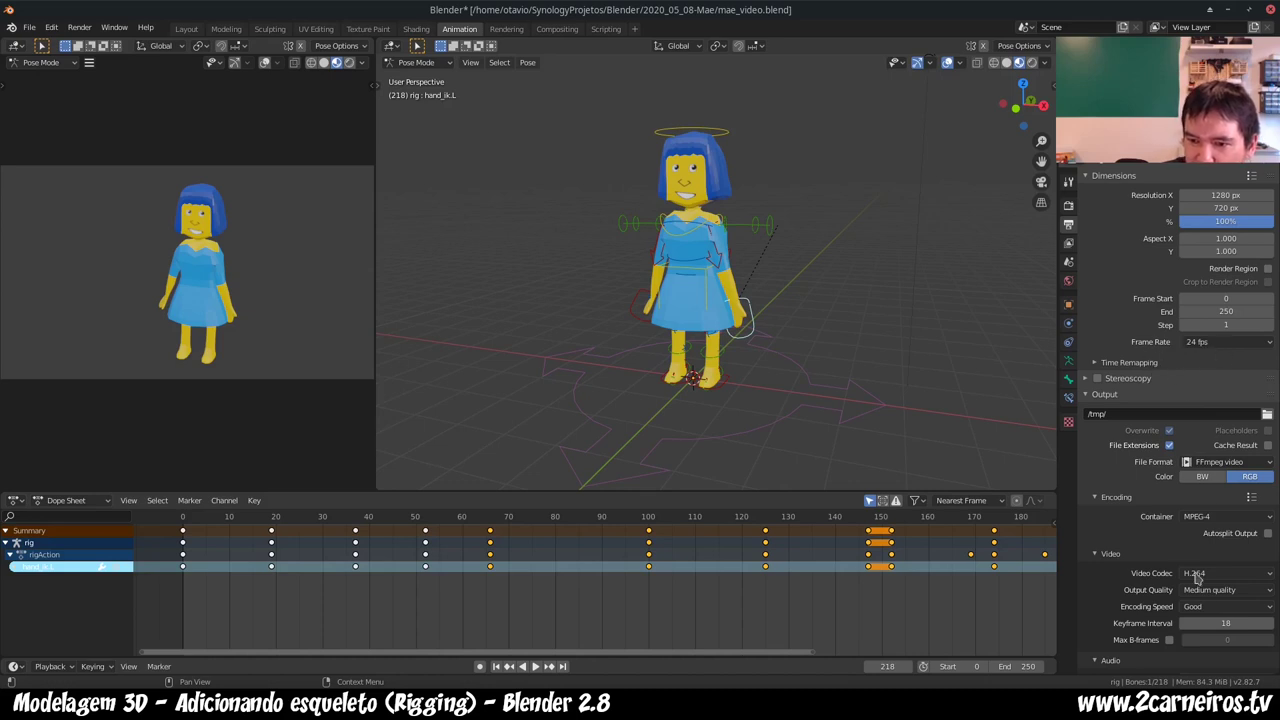
# - Set the render output path to /tmp/mae
pyautogui.click(1147, 415)
pyautogui.write('ma')
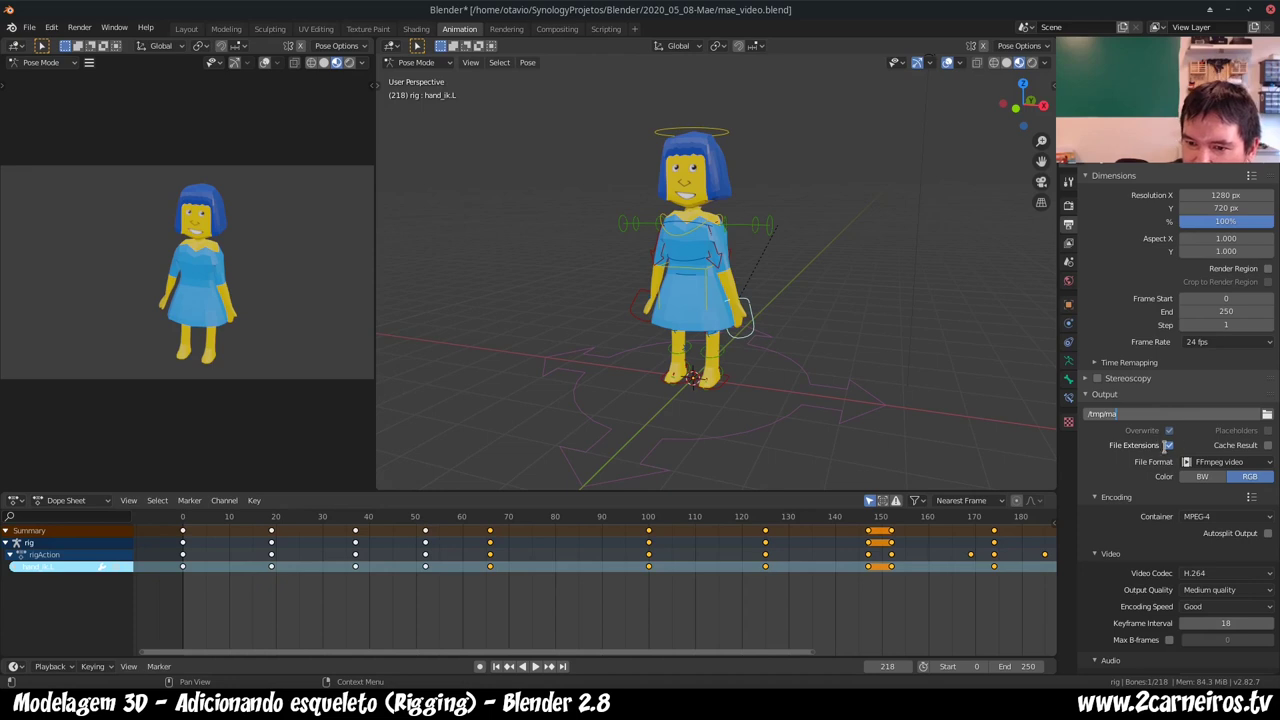
pyautogui.write('e')
pyautogui.press('Return')
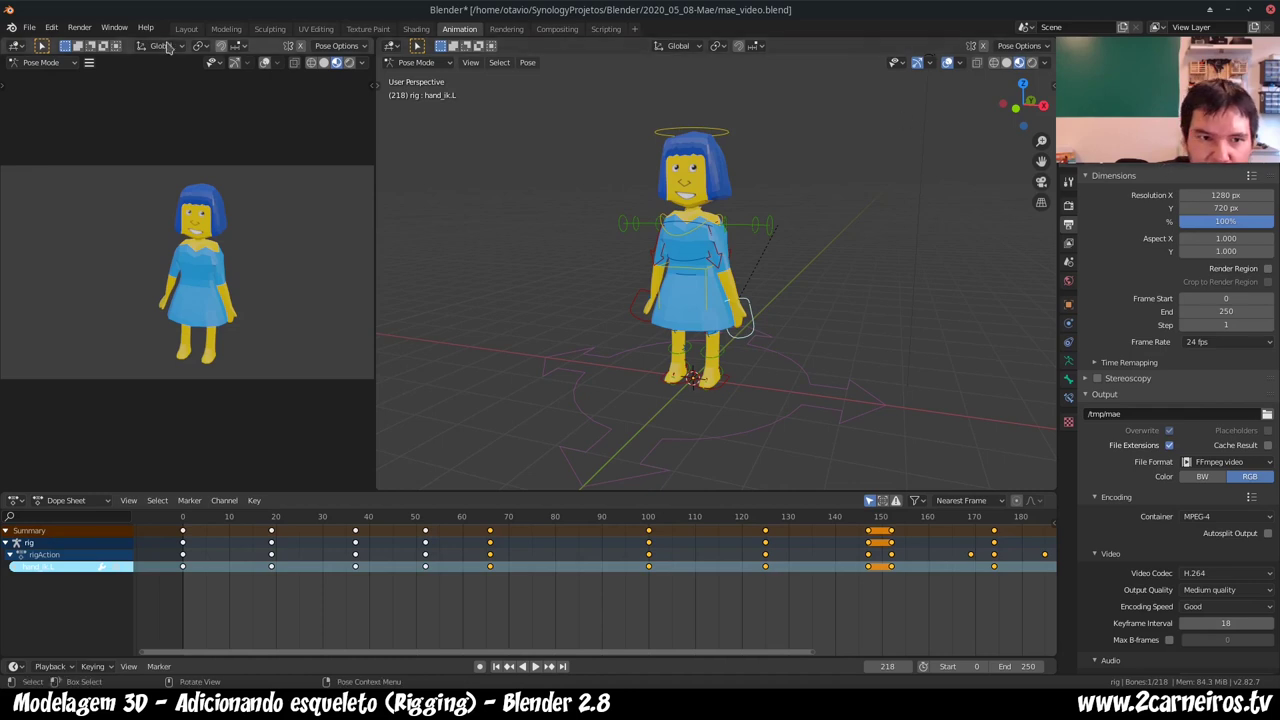
# - Start rendering the whole animation with Render > Render Animation
pyautogui.click(80, 28)
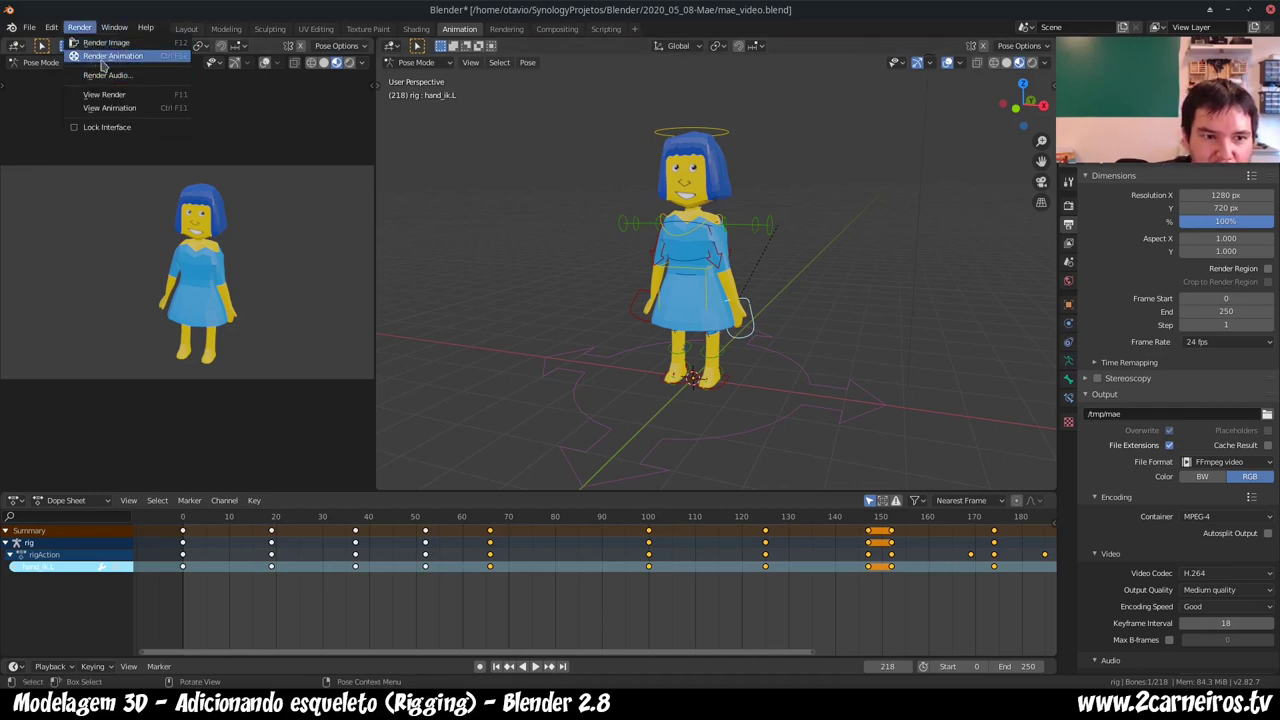
pyautogui.click(103, 56)
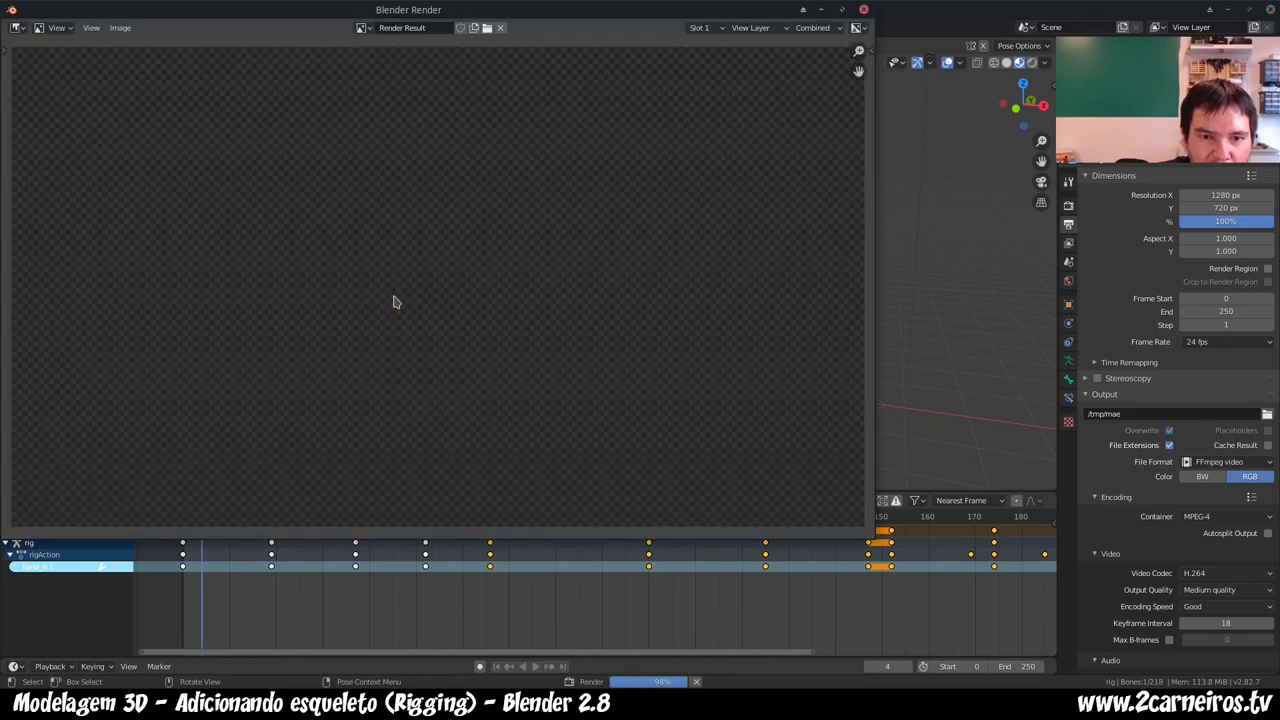
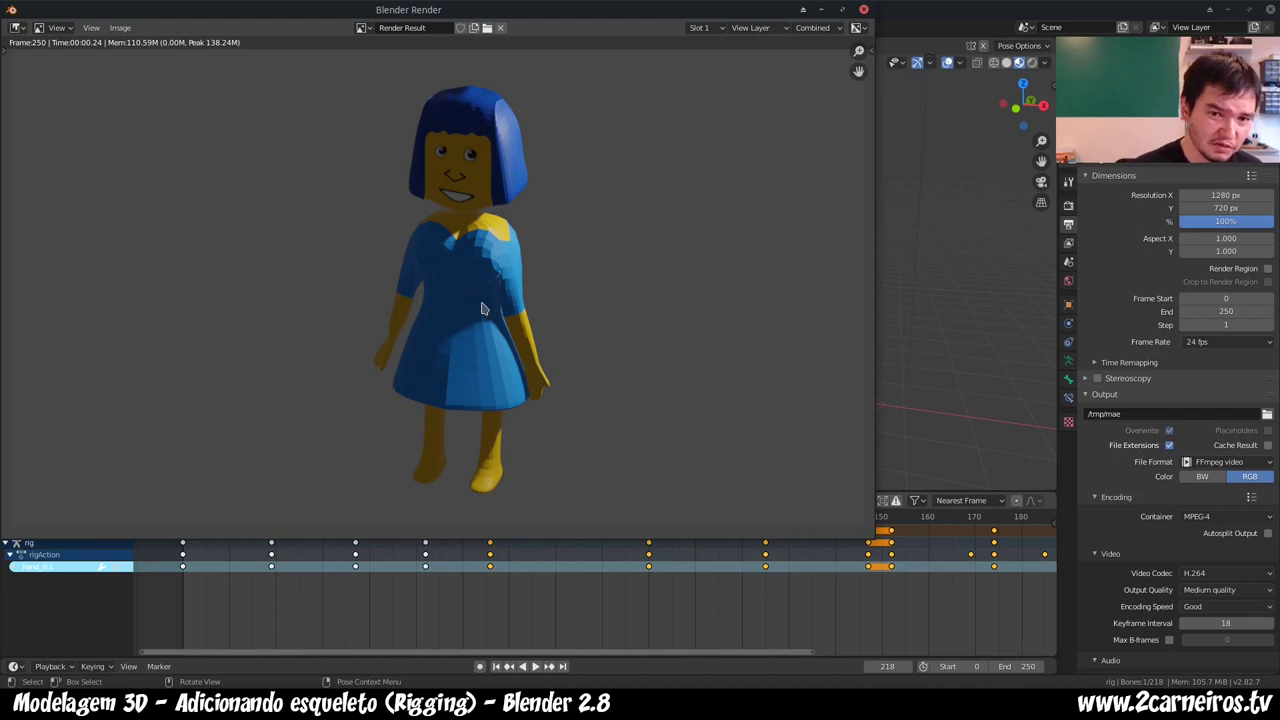
# - Close the Blender Render window and deselect the hand_ik.L control bone in the viewport
pyautogui.click(864, 10)
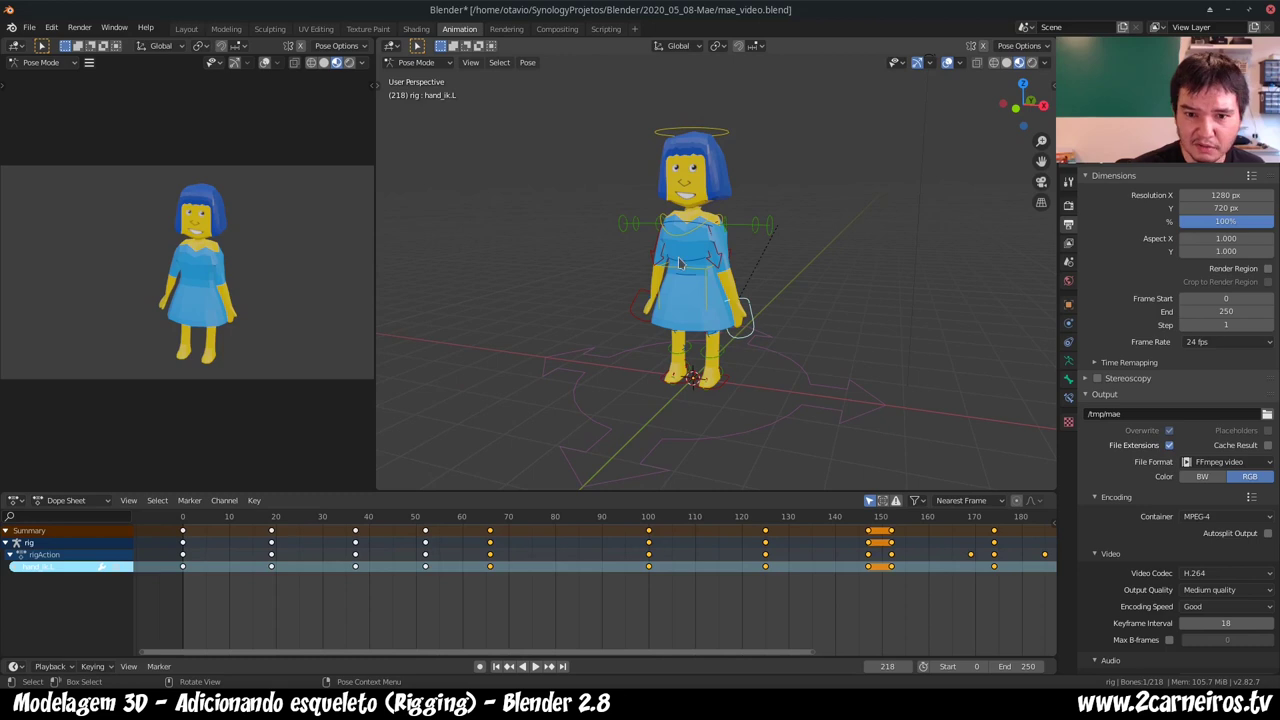
pyautogui.scroll(2, 702, 240)
pyautogui.scroll(1, 704, 266)
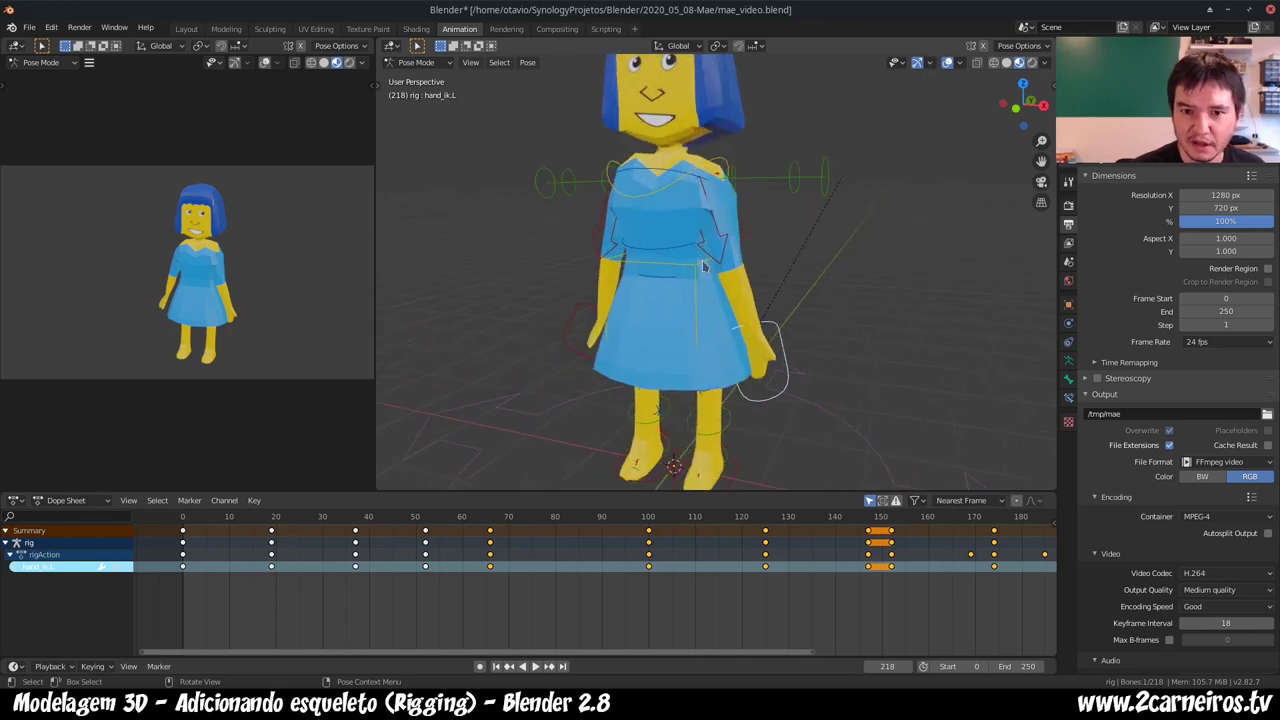
pyautogui.click(705, 322)
pyautogui.scroll(-3, 830, 229)
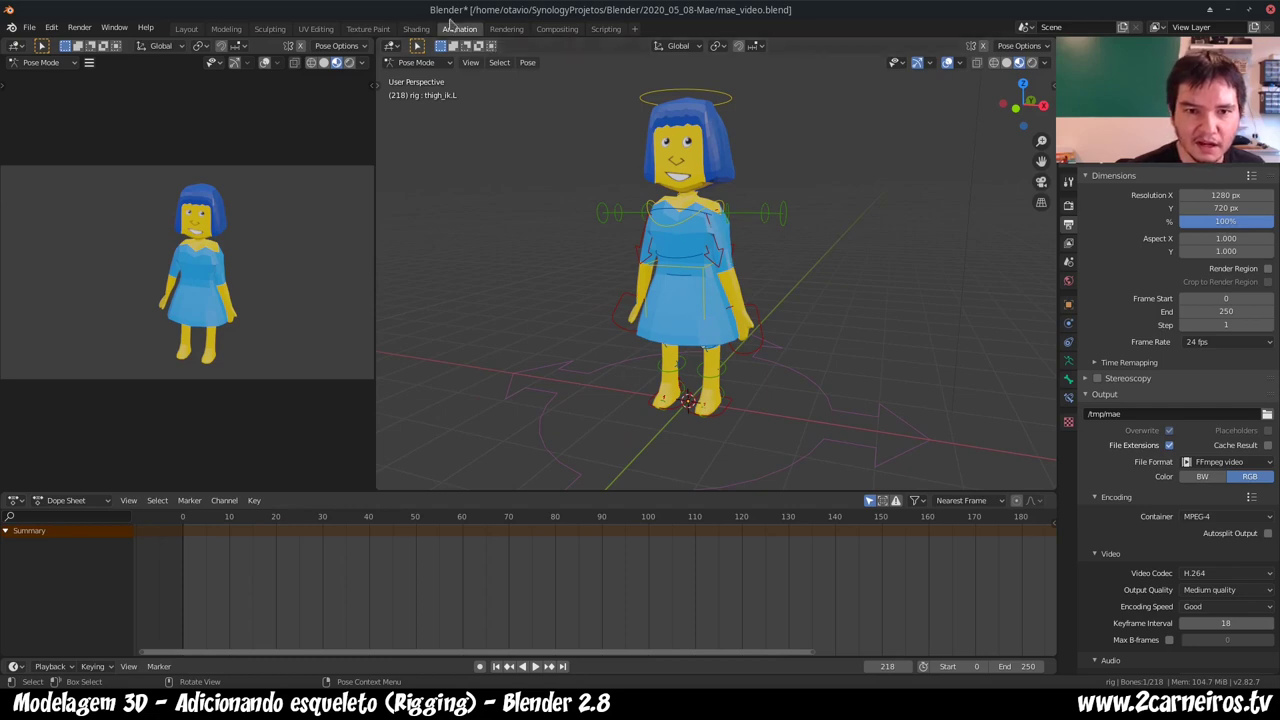
# - Switch to the Modeling workspace and leave the rig in Object Mode
pyautogui.click(227, 28)
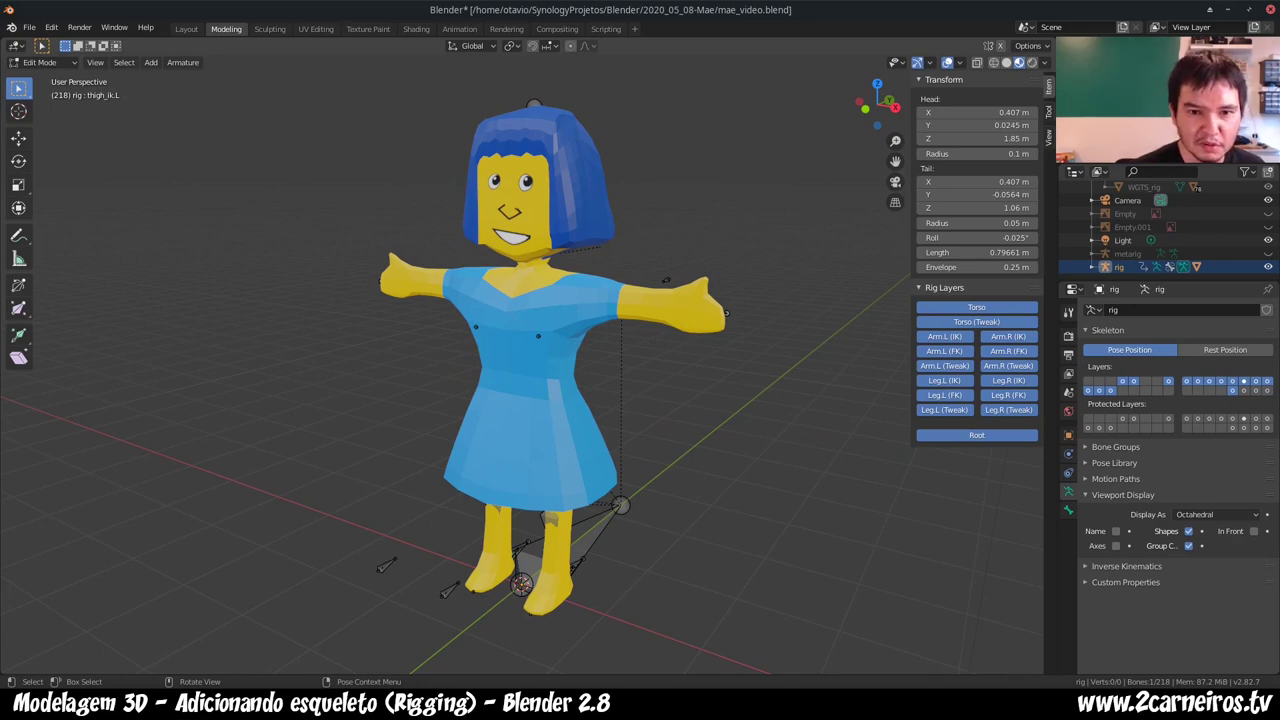
pyautogui.click(40, 62)
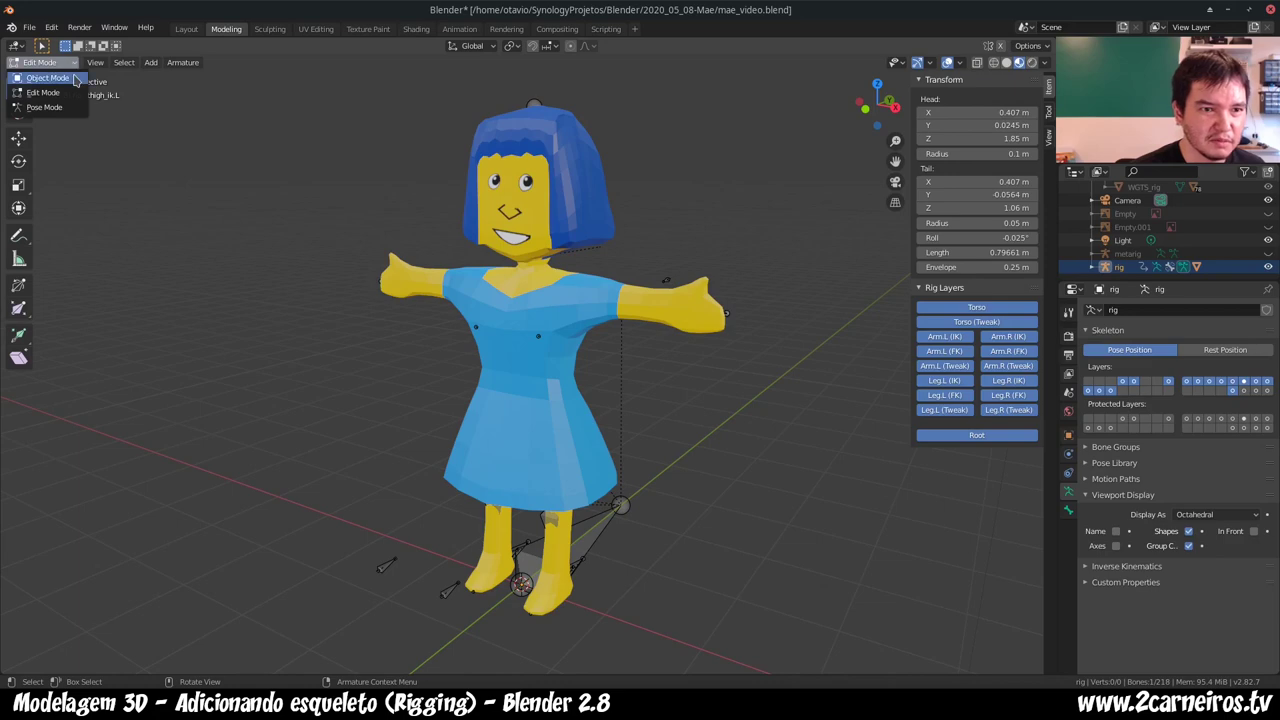
pyautogui.click(40, 78)
# - Put the Cube body mesh into Edit Mode with all its vertices selected
pyautogui.click(594, 167)
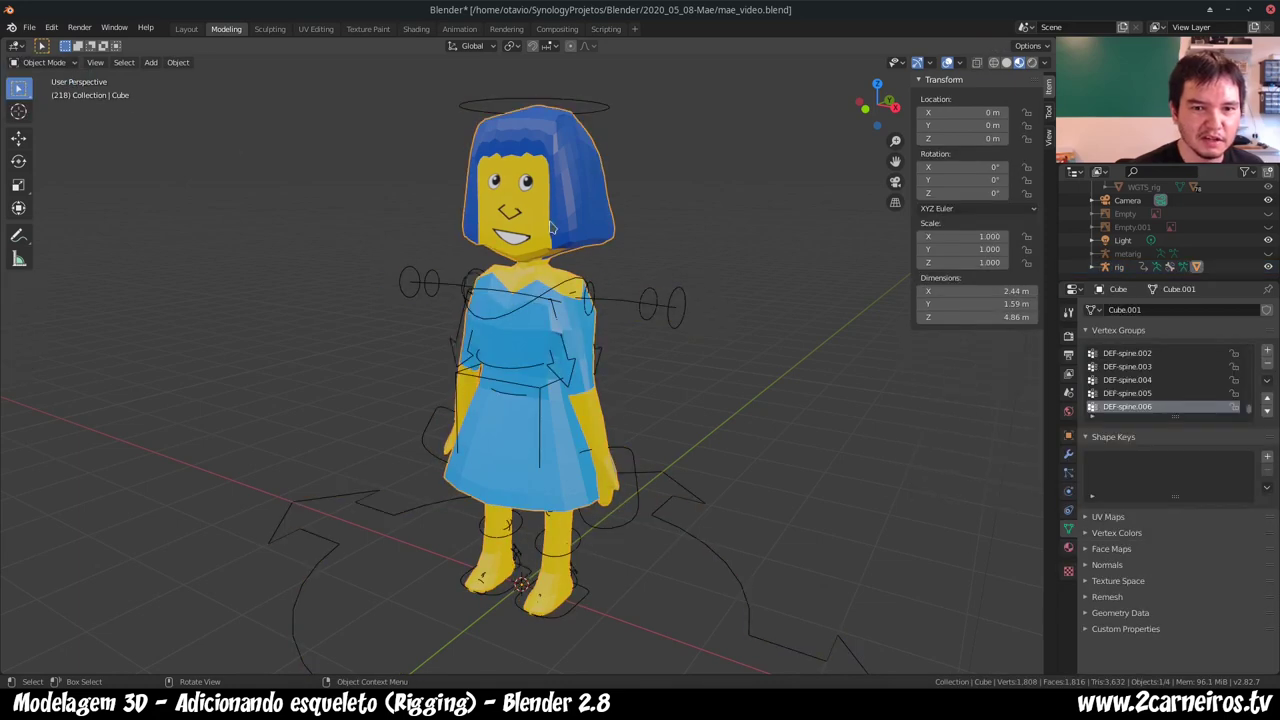
pyautogui.press('Tab')
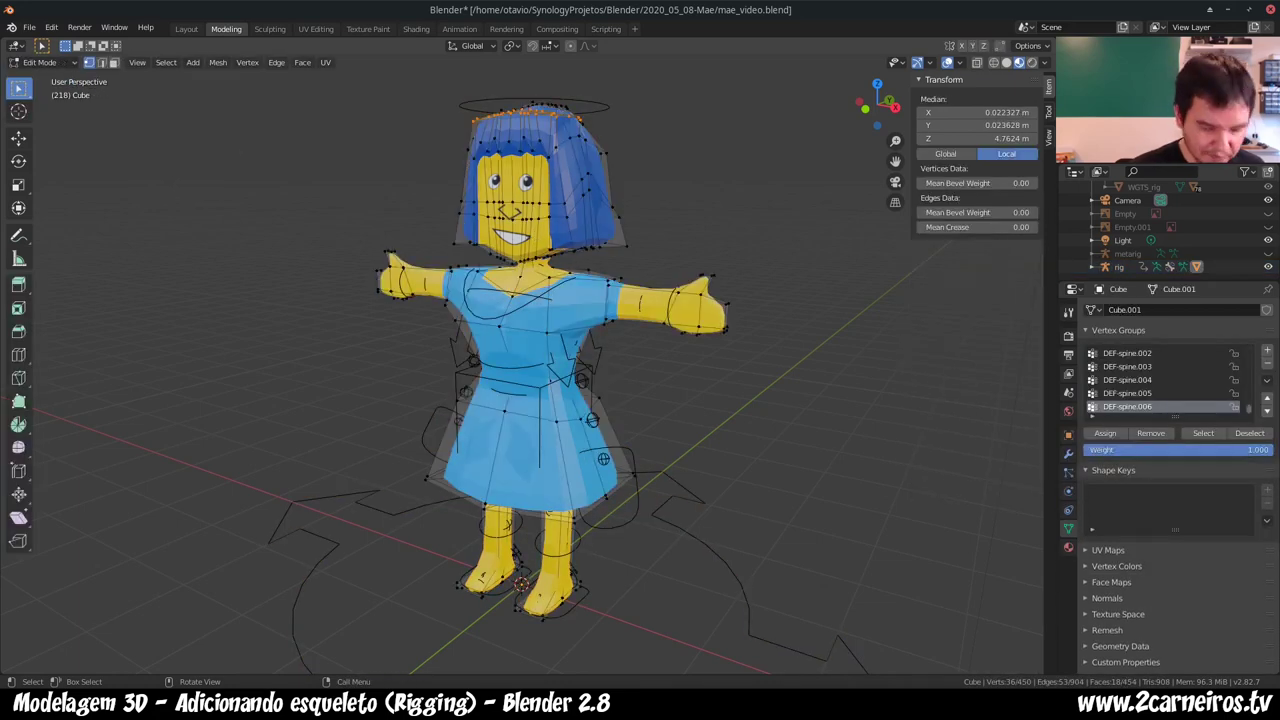
pyautogui.press('a')
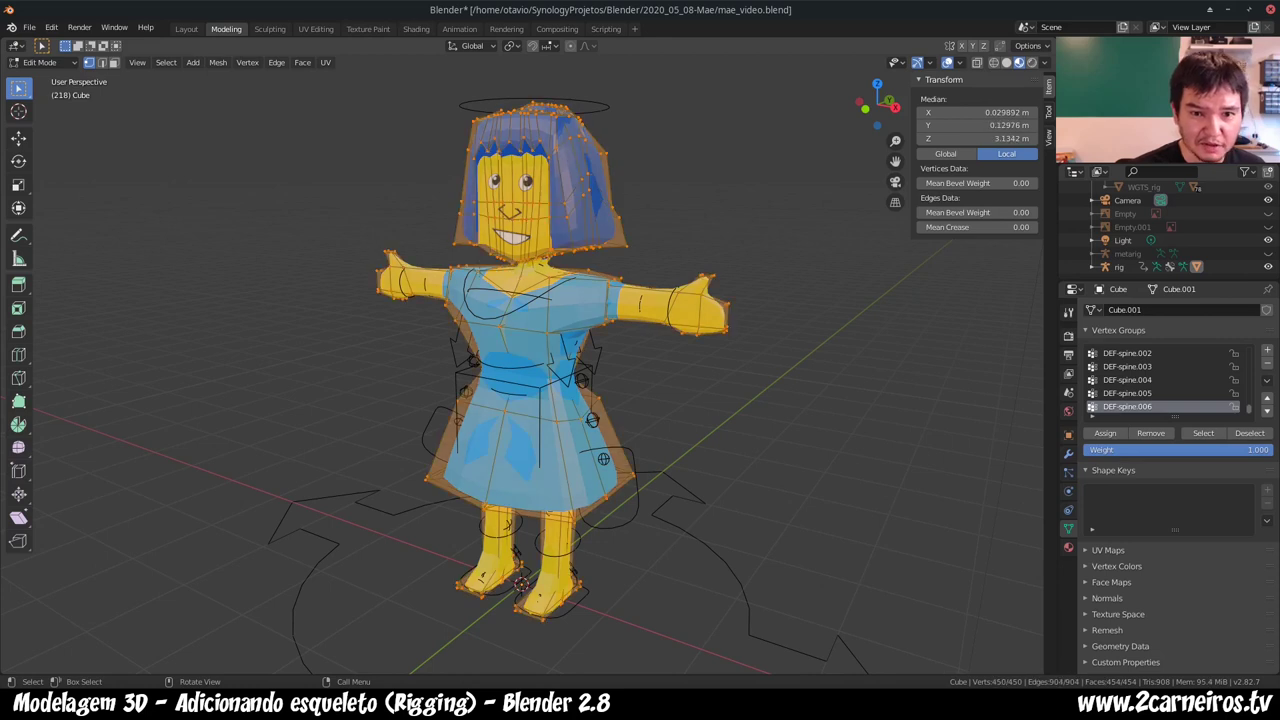
# - Apply Smooth Faces to the whole body mesh, then return to Object Mode facing the character
pyautogui.click(218, 63)
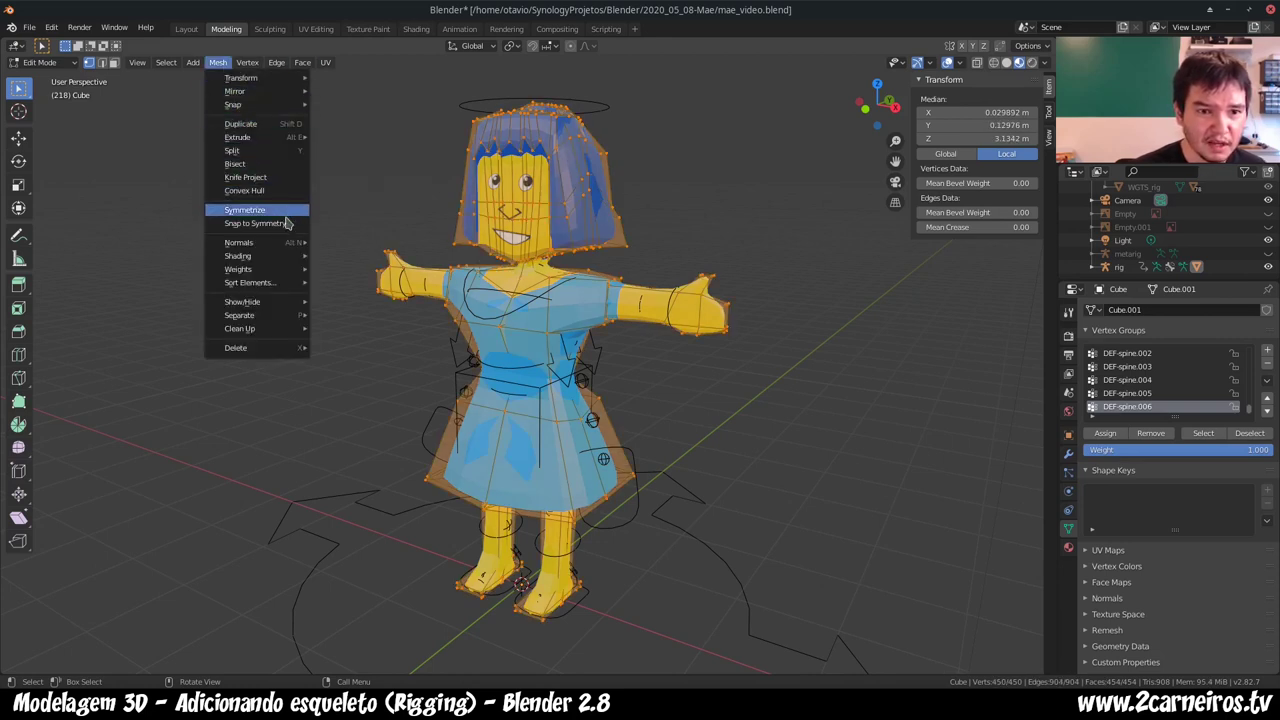
pyautogui.moveTo(256, 256)
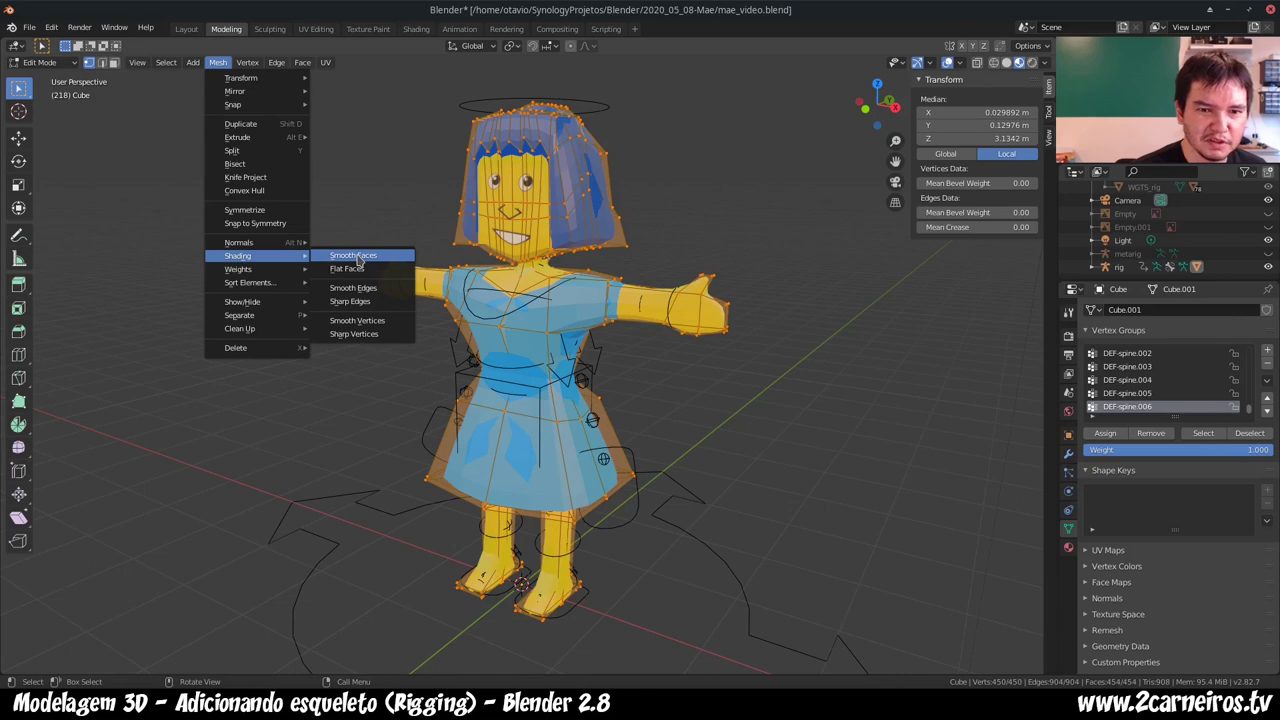
pyautogui.click(358, 259)
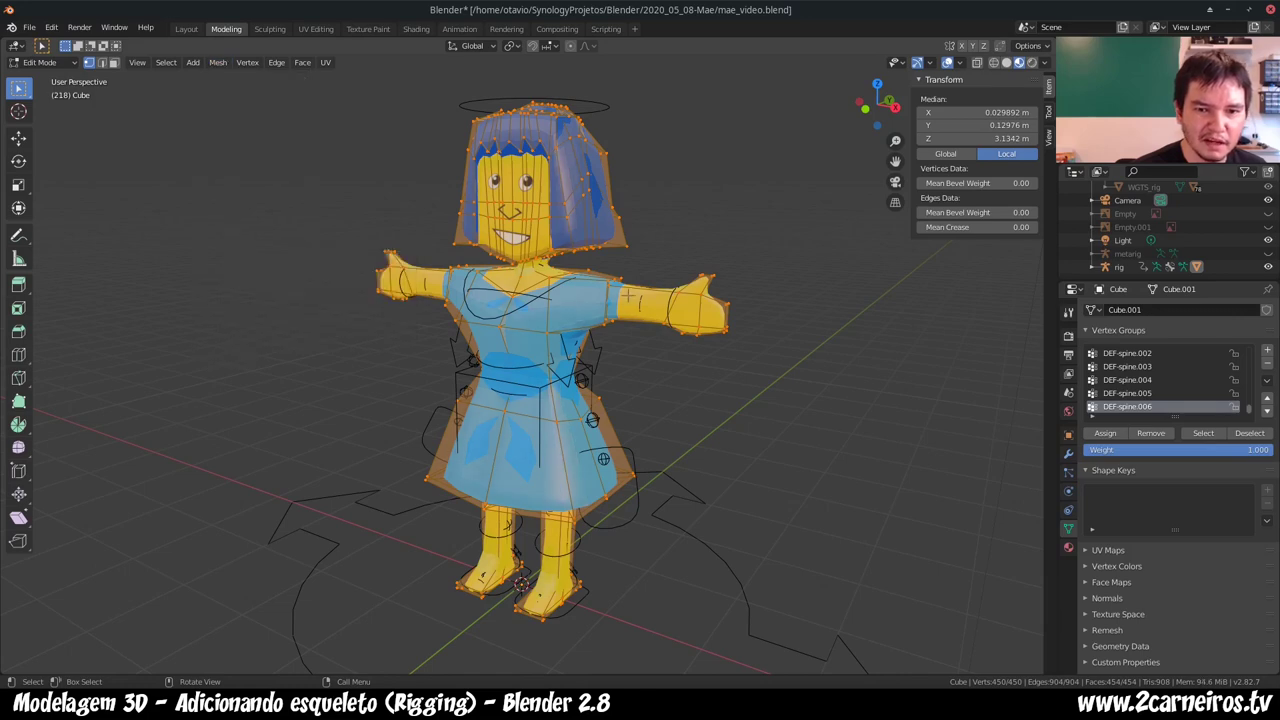
pyautogui.scroll(-1, 540, 360)
pyautogui.press('Tab')
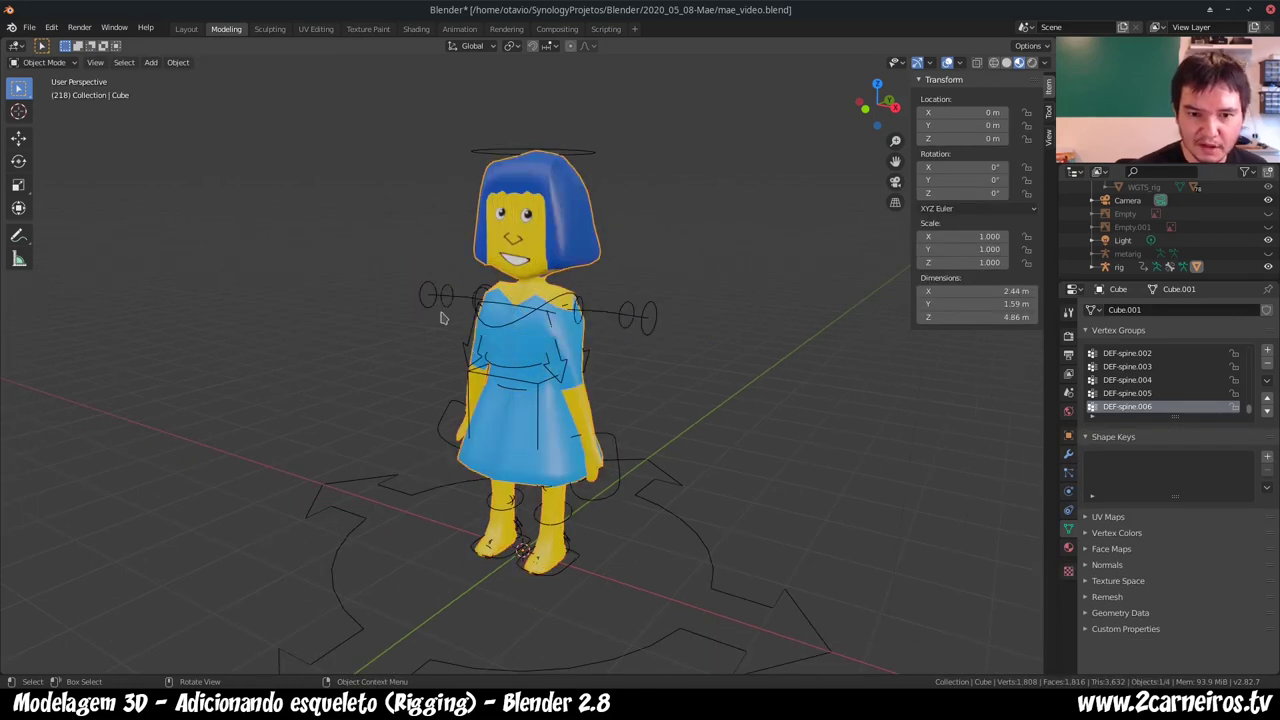
pyautogui.moveTo(444, 318); pyautogui.dragTo(455, 313, button='middle')
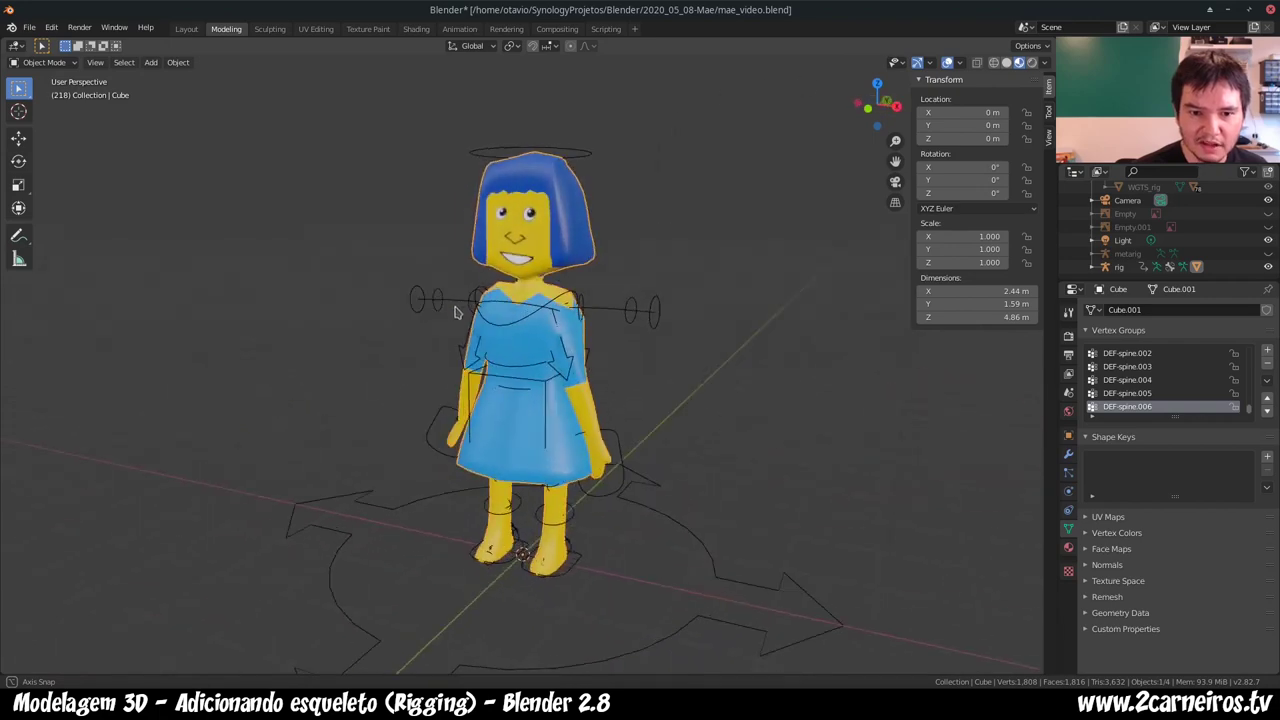
pyautogui.press('F12')
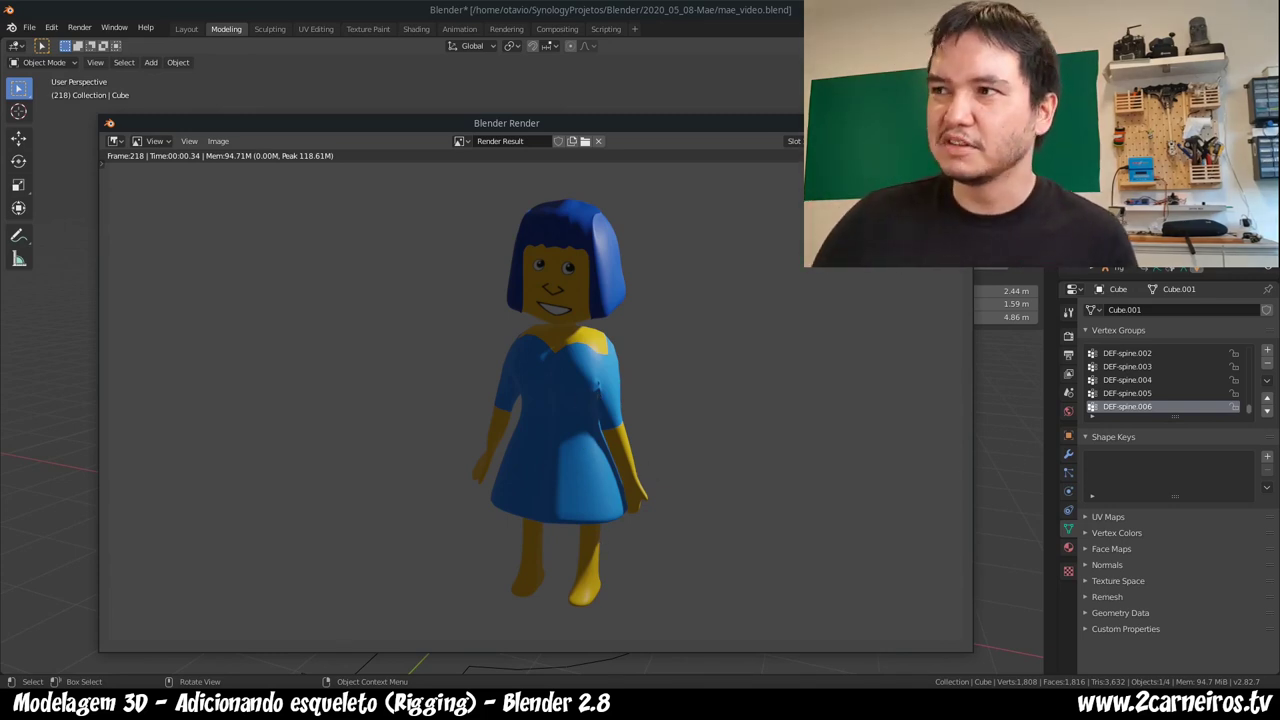
pyautogui.press('Escape')
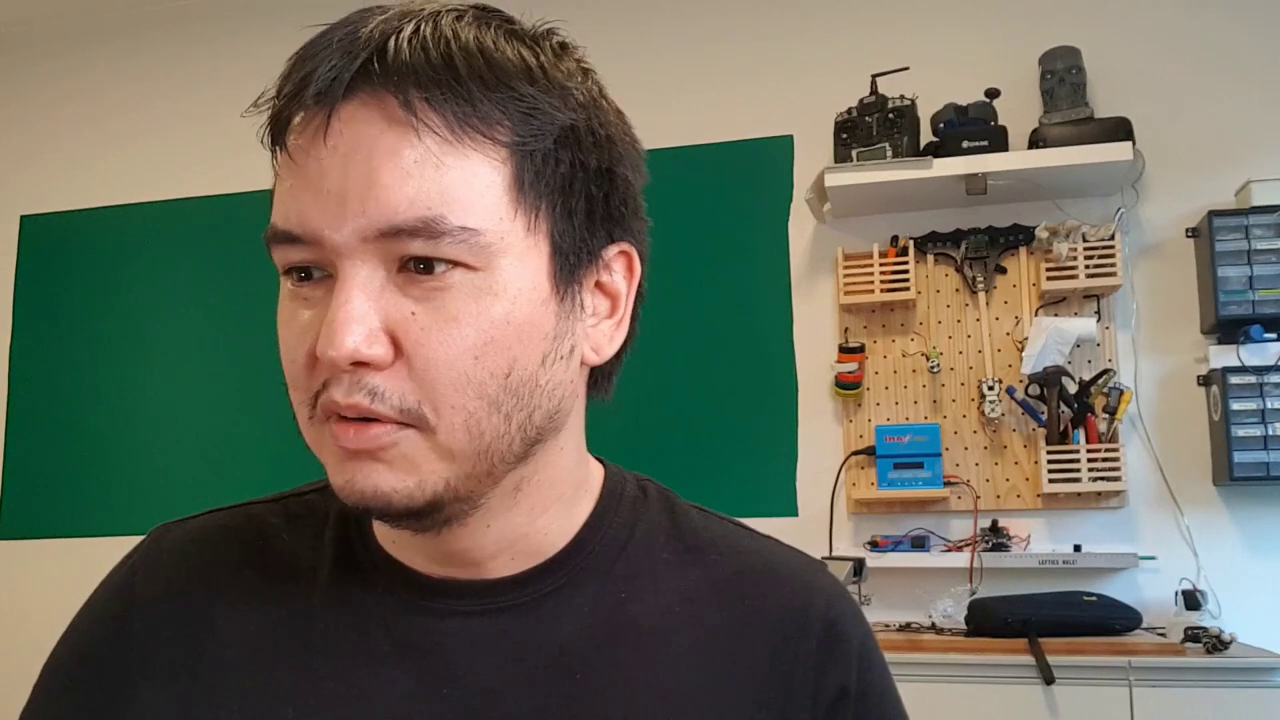